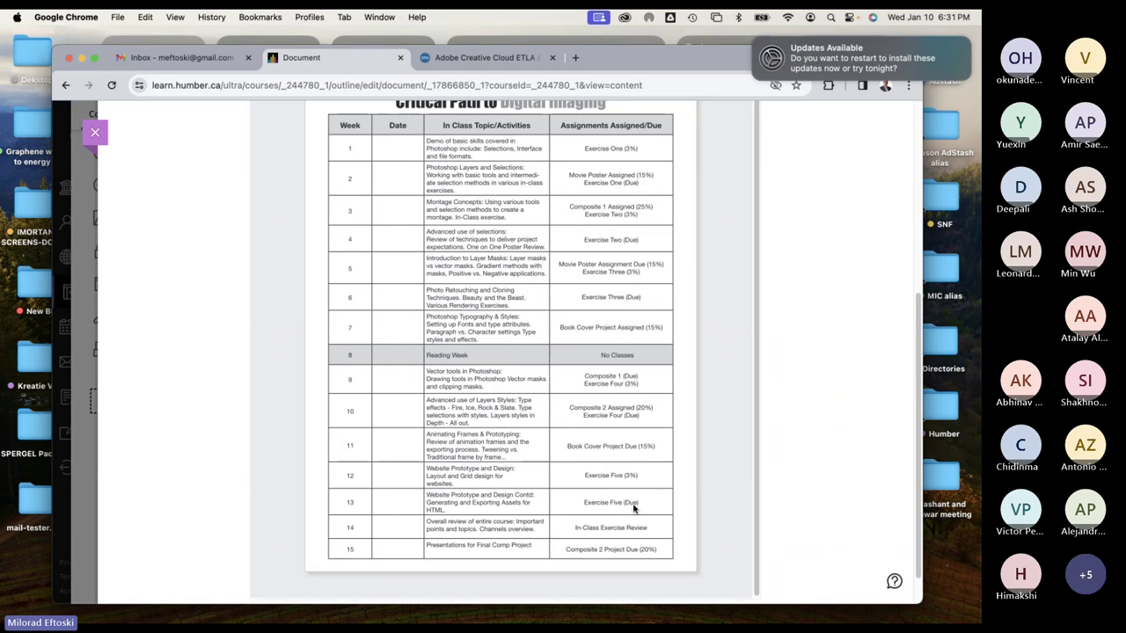
Highlight the week 15 presentations and Composite 2 Project Due lines in the syllabus
scroll(631, 561, down, 1)
drag(444, 547, 482, 547)
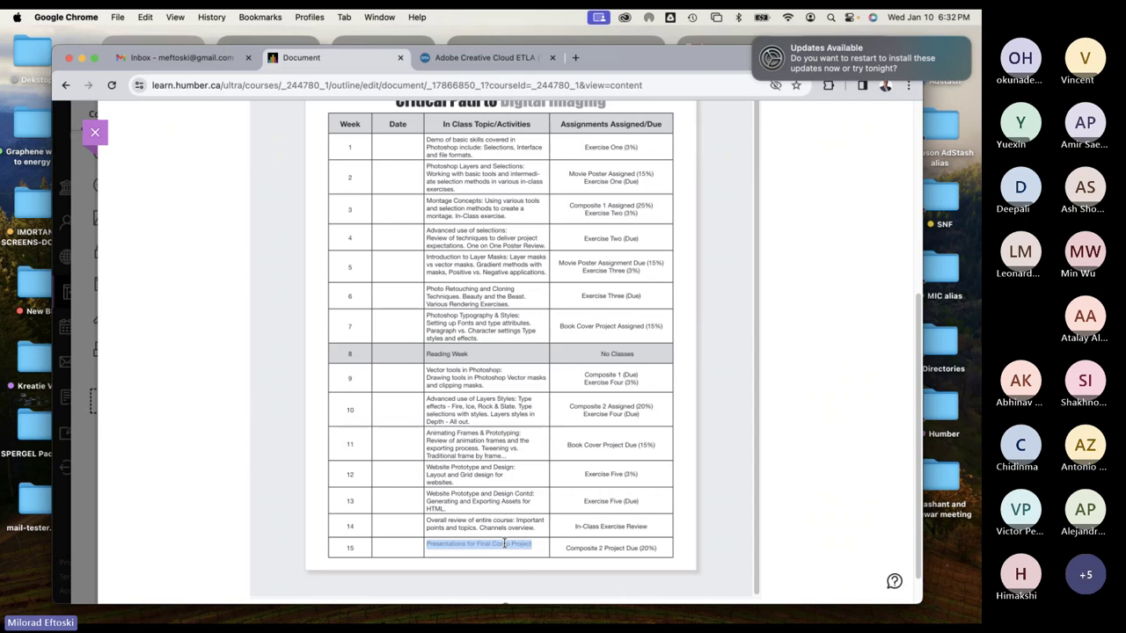
double_click(585, 548)
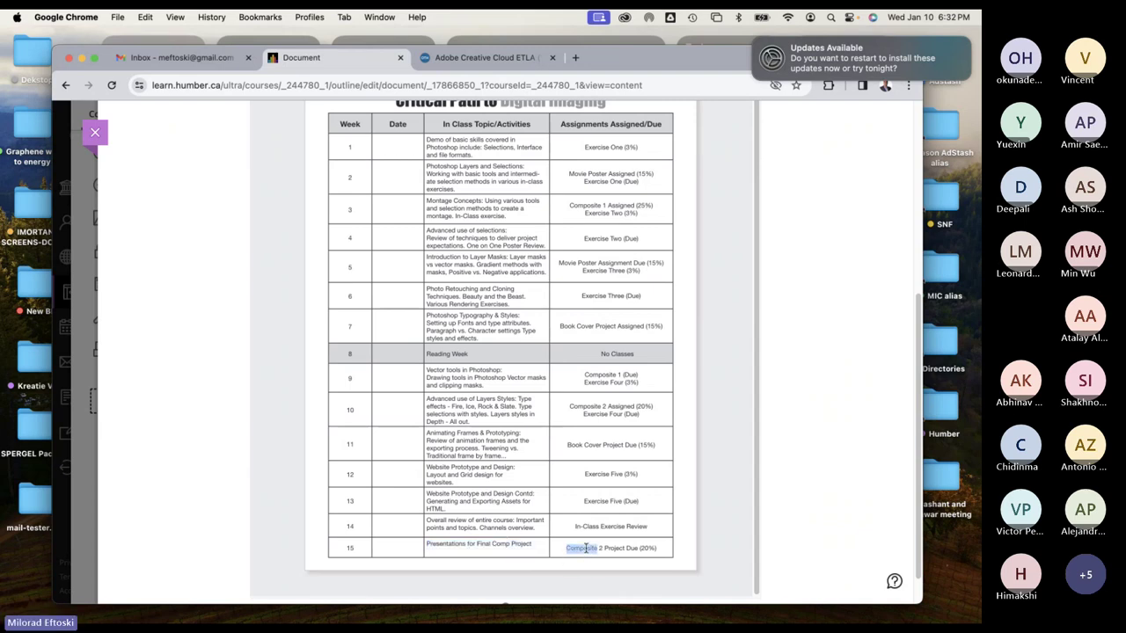
click(585, 548)
click(419, 545)
scroll(581, 462, up, 1)
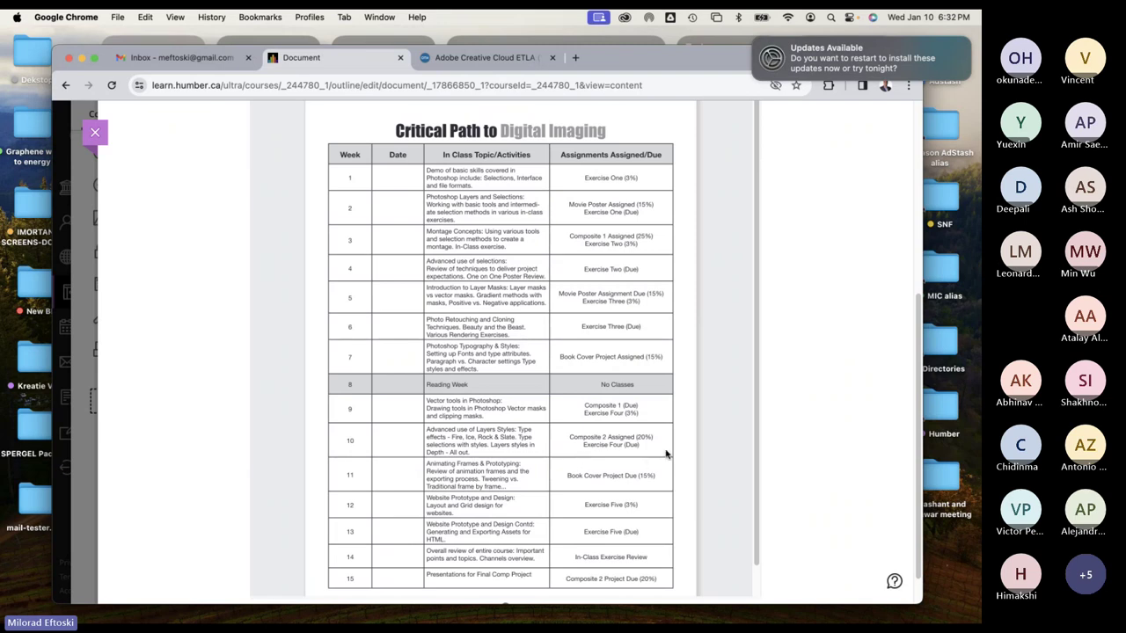
scroll(663, 446, down, 2)
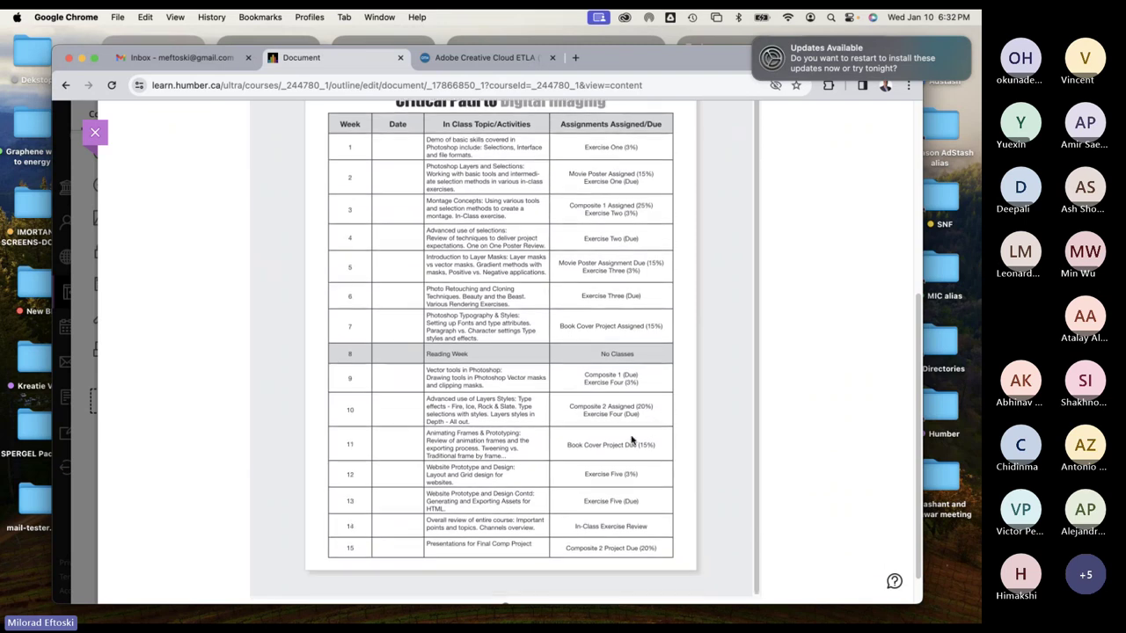
scroll(633, 443, up, 2)
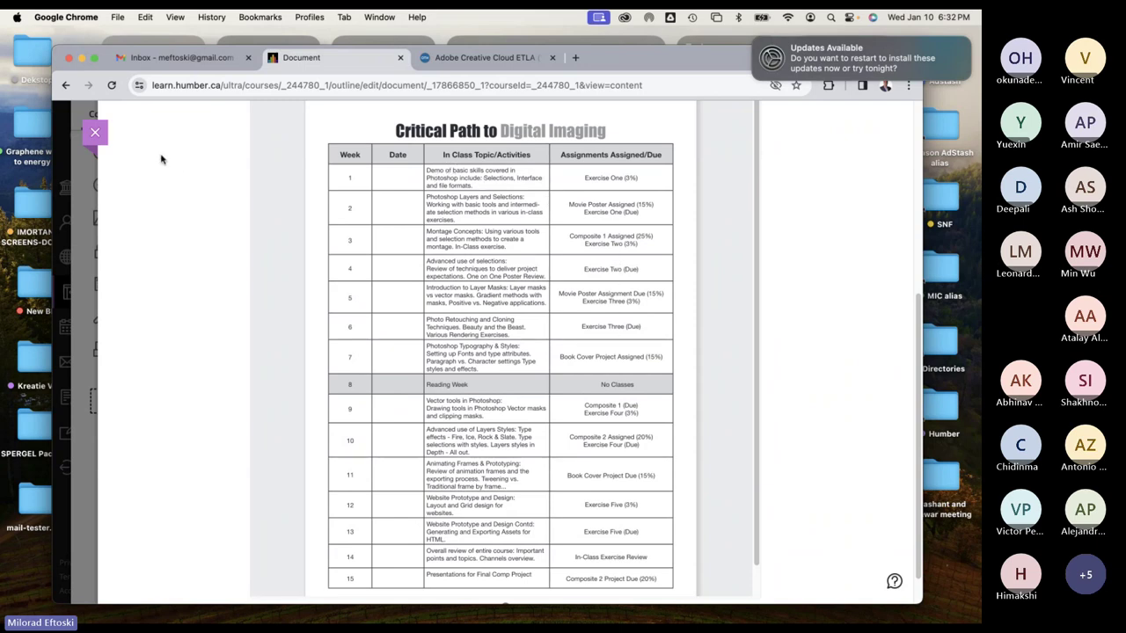
Close the syllabus and show the course calendar in Month view
click(96, 133)
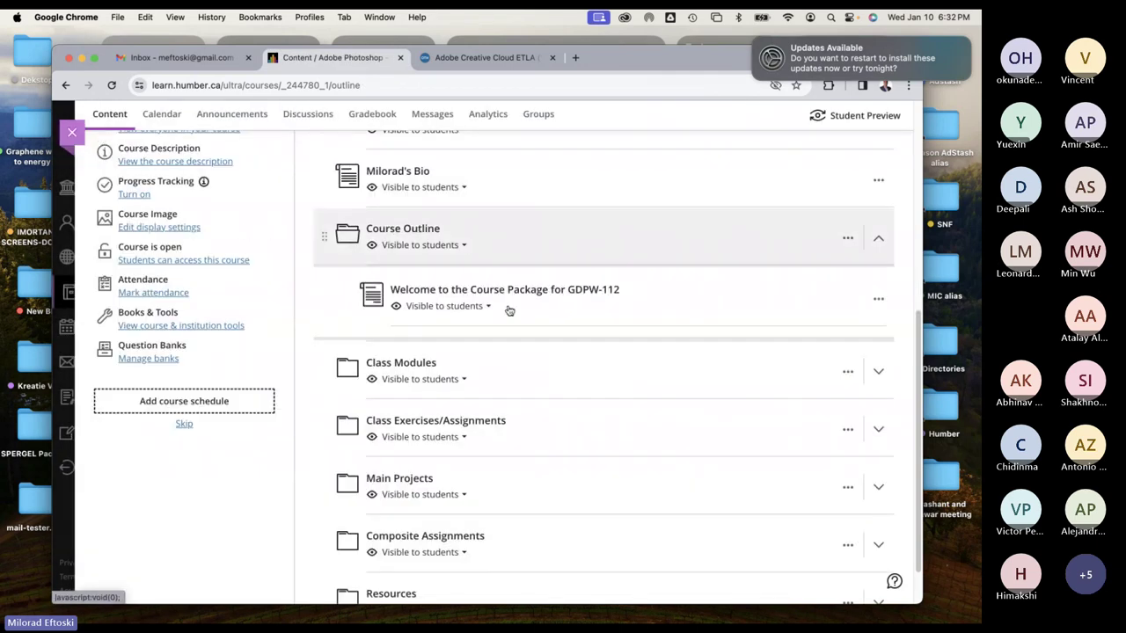
scroll(557, 355, up, 2)
scroll(554, 348, up, 3)
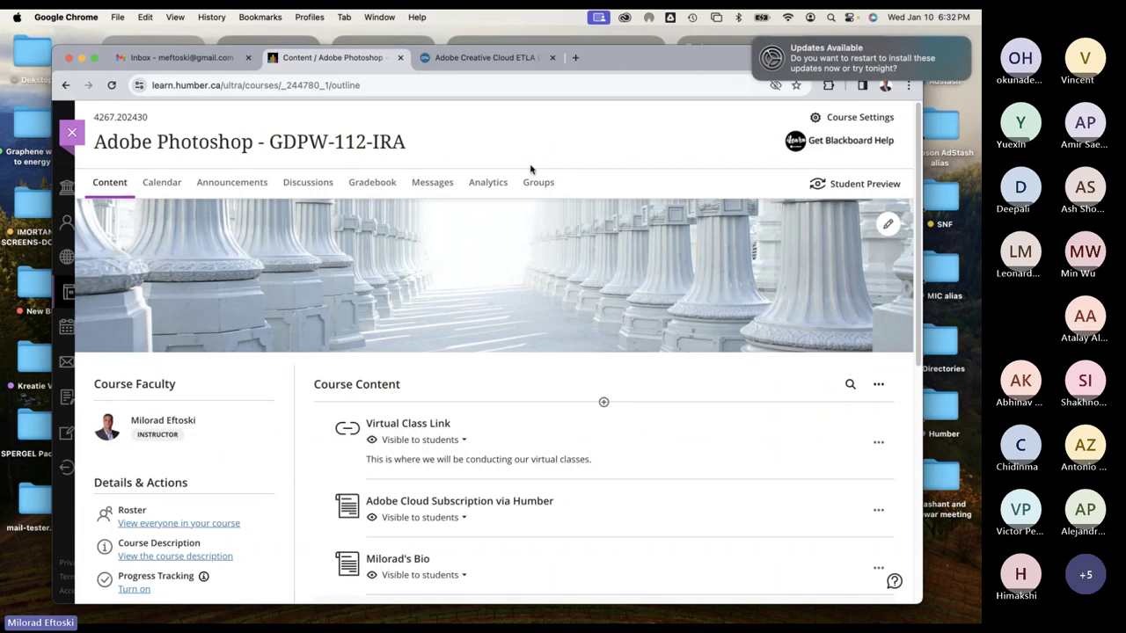
click(164, 187)
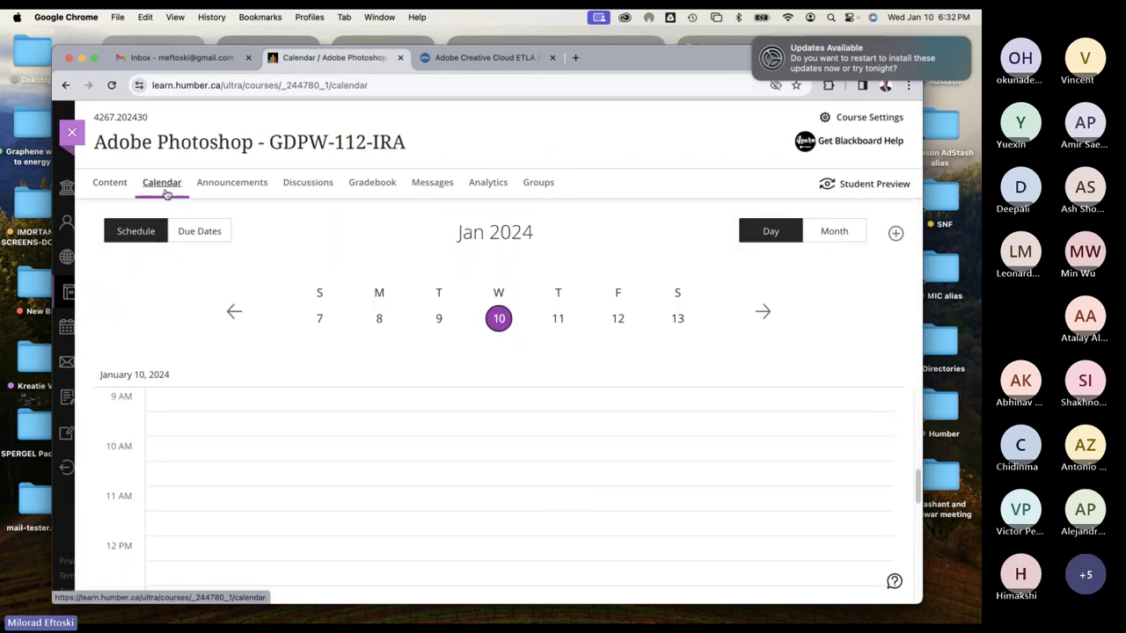
scroll(621, 406, down, 1)
click(832, 232)
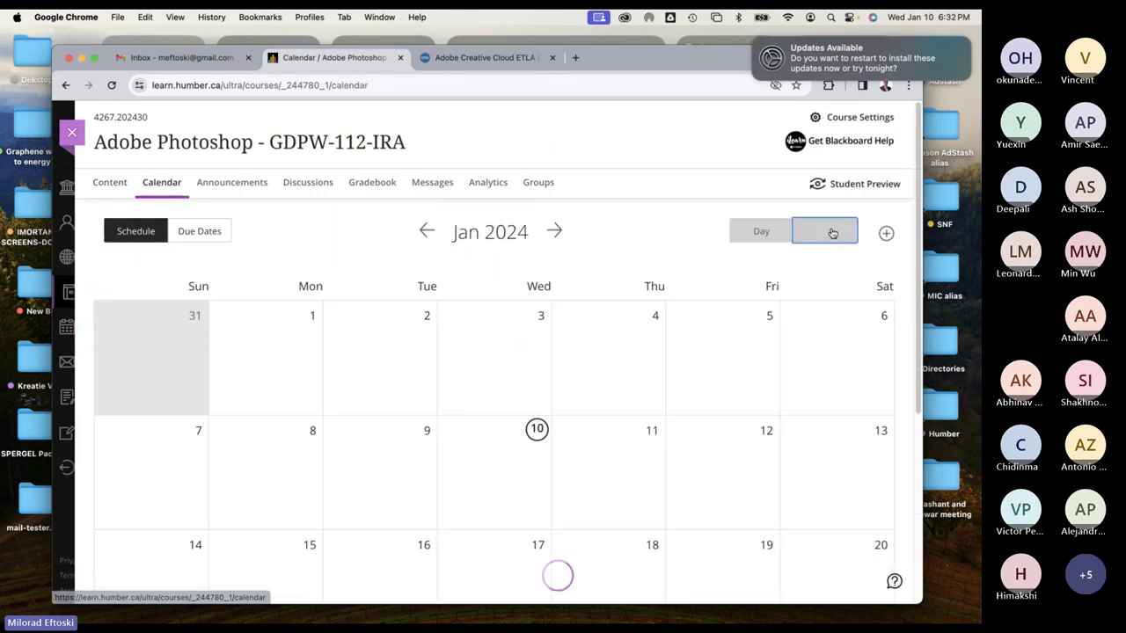
Review the month, then advance the calendar to February 2024
scroll(762, 275, down, 1)
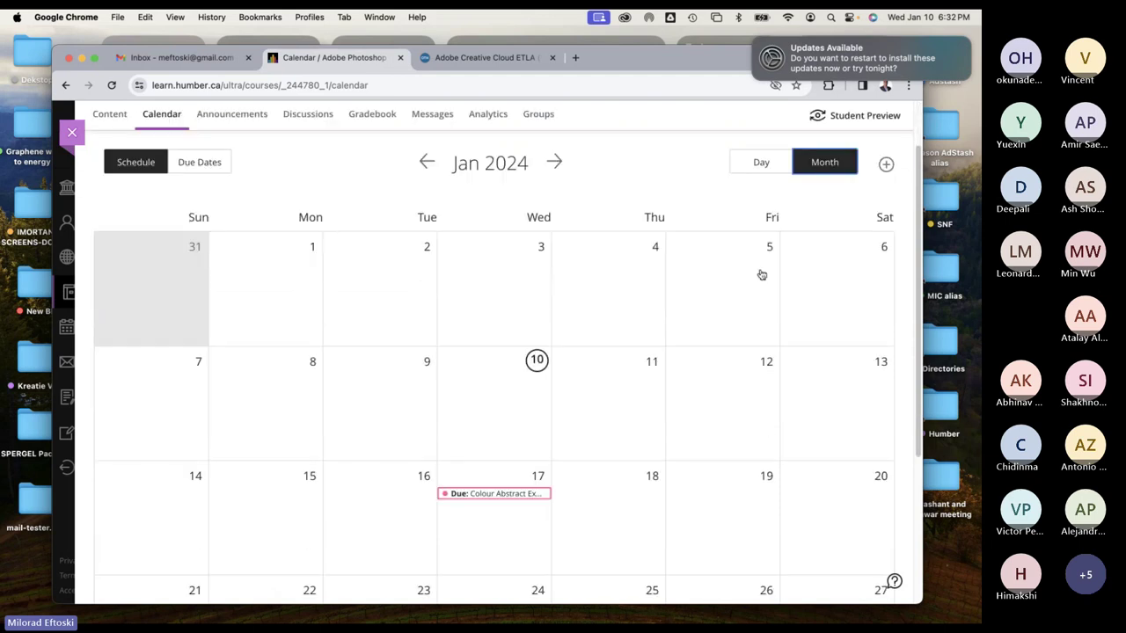
scroll(738, 274, down, 3)
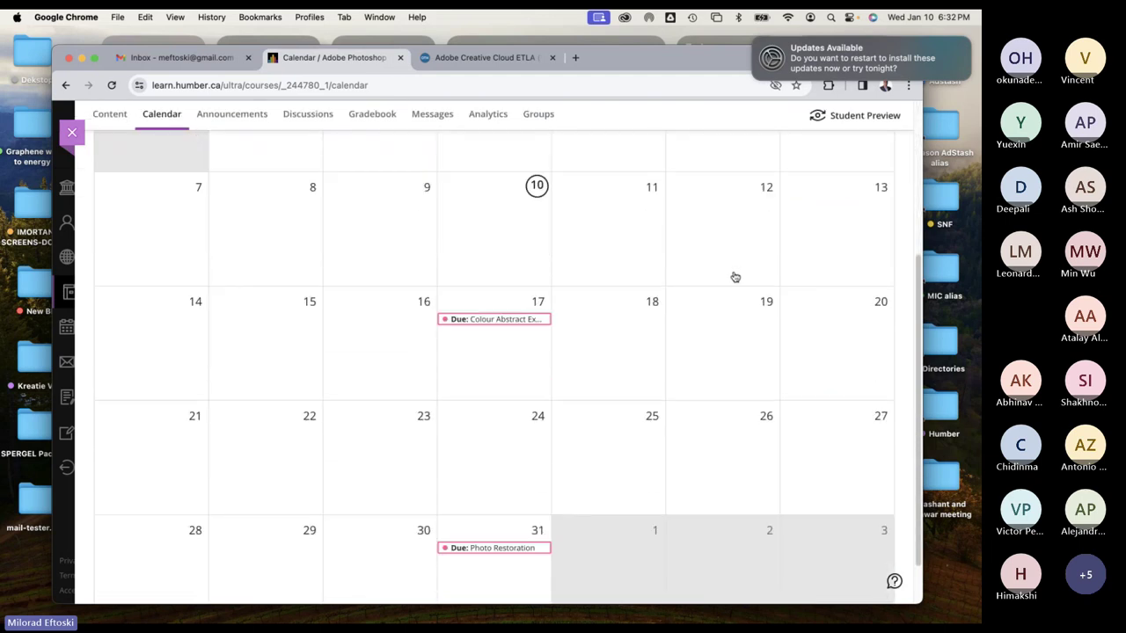
scroll(735, 277, down, 1)
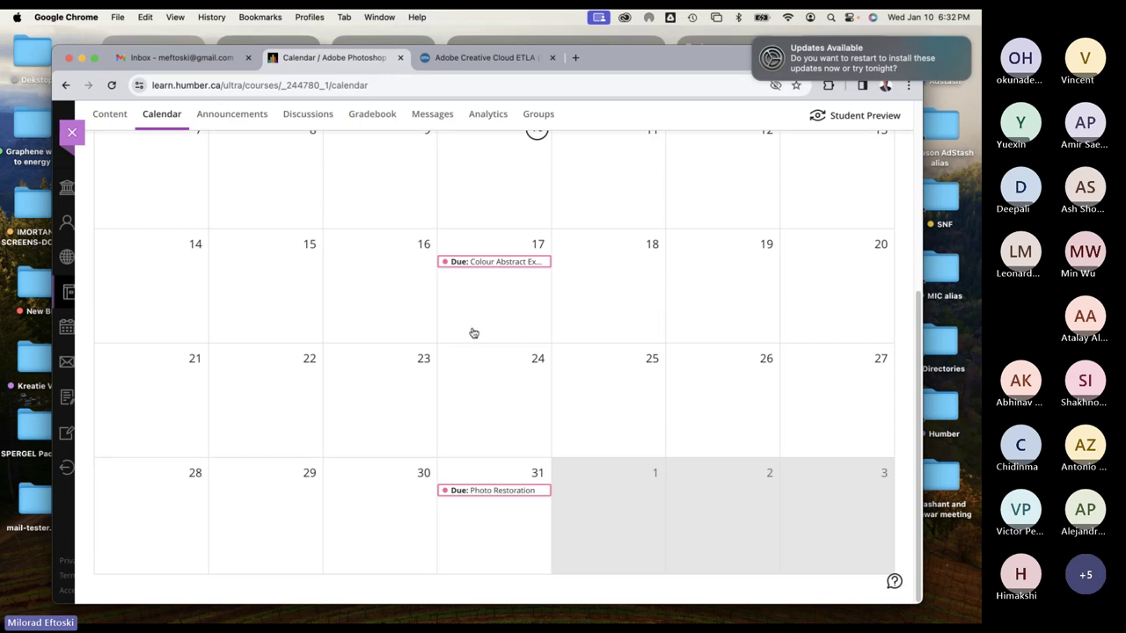
scroll(440, 327, up, 2)
scroll(384, 316, down, 1)
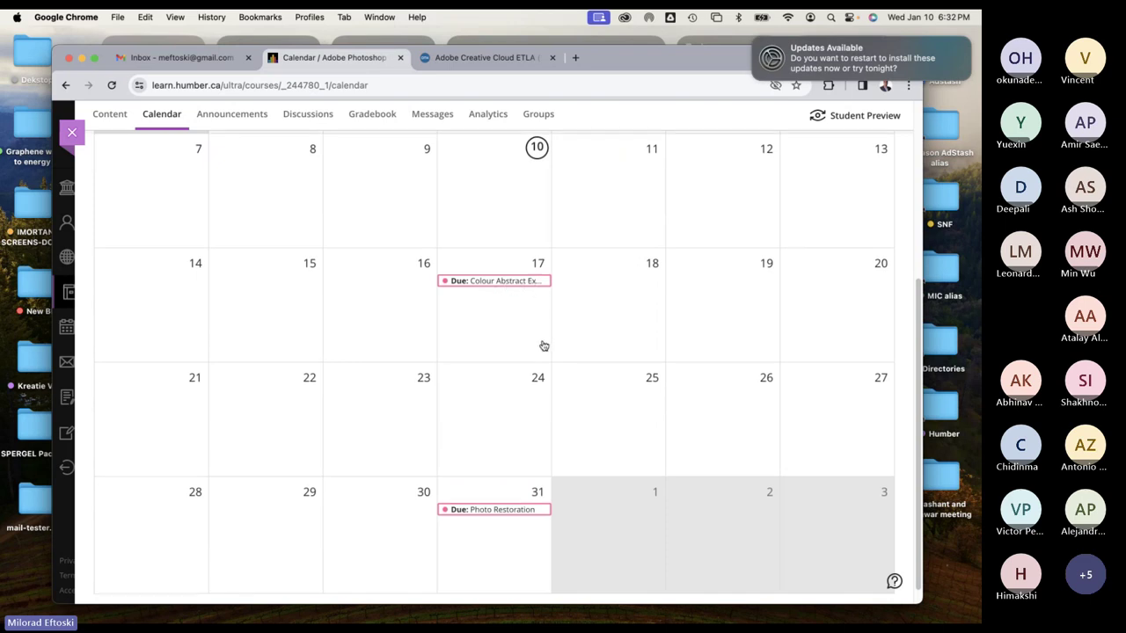
scroll(541, 347, down, 1)
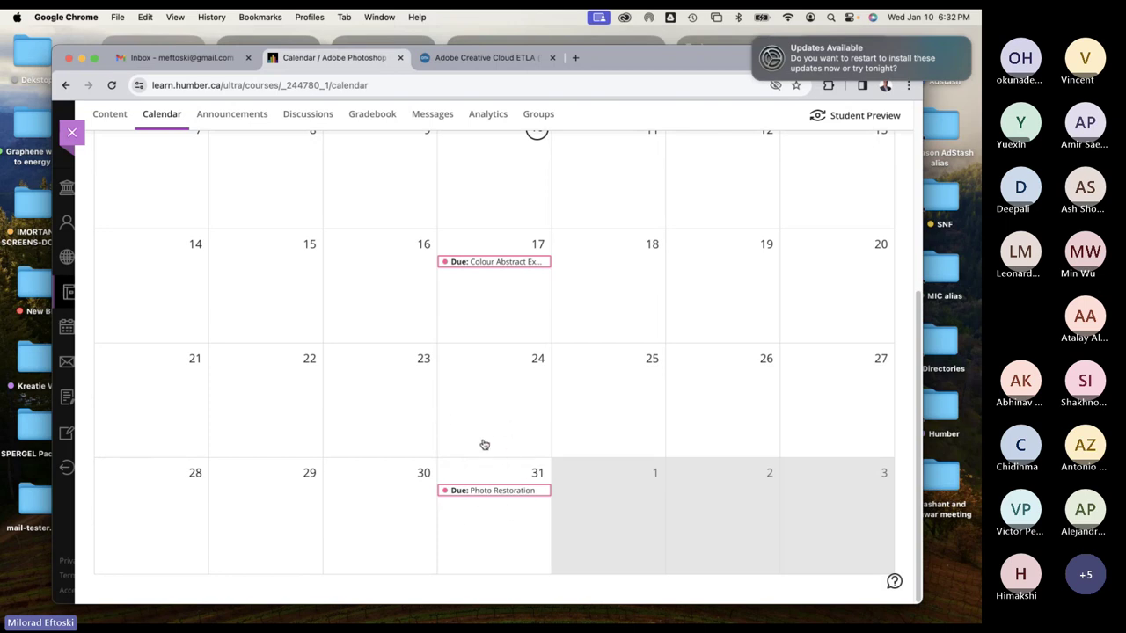
scroll(467, 441, up, 3)
scroll(467, 440, up, 3)
scroll(464, 440, down, 2)
scroll(464, 440, up, 2)
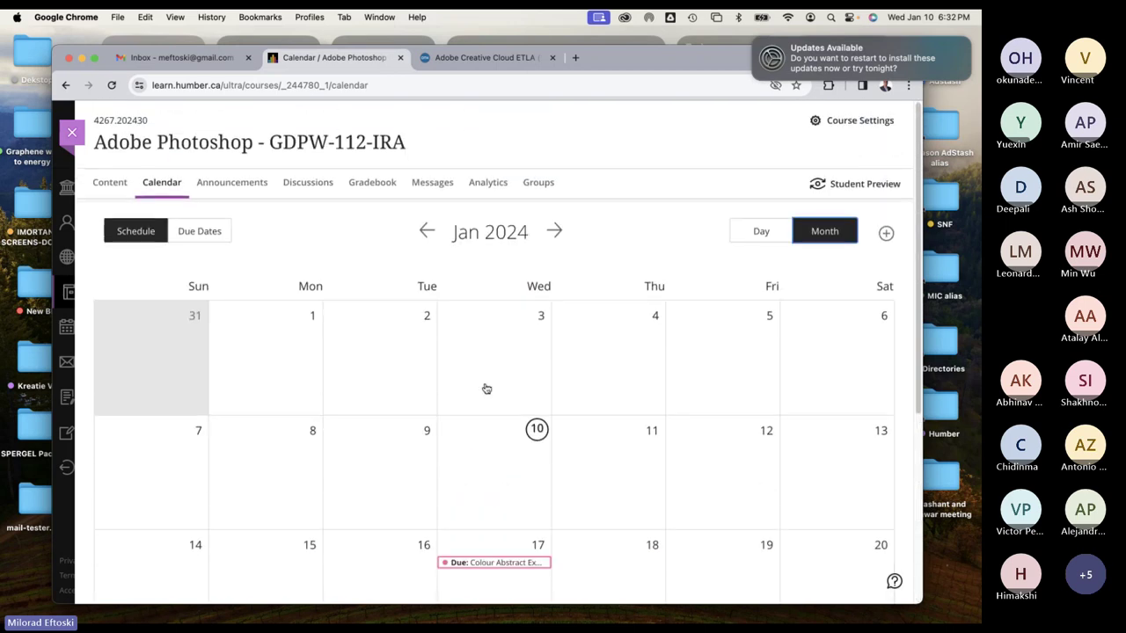
click(554, 232)
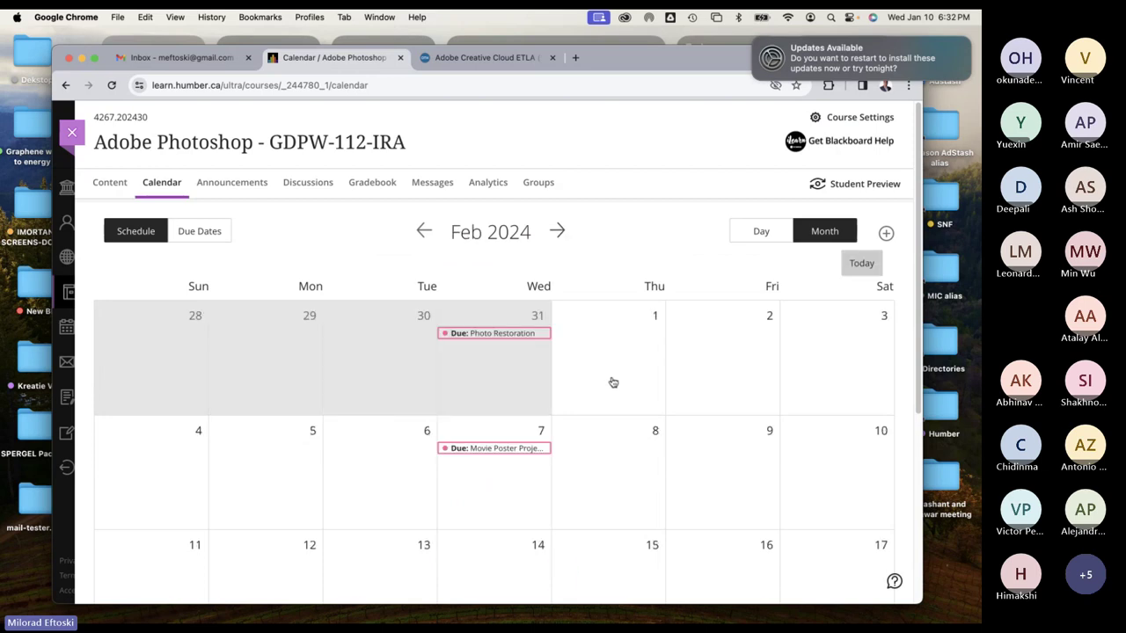
scroll(611, 386, down, 4)
scroll(611, 387, down, 2)
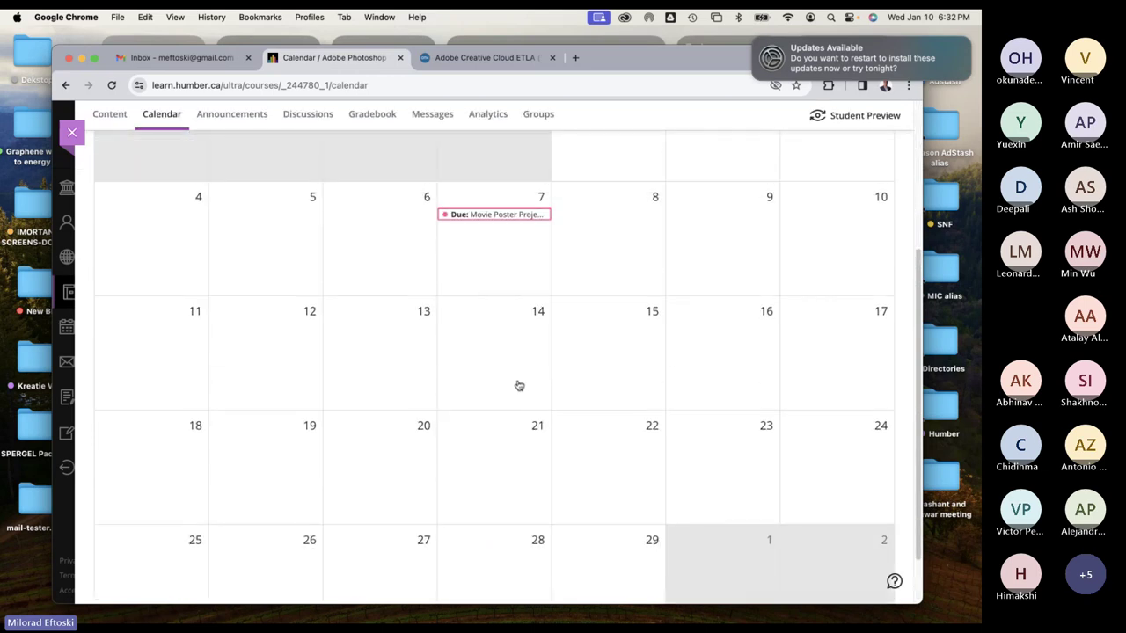
scroll(526, 370, up, 5)
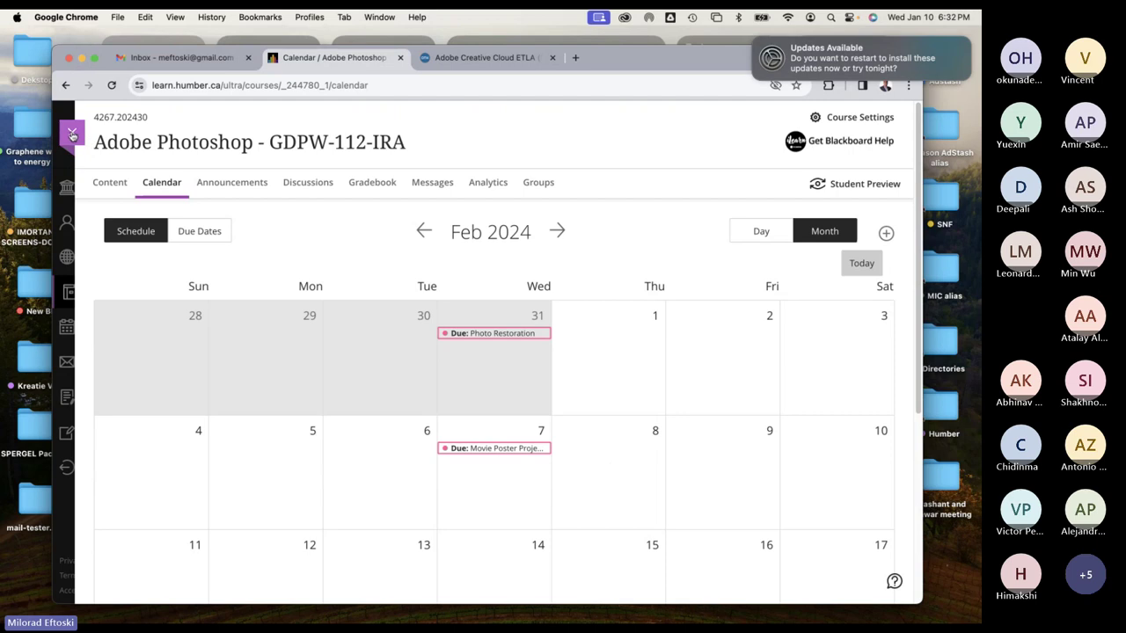
Leave the course and view the all-courses calendar by Month, checking the UI Kit due dates
click(72, 132)
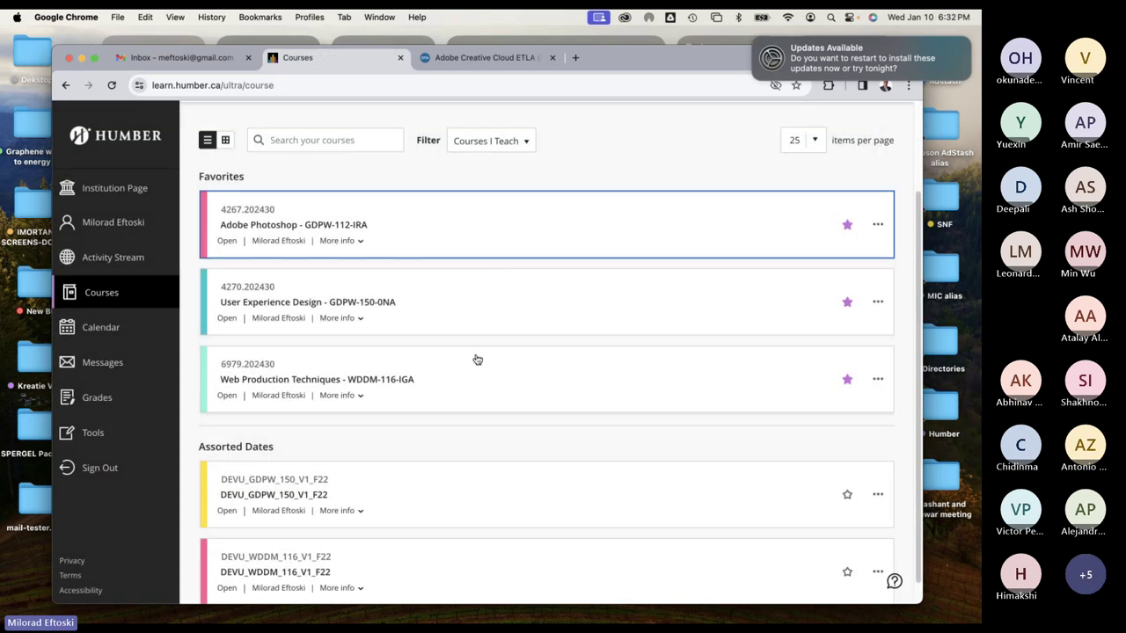
click(102, 329)
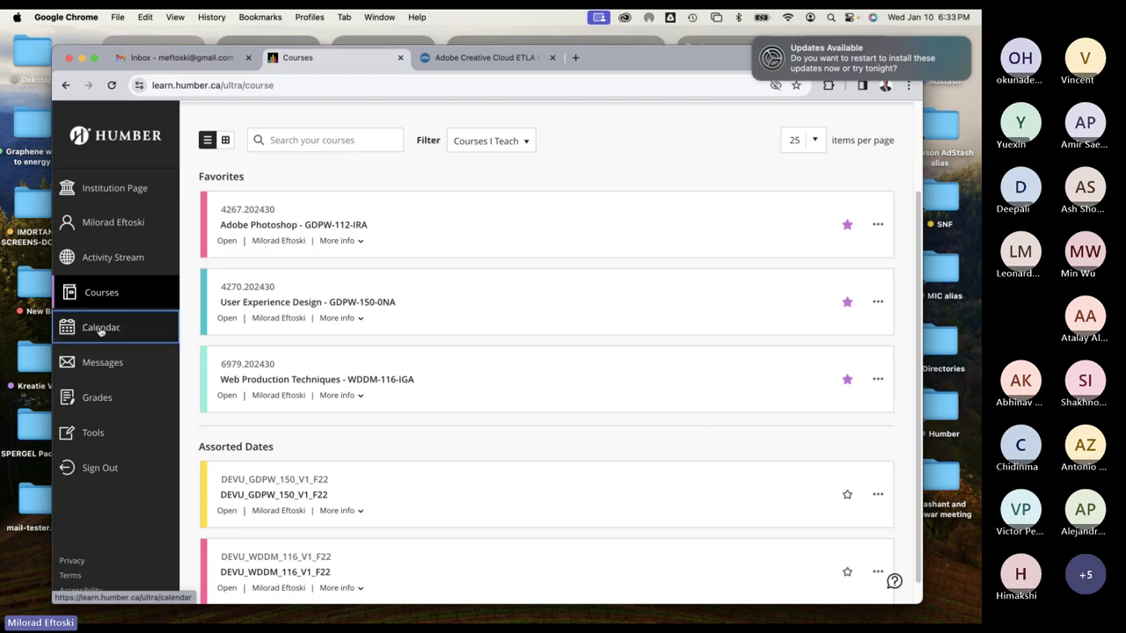
click(857, 204)
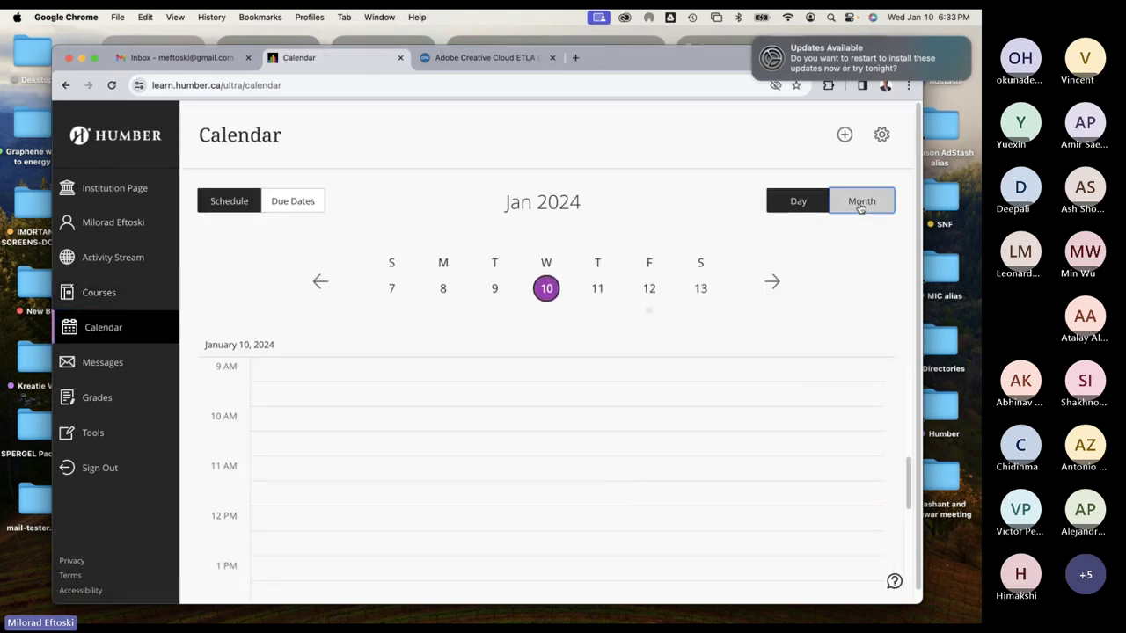
scroll(793, 264, down, 4)
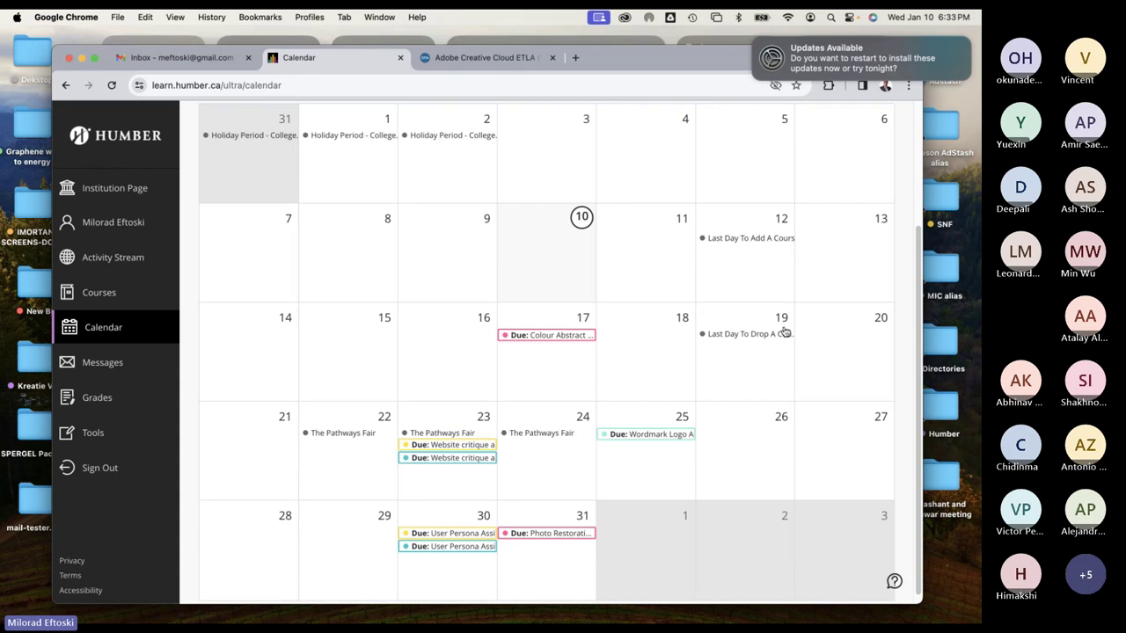
scroll(734, 354, down, 1)
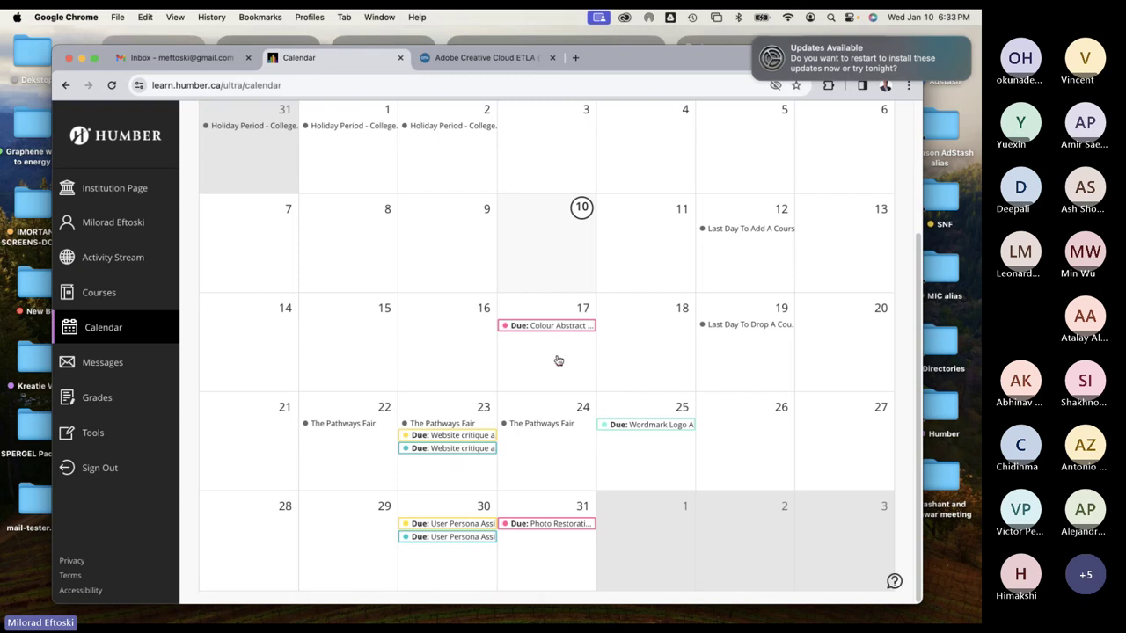
scroll(609, 277, up, 4)
click(606, 202)
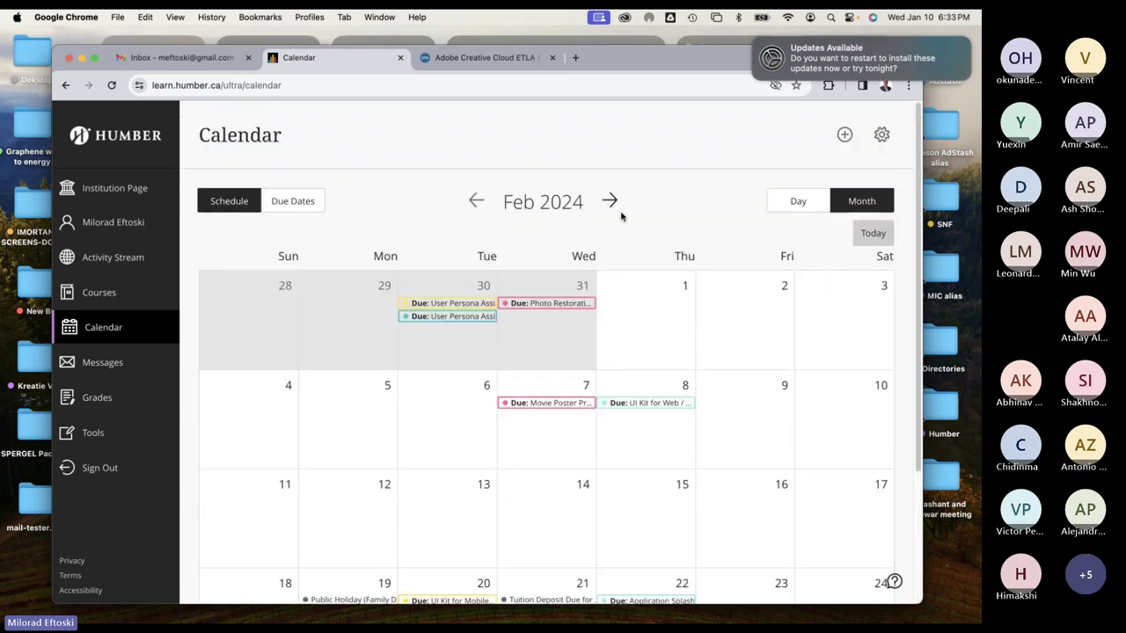
scroll(729, 384, down, 4)
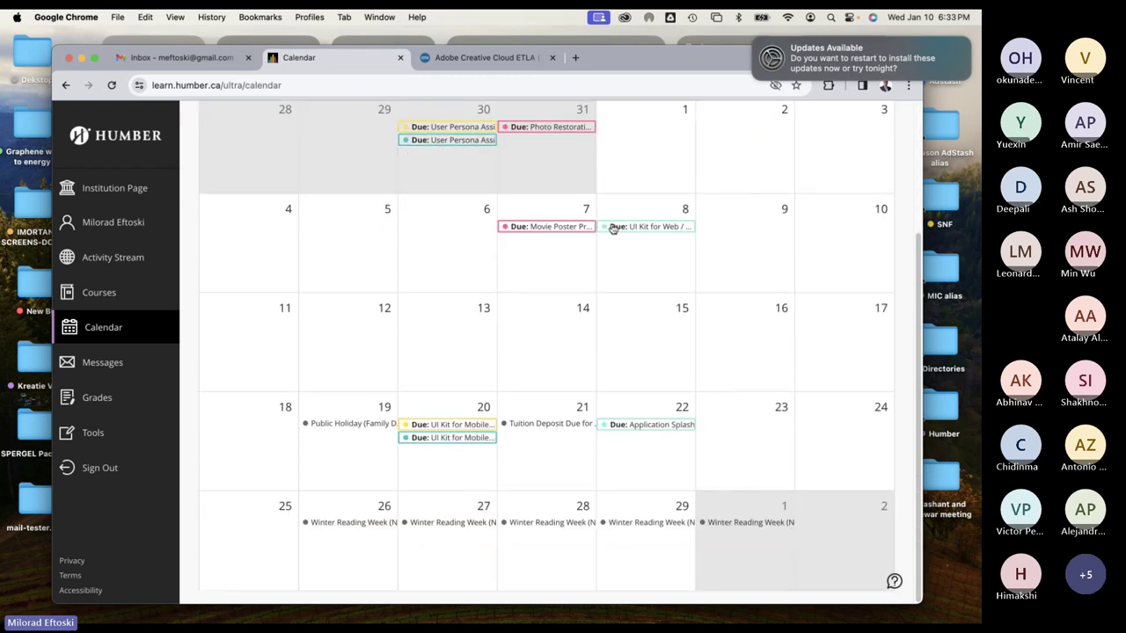
scroll(734, 277, up, 4)
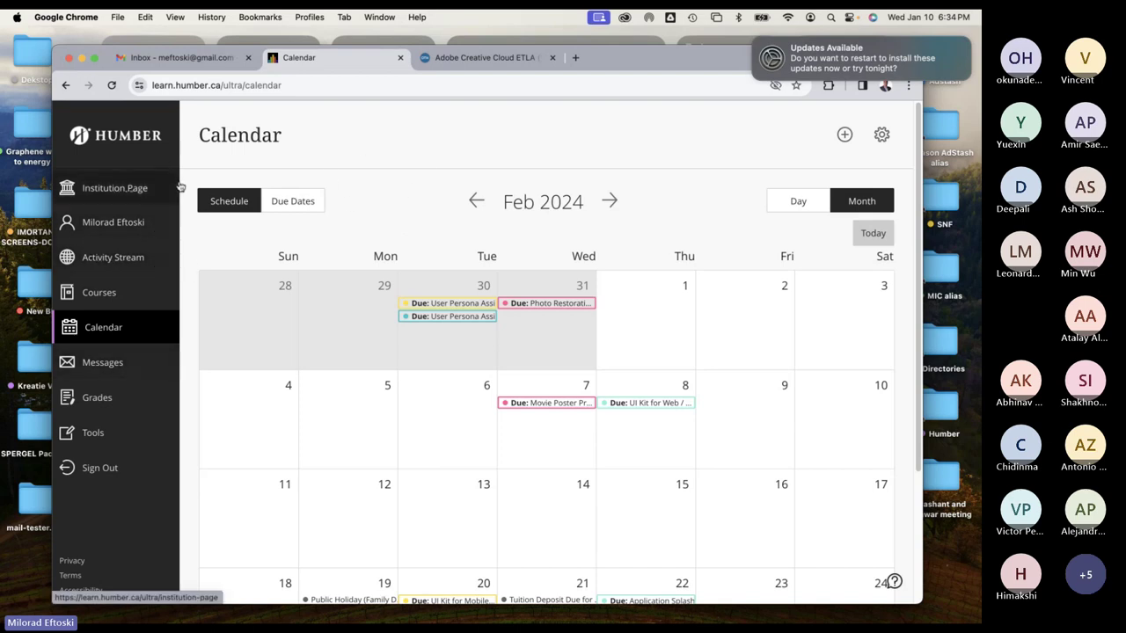
Return the calendar to January 2024 and open the Adobe Photoshop course
click(477, 202)
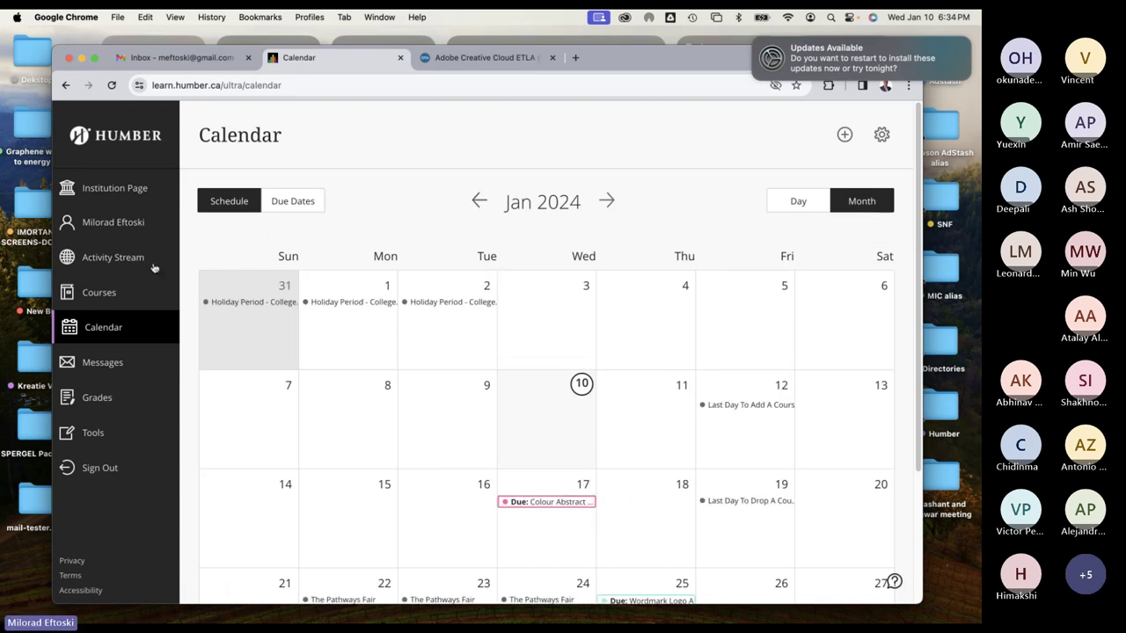
click(111, 293)
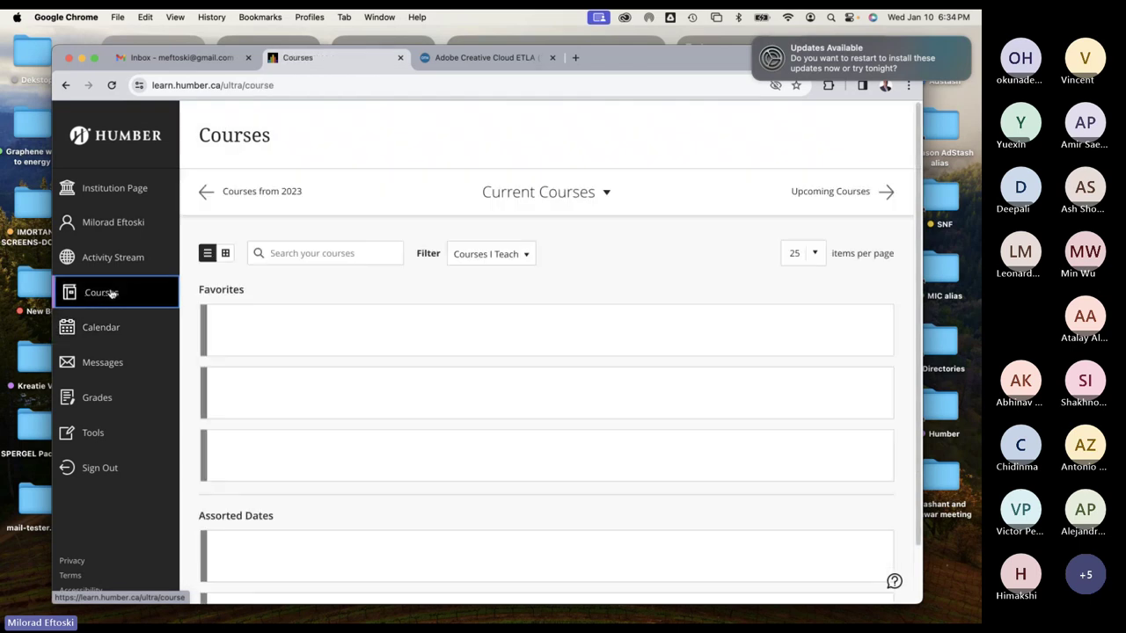
click(516, 343)
scroll(606, 346, down, 3)
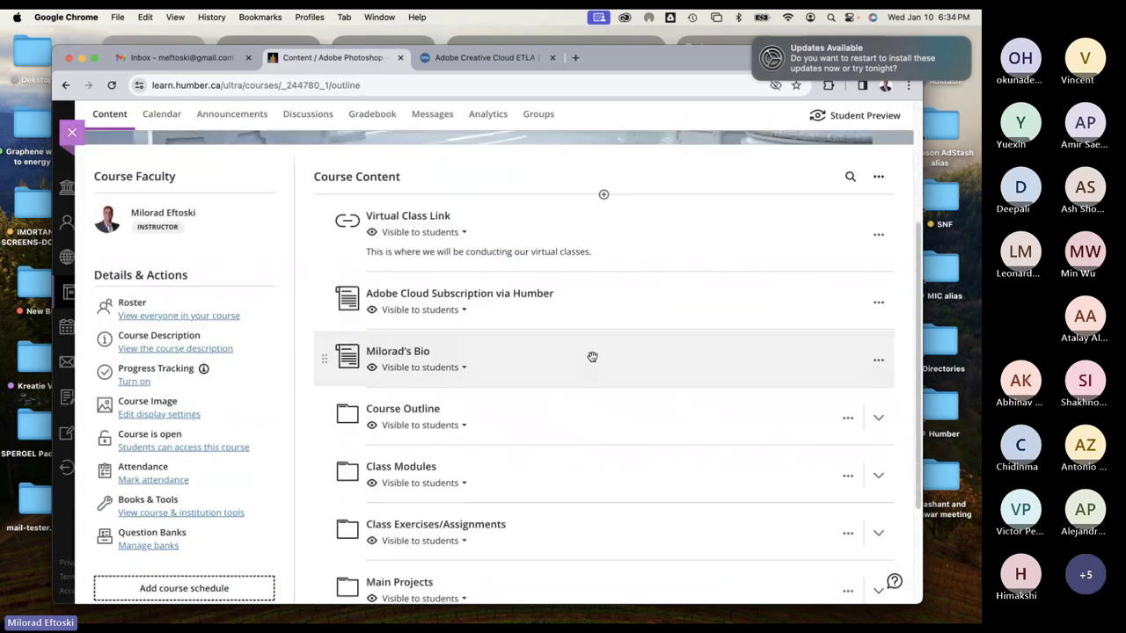
scroll(565, 361, down, 2)
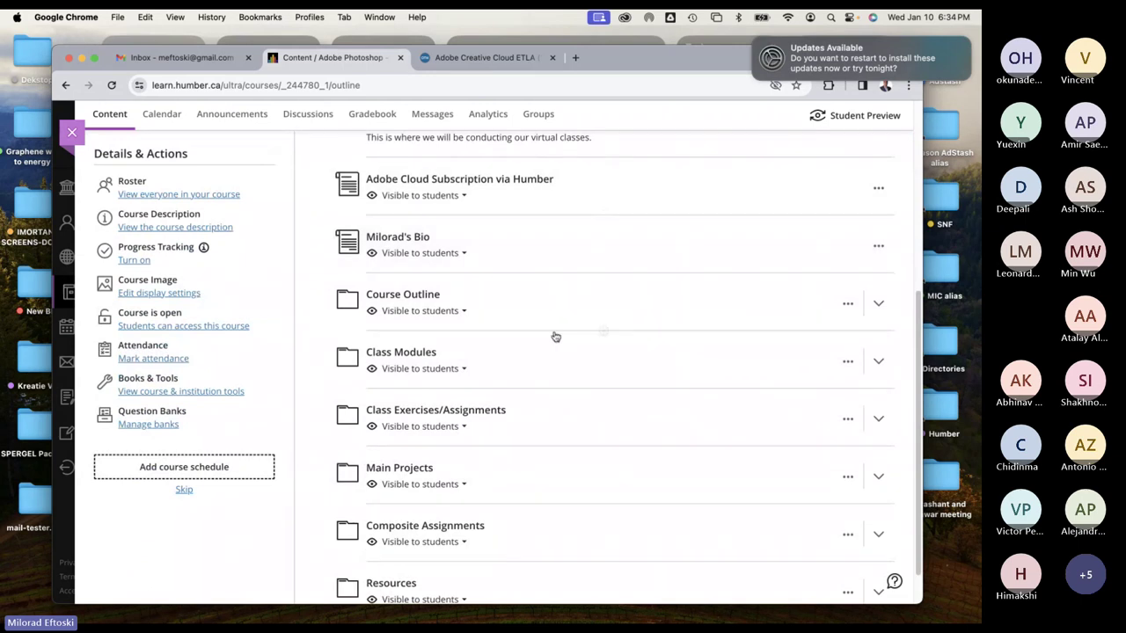
Expand Course Outline, Class Modules and Module 01 Intro to Photoshop
click(539, 304)
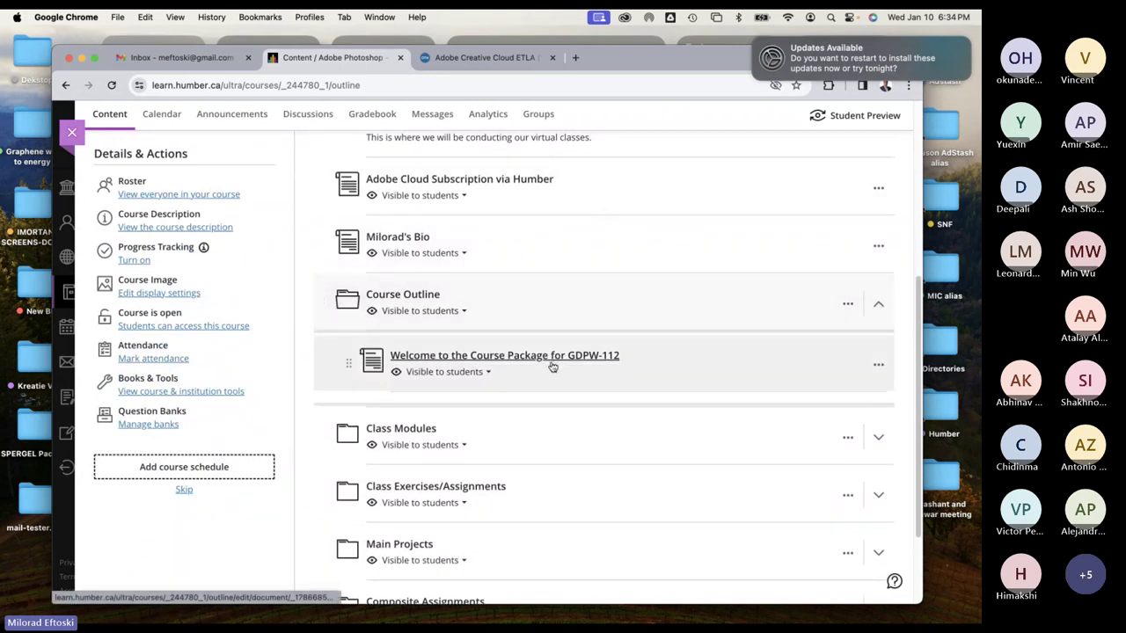
click(536, 392)
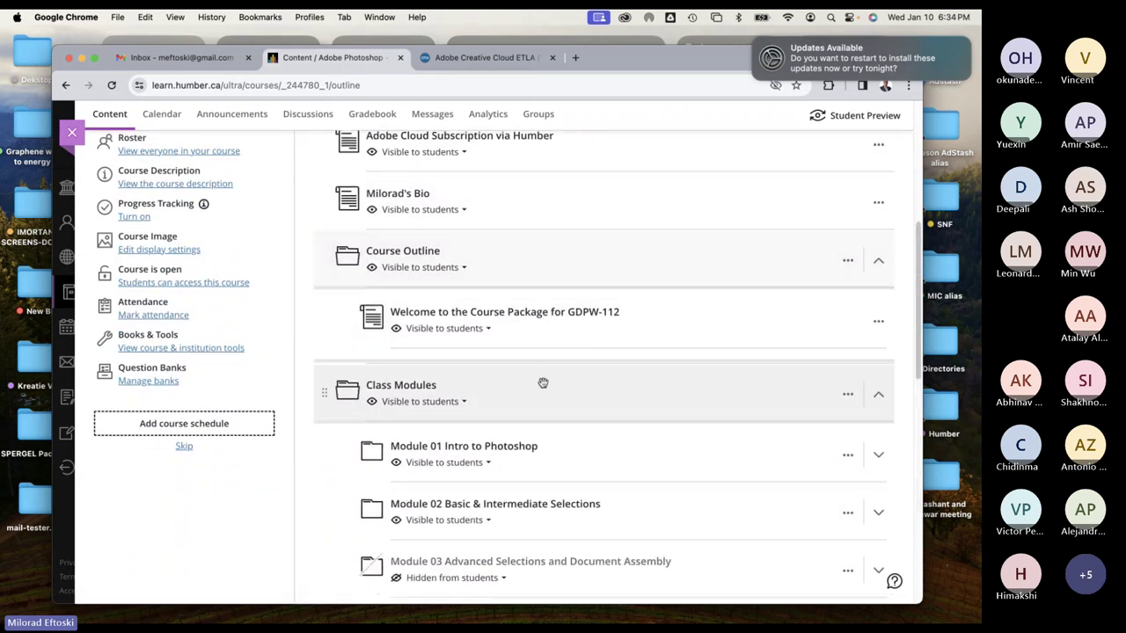
scroll(547, 387, down, 3)
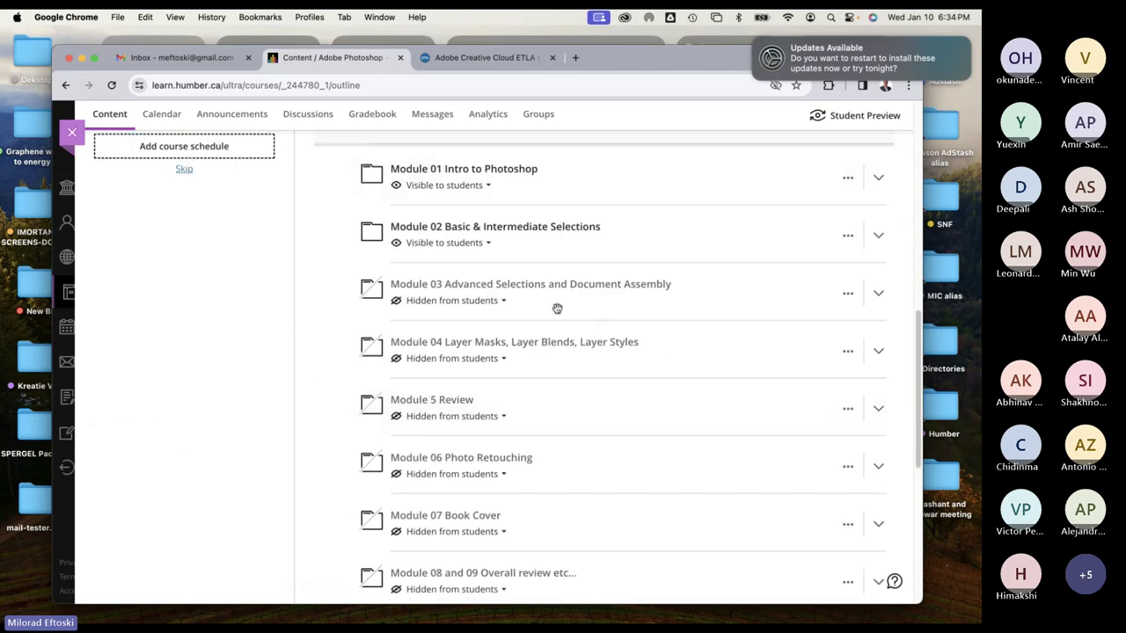
scroll(556, 308, down, 2)
scroll(556, 308, up, 2)
click(563, 252)
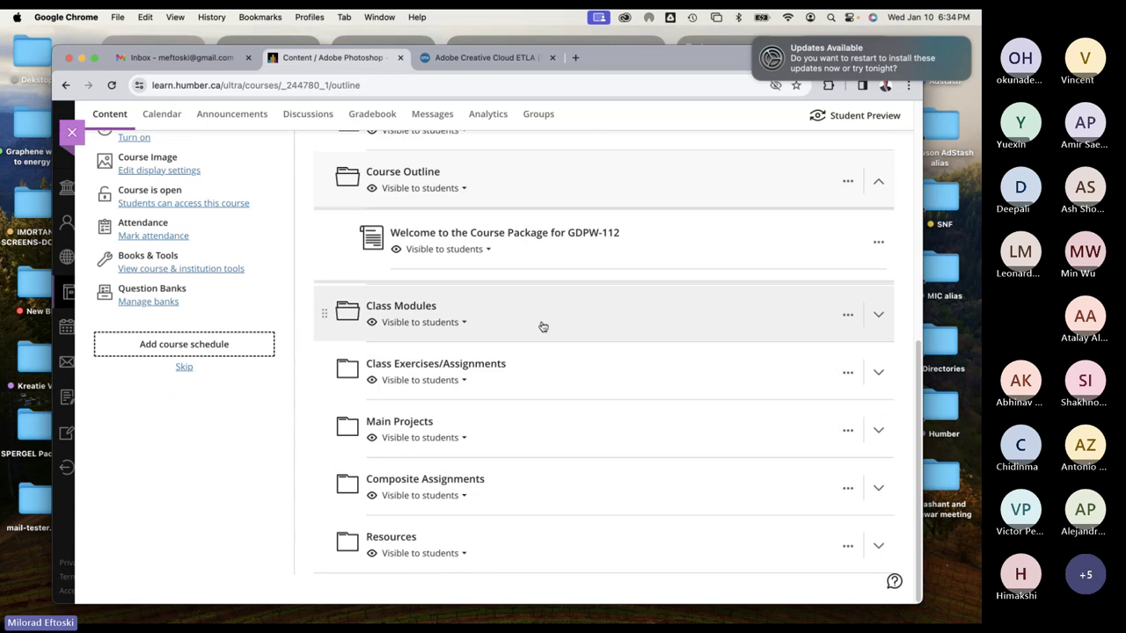
click(541, 323)
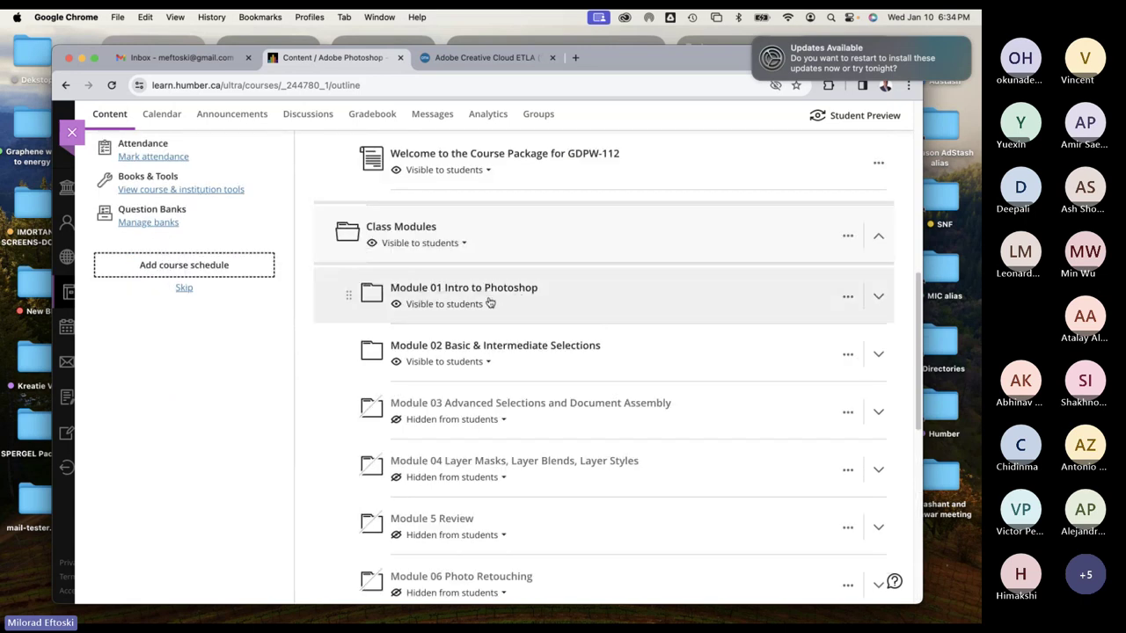
click(589, 299)
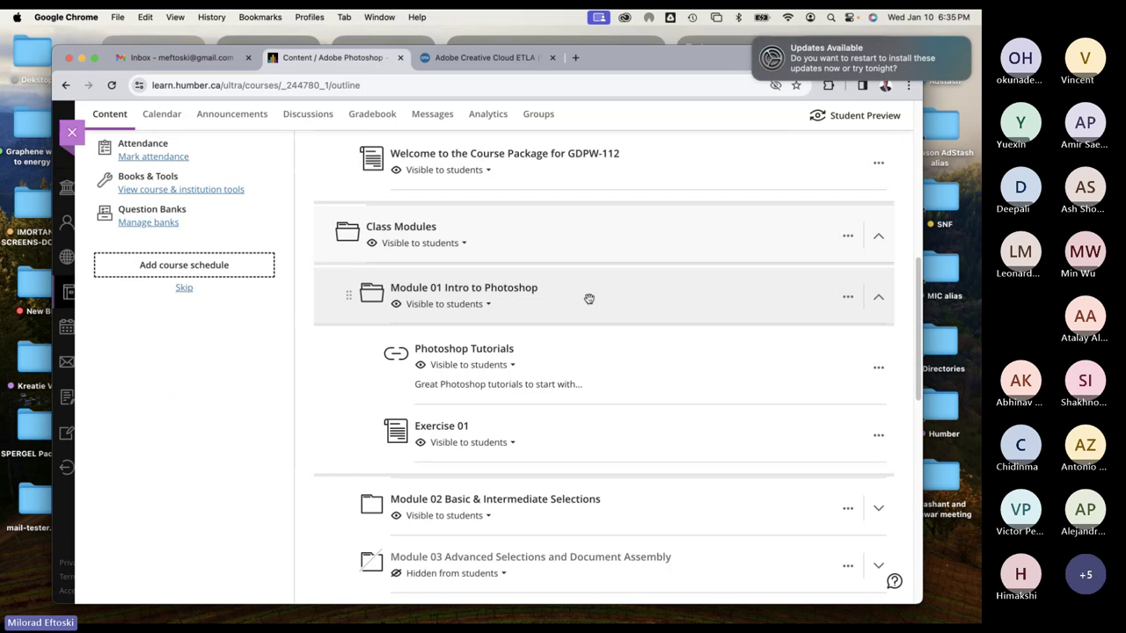
click(527, 353)
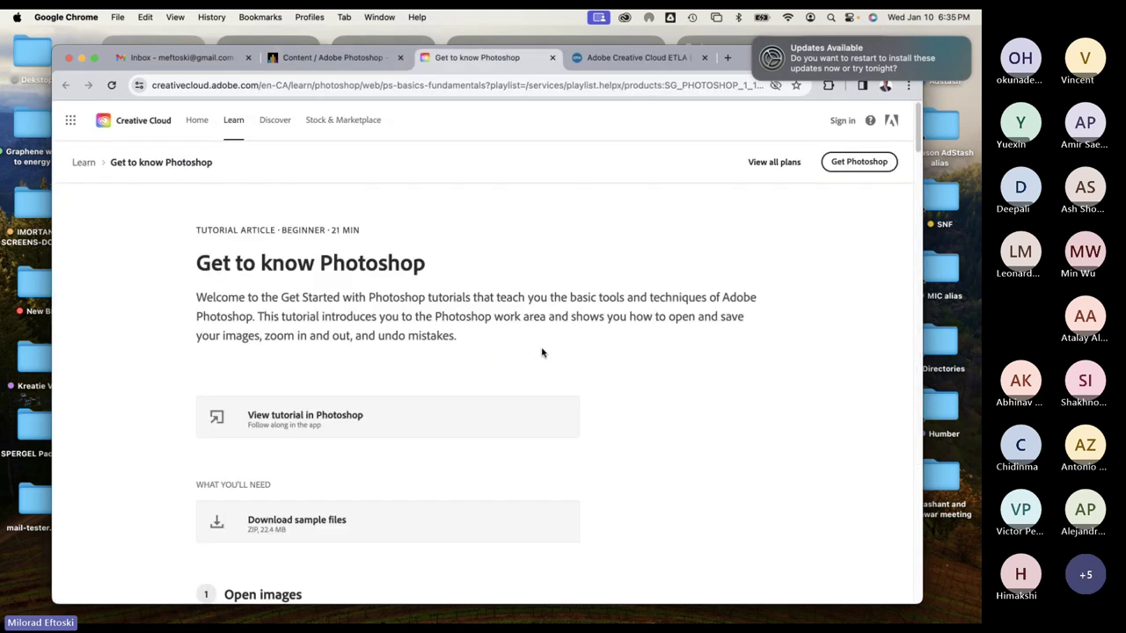
scroll(652, 359, down, 3)
scroll(652, 359, down, 5)
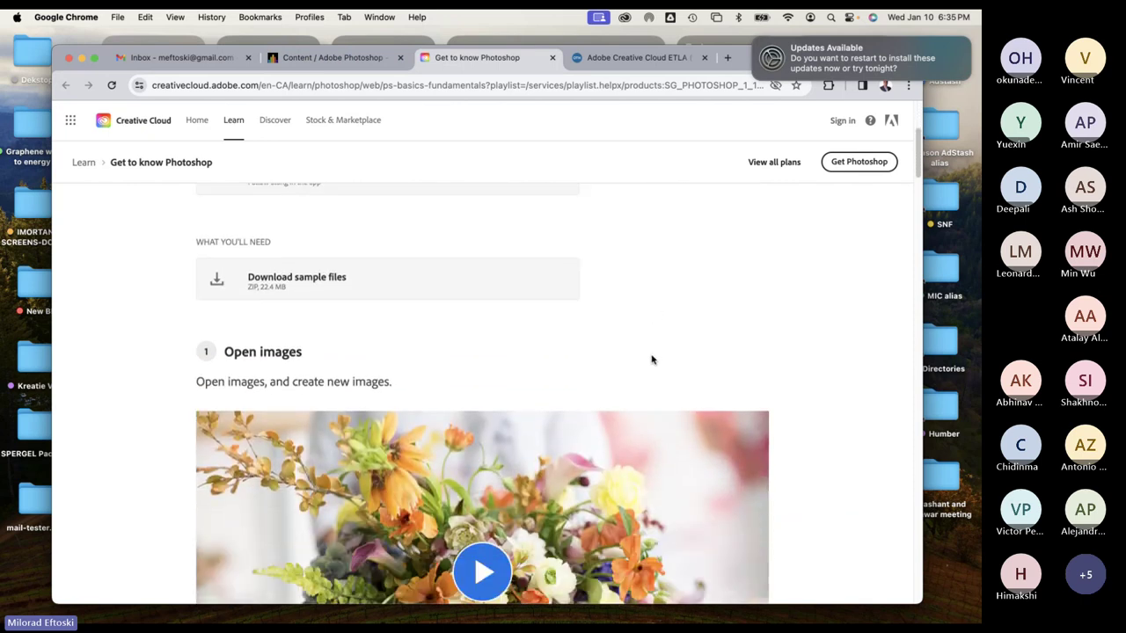
scroll(737, 377, down, 2)
scroll(738, 377, down, 6)
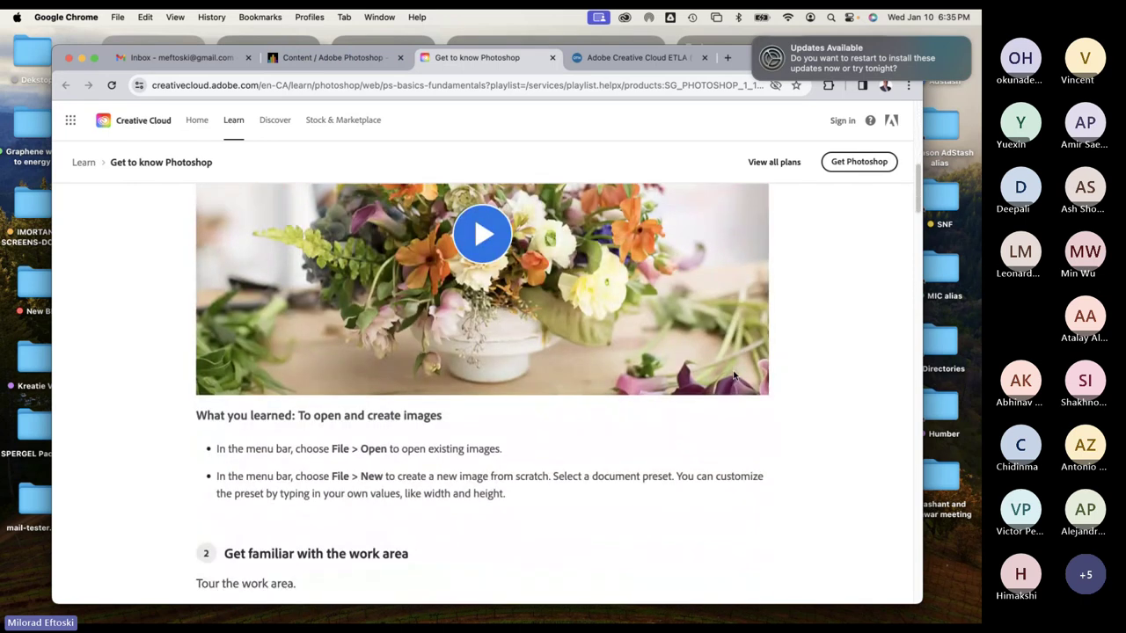
scroll(732, 374, down, 4)
scroll(762, 383, down, 10)
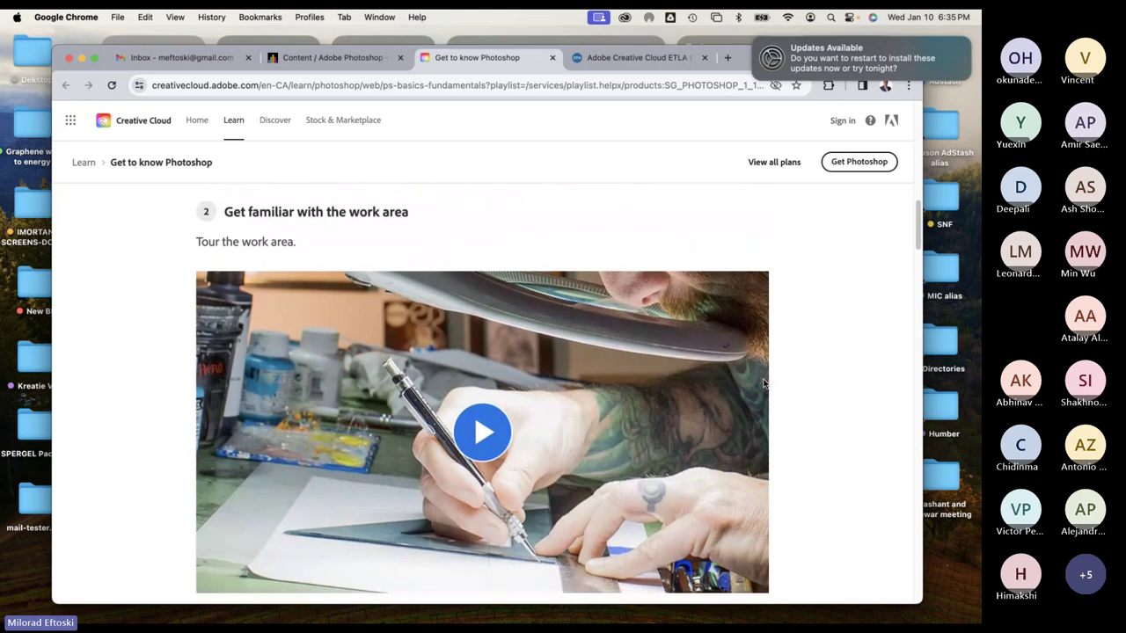
scroll(756, 382, down, 8)
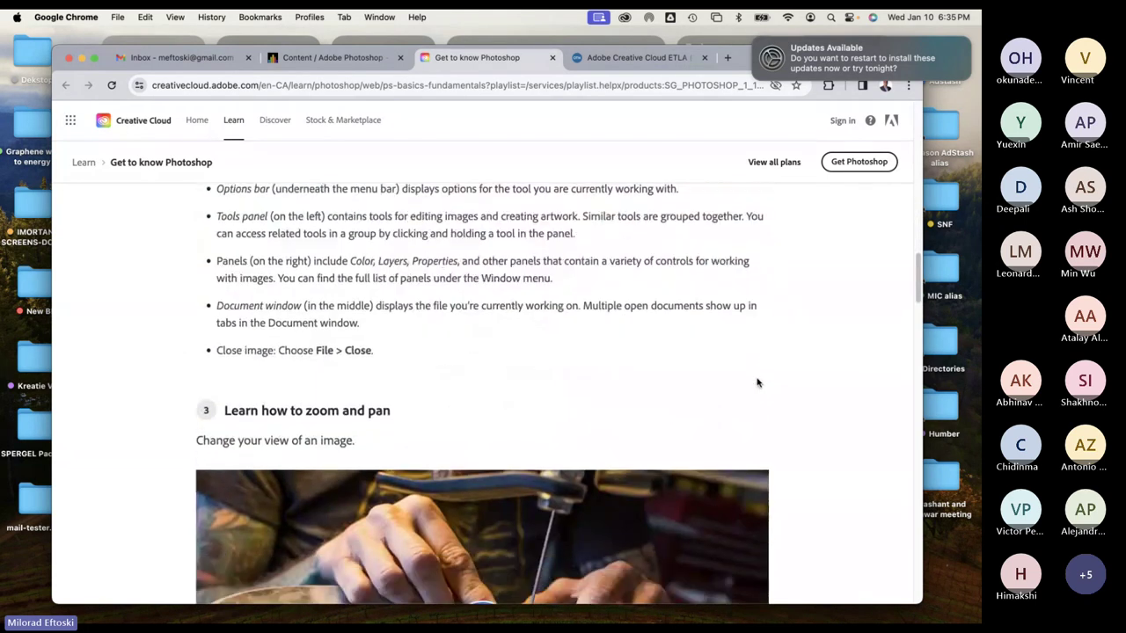
scroll(757, 382, down, 3)
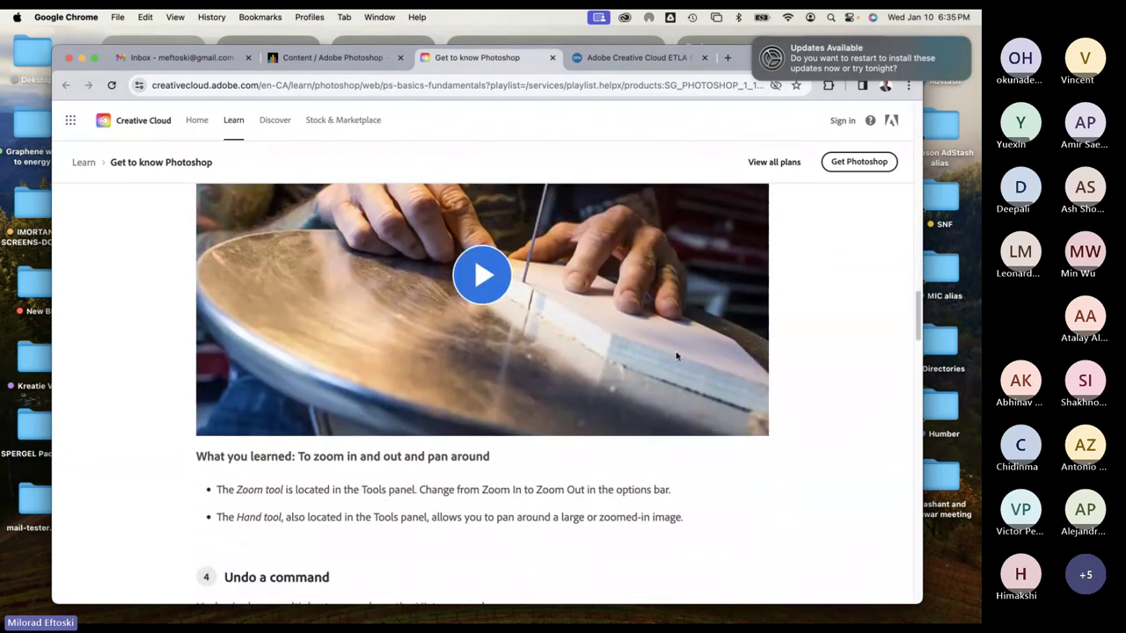
scroll(728, 379, down, 3)
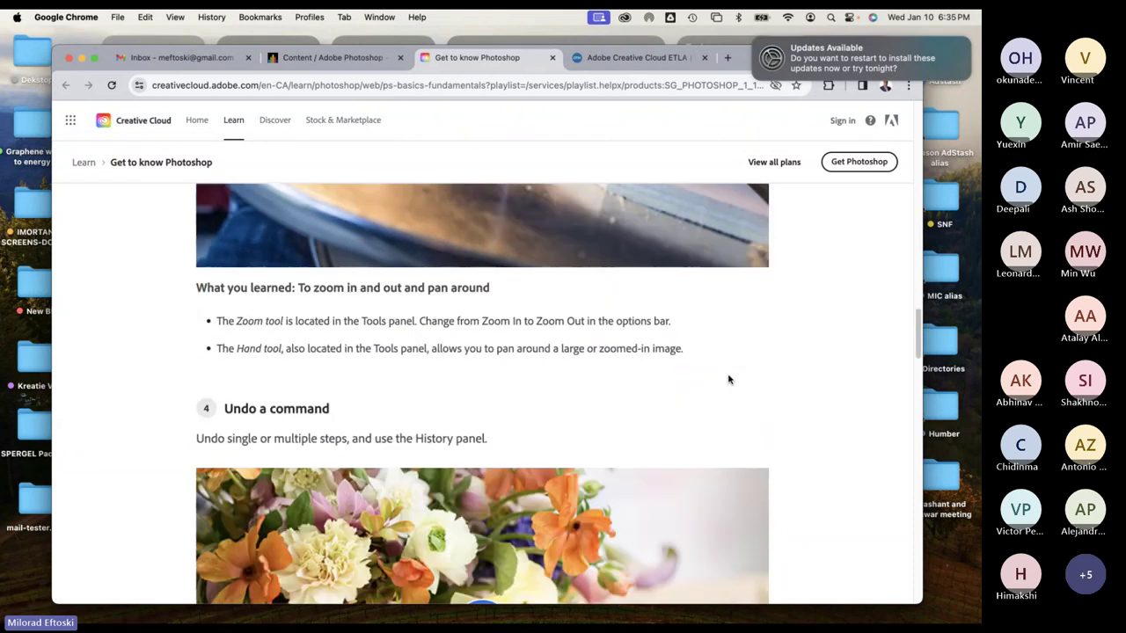
scroll(735, 384, down, 3)
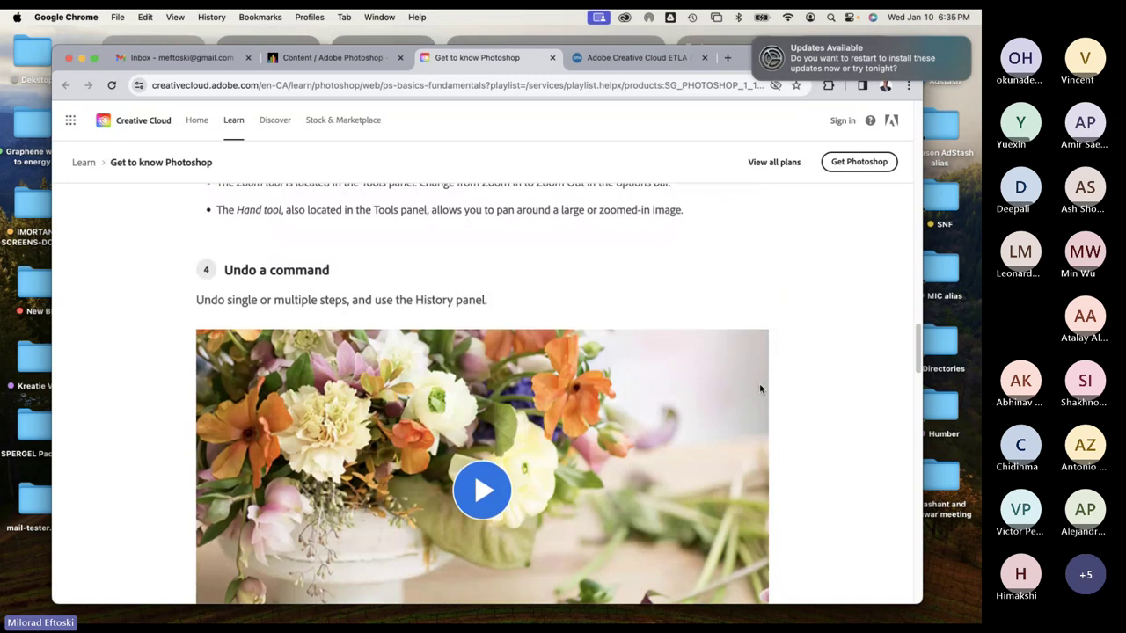
scroll(759, 387, down, 3)
scroll(757, 387, down, 1)
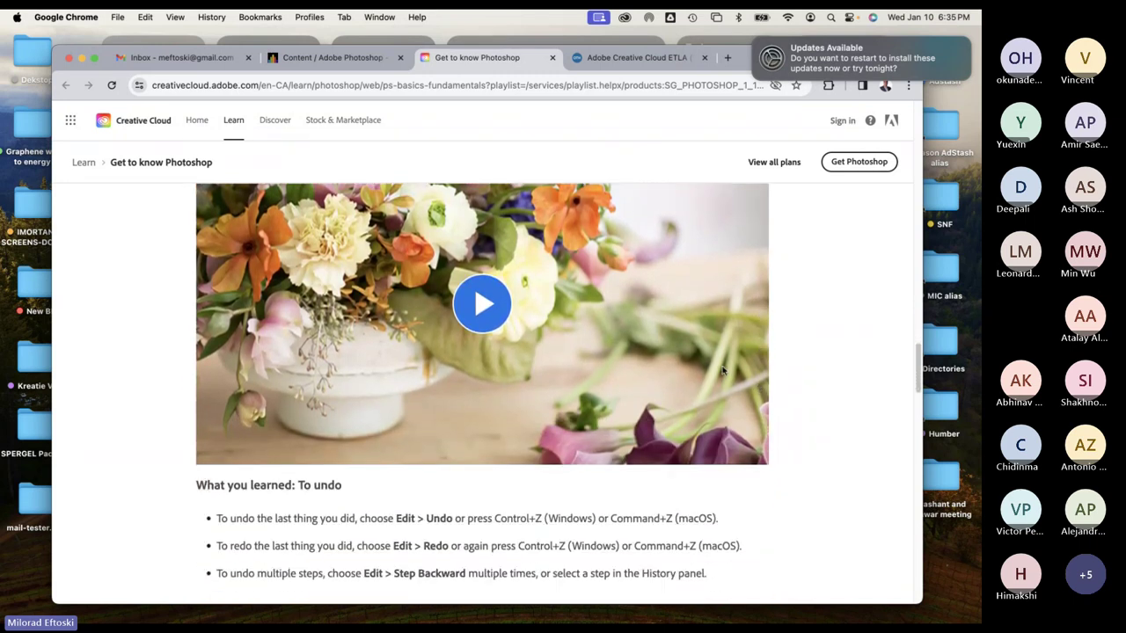
scroll(722, 371, down, 4)
scroll(721, 371, down, 2)
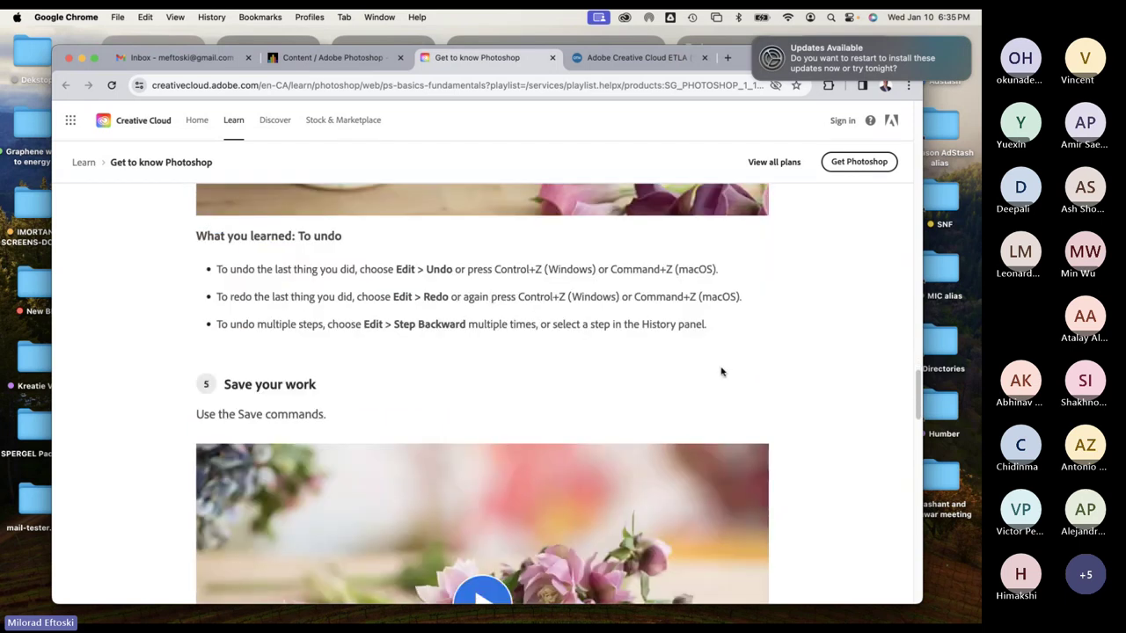
scroll(721, 371, down, 12)
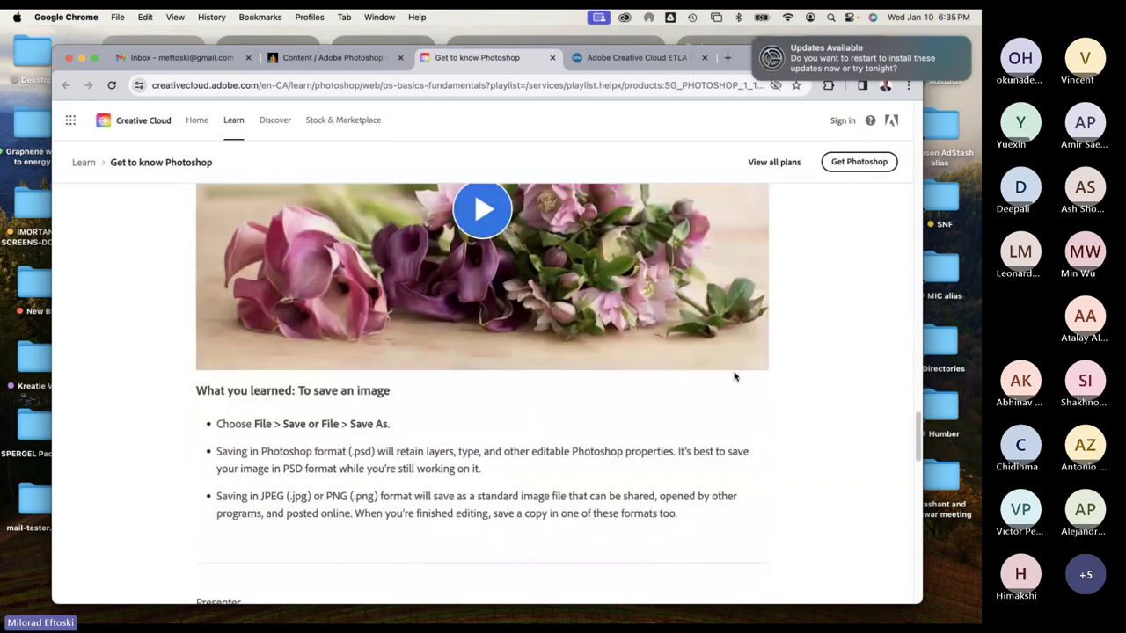
scroll(732, 378, down, 6)
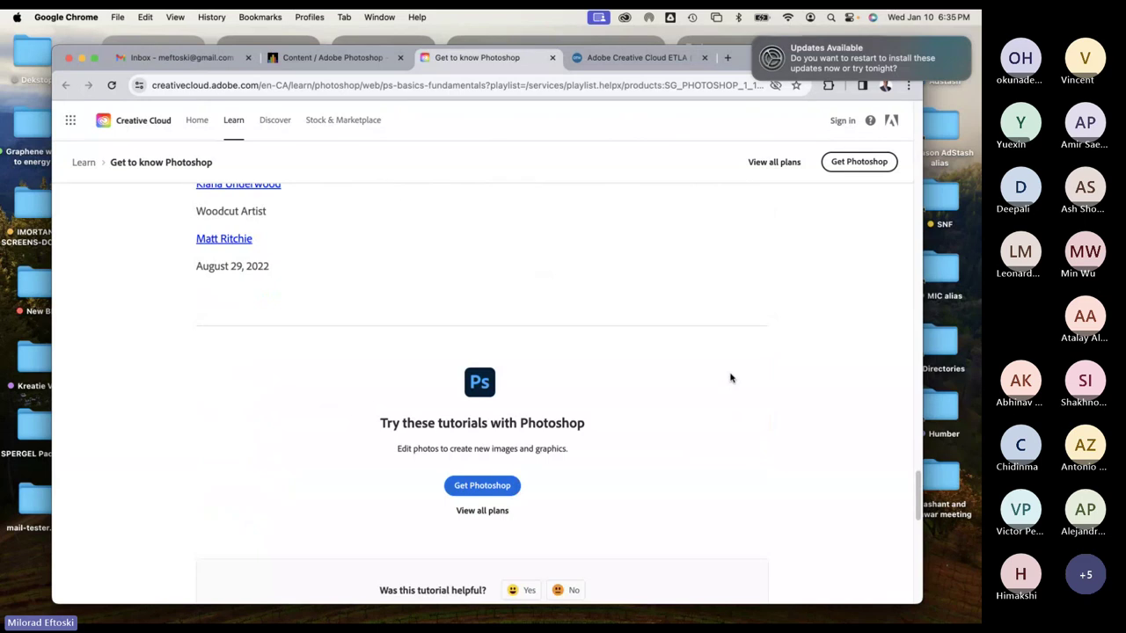
scroll(729, 379, down, 5)
scroll(729, 378, up, 15)
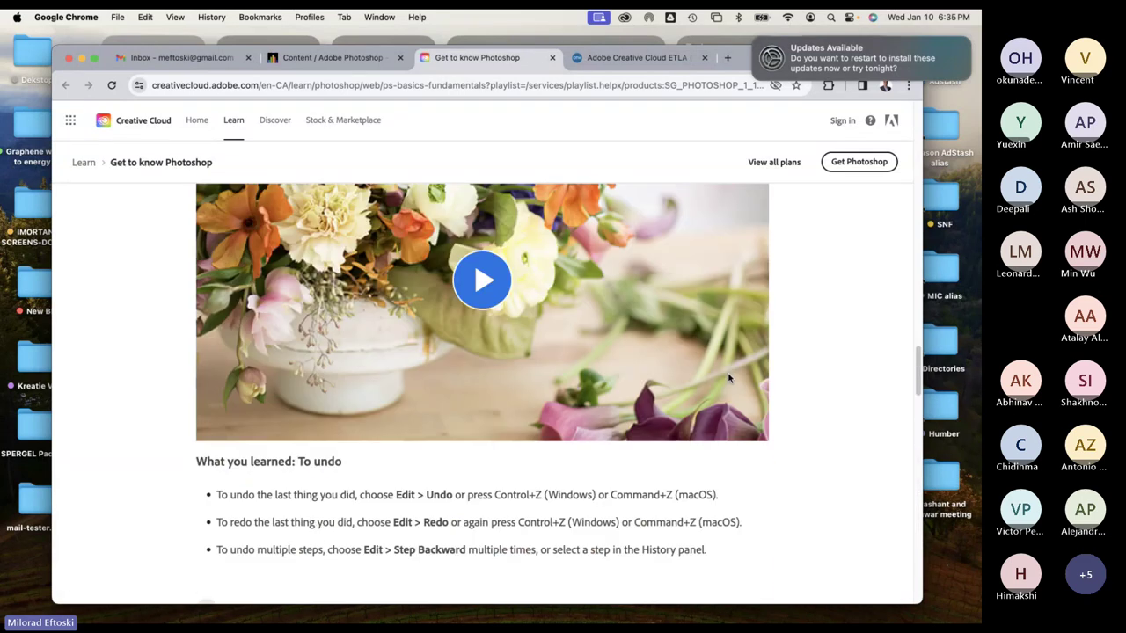
scroll(737, 378, up, 10)
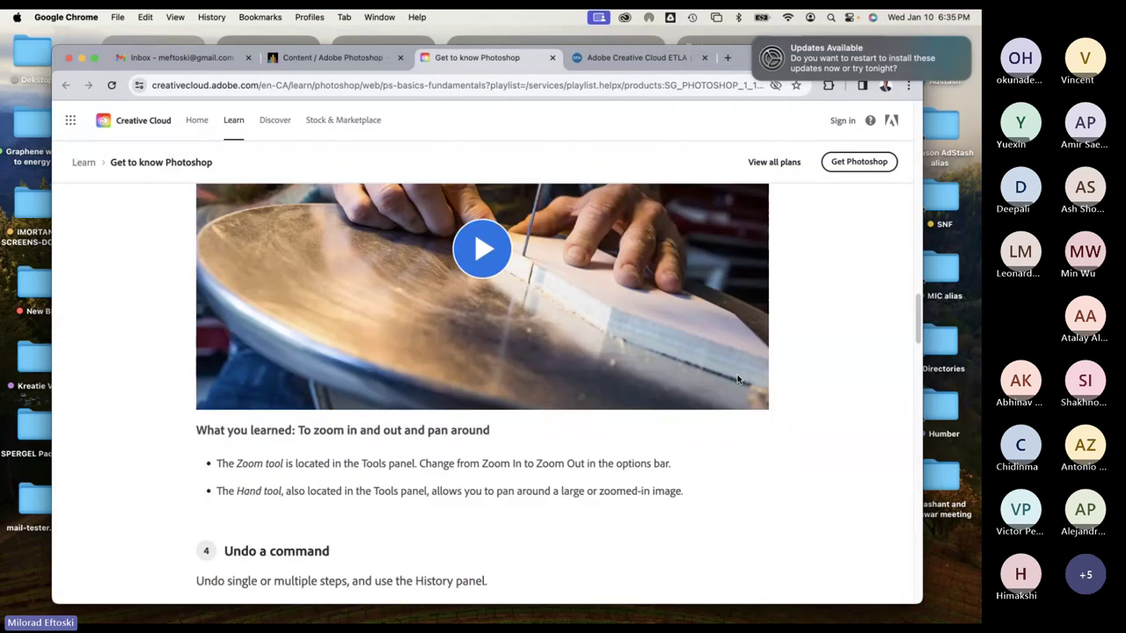
scroll(736, 379, up, 10)
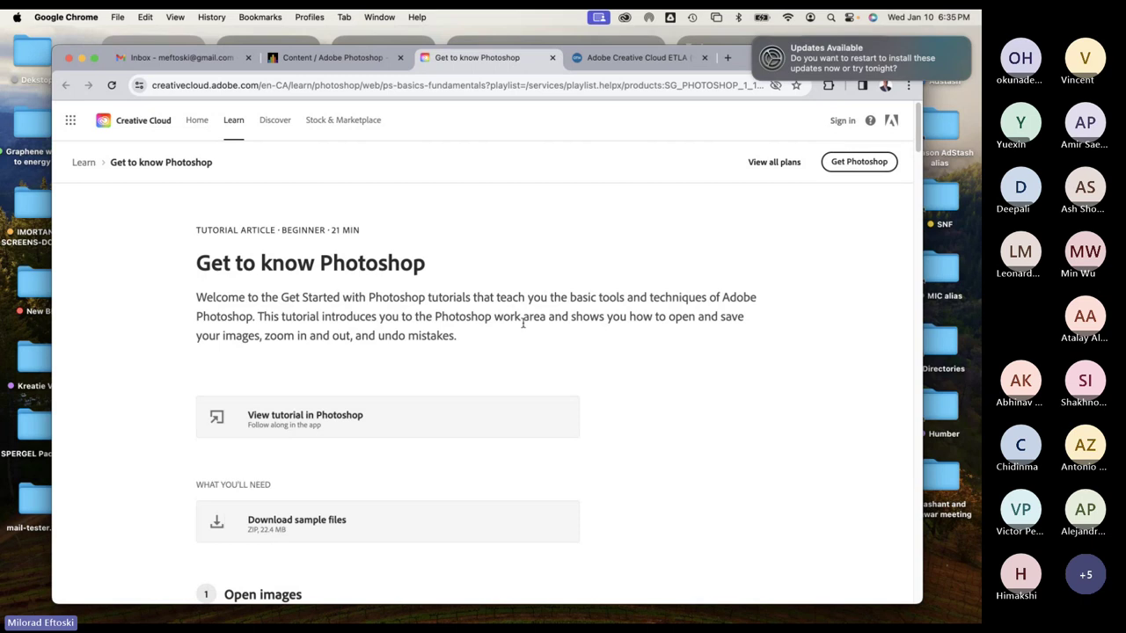
Close the Get to know Photoshop tab, view and close Exercise 01, then collapse Module 01
click(553, 57)
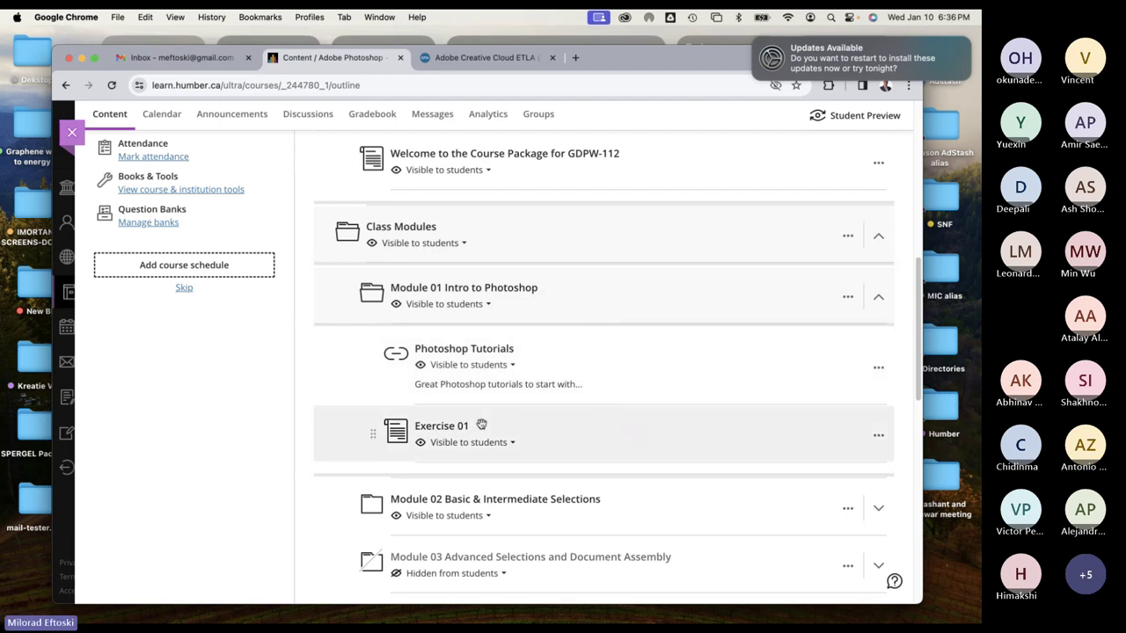
click(529, 431)
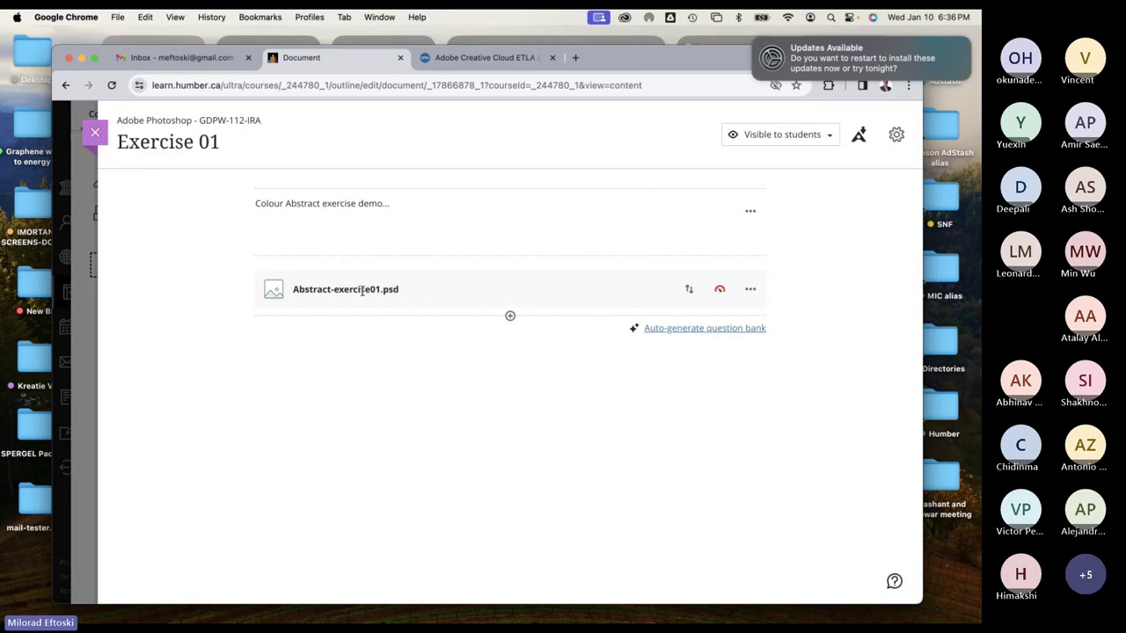
click(95, 133)
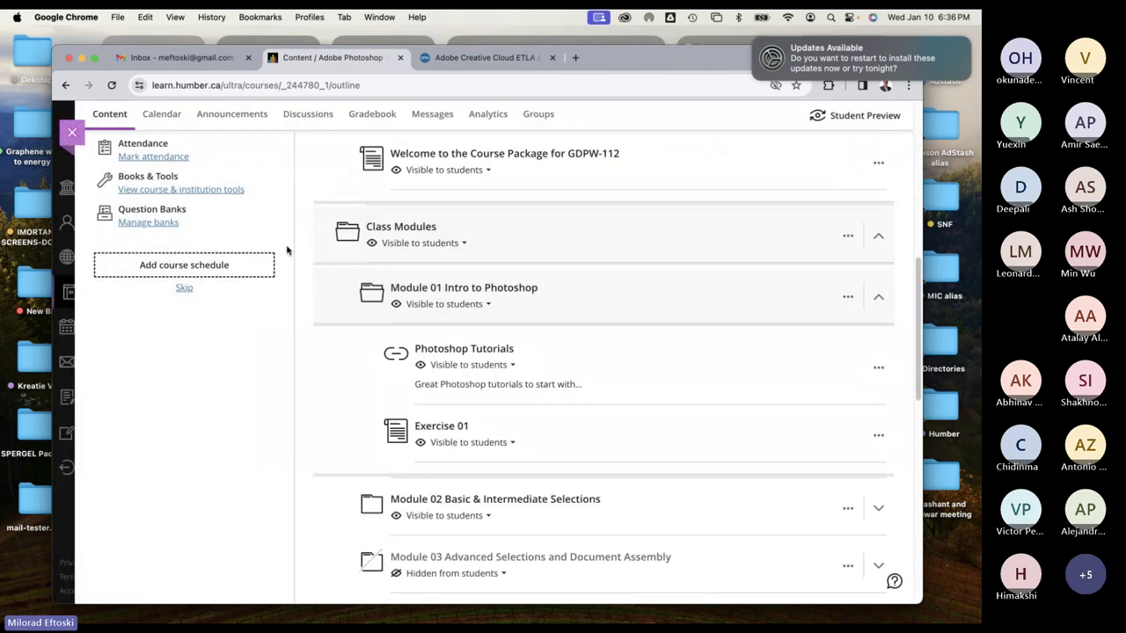
click(603, 289)
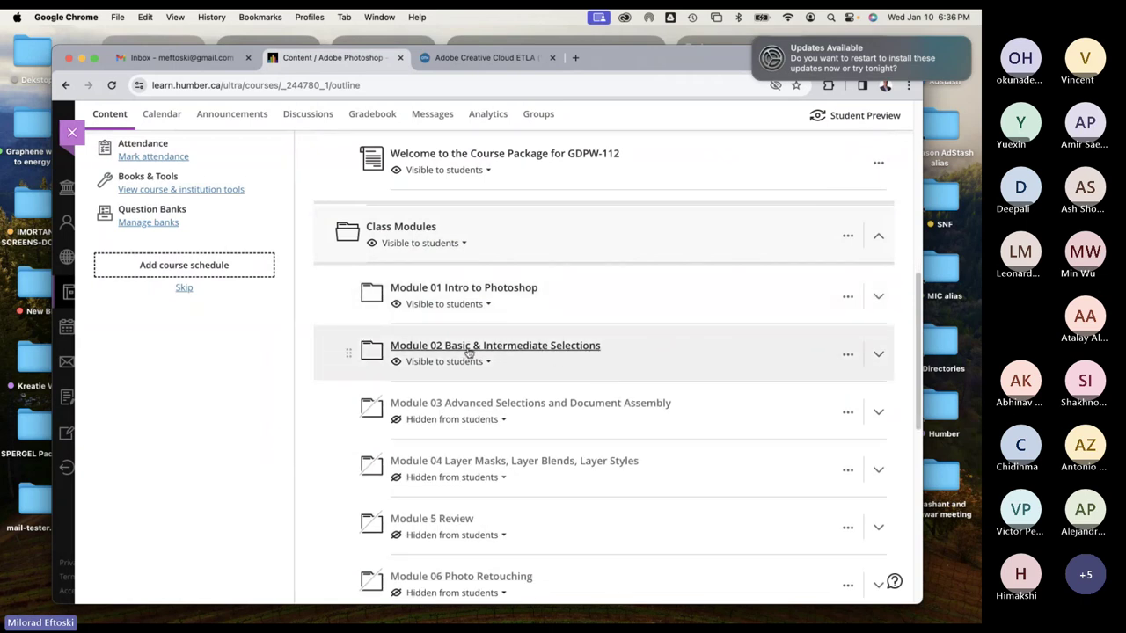
Expand Module 02 and open Selections Melon Head, cancelling the file download
click(648, 344)
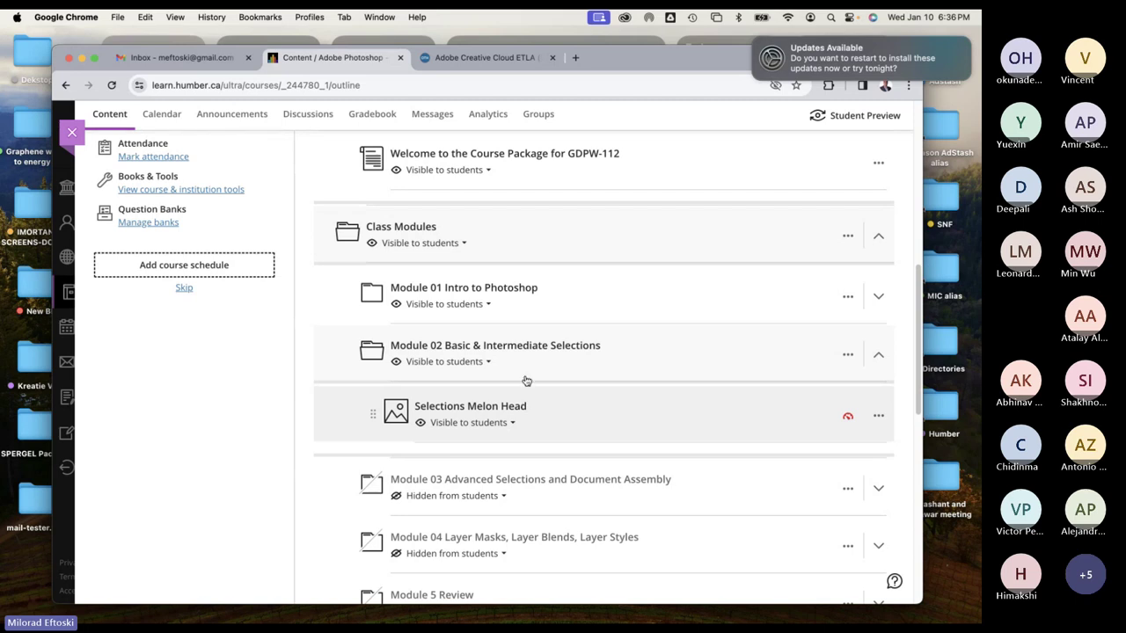
click(559, 416)
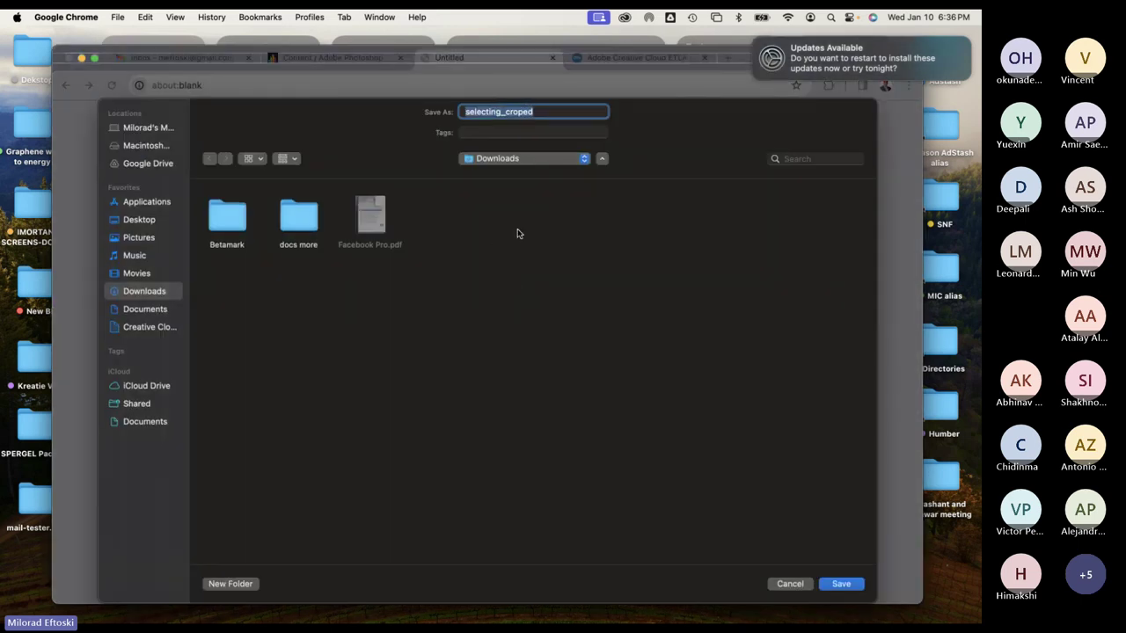
click(788, 583)
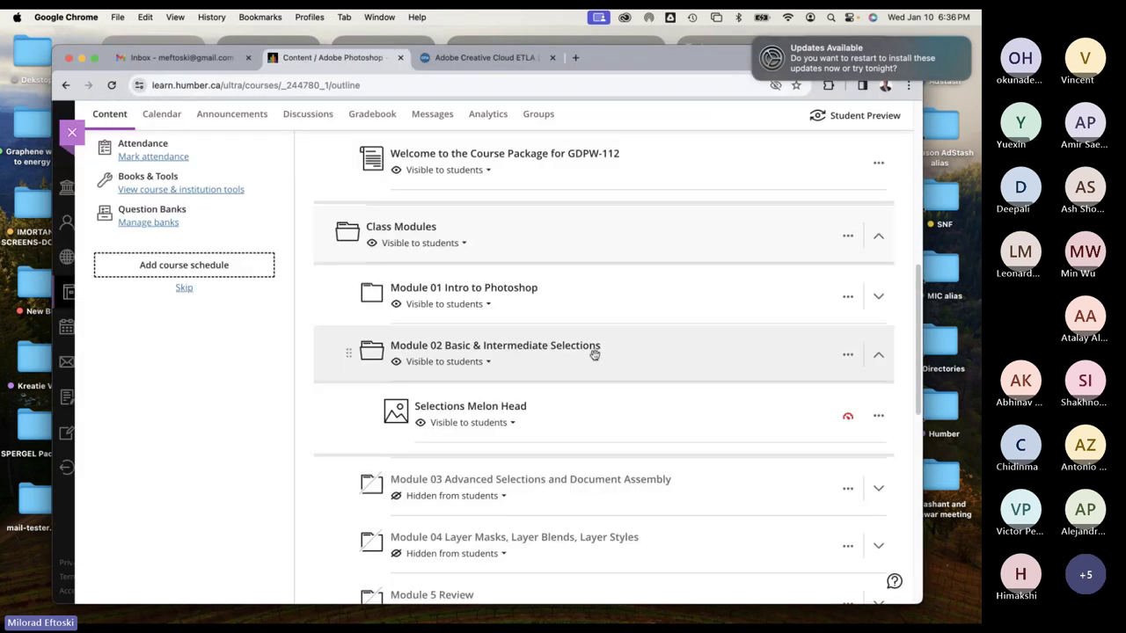
Set Selections Melon Head to Hidden from students, then collapse Module 02
click(667, 361)
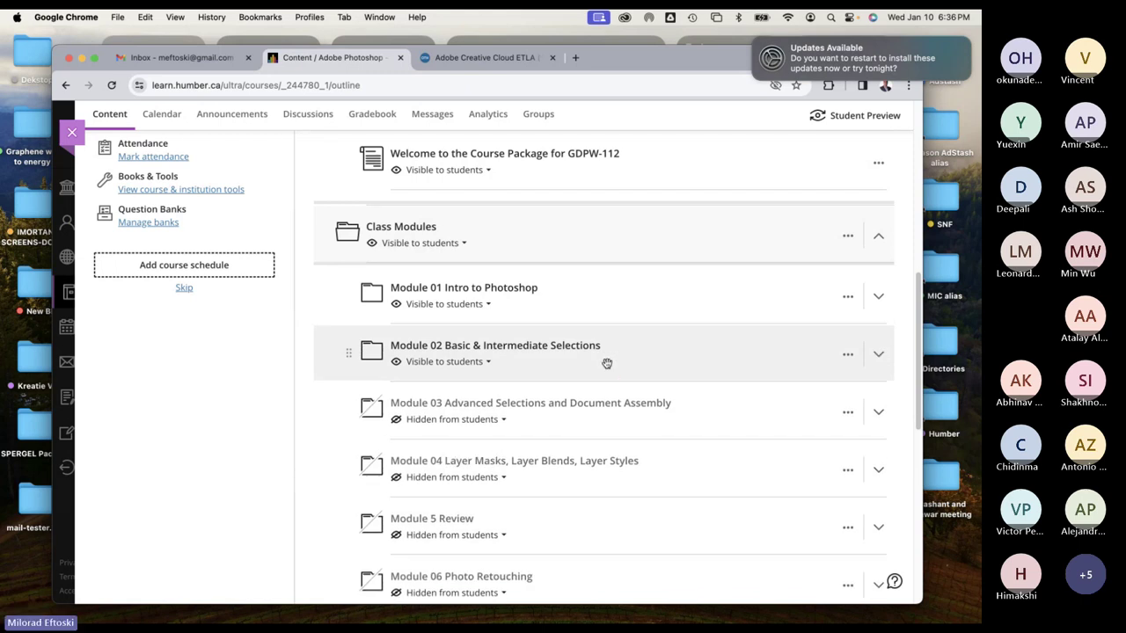
click(606, 361)
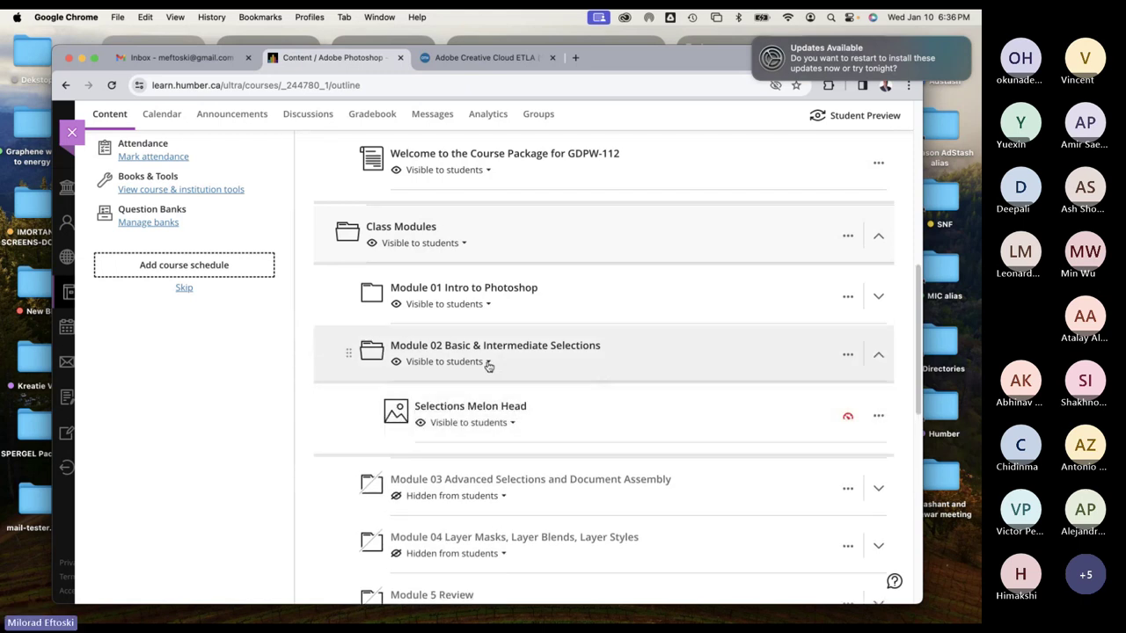
click(507, 424)
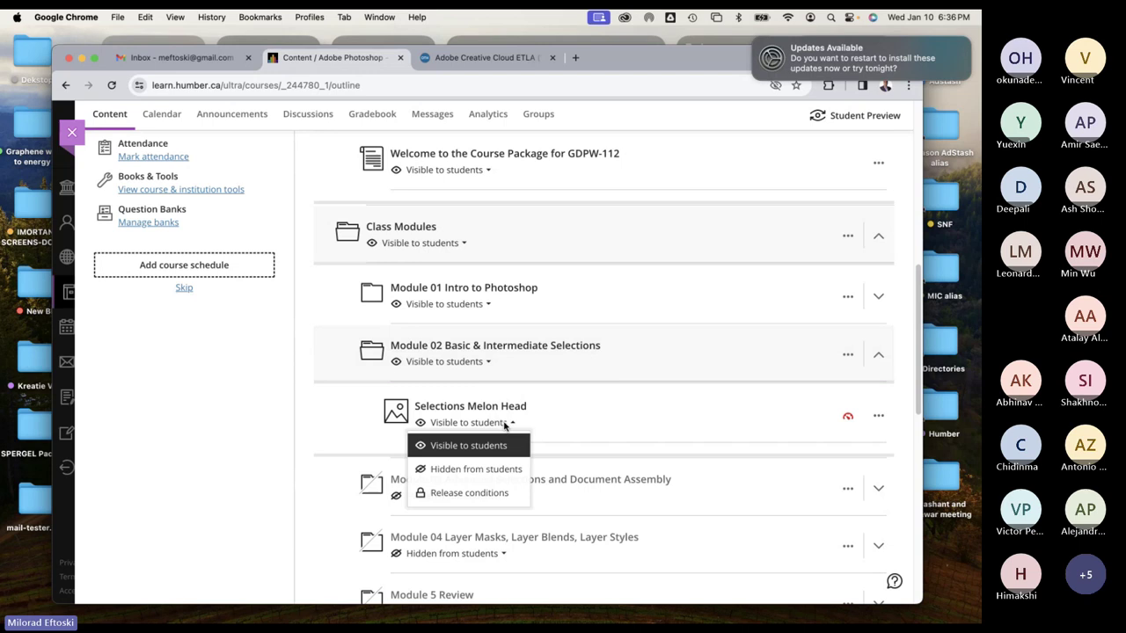
click(476, 469)
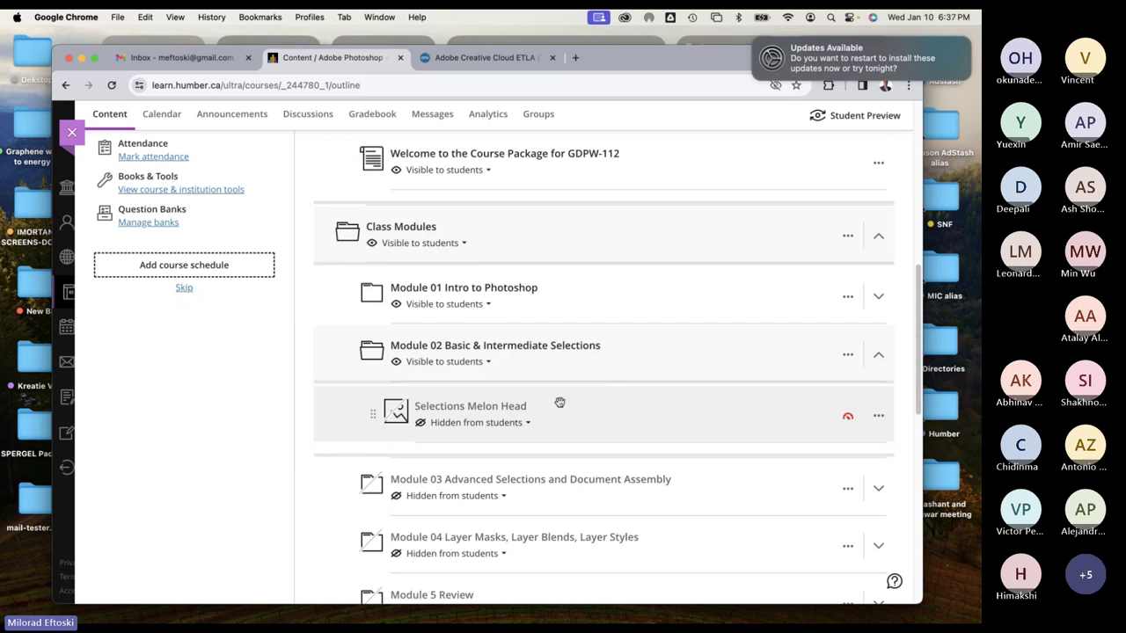
click(633, 361)
Expand and collapse Module 01, then collapse Class Modules
click(623, 292)
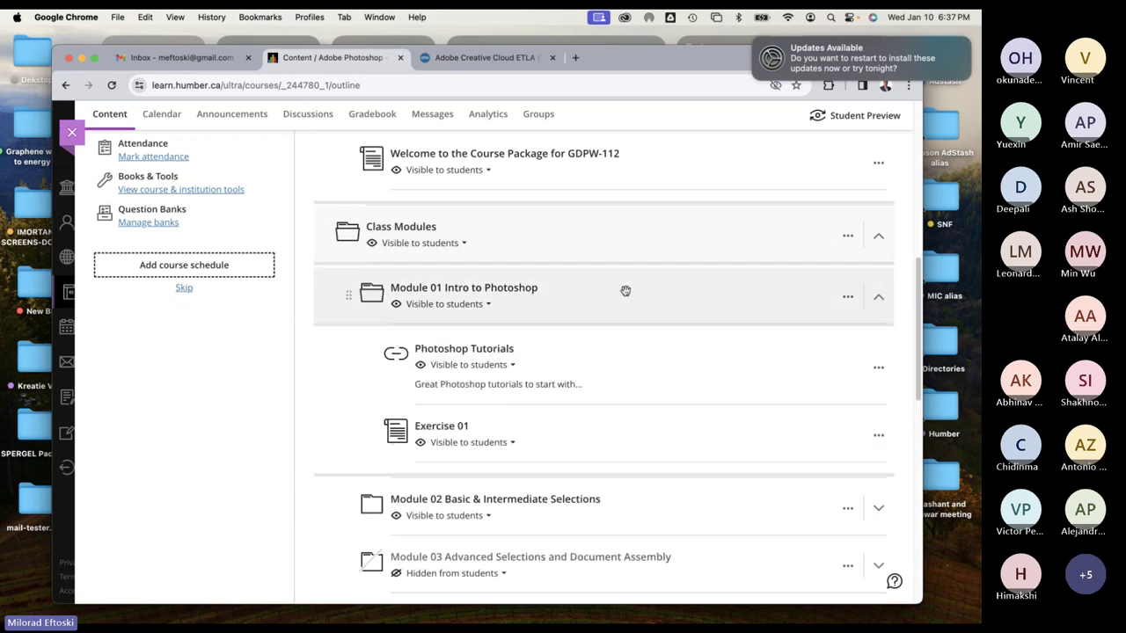
mouse_move(580, 413)
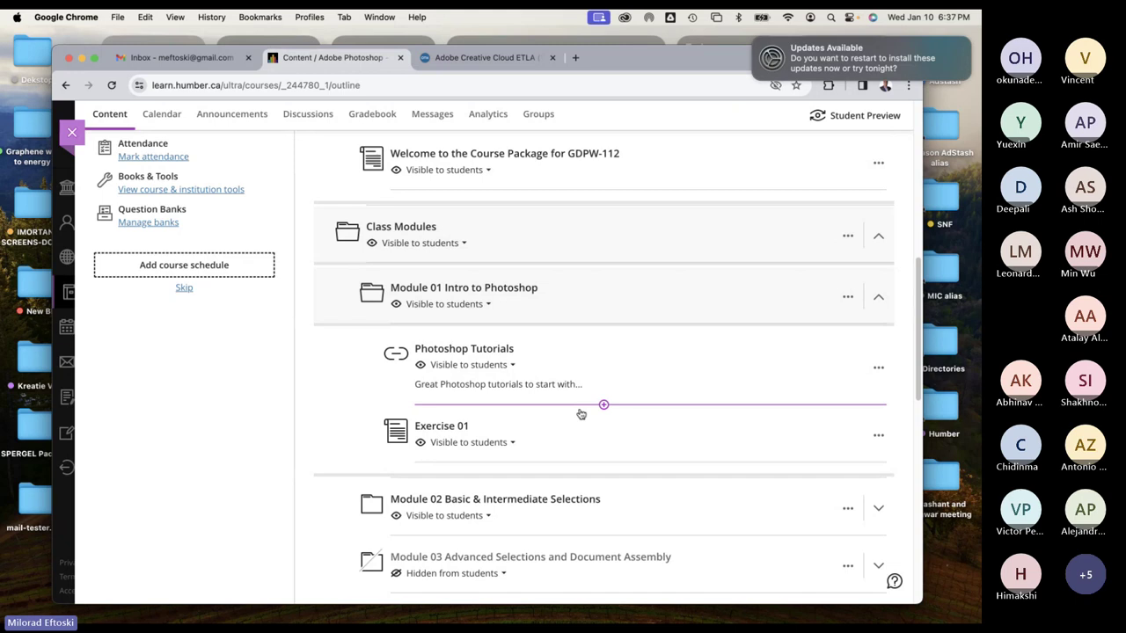
click(651, 301)
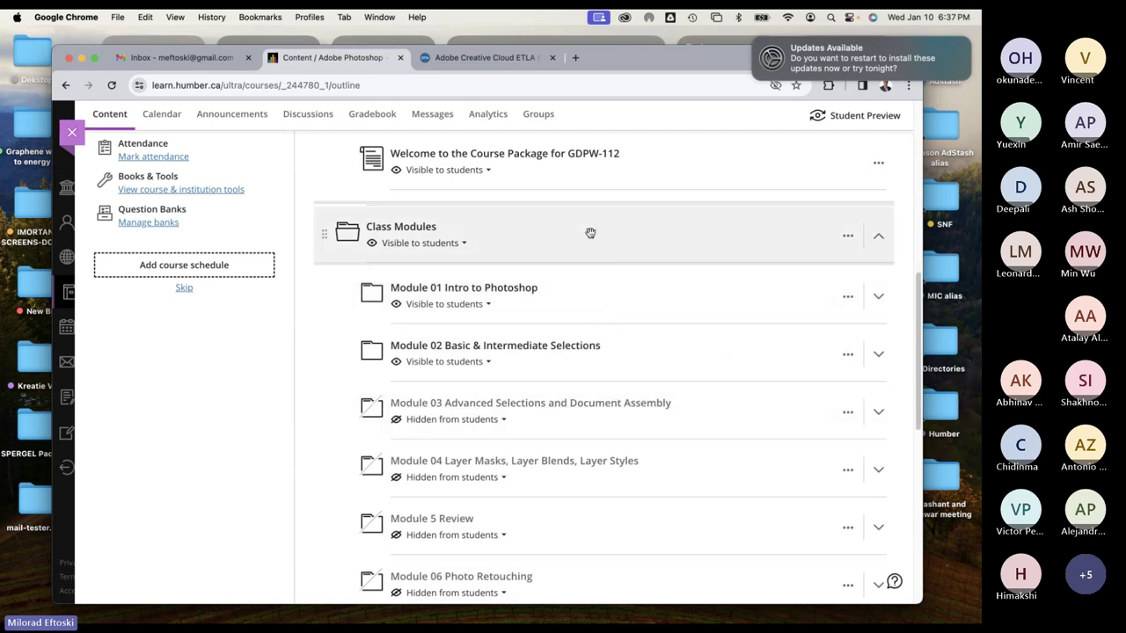
click(587, 234)
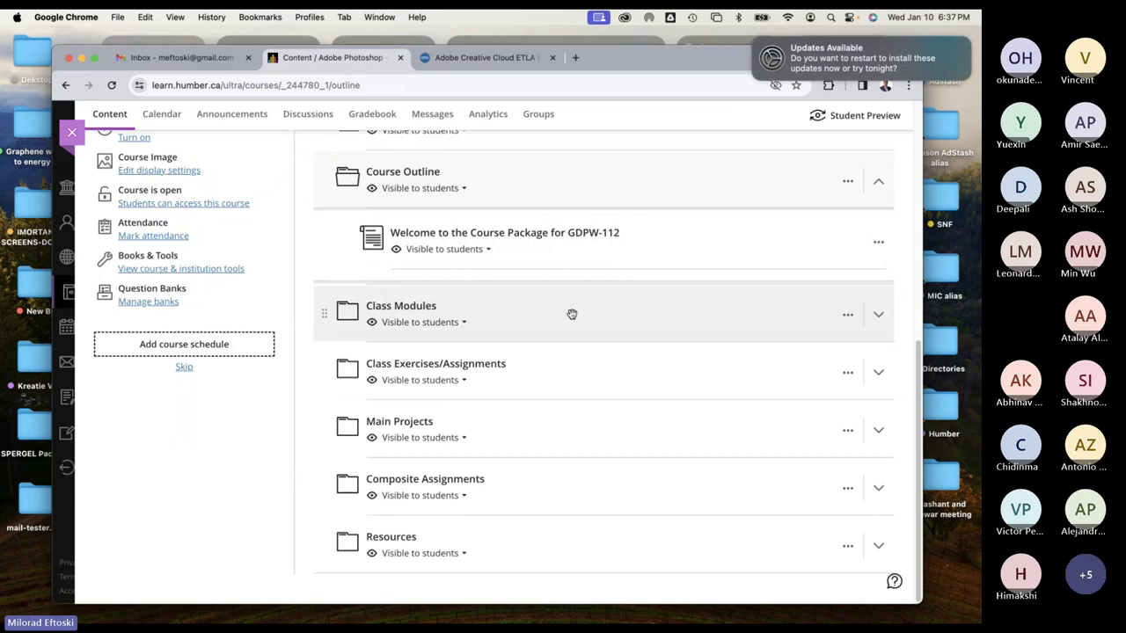
Expand Class Exercises/Assignments, scroll through its exercises, and collapse it again
click(595, 372)
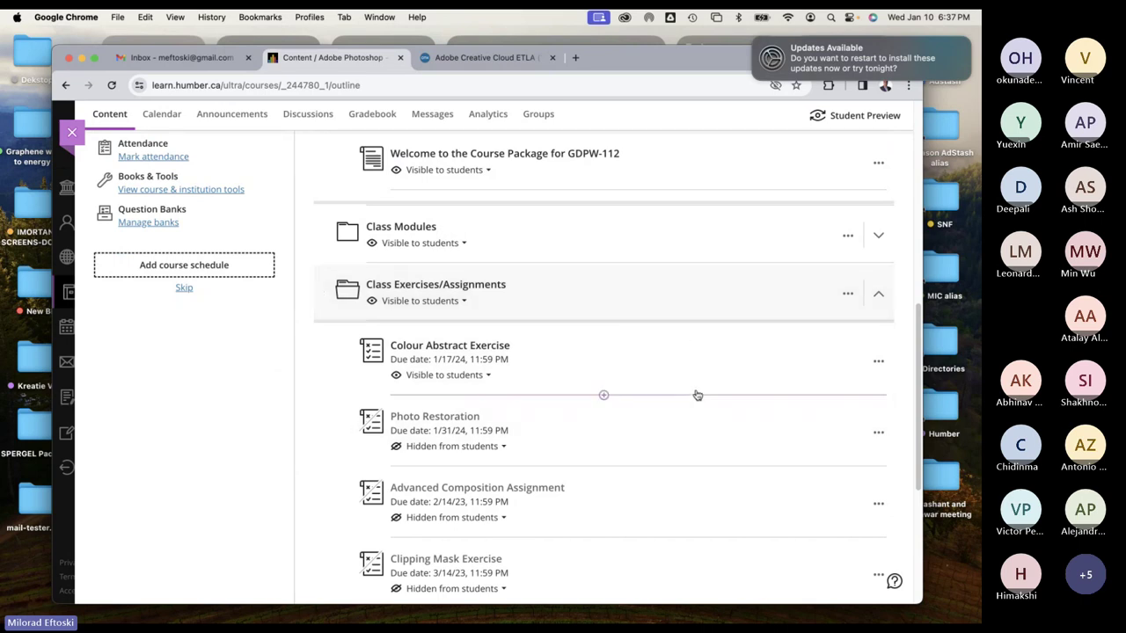
scroll(695, 395, down, 3)
scroll(692, 392, up, 5)
scroll(656, 387, down, 3)
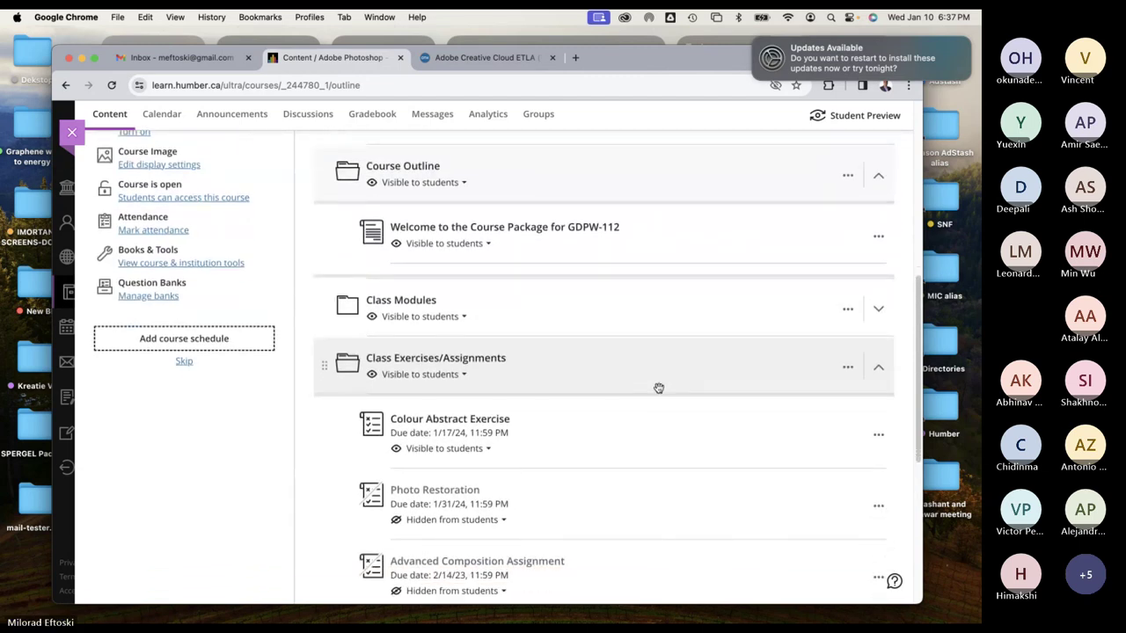
scroll(633, 384, down, 3)
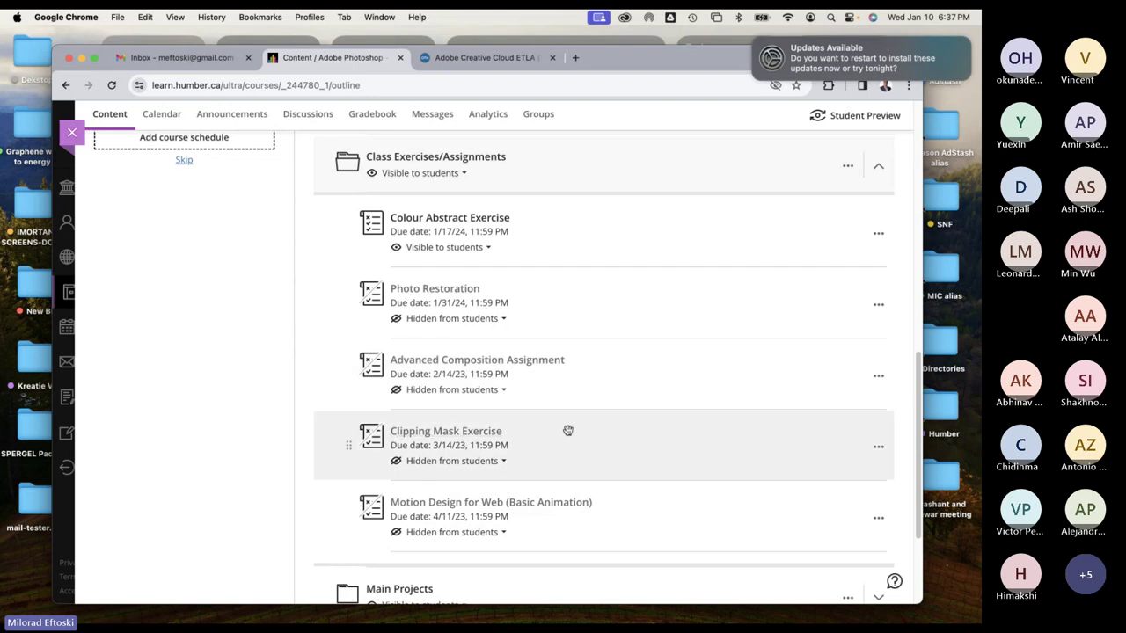
scroll(648, 445, down, 3)
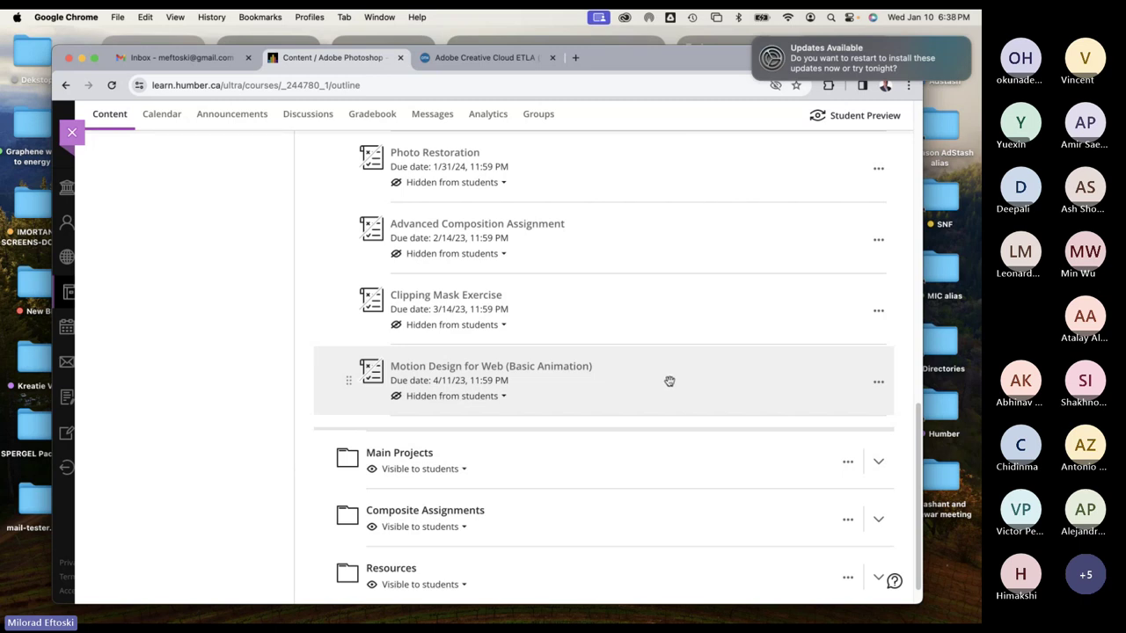
scroll(653, 382, up, 4)
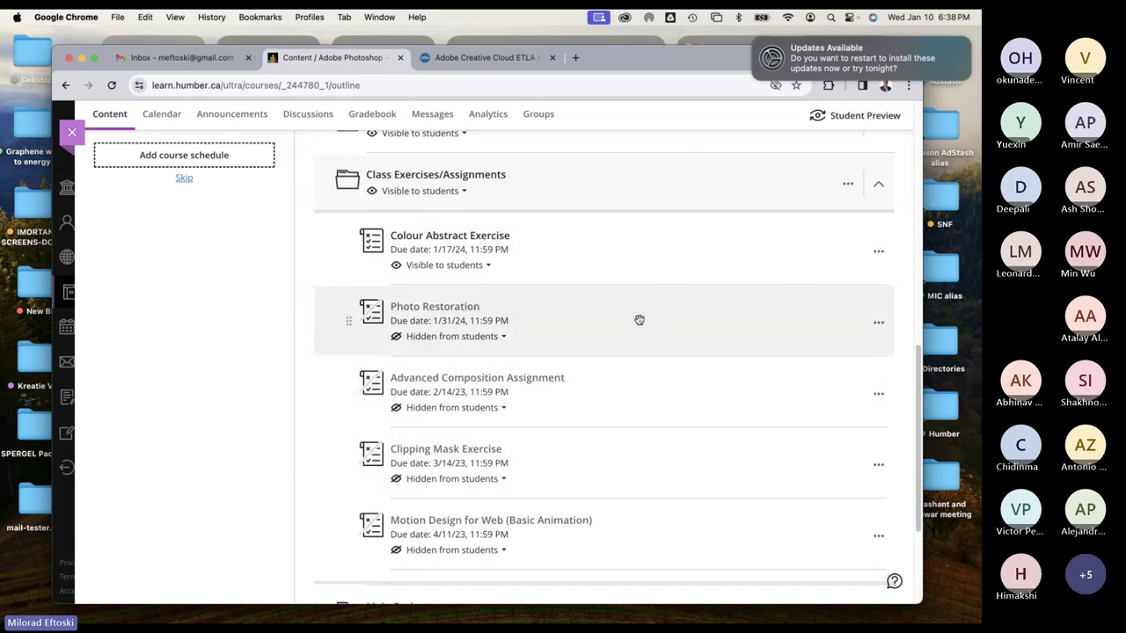
click(639, 185)
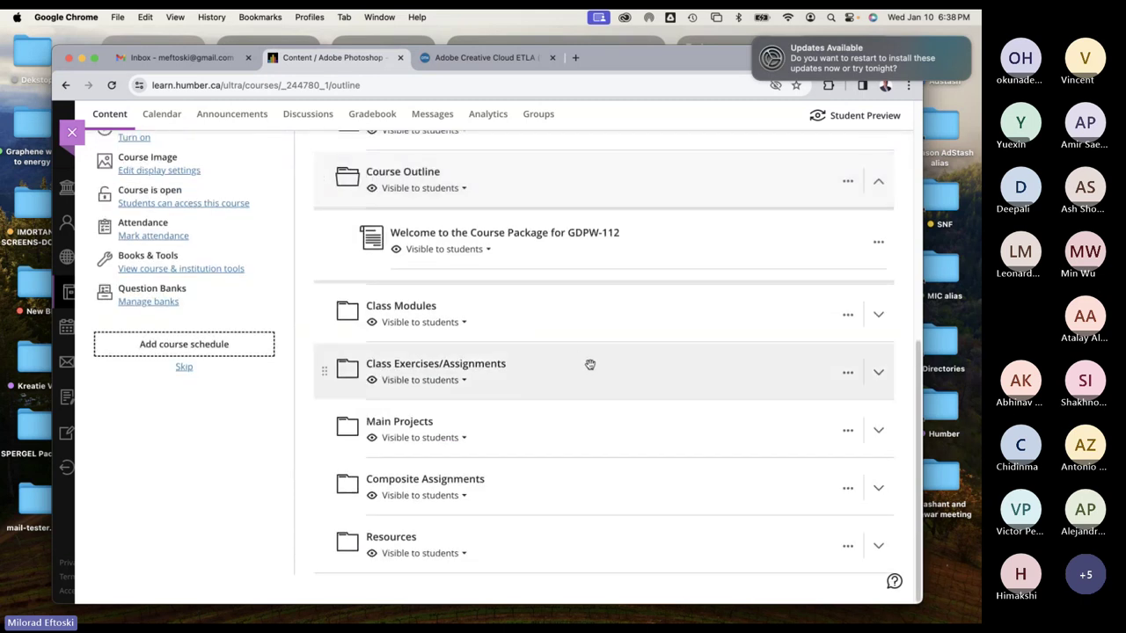
Expand Main Projects and preview the Movie Poster Project assignment before closing it
click(584, 438)
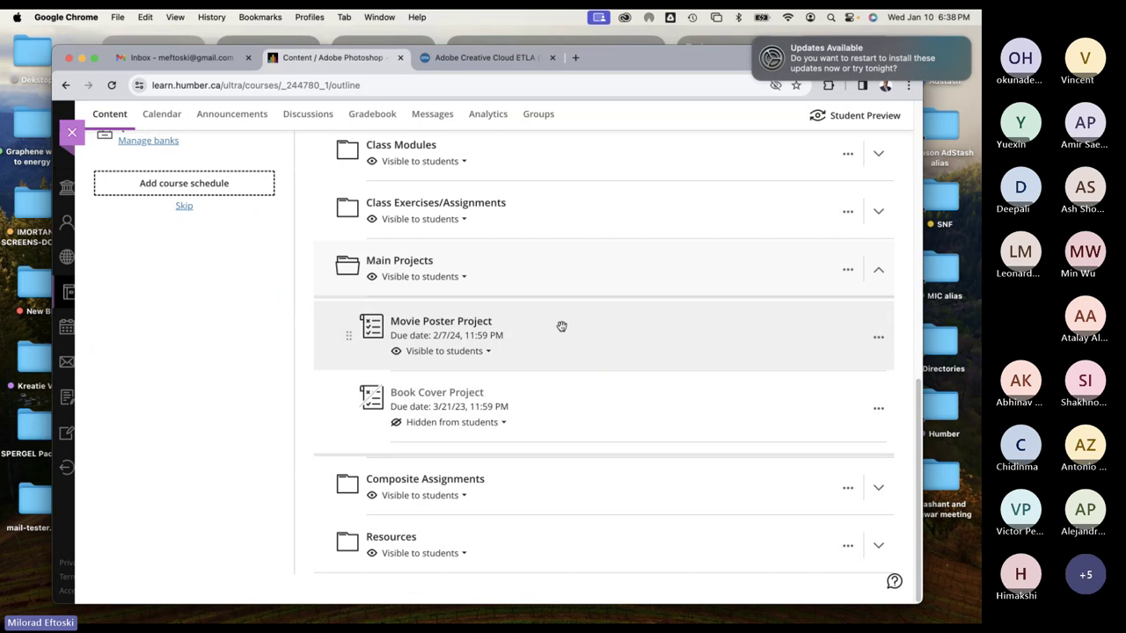
click(555, 332)
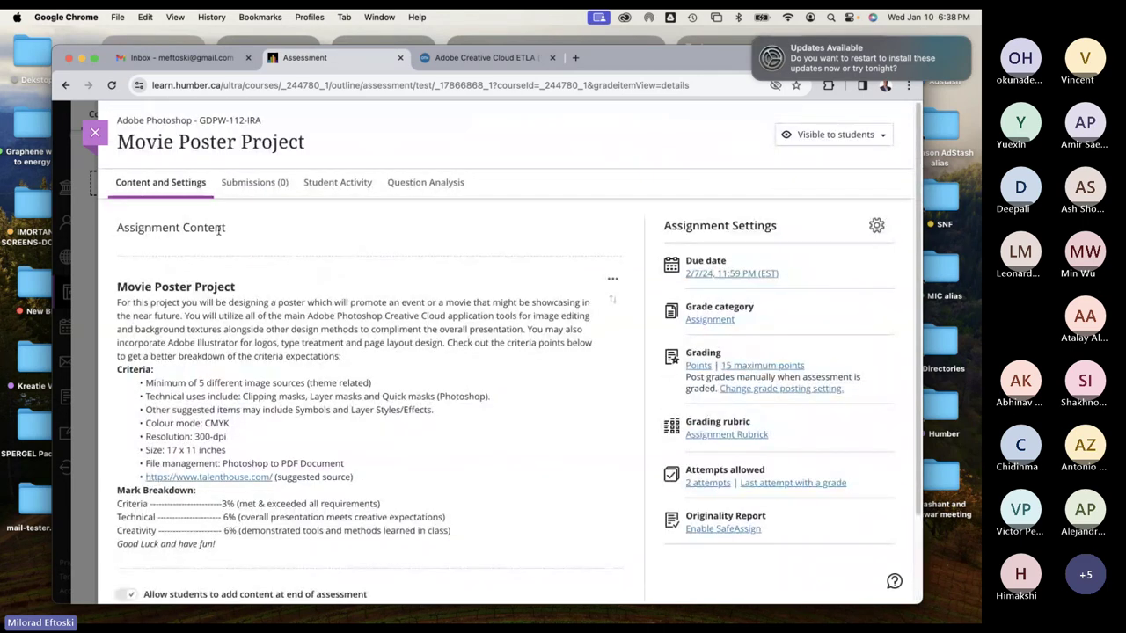
click(96, 135)
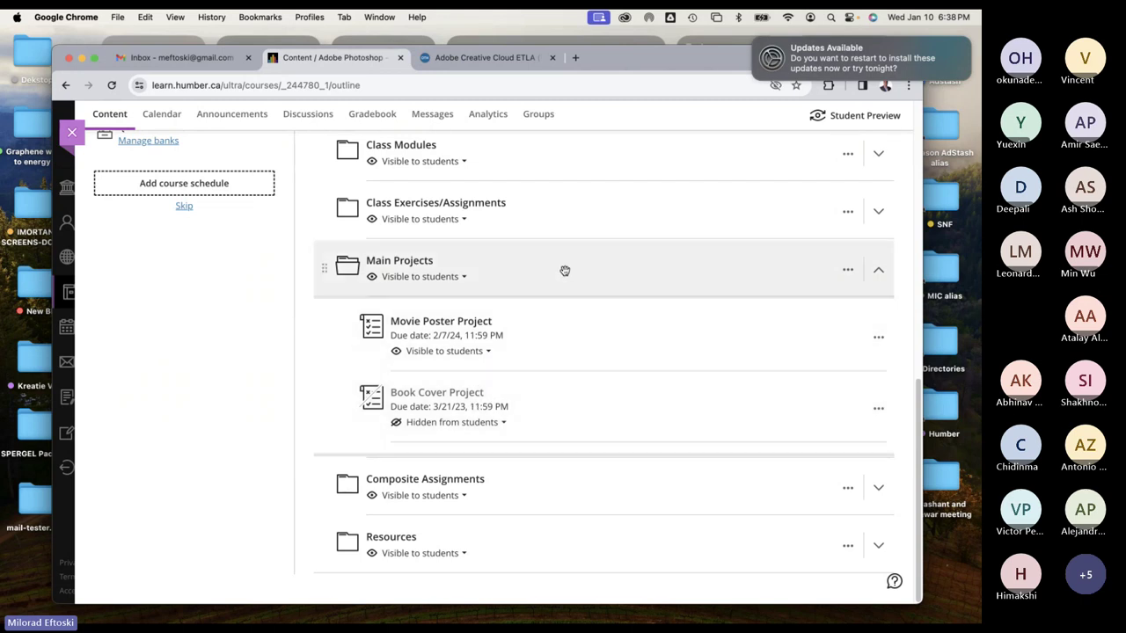
Collapse Main Projects, then expand and collapse Composite Assignments
click(573, 266)
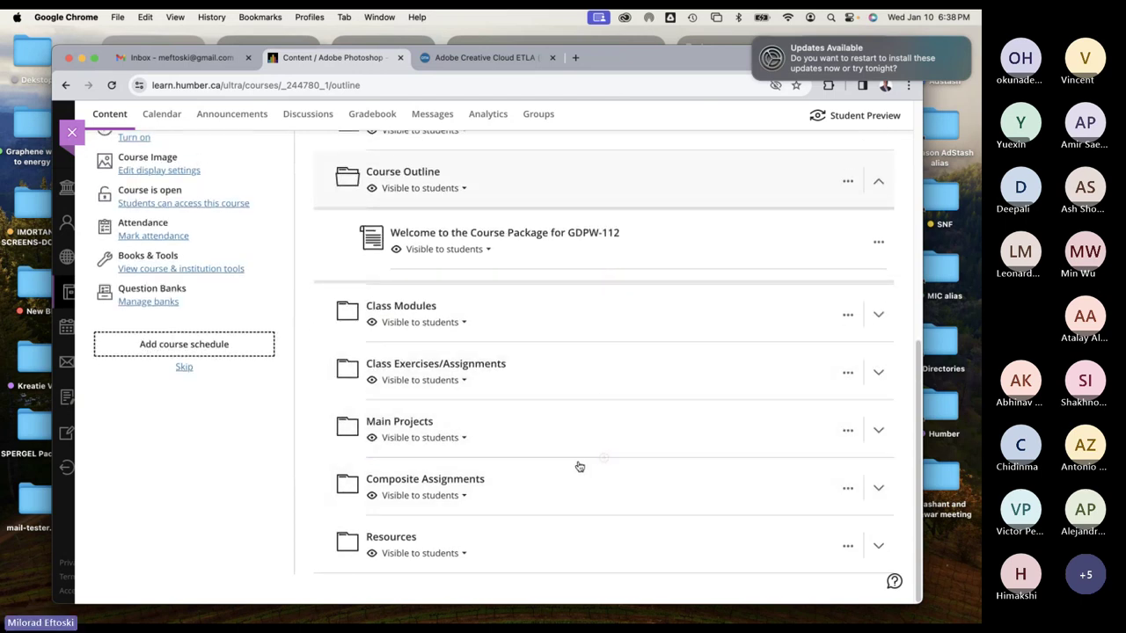
click(534, 480)
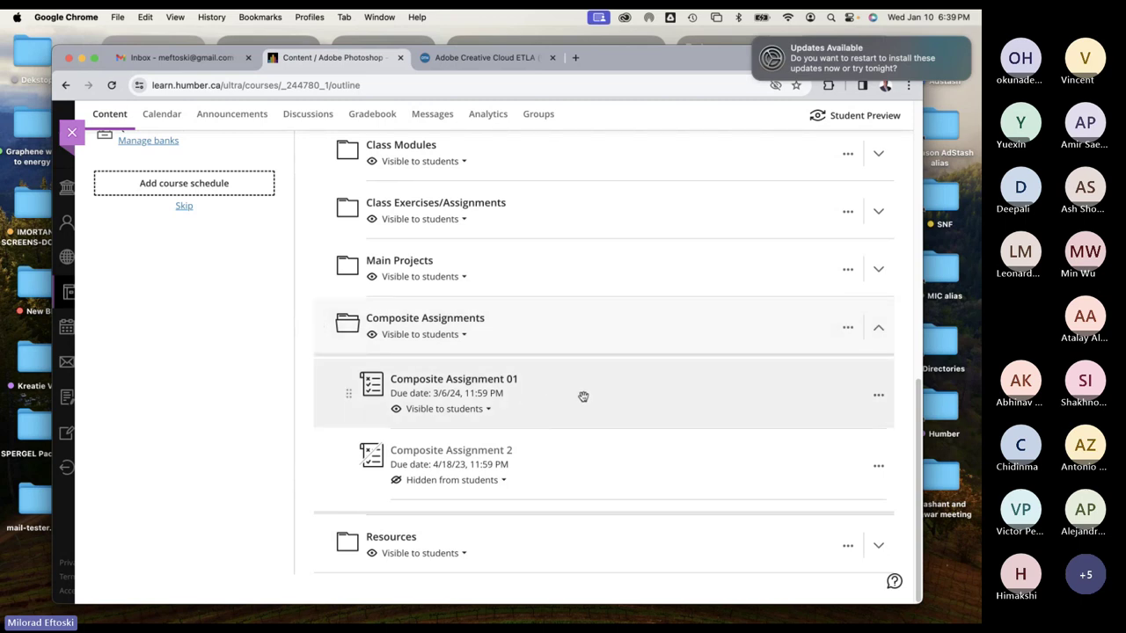
click(548, 332)
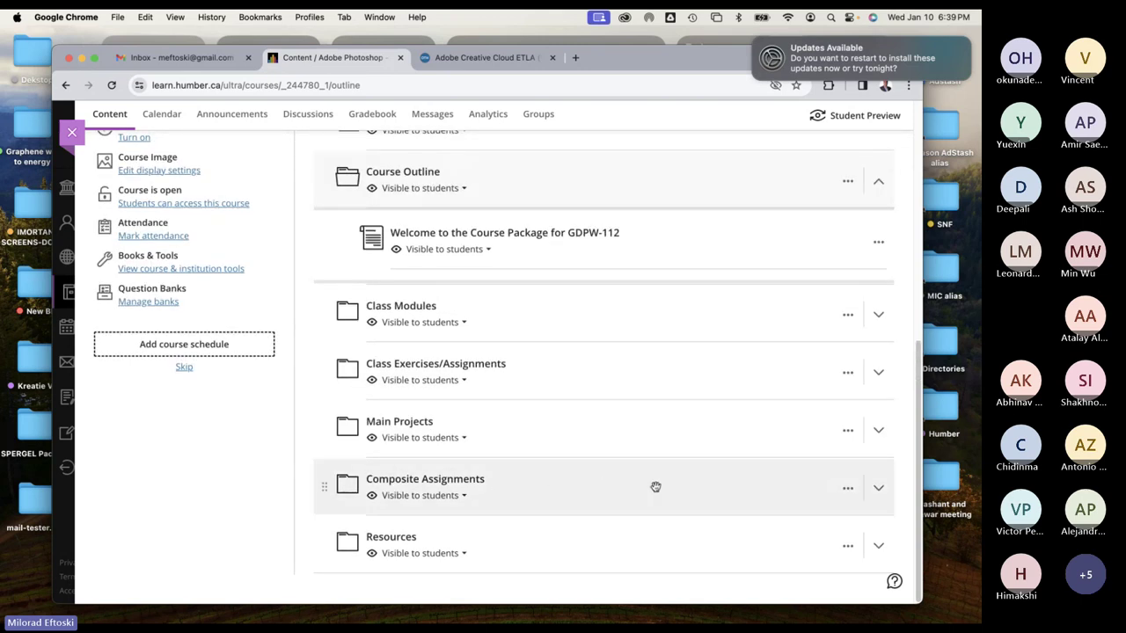
Expand Resources and scroll to its Photoshop PDF Tutorials, Layers and Selections, and Quick Tip items
click(568, 554)
scroll(642, 519, down, 4)
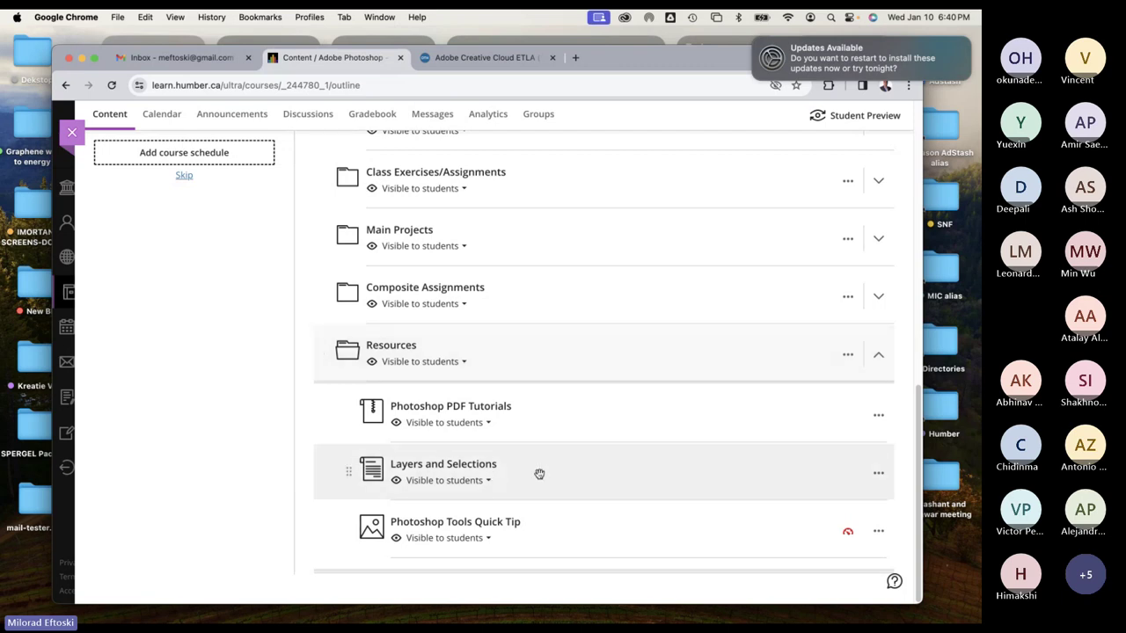
click(539, 472)
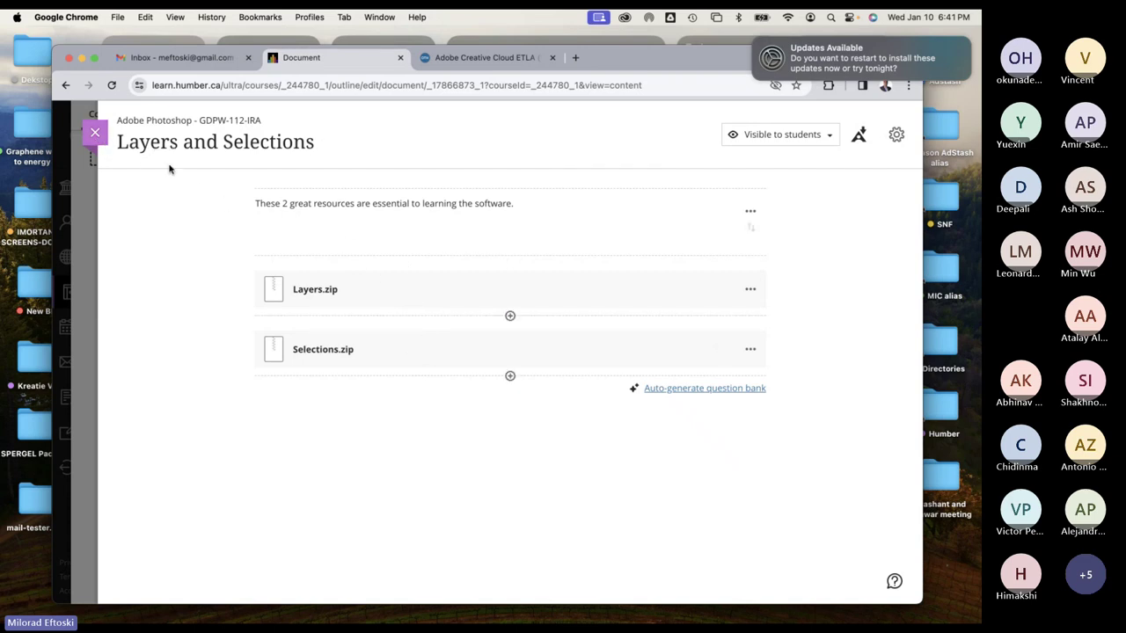
click(95, 134)
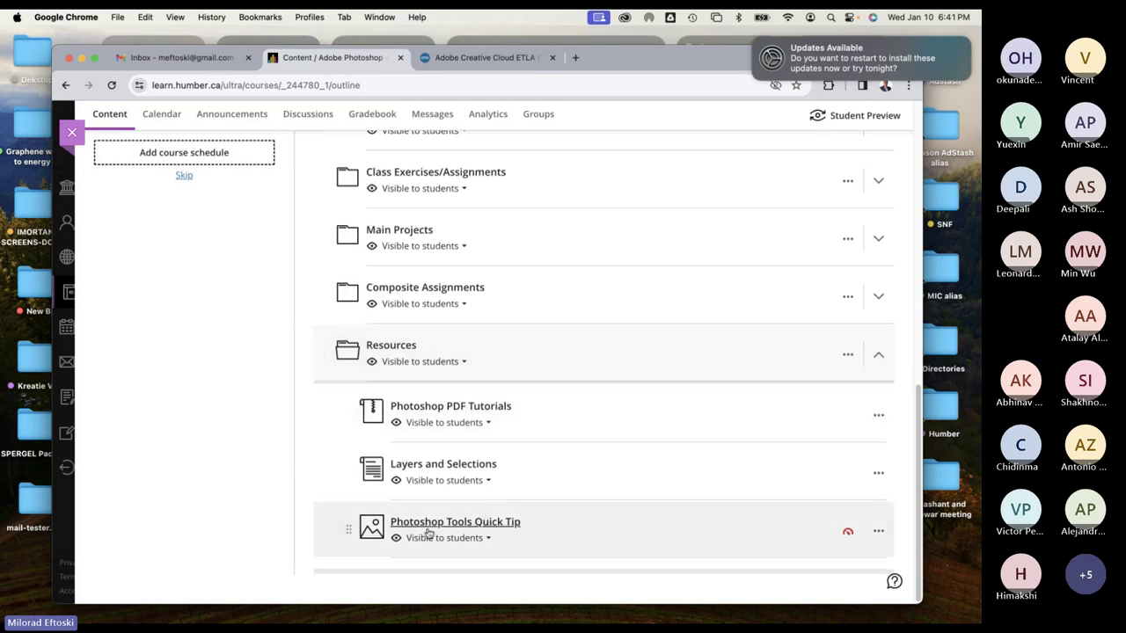
Open Photoshop Tools Quick Tip and scroll through its chart of tools and shortcuts
click(492, 524)
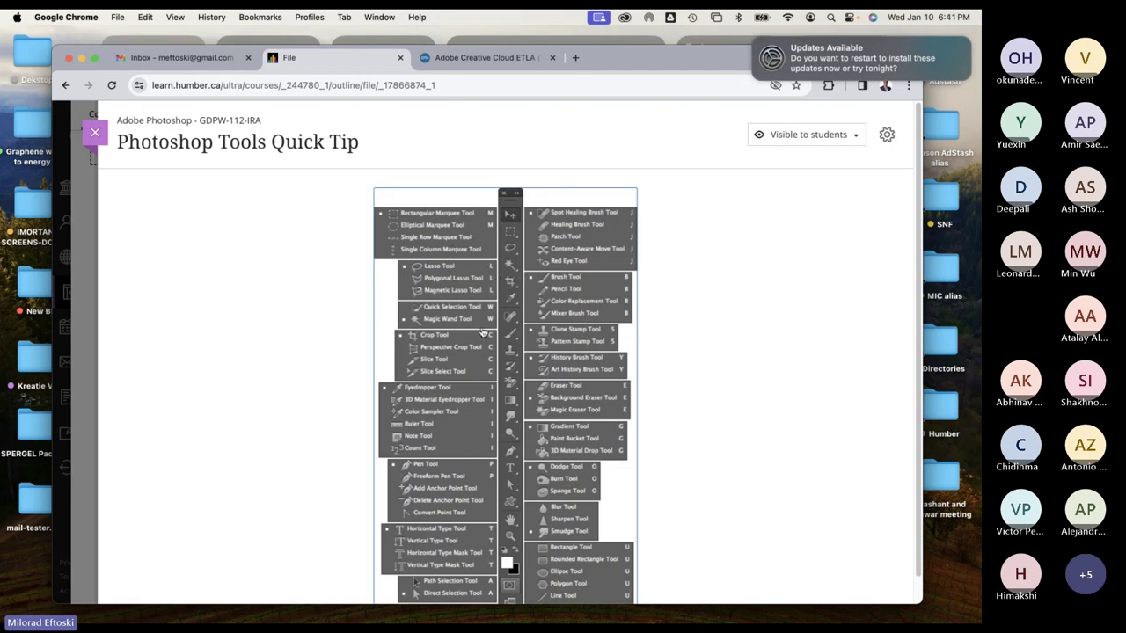
scroll(621, 388, down, 1)
scroll(604, 388, down, 1)
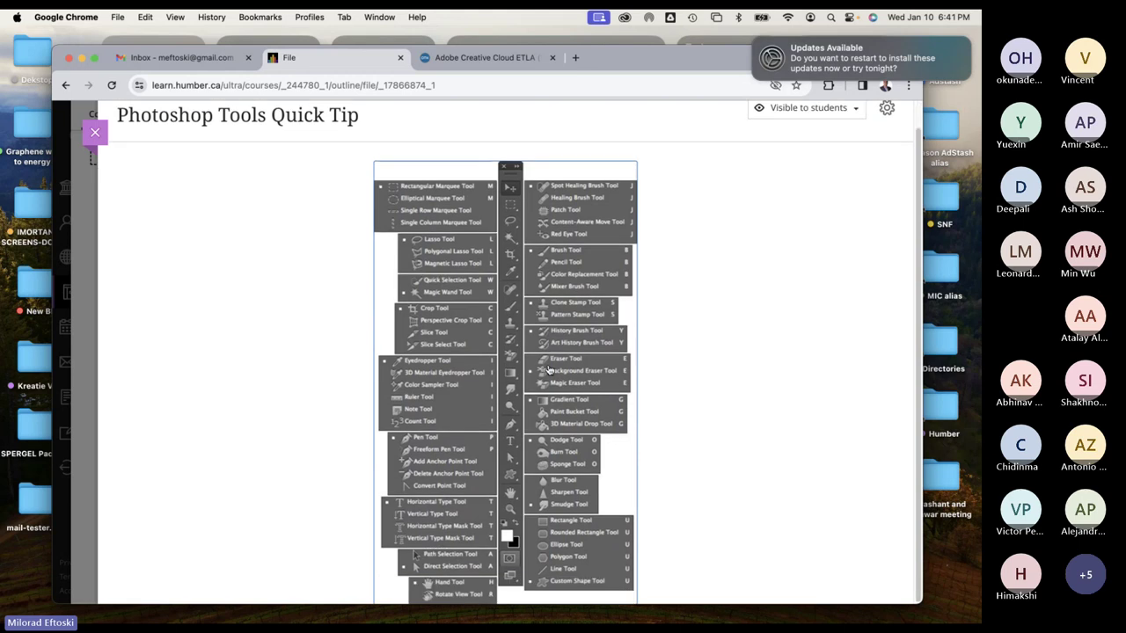
scroll(548, 369, up, 1)
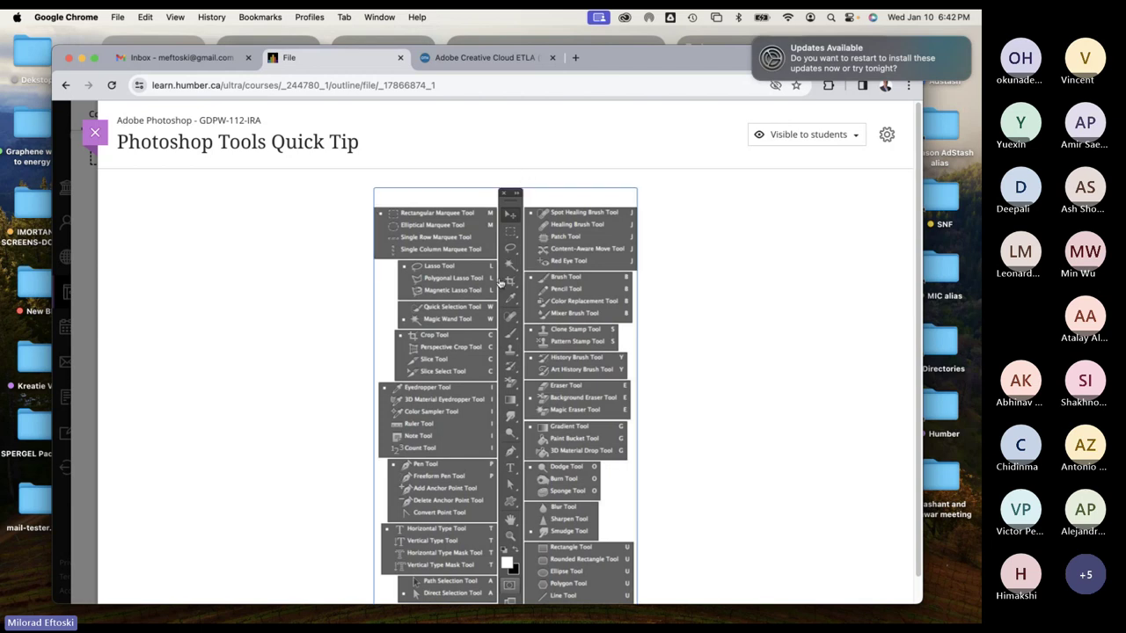
View the enlarged Photoshop tools image, close it, and scroll the content
click(531, 297)
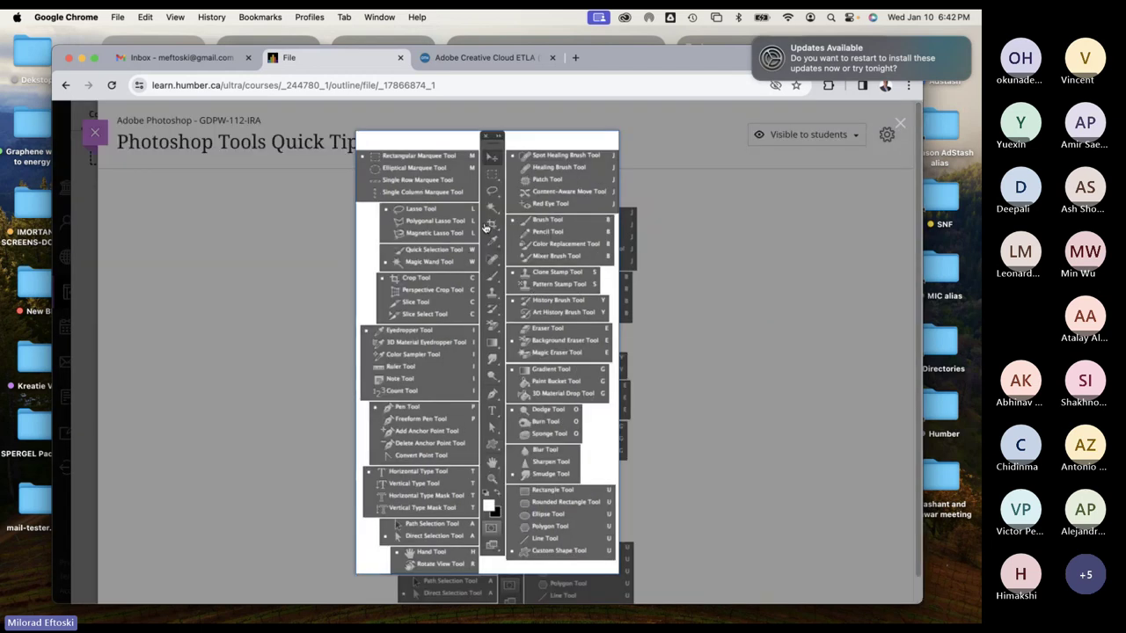
click(667, 246)
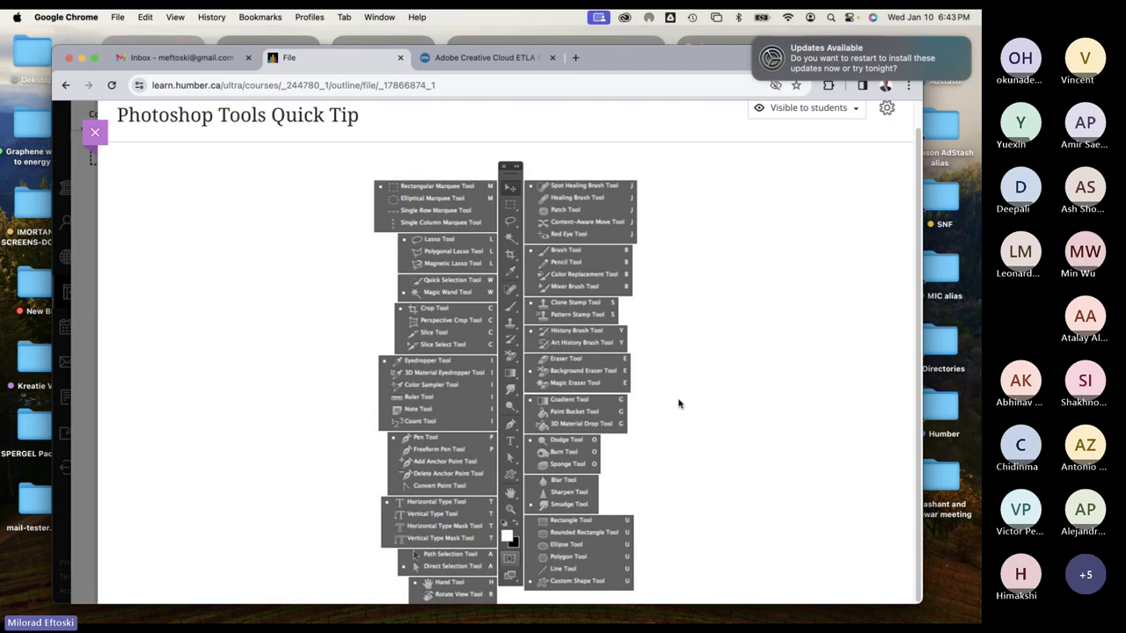
scroll(682, 406, up, 1)
scroll(577, 350, down, 1)
Close the Quick Tip file preview and scroll back through the course outline
click(96, 135)
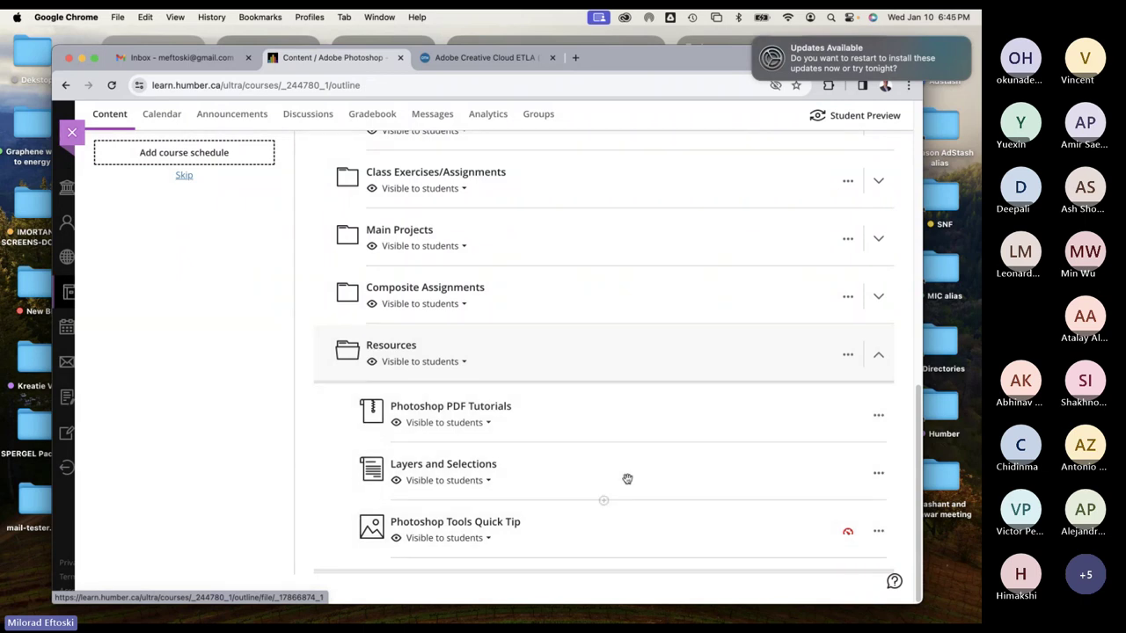
scroll(601, 369, up, 10)
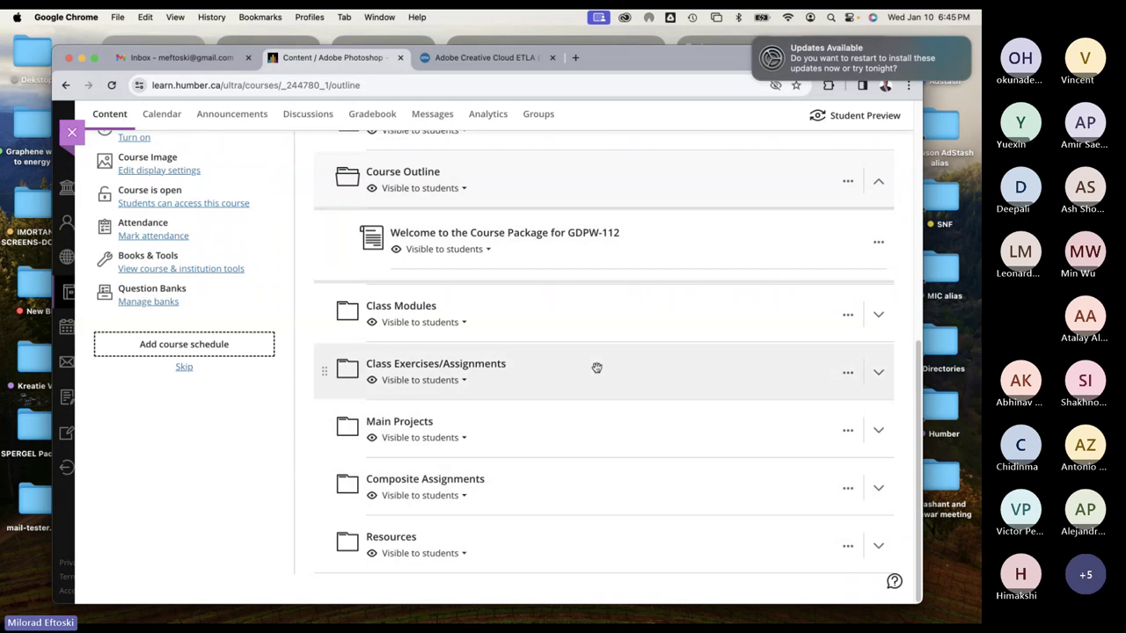
scroll(597, 352, down, 3)
scroll(597, 356, up, 3)
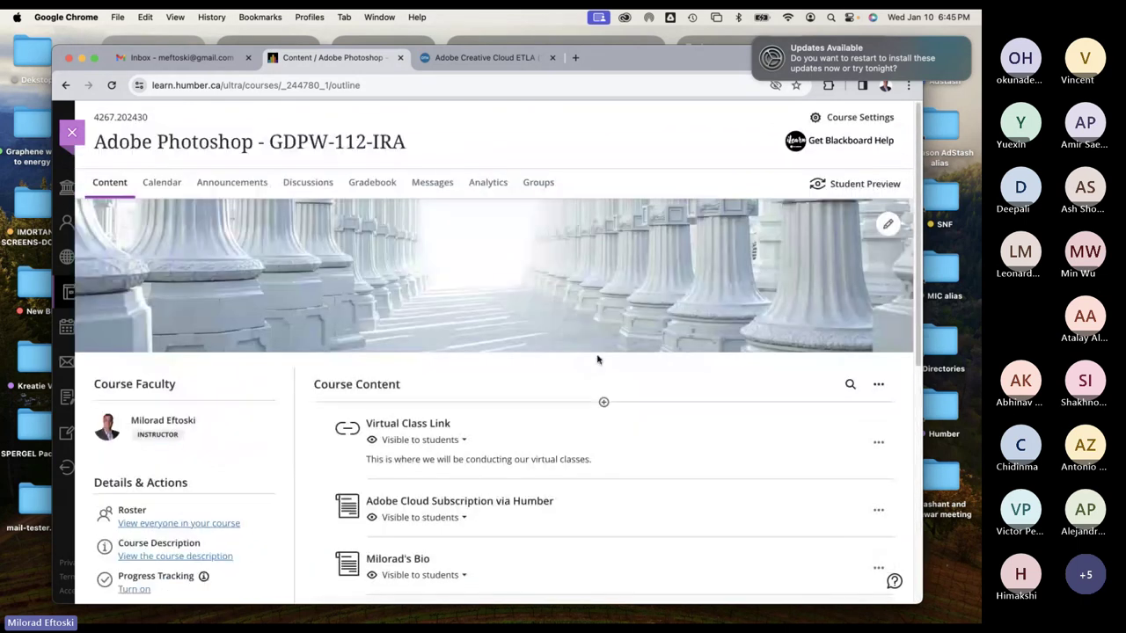
scroll(591, 343, down, 5)
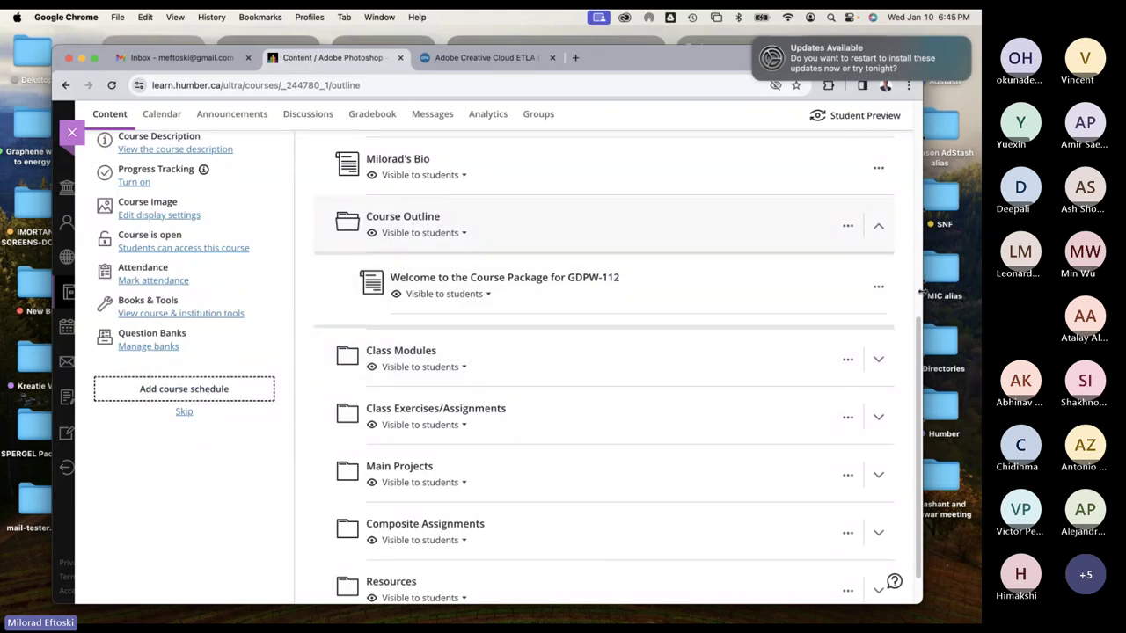
Zoom the Chrome window and widen it rightward so the Photoshop course outline reflows
double_click(591, 56)
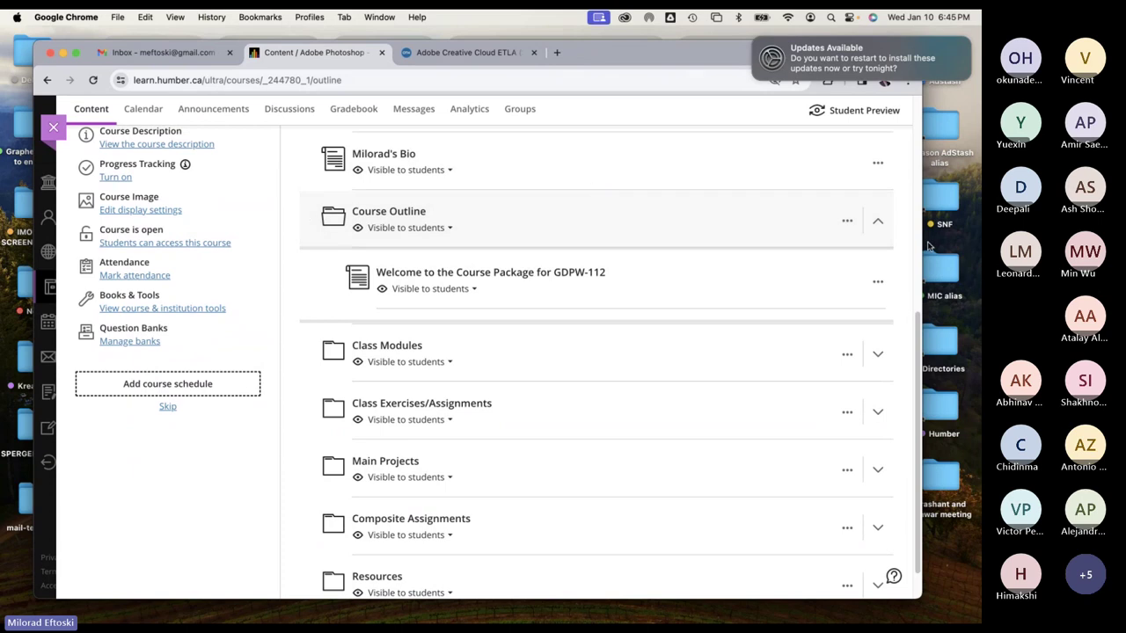
drag(922, 246, 938, 243)
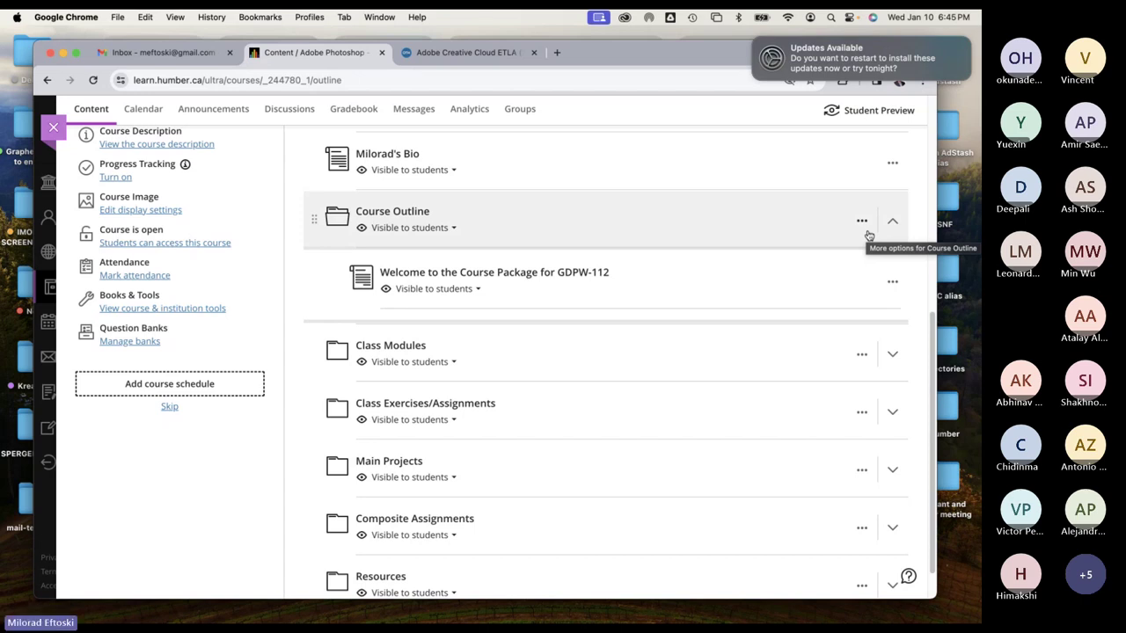
mouse_move(761, 616)
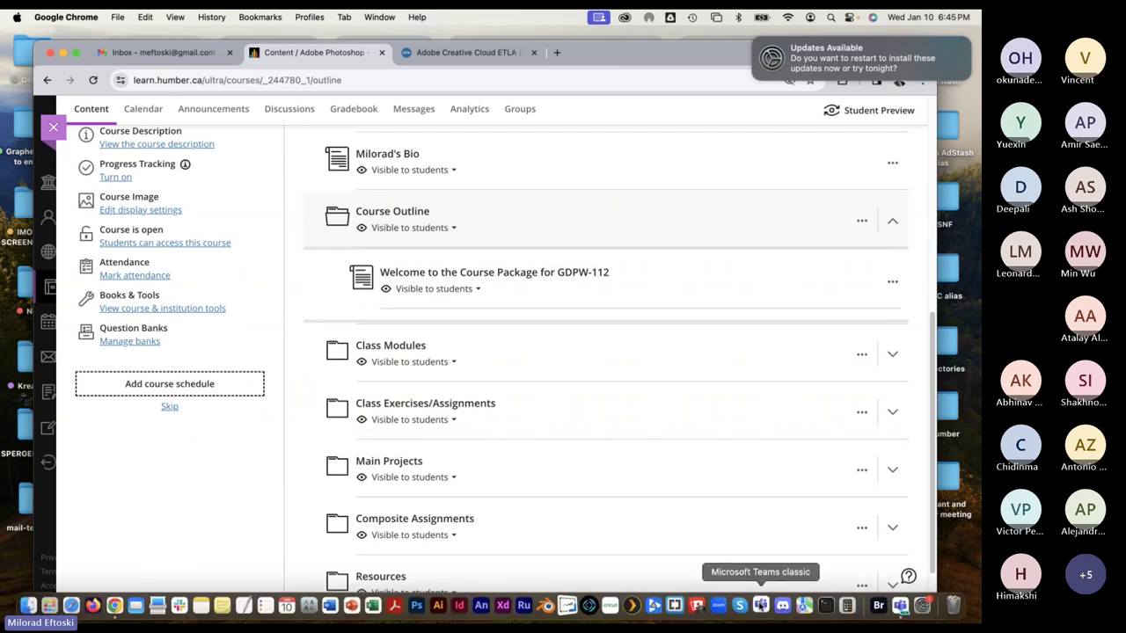
click(760, 605)
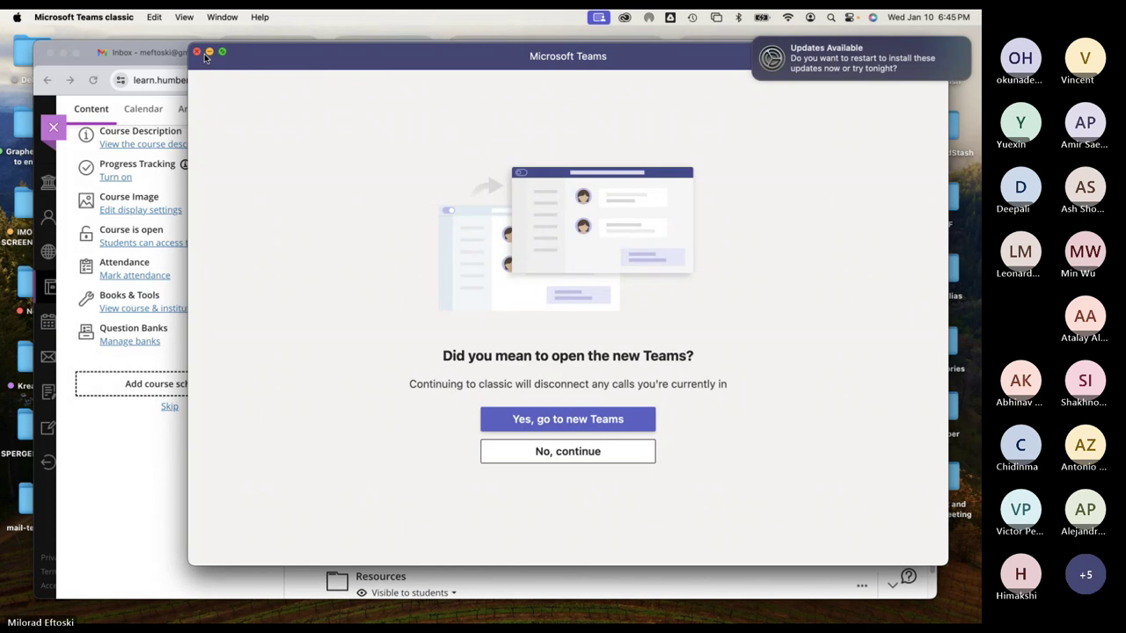
click(113, 17)
click(127, 150)
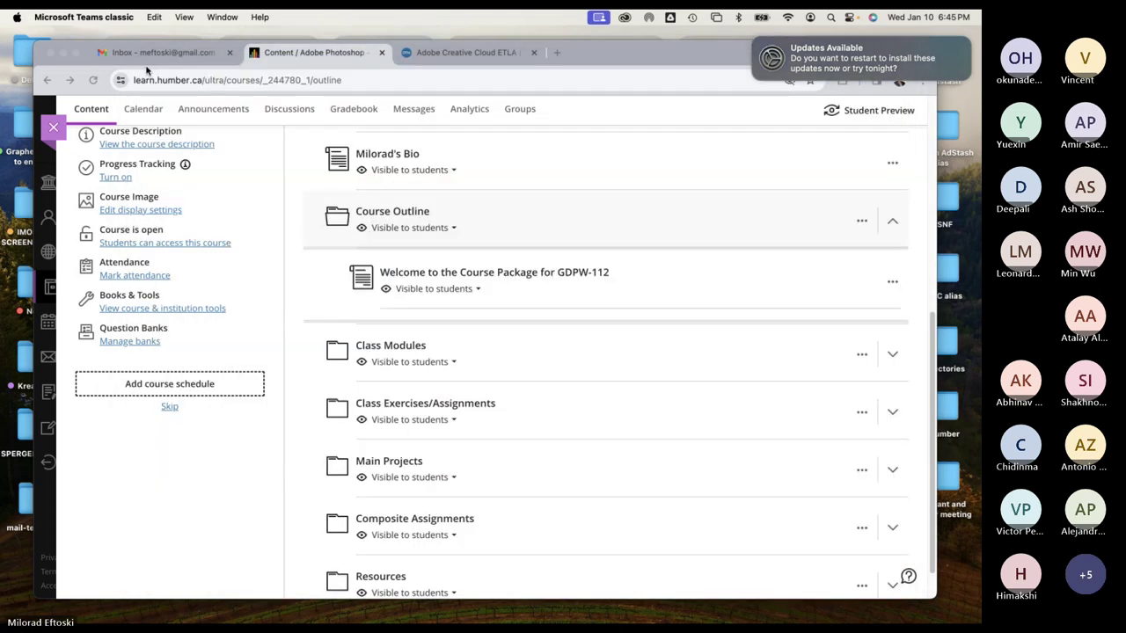
click(378, 16)
click(393, 15)
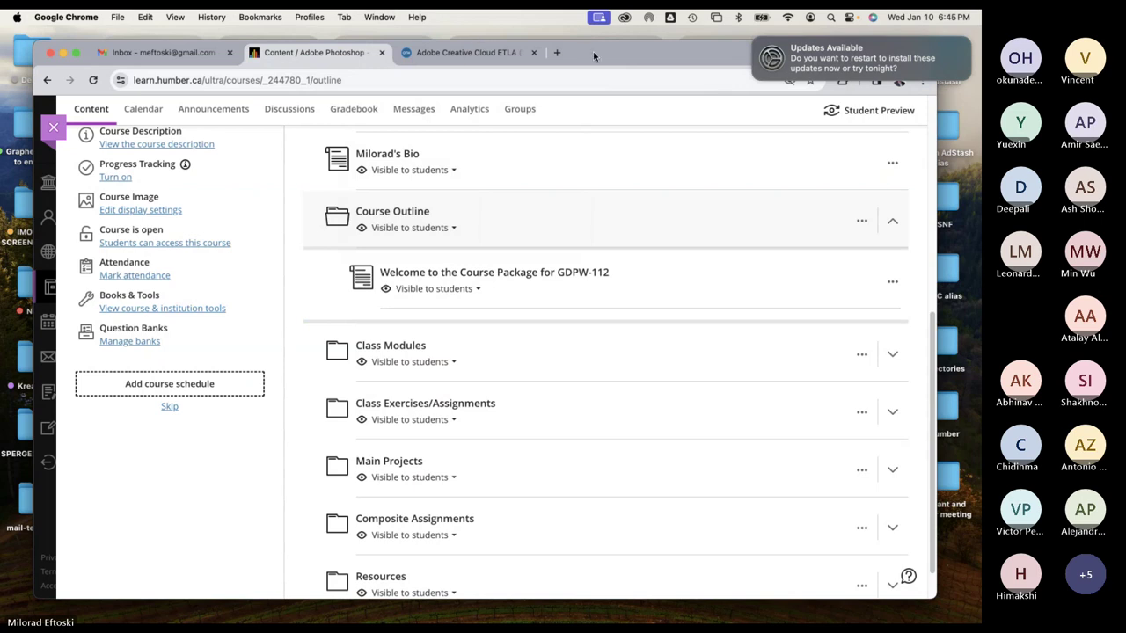
click(379, 16)
mouse_move(651, 615)
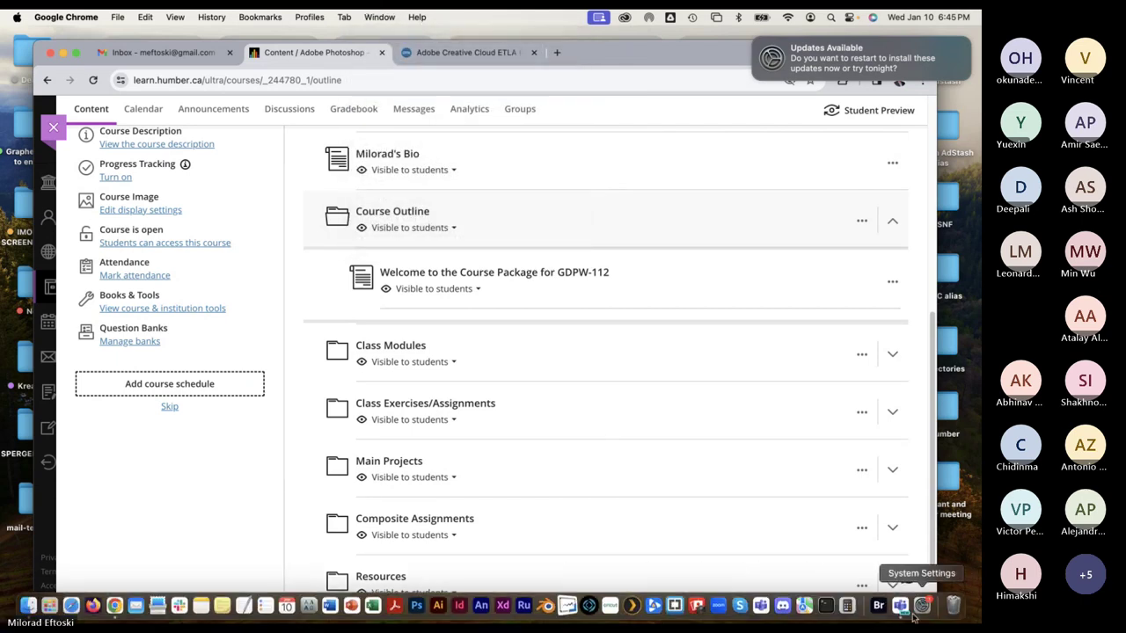
Move the Teams channel window up-left and bring the meeting in General to the front
click(898, 607)
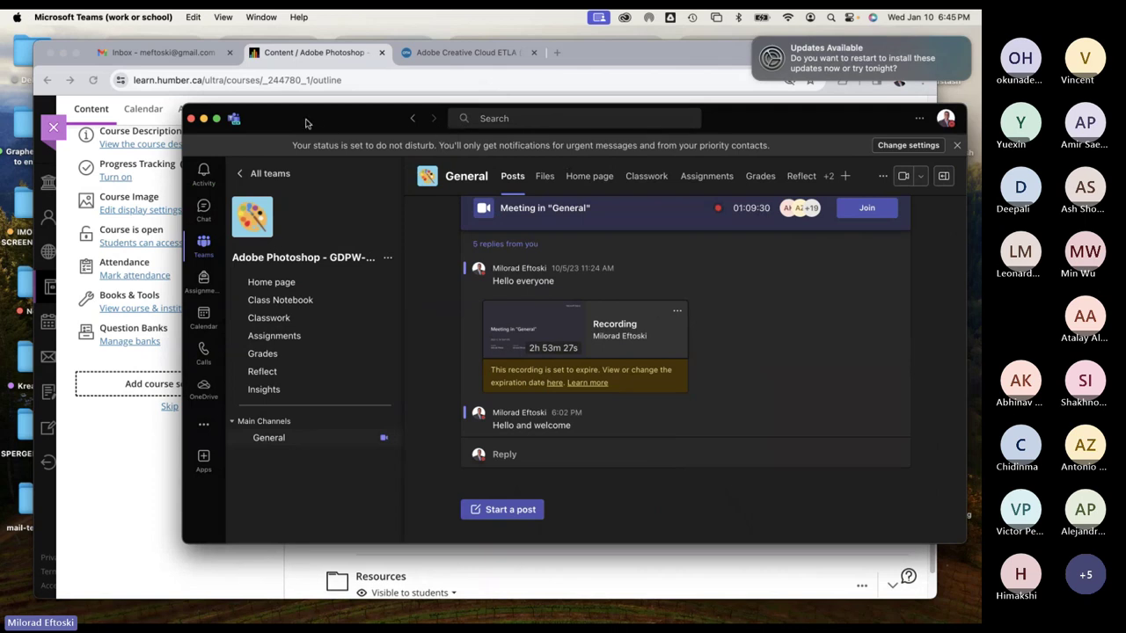
drag(277, 111, 247, 103)
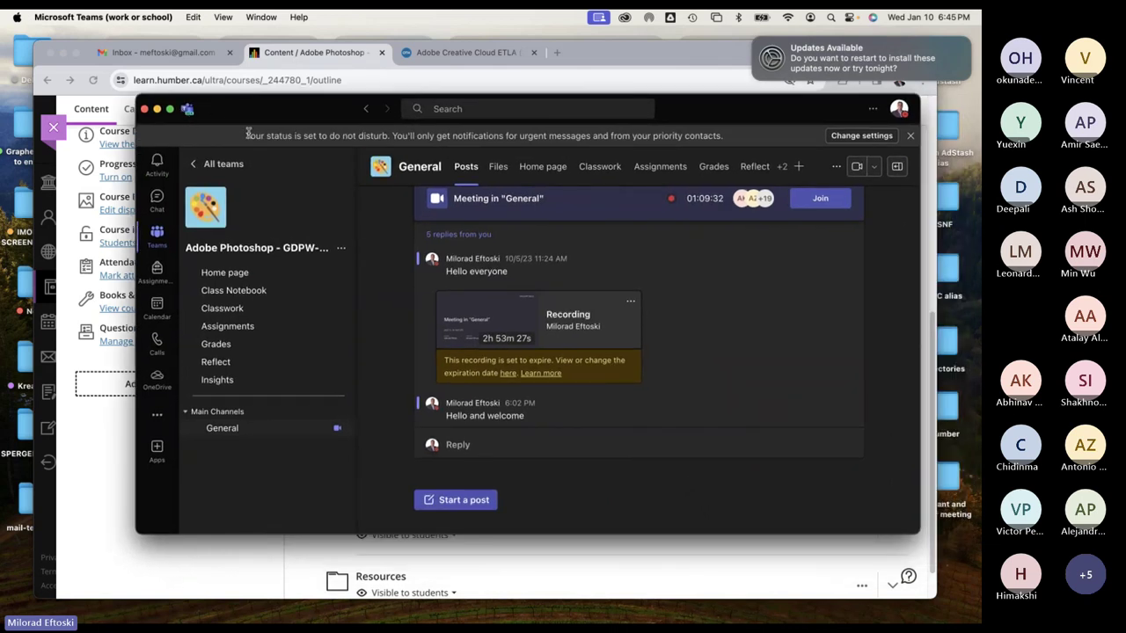
drag(272, 109, 236, 76)
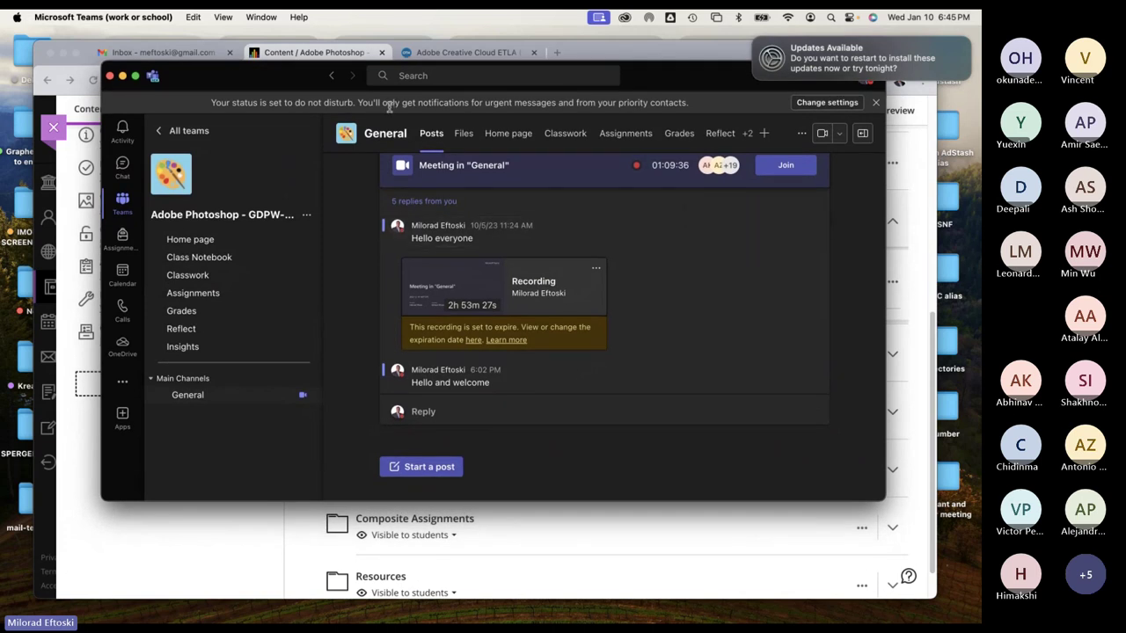
click(261, 18)
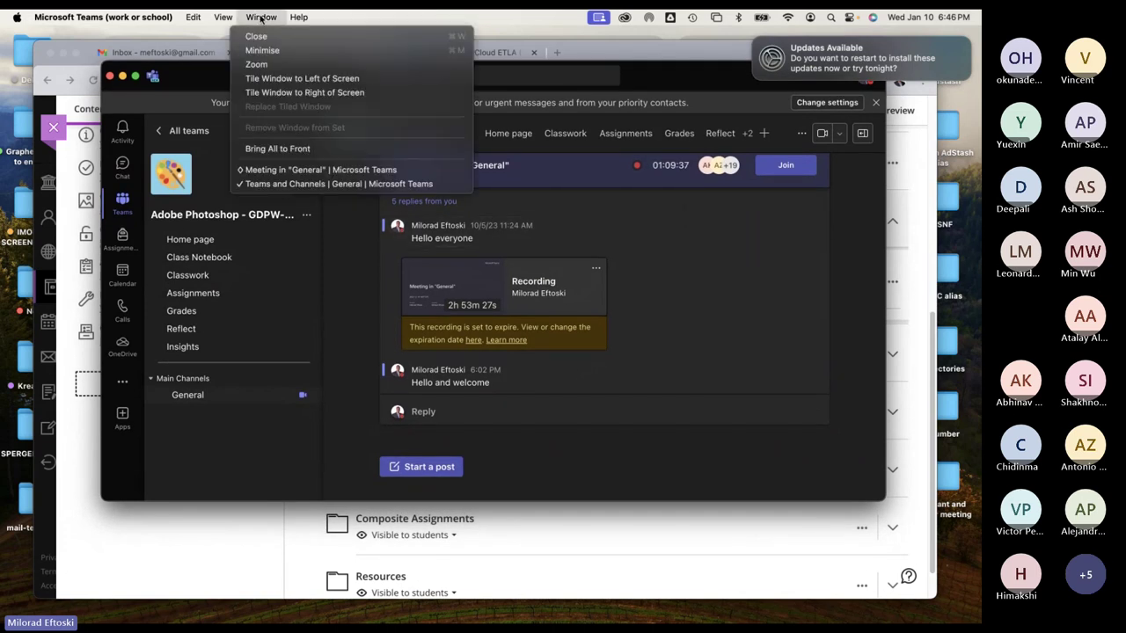
click(320, 170)
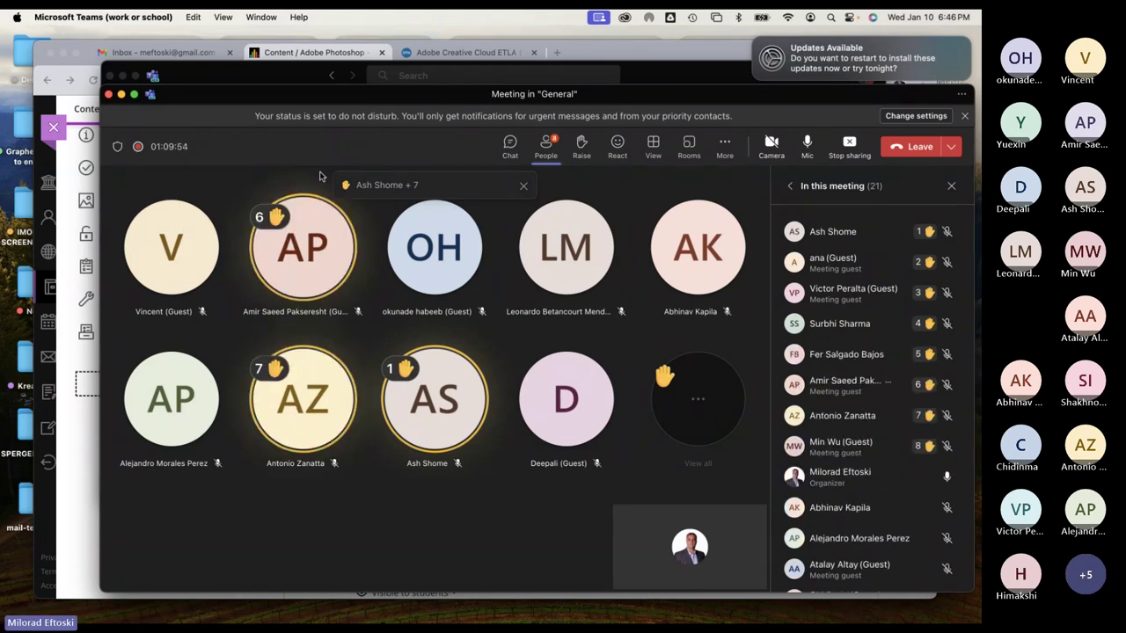
Move the meeting window to the top-left, enlarge it, and scroll the People panel
drag(386, 94, 306, 57)
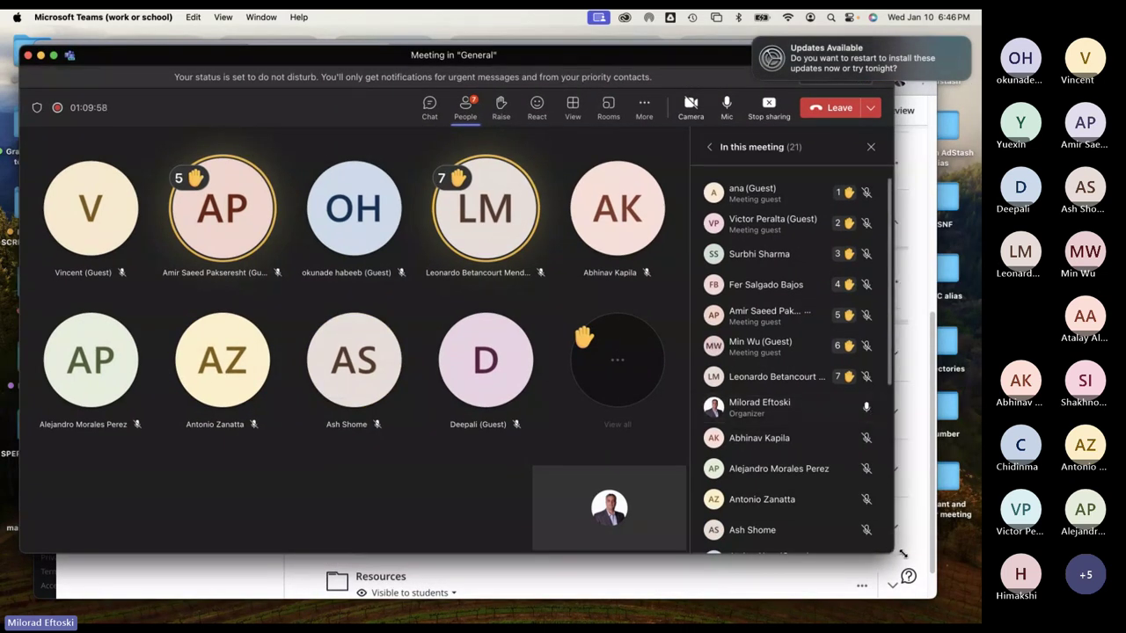
drag(901, 552, 963, 605)
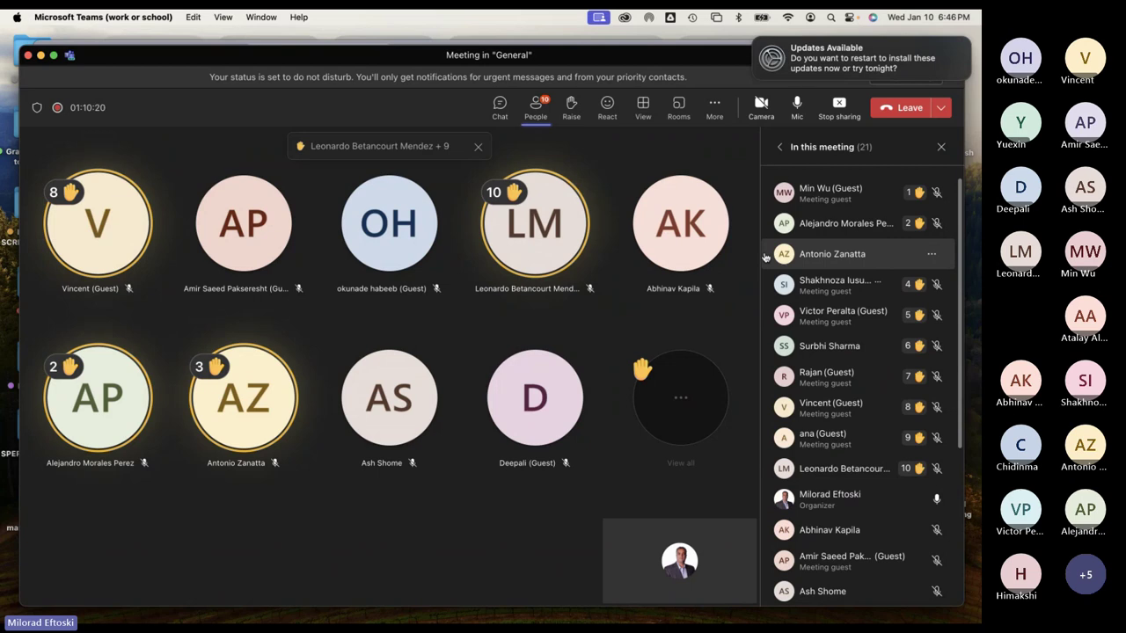
scroll(862, 439, down, 5)
scroll(866, 448, up, 3)
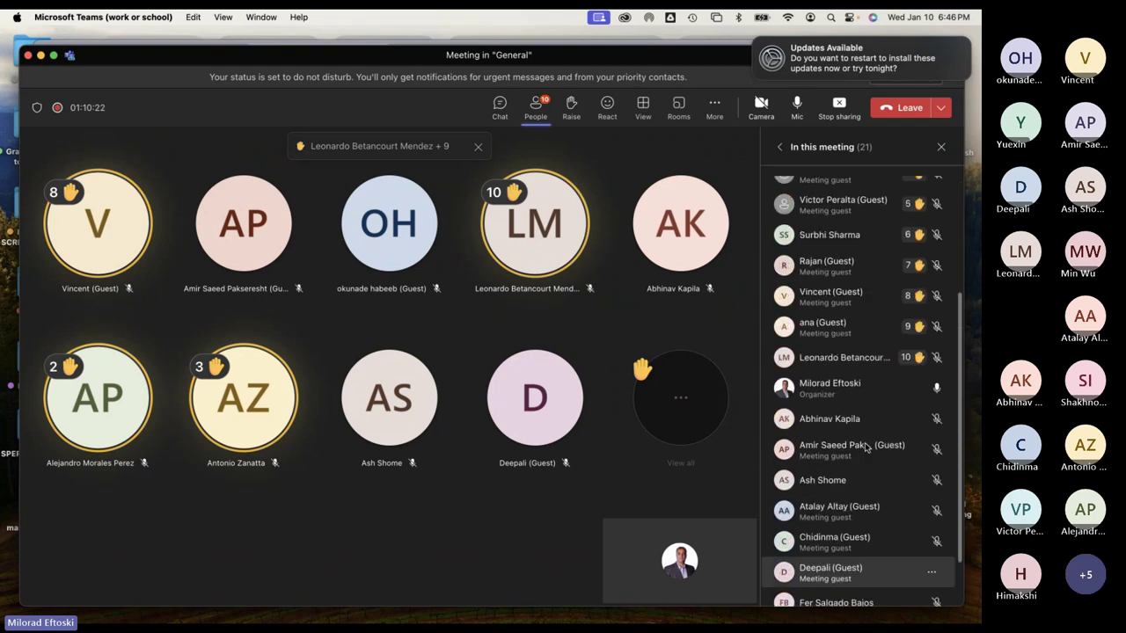
scroll(865, 449, up, 2)
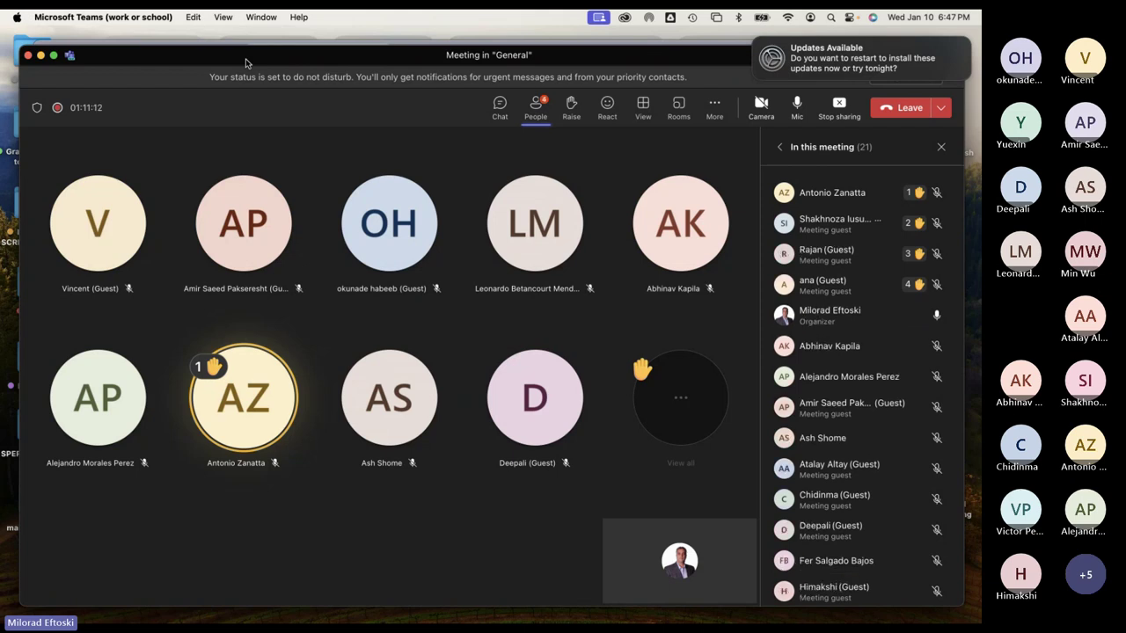
Return from the desktop view and make the Teams meeting window active again
click(76, 31)
click(299, 141)
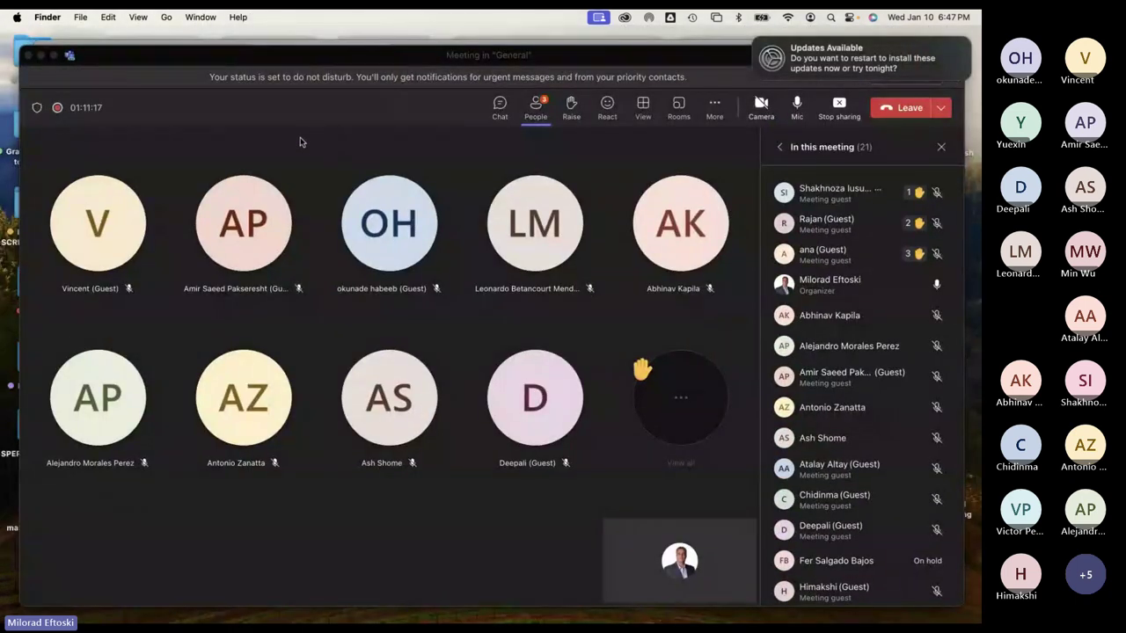
click(124, 71)
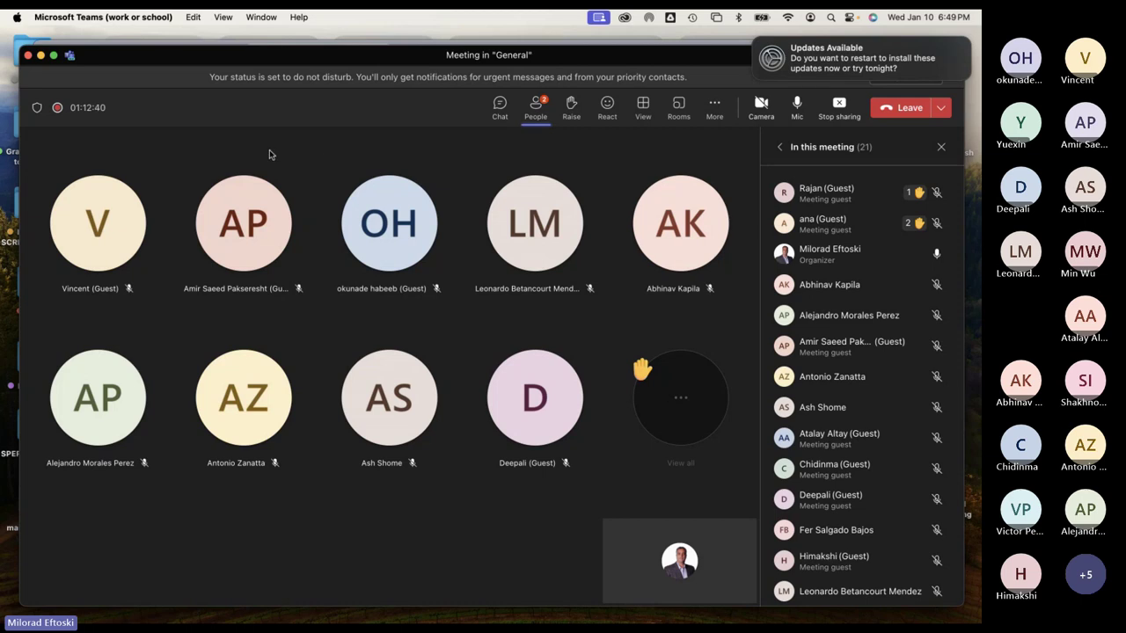
Minimize the Teams meeting, Teams channel and Chrome browser windows
click(41, 56)
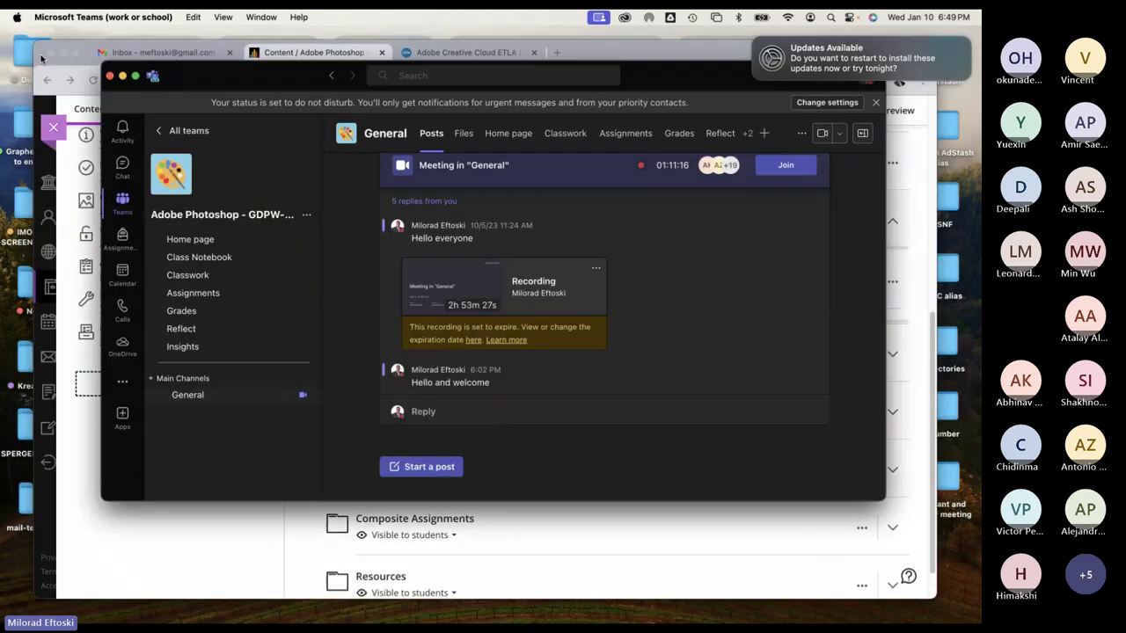
click(123, 76)
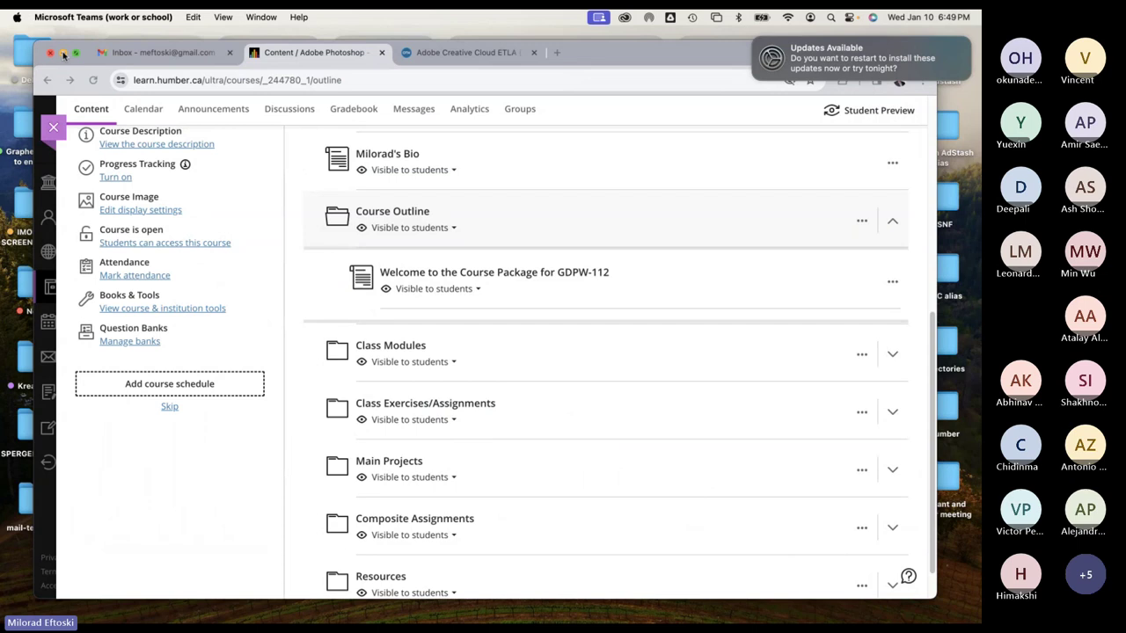
click(63, 56)
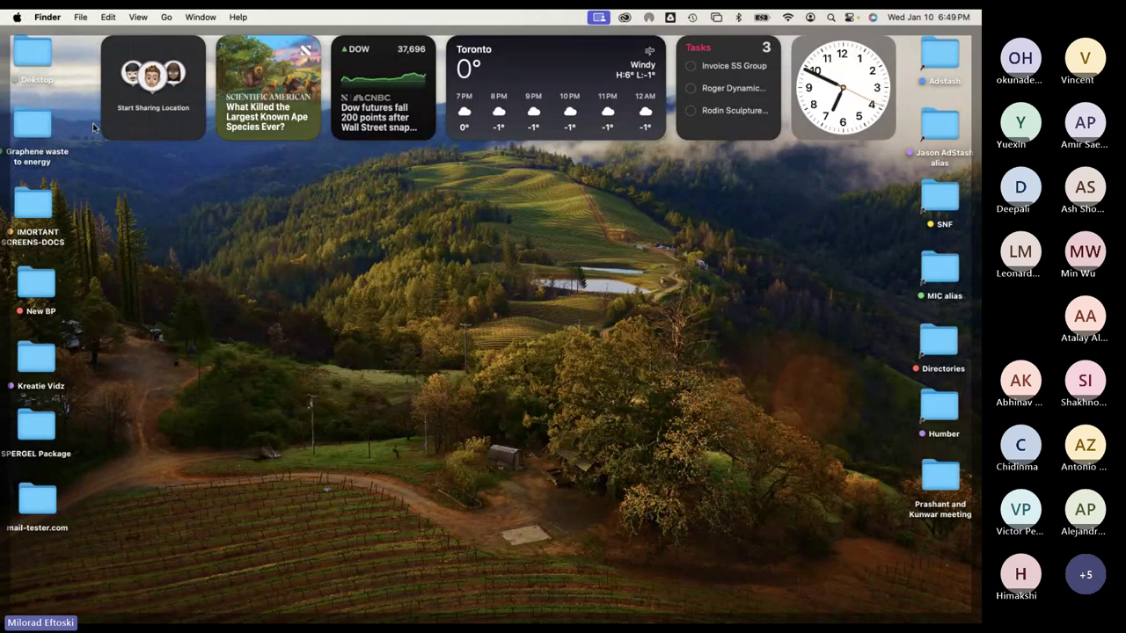
Show About This Mac from the Apple menu and shift its window slightly left
click(15, 16)
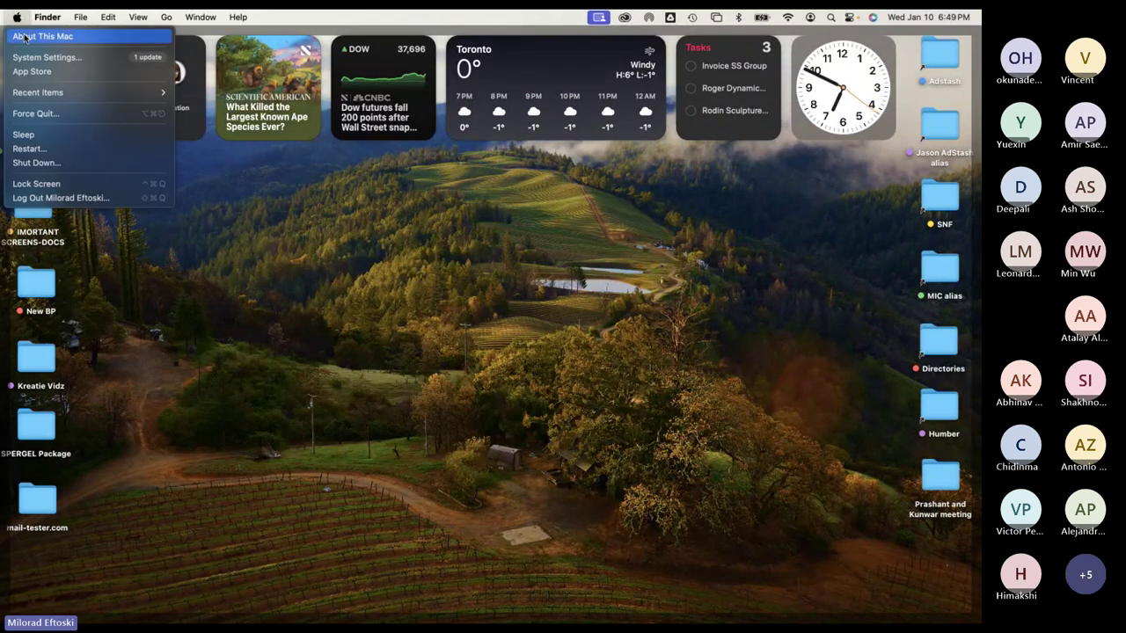
click(42, 36)
drag(492, 134, 435, 153)
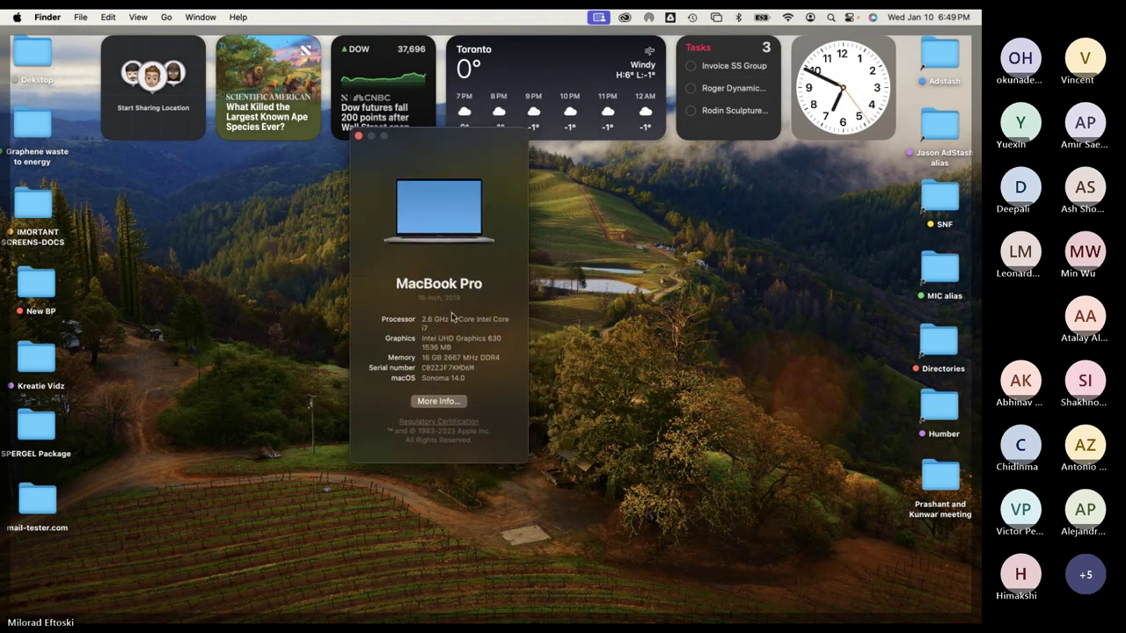
click(438, 401)
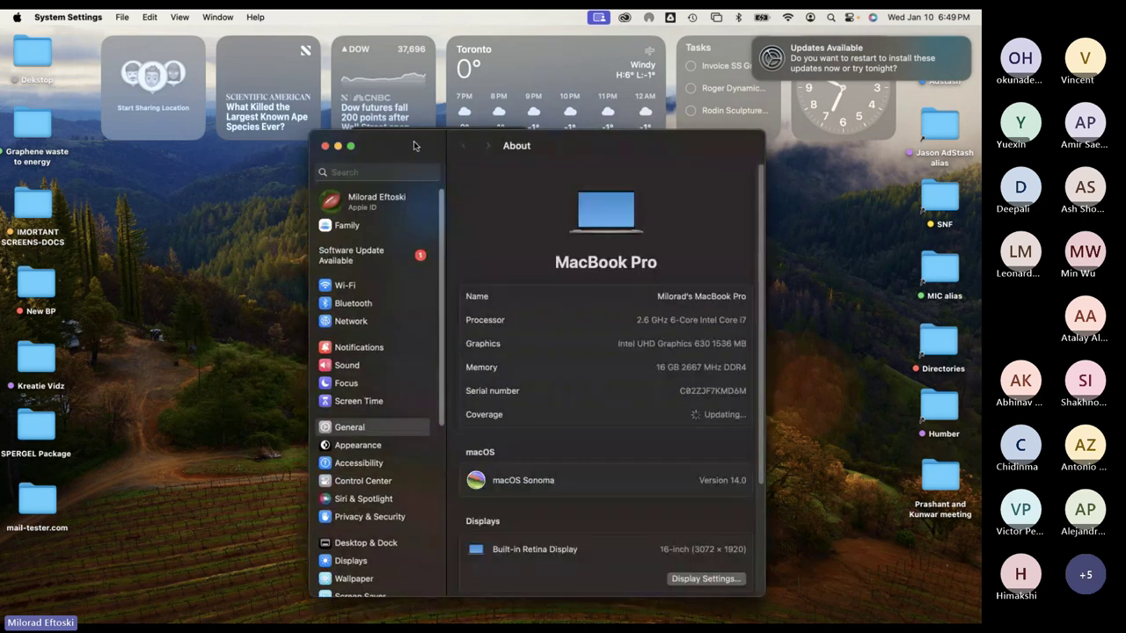
drag(414, 146, 359, 124)
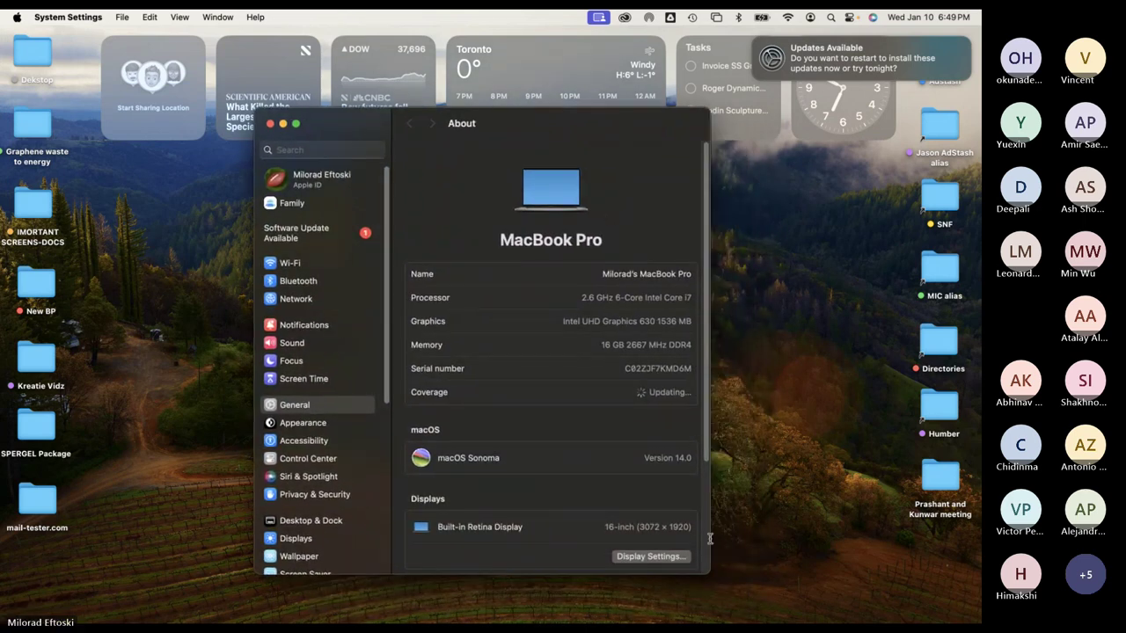
drag(707, 573, 709, 583)
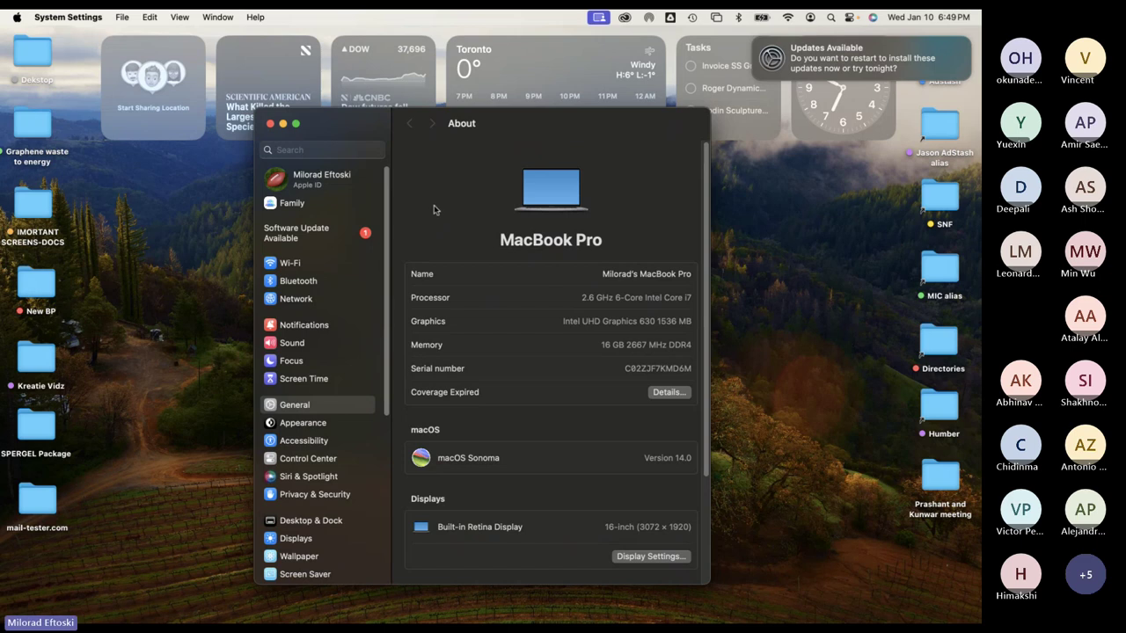
drag(372, 132, 322, 115)
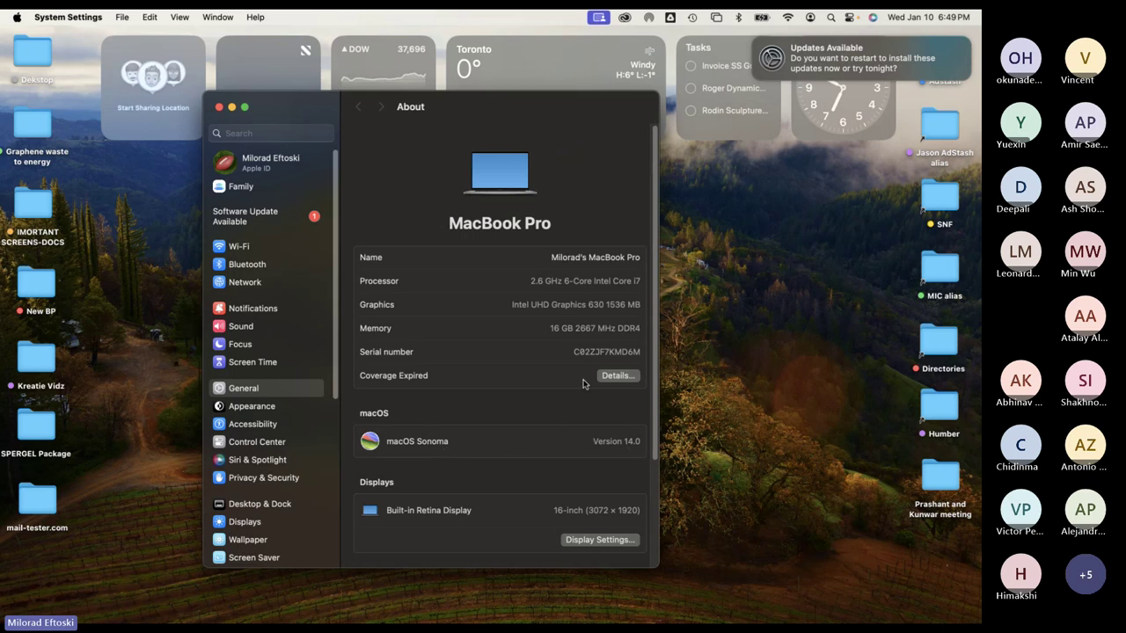
drag(305, 108, 249, 92)
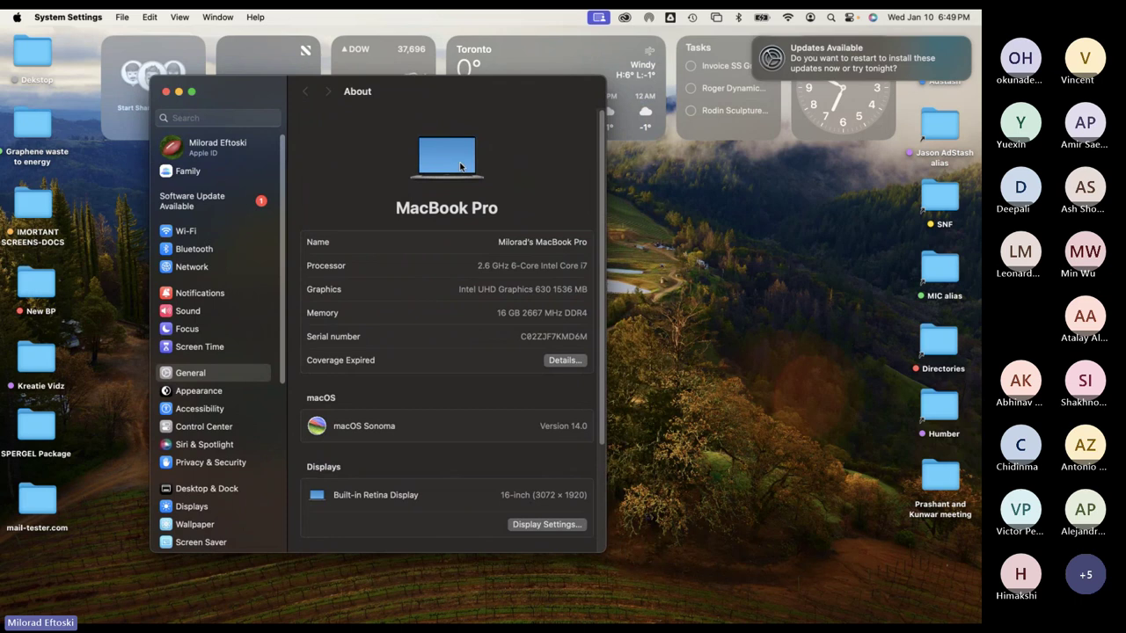
click(222, 204)
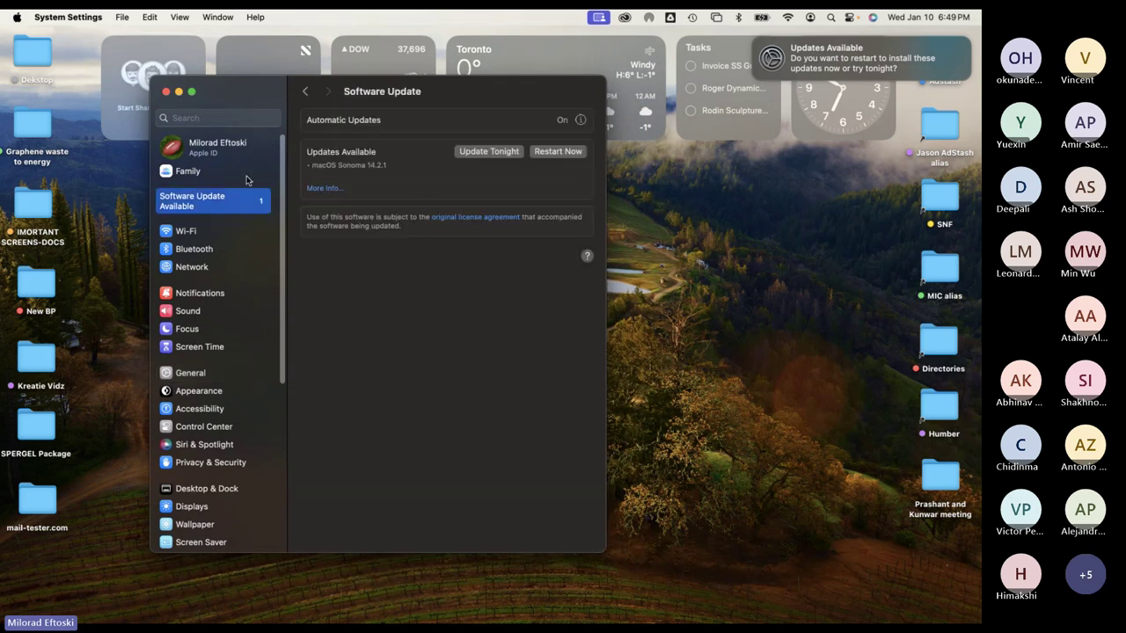
click(217, 148)
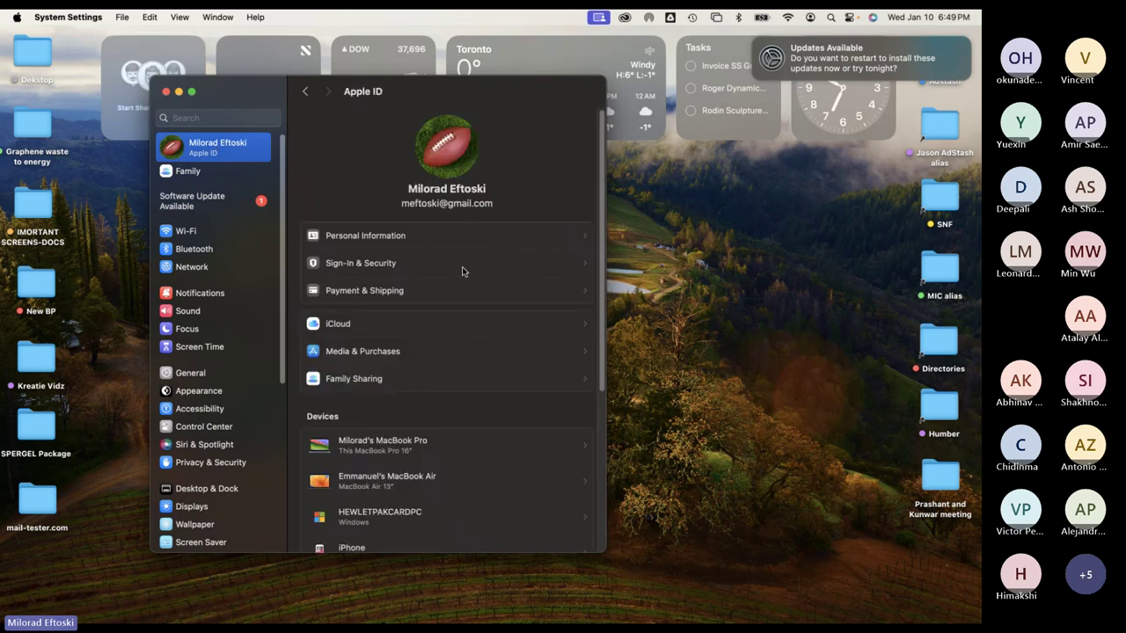
click(166, 92)
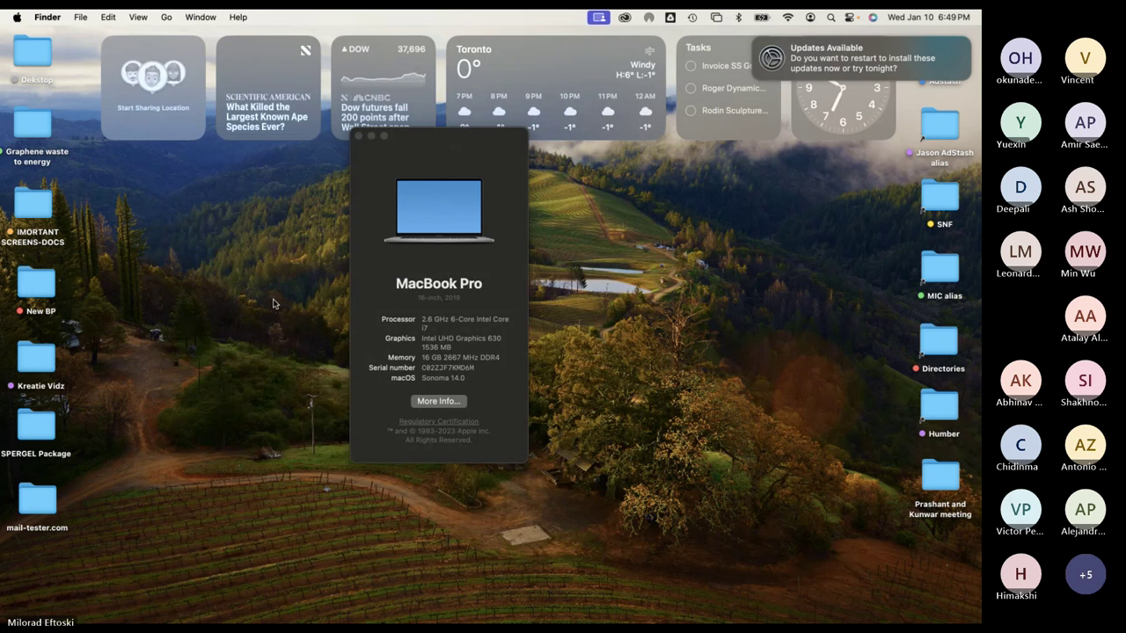
Toggle Show Desktop repeatedly, hiding and restoring the About This Mac window
click(276, 200)
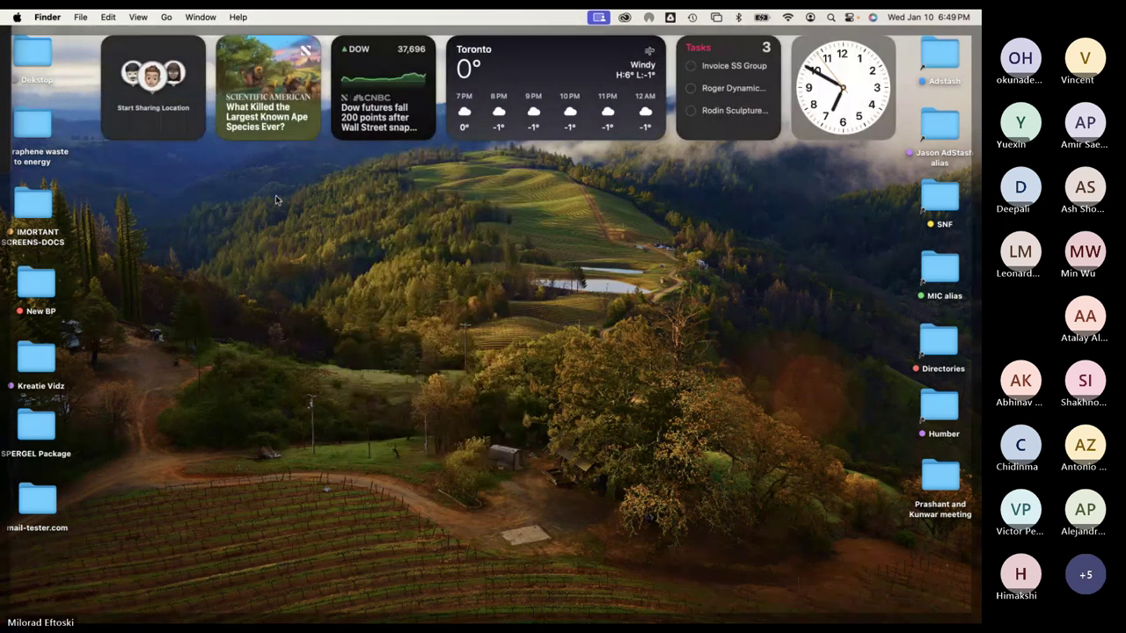
click(248, 196)
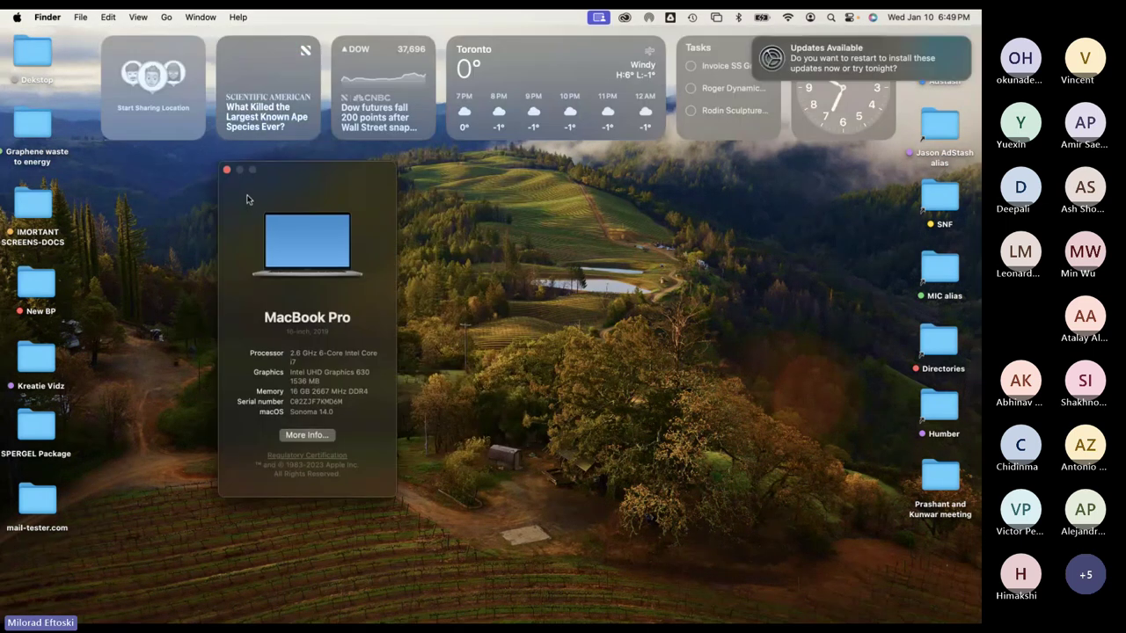
click(616, 261)
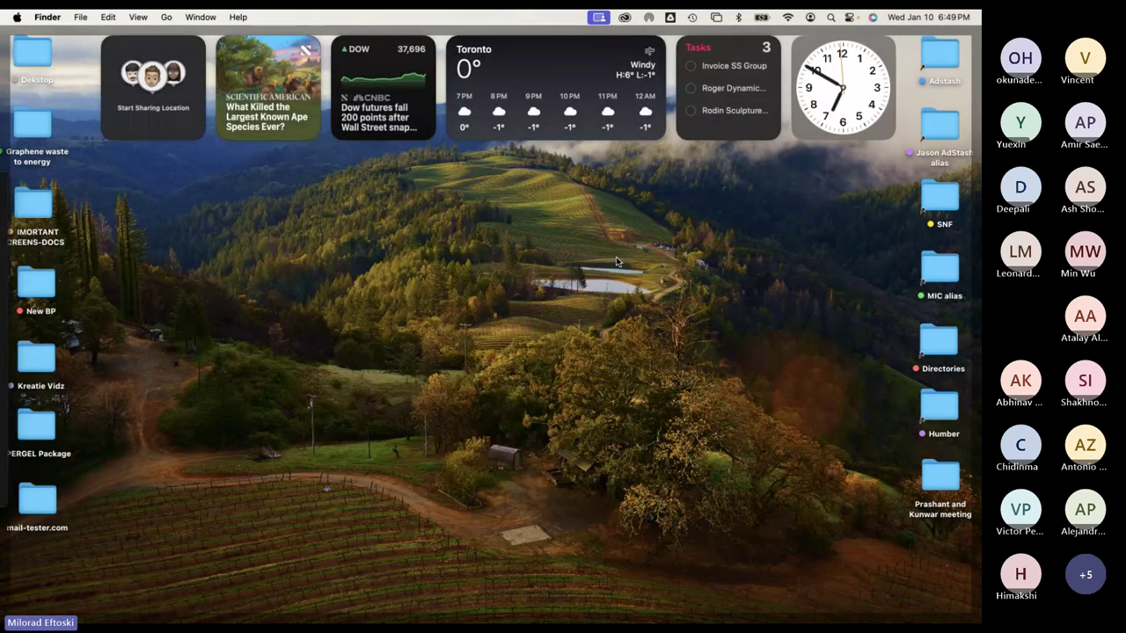
click(616, 262)
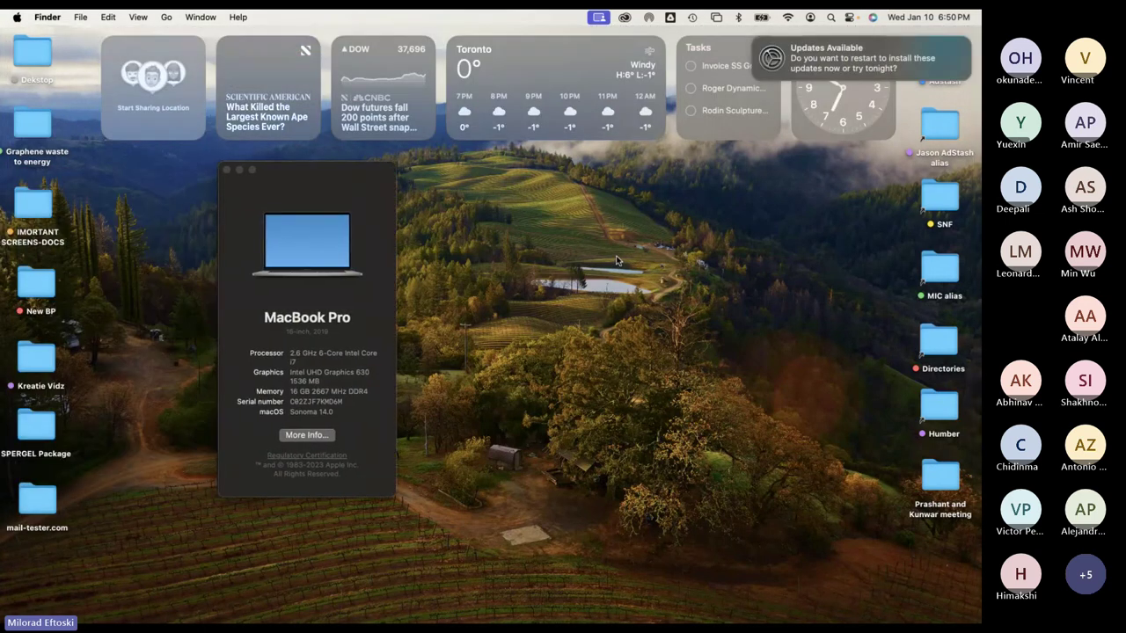
click(615, 262)
click(617, 261)
click(617, 260)
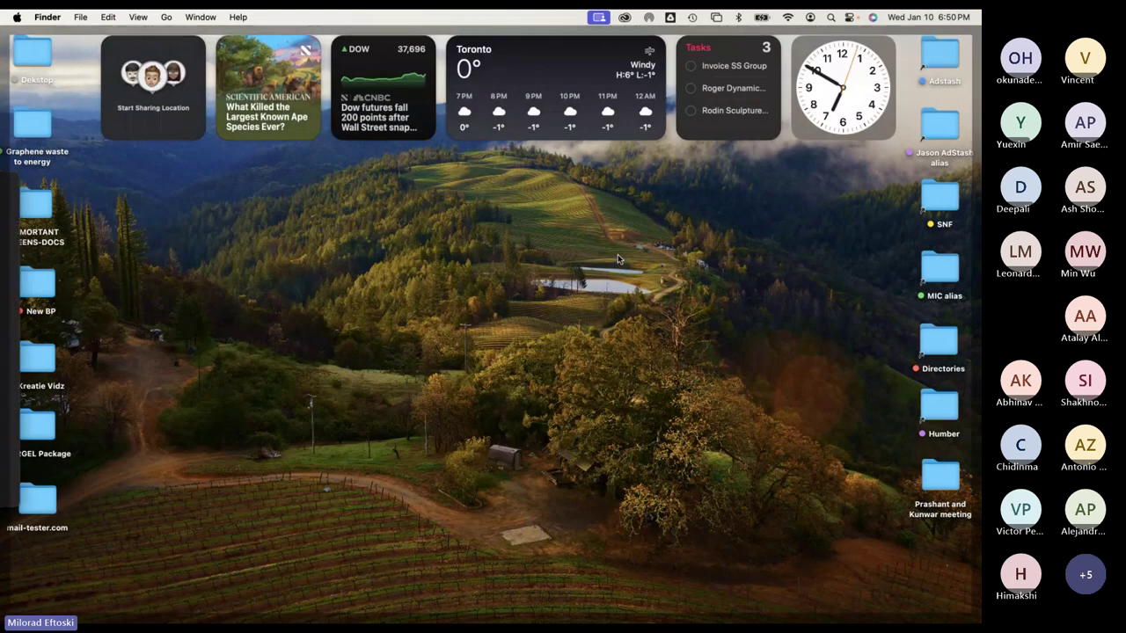
click(618, 259)
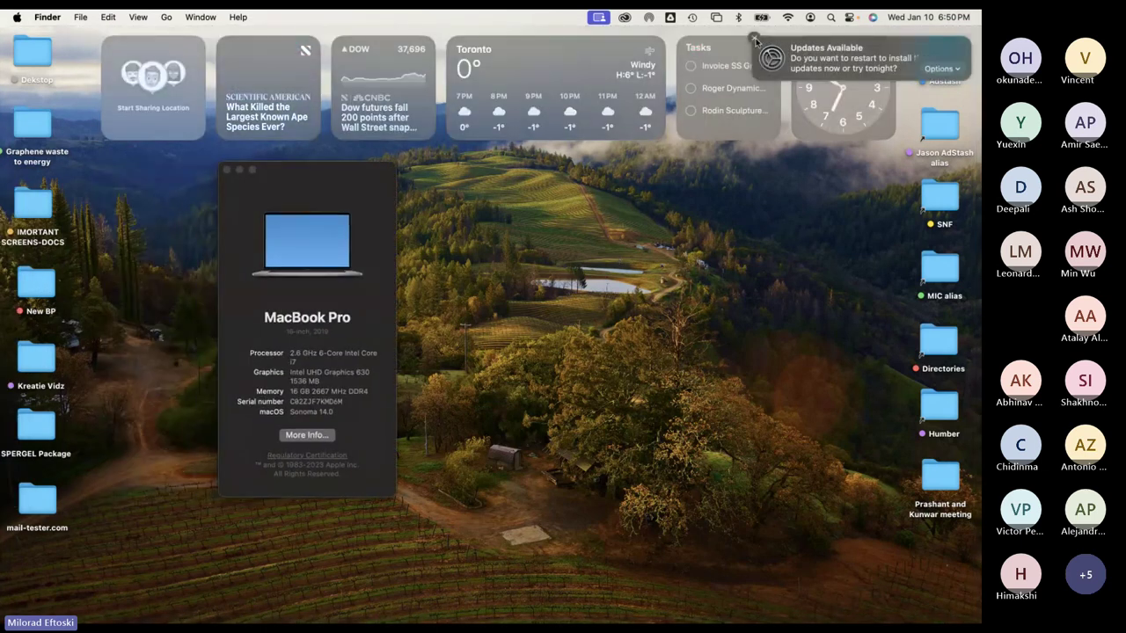
Dismiss the Updates Available notification and clear About This Mac off the desktop
click(754, 42)
click(215, 175)
click(216, 174)
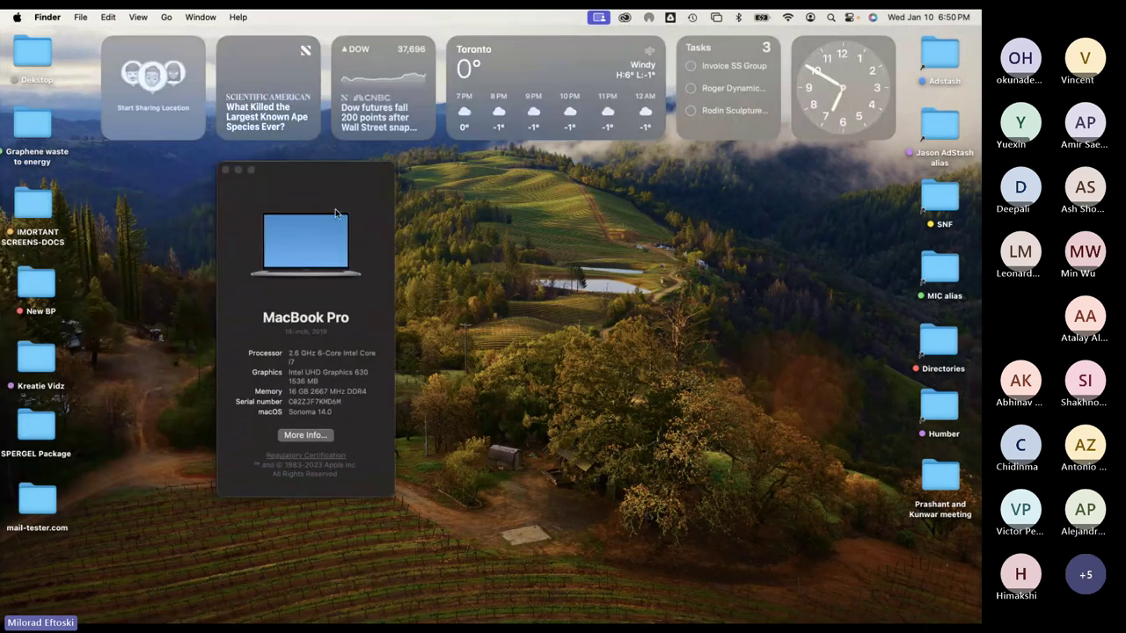
click(217, 174)
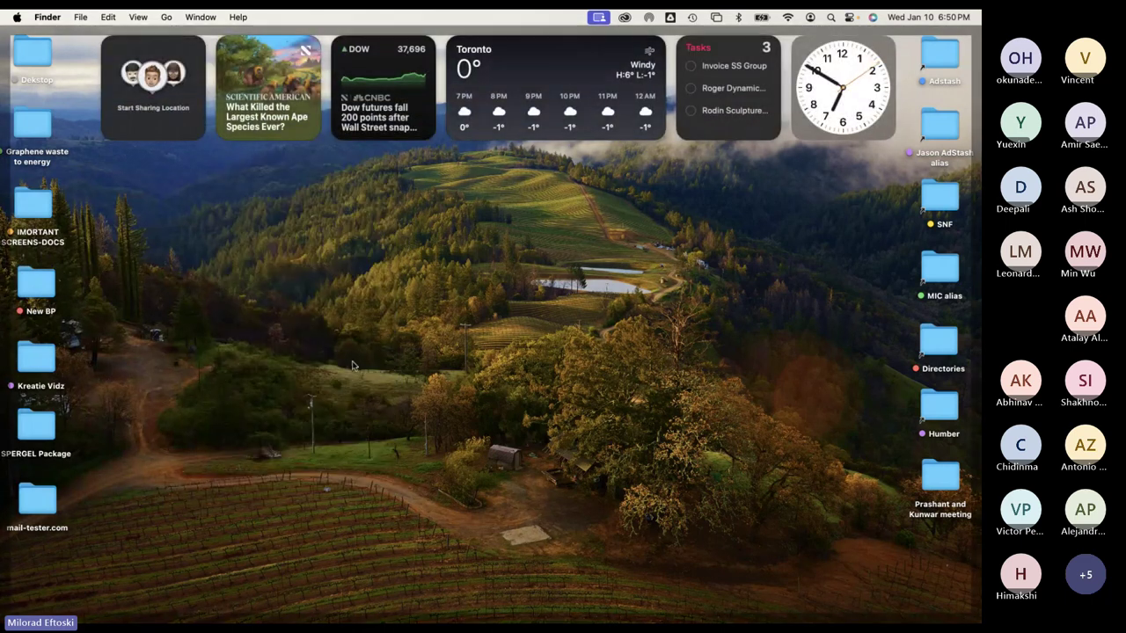
Browse the Launchpad app pages and close Launchpad back to the desktop
mouse_move(244, 607)
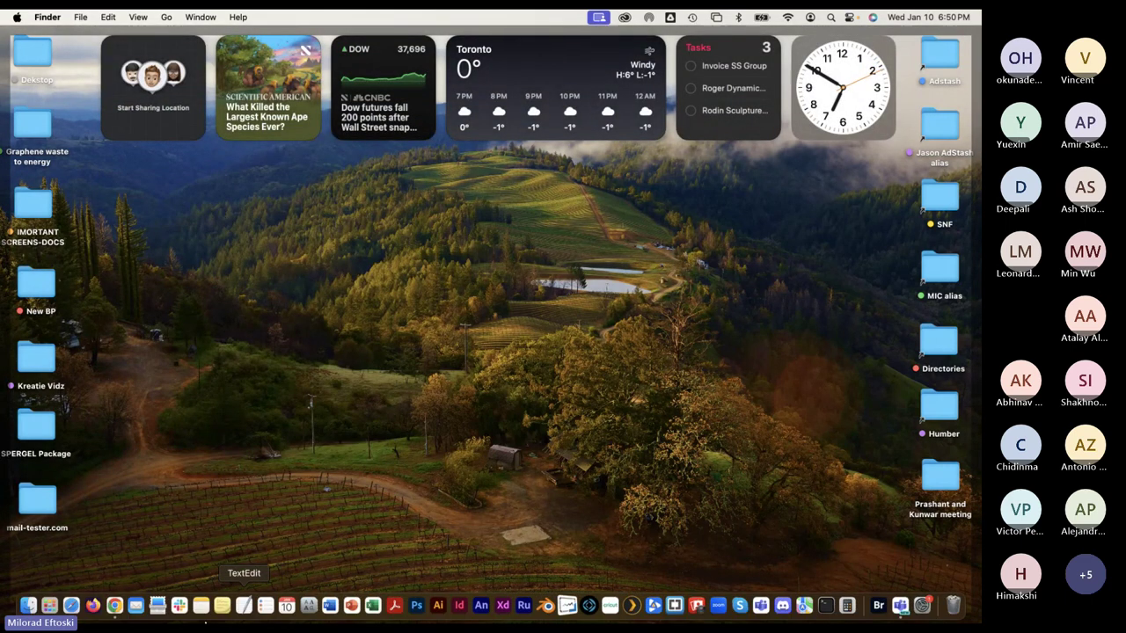
click(49, 605)
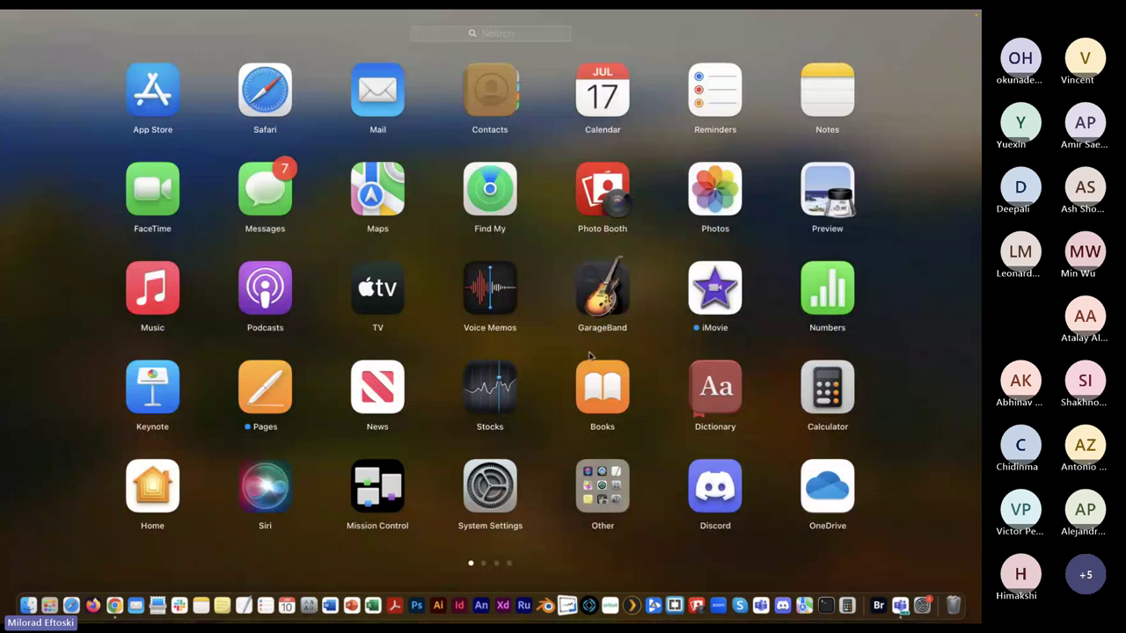
scroll(536, 353, right, 6)
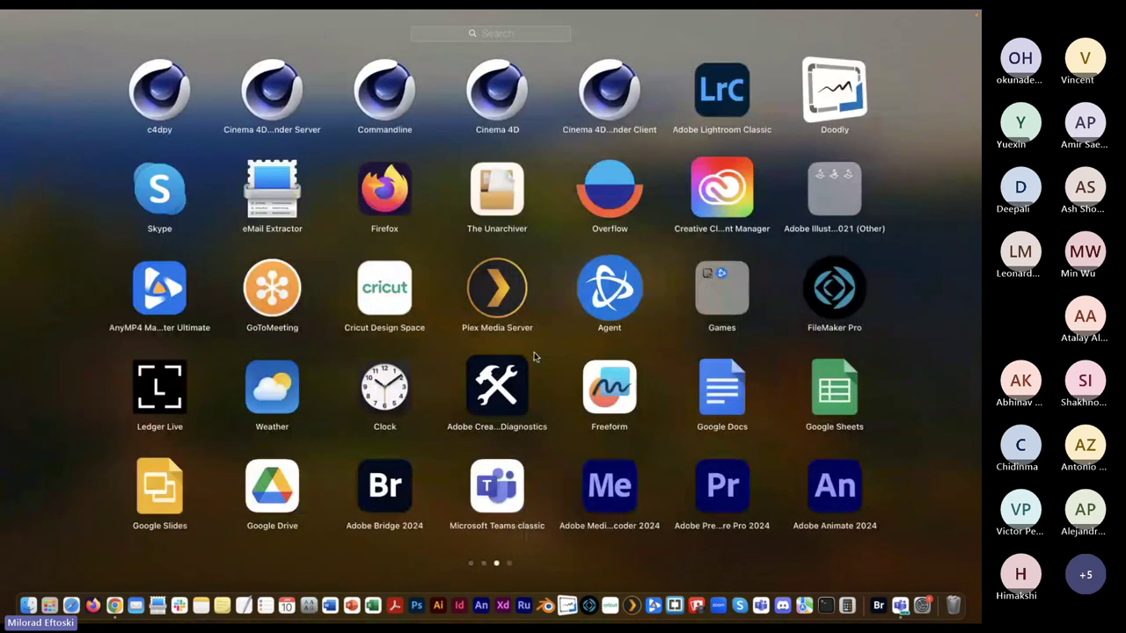
scroll(534, 356, left, 4)
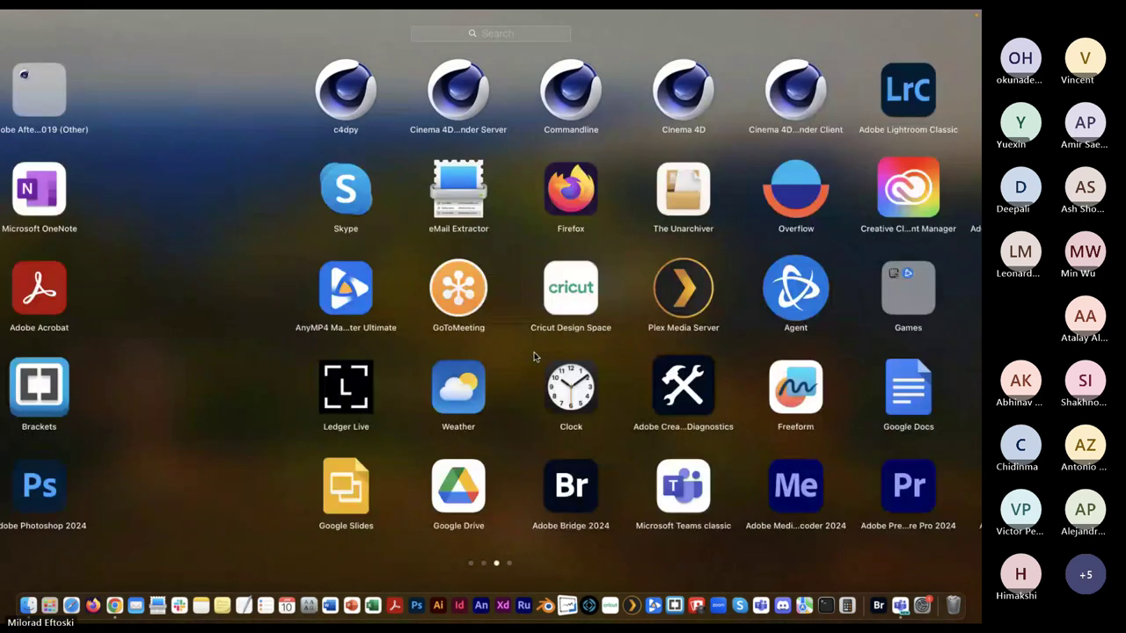
scroll(534, 352, left, 2)
click(533, 353)
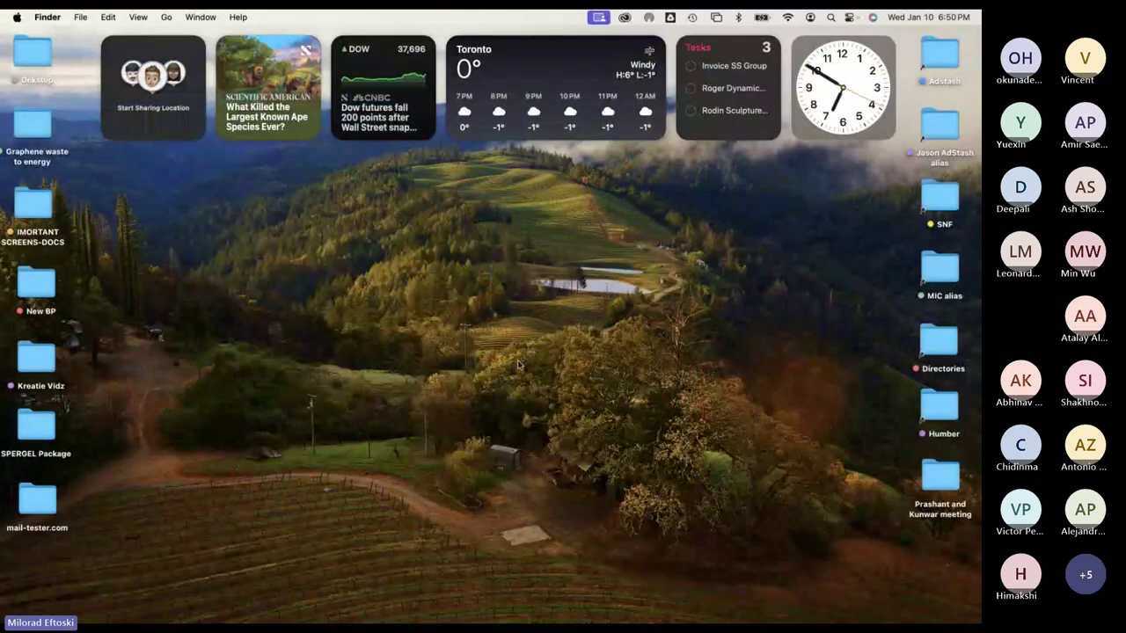
Launch Blender from the Dock
mouse_move(243, 616)
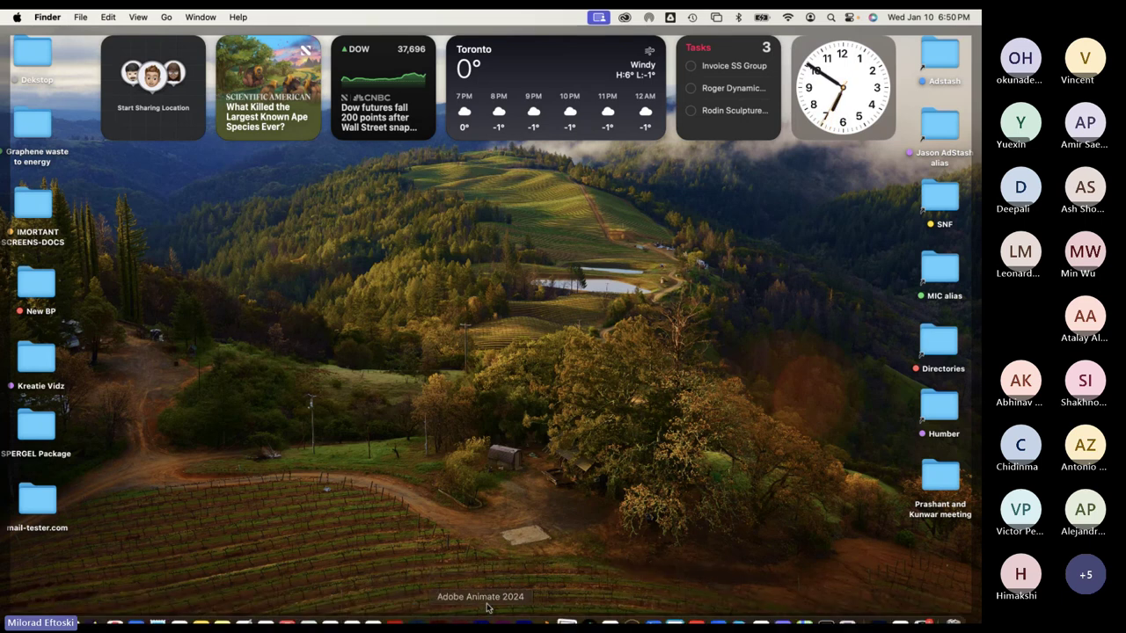
mouse_move(497, 620)
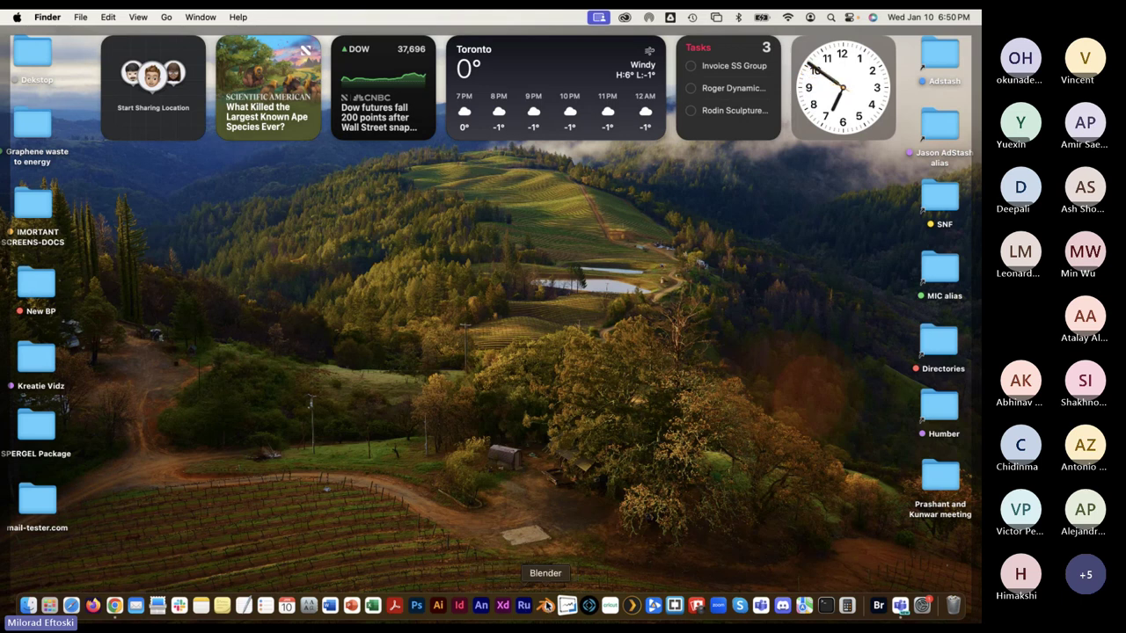
click(545, 605)
mouse_move(545, 609)
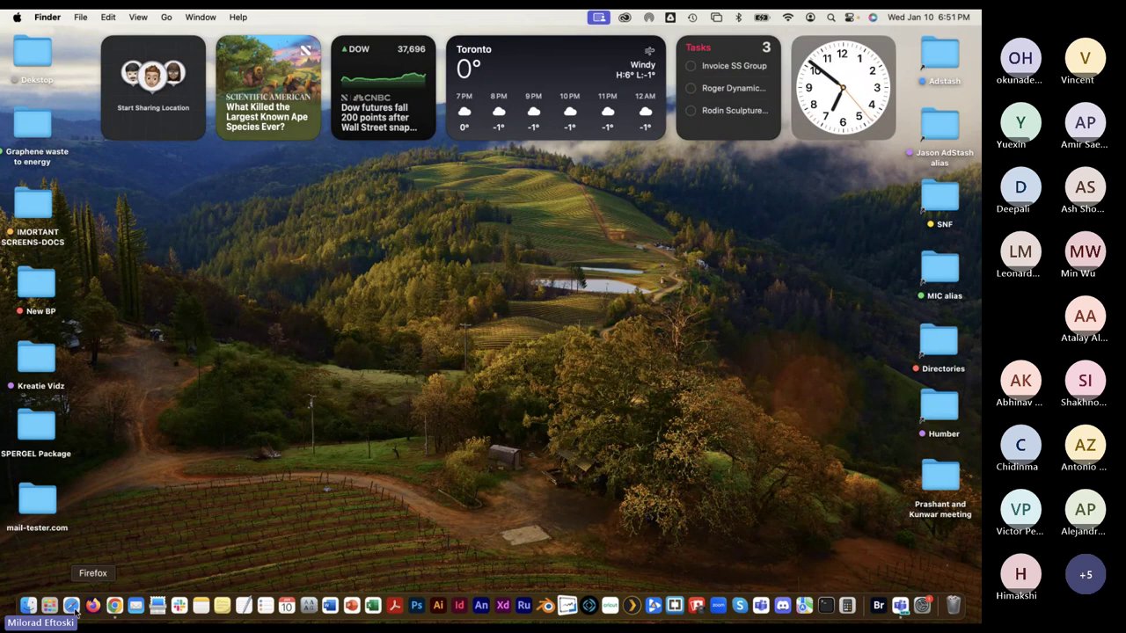
Drag Adobe Dimension from Launchpad's second page into the Dock, then close Launchpad
click(50, 606)
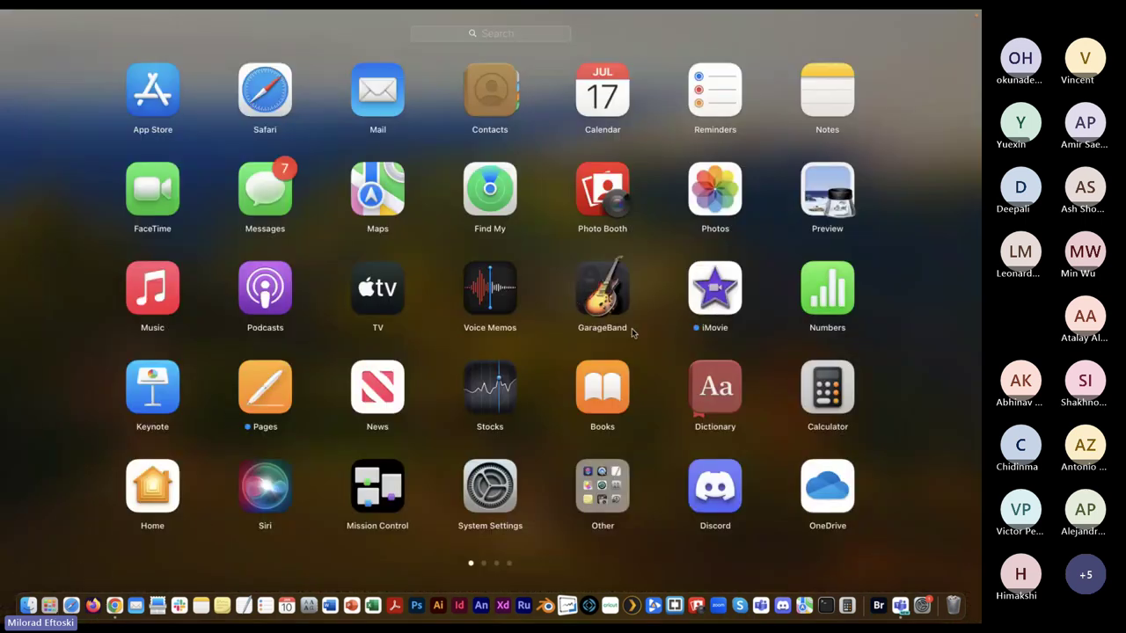
scroll(596, 355, right, 2)
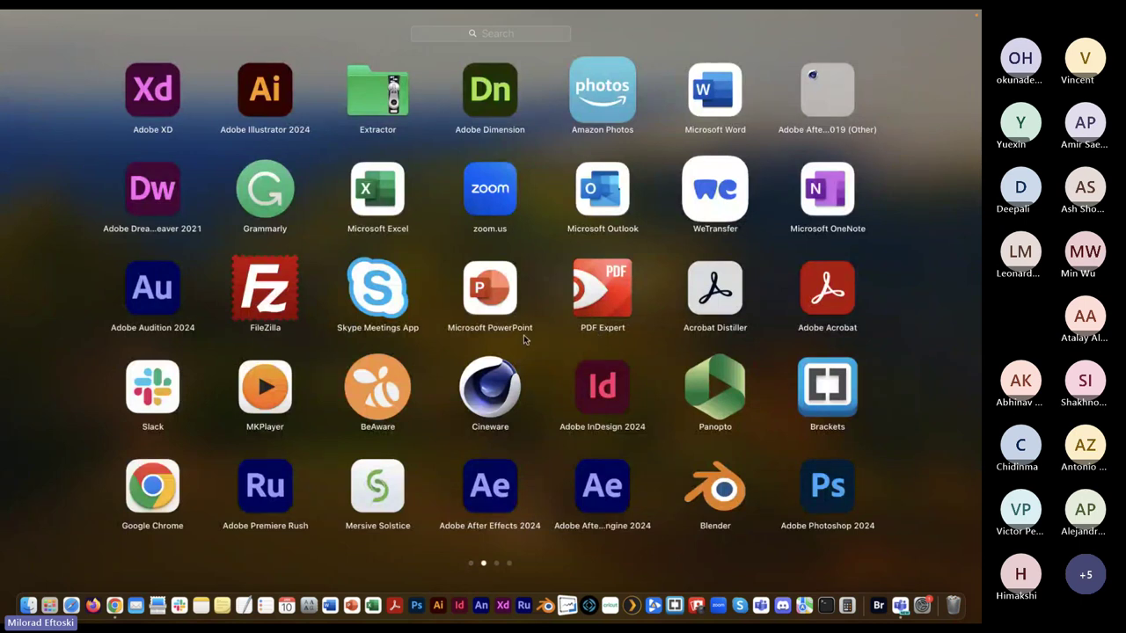
drag(498, 105, 450, 607)
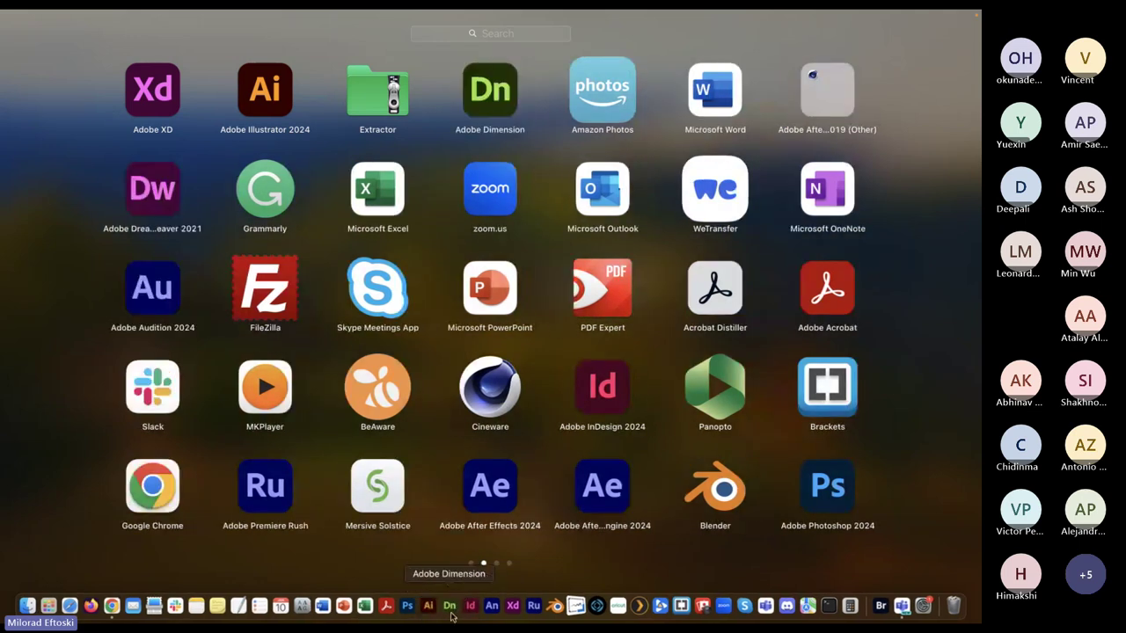
click(77, 490)
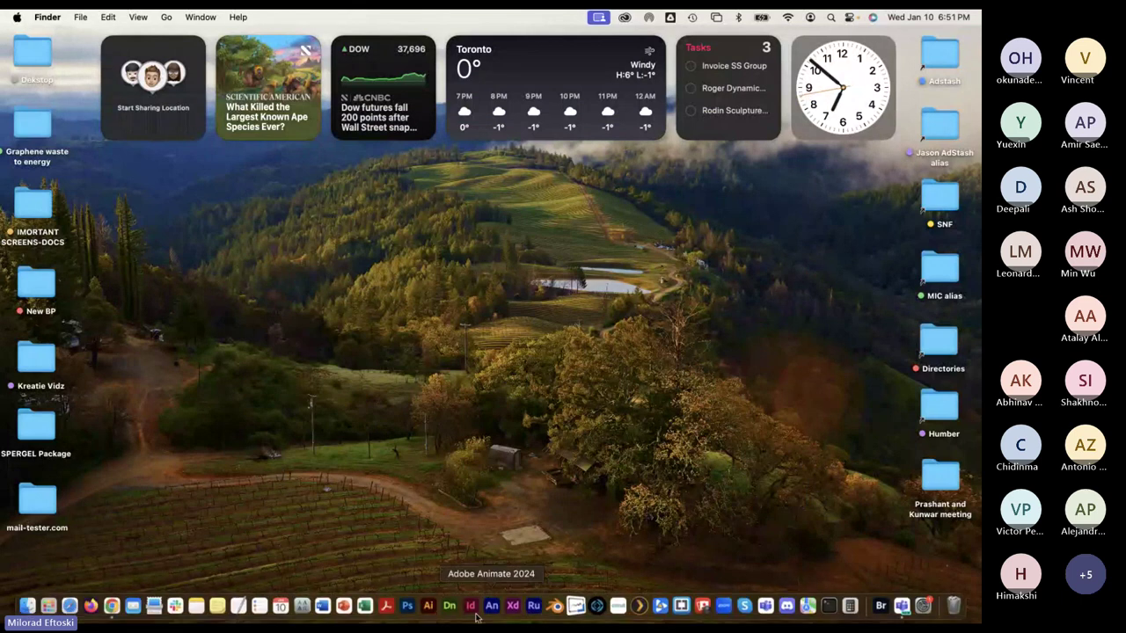
Drag Adobe Dimension out of the Dock to remove it
drag(449, 607, 449, 488)
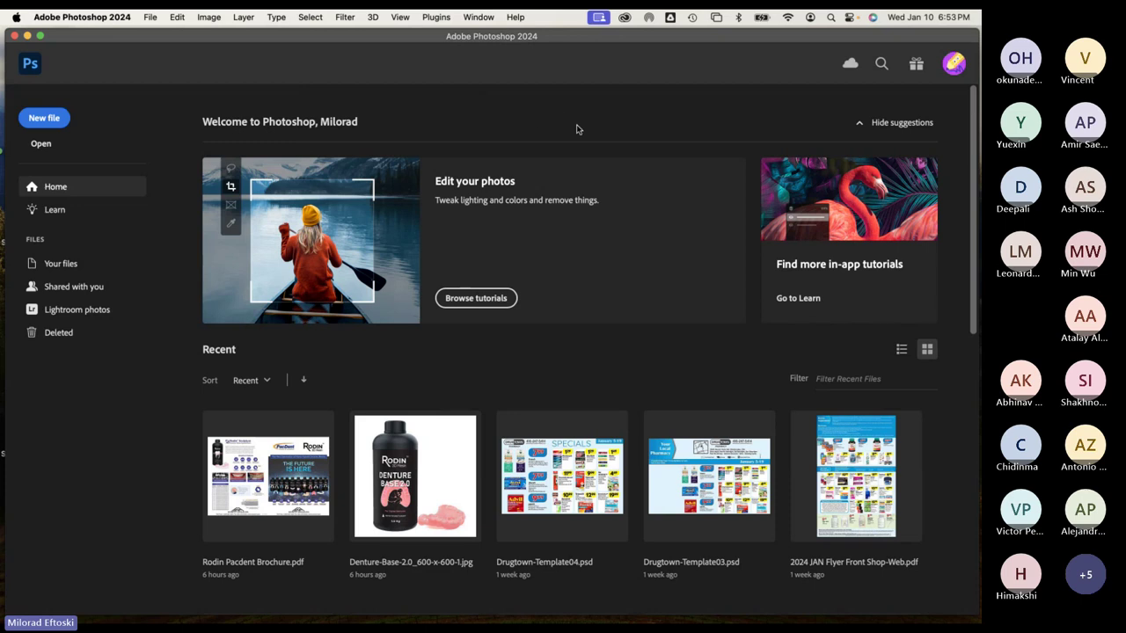
Open the New Document dialog from the Home screen, showing the 4630 × 3380 px, 72 ppi Untitled-1 preset
click(44, 119)
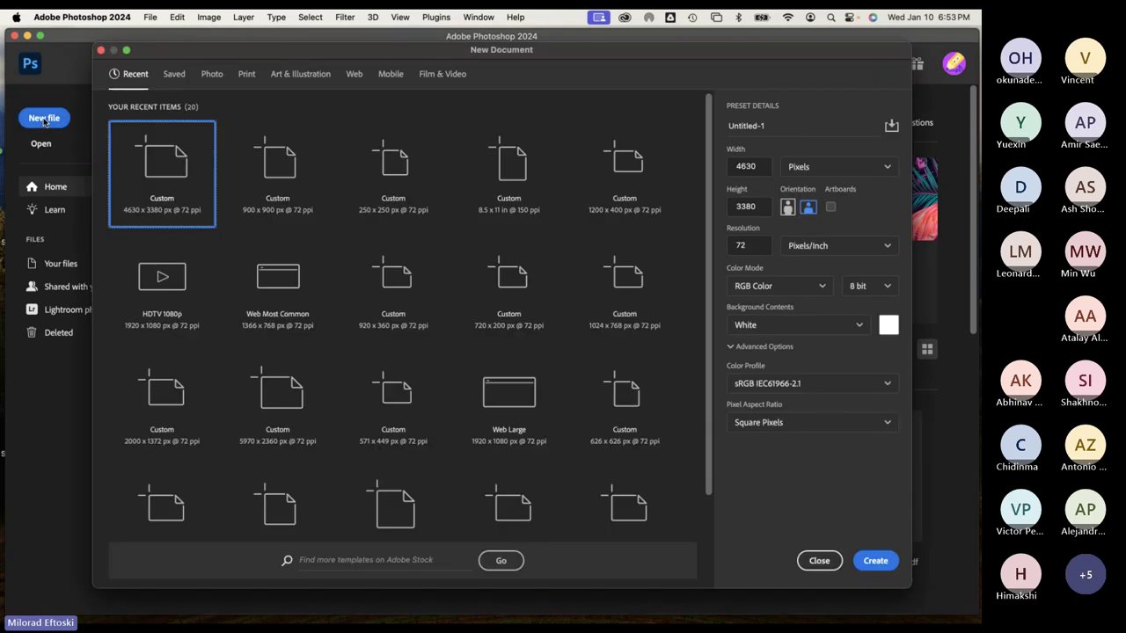
mouse_move(245, 52)
mouse_down()
mouse_move(158, 38)
mouse_move(239, 44)
mouse_move(214, 64)
mouse_move(235, 54)
mouse_up()
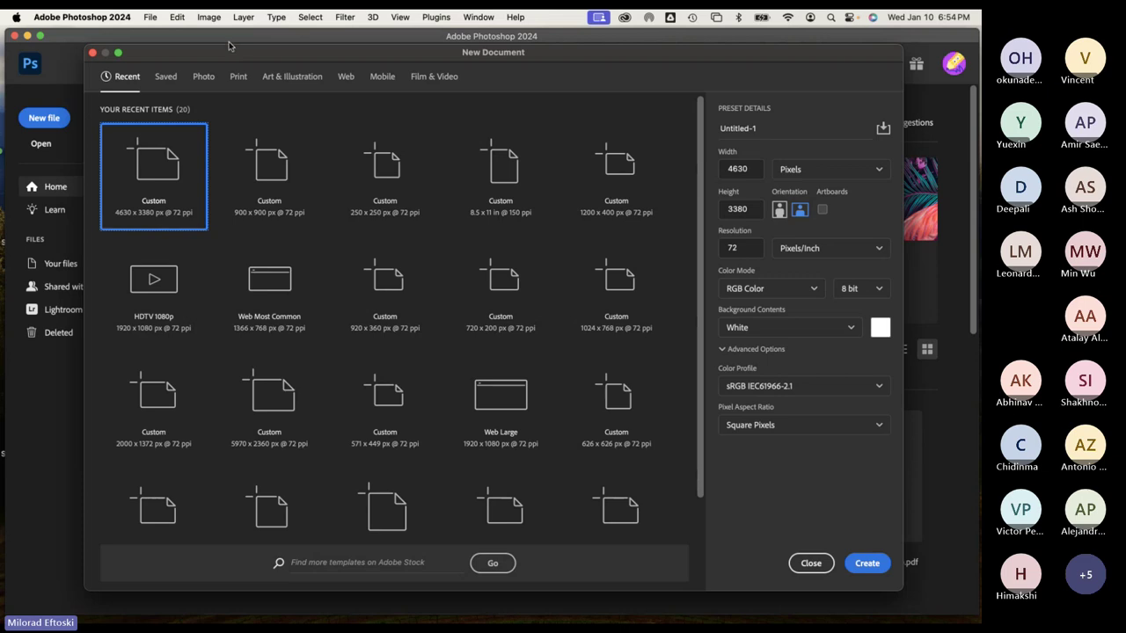
drag(287, 53, 251, 57)
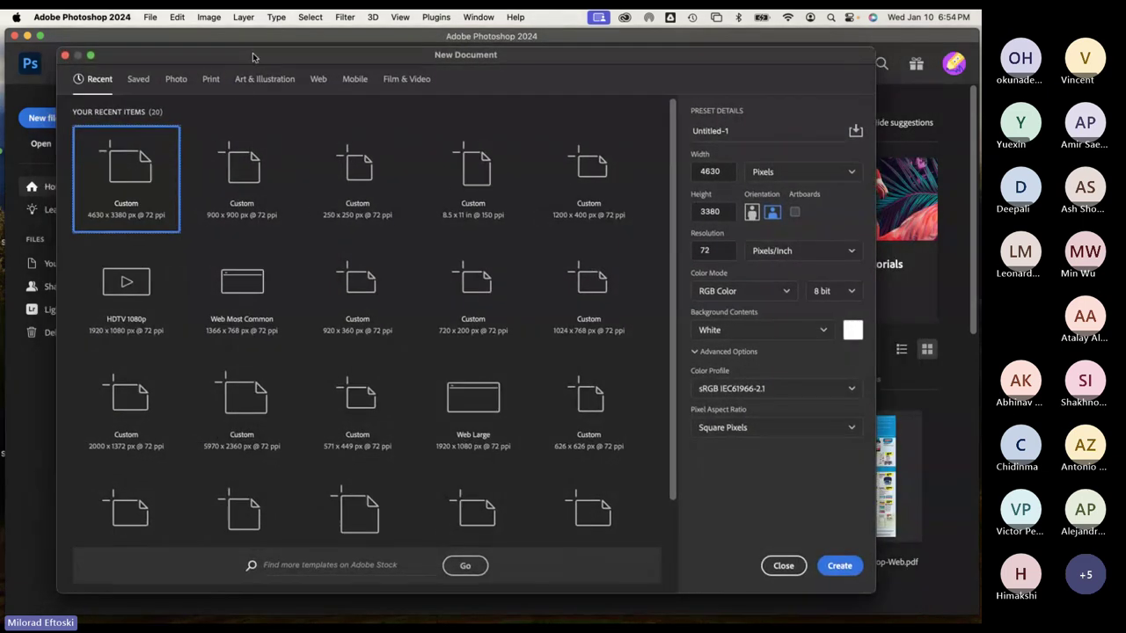
Check the Saved presets, then switch to Photo presets showing Untitled-1 at 7 × 5 in, 300 ppi
click(137, 80)
click(175, 81)
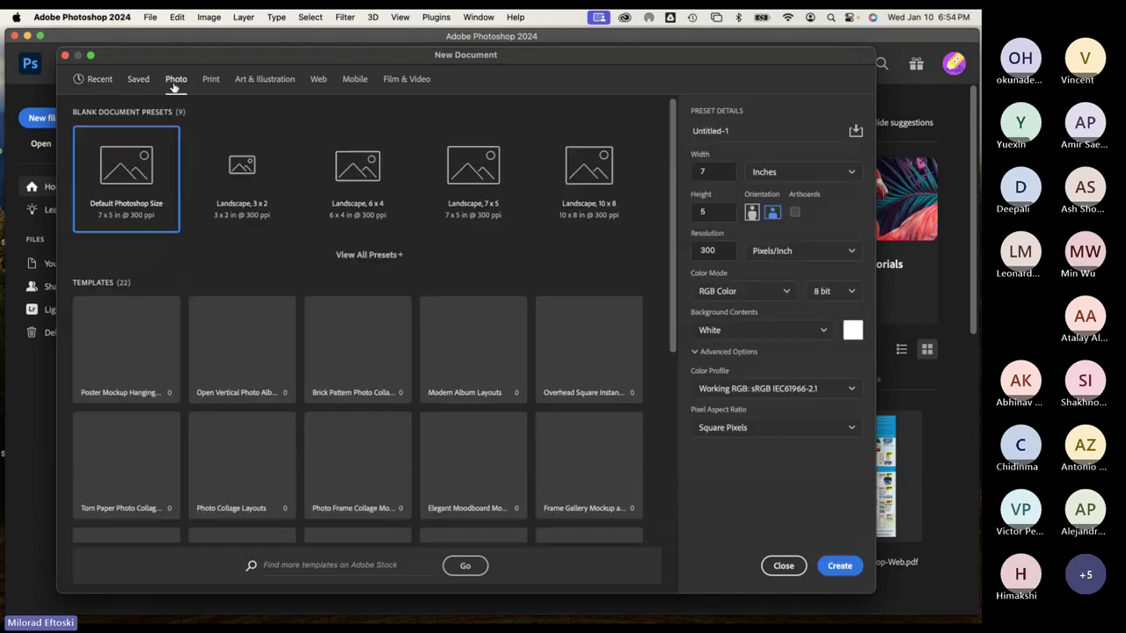
drag(230, 56, 250, 56)
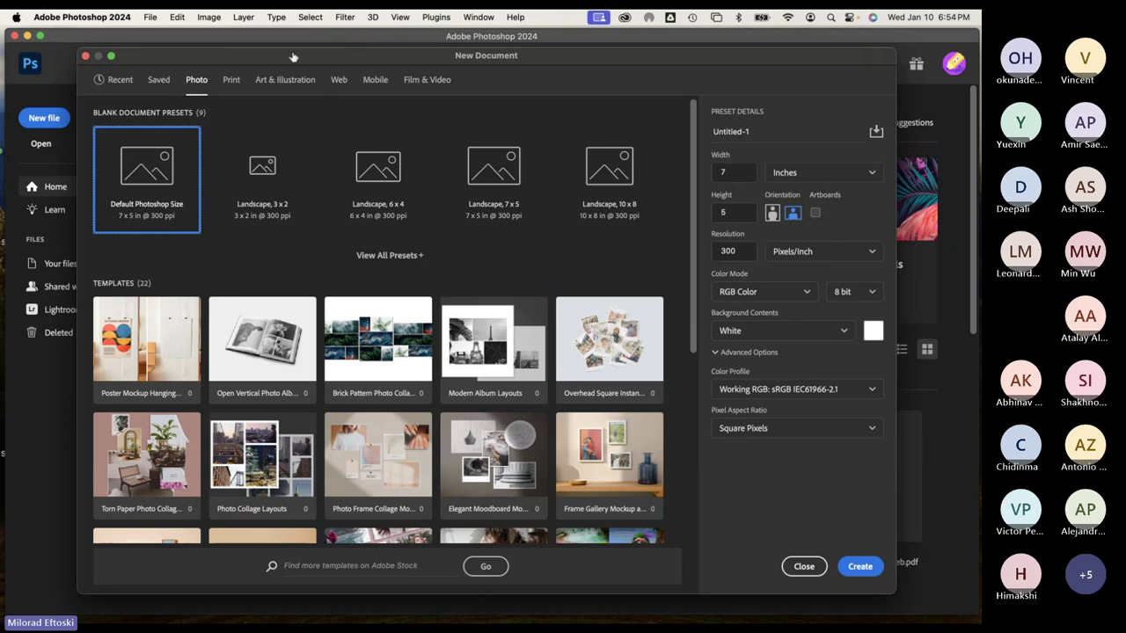
drag(290, 55, 299, 55)
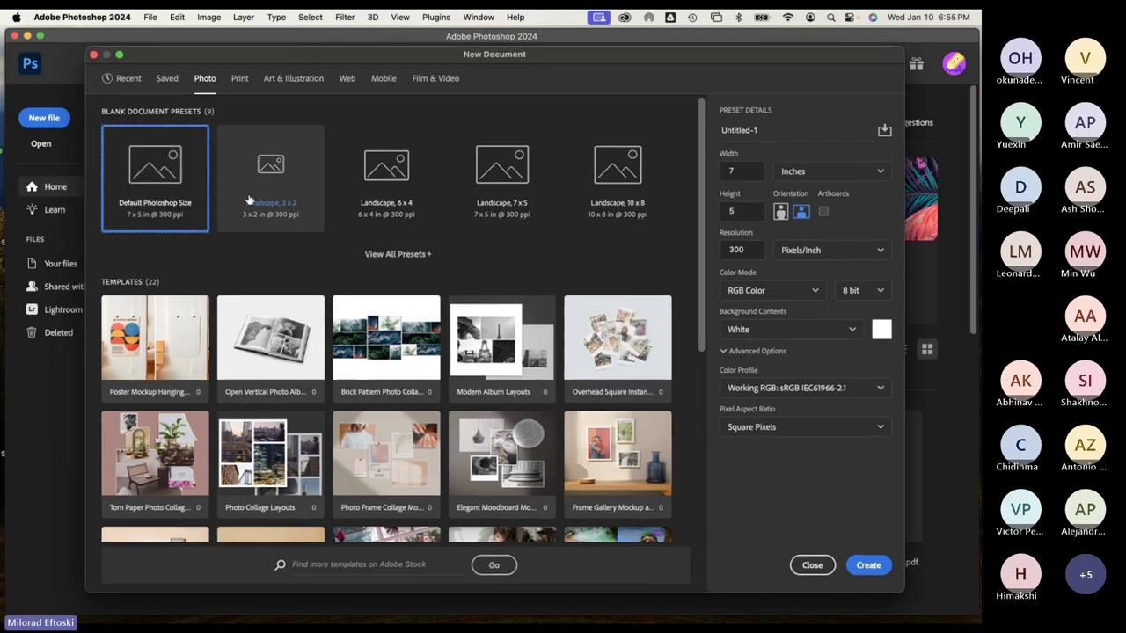
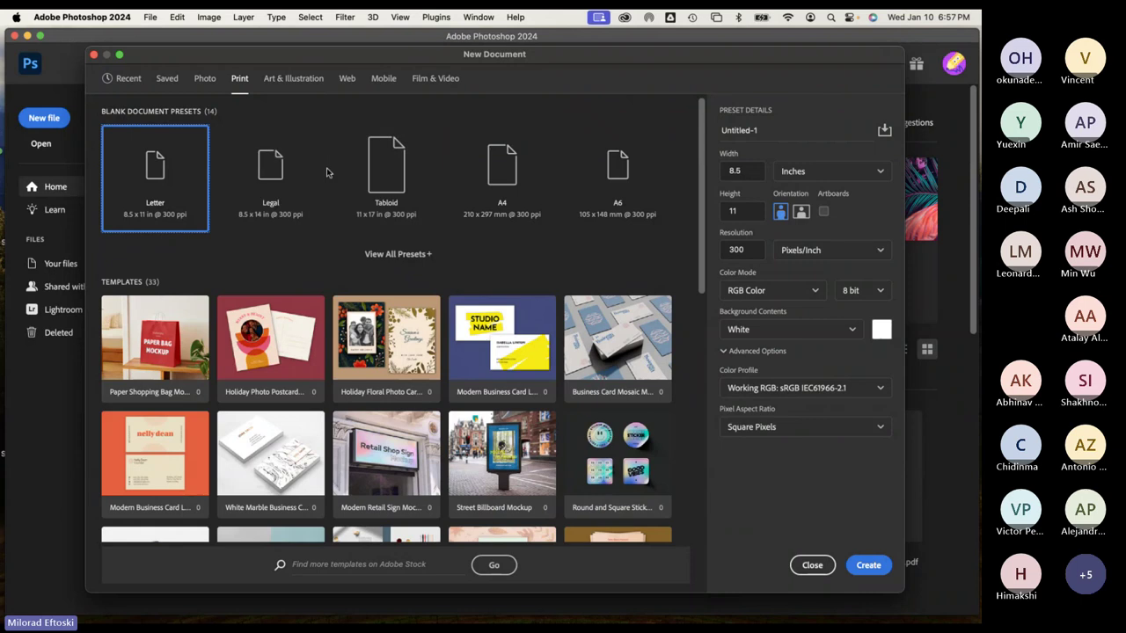
Show the Art & Illustration presets with the 1000 pixel grid (1000 × 1000 px) selected
click(298, 79)
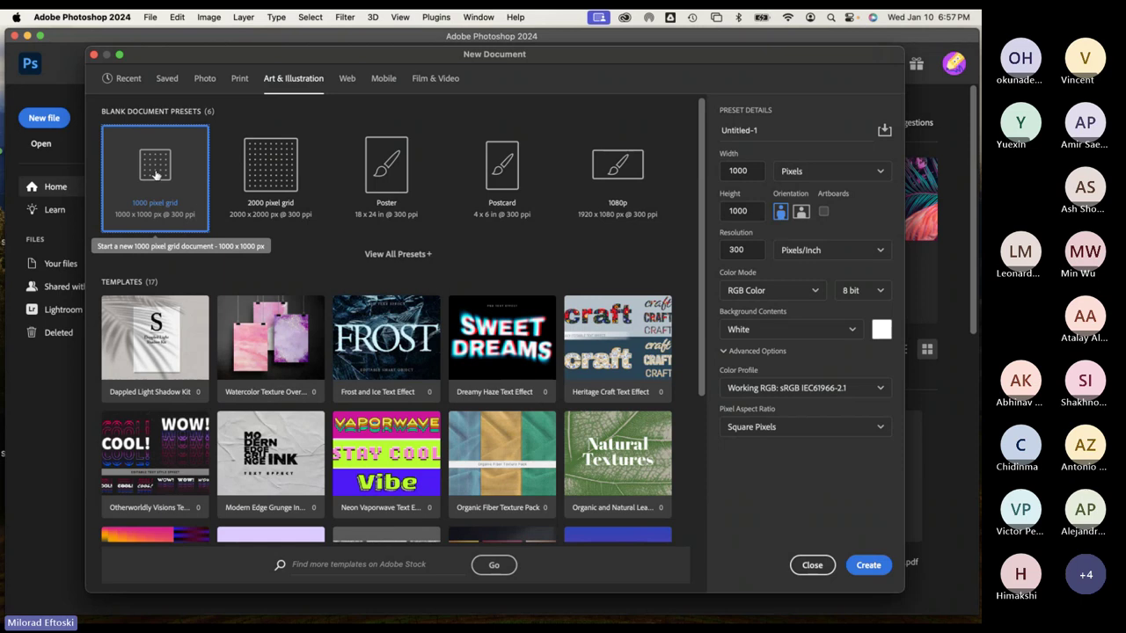
Switch to the Web presets, showing Web Most Common at 1366 × 768 px, 72 ppi
click(347, 79)
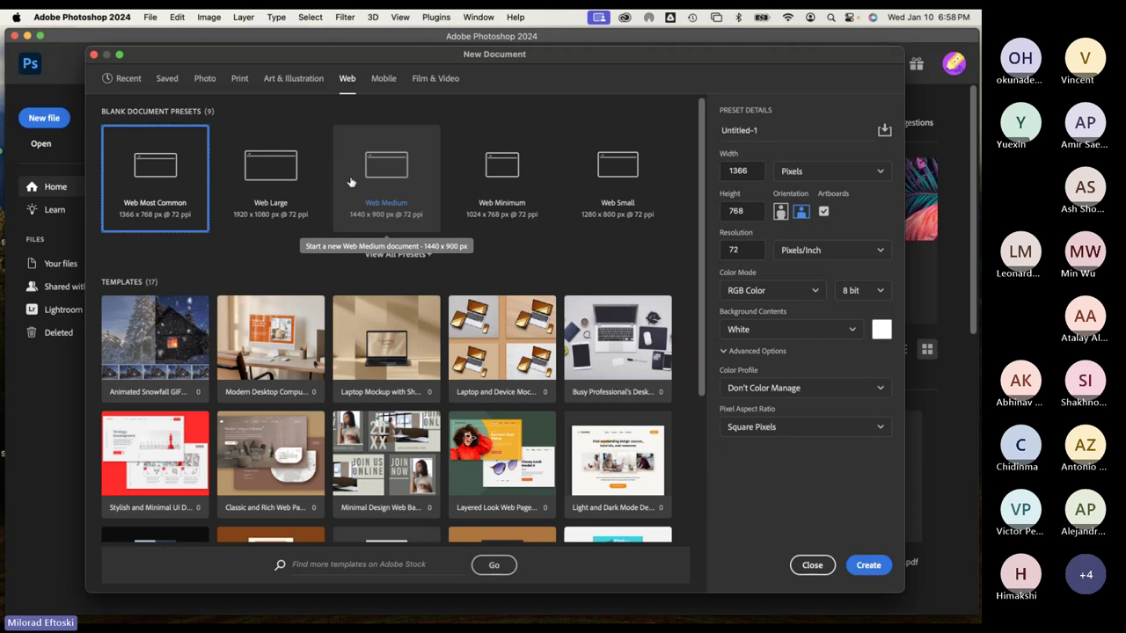
Show the Mobile presets with iPhone X (1125 × 2436 px) selected
click(378, 84)
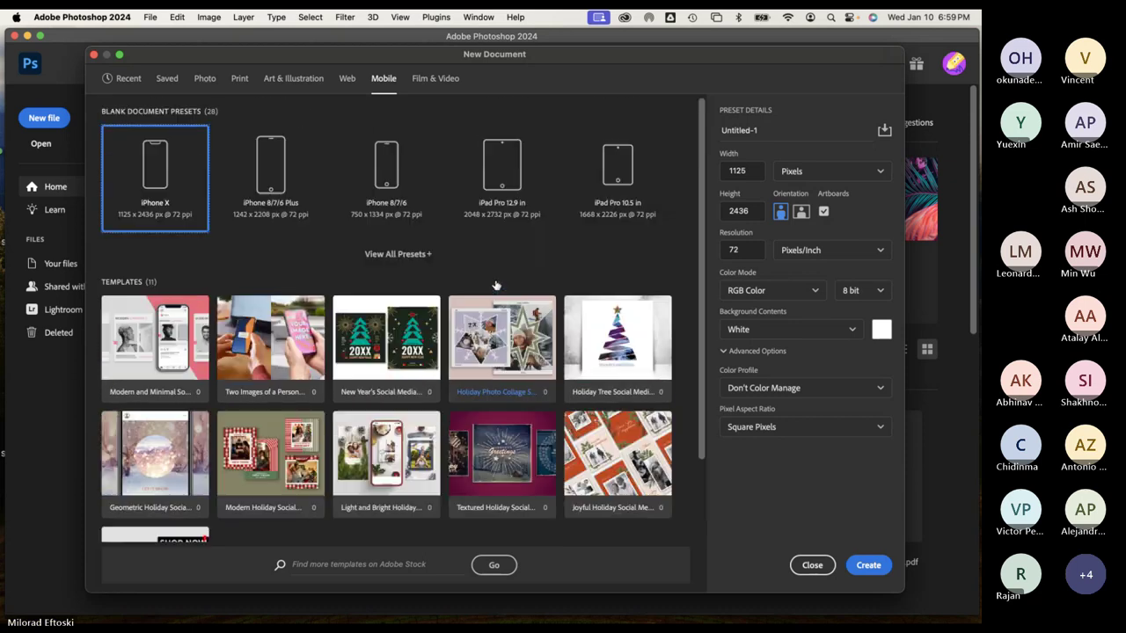
Browse all 28 mobile presets, then show Film & Video with HDTV 1080p (1920 × 1080)
click(400, 254)
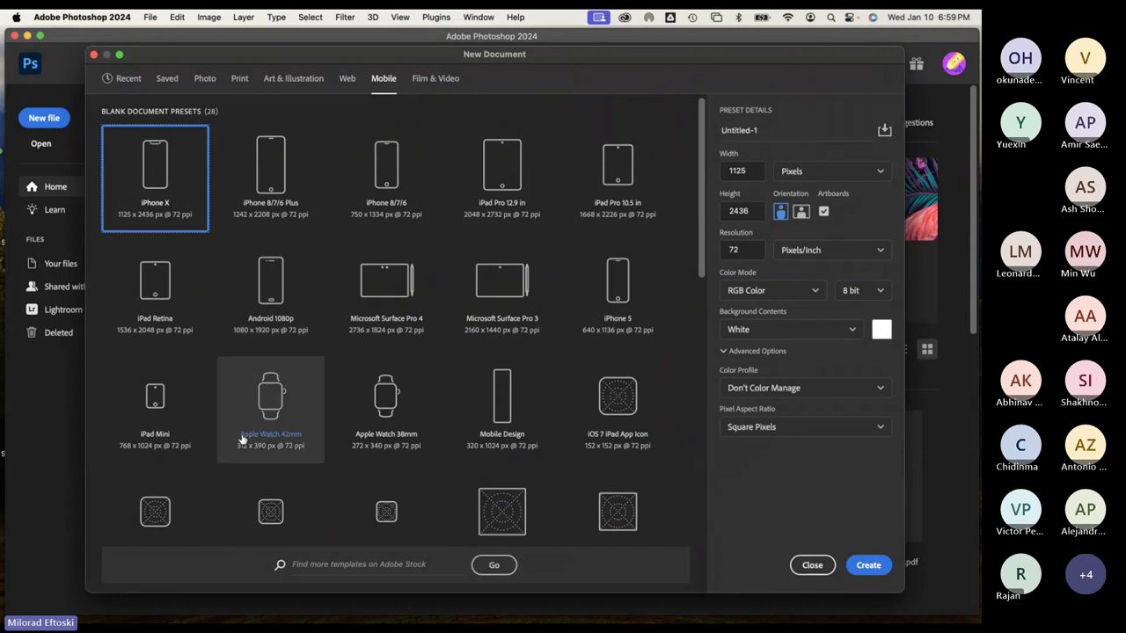
scroll(352, 413, down, 5)
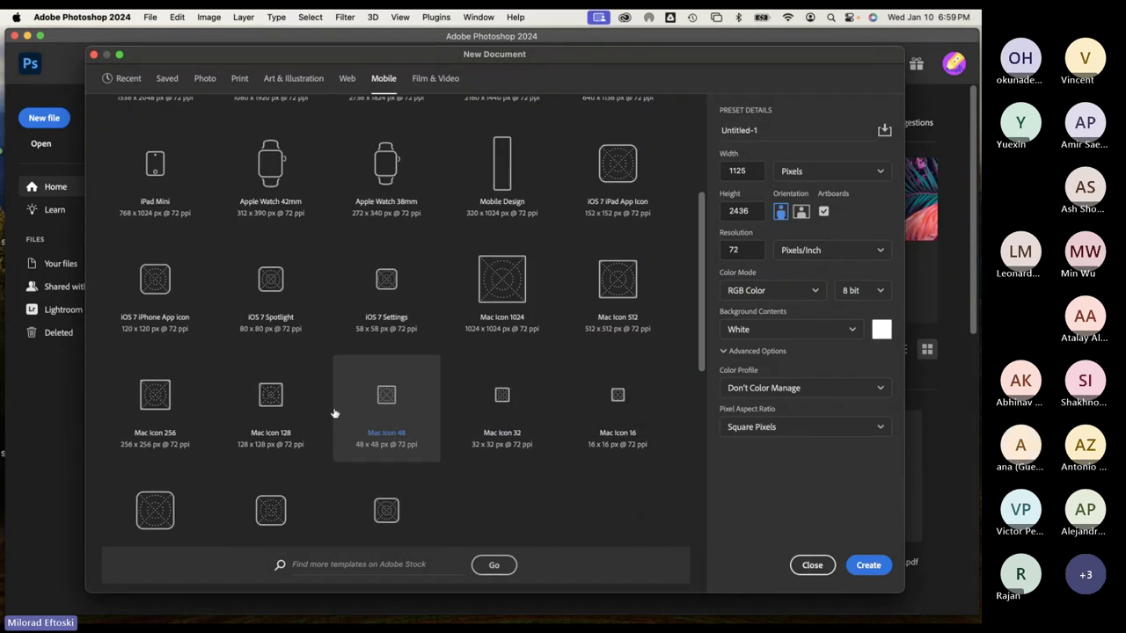
scroll(377, 364, down, 7)
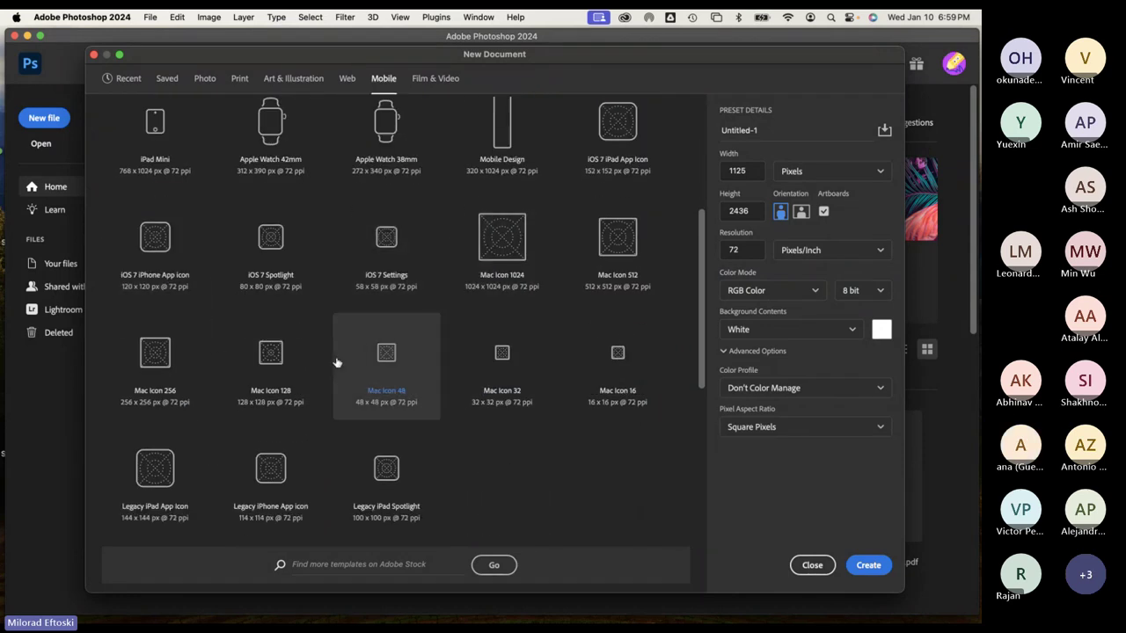
scroll(361, 355, up, 12)
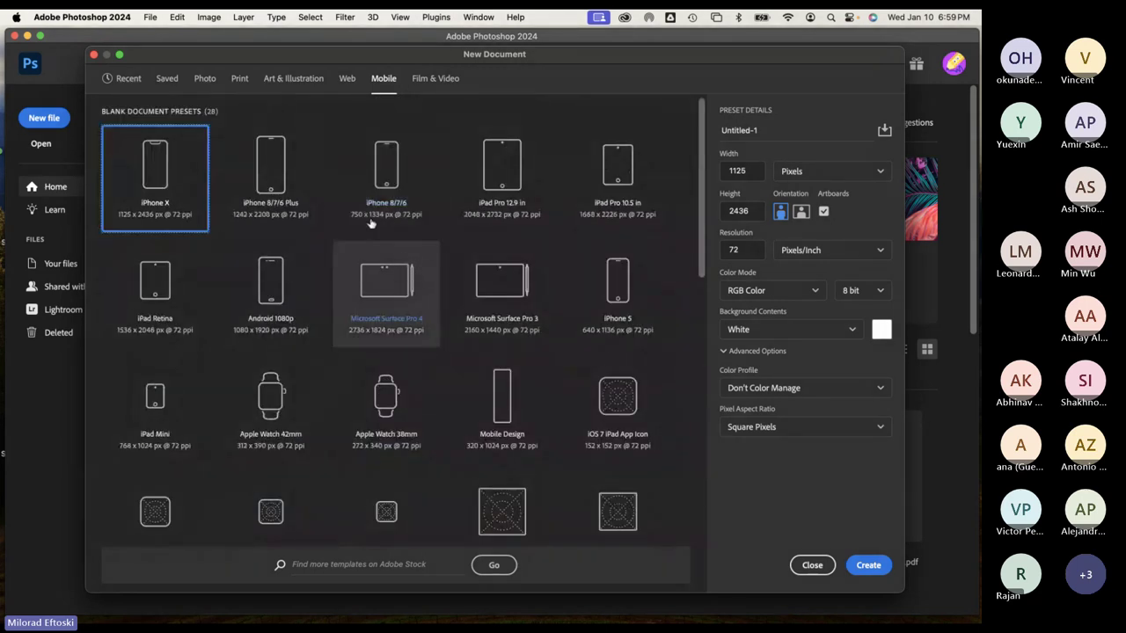
scroll(387, 290, down, 12)
scroll(398, 221, up, 12)
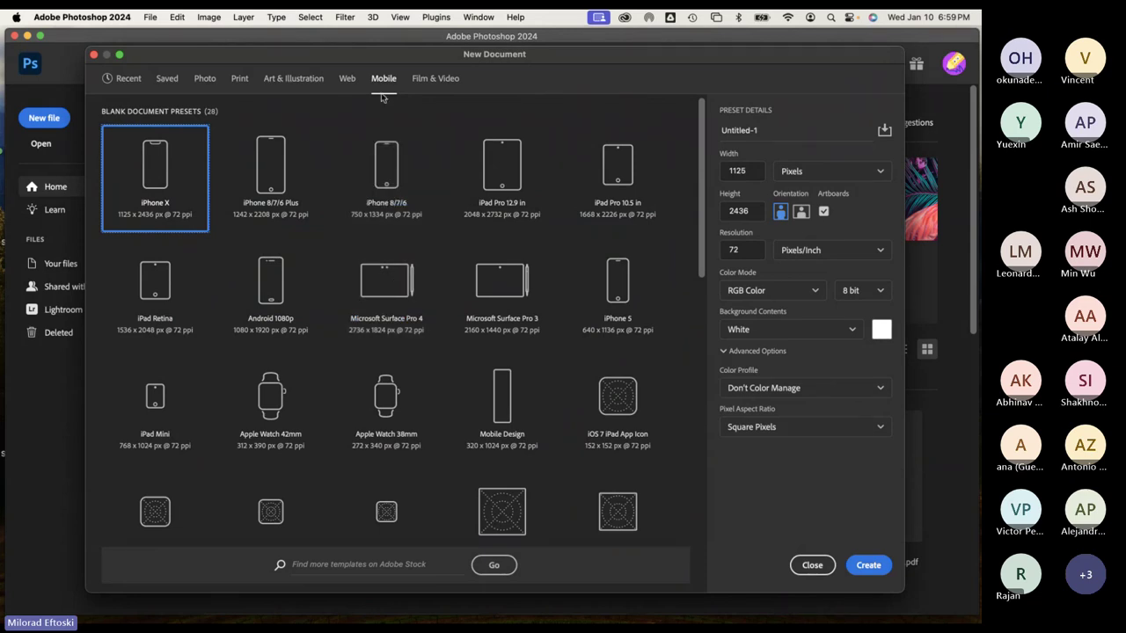
click(421, 80)
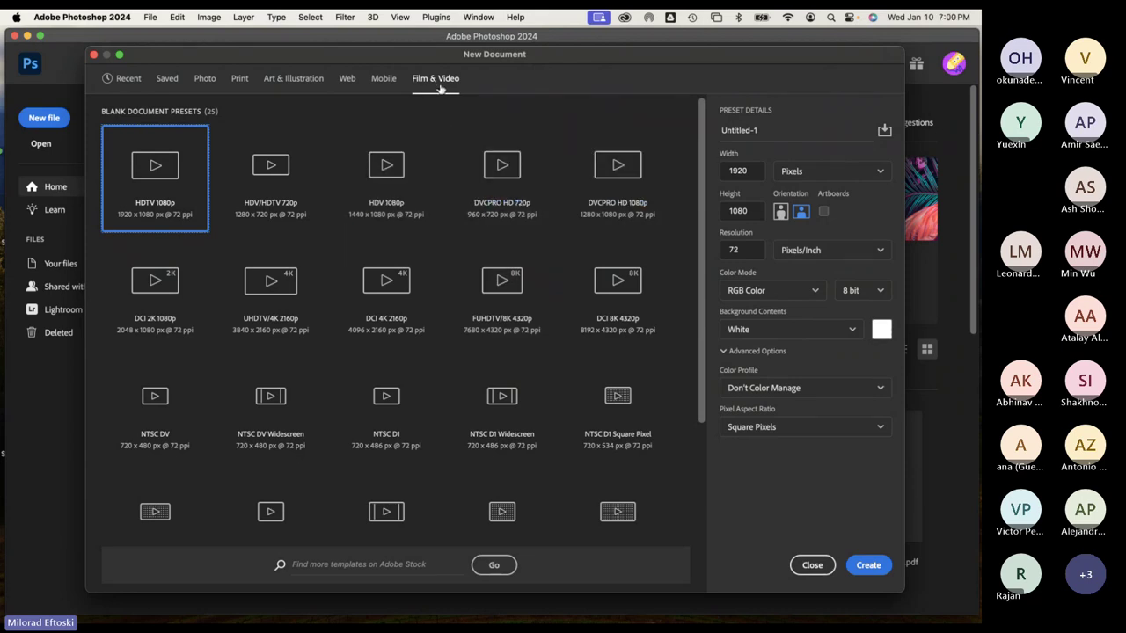
Return to the Art & Illustration presets with the 1000 × 1000 px, 300 ppi grid
drag(369, 55, 366, 54)
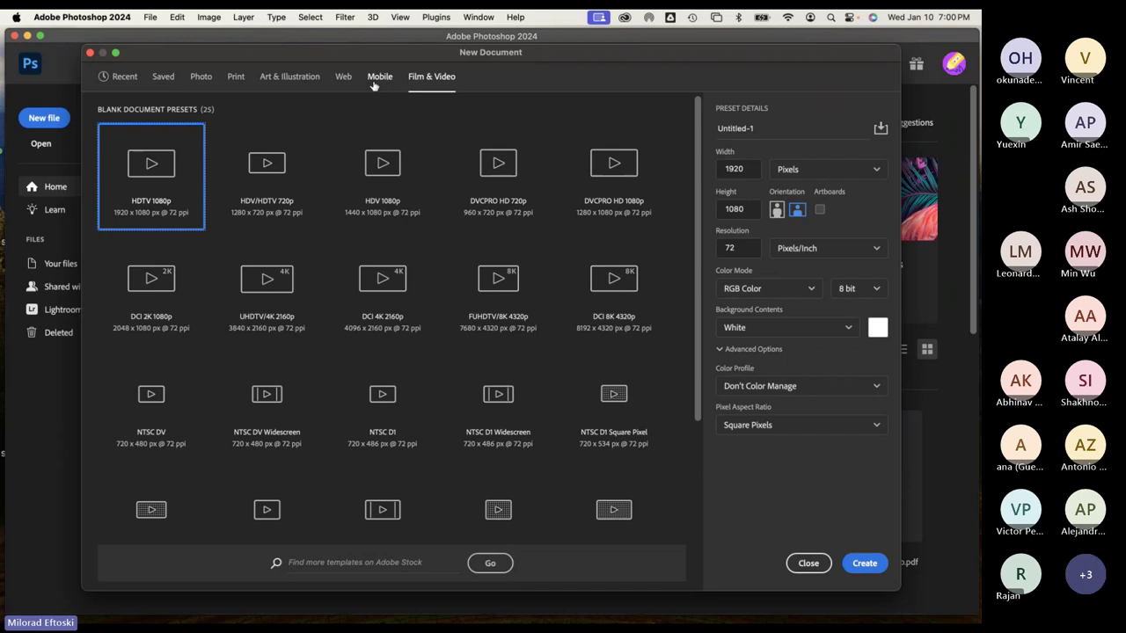
click(299, 78)
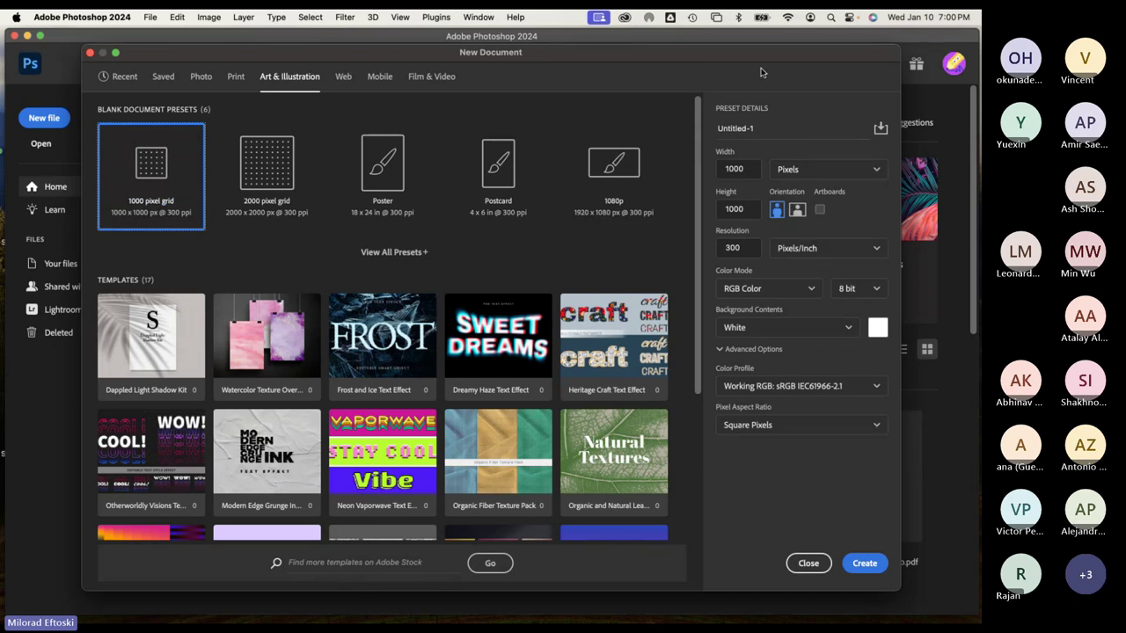
Rename the Untitled-1 document to 'Abstract Design Intro'
drag(746, 59, 752, 58)
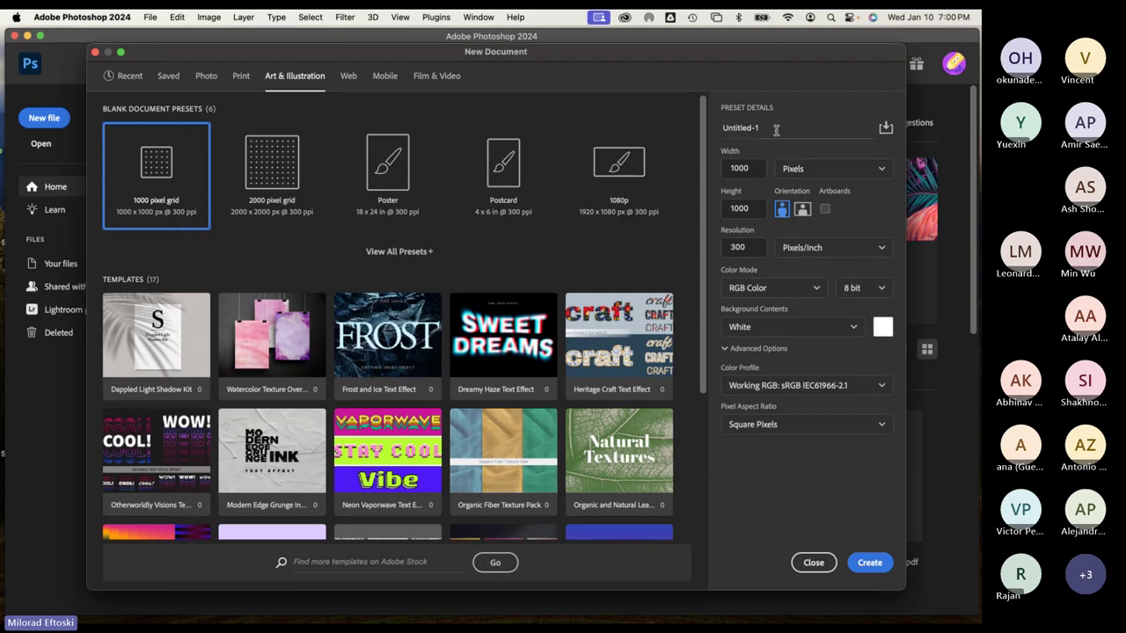
click(743, 128)
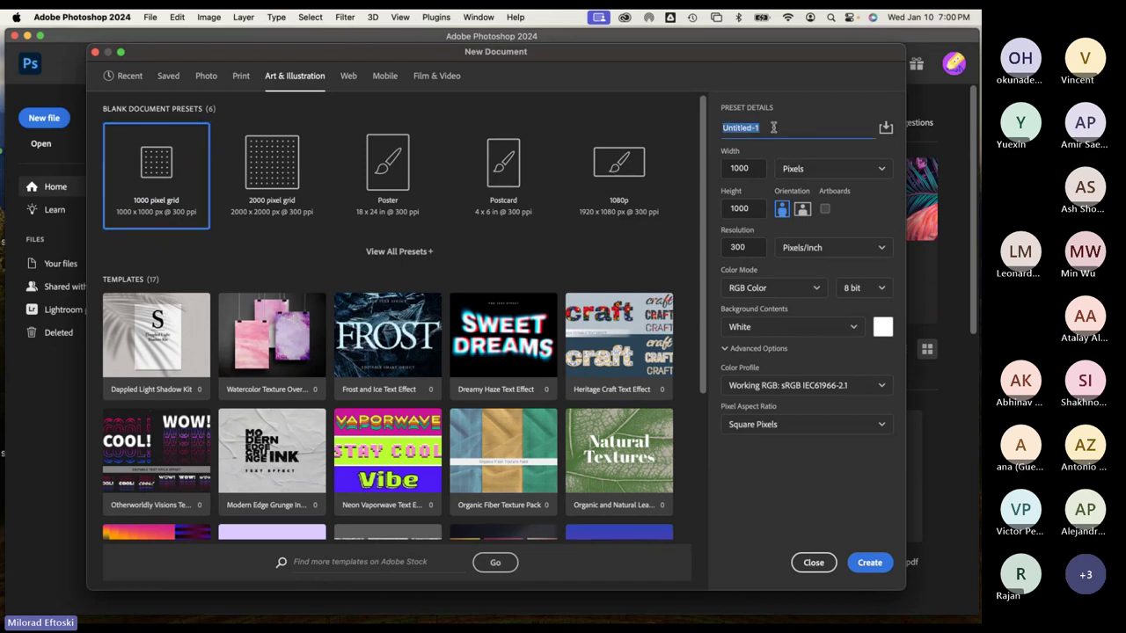
text(Abstract Design Intro)
Select the entire 'Abstract Design Intro' name in the name field
mouse_move(673, 58)
mouse_down()
mouse_move(695, 67)
mouse_move(685, 54)
mouse_move(663, 58)
mouse_up()
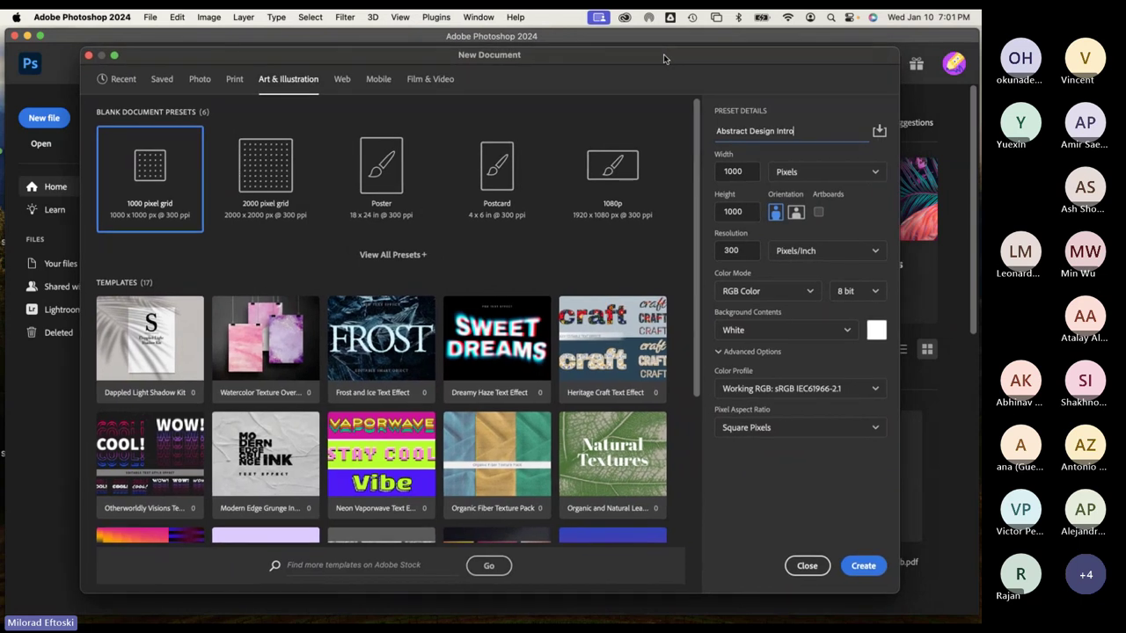
triple_click(762, 132)
click(773, 132)
triple_click(761, 130)
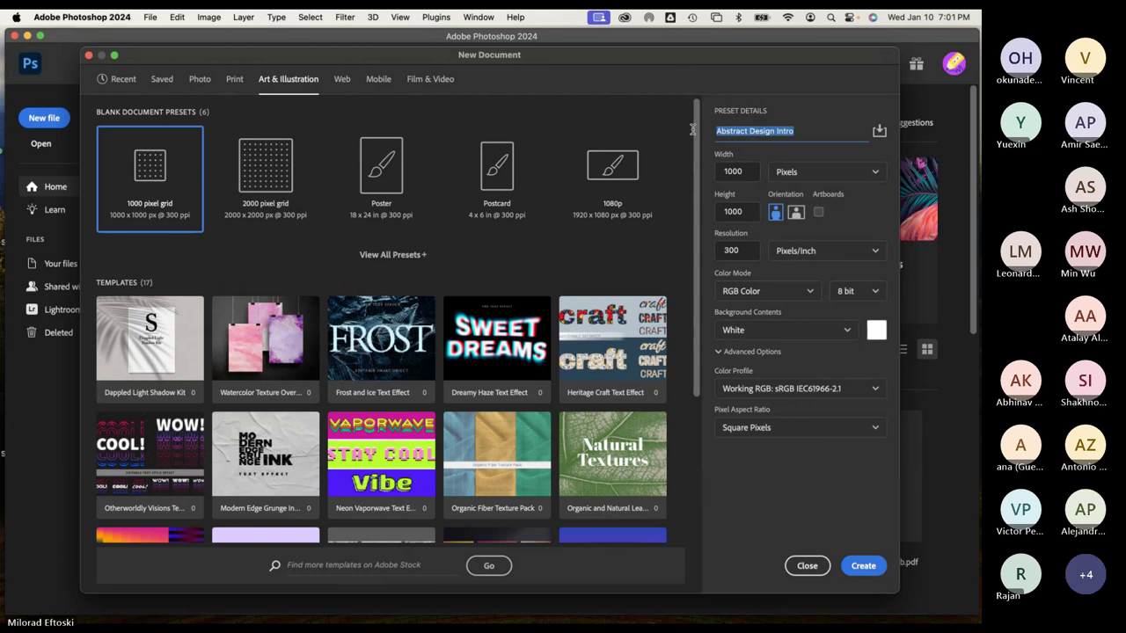
triple_click(742, 134)
triple_click(741, 133)
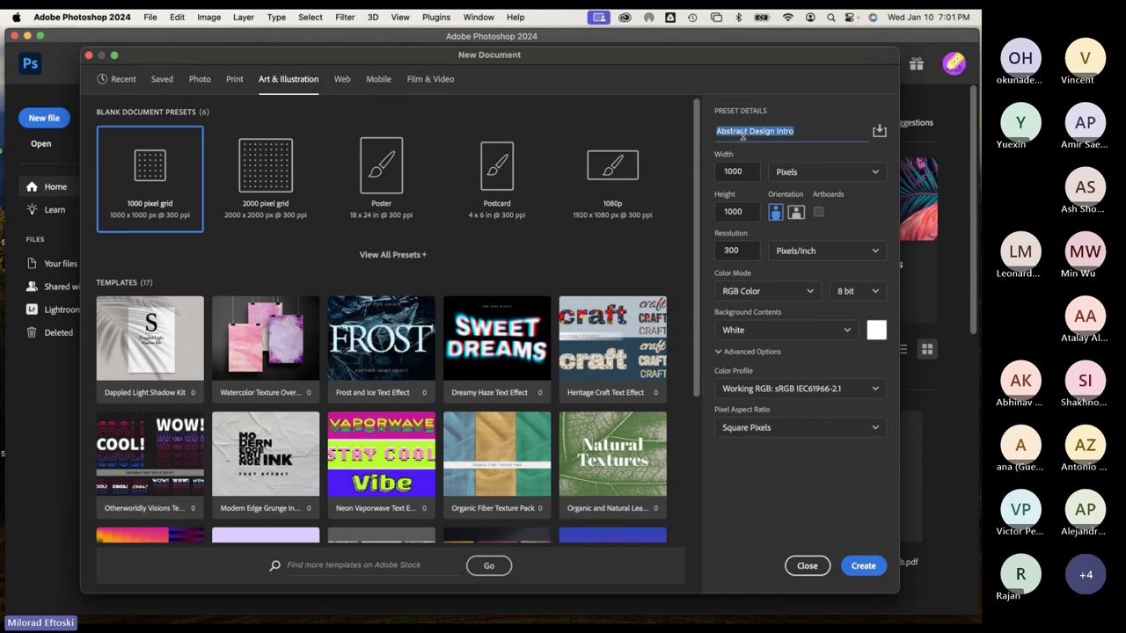
triple_click(797, 131)
Check the 1000 px width, 1000 px height and 300 resolution values
click(762, 130)
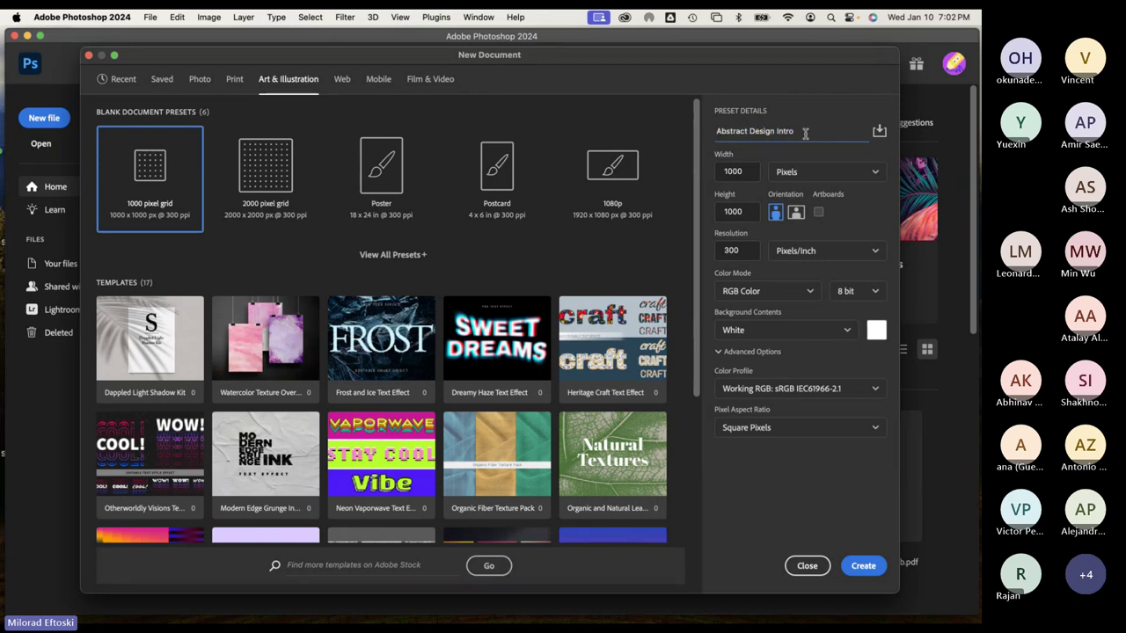
click(731, 170)
click(744, 211)
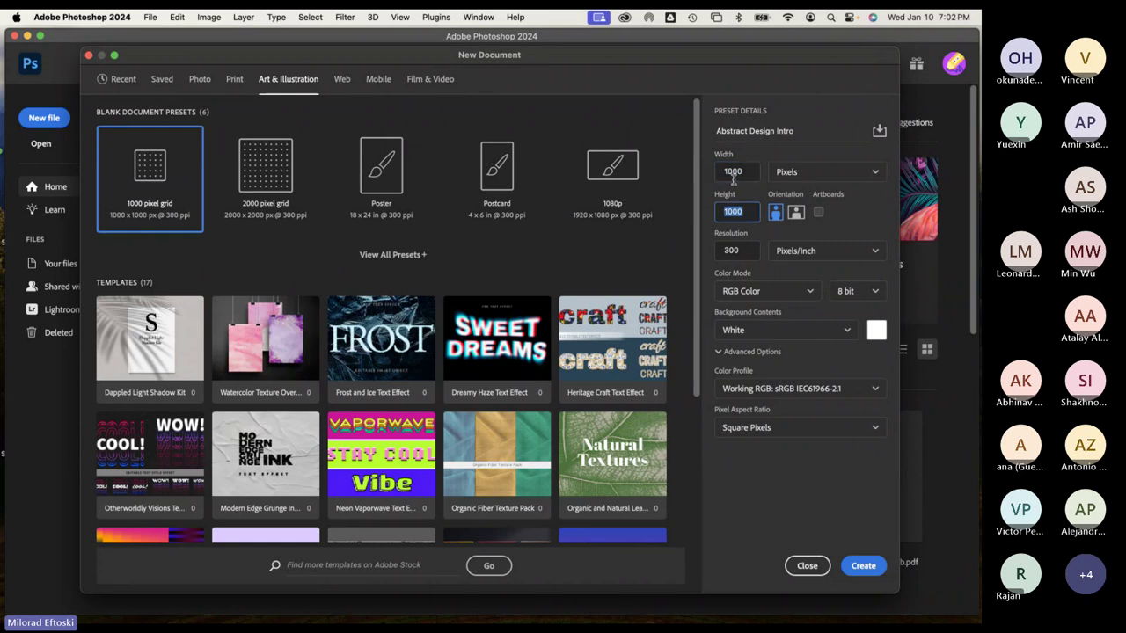
click(741, 250)
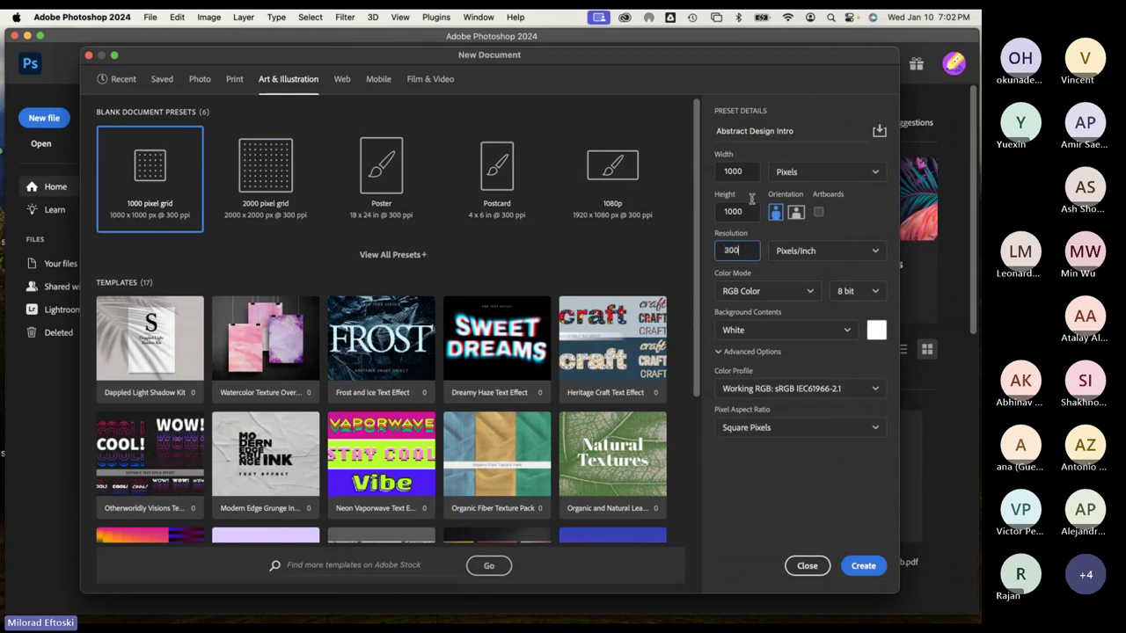
click(744, 251)
key(super+a)
Change the document's color mode from RGB Color to CMYK Color
click(796, 291)
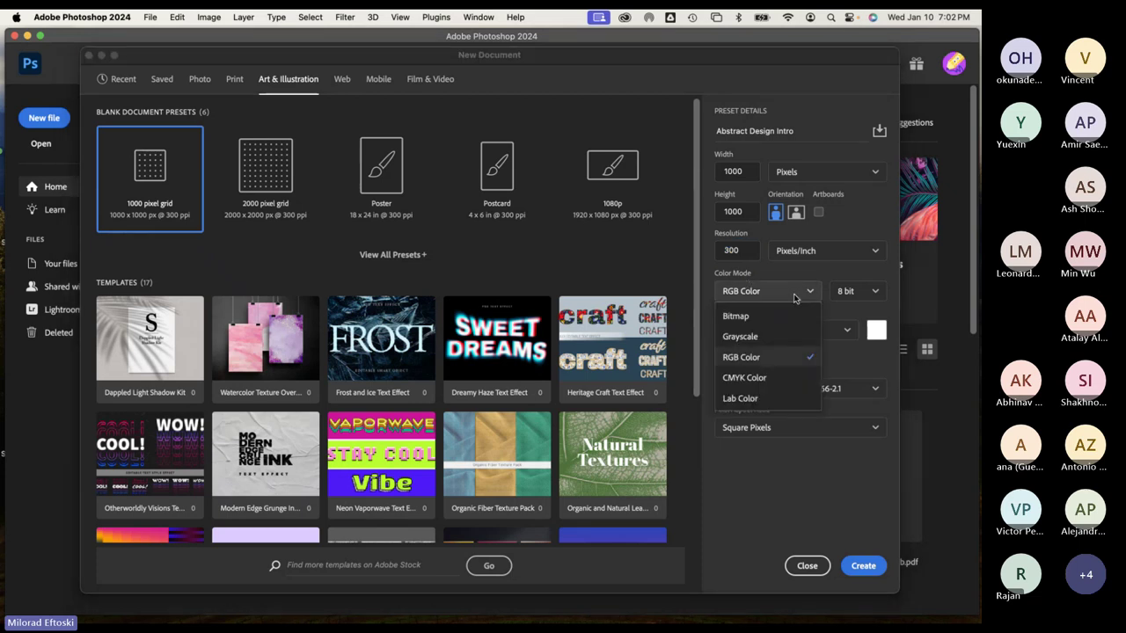
click(784, 361)
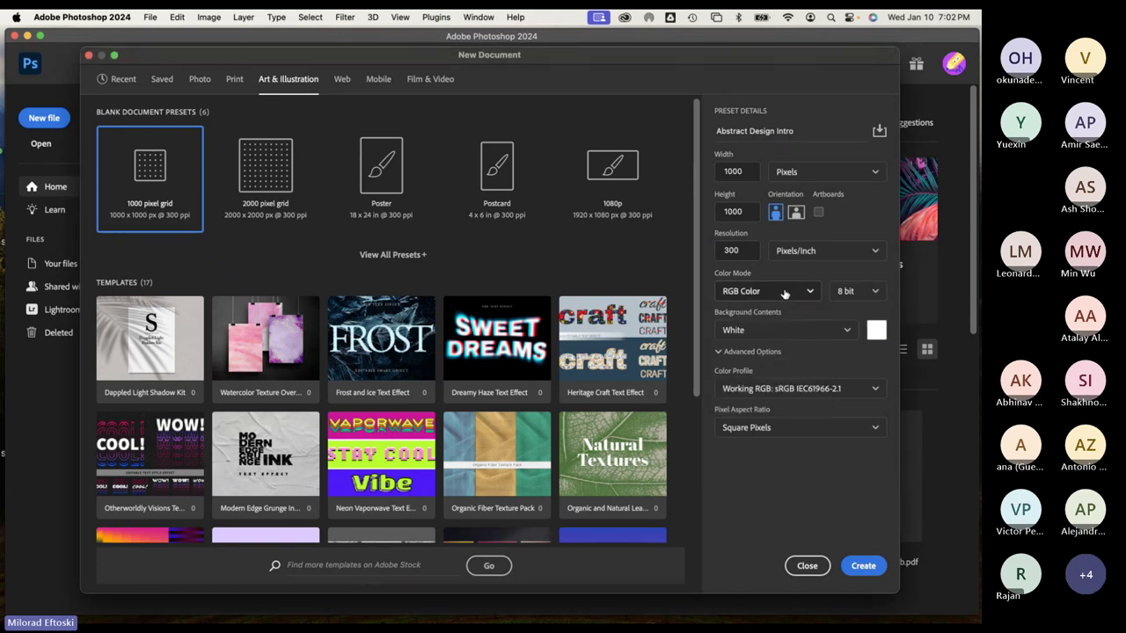
click(755, 292)
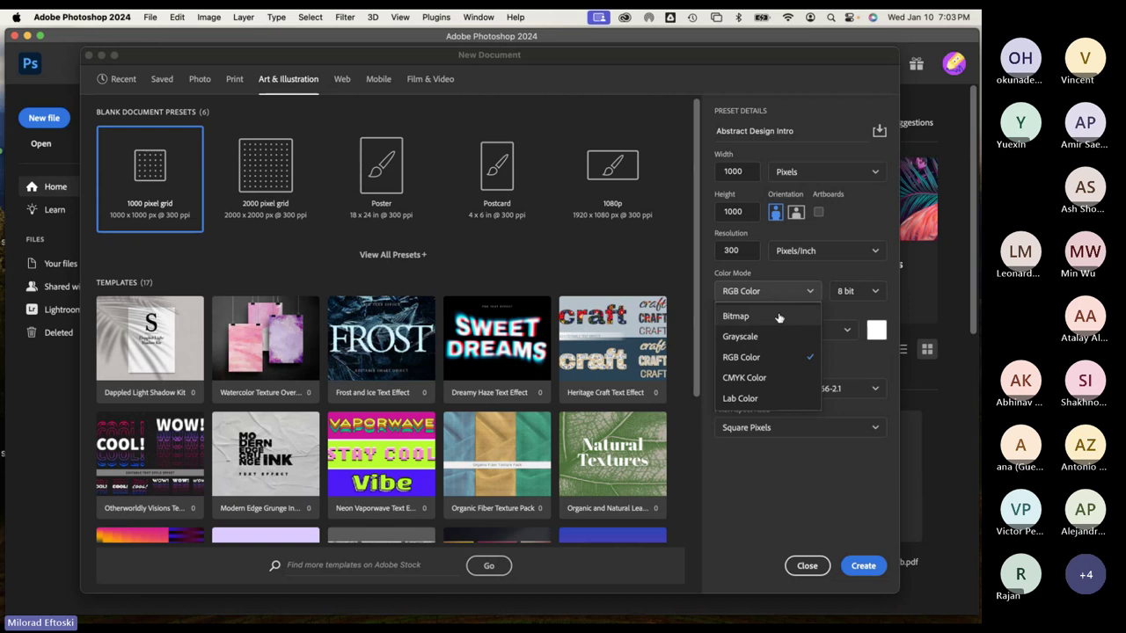
click(791, 382)
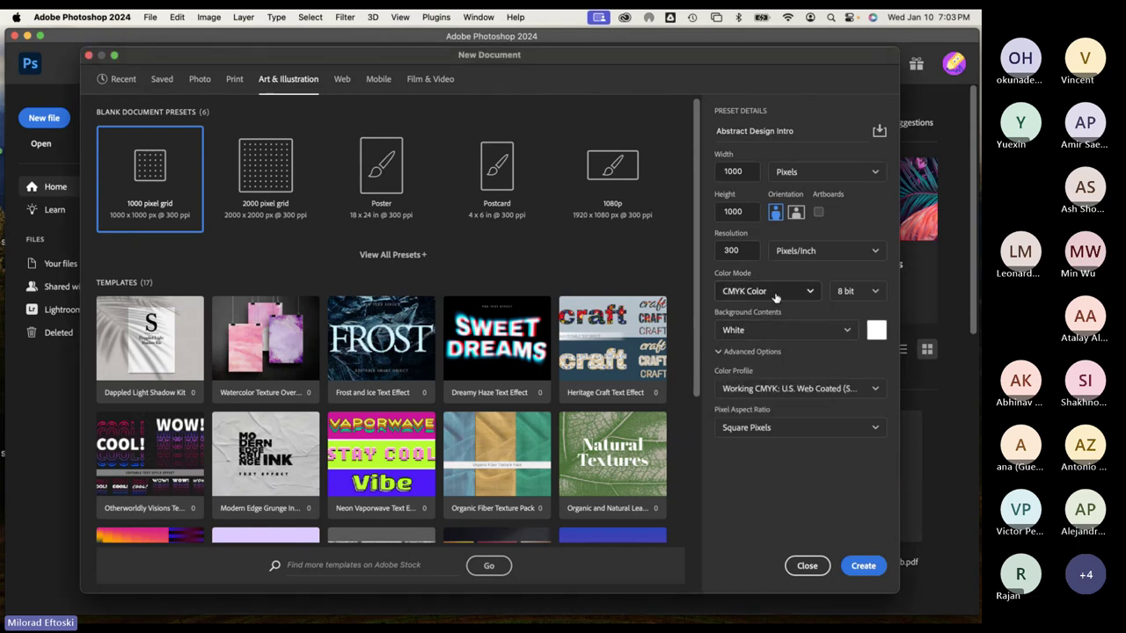
click(782, 290)
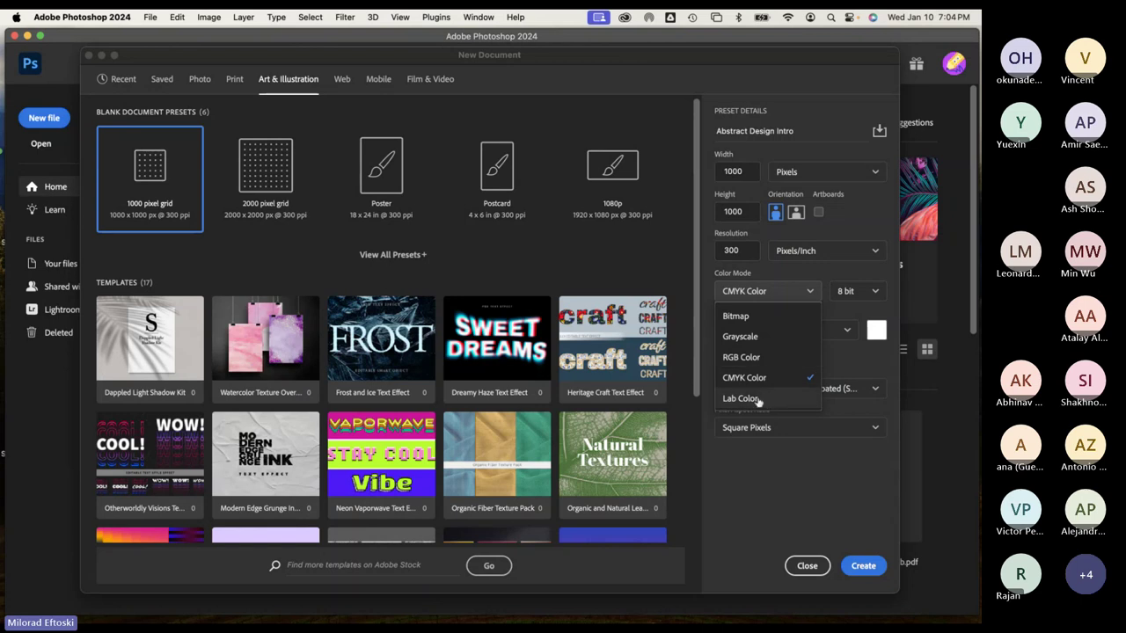
Set the color mode back to RGB Color and keep the white background
click(777, 357)
click(763, 291)
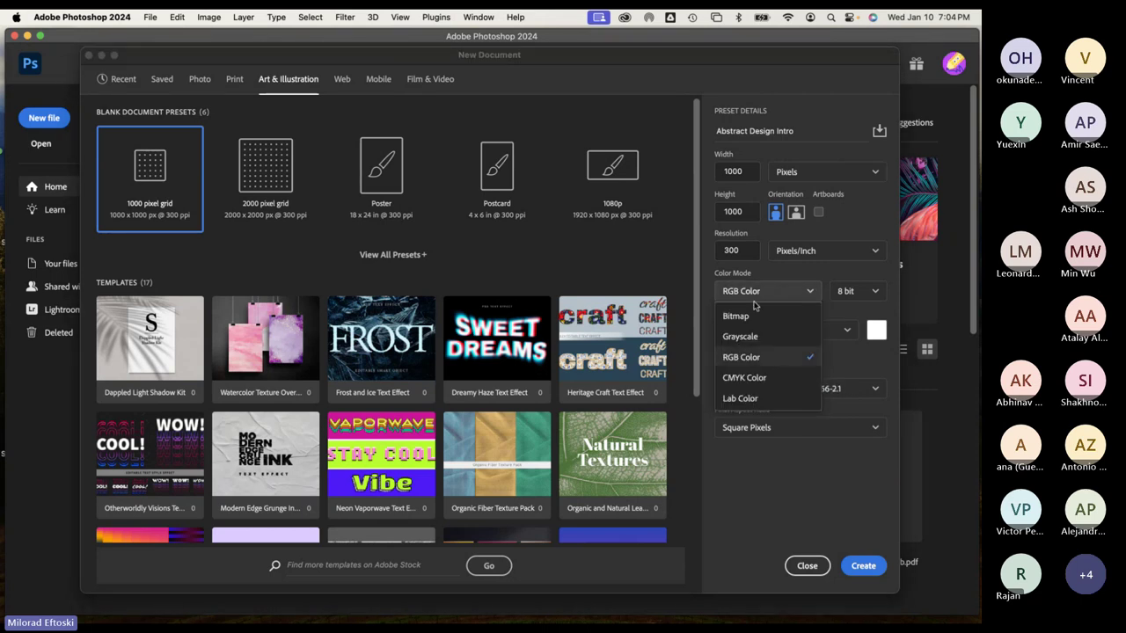
click(768, 359)
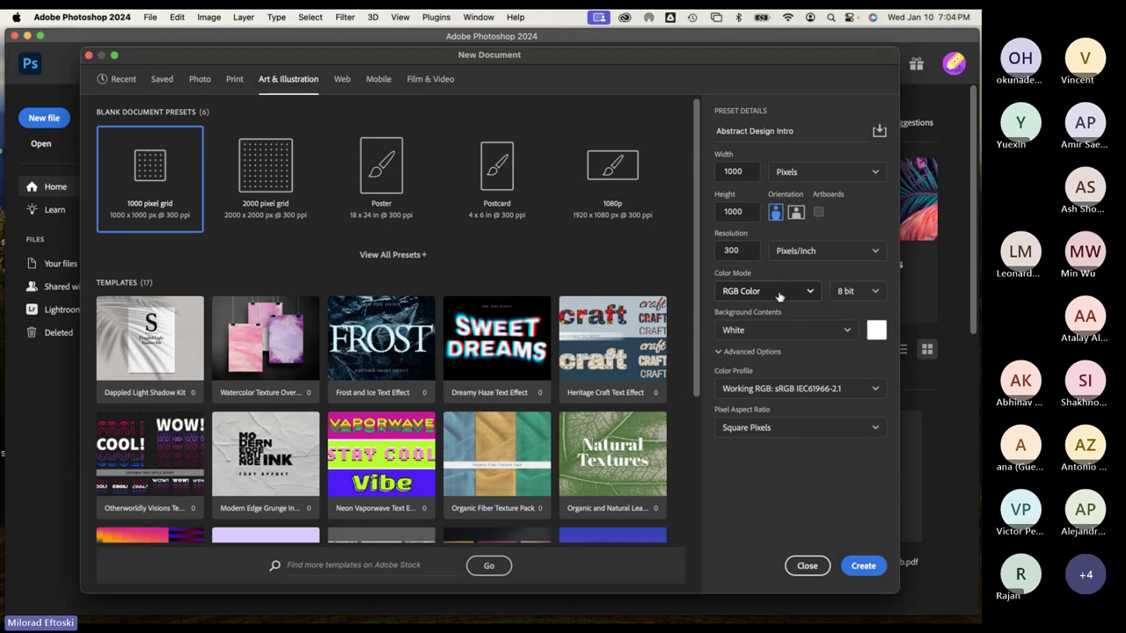
click(820, 330)
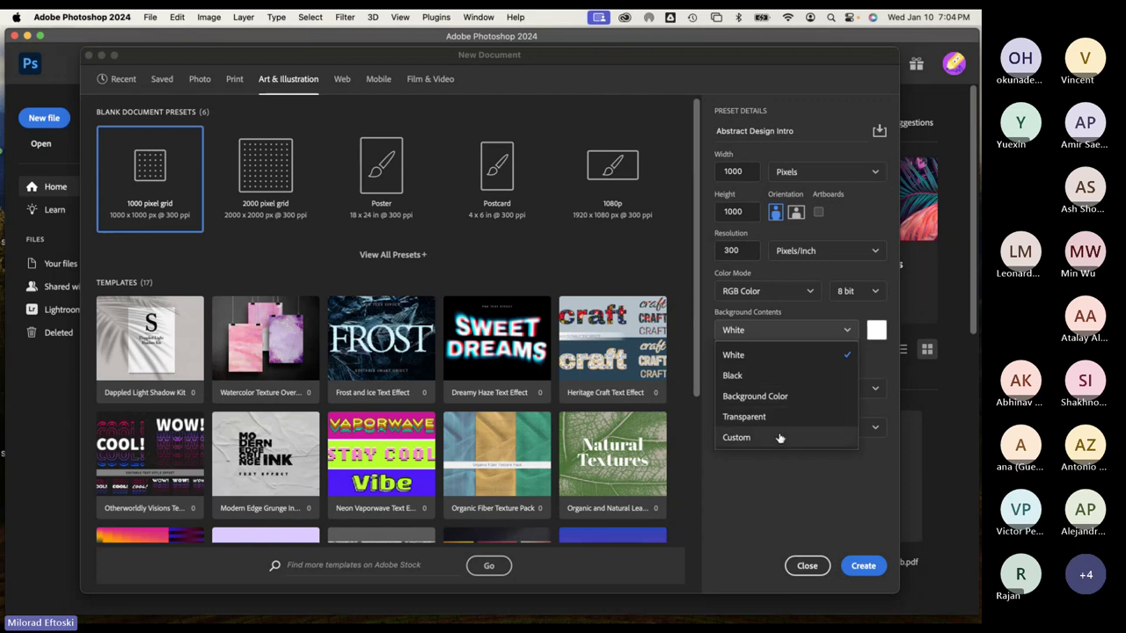
click(790, 355)
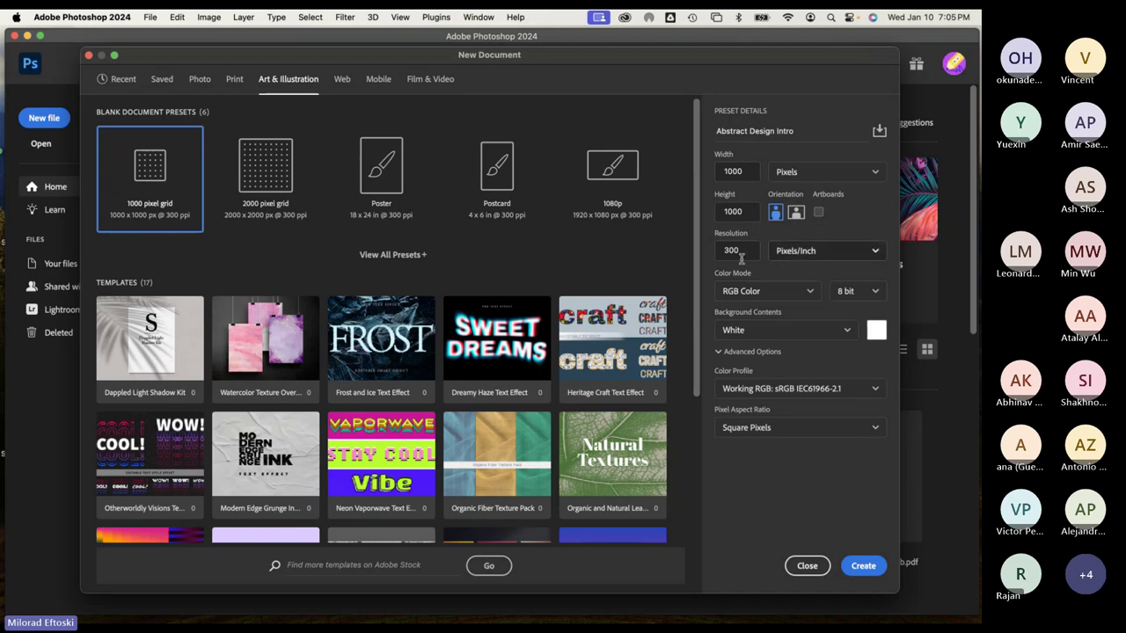
Verify the 1000 px height and width values in the preset details
scroll(650, 316, down, 5)
scroll(528, 334, up, 5)
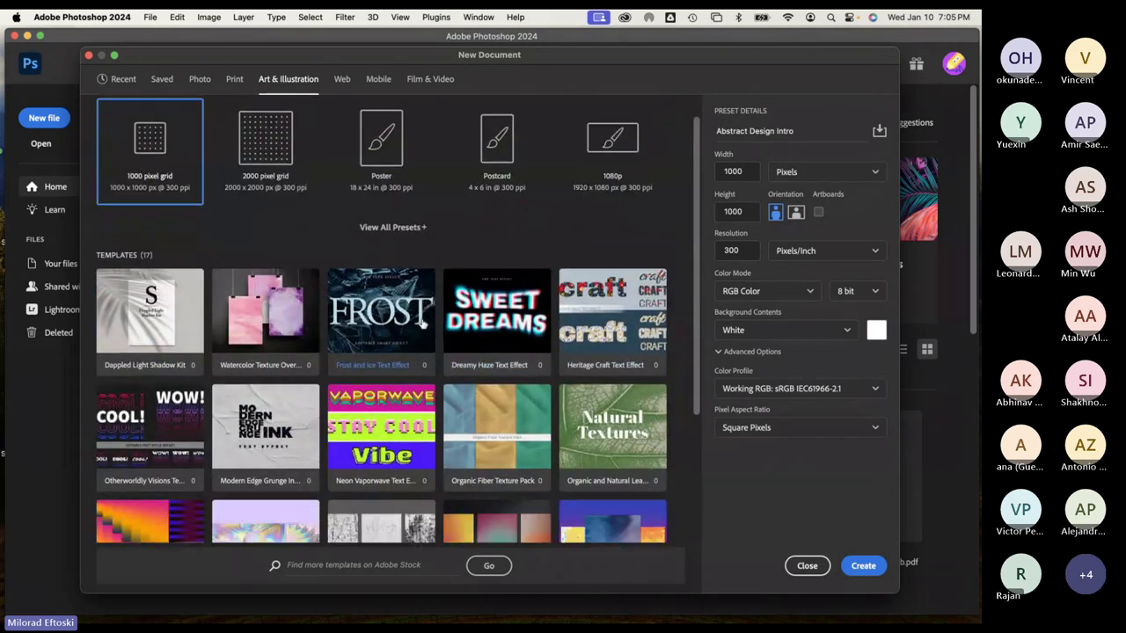
scroll(347, 325, down, 2)
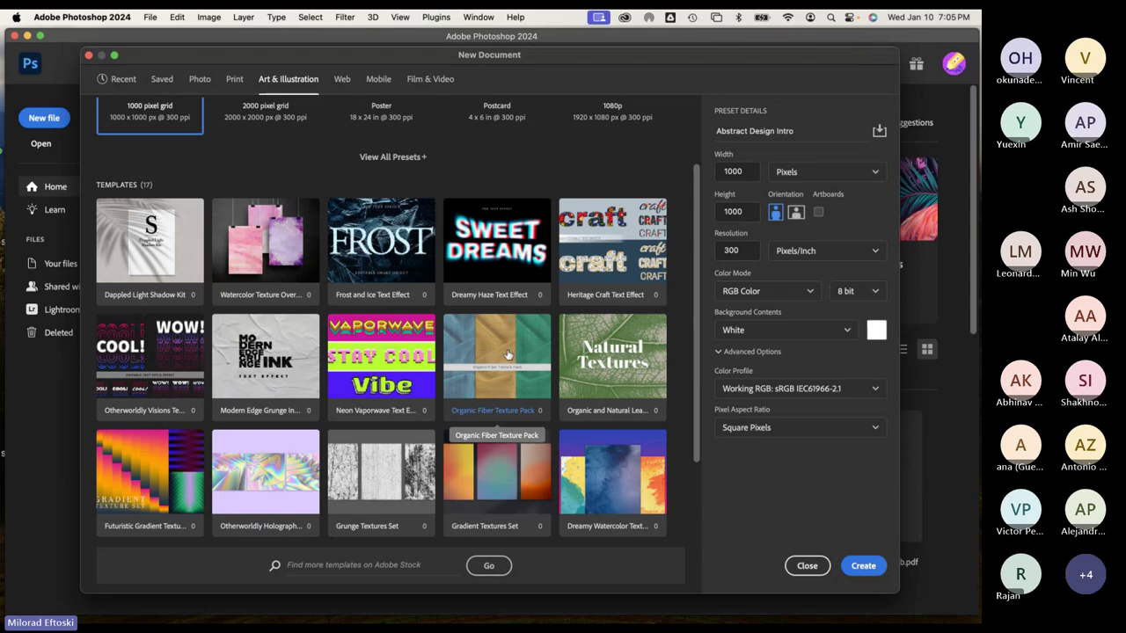
scroll(531, 345, down, 1)
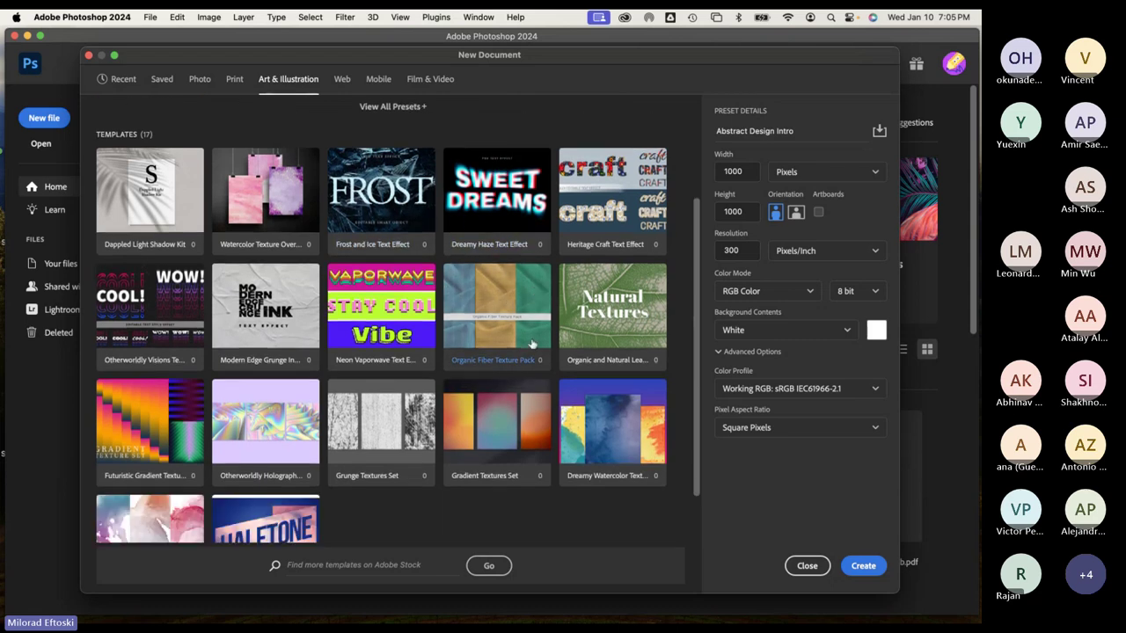
scroll(532, 345, up, 3)
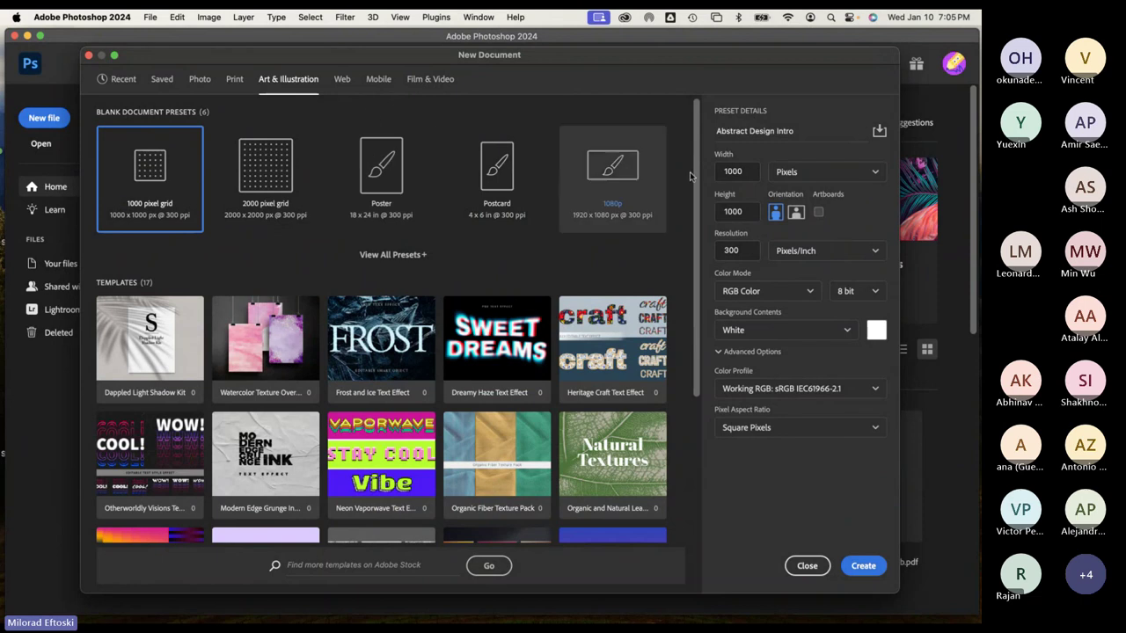
click(746, 211)
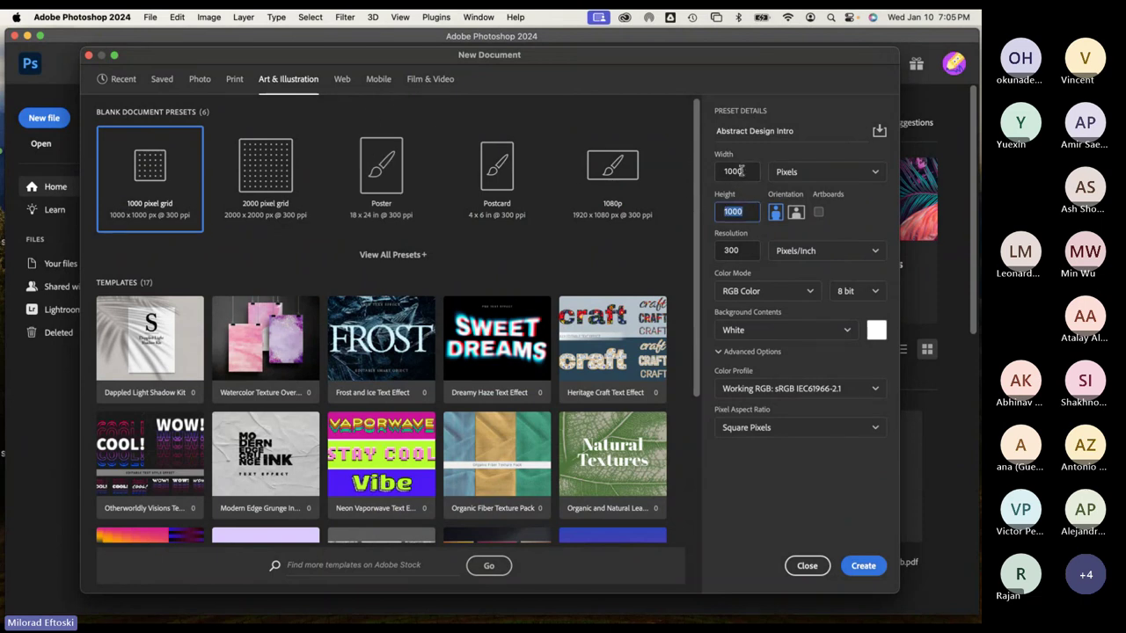
click(742, 171)
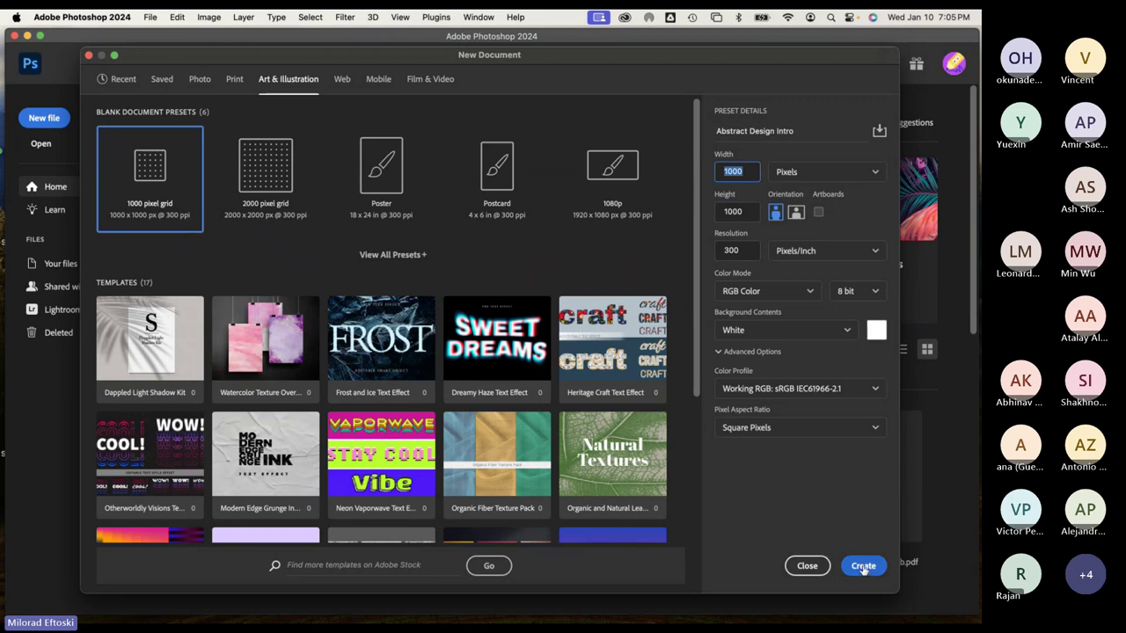
Keep Square Pixels and create the Abstract Design Intro document
click(826, 428)
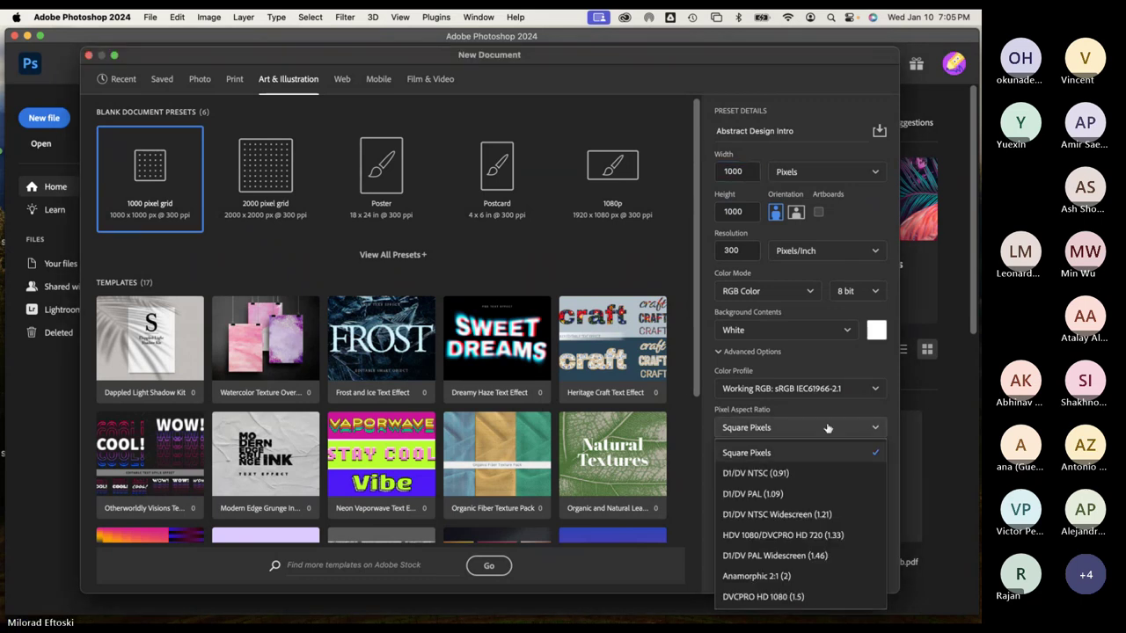
click(827, 428)
click(860, 566)
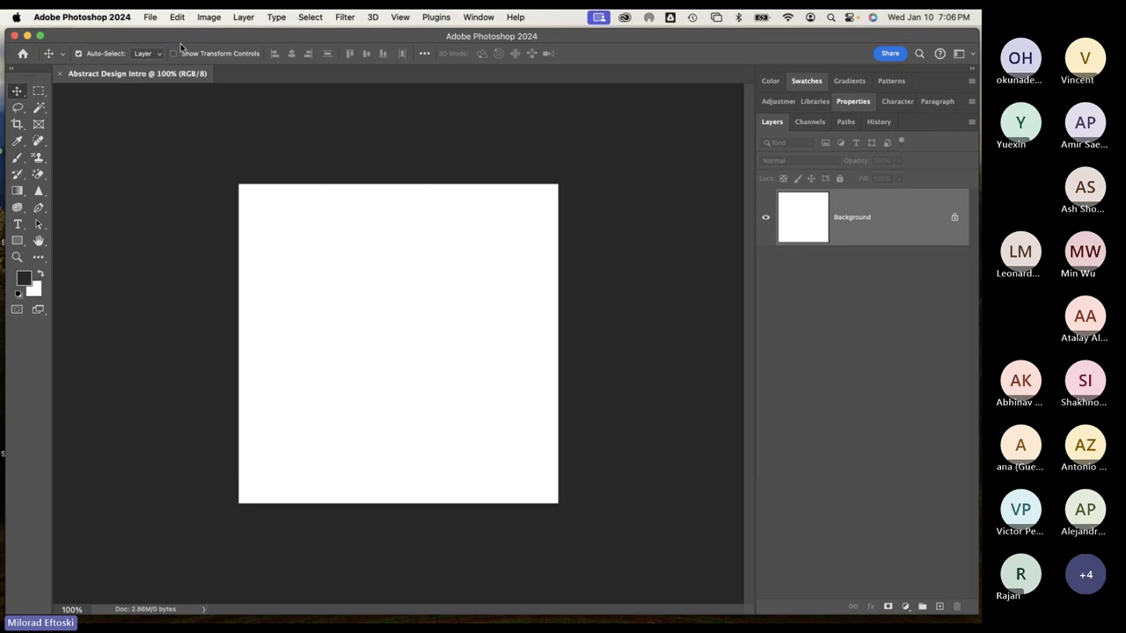
Open the splash artist's Behance profile from the About Photoshop credits
click(84, 17)
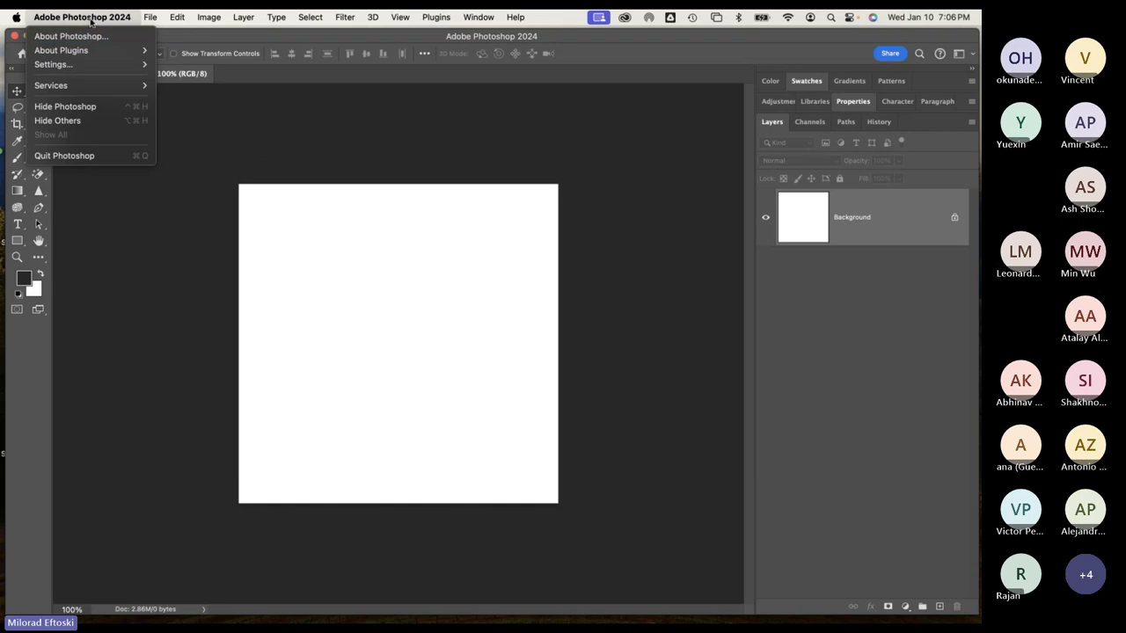
click(84, 36)
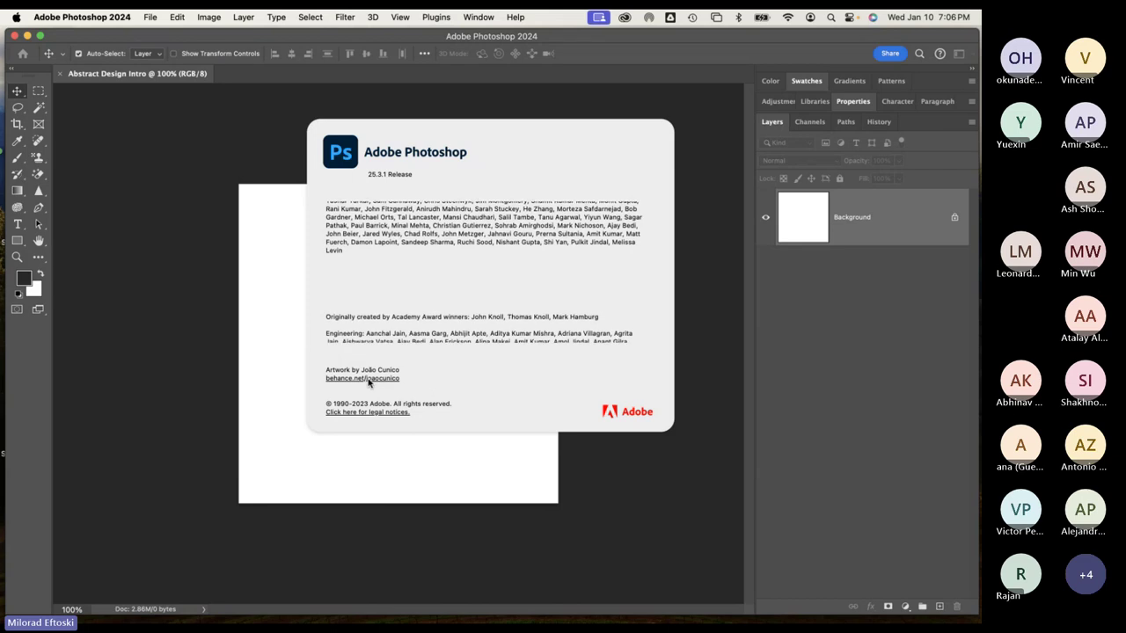
click(368, 378)
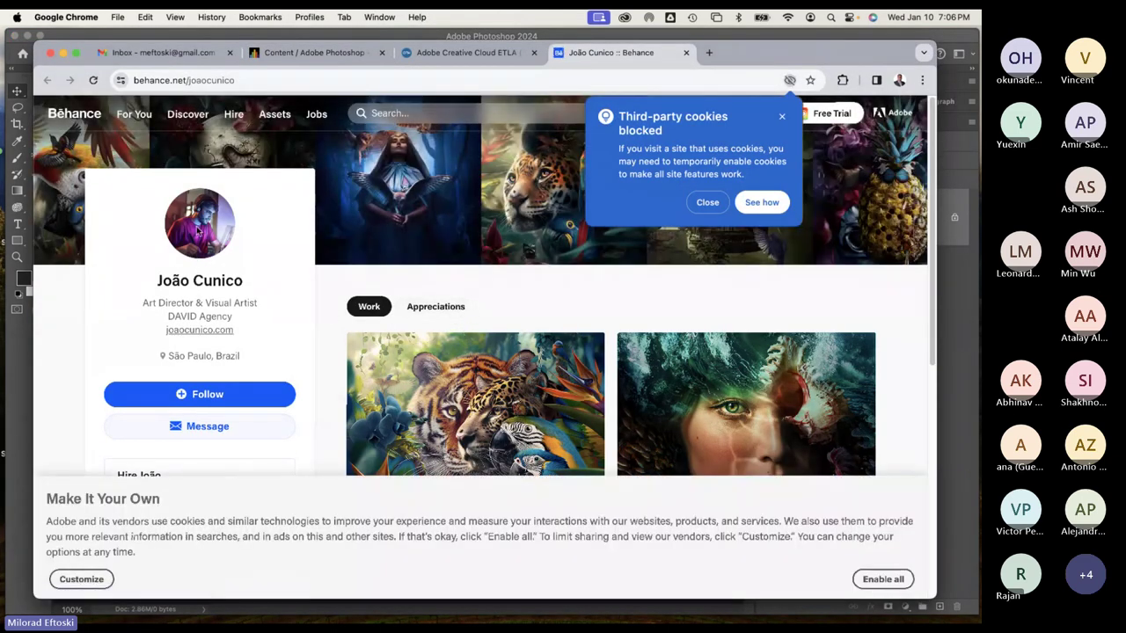
Dismiss the third-party cookies notice on the Behance page
scroll(462, 404, down, 1)
scroll(462, 405, down, 5)
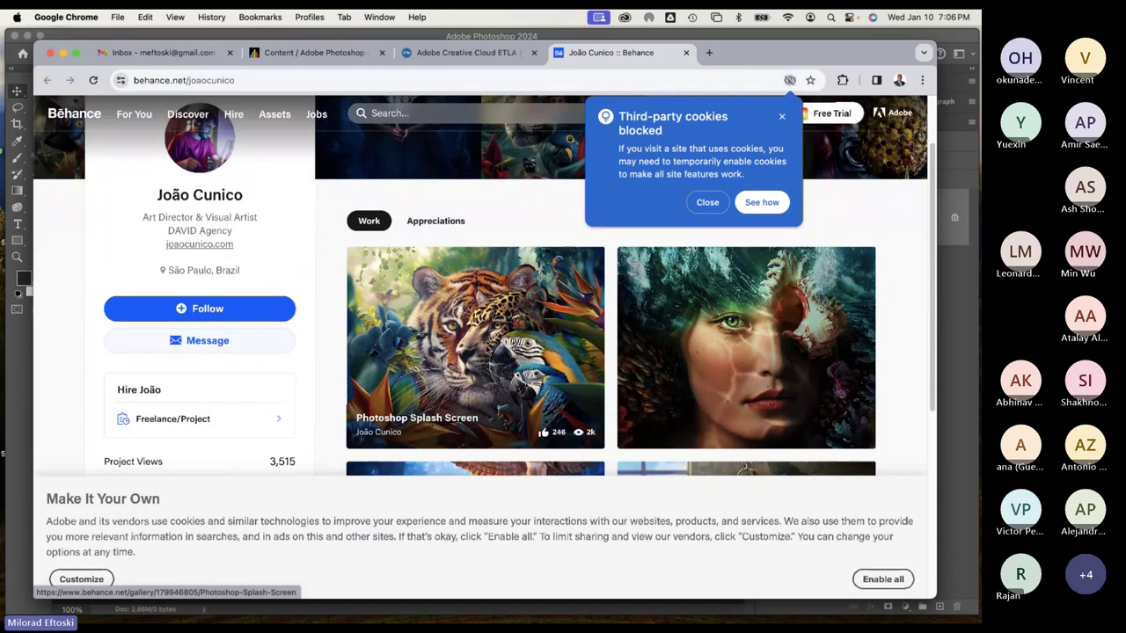
scroll(703, 347, down, 3)
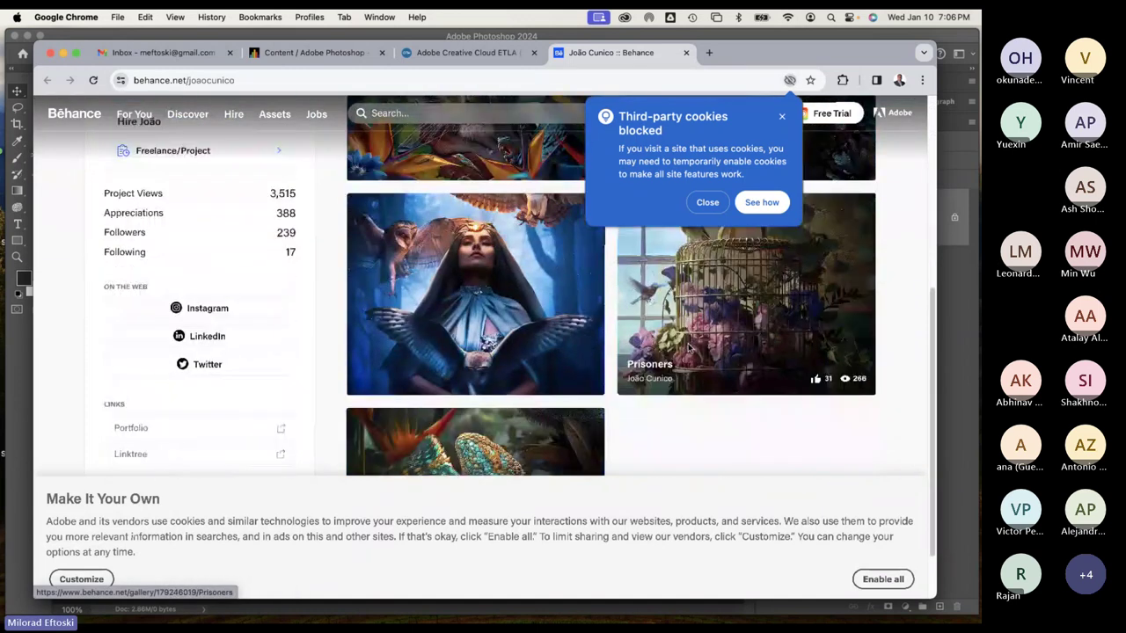
scroll(665, 360, up, 2)
scroll(644, 365, up, 8)
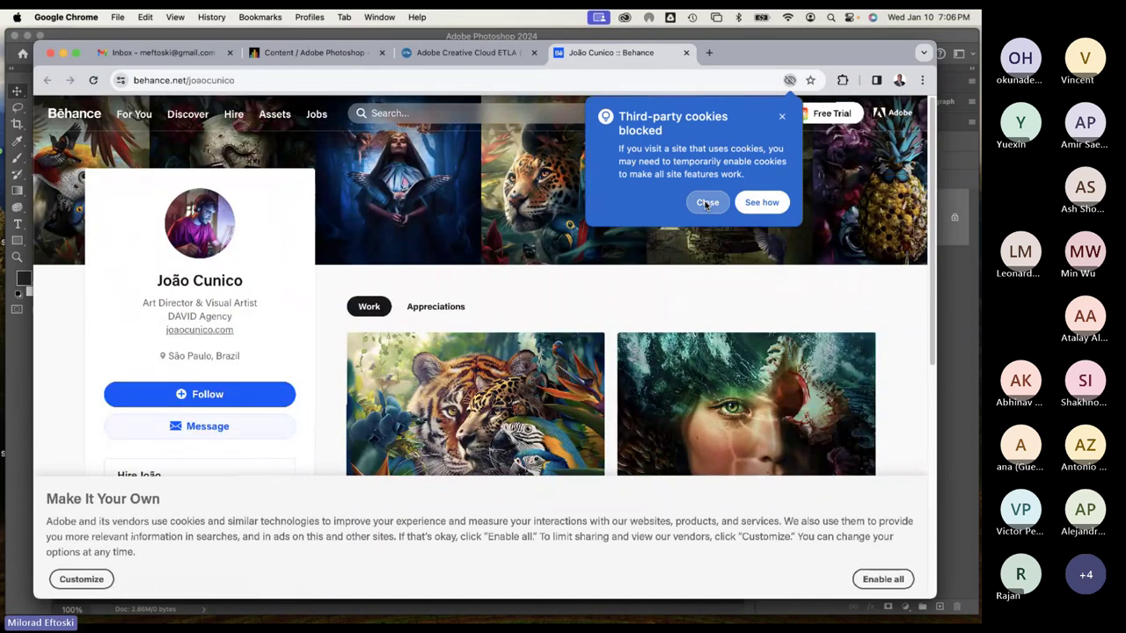
click(708, 203)
Open the Photoshop Splash Screen project and view its artwork full size in the lightbox
scroll(668, 314, down, 3)
scroll(636, 314, up, 3)
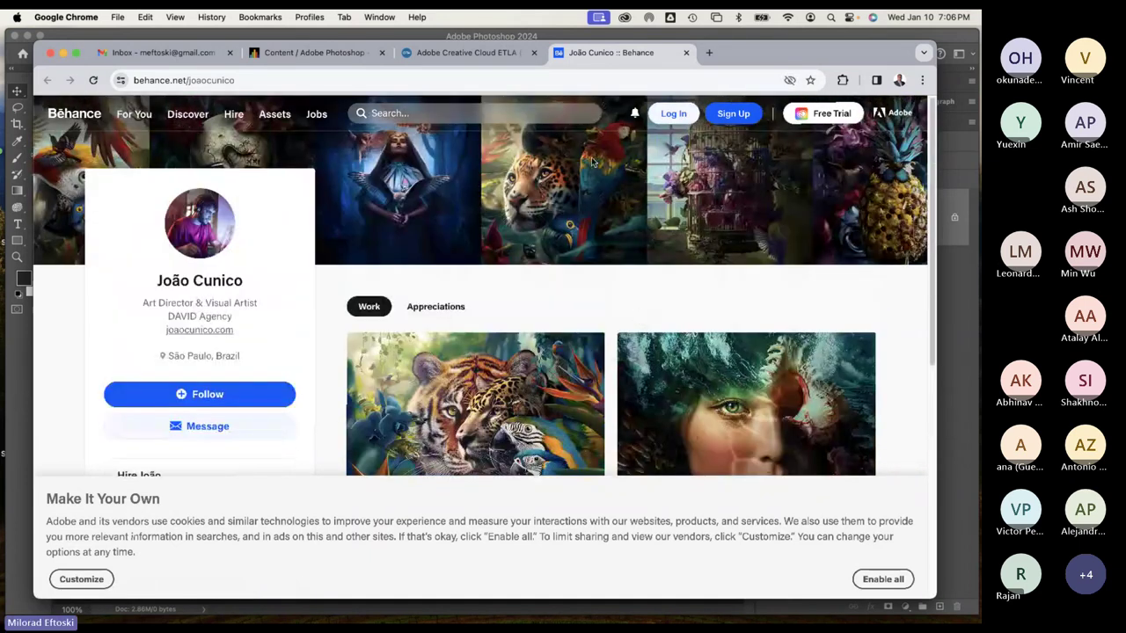
scroll(490, 187, down, 5)
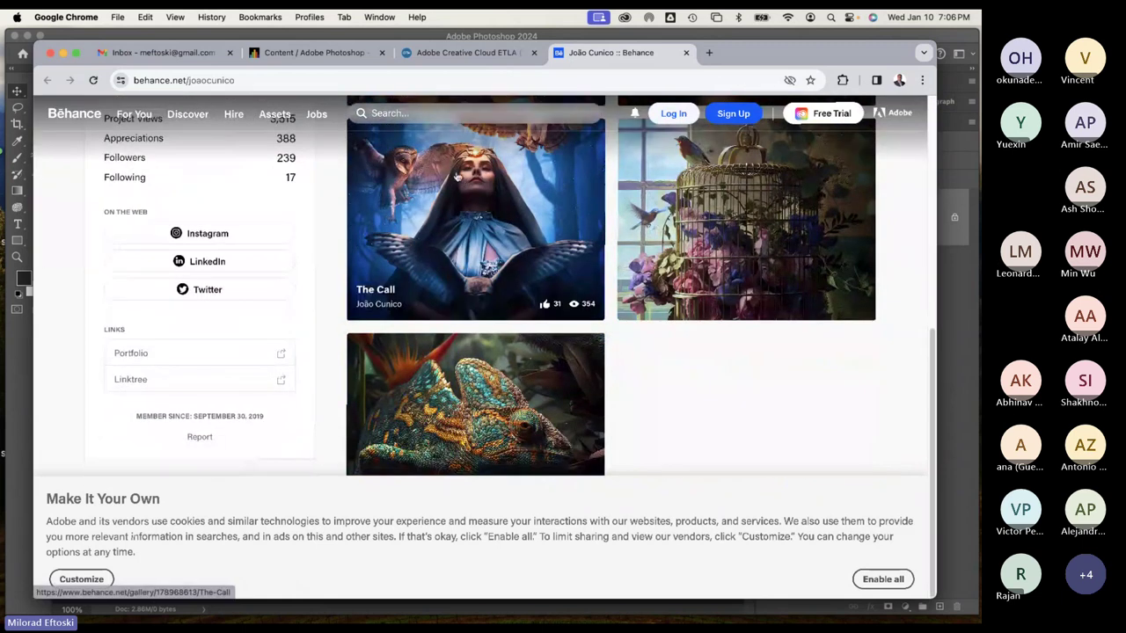
scroll(488, 187, up, 8)
scroll(483, 261, down, 3)
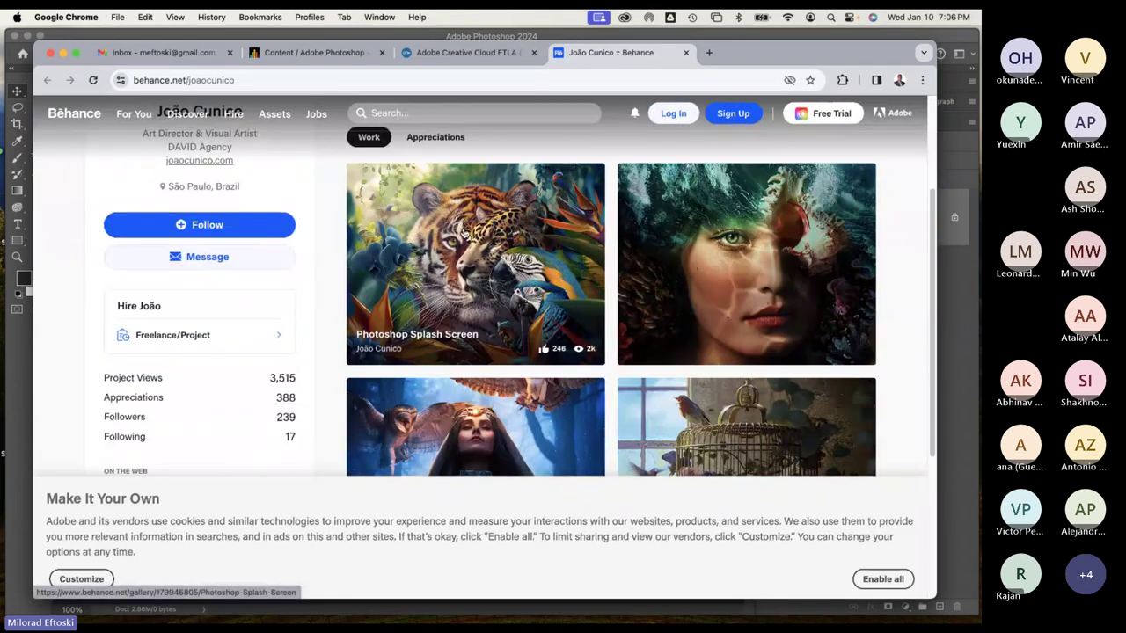
click(429, 238)
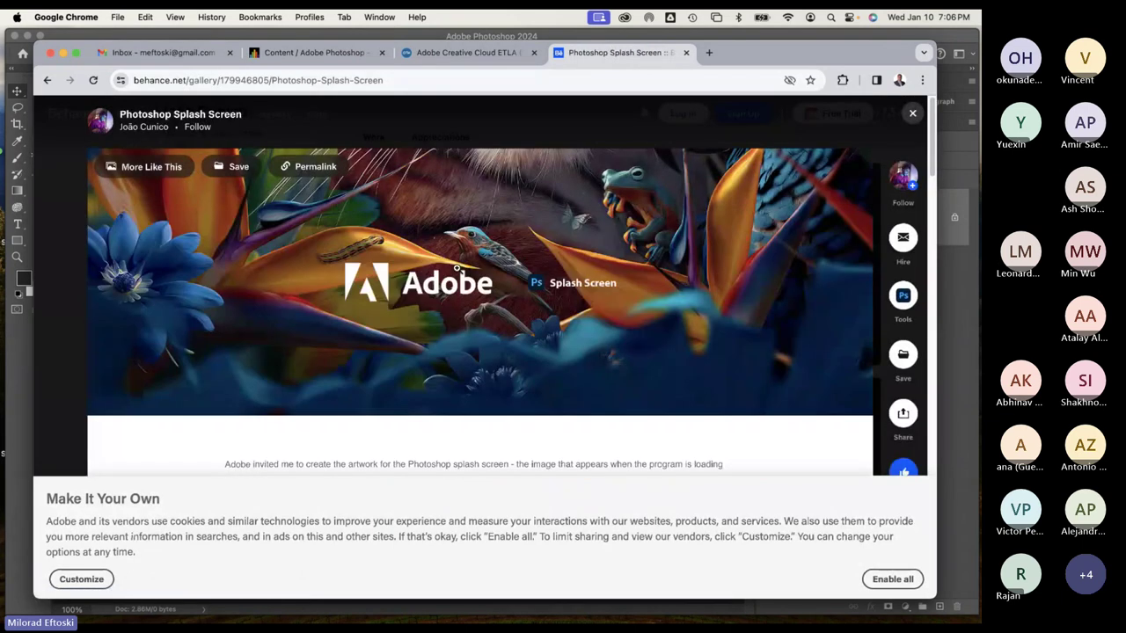
scroll(597, 326, down, 3)
scroll(597, 326, down, 5)
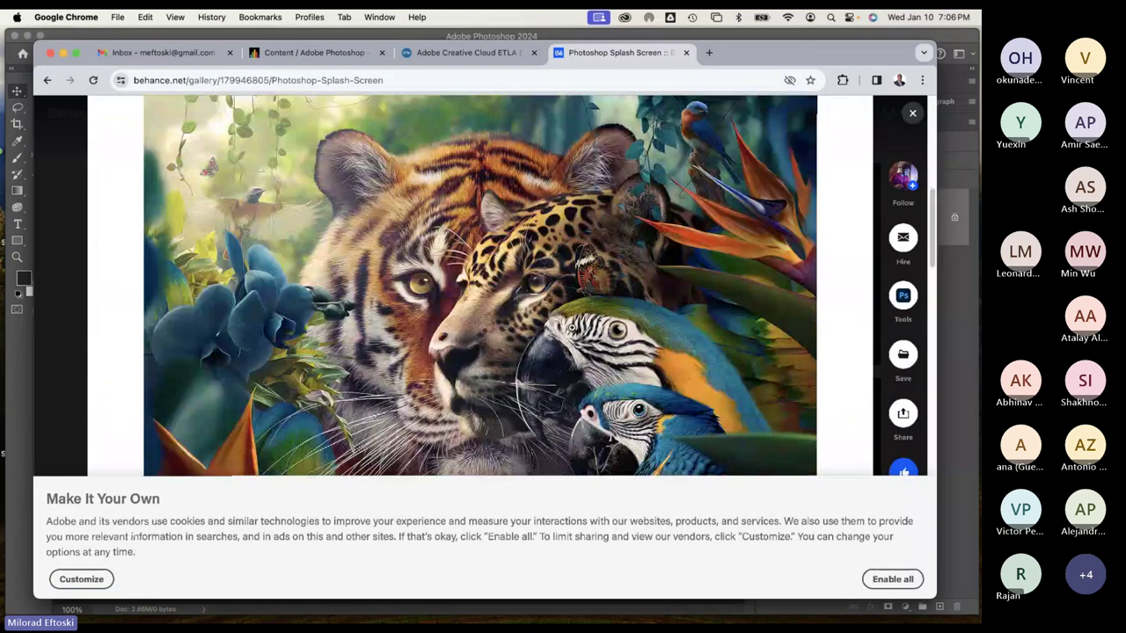
click(488, 256)
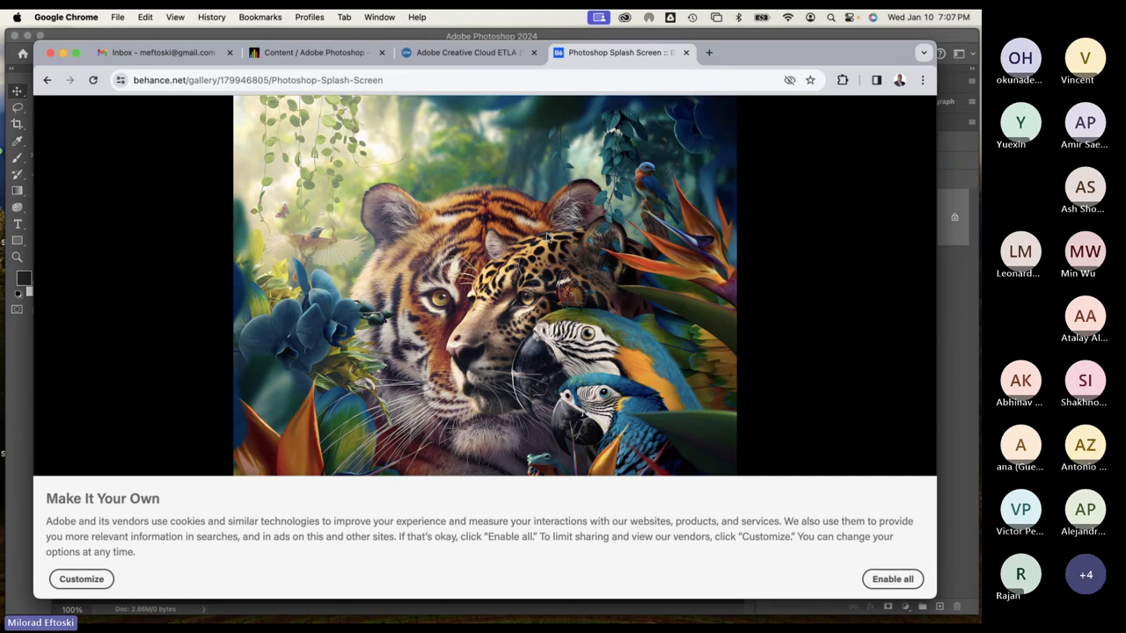
Close the splash-screen page, minimize Chrome and bring Photoshop back to the front
click(685, 53)
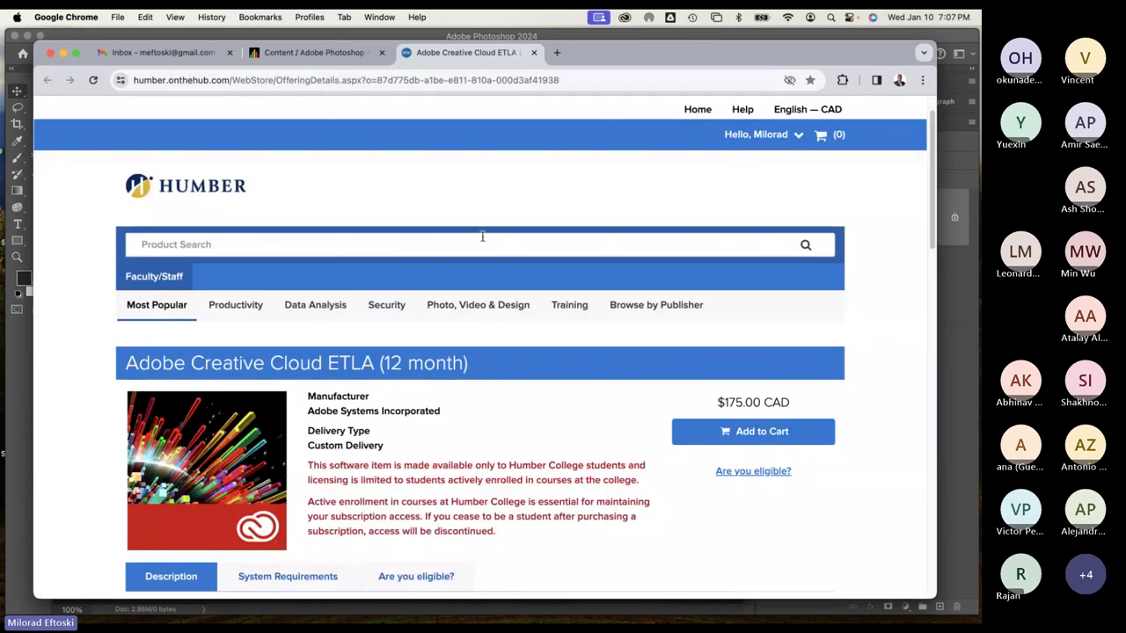
click(62, 53)
click(299, 129)
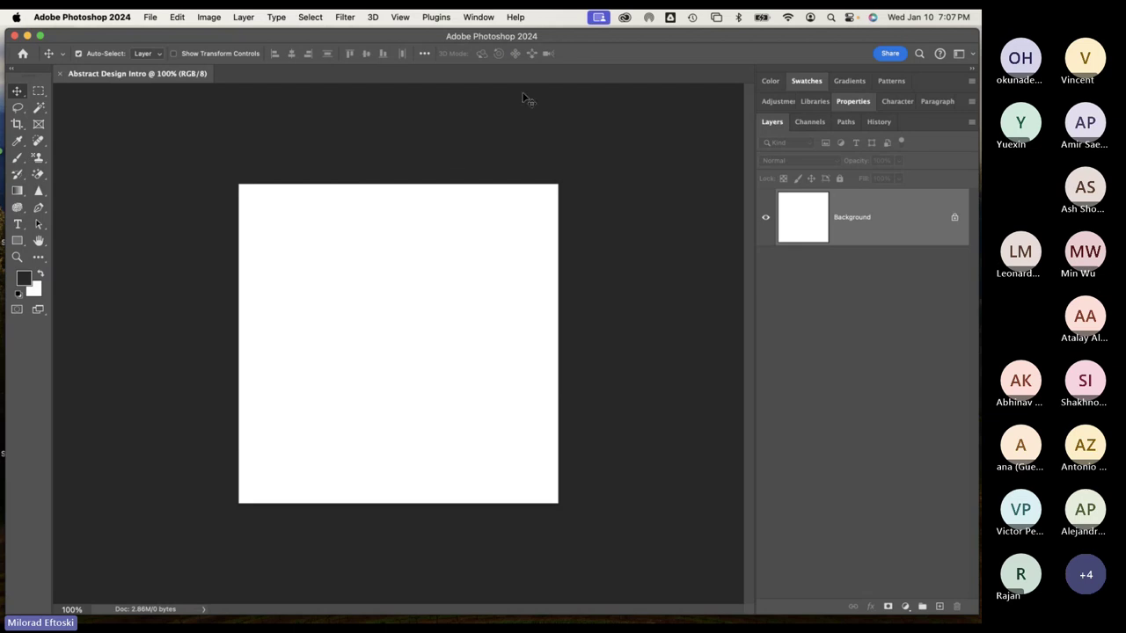
Pick Essentials (Default) from the Window > Workspace menu to reset the panel layout
click(476, 17)
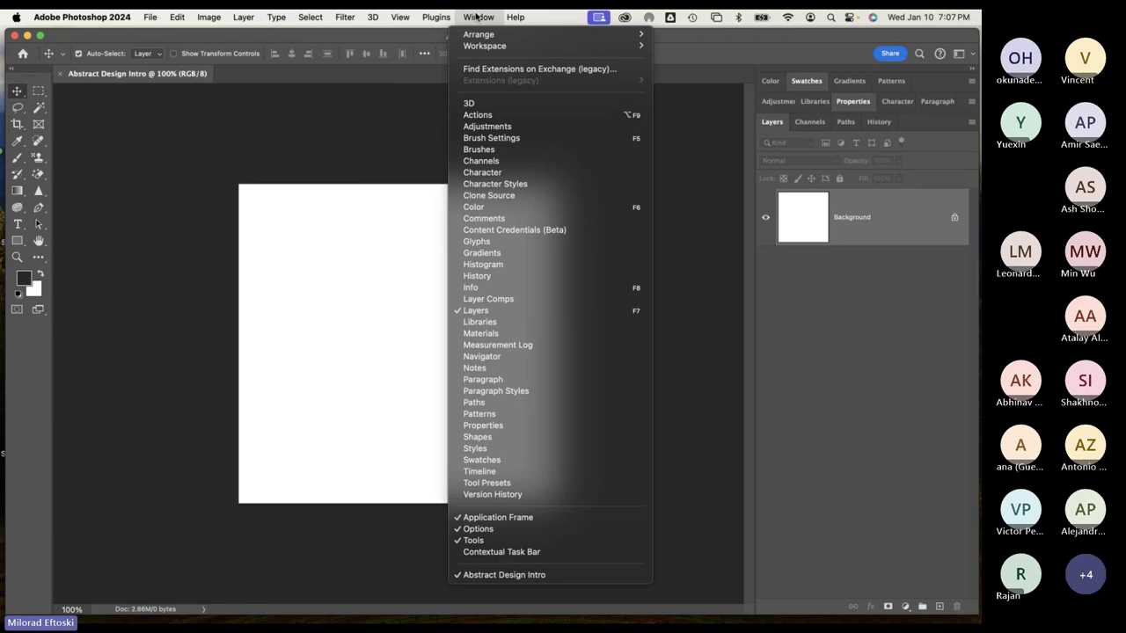
mouse_move(500, 47)
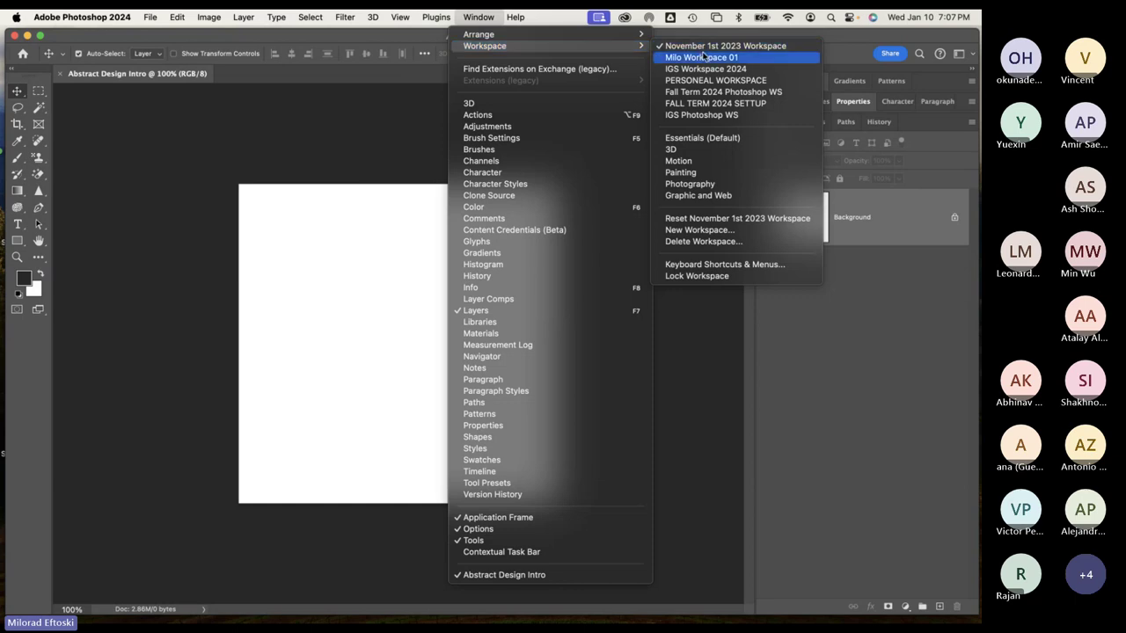
click(728, 141)
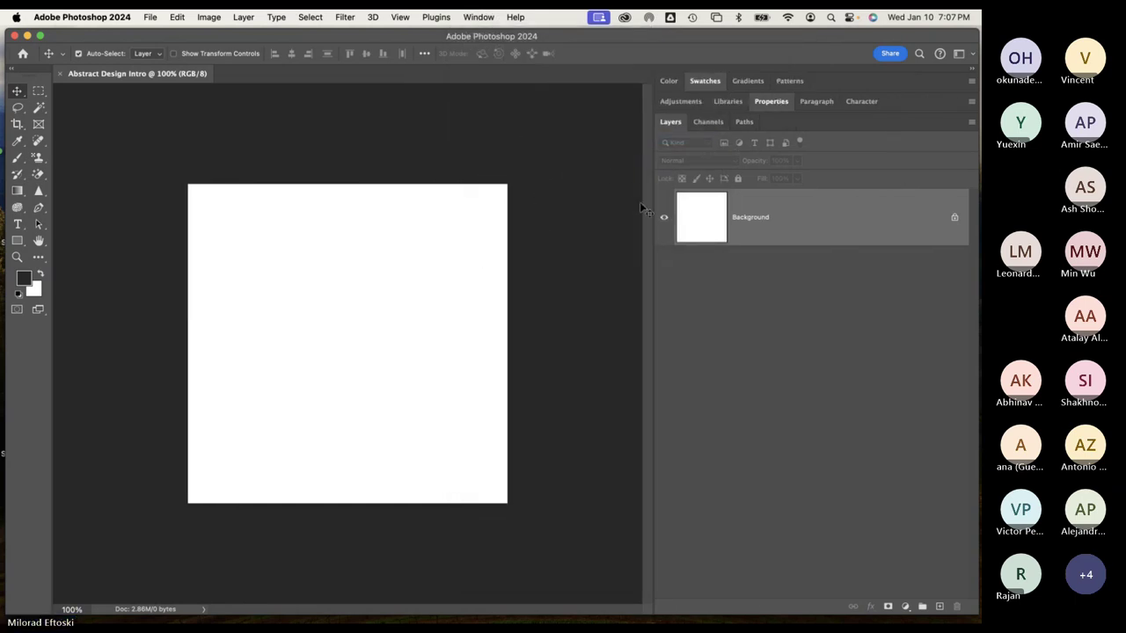
Narrow the panel dock and browse the Properties, Adjustments, Swatches and Libraries panels
drag(655, 196, 783, 195)
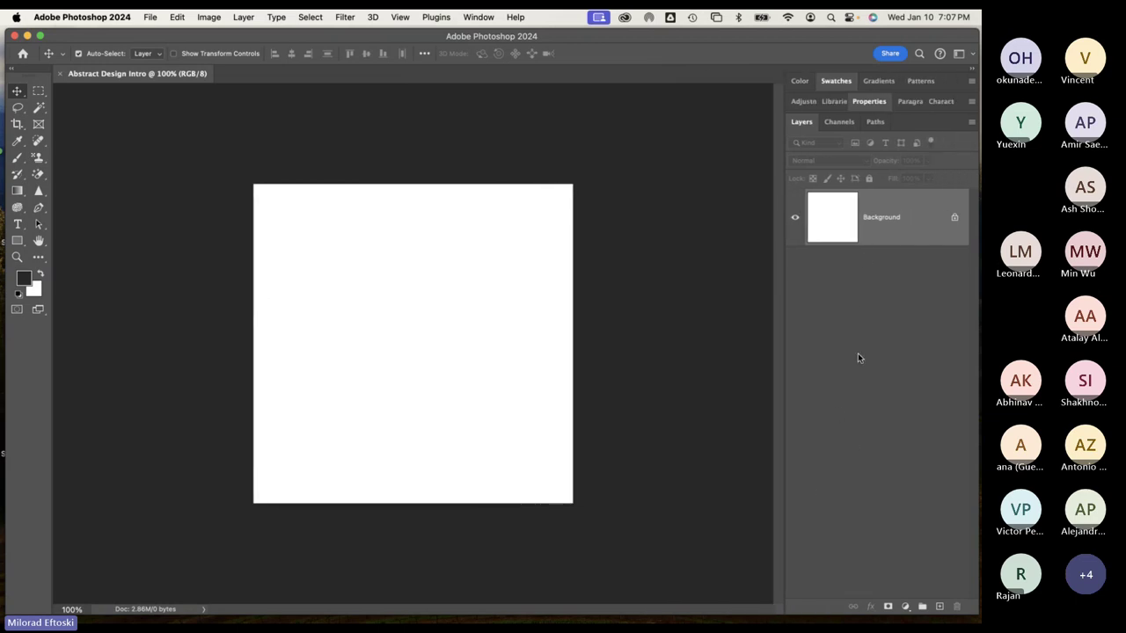
click(874, 104)
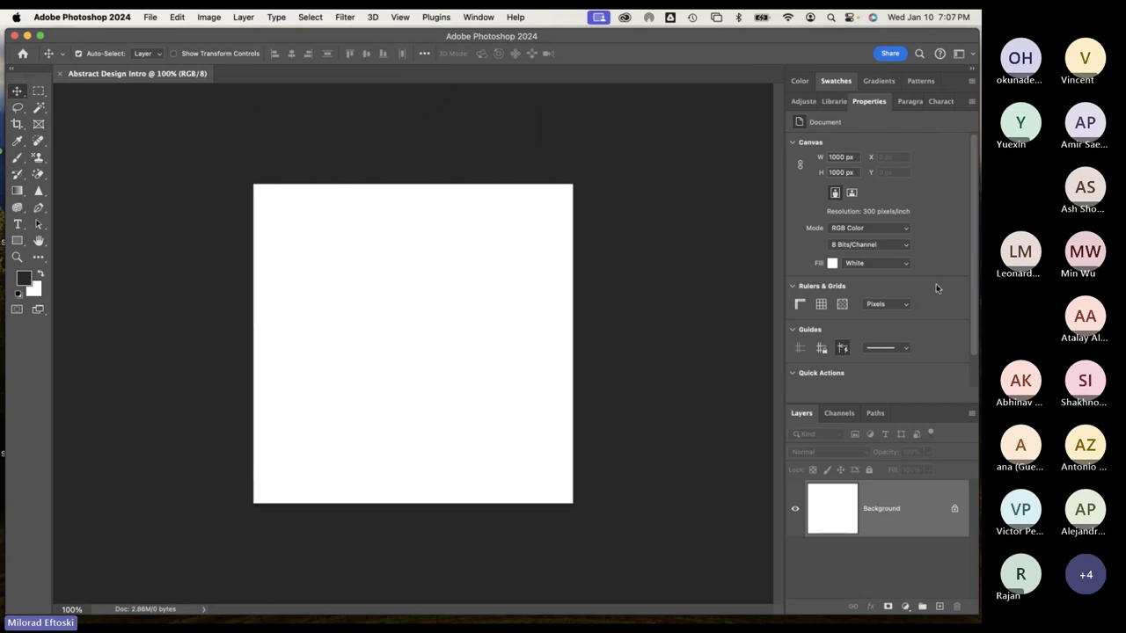
click(803, 102)
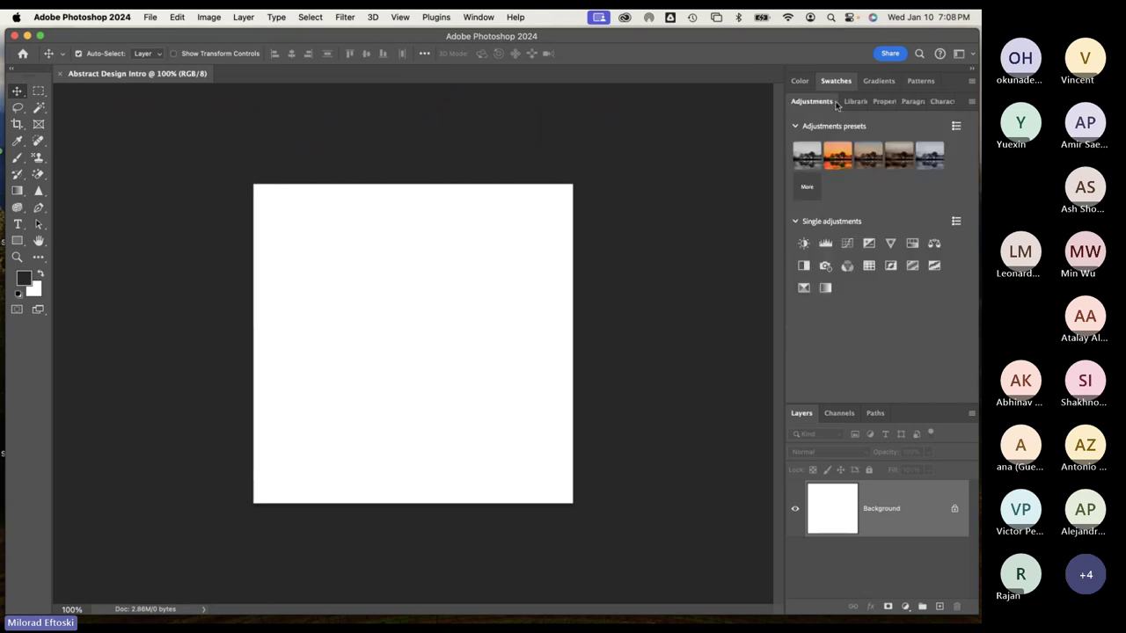
click(836, 81)
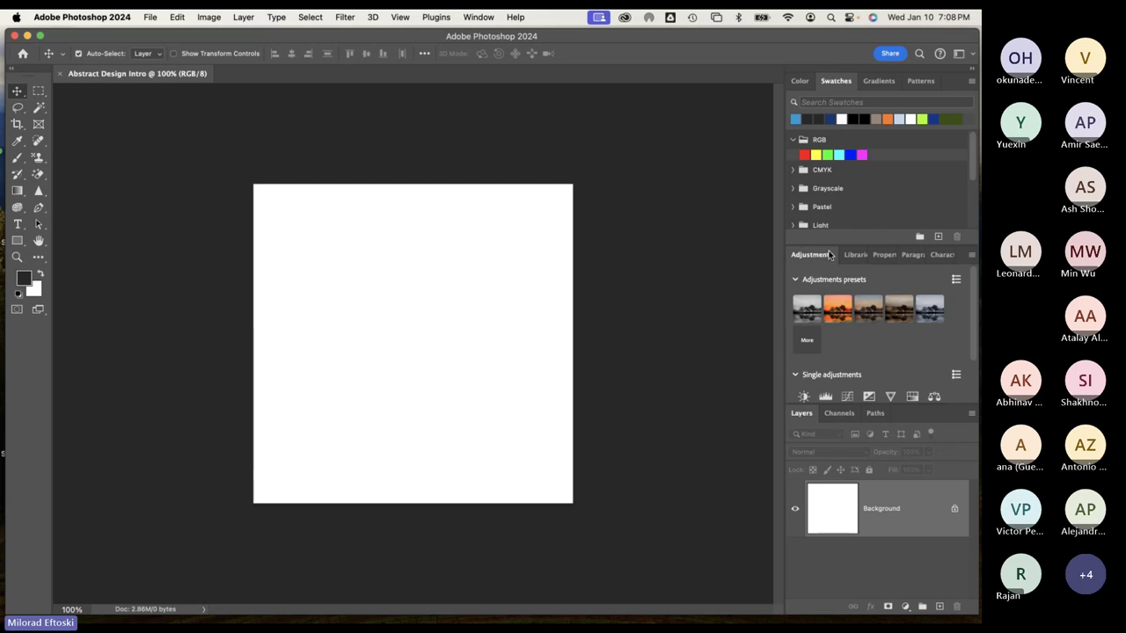
click(855, 256)
Collapse the Adjustments panel and the Swatches panel group, leaving Layers expanded
click(812, 257)
click(817, 257)
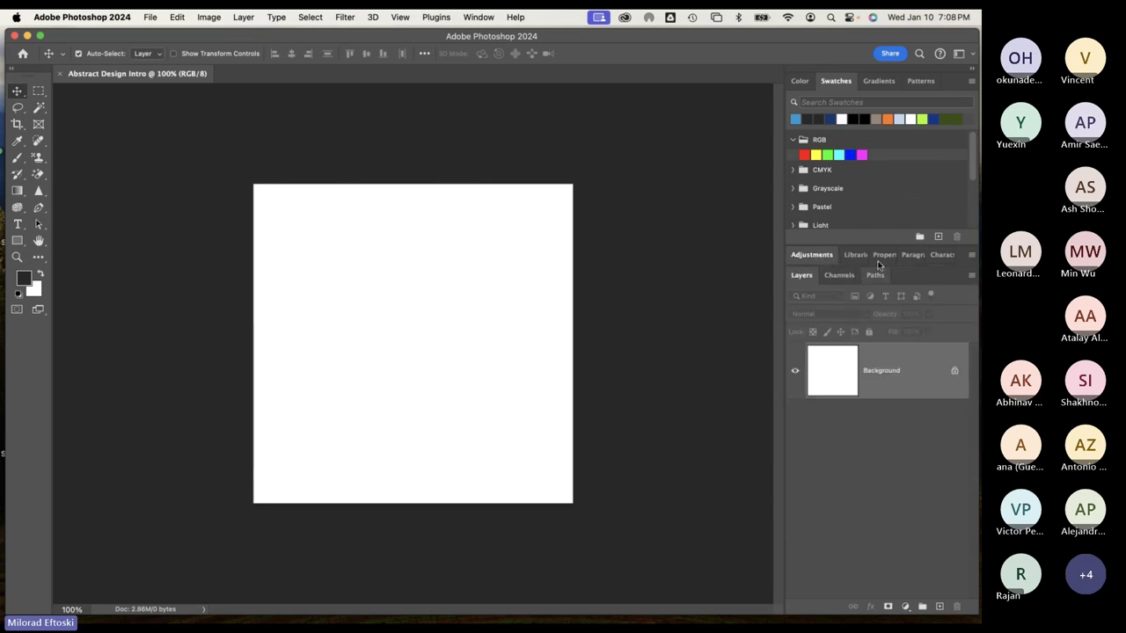
click(825, 257)
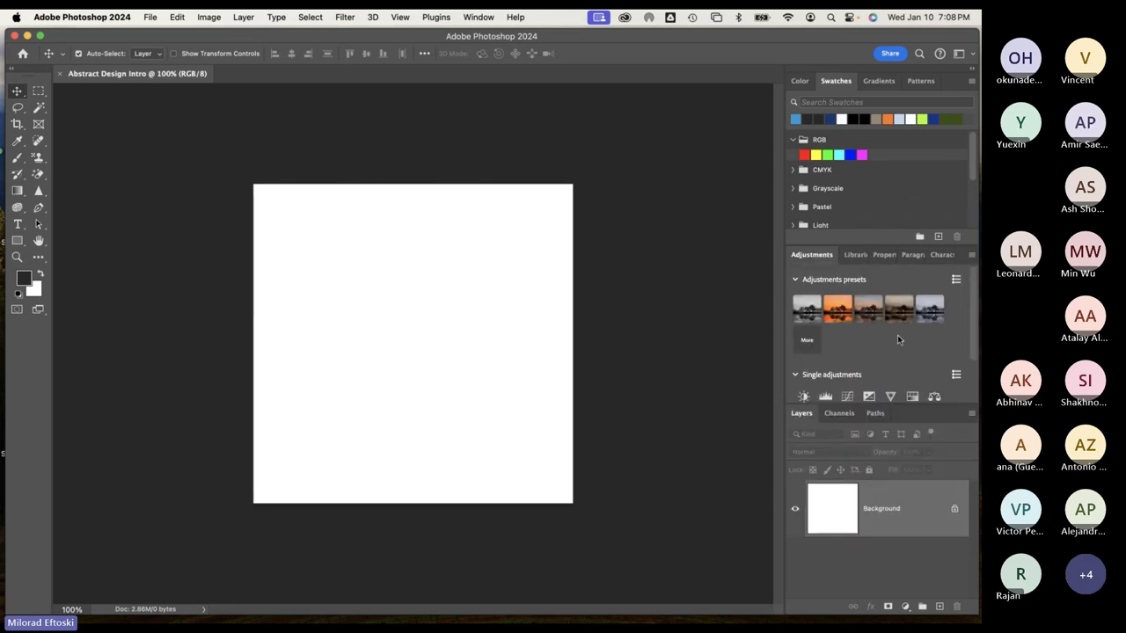
click(820, 256)
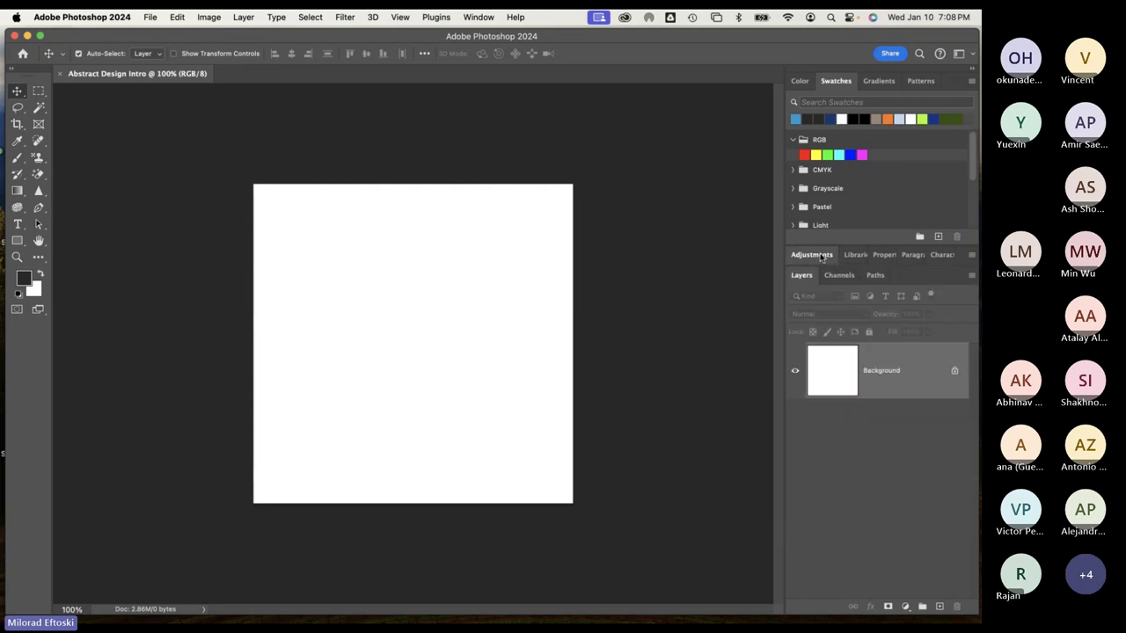
click(837, 81)
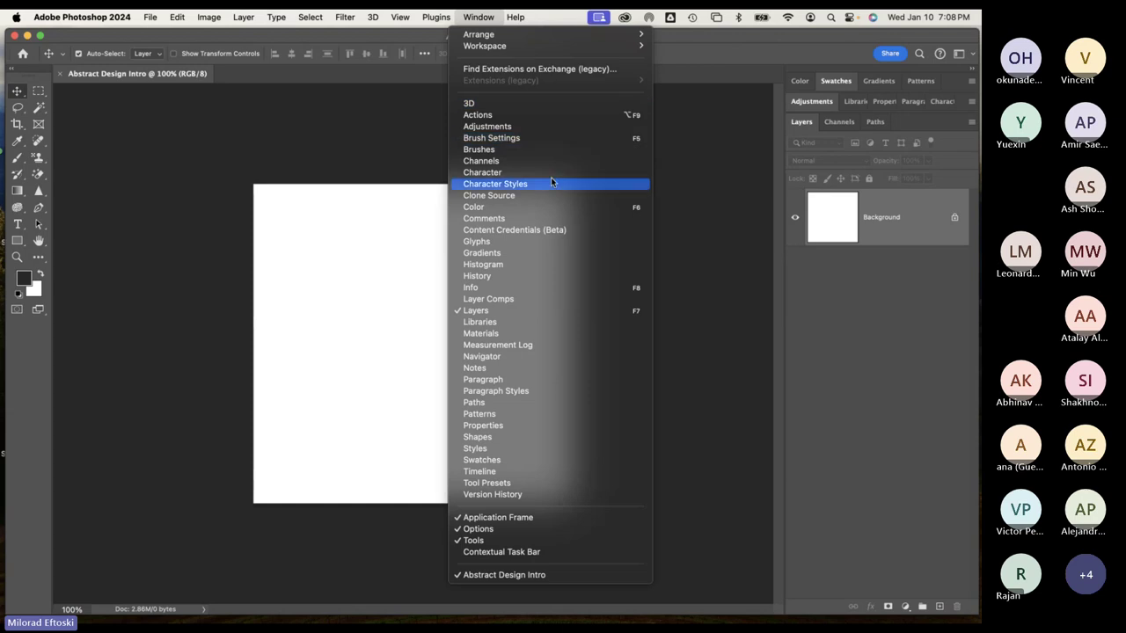
Dismiss the workspace list unchanged and switch the Tools panel to a single column
mouse_move(521, 51)
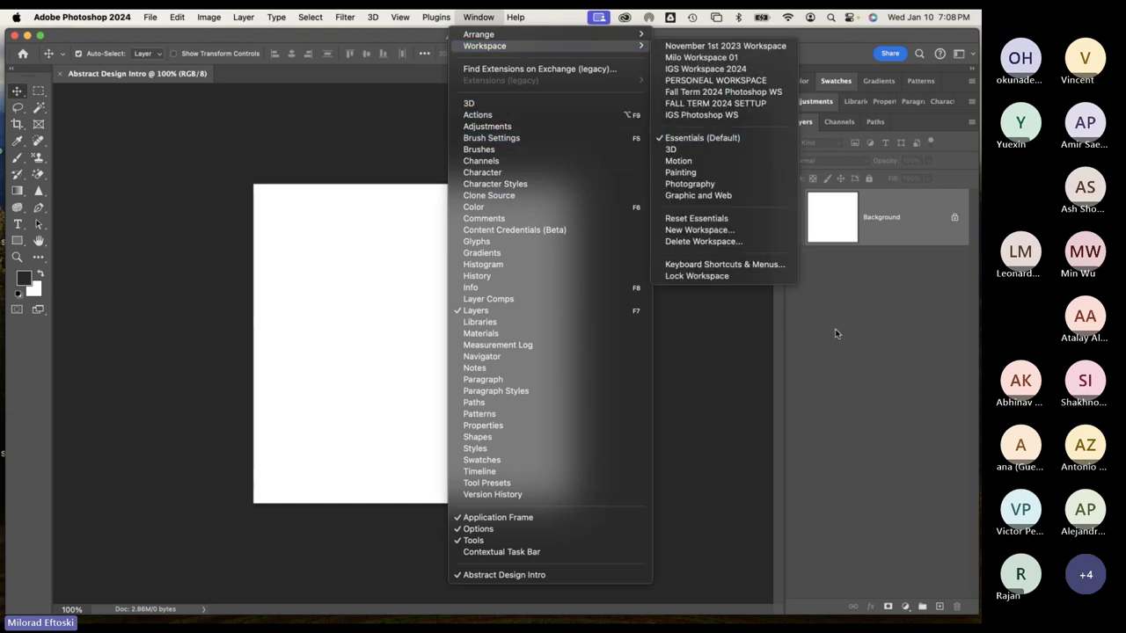
click(775, 218)
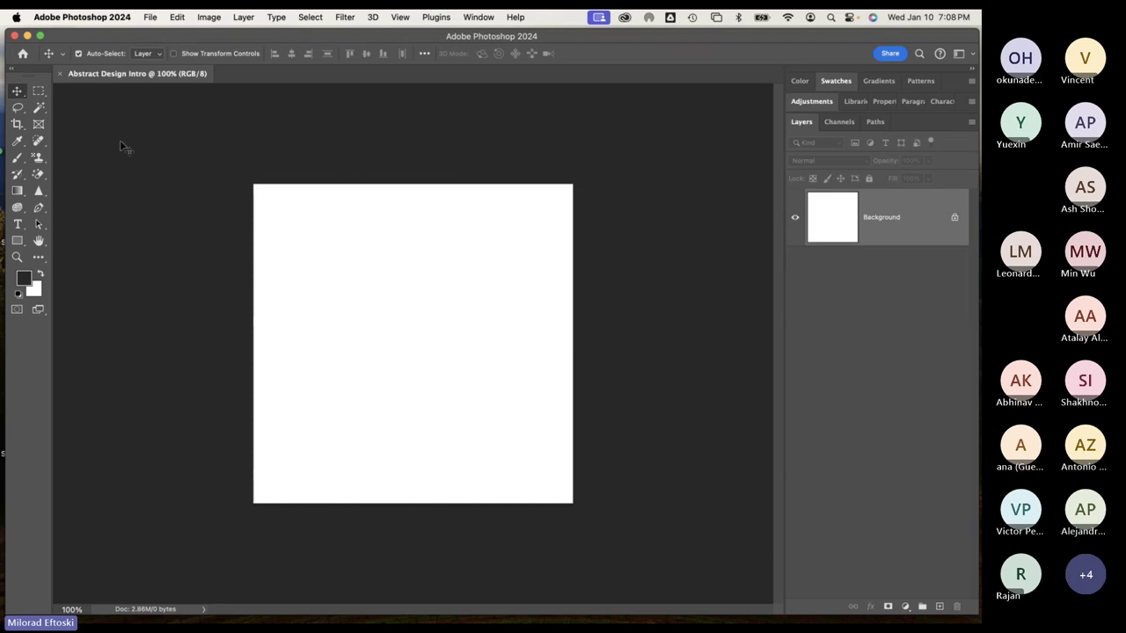
click(12, 69)
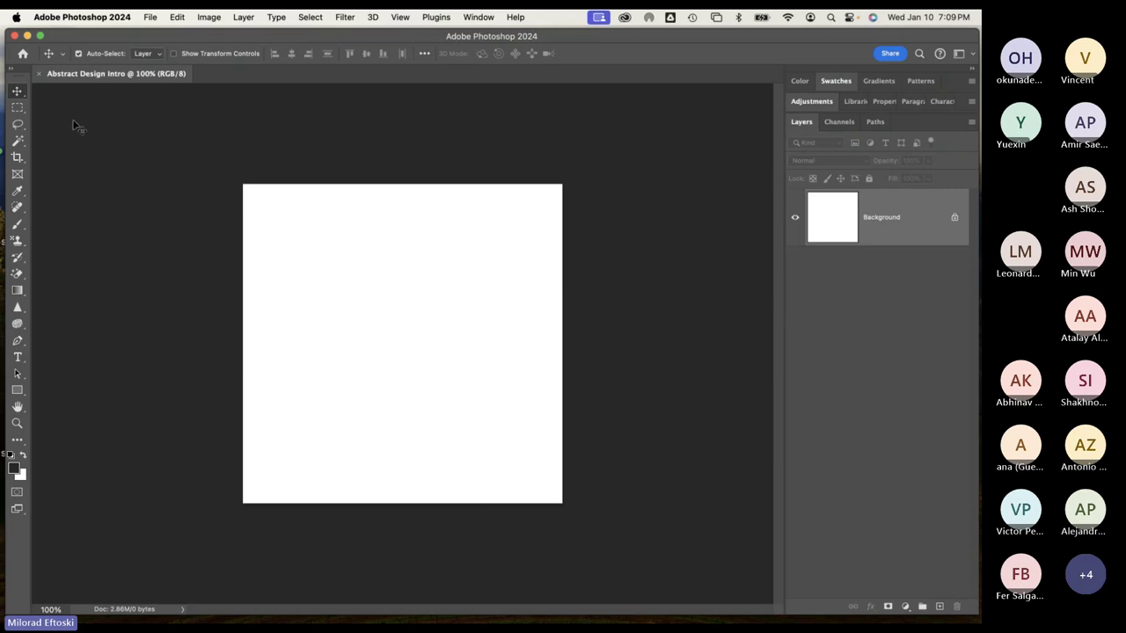
Return the Tools panel to two columns and swap colours twice, keeping black as foreground
click(12, 69)
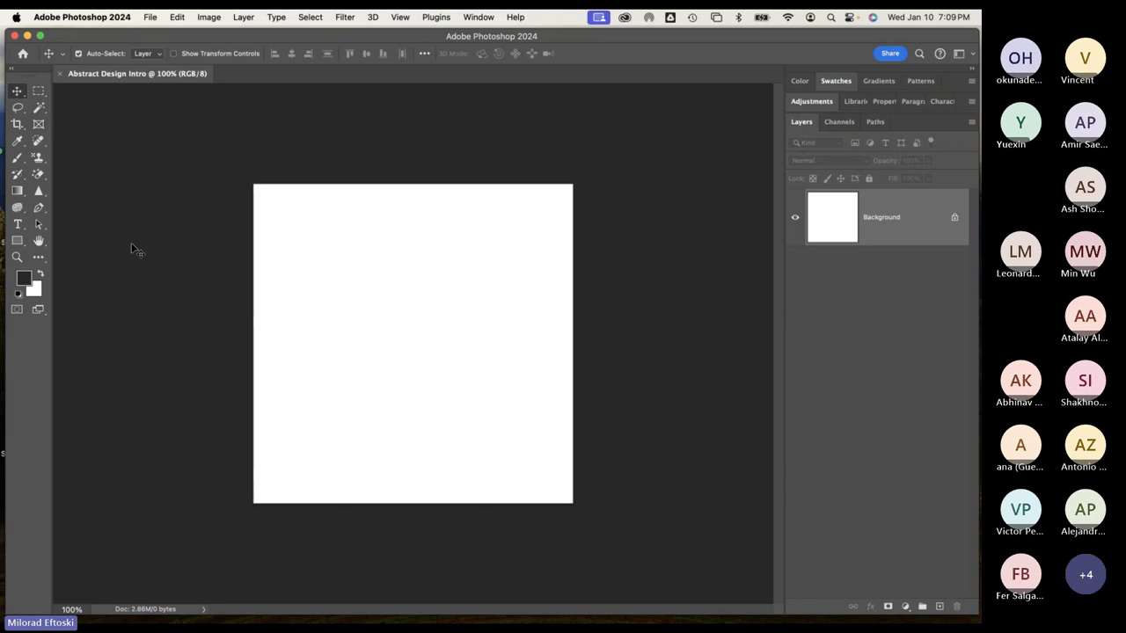
click(41, 274)
click(41, 274)
Cycle through the screen modes with F and Shift+F, ending in Standard Screen Mode
key(f)
key(f)
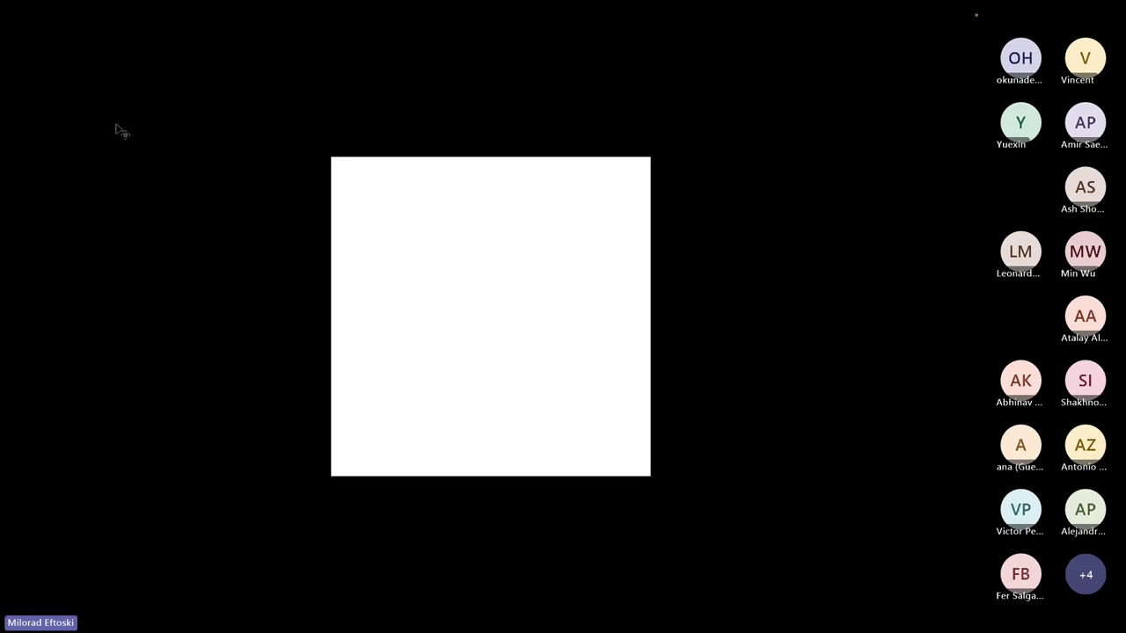
key(f)
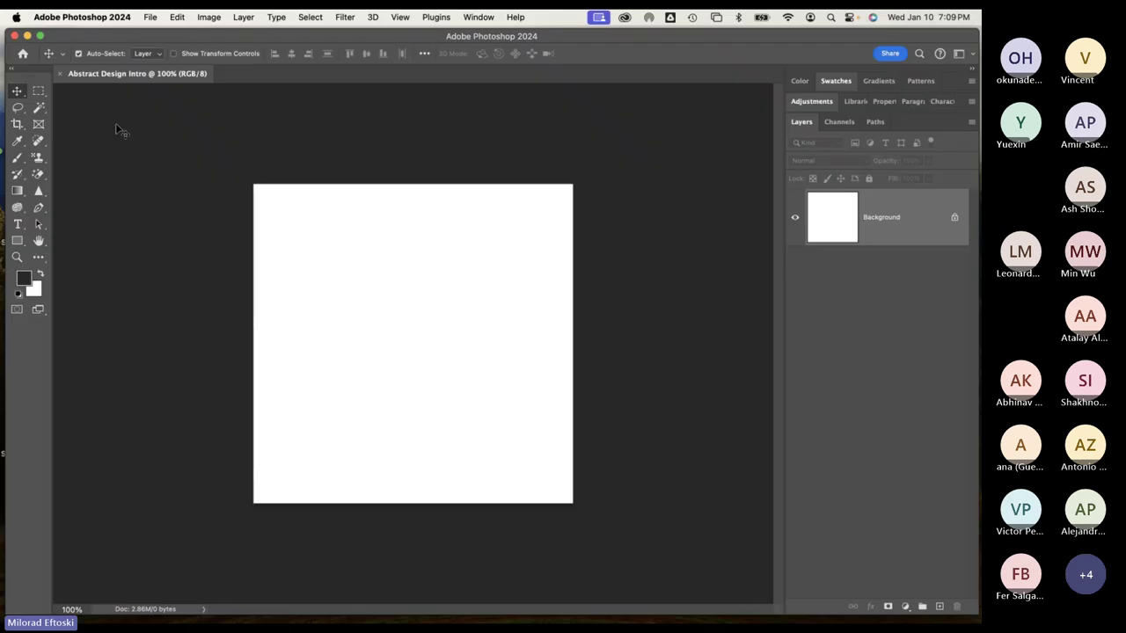
key(shift+f)
key(f)
Pull the Abstract Design Intro tab out into a floating window, enlarge and reposition it
drag(109, 76, 177, 100)
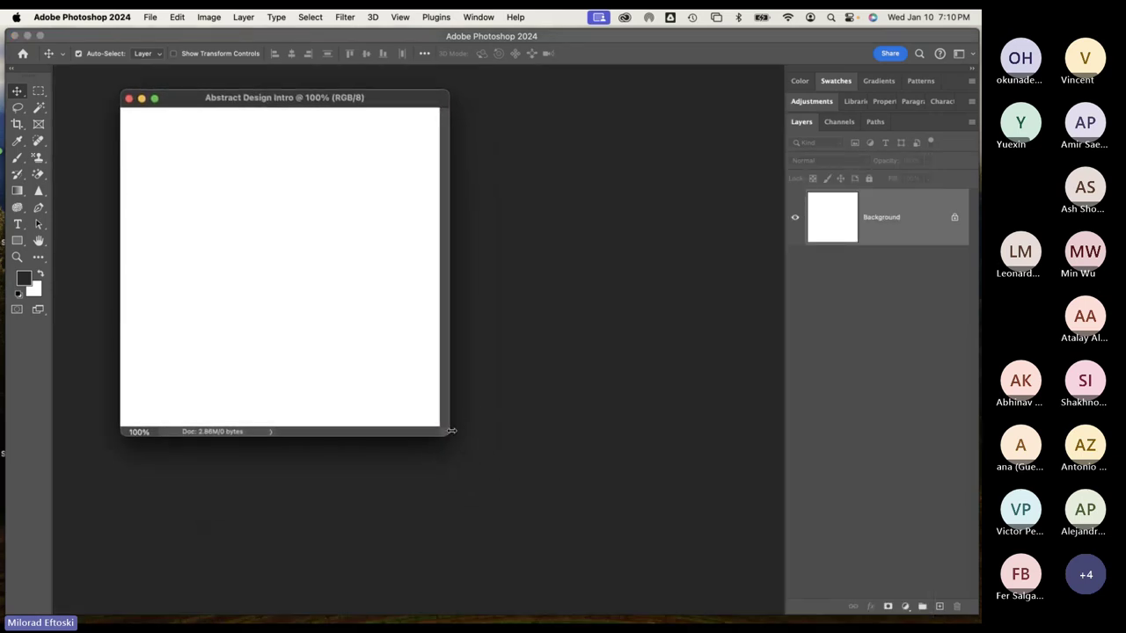
drag(451, 431, 694, 550)
mouse_move(254, 97)
mouse_down()
mouse_move(285, 91)
mouse_move(241, 107)
mouse_up()
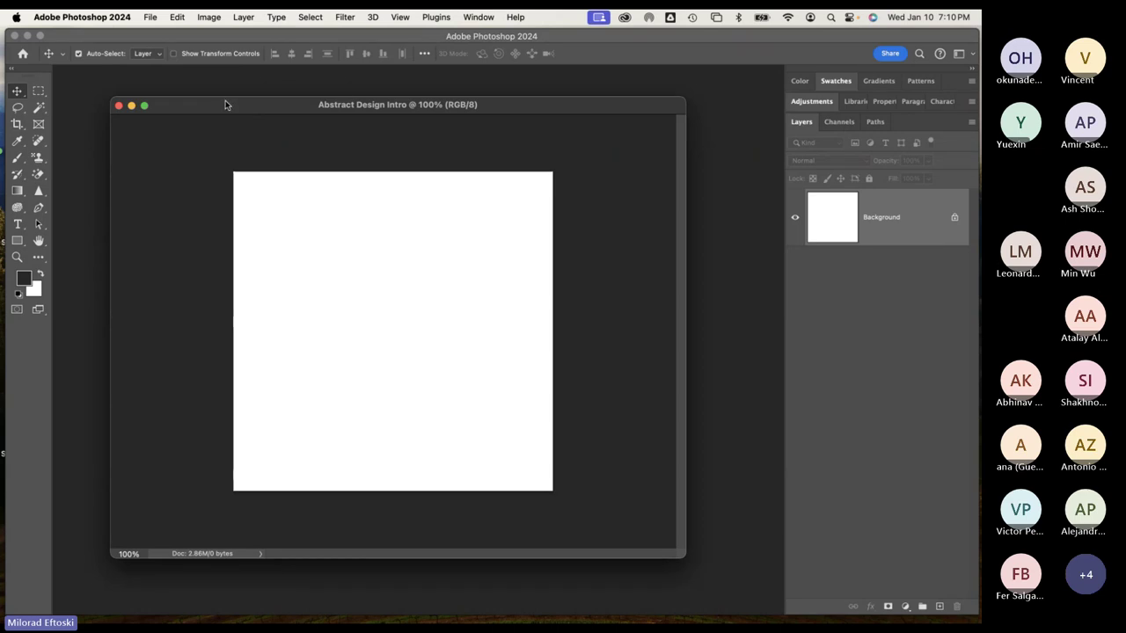
Dock Abstract Design Intro back as a tab and resize Photoshop to nearly full screen
drag(224, 103, 216, 73)
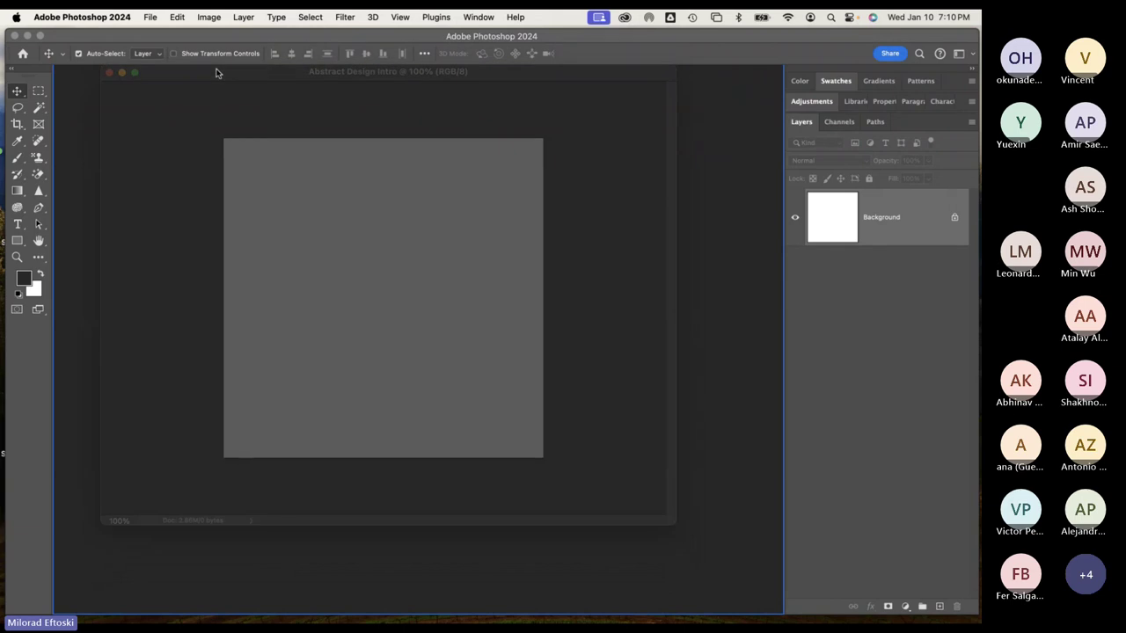
drag(216, 73, 218, 73)
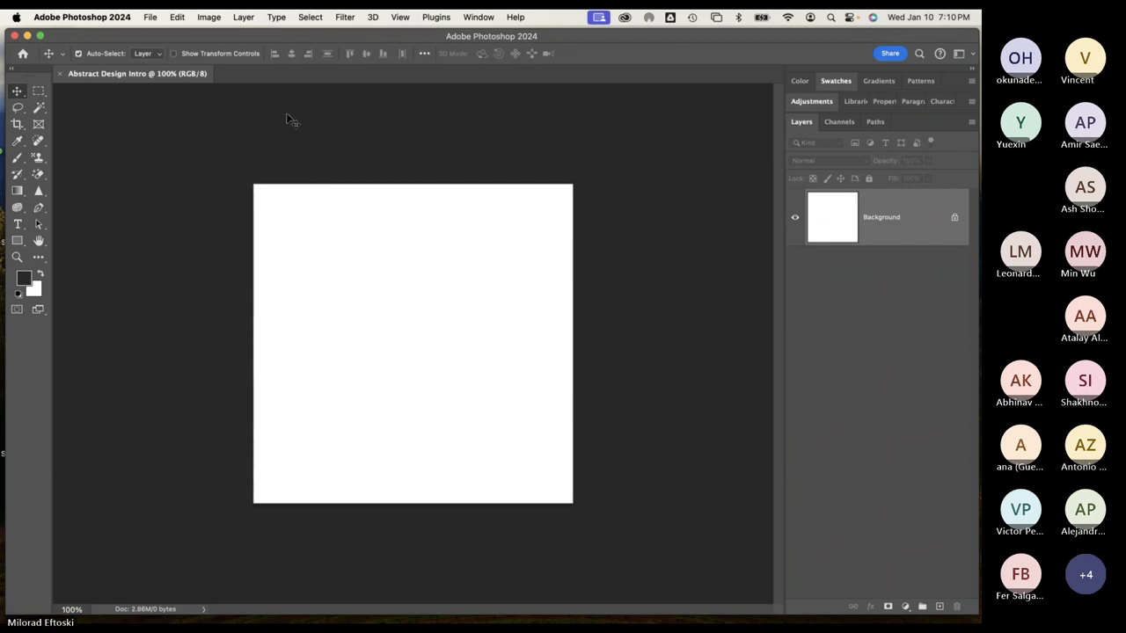
click(40, 35)
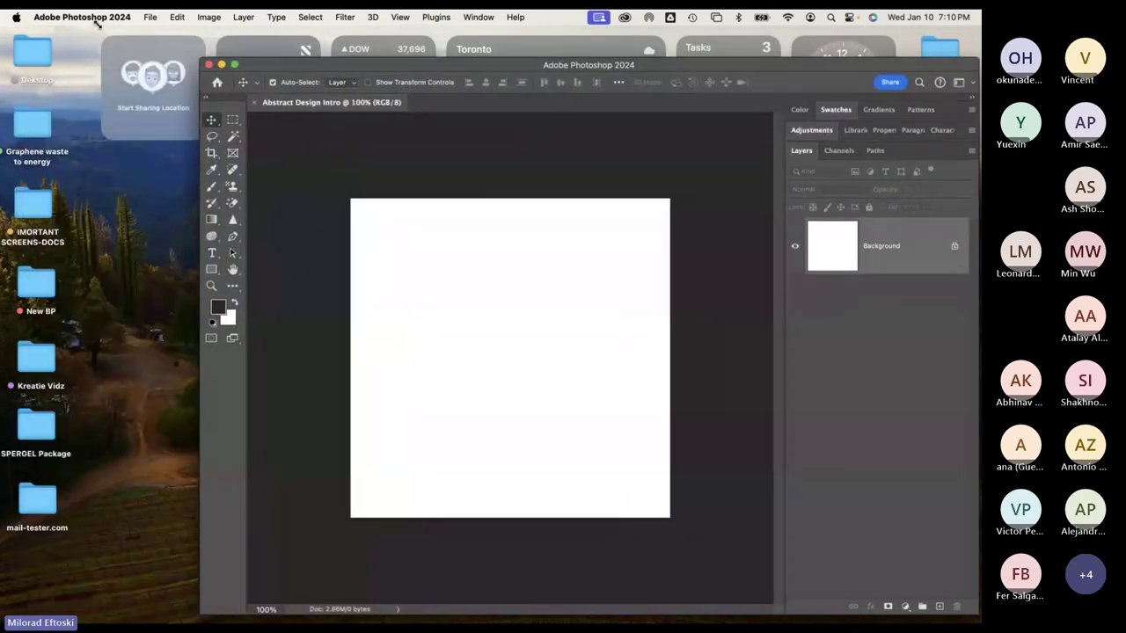
drag(200, 59, 8, 28)
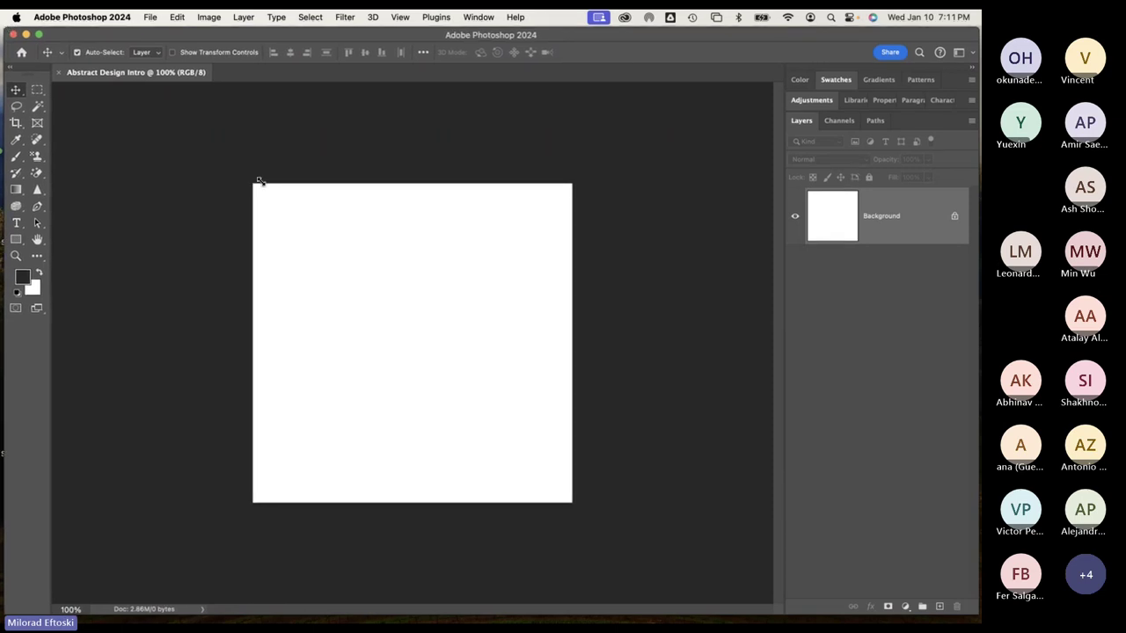
Toggle the Tools panel to one column and back, then pick Spot Healing Brush and the Move tool
click(10, 67)
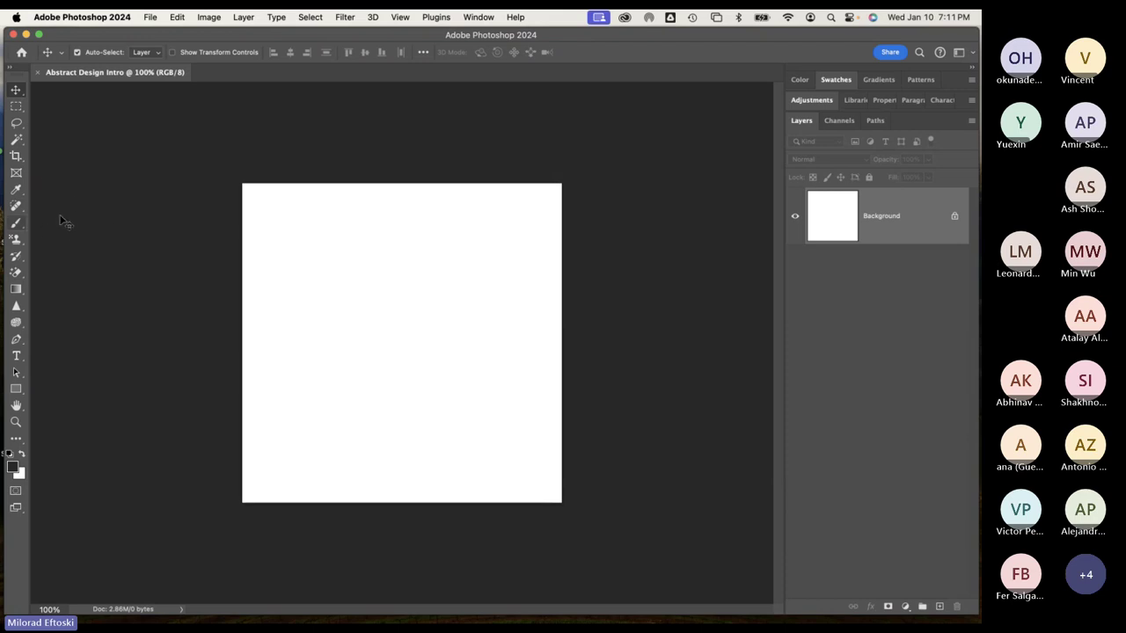
click(9, 68)
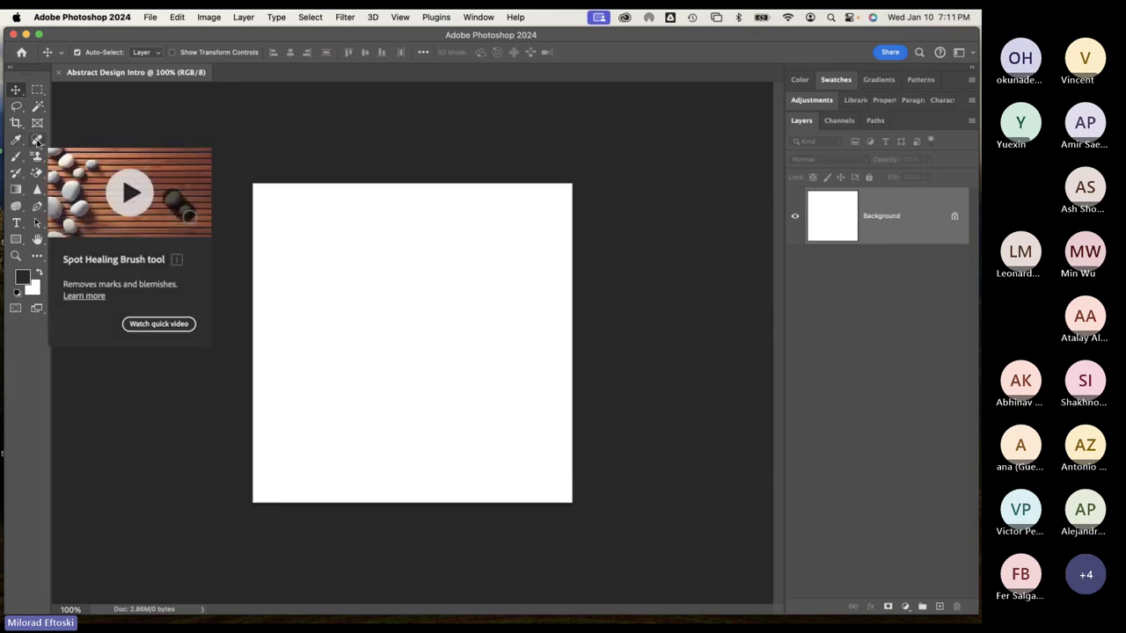
mouse_move(40, 143)
mouse_down()
mouse_move(117, 147)
mouse_move(40, 143)
mouse_up()
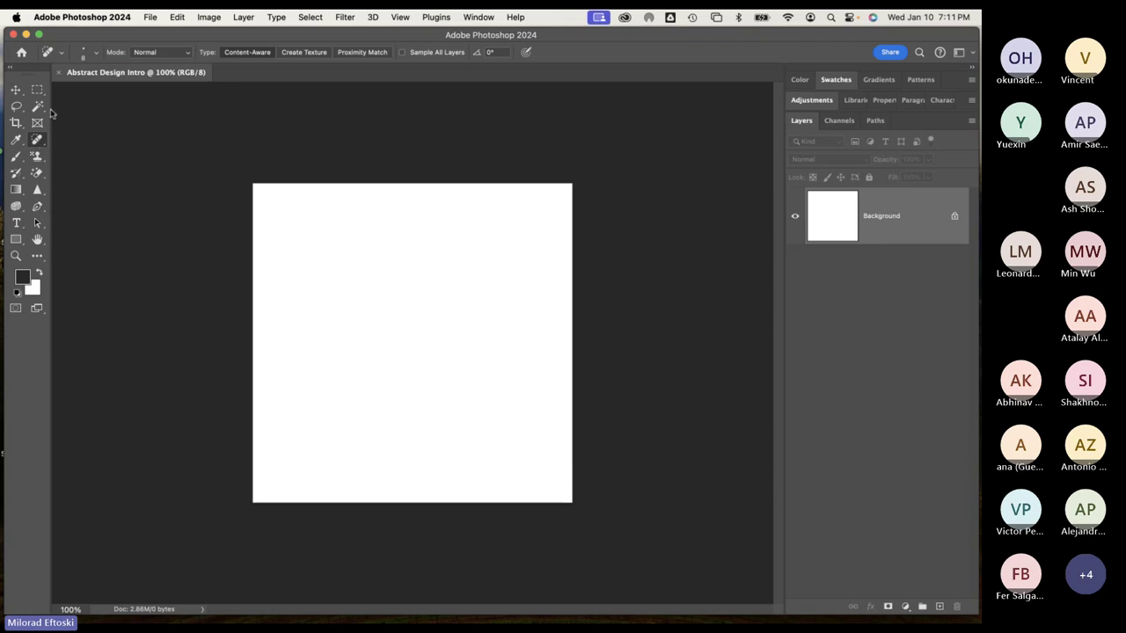
click(15, 90)
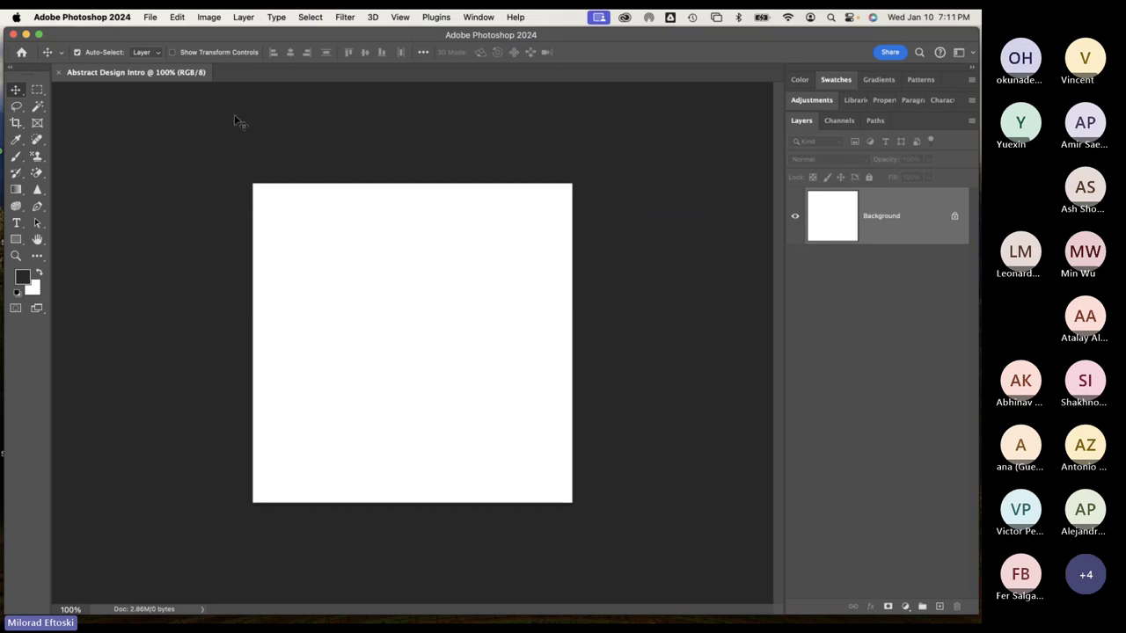
Create a workspace via Window > Workspace > New Workspace named 'January 10 Workspace 2024' and save it
click(477, 17)
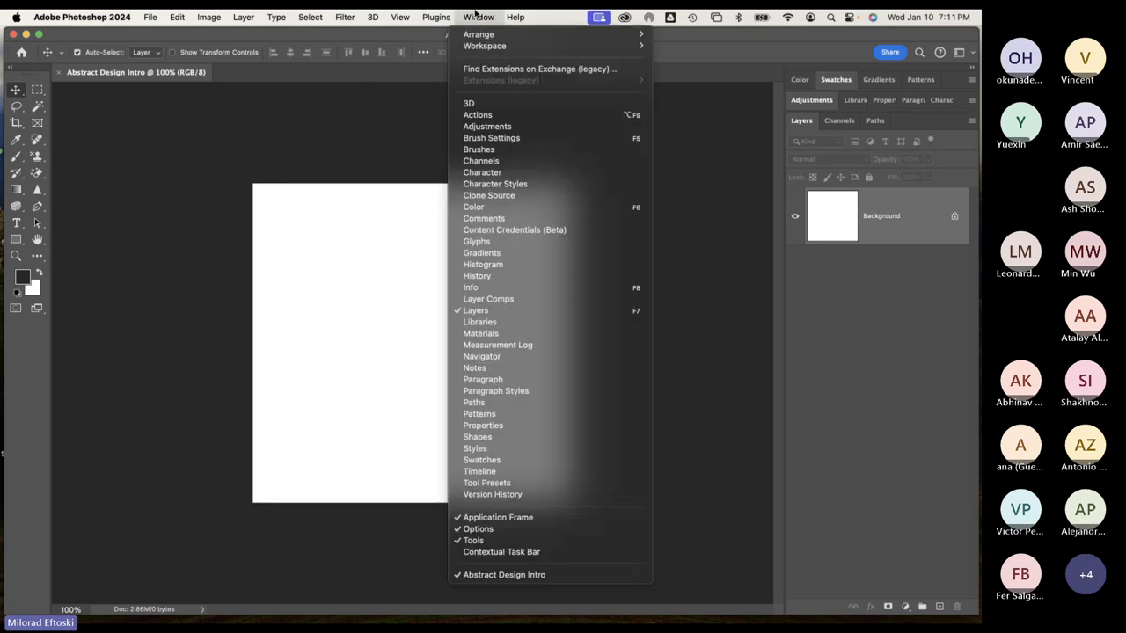
mouse_move(493, 49)
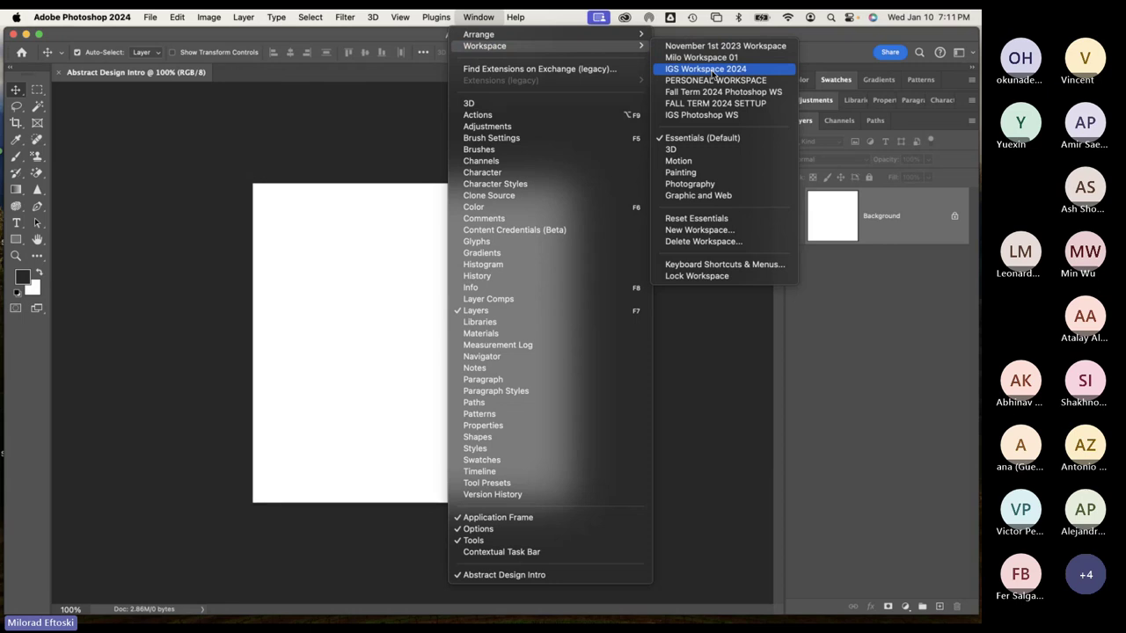
click(704, 232)
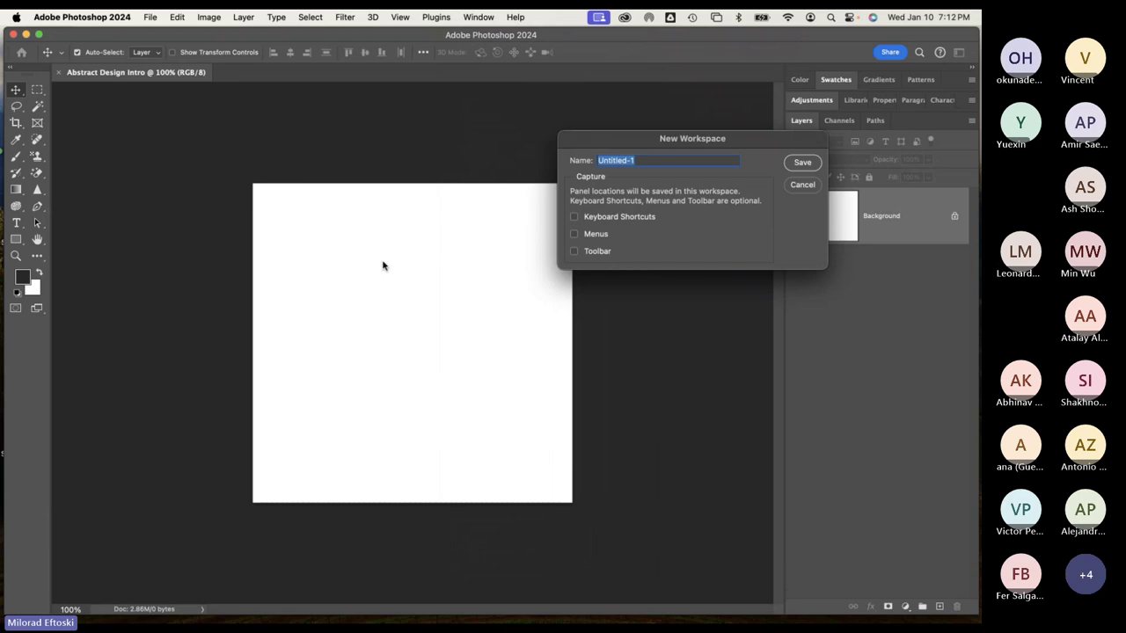
text(Jn)
text(anuary)
text( 10)
text( Work)
text(space)
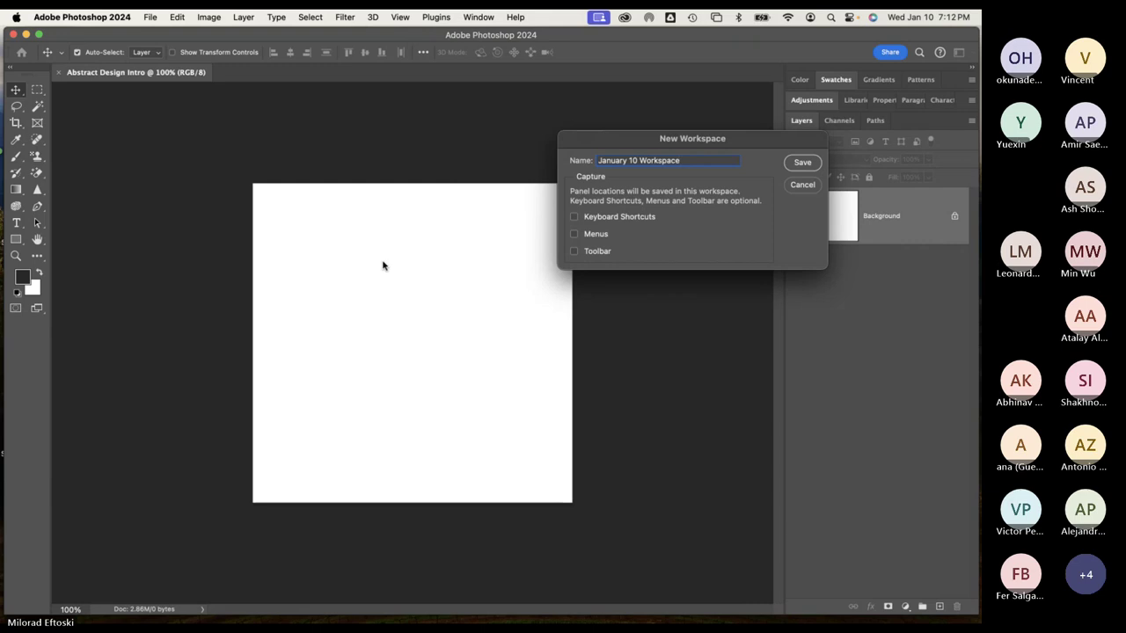
text( 2024)
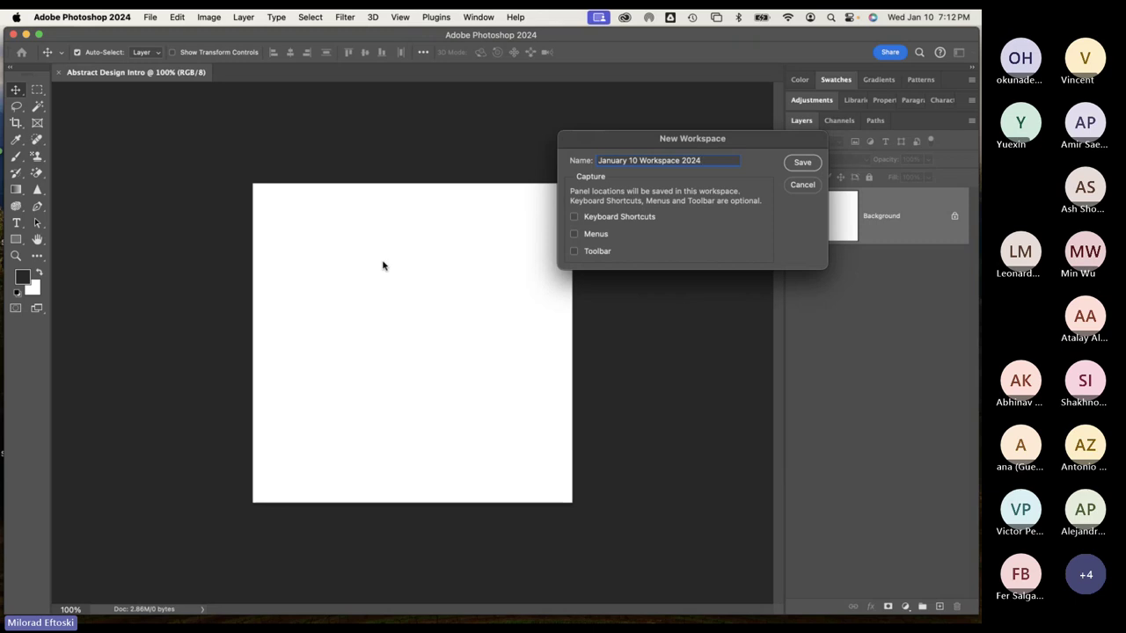
drag(641, 138, 541, 138)
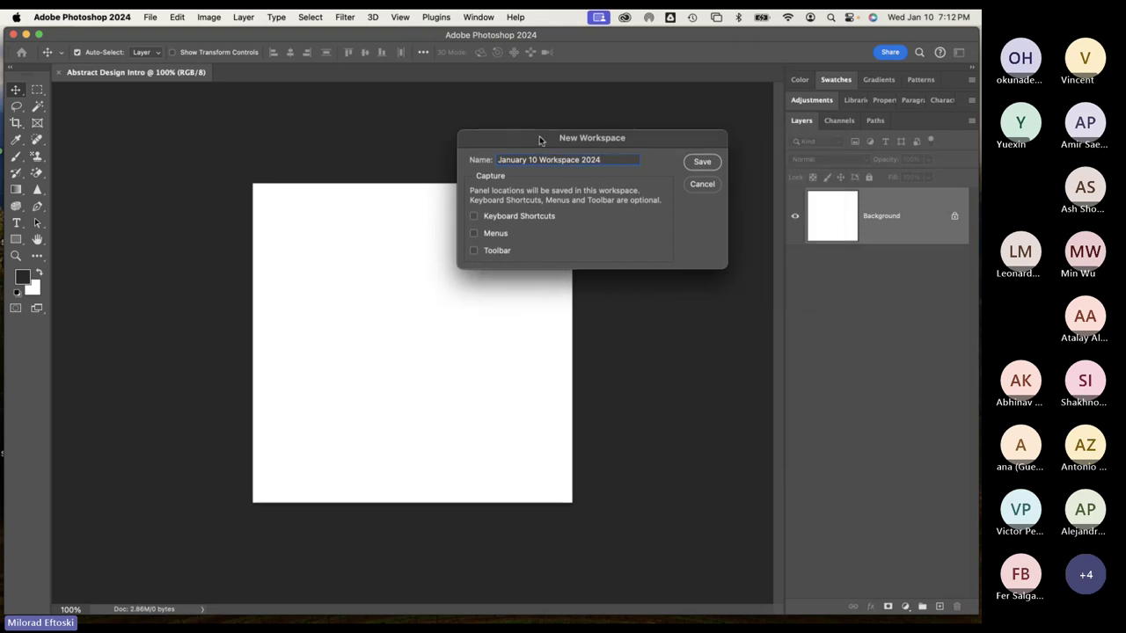
drag(642, 138, 643, 130)
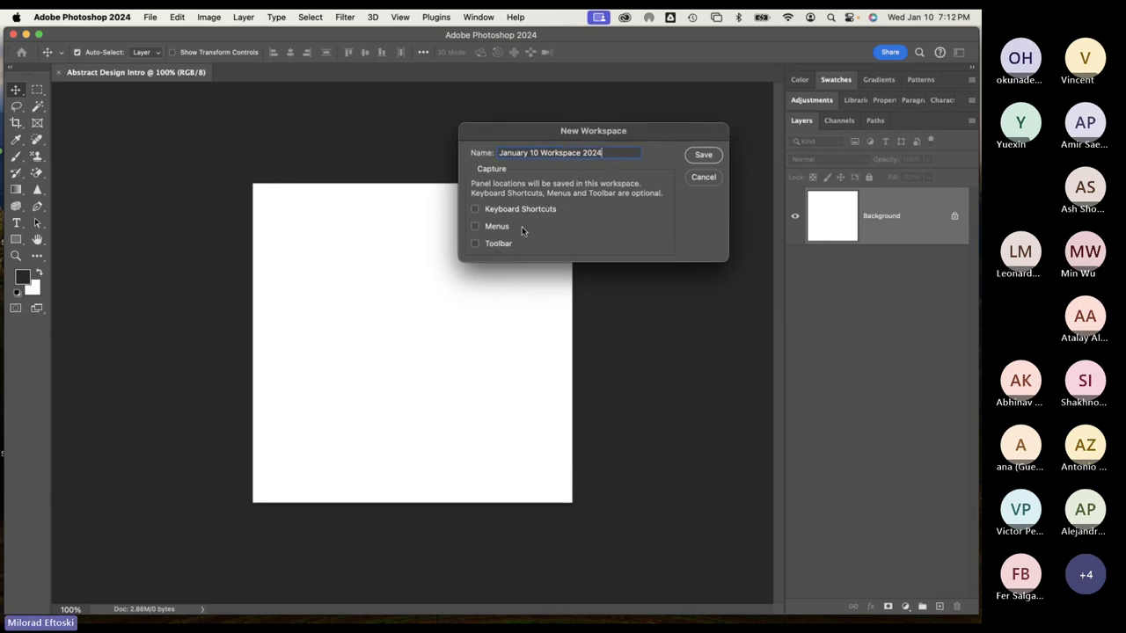
triple_click(613, 153)
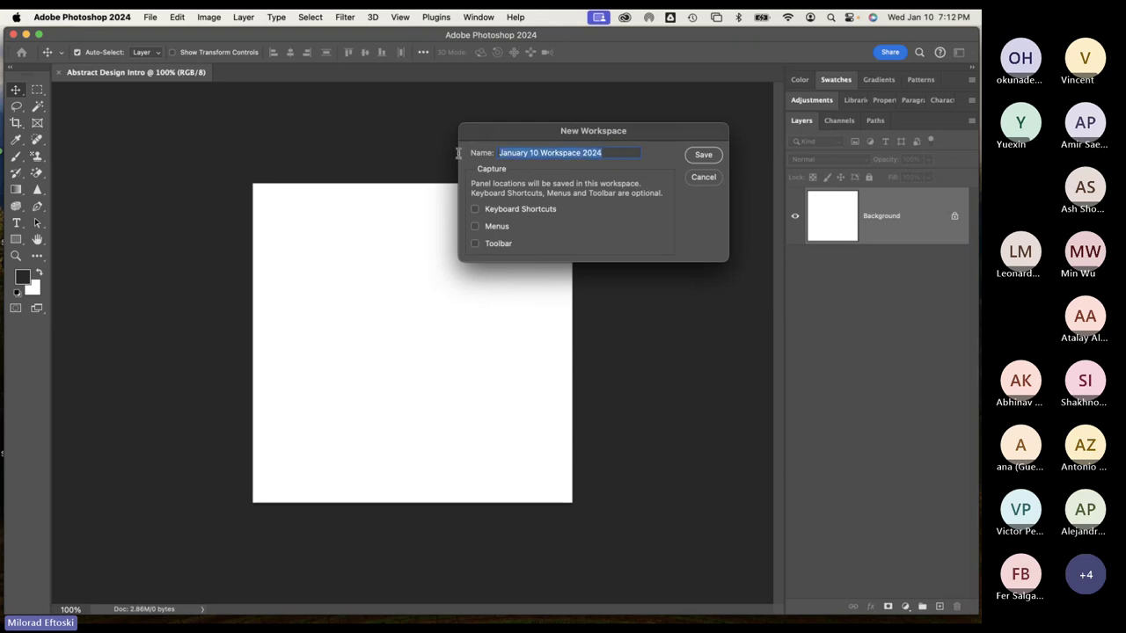
click(700, 155)
click(480, 17)
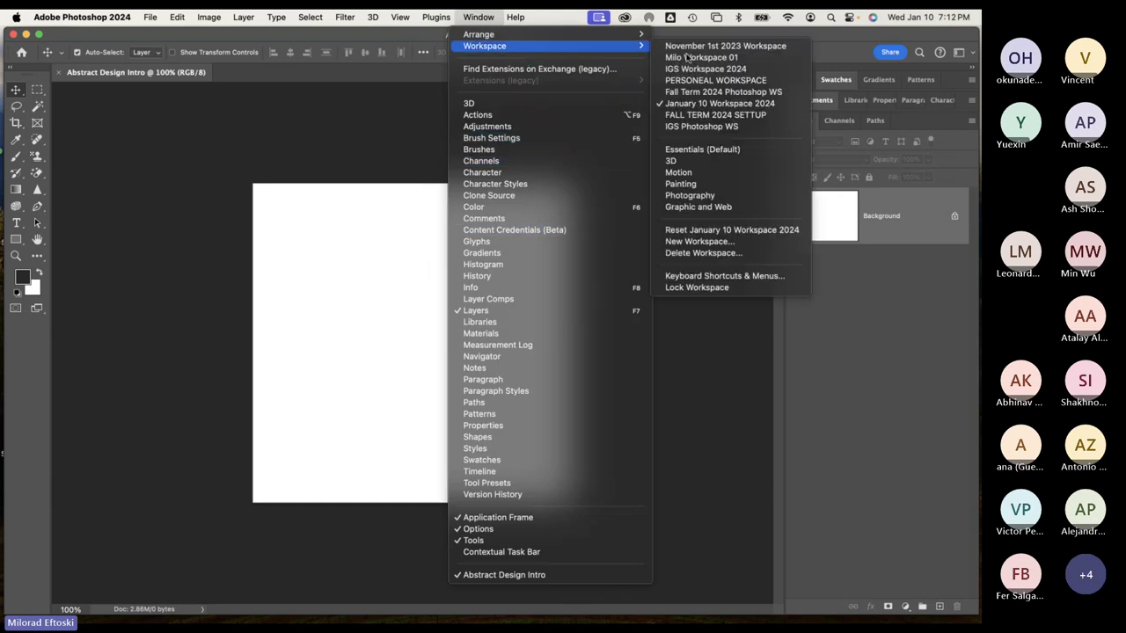
mouse_move(490, 49)
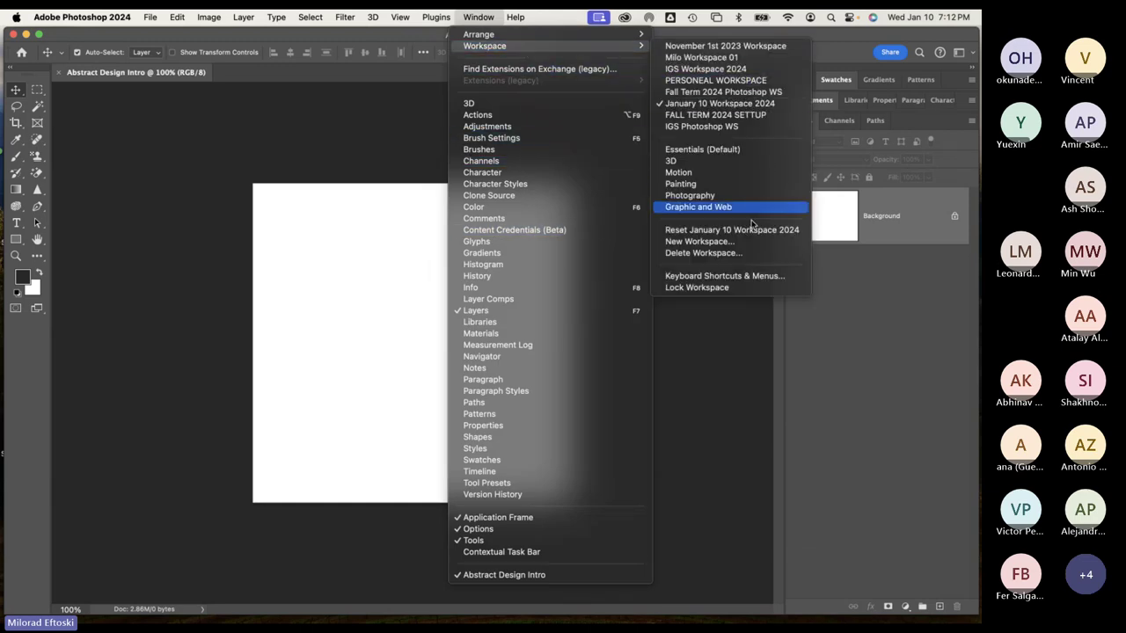
click(707, 175)
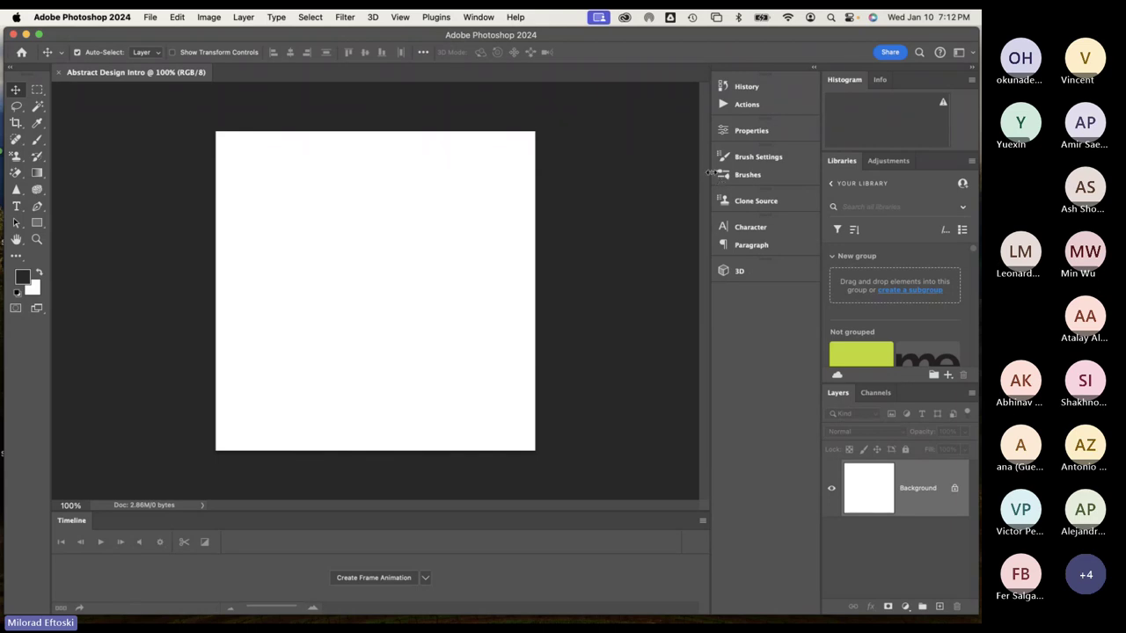
click(491, 17)
mouse_move(523, 47)
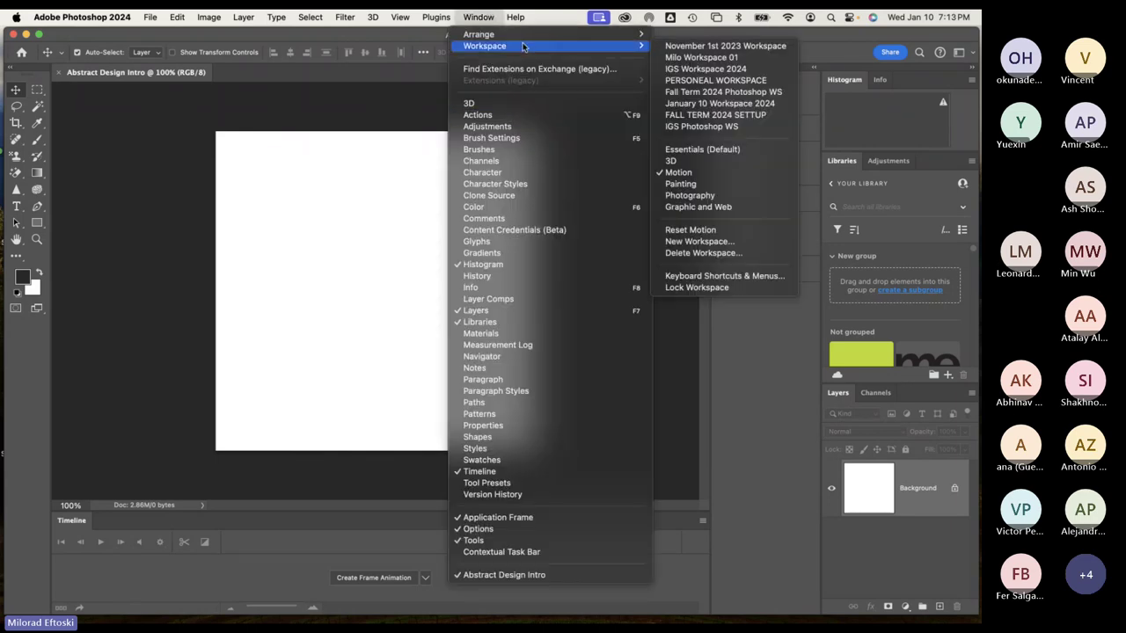
click(743, 201)
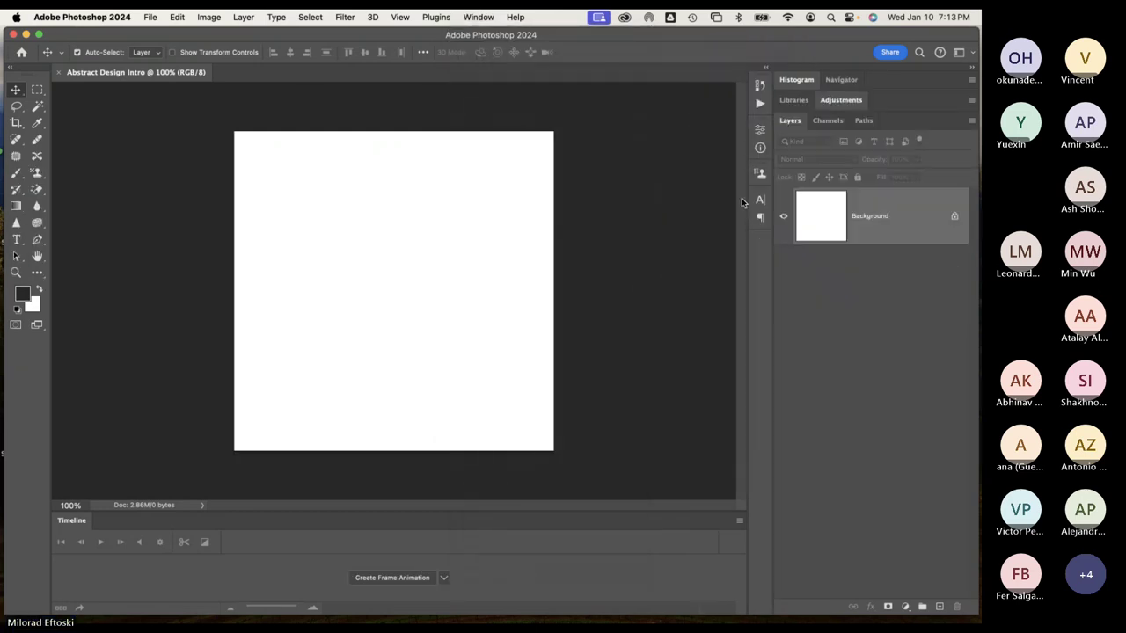
click(478, 17)
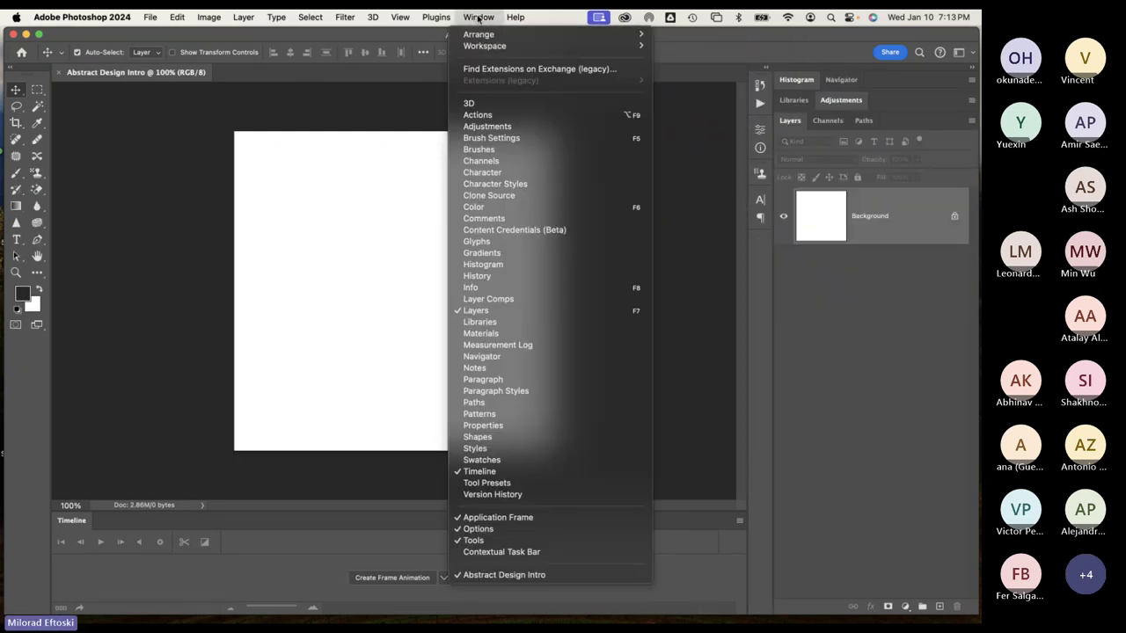
mouse_move(506, 50)
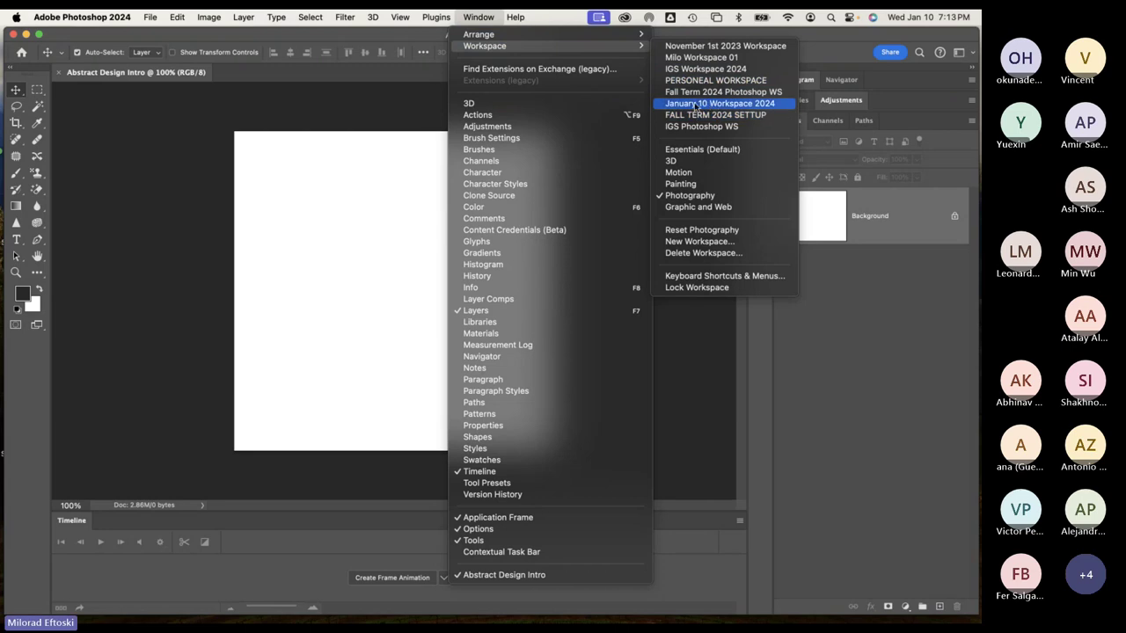
click(732, 46)
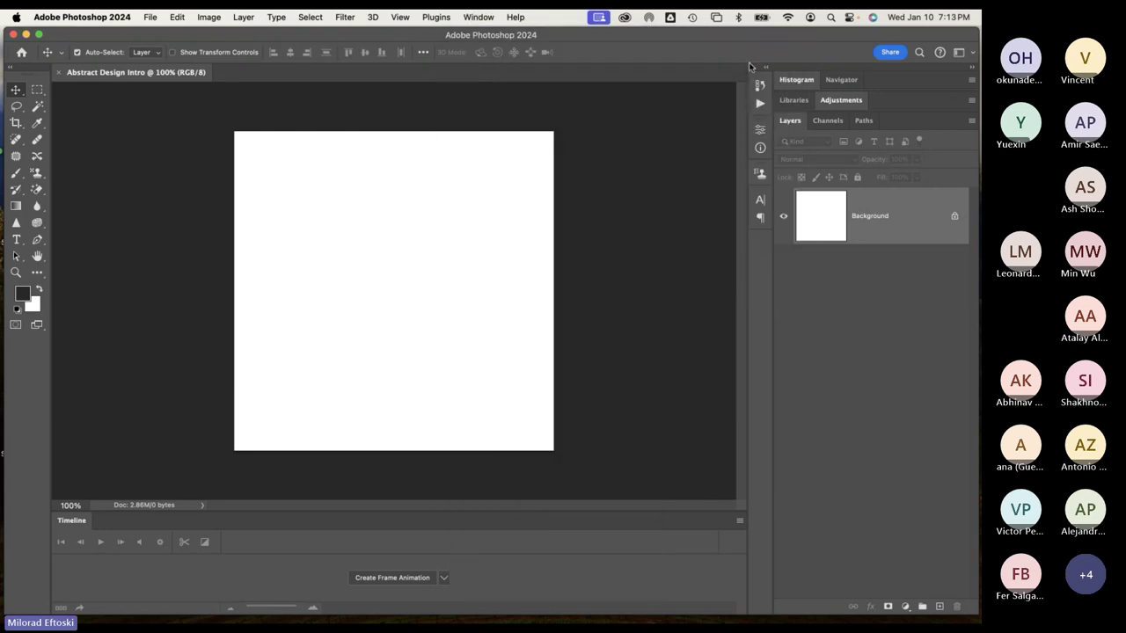
click(400, 16)
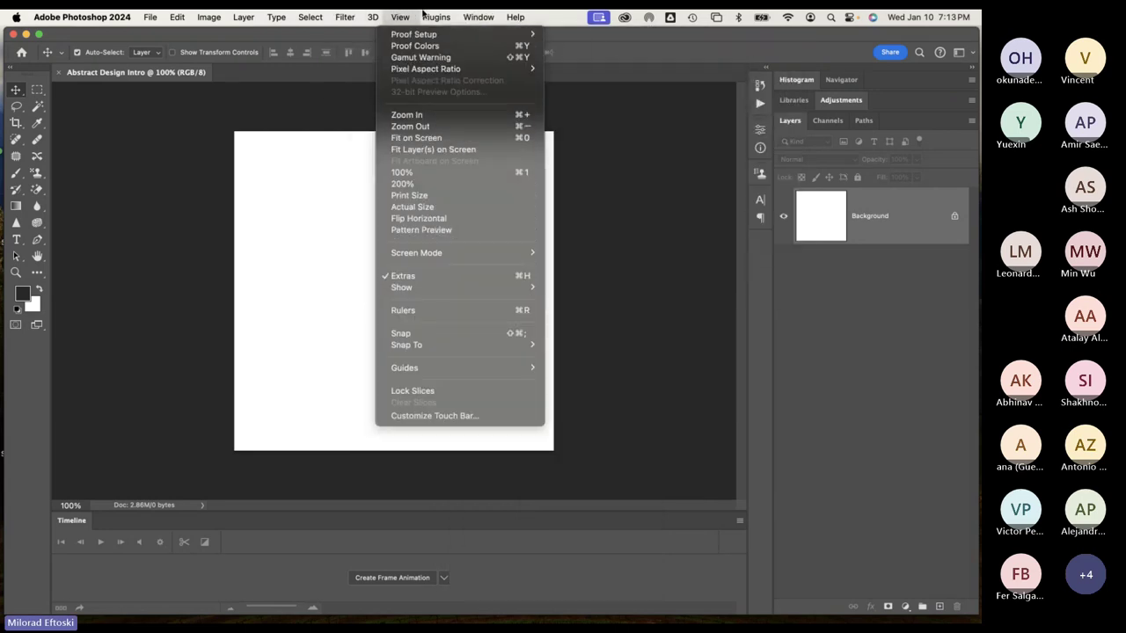
mouse_move(475, 16)
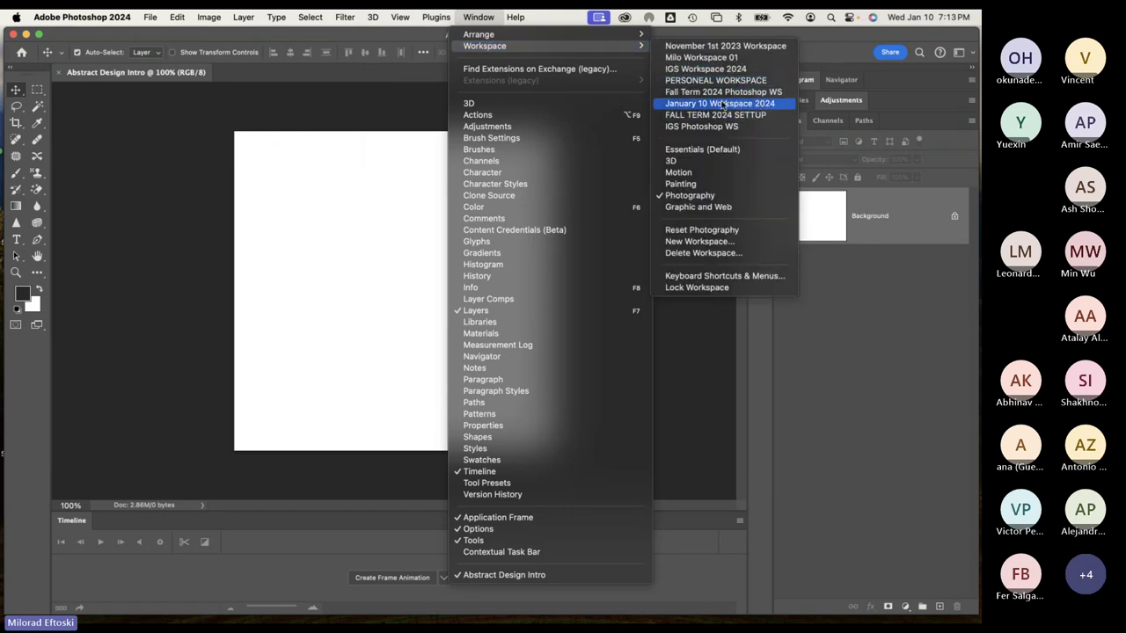
click(741, 104)
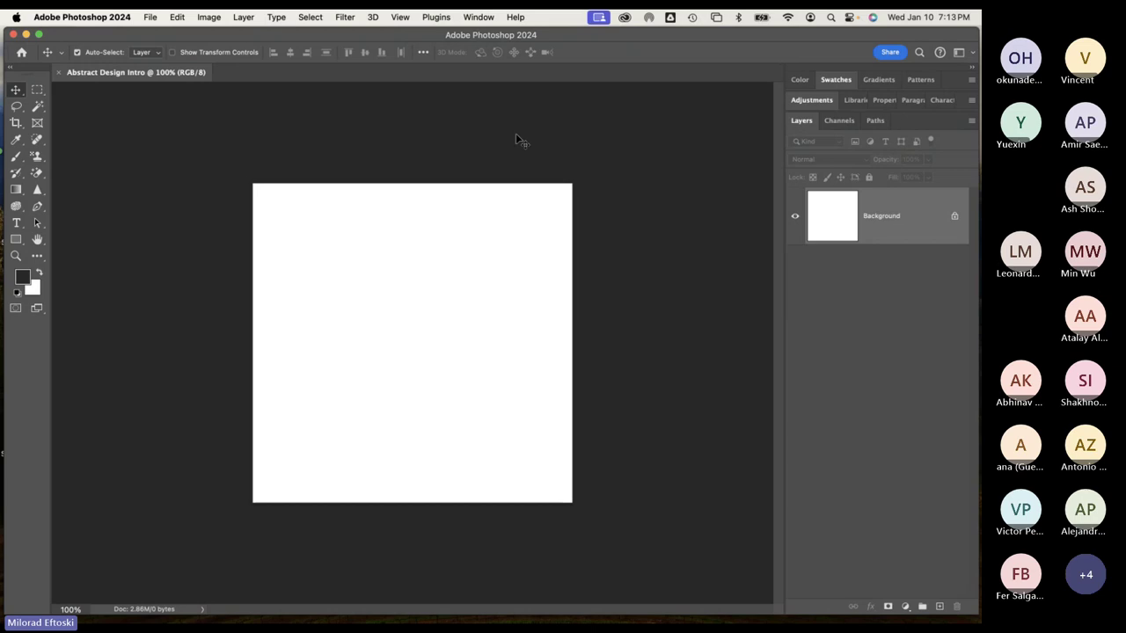
click(478, 17)
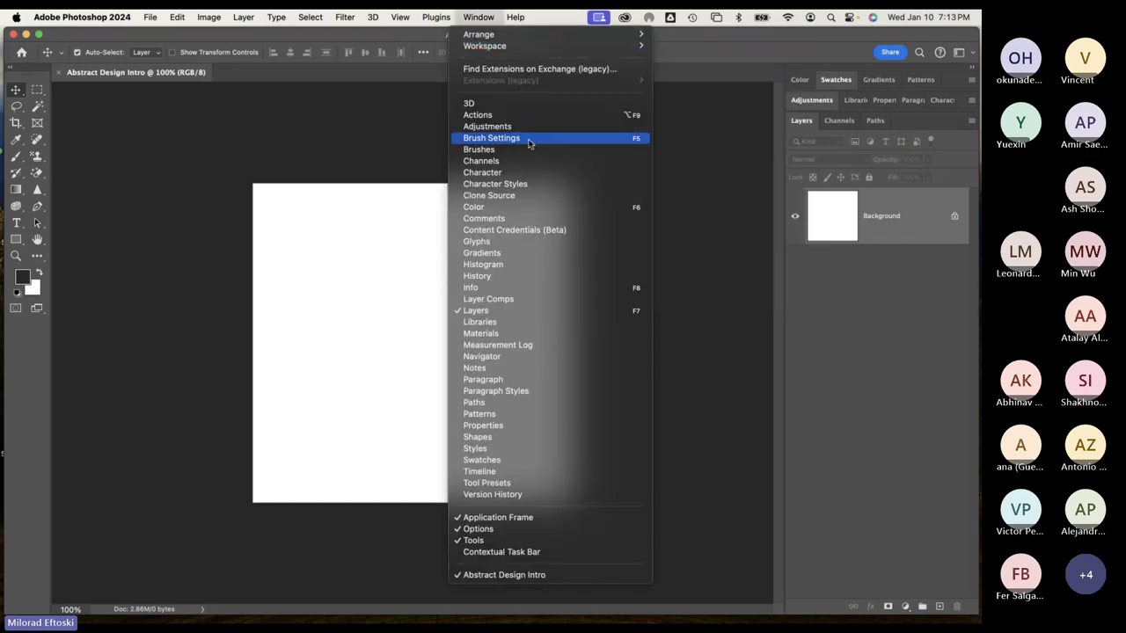
click(374, 133)
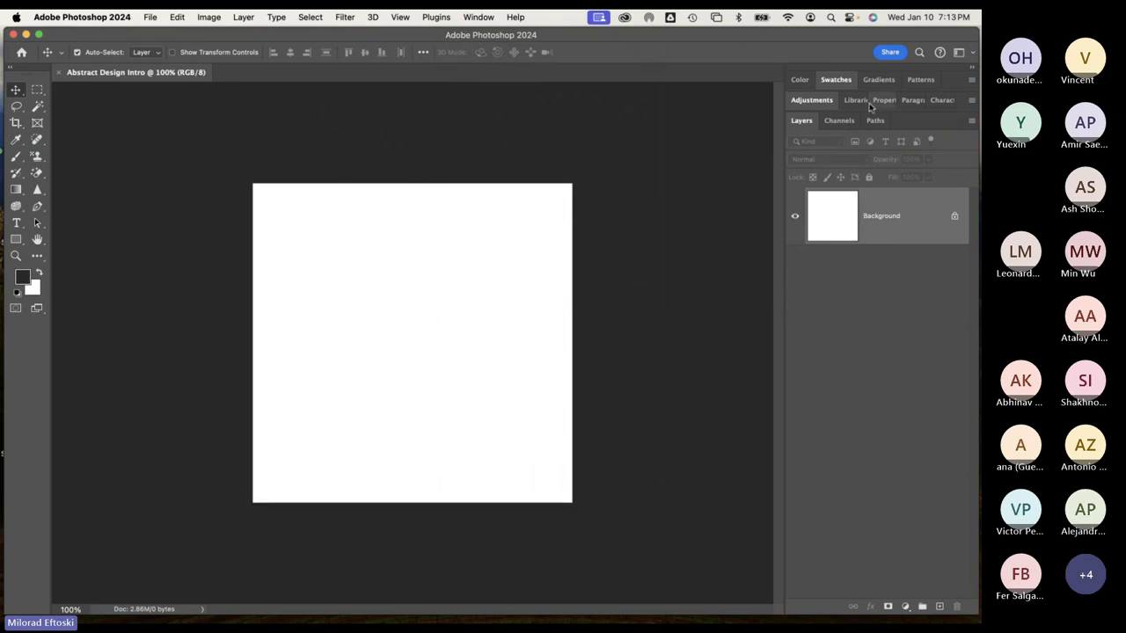
drag(857, 100, 393, 229)
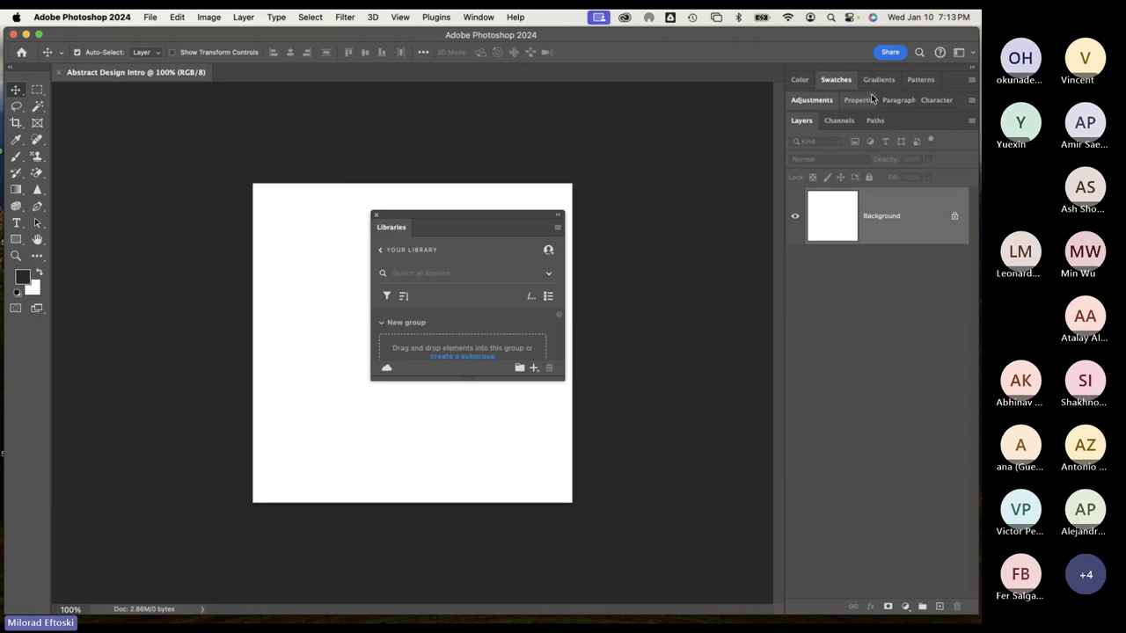
drag(855, 100, 83, 141)
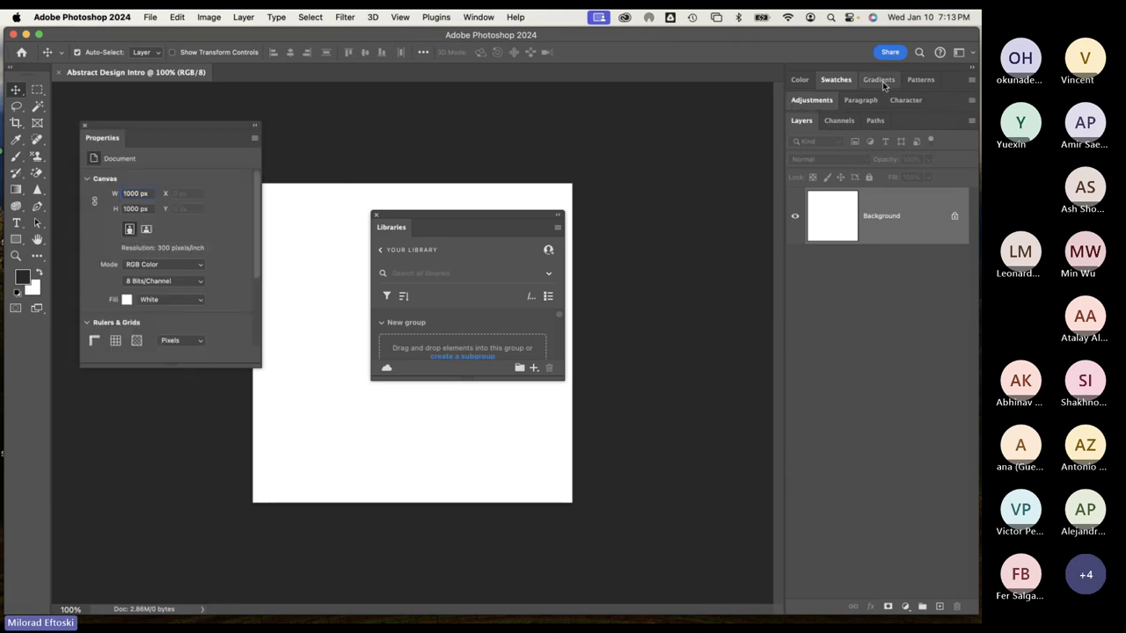
drag(879, 79, 609, 454)
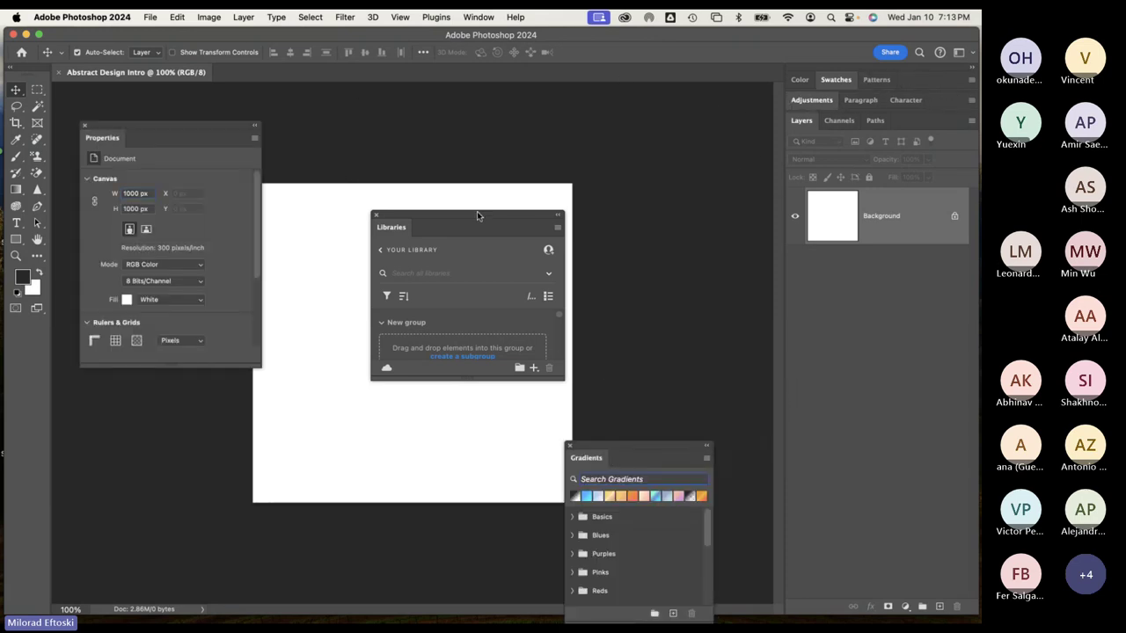
drag(476, 213, 723, 83)
drag(905, 99, 211, 481)
drag(860, 100, 442, 115)
drag(687, 100, 593, 165)
drag(624, 125, 652, 121)
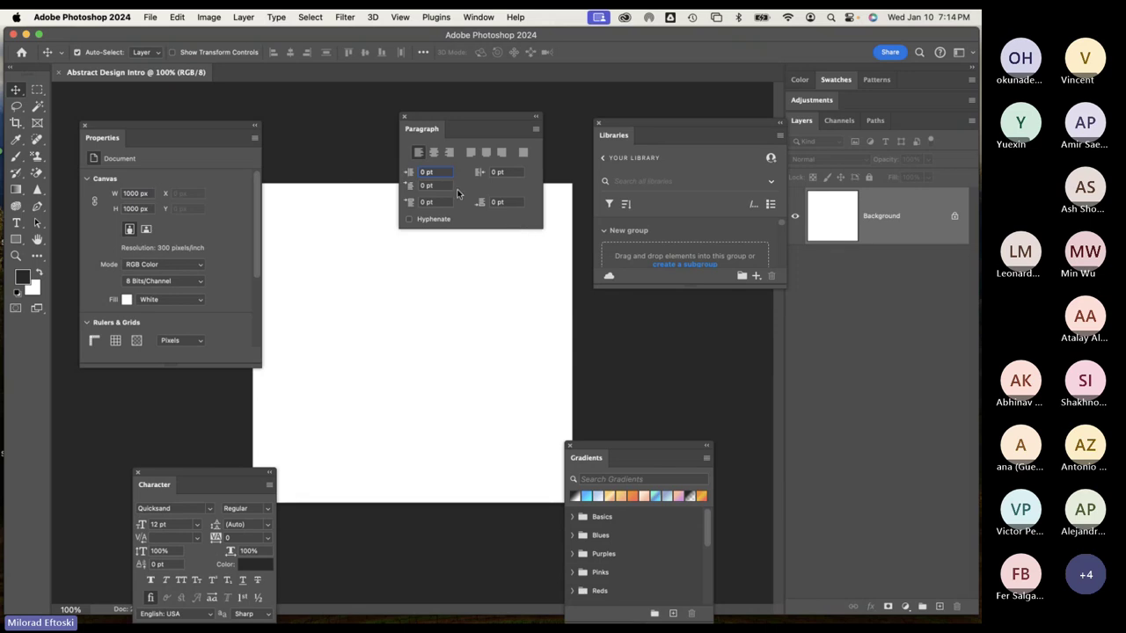
click(478, 17)
mouse_move(522, 50)
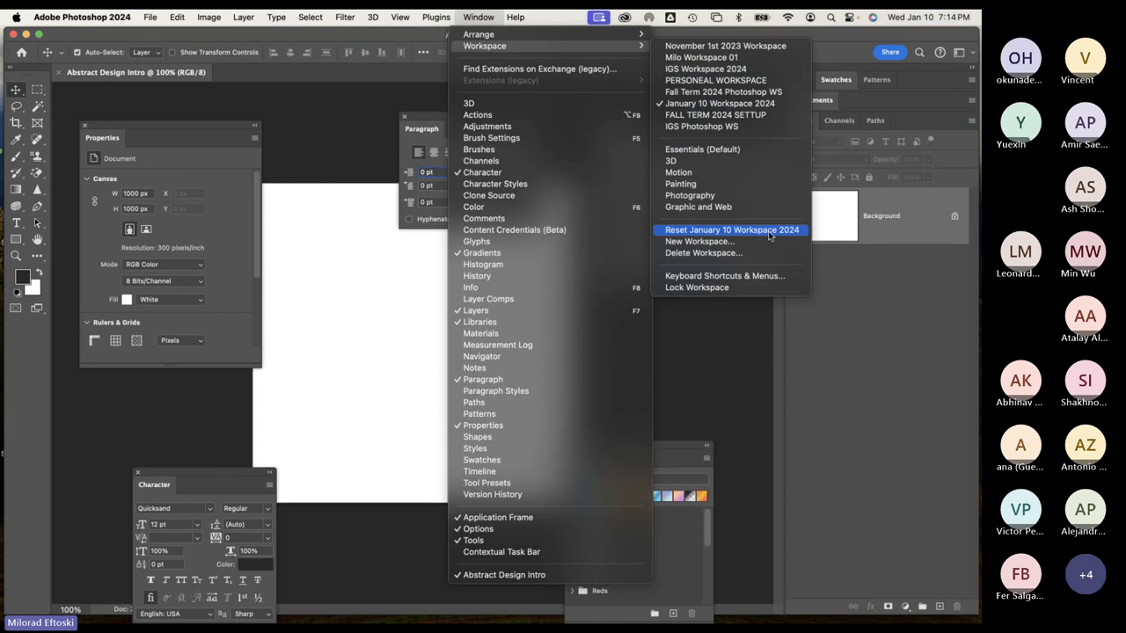
click(721, 230)
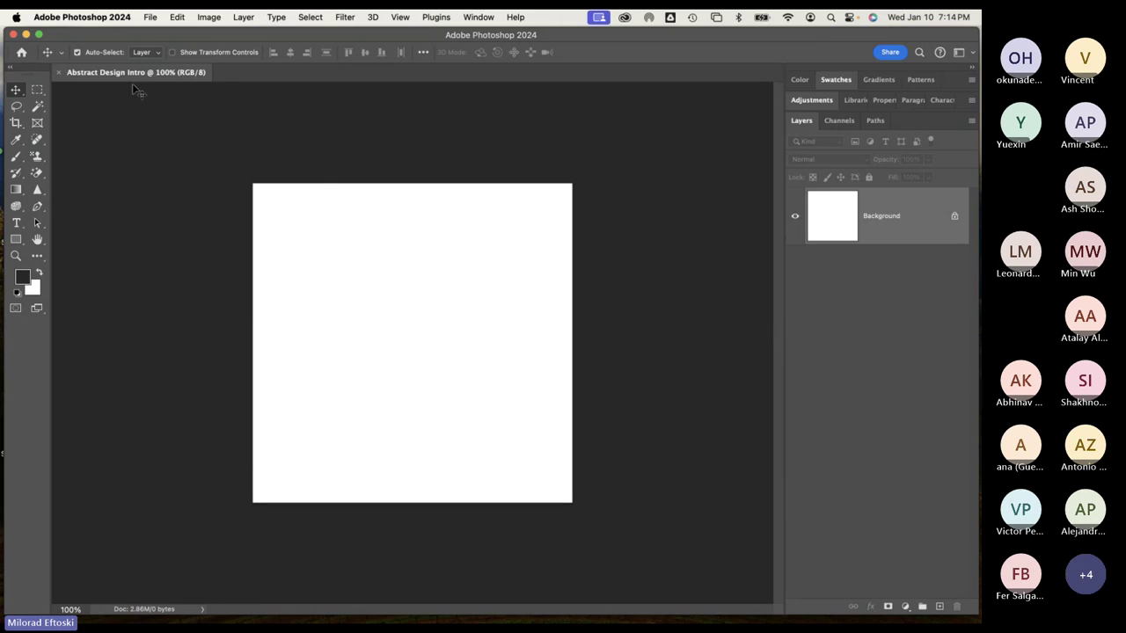
click(149, 17)
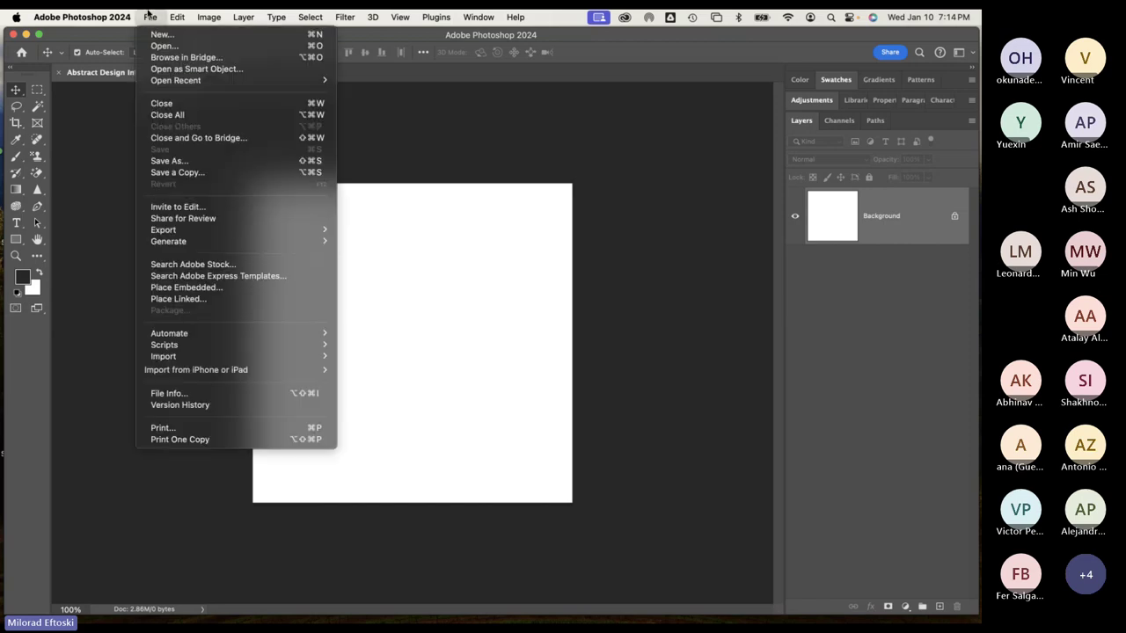
click(159, 35)
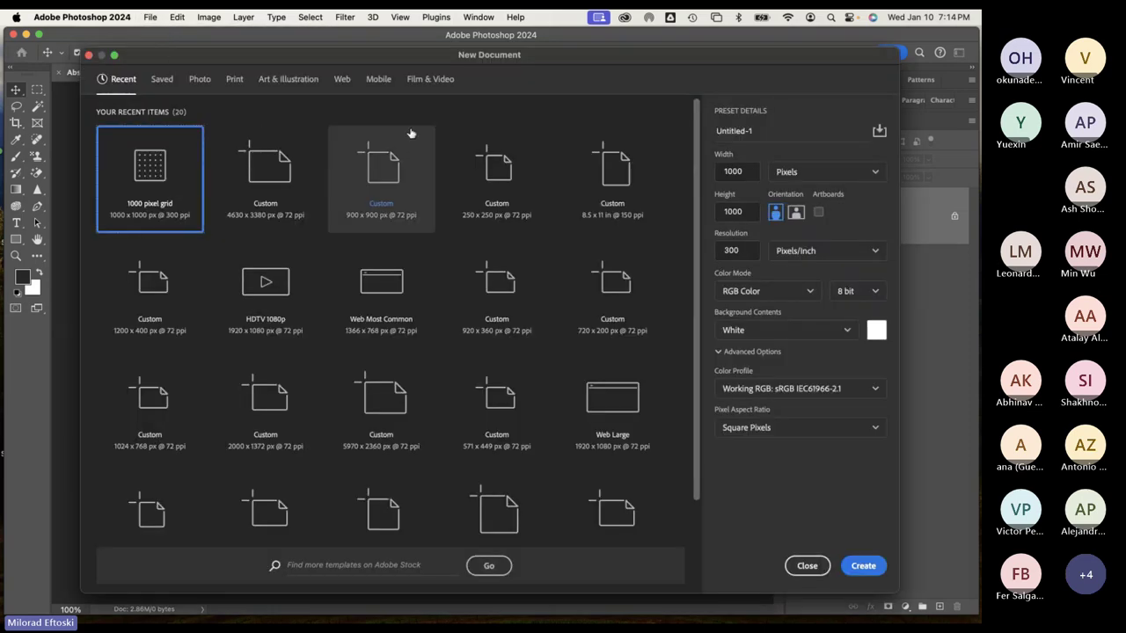
click(291, 86)
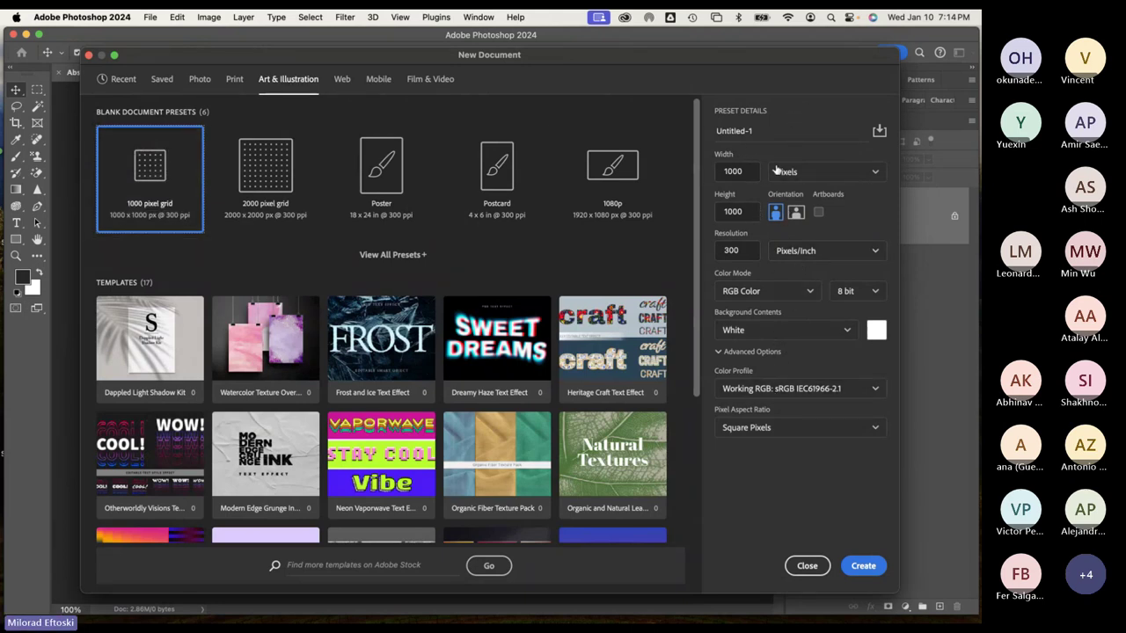
click(769, 291)
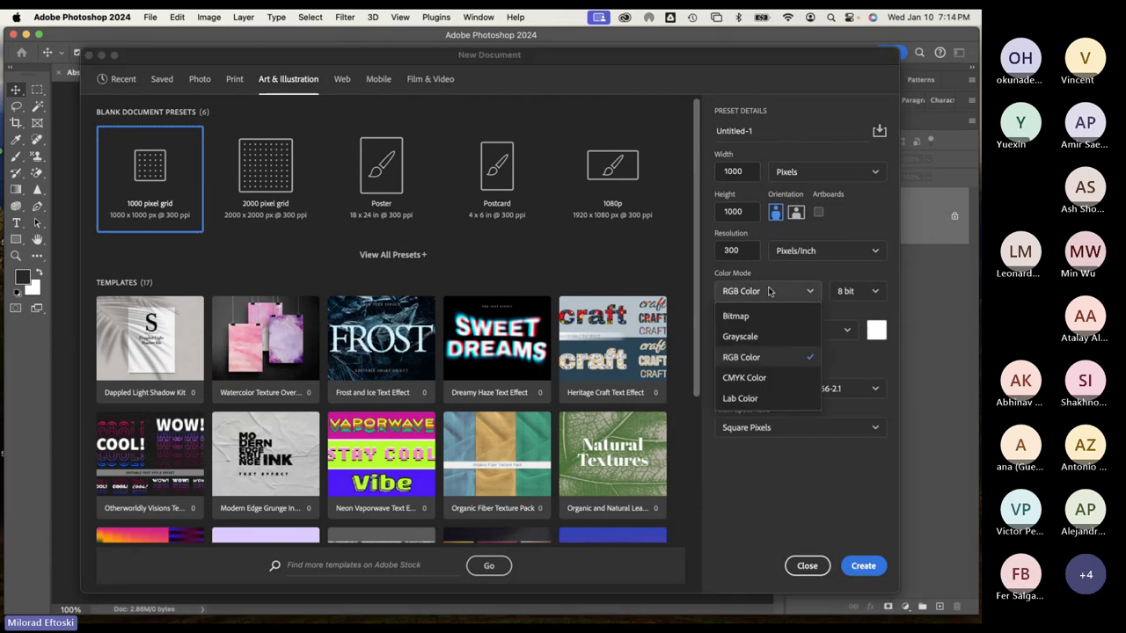
click(770, 291)
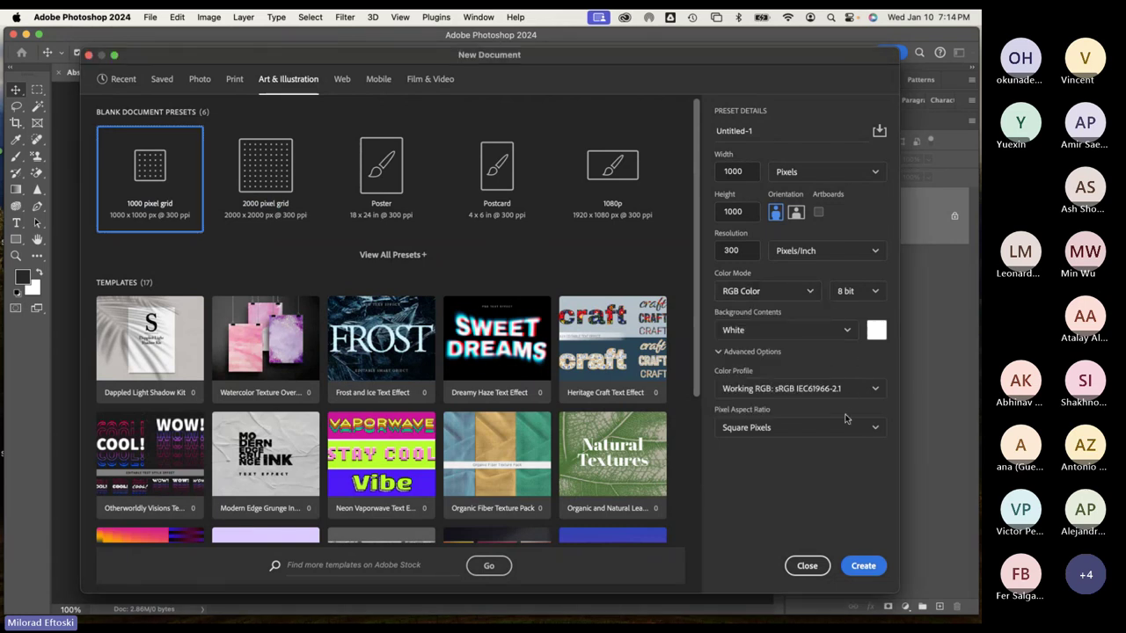
click(860, 566)
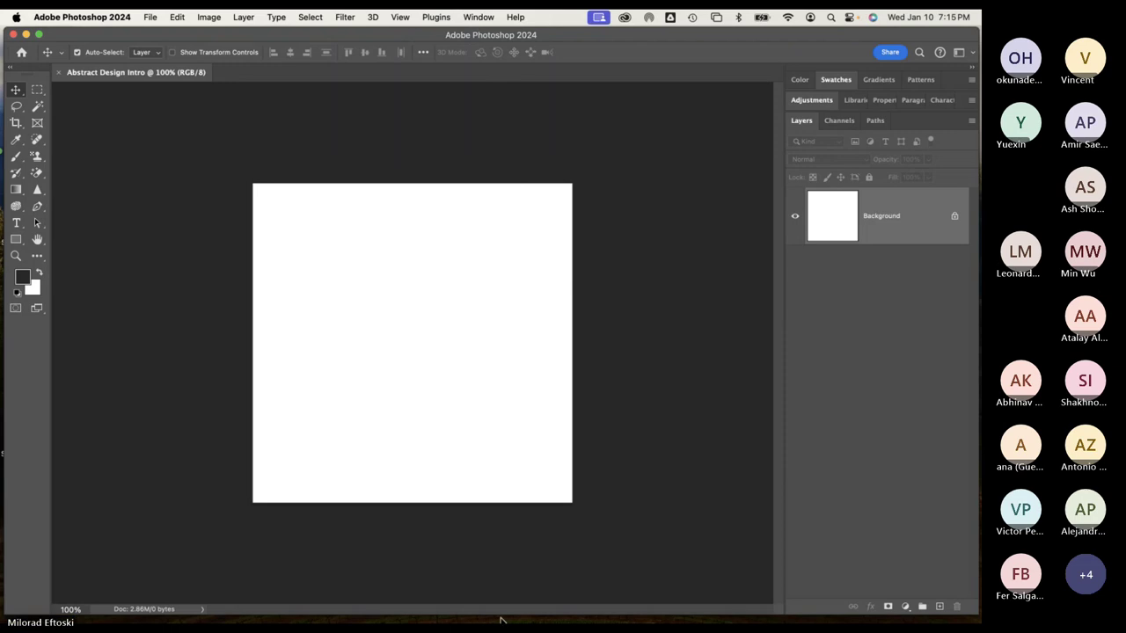
Bring Microsoft Teams forward and switch to the meeting in the General channel
mouse_move(489, 626)
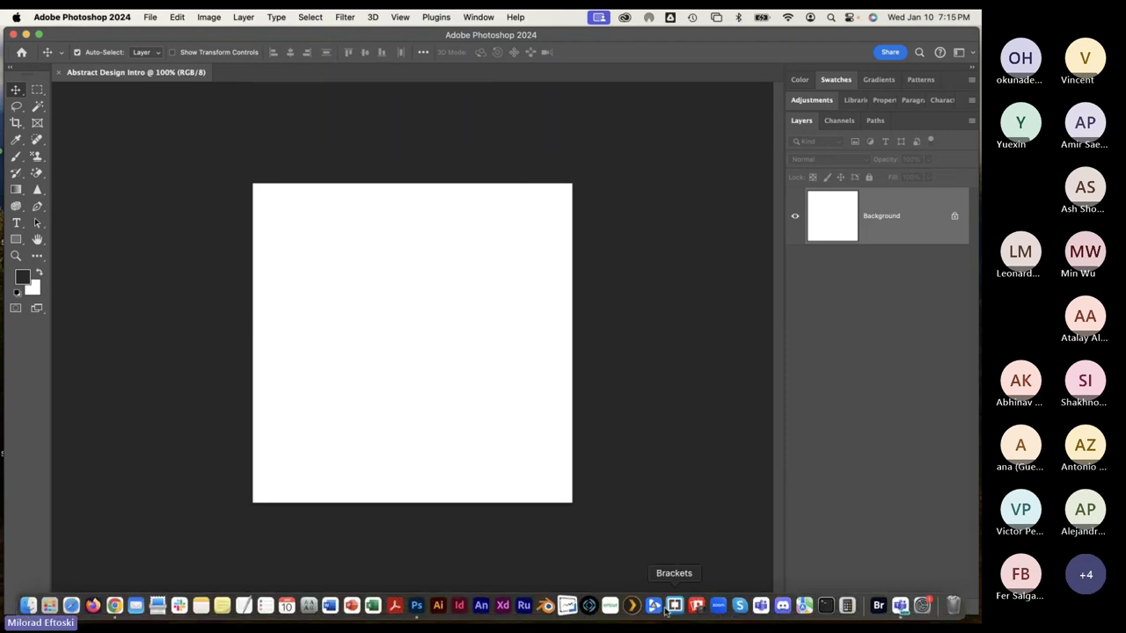
click(900, 605)
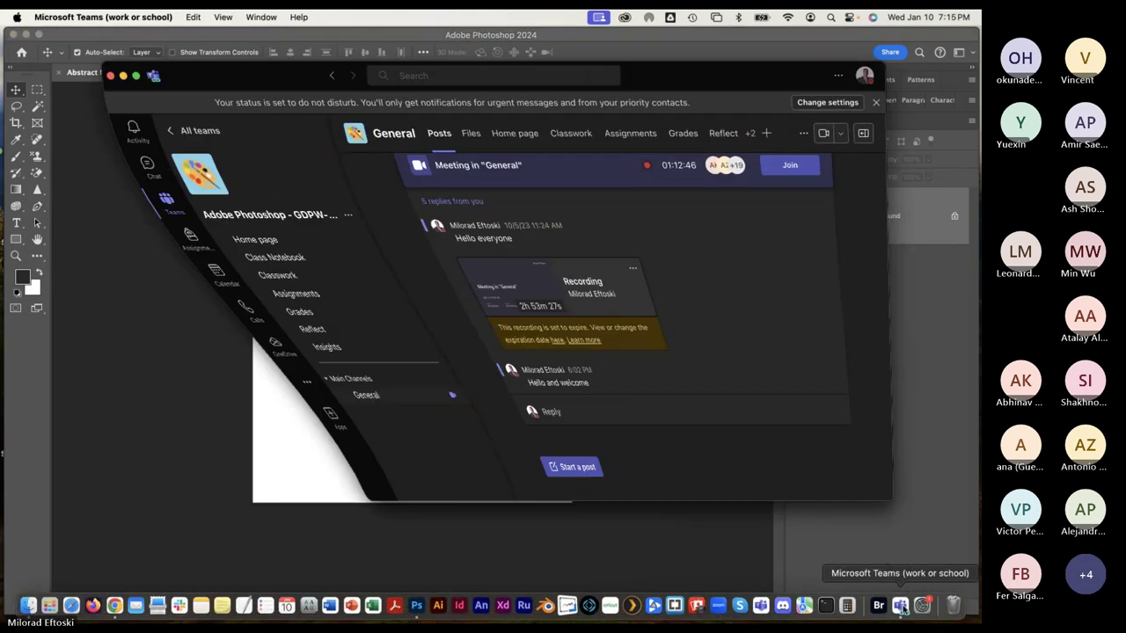
click(259, 16)
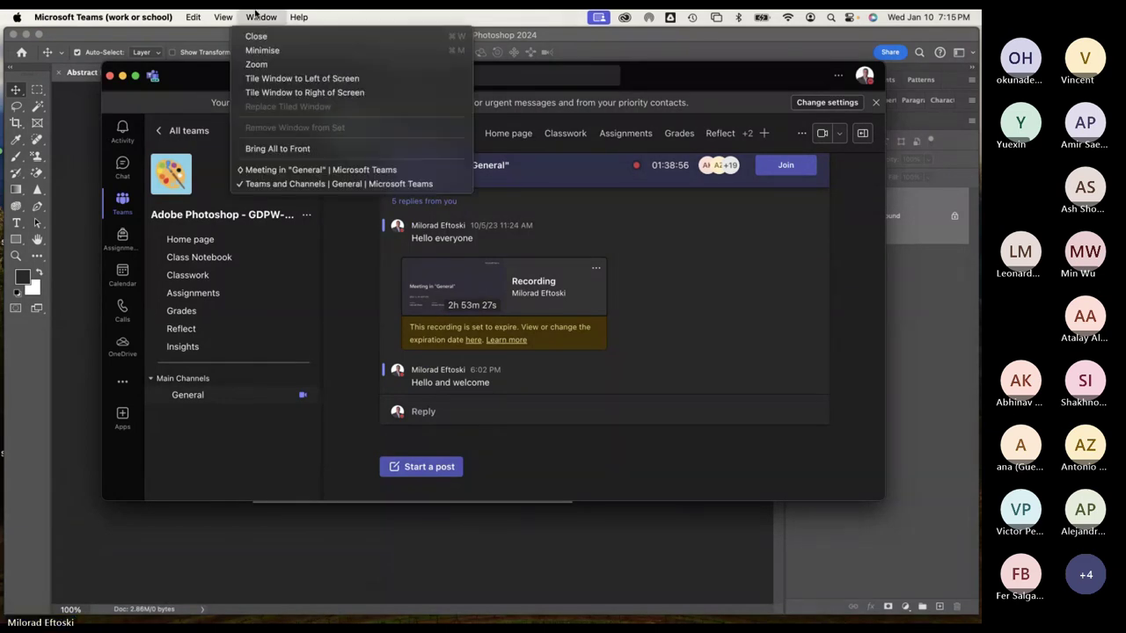
click(288, 170)
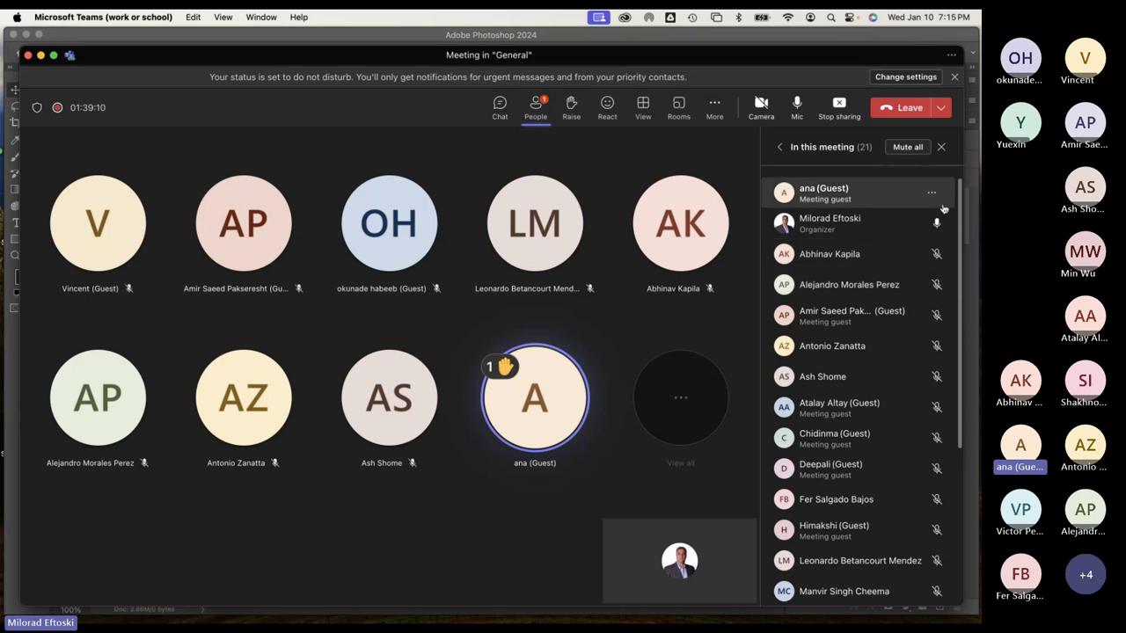
Raise then lower the hand in the meeting, nudge the meeting window and minimize it
click(575, 124)
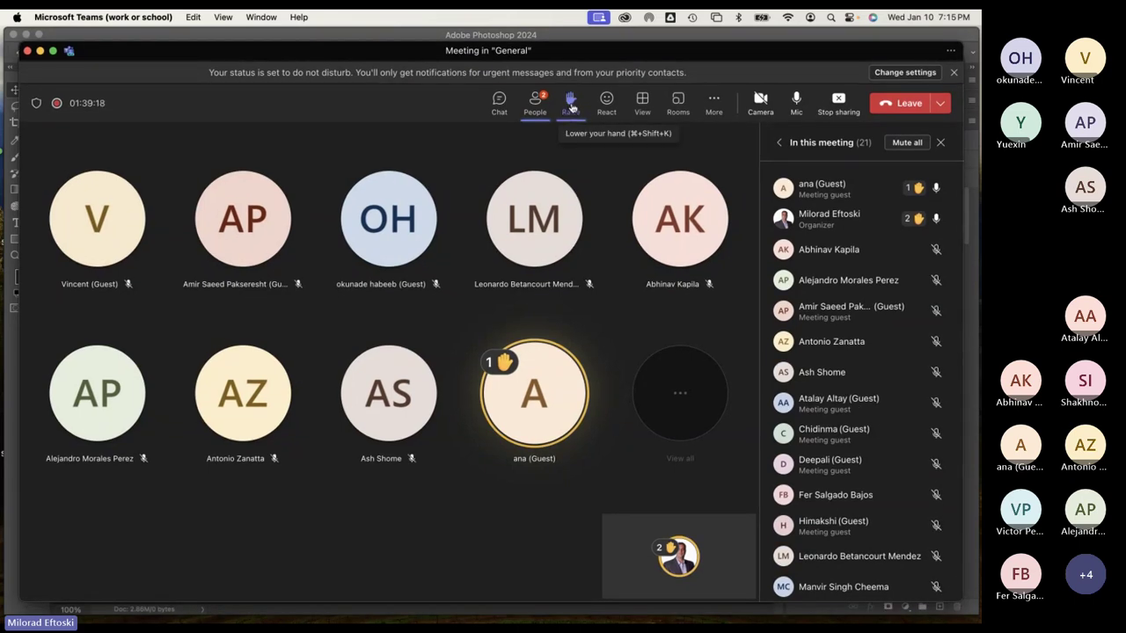
click(572, 105)
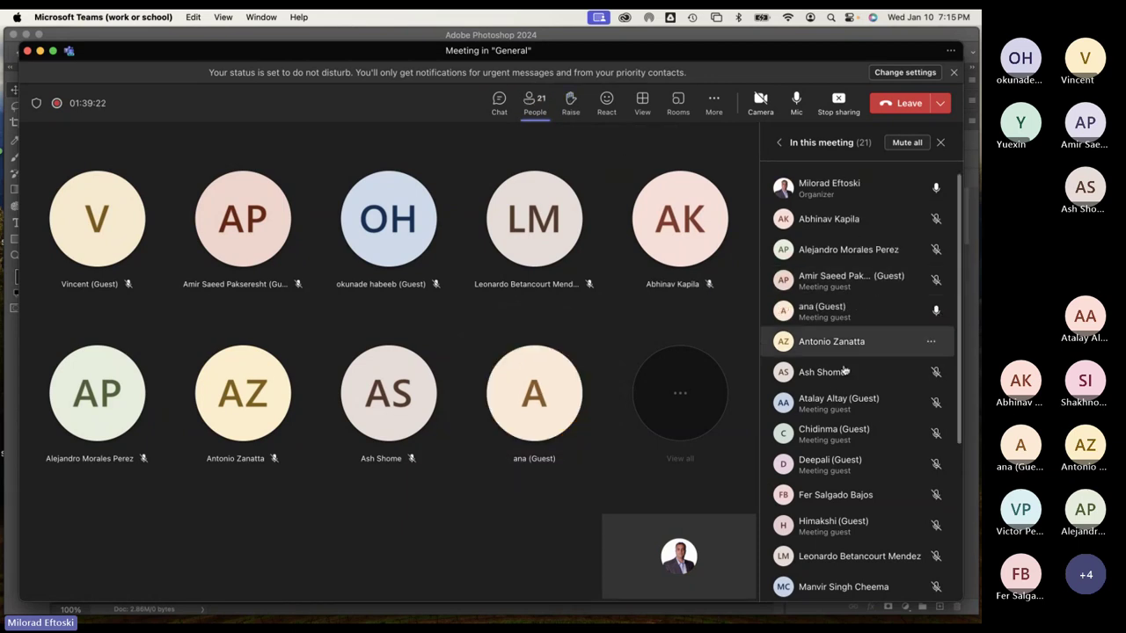
scroll(831, 375, down, 5)
scroll(832, 374, up, 5)
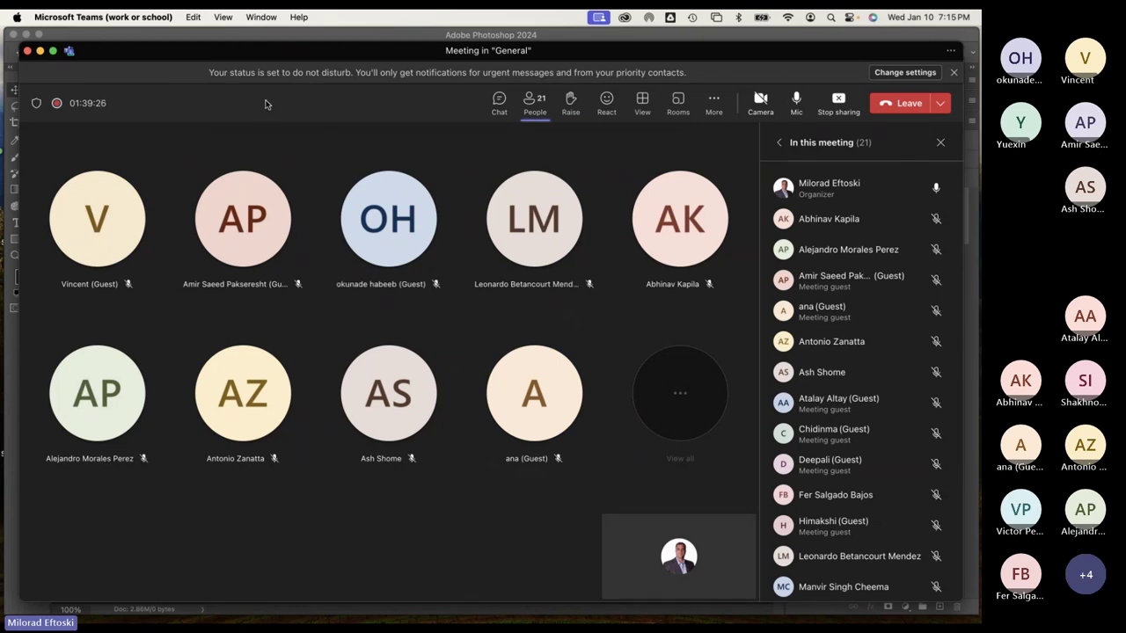
drag(267, 53, 270, 50)
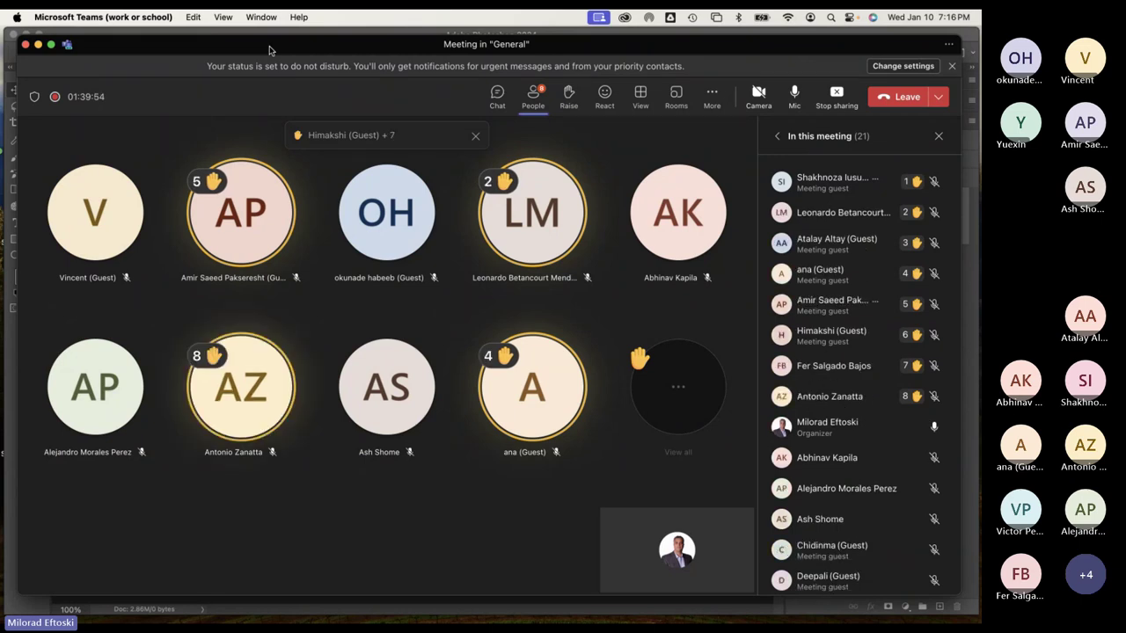
click(38, 46)
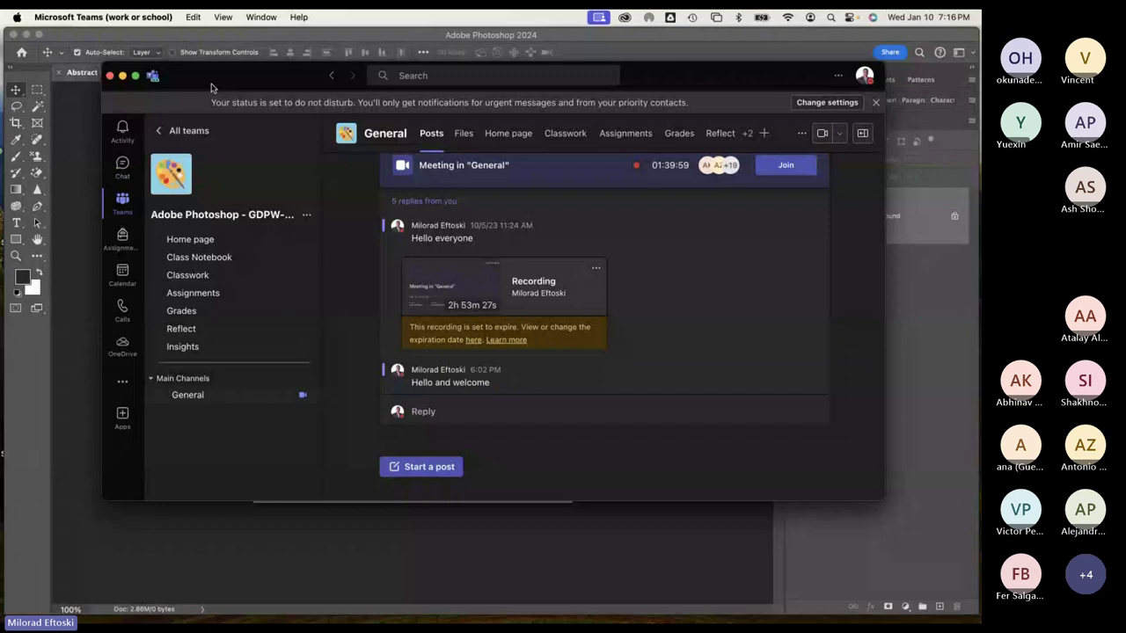
Minimize Teams, return to Photoshop and set the foreground colour to bright magenta
click(123, 75)
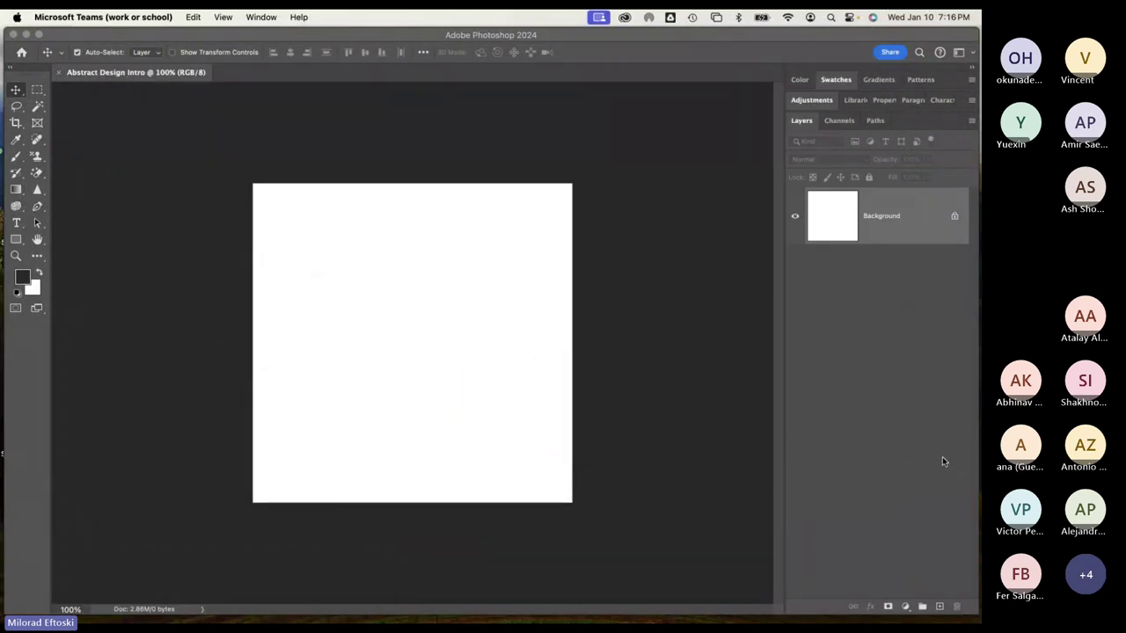
click(456, 260)
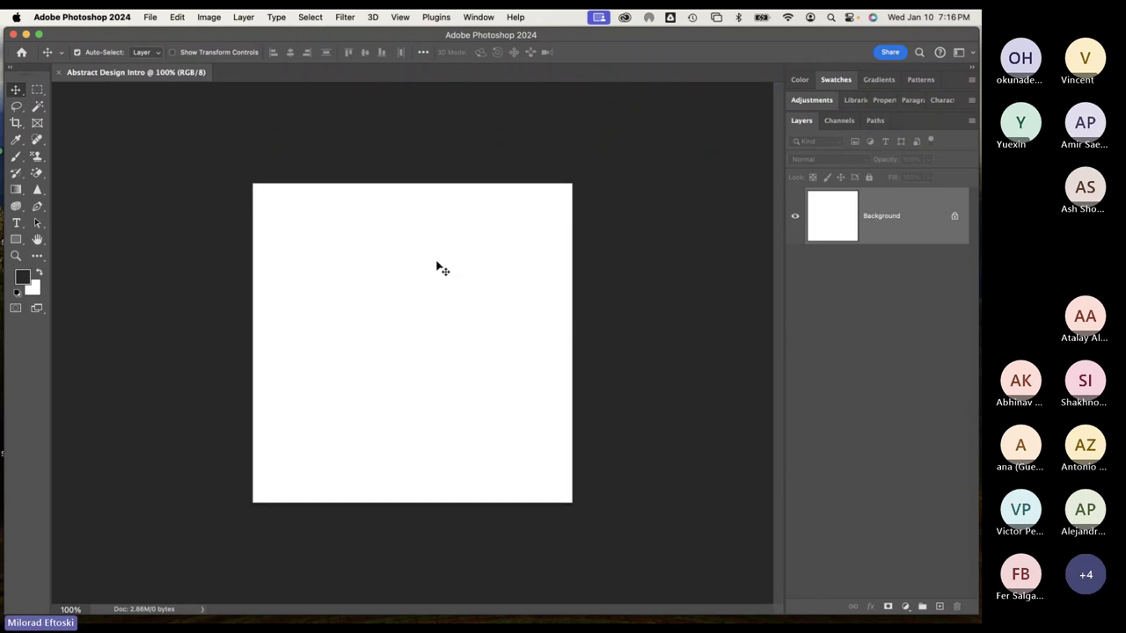
click(23, 278)
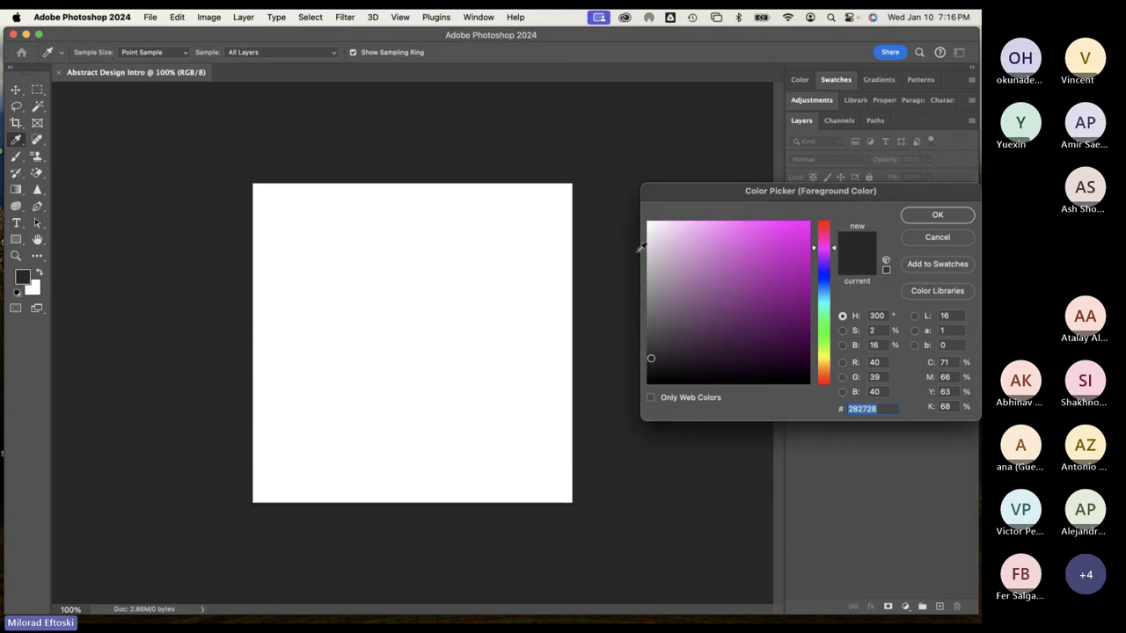
drag(802, 229, 796, 233)
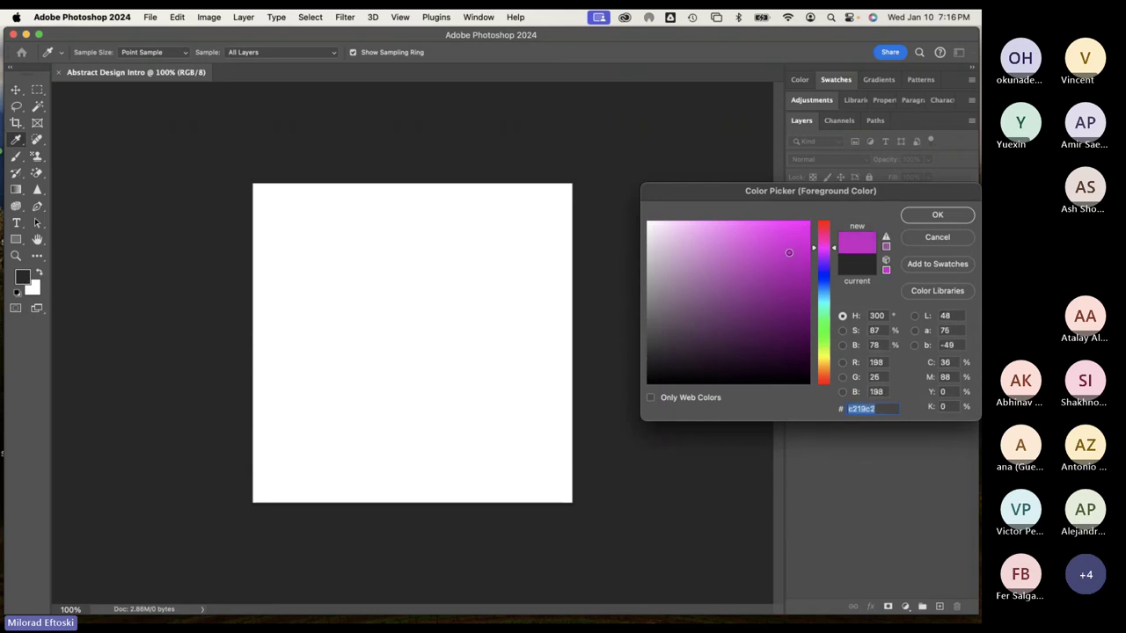
click(914, 217)
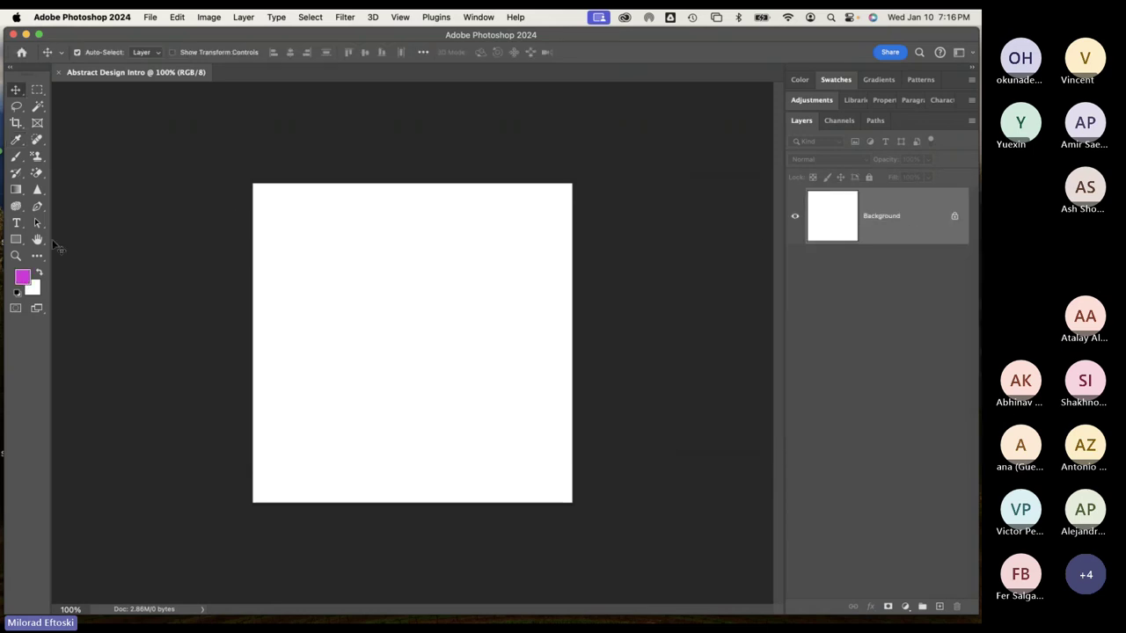
Set the background colour to a green shade in the Color Picker
click(34, 291)
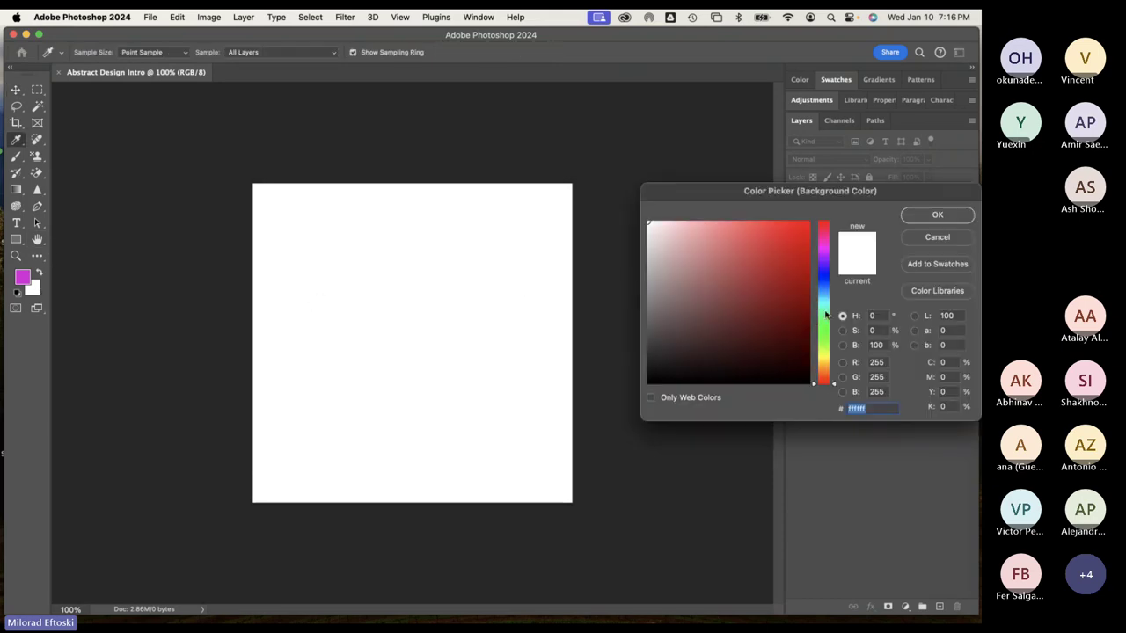
mouse_move(823, 317)
mouse_down()
mouse_move(825, 299)
mouse_move(824, 347)
mouse_move(823, 325)
mouse_up()
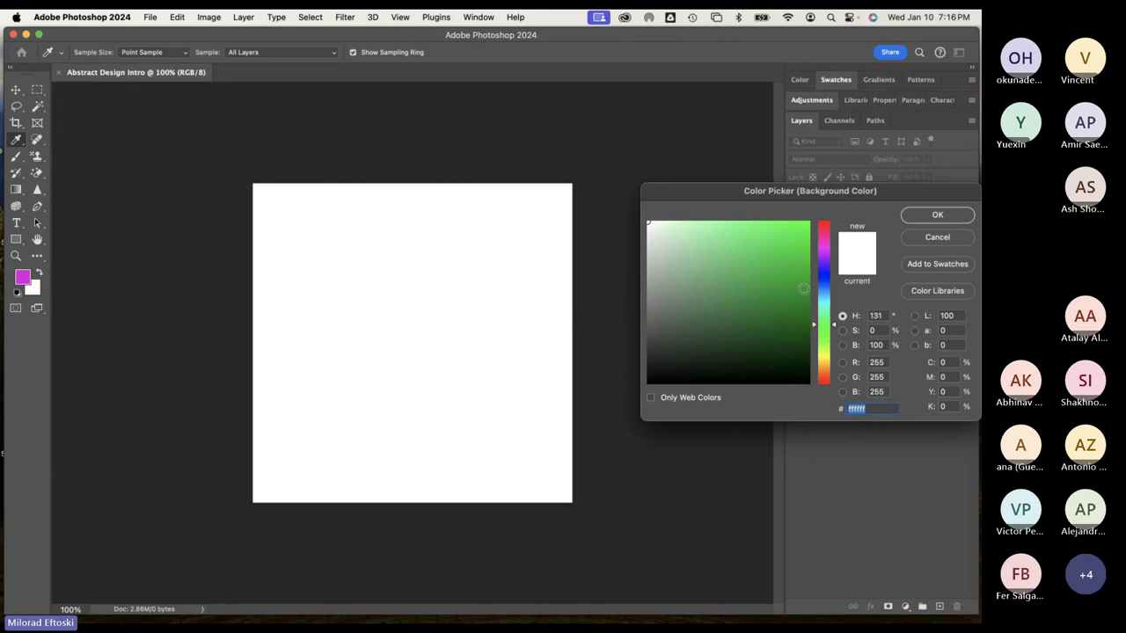
click(794, 302)
click(935, 216)
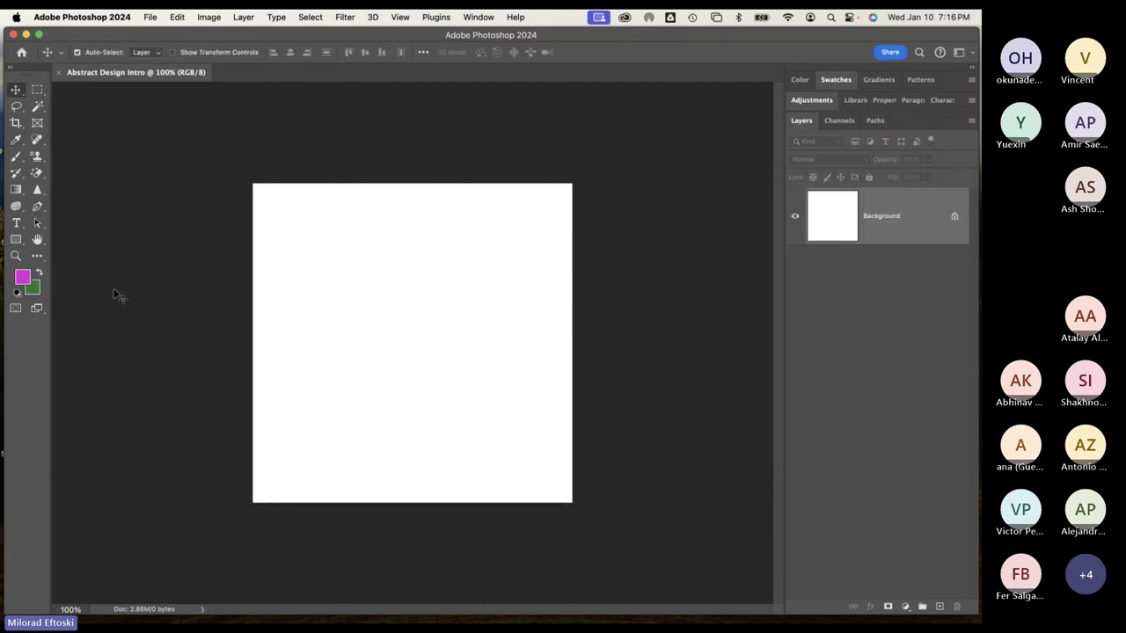
Toggle the magenta and green colours back and forth with the swap arrow
click(40, 273)
click(39, 273)
click(40, 272)
click(39, 272)
Swap the colours a few more times, then reset to default black foreground and white background with D
click(40, 274)
click(39, 273)
click(40, 273)
key(d)
click(24, 279)
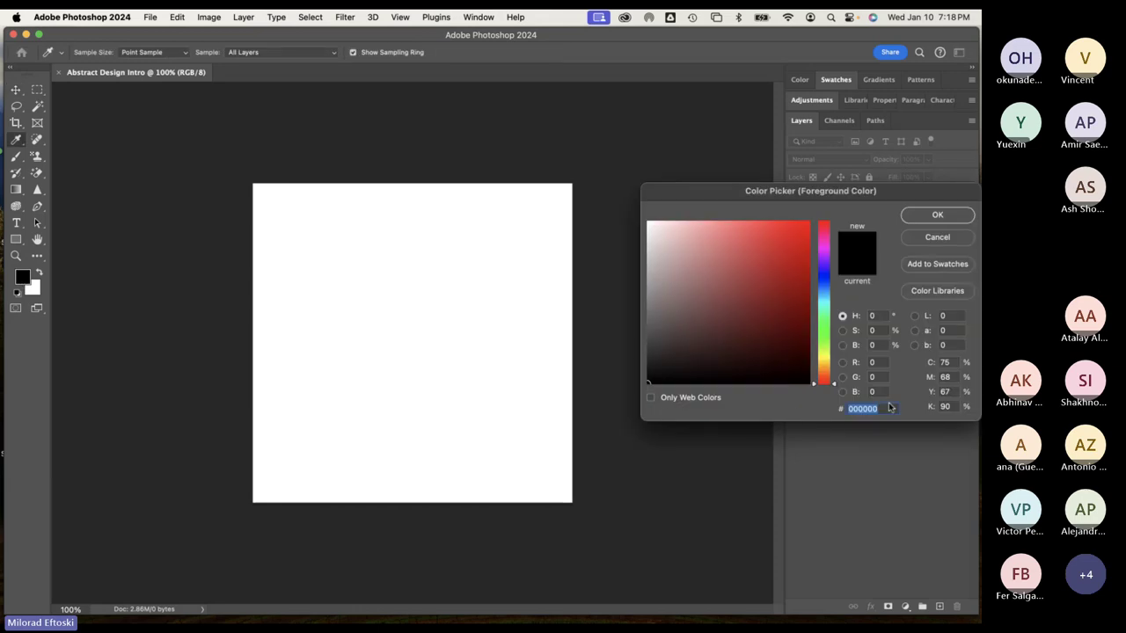
drag(750, 191, 483, 113)
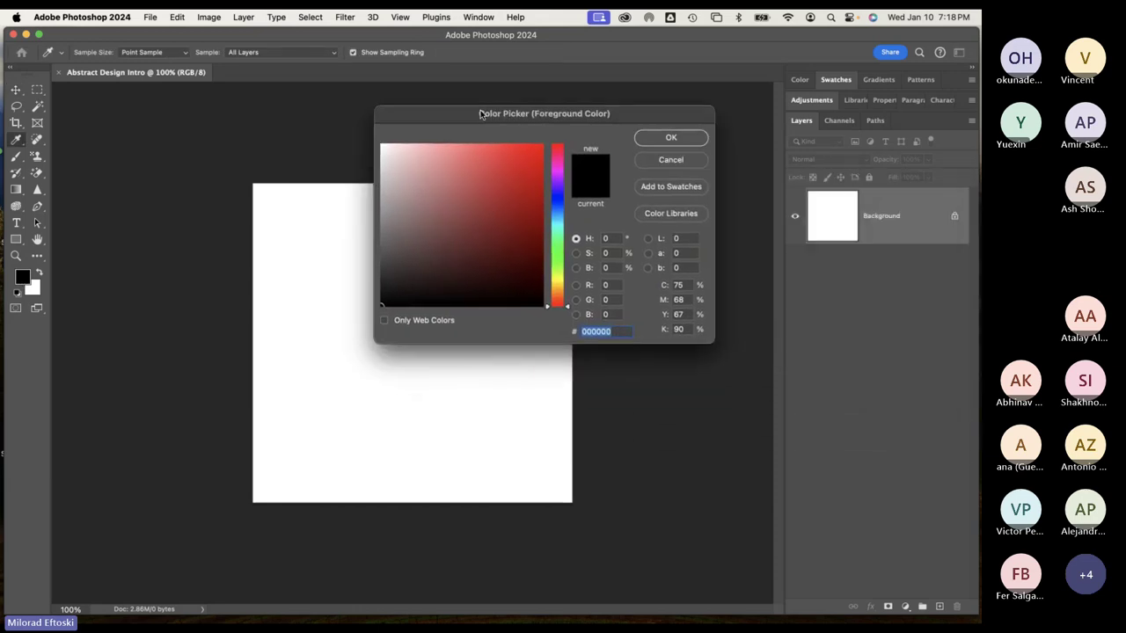
click(607, 283)
click(604, 299)
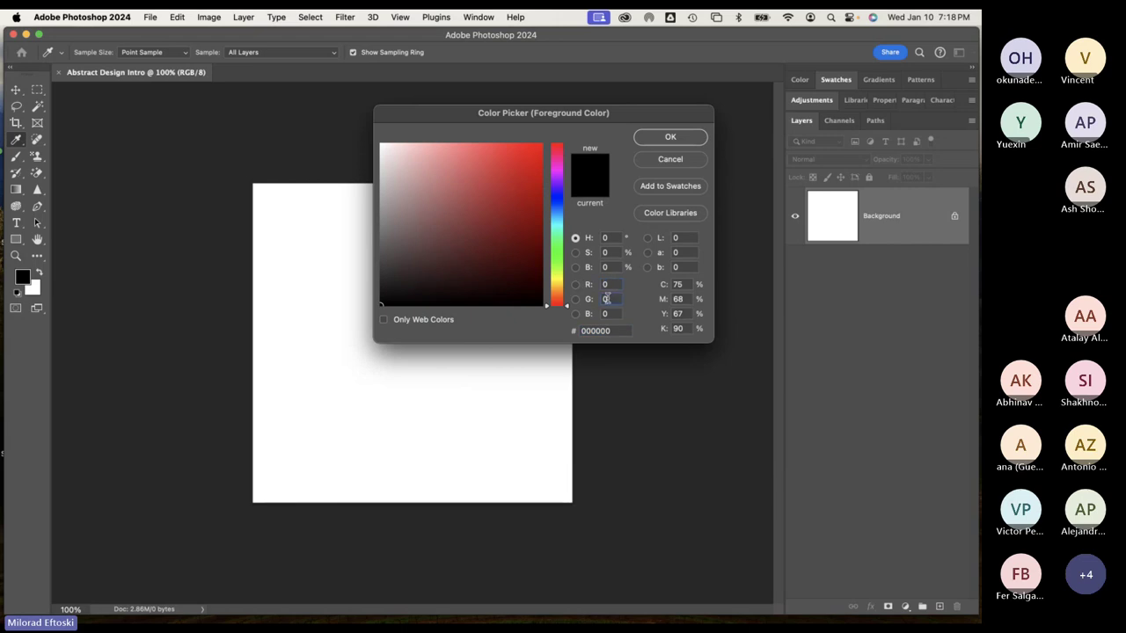
click(617, 313)
drag(410, 250, 375, 122)
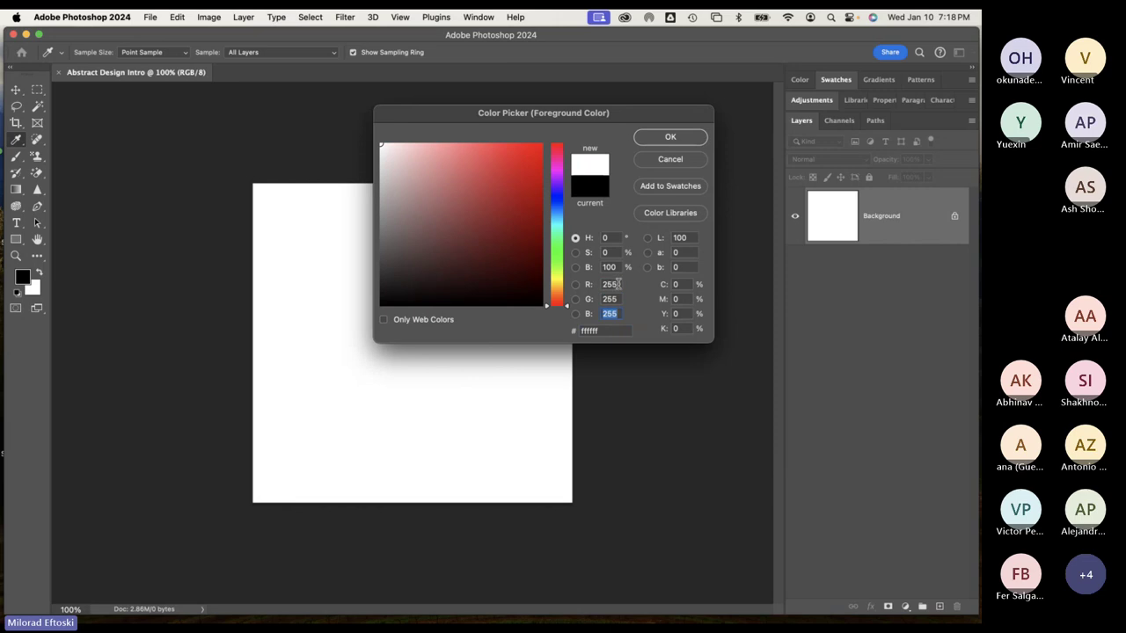
click(588, 279)
click(575, 311)
mouse_move(414, 179)
mouse_down()
mouse_move(444, 229)
mouse_move(457, 158)
mouse_move(467, 211)
mouse_move(423, 197)
mouse_move(463, 226)
mouse_move(440, 188)
mouse_move(449, 193)
mouse_up()
click(556, 265)
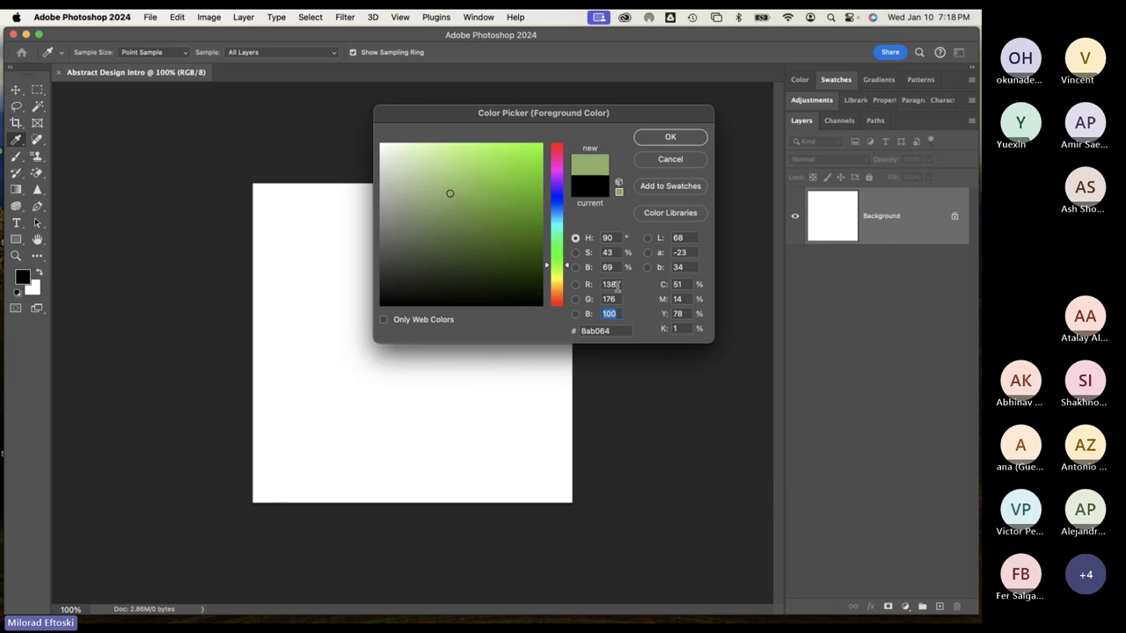
click(615, 284)
click(614, 314)
mouse_move(467, 177)
mouse_down()
mouse_move(499, 166)
mouse_move(468, 208)
mouse_move(459, 179)
mouse_up()
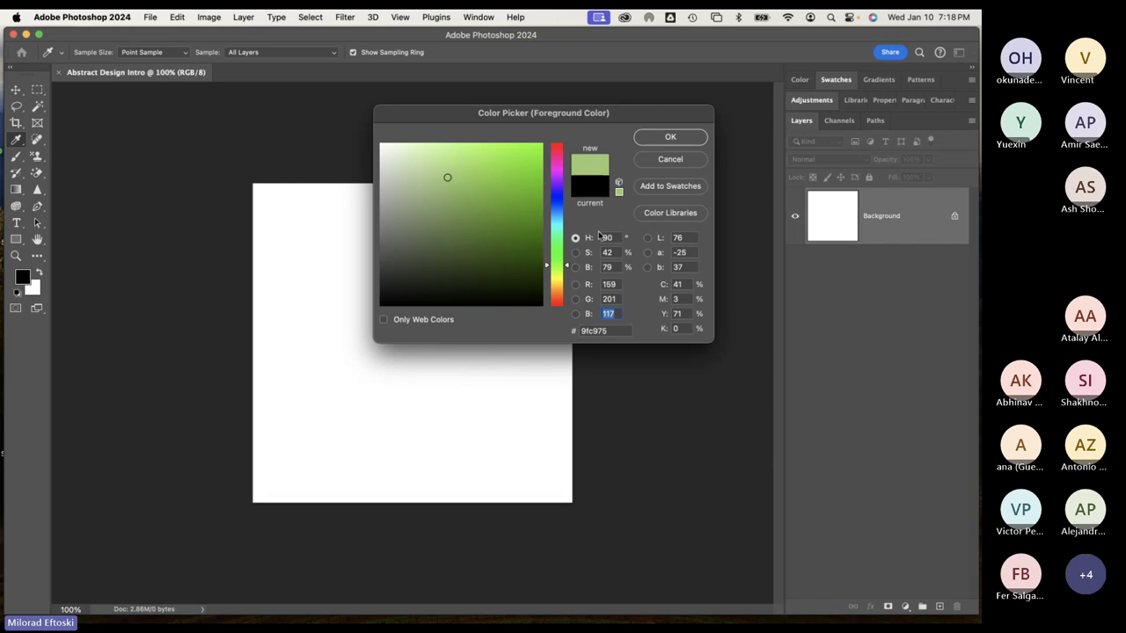
click(670, 160)
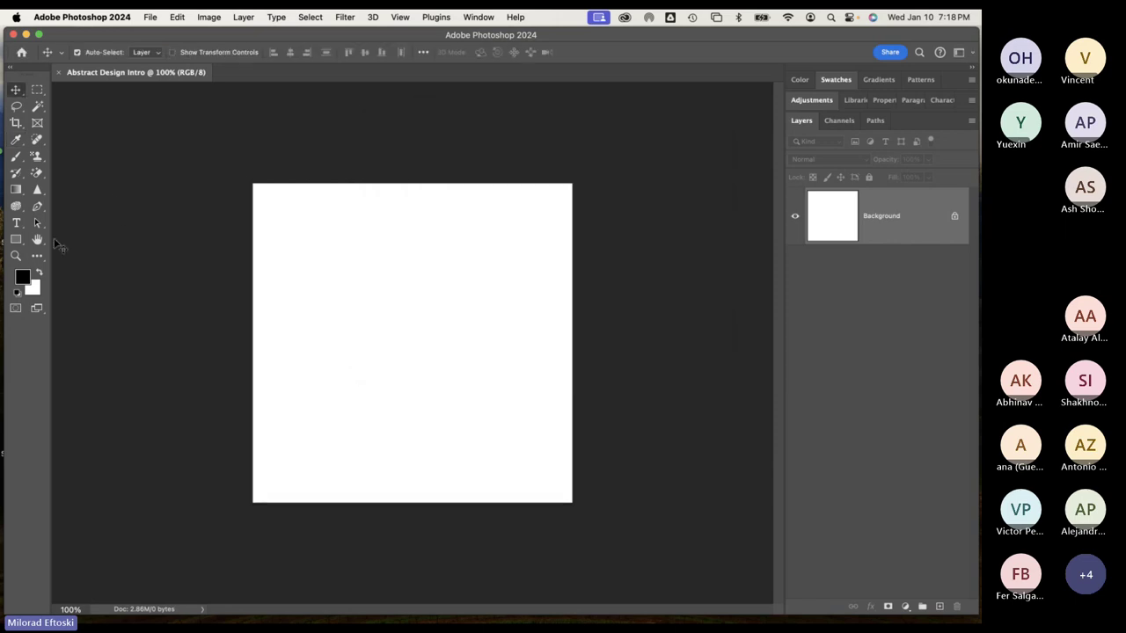
Select the Paint Bucket Tool from the Gradient tool flyout
click(35, 256)
click(16, 190)
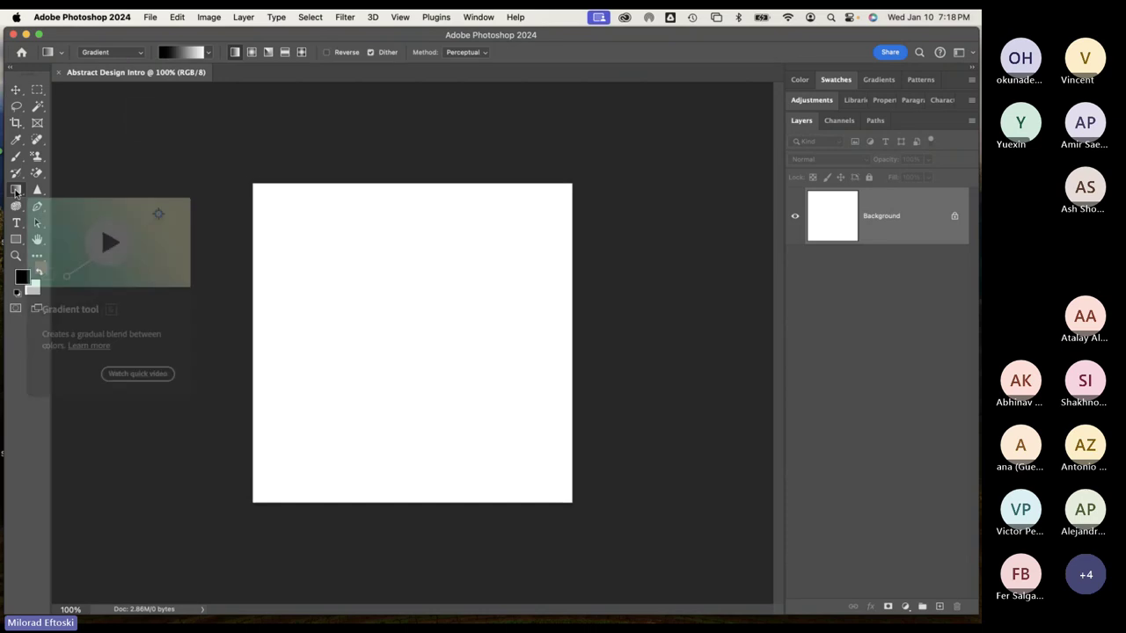
click(17, 191)
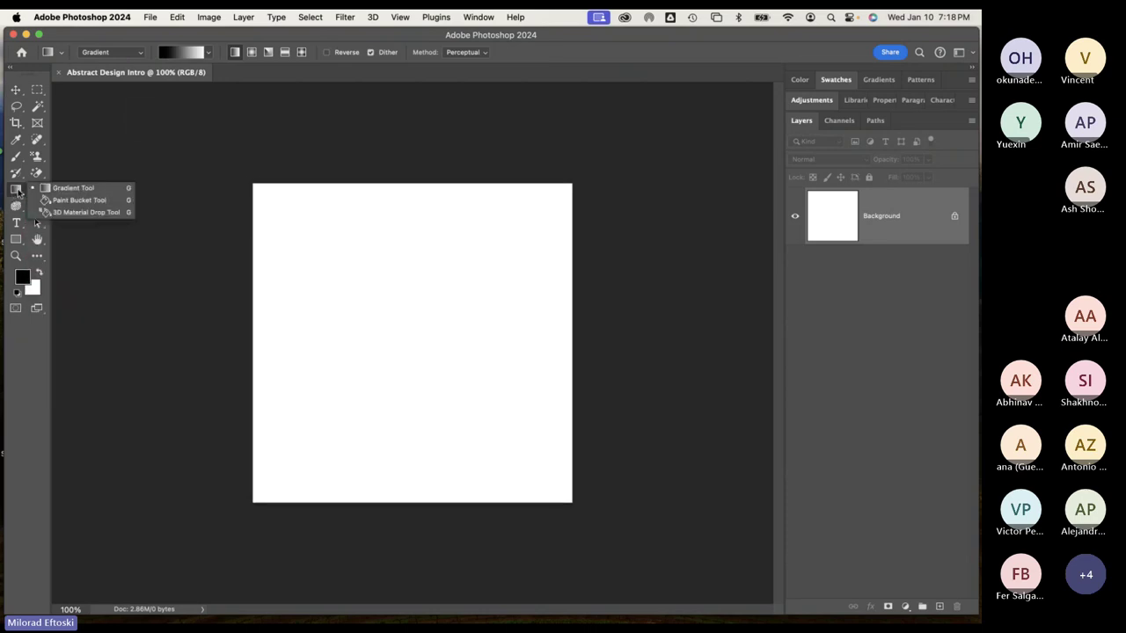
click(79, 200)
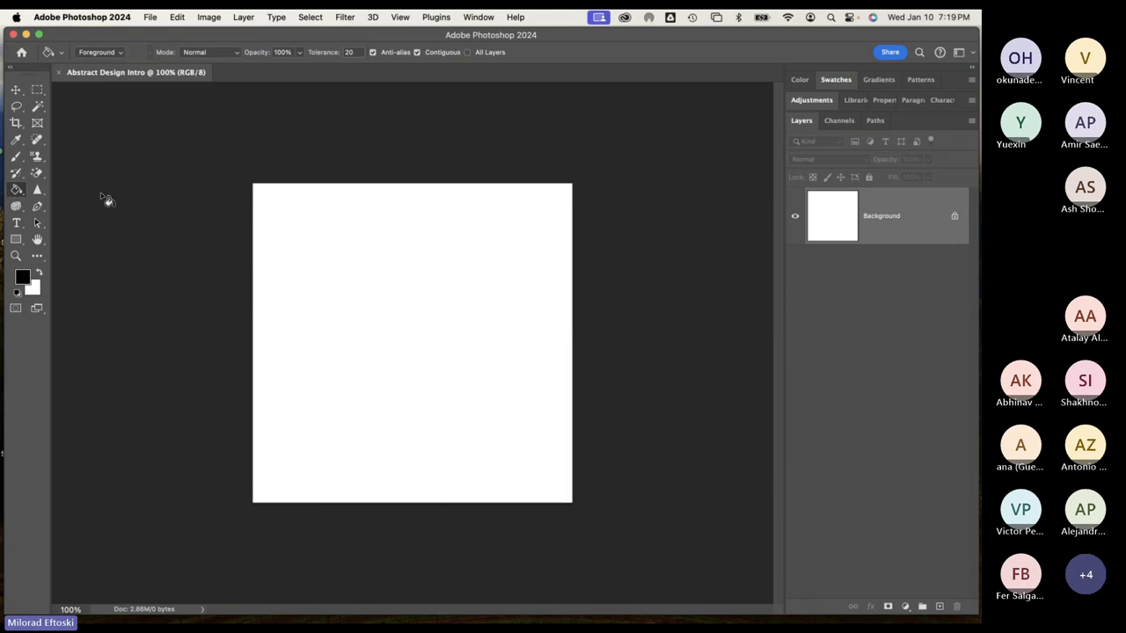
right_click(16, 189)
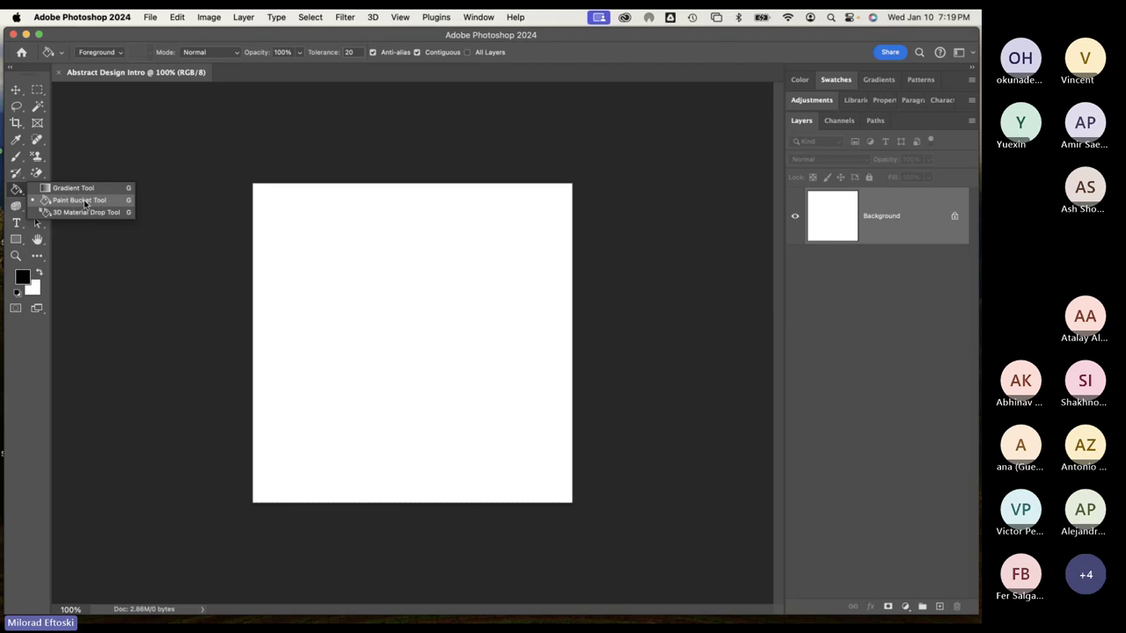
click(84, 204)
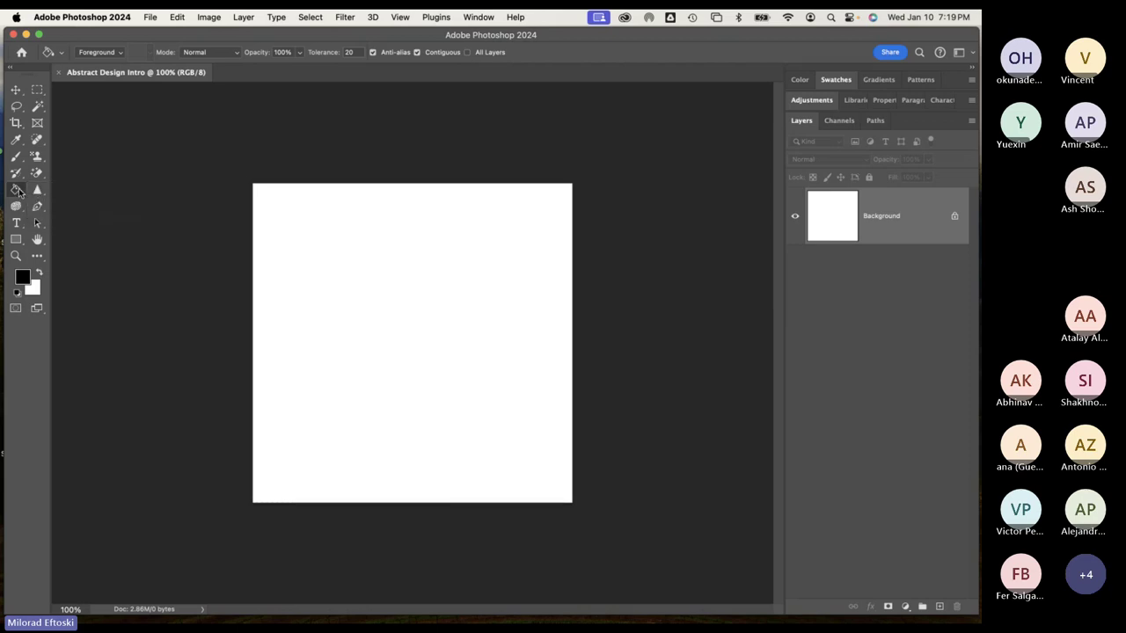
Fill the canvas black, test a white fill, then refill it black
click(427, 304)
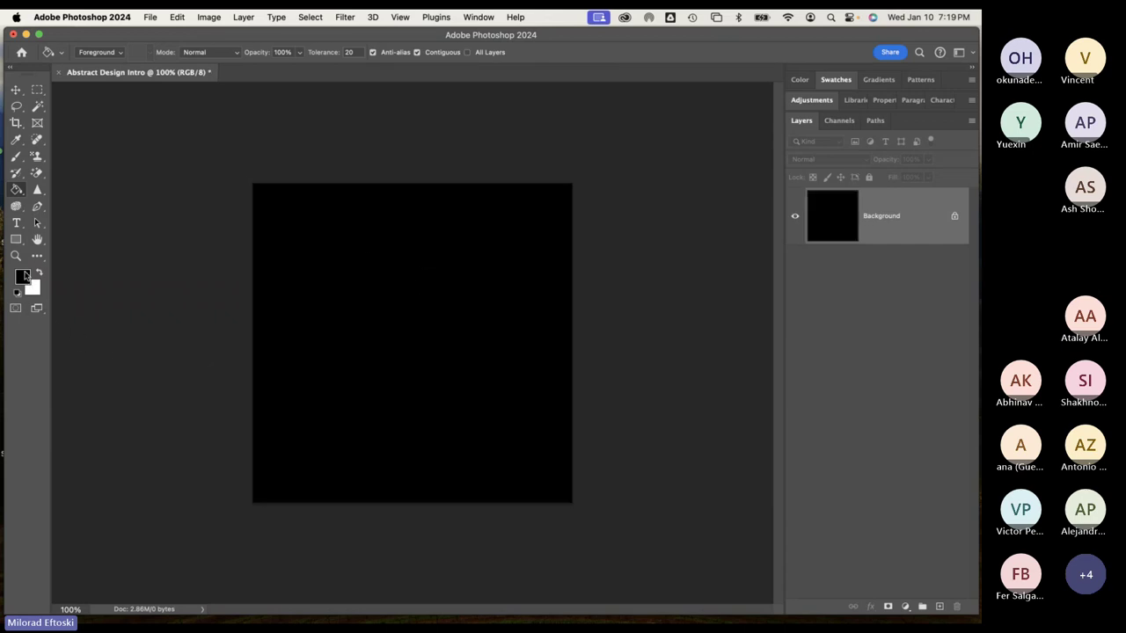
click(40, 272)
click(389, 279)
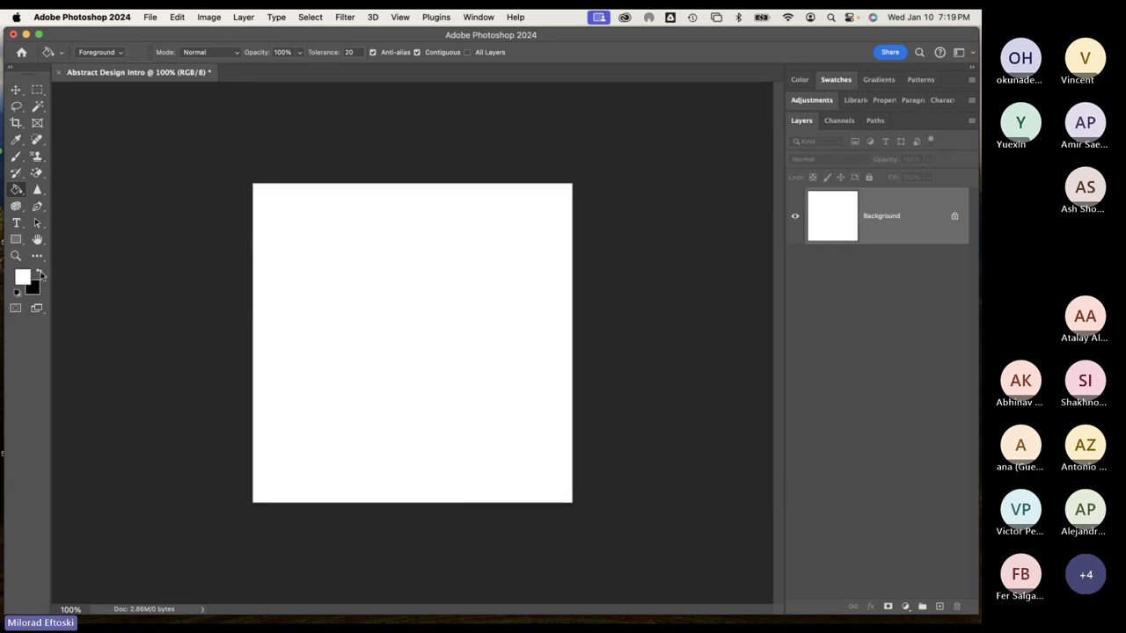
click(41, 273)
click(418, 297)
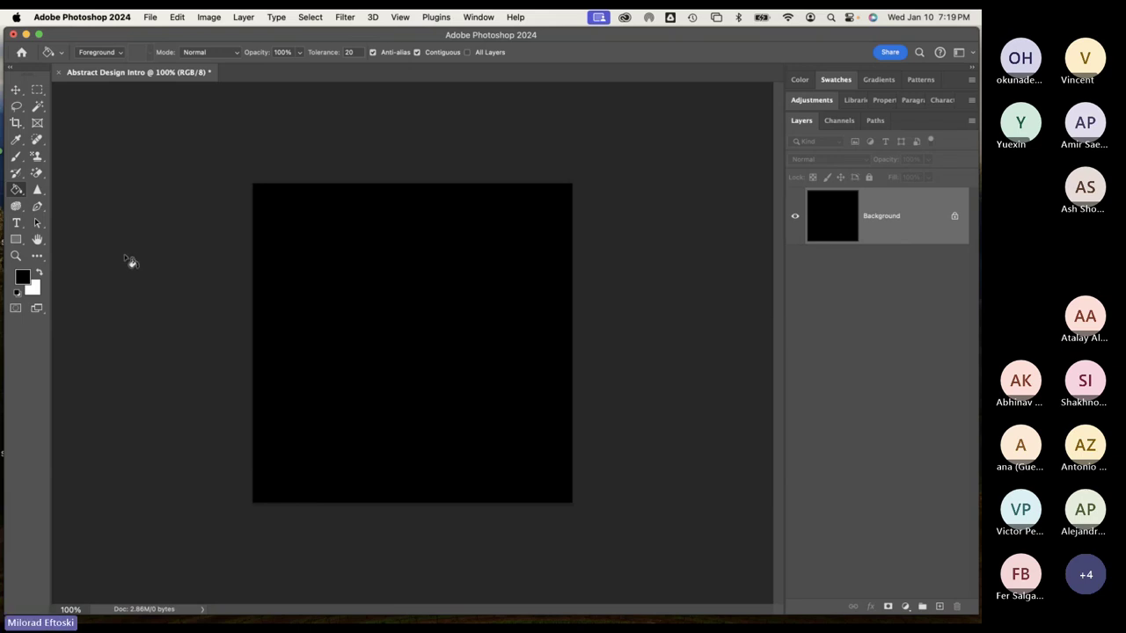
Try a green foreground colour in the Color Picker and keep the Paint Bucket active
click(24, 278)
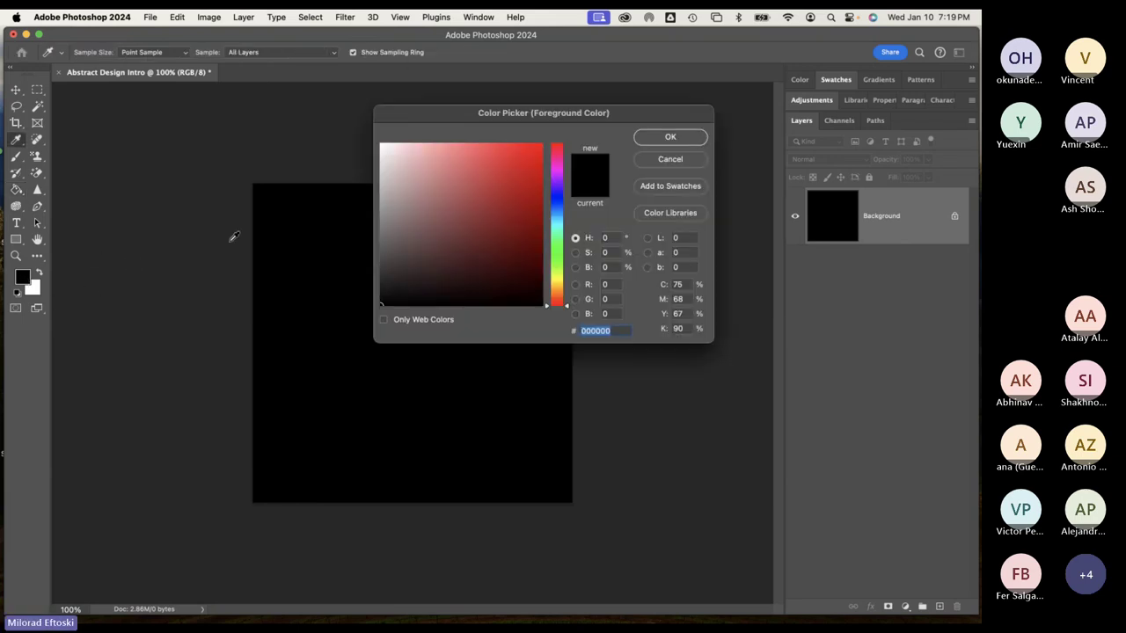
click(552, 271)
mouse_move(521, 216)
mouse_down()
mouse_move(525, 197)
mouse_move(516, 205)
mouse_up()
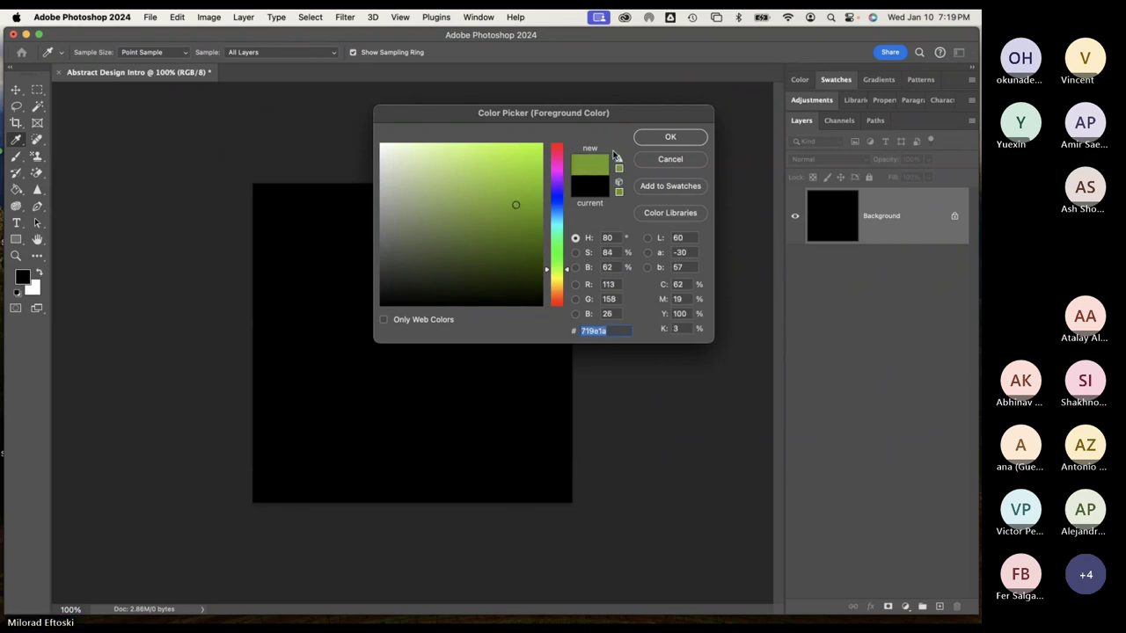
click(670, 137)
key(g)
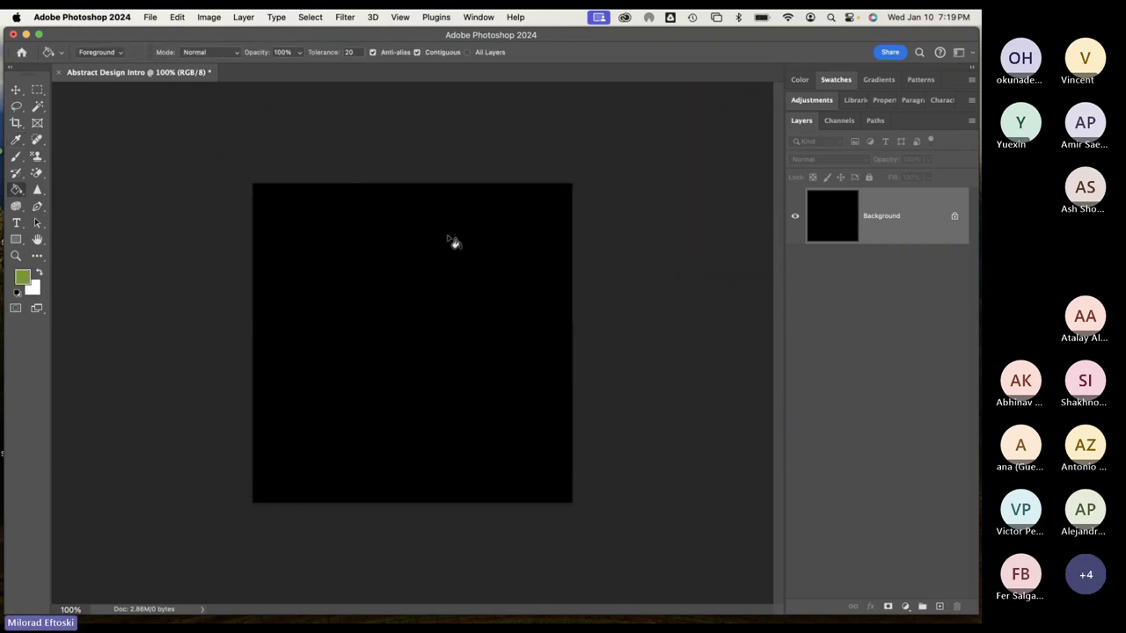
Change the foreground to teal and fill the black canvas with it
click(21, 279)
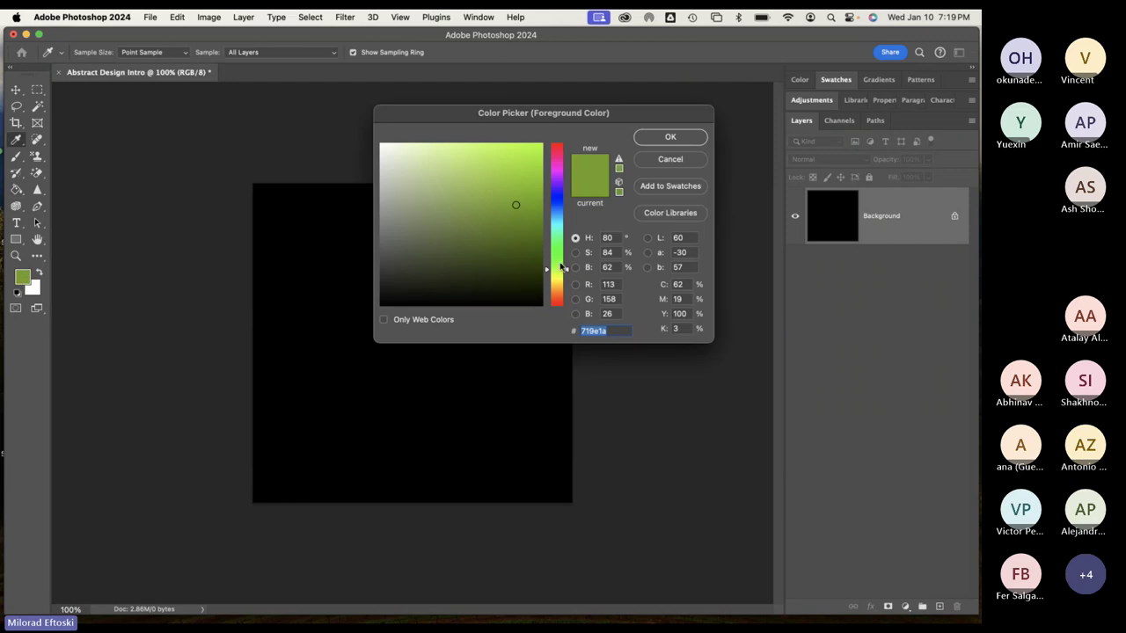
drag(556, 269, 563, 222)
mouse_move(507, 180)
mouse_down()
mouse_move(487, 181)
mouse_move(518, 188)
mouse_move(508, 199)
mouse_up()
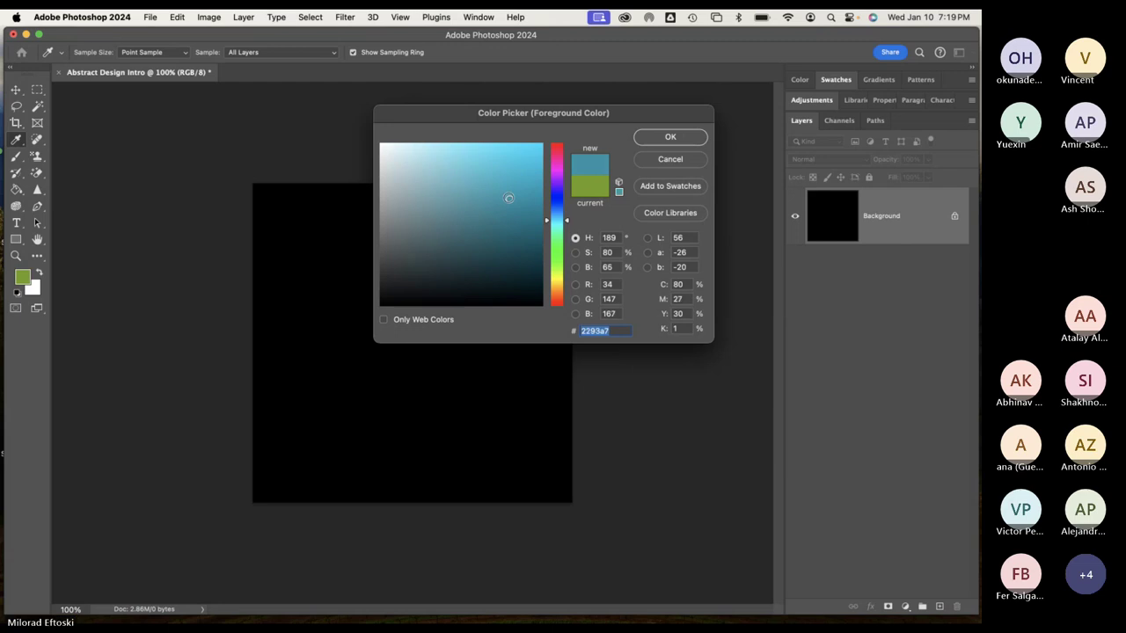
click(670, 137)
key(g)
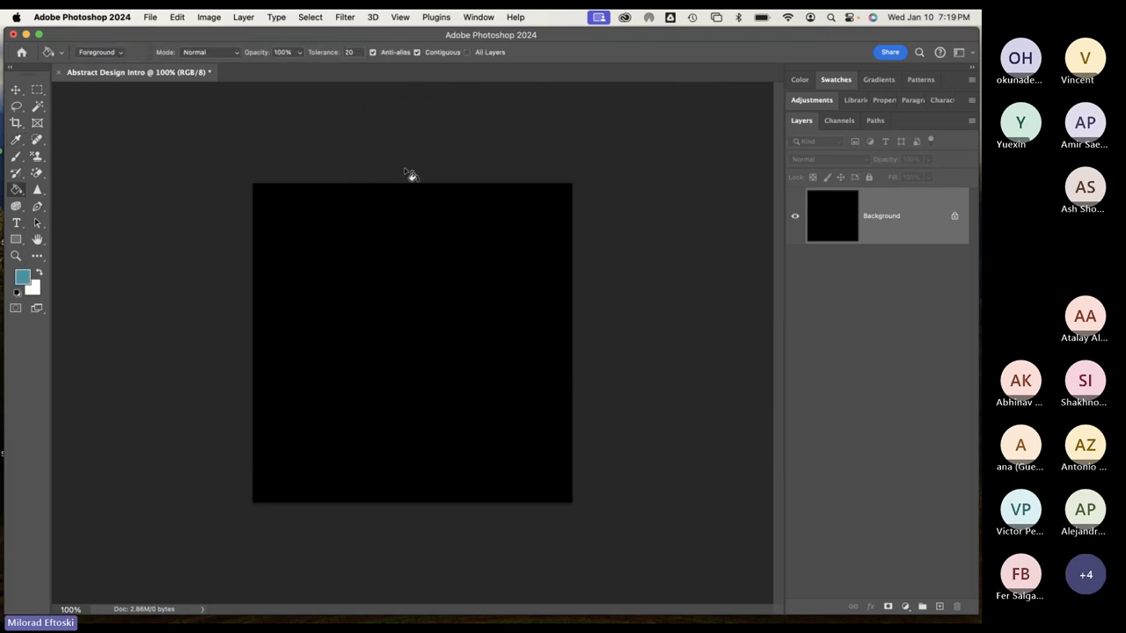
click(429, 281)
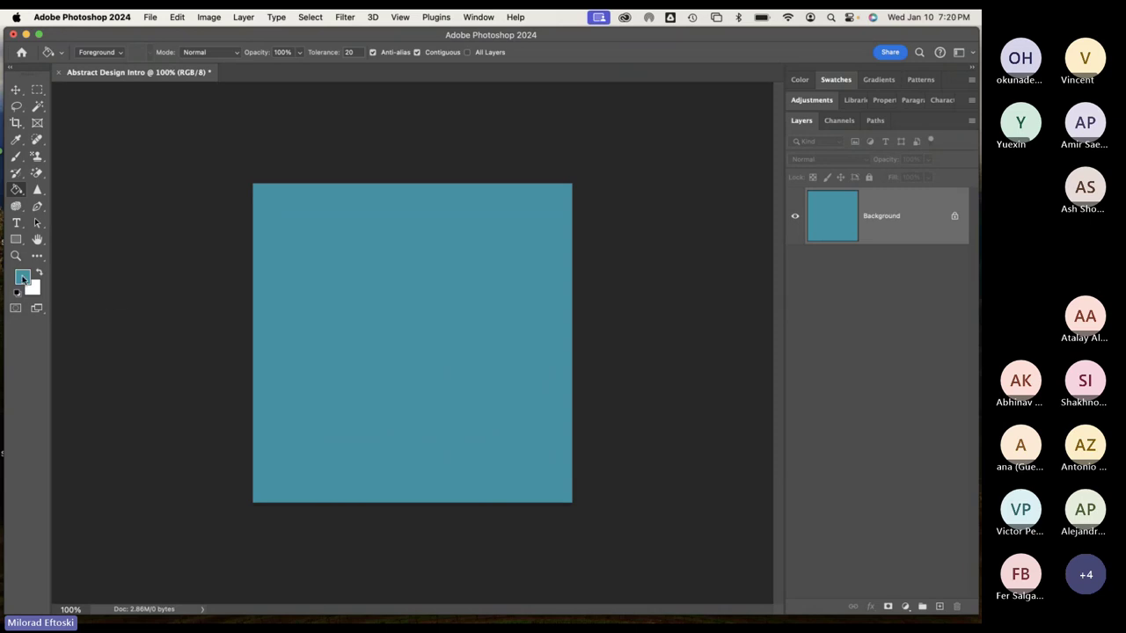
Change the foreground colour to green
click(24, 280)
drag(556, 250, 558, 259)
click(668, 138)
click(177, 18)
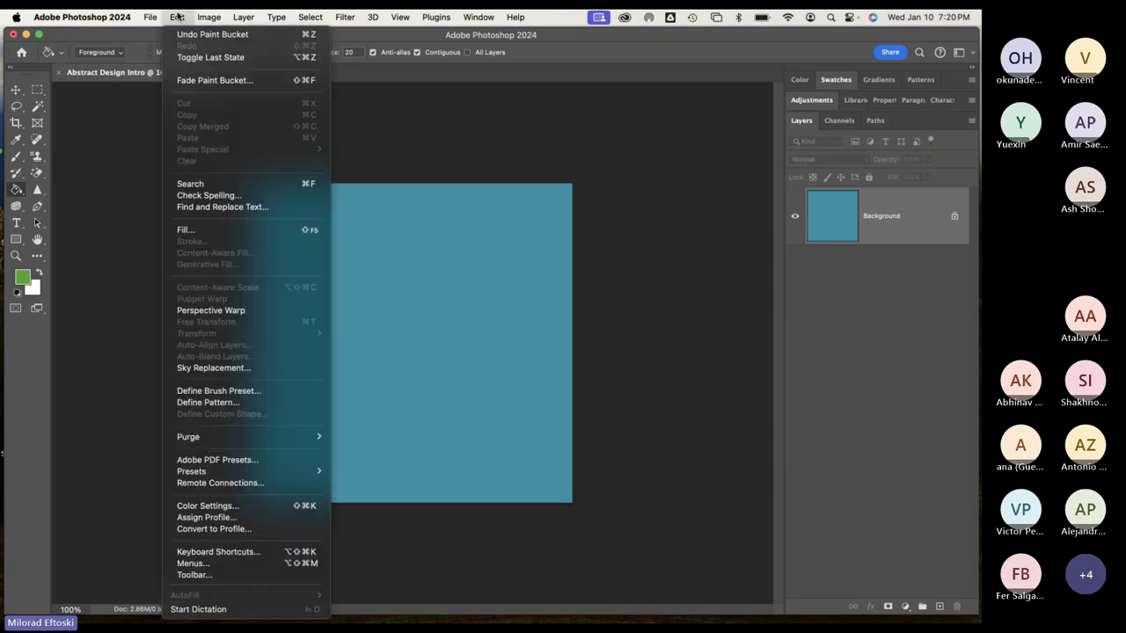
Use Edit > Fill with Contents set to Foreground Color to fill the canvas green
click(223, 232)
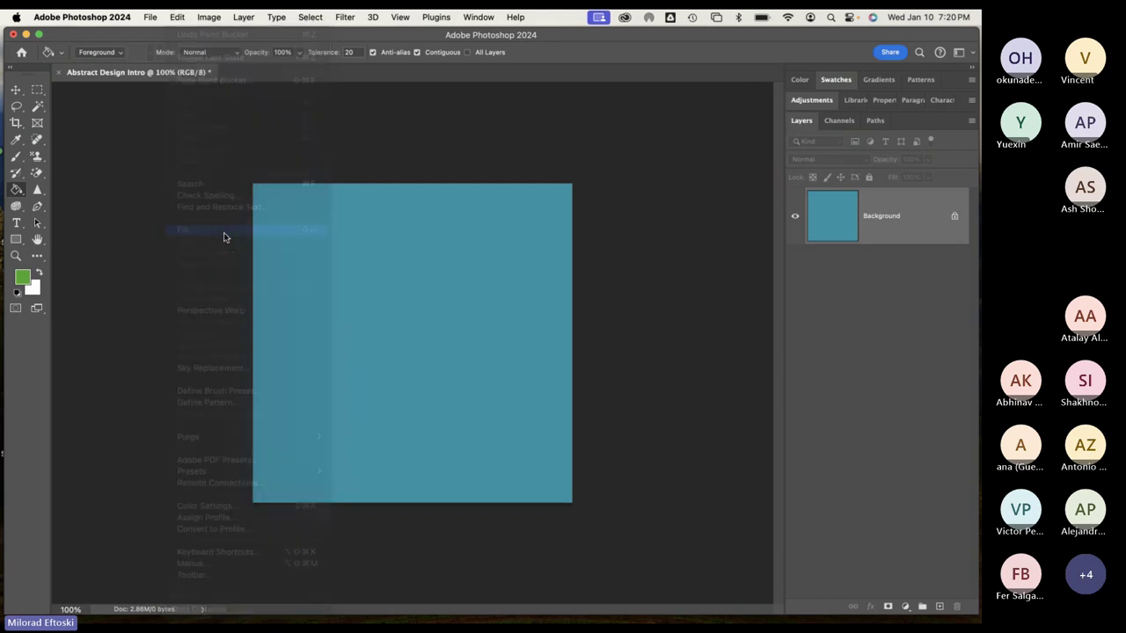
drag(729, 108, 604, 107)
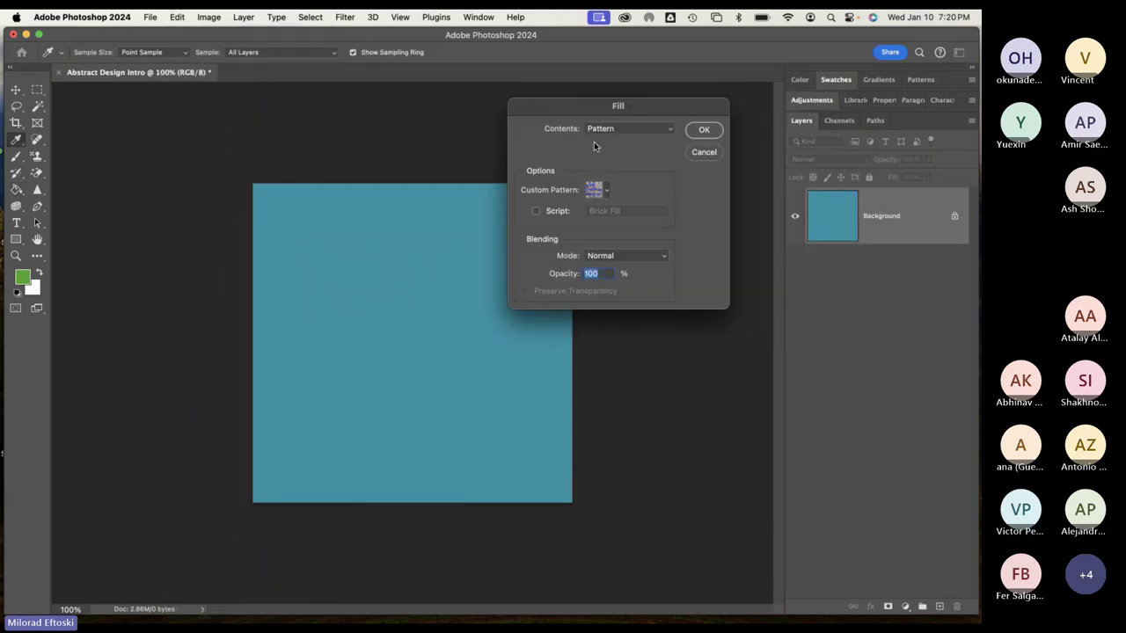
click(627, 129)
click(632, 78)
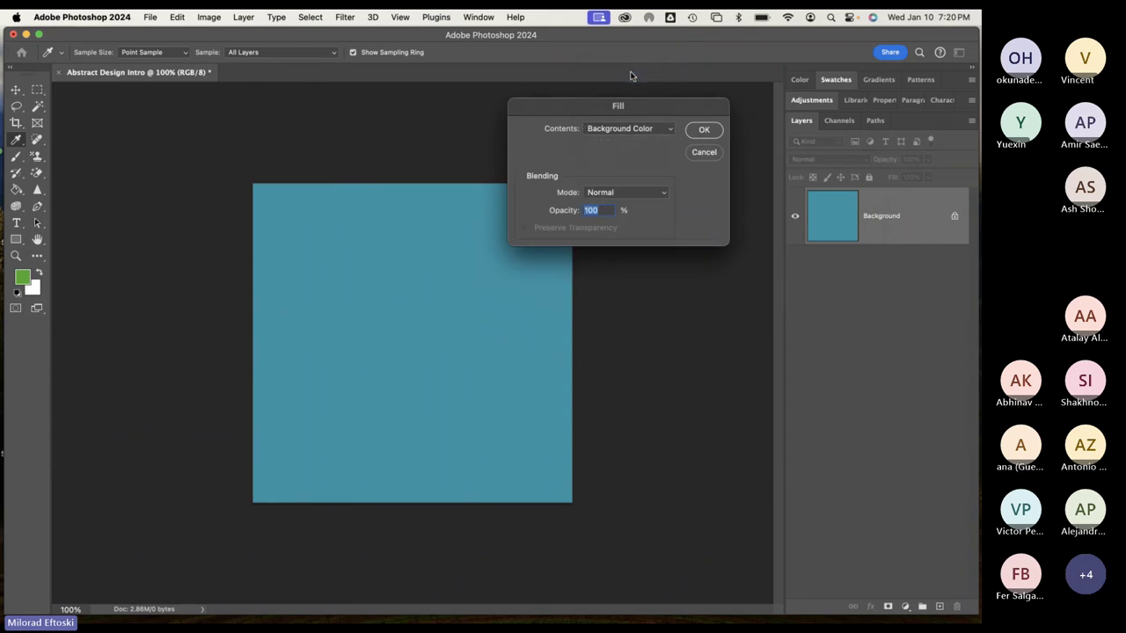
click(621, 130)
click(619, 112)
click(595, 130)
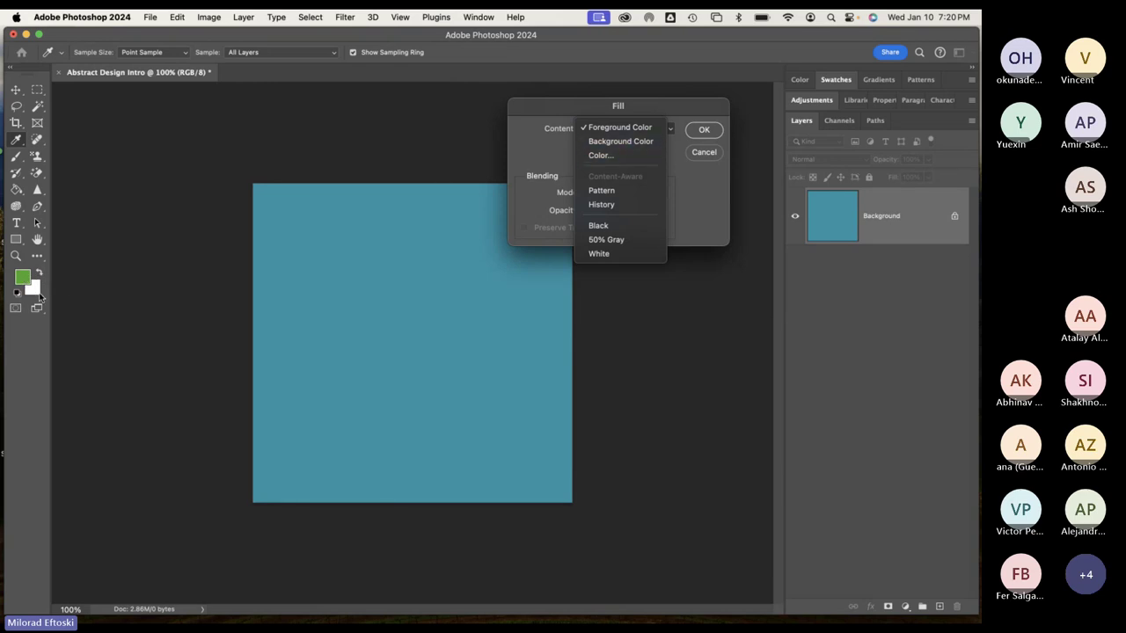
click(611, 128)
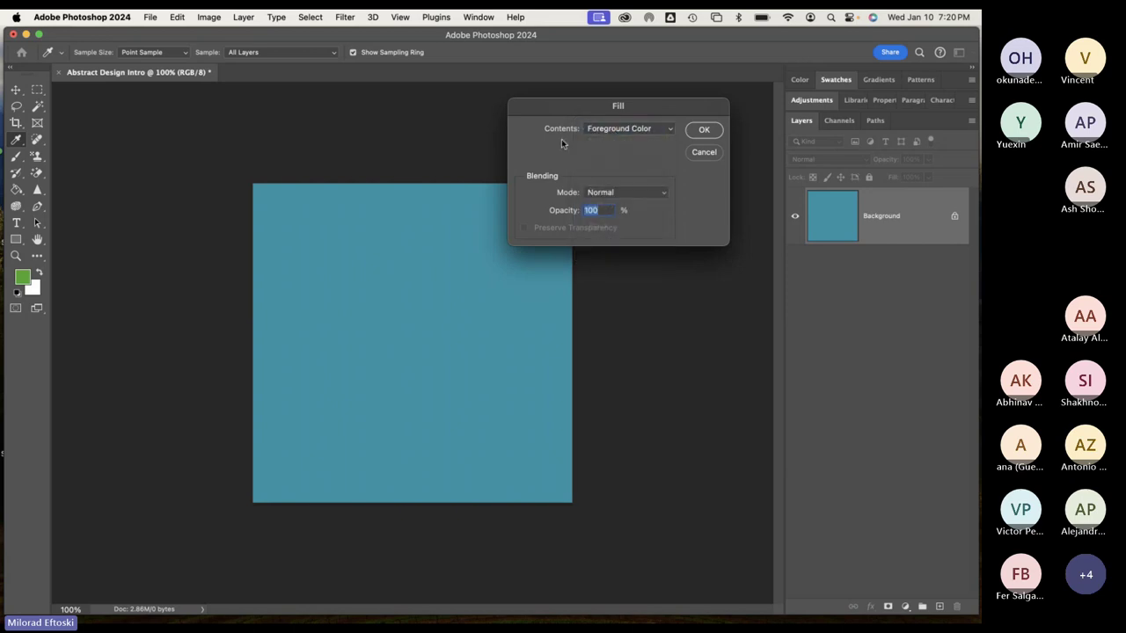
click(703, 132)
key(g)
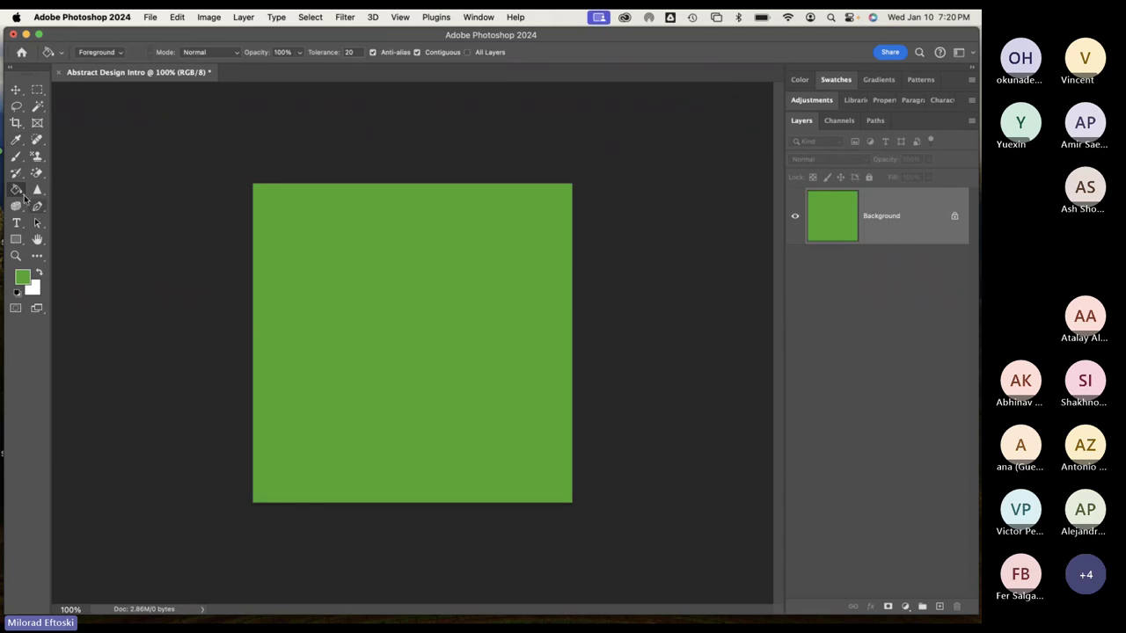
mouse_move(19, 191)
mouse_down()
mouse_move(57, 187)
mouse_move(71, 201)
mouse_up()
Reset to default colours with D and paint-bucket the canvas solid black
click(177, 17)
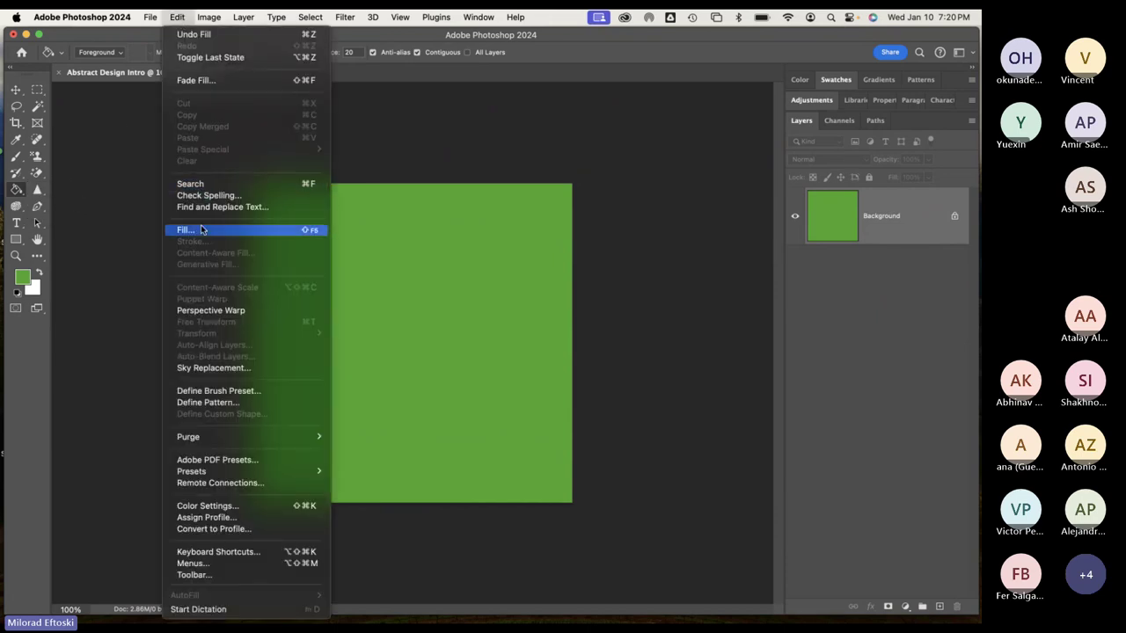
click(400, 171)
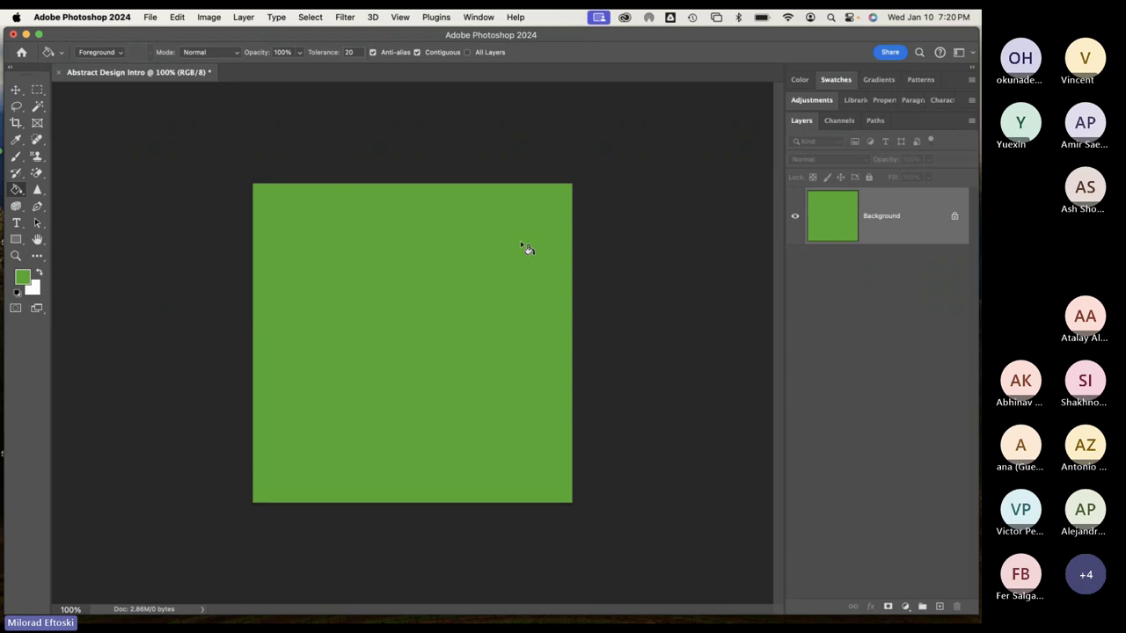
key(d)
click(369, 282)
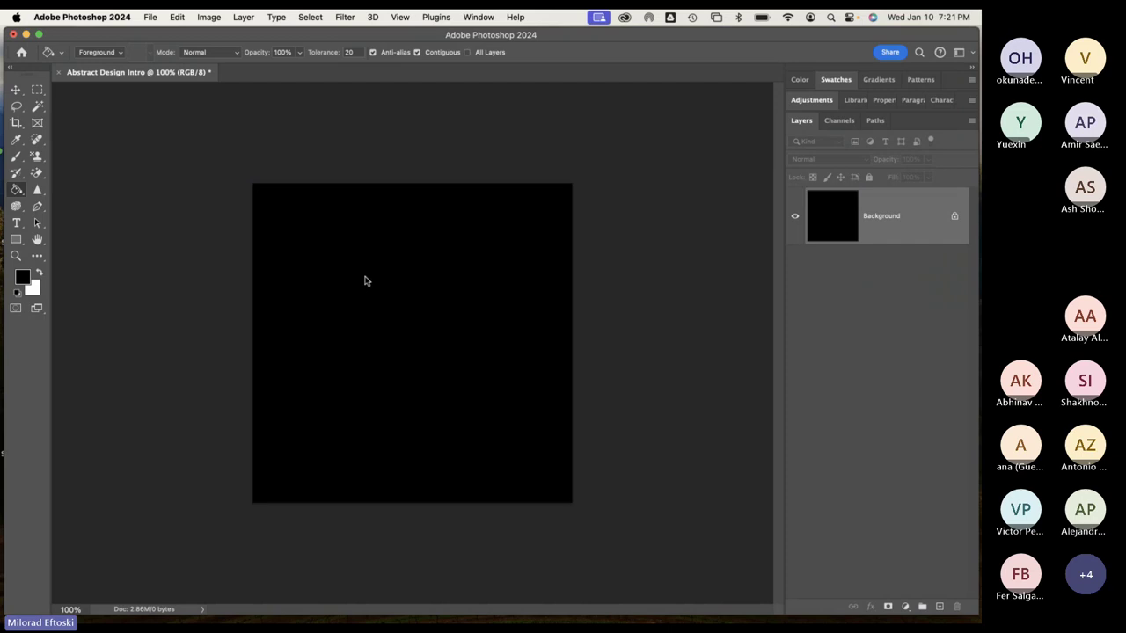
key(super+plus)
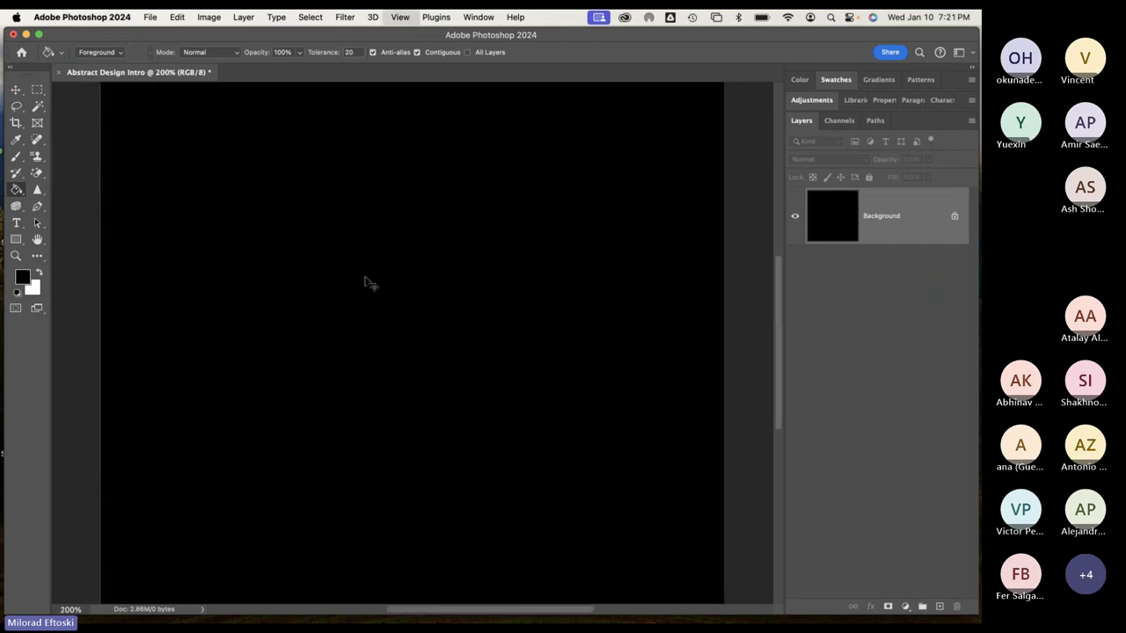
key(super+minus)
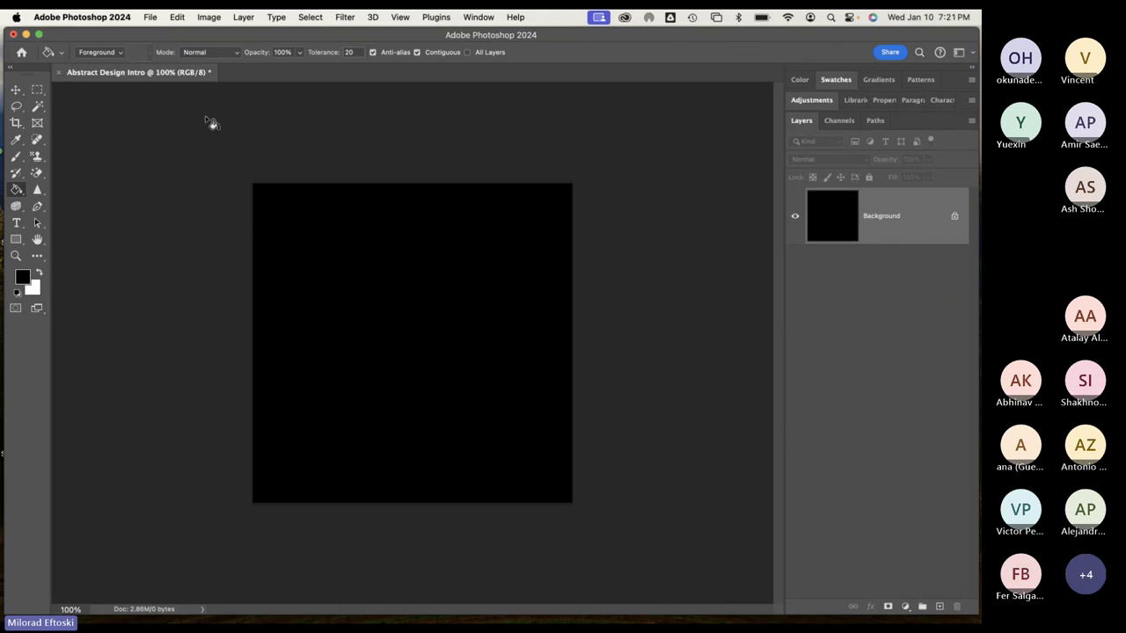
click(37, 91)
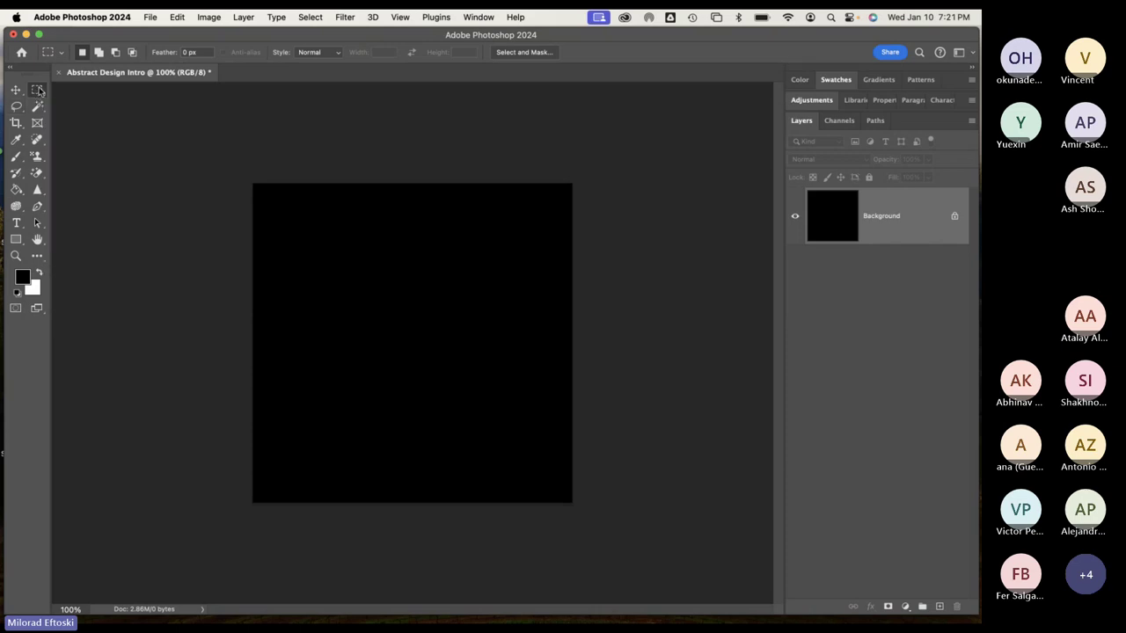
right_click(40, 89)
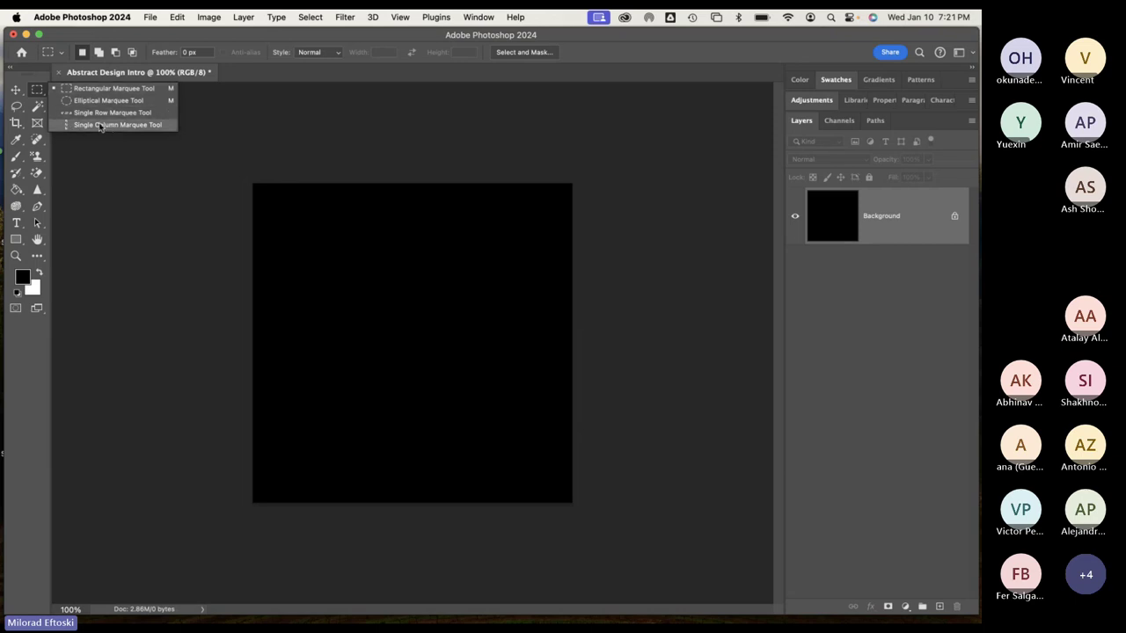
click(93, 89)
click(16, 90)
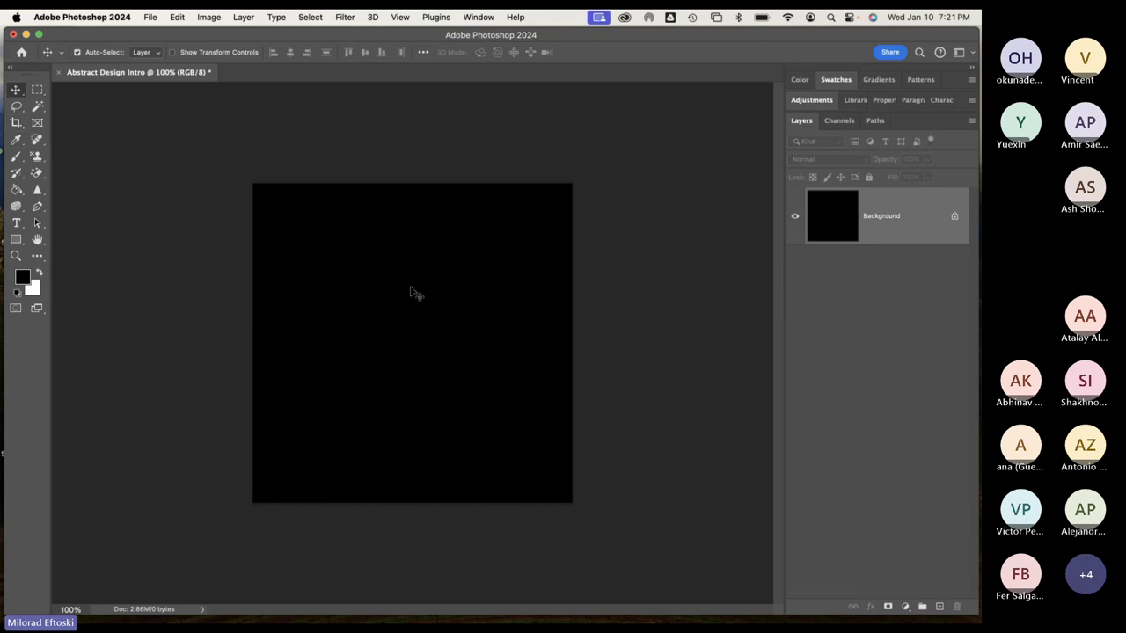
mouse_move(364, 326)
mouse_down()
mouse_move(378, 311)
mouse_move(344, 329)
mouse_up()
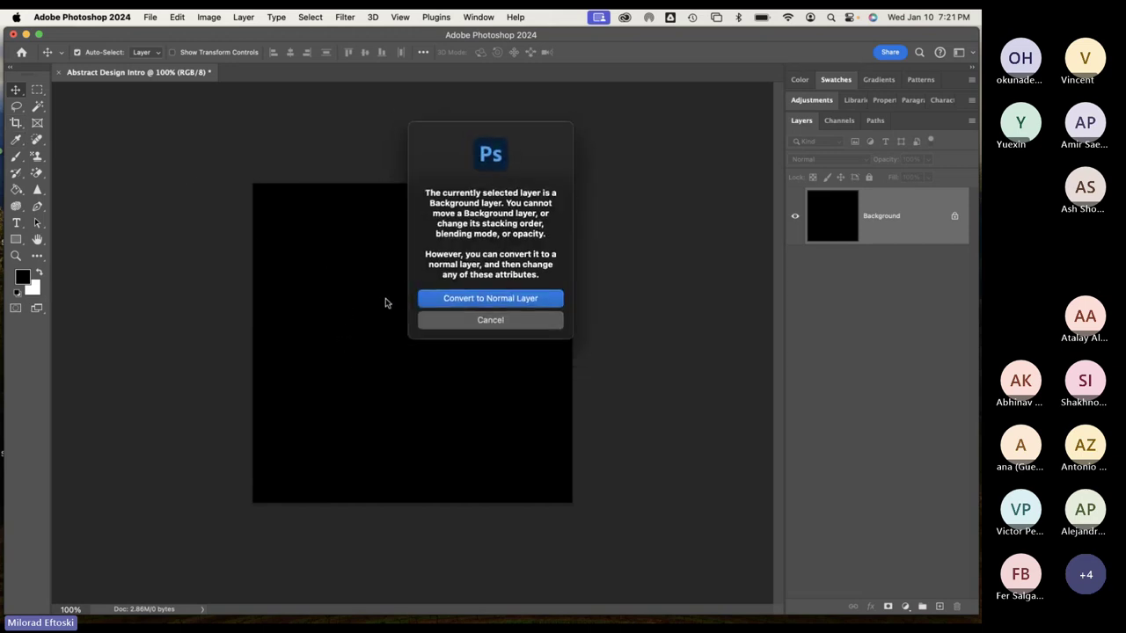
click(503, 323)
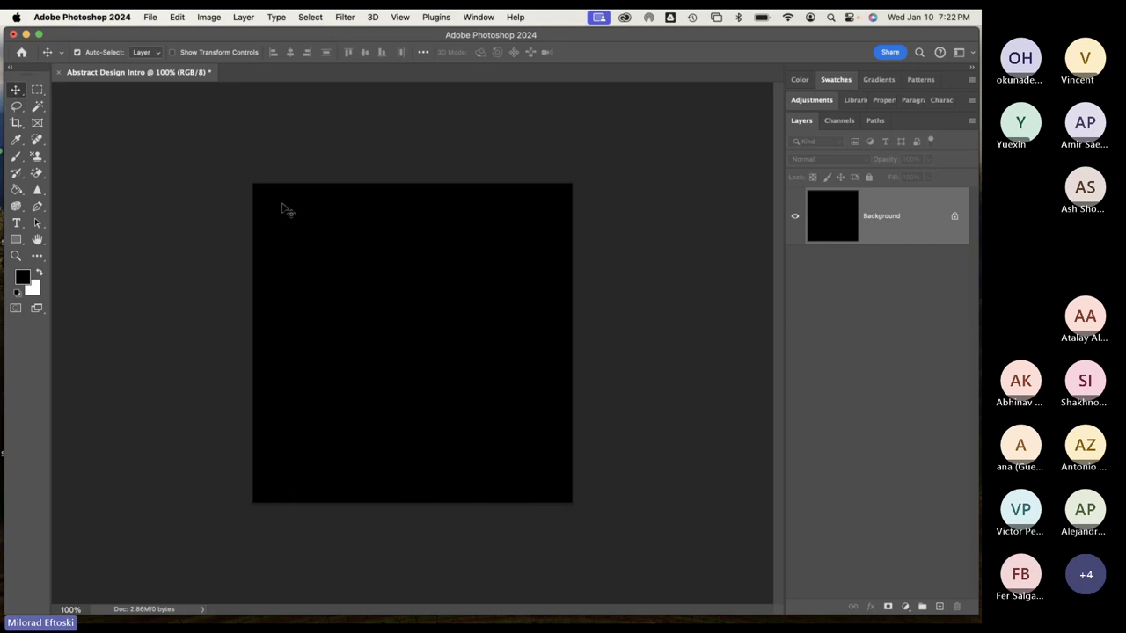
Pick the Rectangular Marquee Tool and drag a rectangle near the black canvas's top-left corner
click(34, 89)
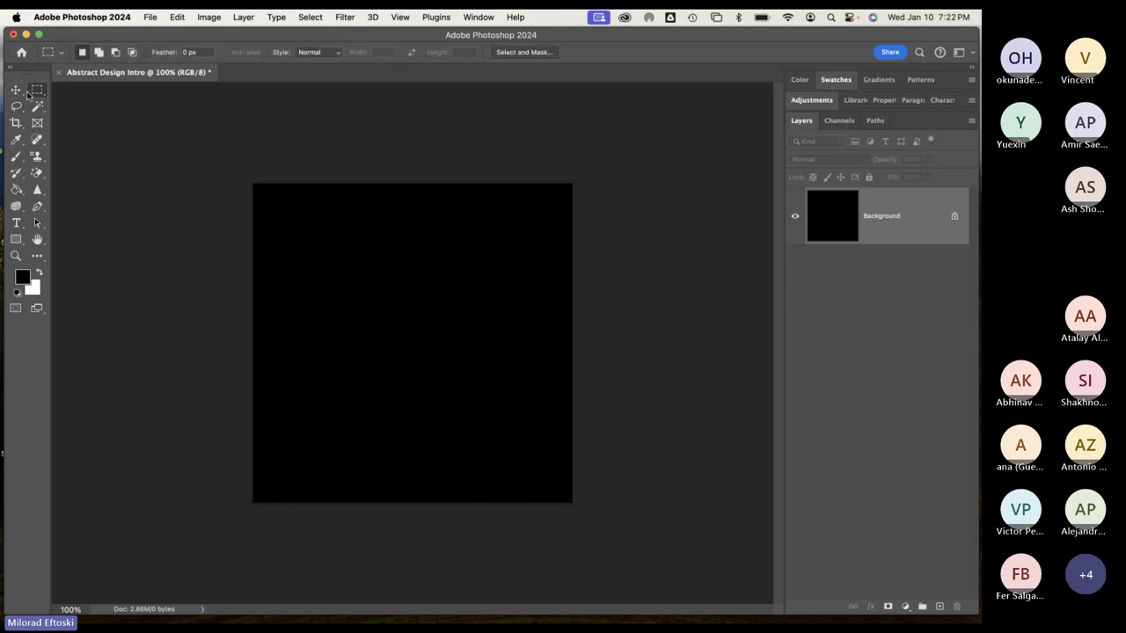
right_click(36, 92)
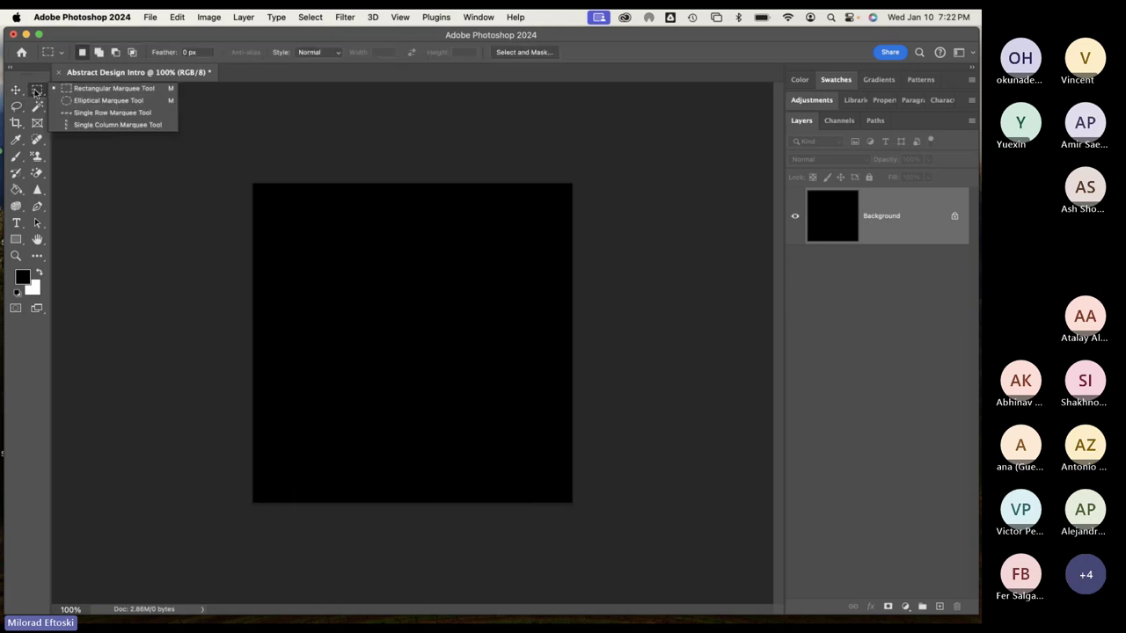
click(95, 89)
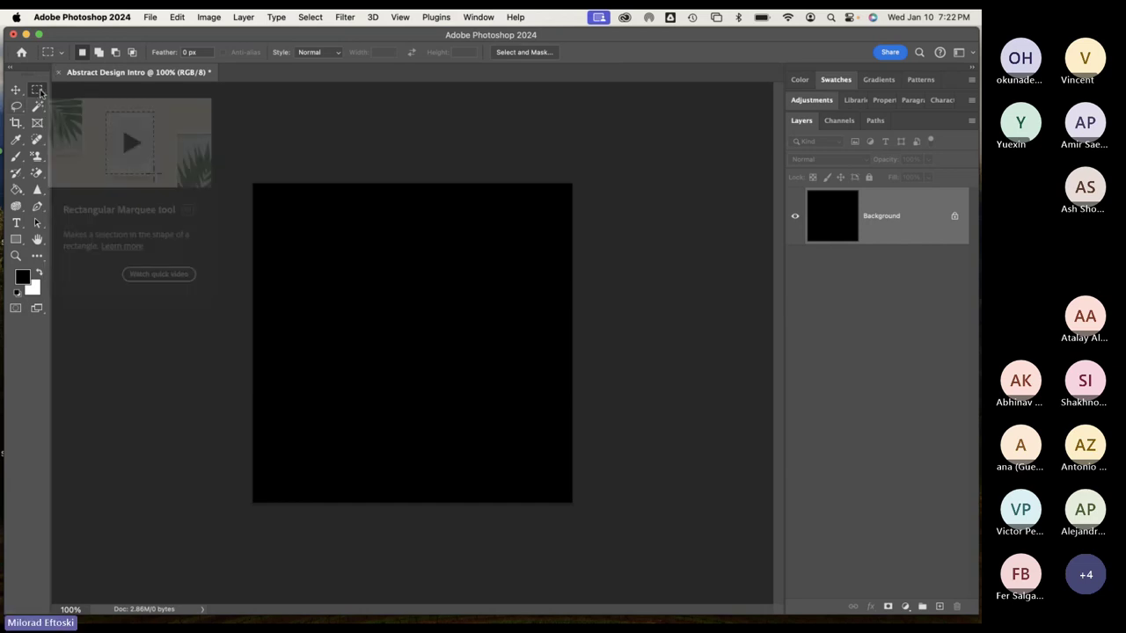
click(39, 90)
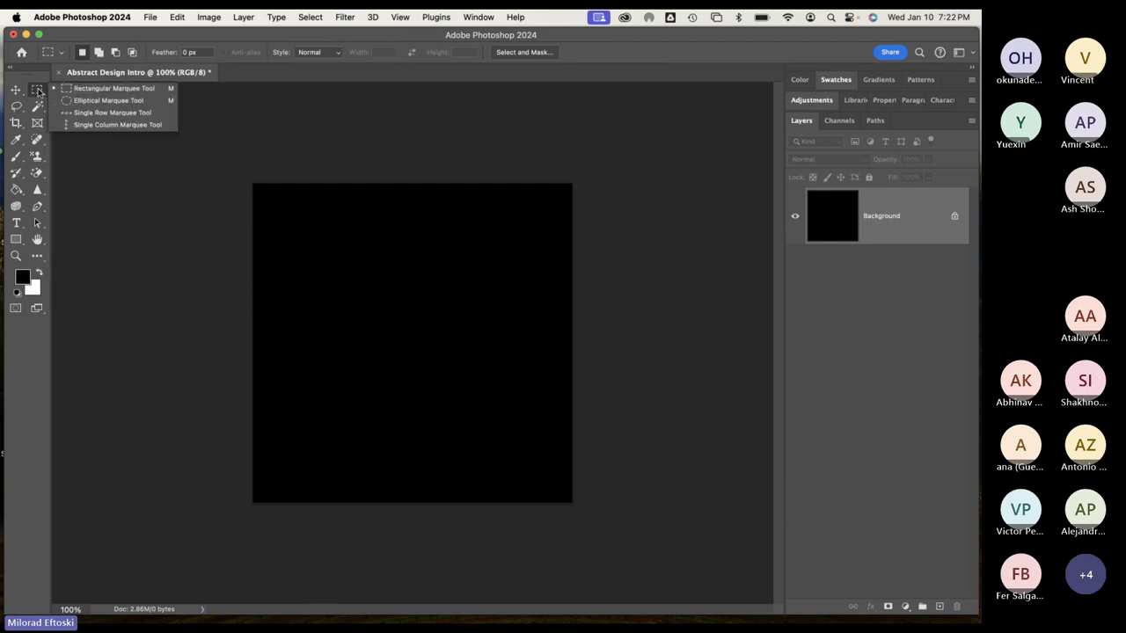
click(97, 89)
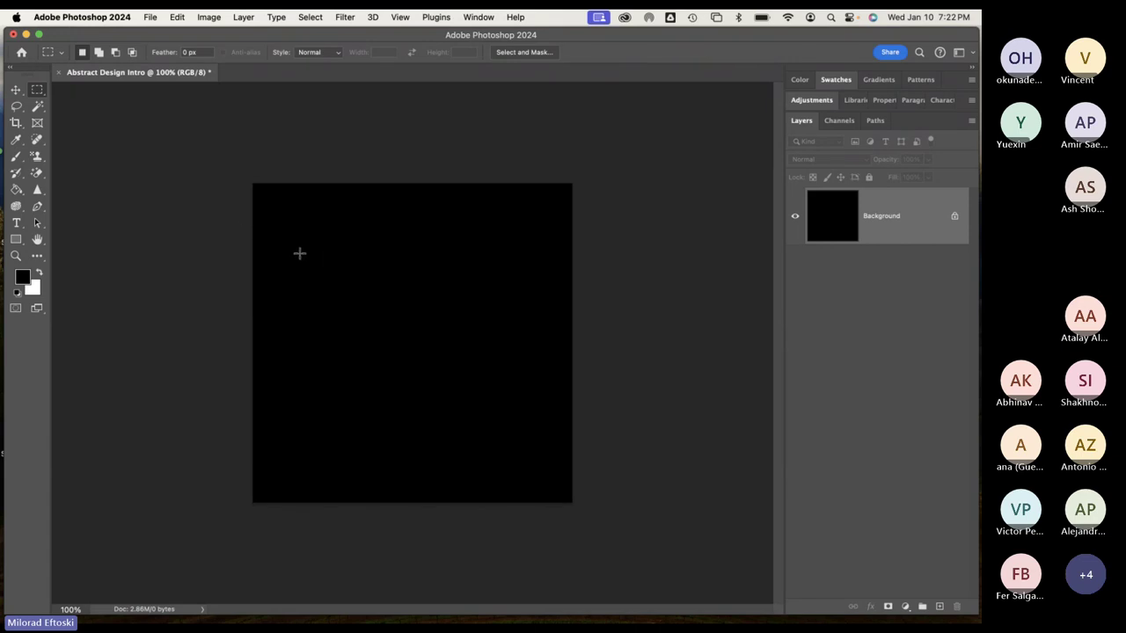
drag(287, 216, 434, 352)
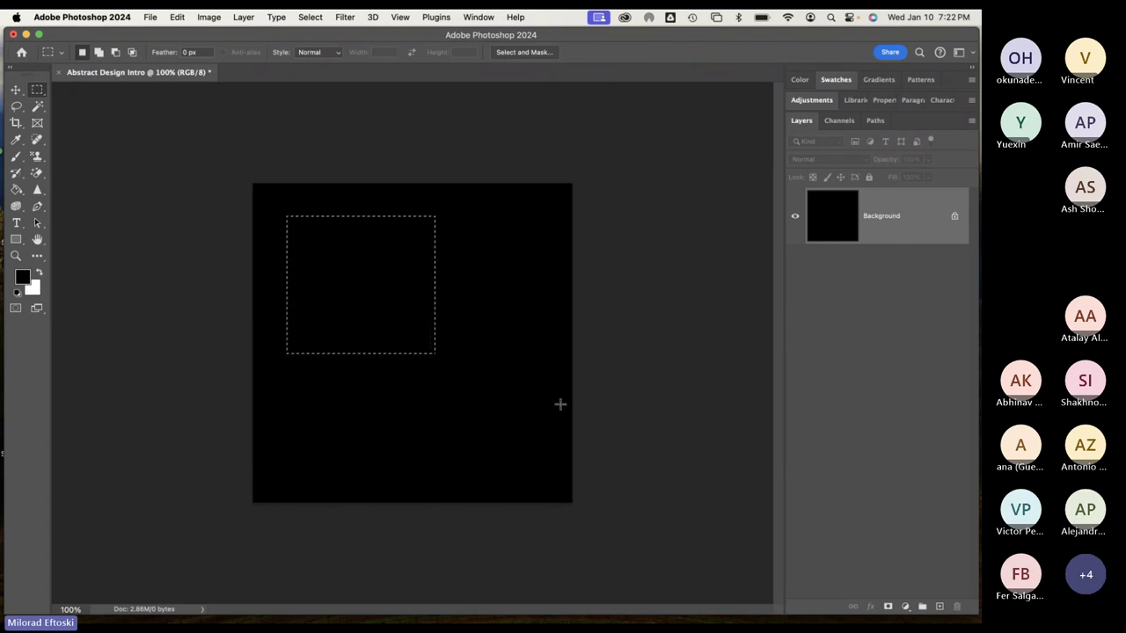
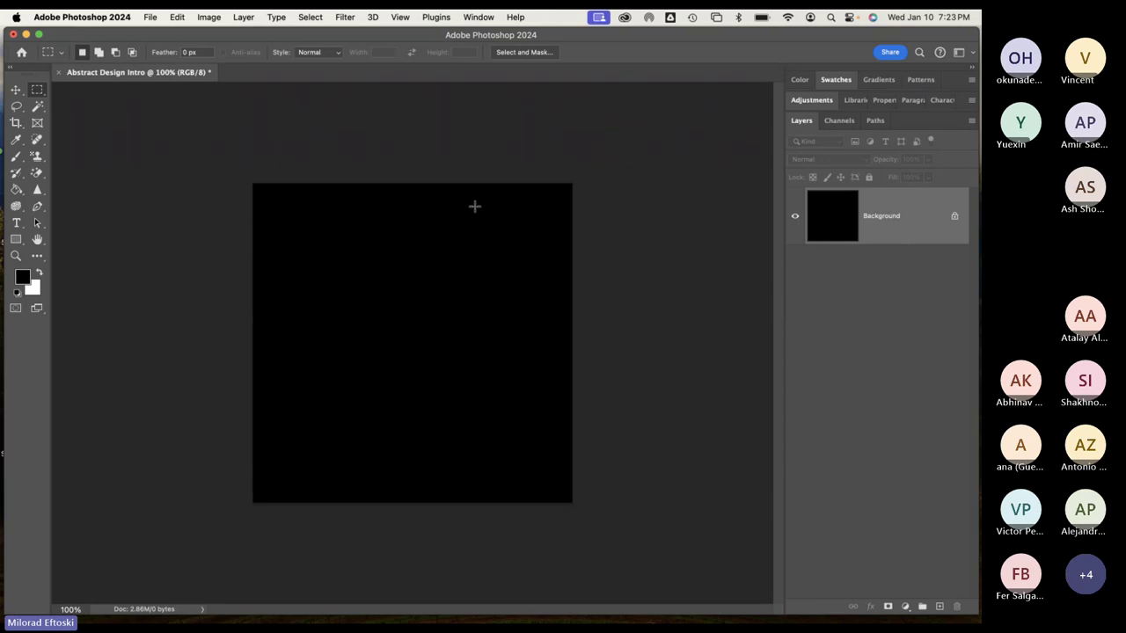
Draw and reposition several trial rectangular selections in the upper canvas, clearing each one
drag(290, 205, 487, 340)
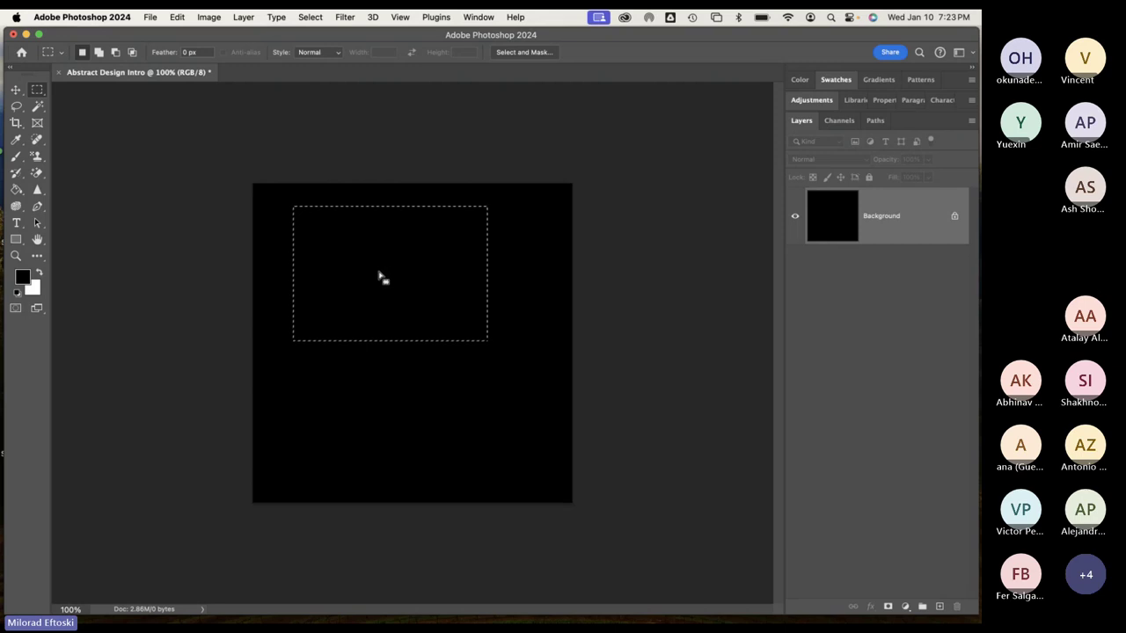
mouse_move(418, 316)
mouse_down()
mouse_move(383, 343)
mouse_move(430, 301)
mouse_up()
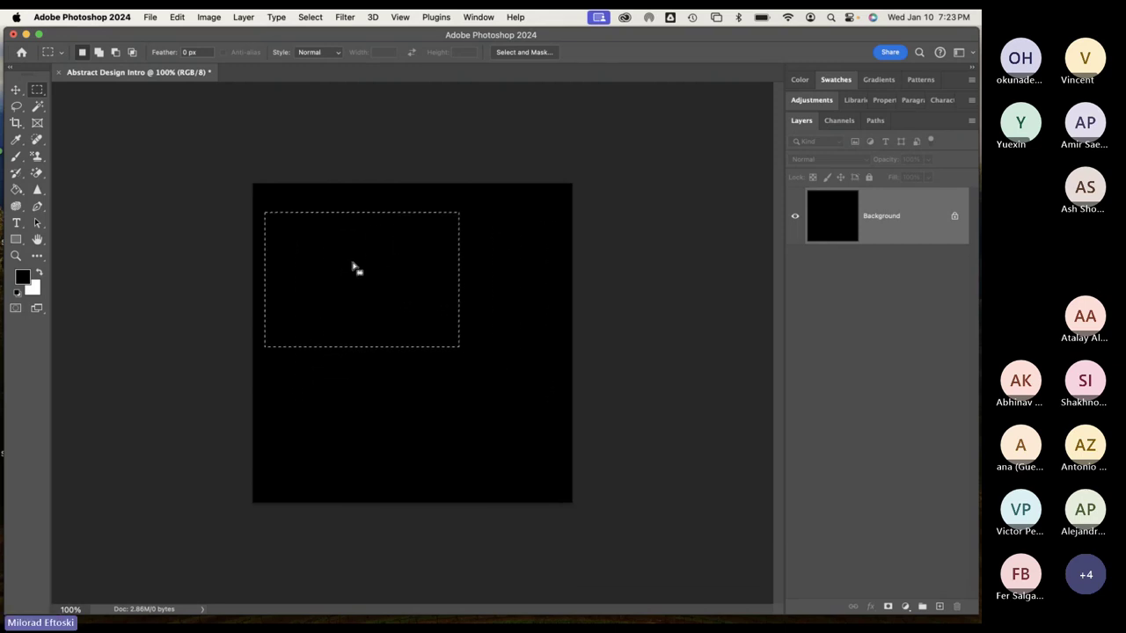
drag(380, 302, 393, 260)
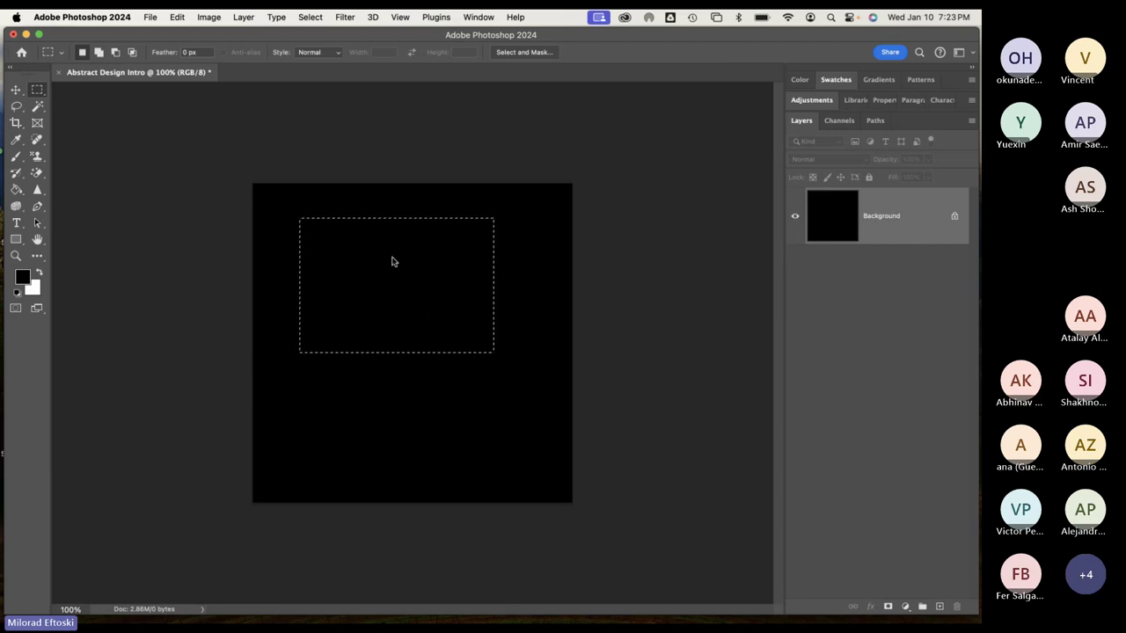
click(529, 255)
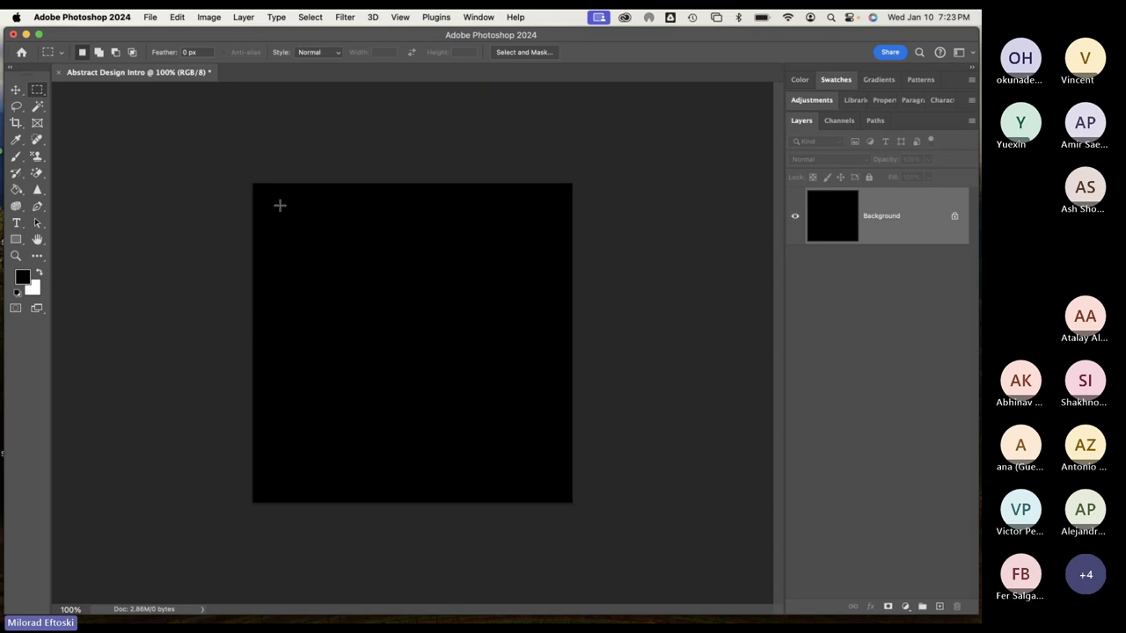
drag(279, 205, 483, 344)
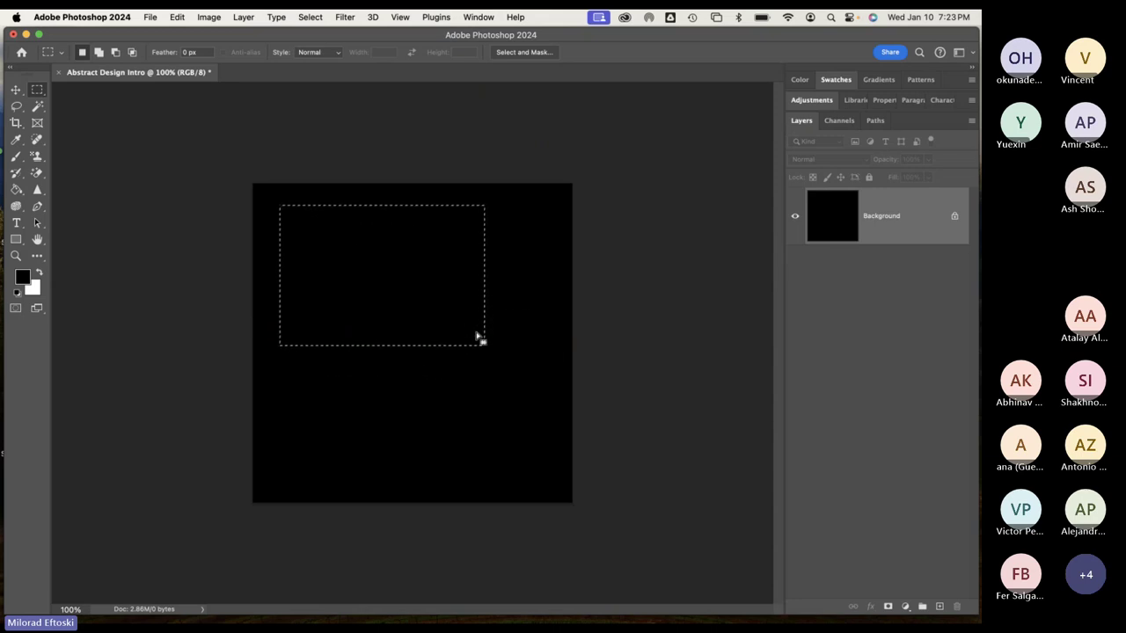
click(559, 255)
drag(323, 214, 480, 332)
click(407, 254)
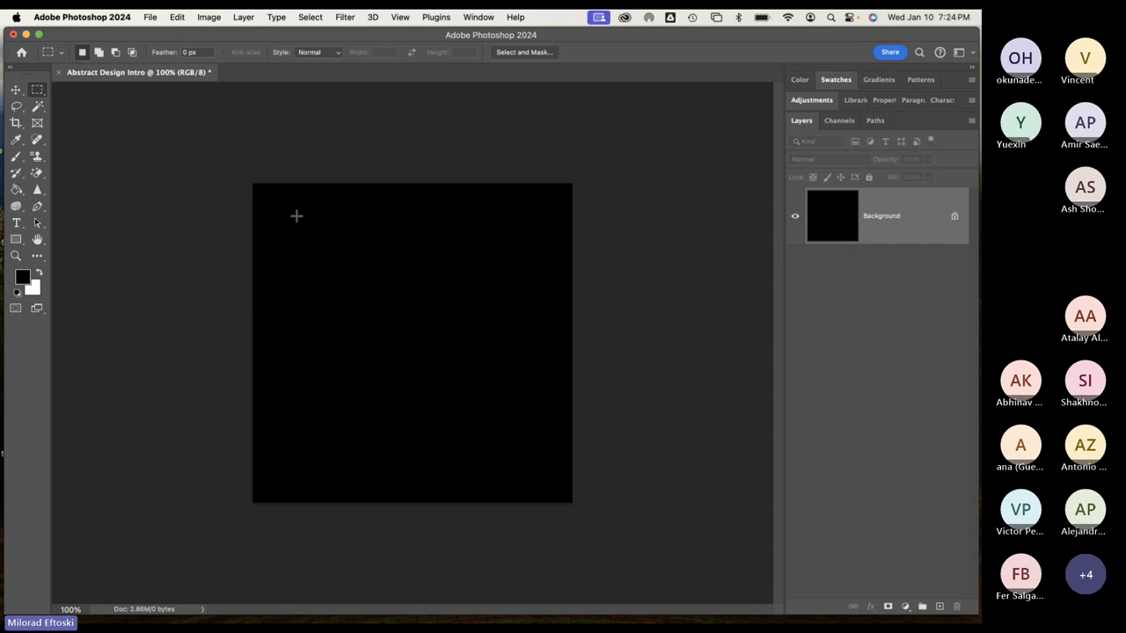
drag(296, 215, 511, 358)
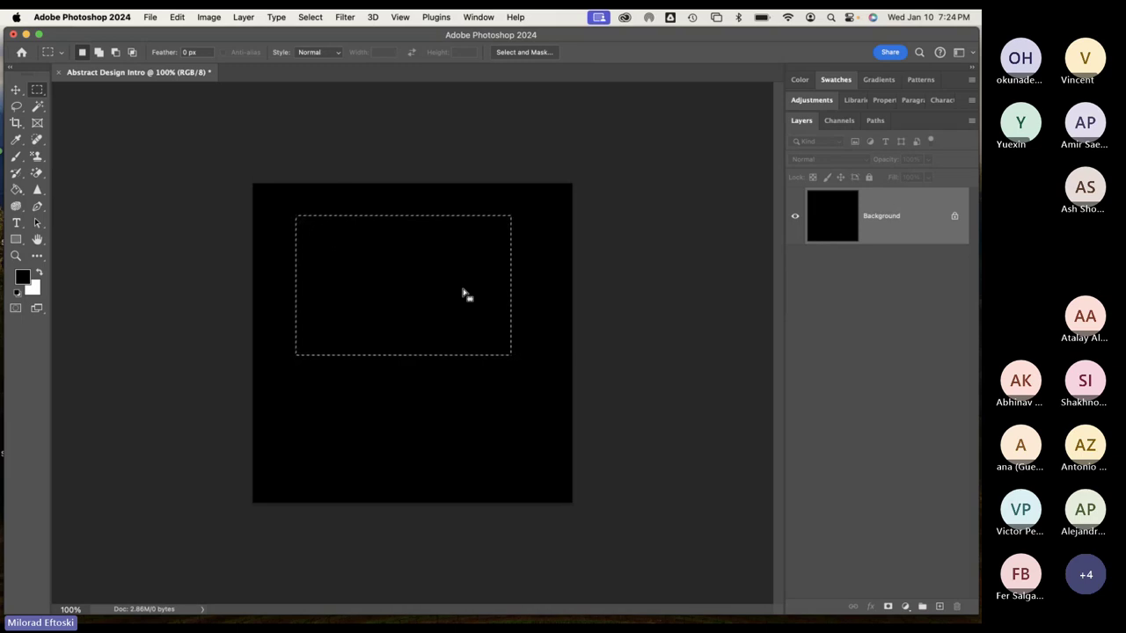
click(415, 237)
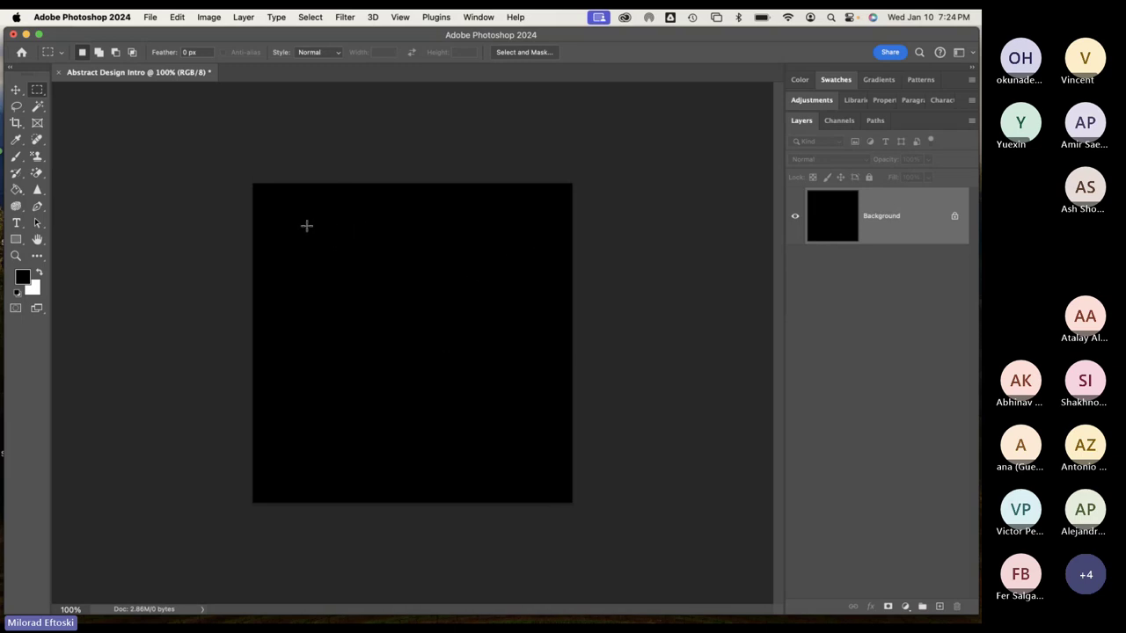
Try a few more marquees, then start a small rectangle at the canvas's upper left
drag(306, 226, 508, 370)
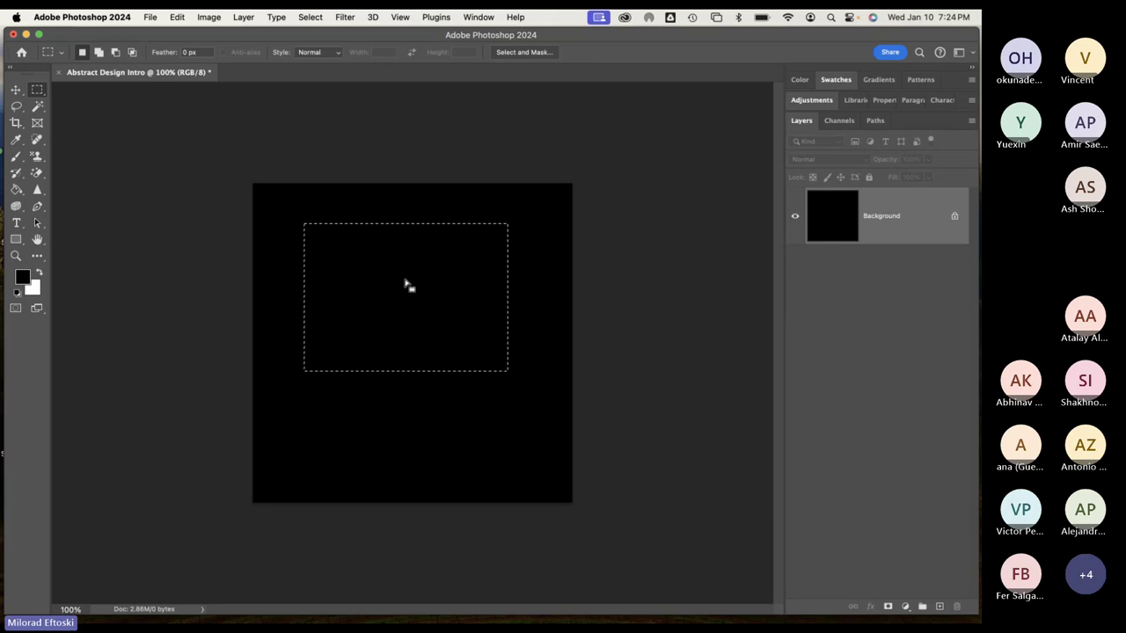
drag(405, 283, 436, 301)
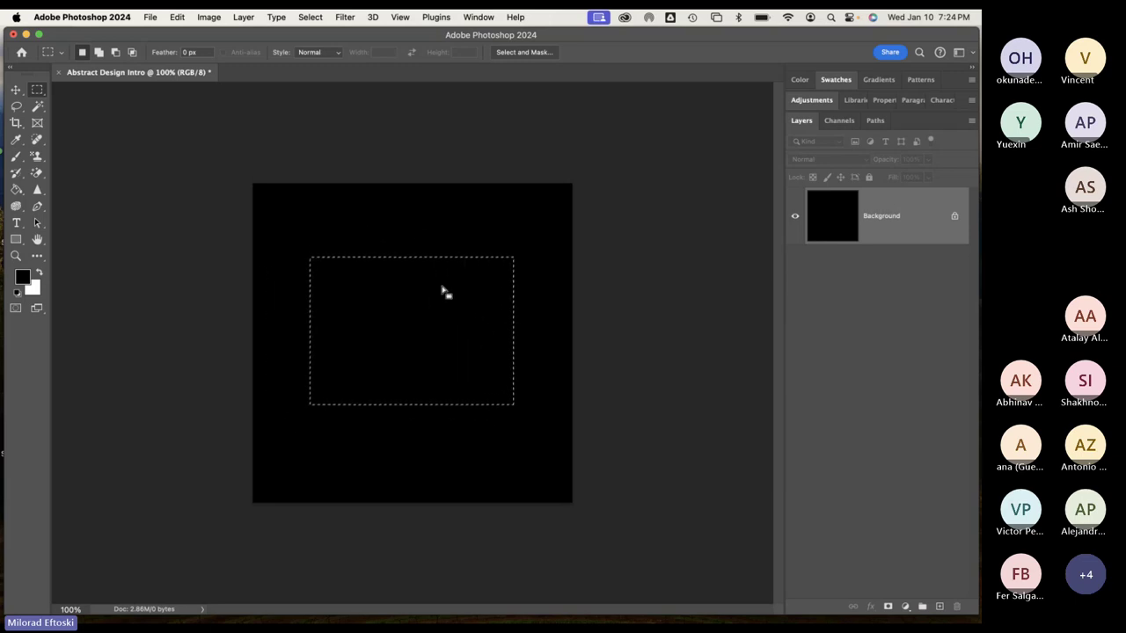
click(461, 218)
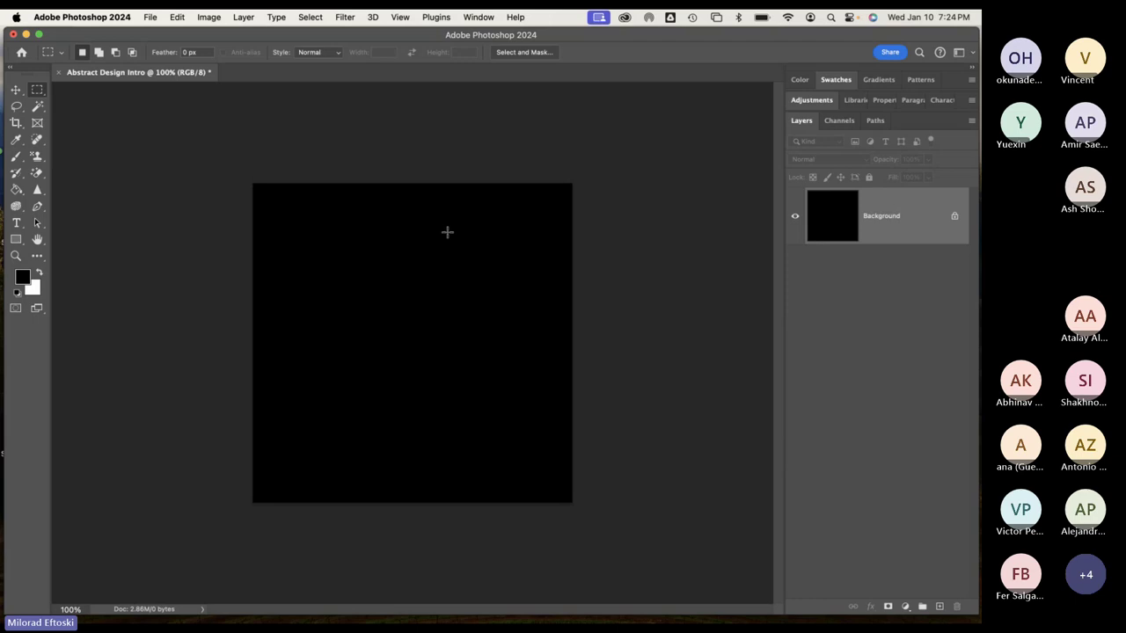
drag(319, 216, 498, 401)
drag(486, 334, 464, 321)
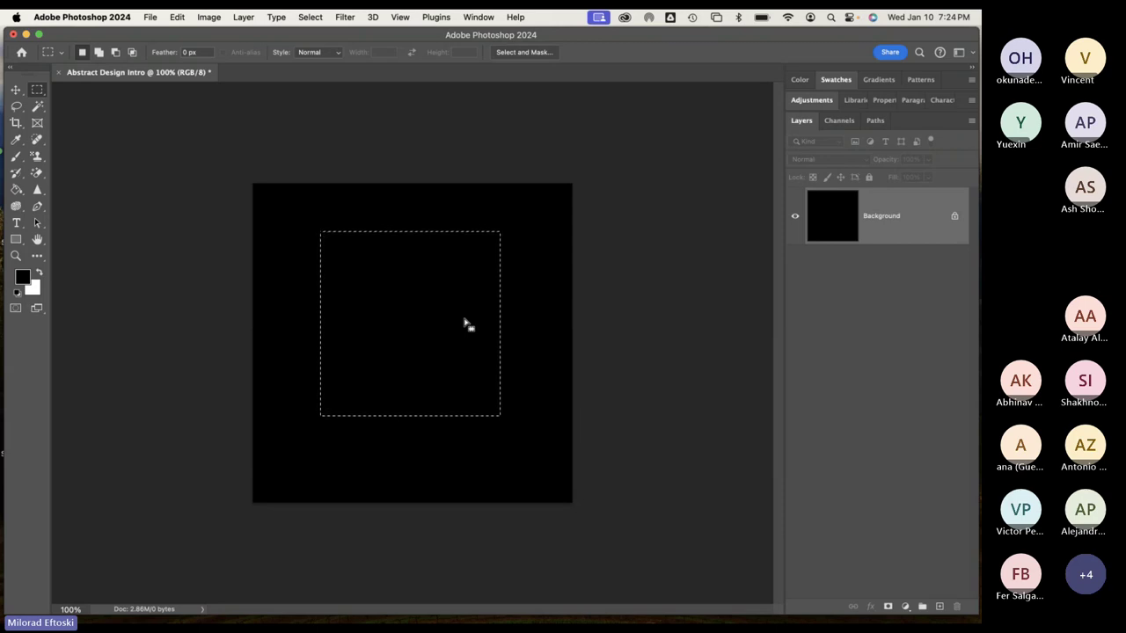
drag(451, 328, 481, 324)
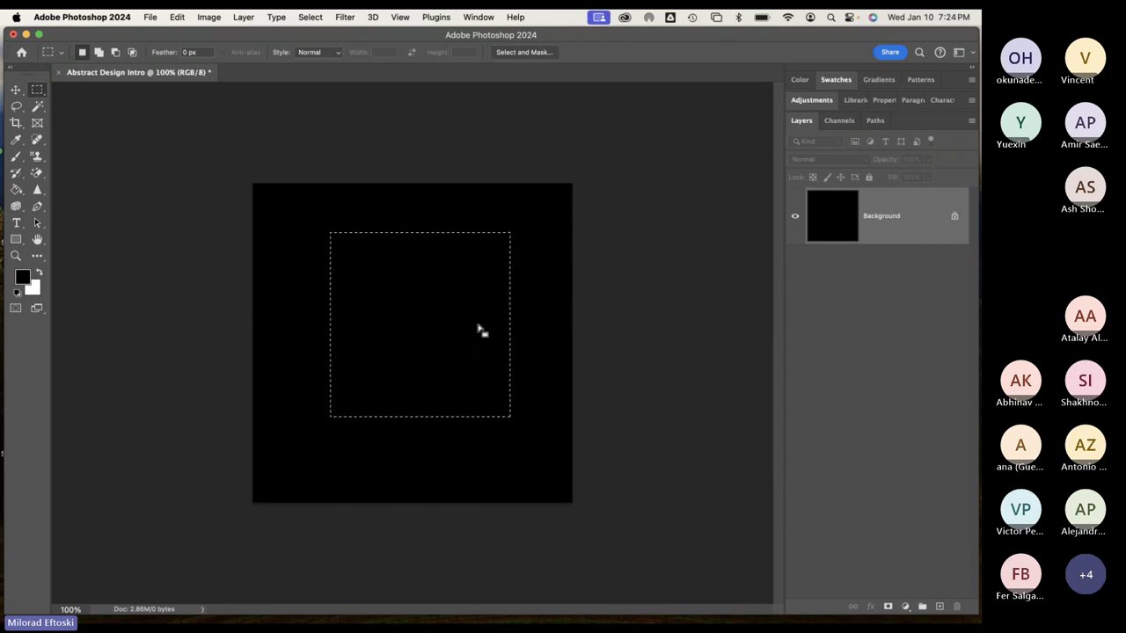
click(530, 321)
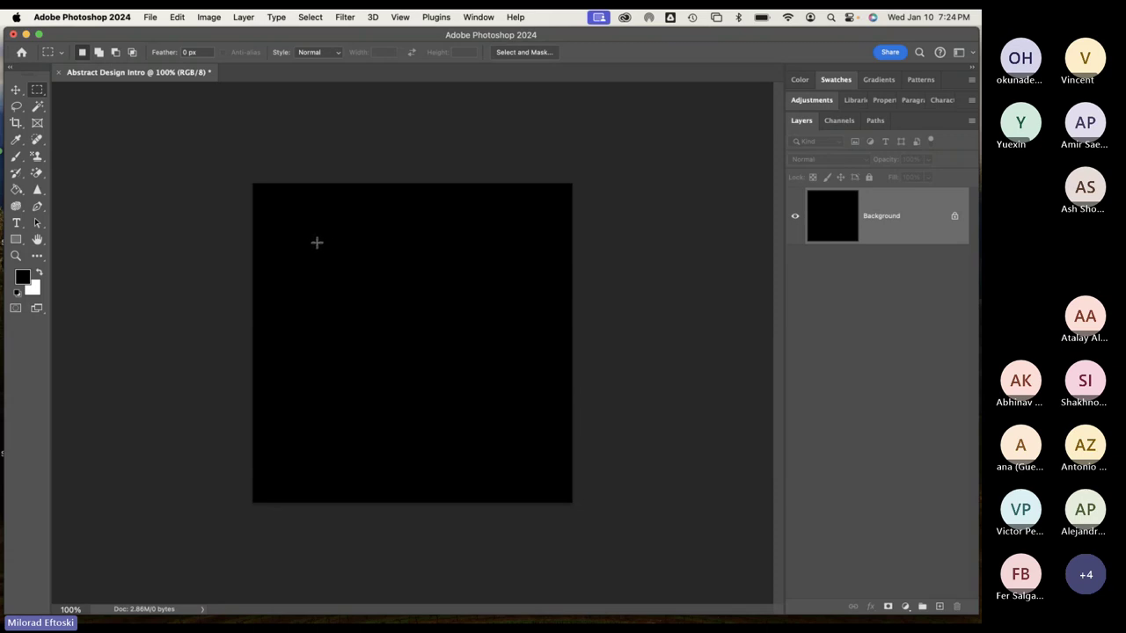
drag(309, 232, 328, 253)
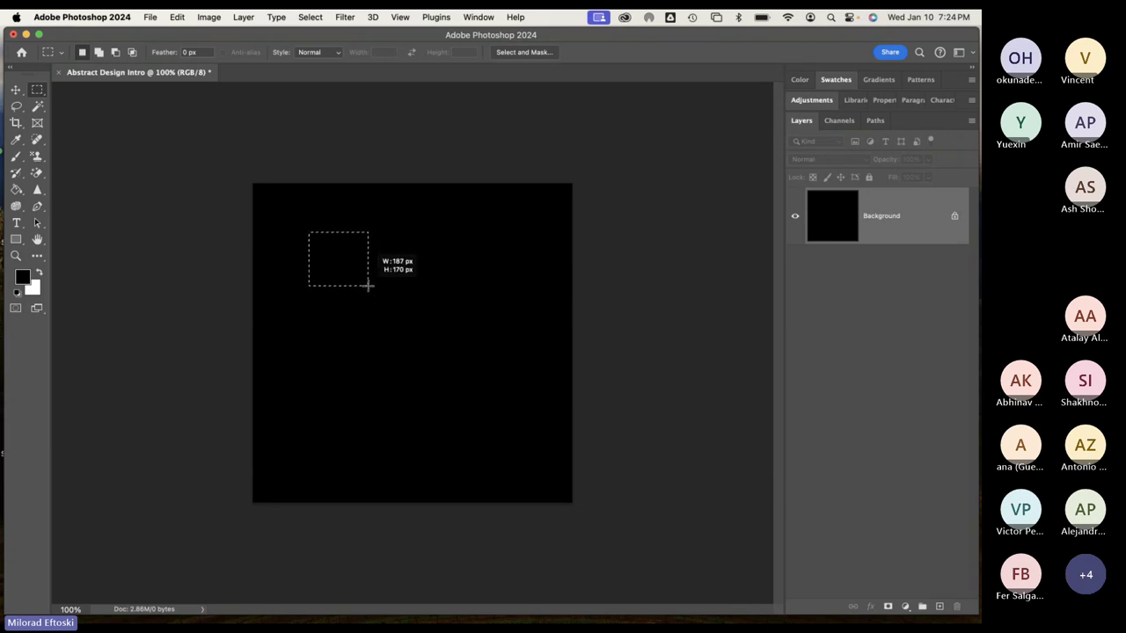
Finish the small rectangle and Shift-add overlapping rectangles extending right, down and along the bottom
drag(368, 285, 368, 286)
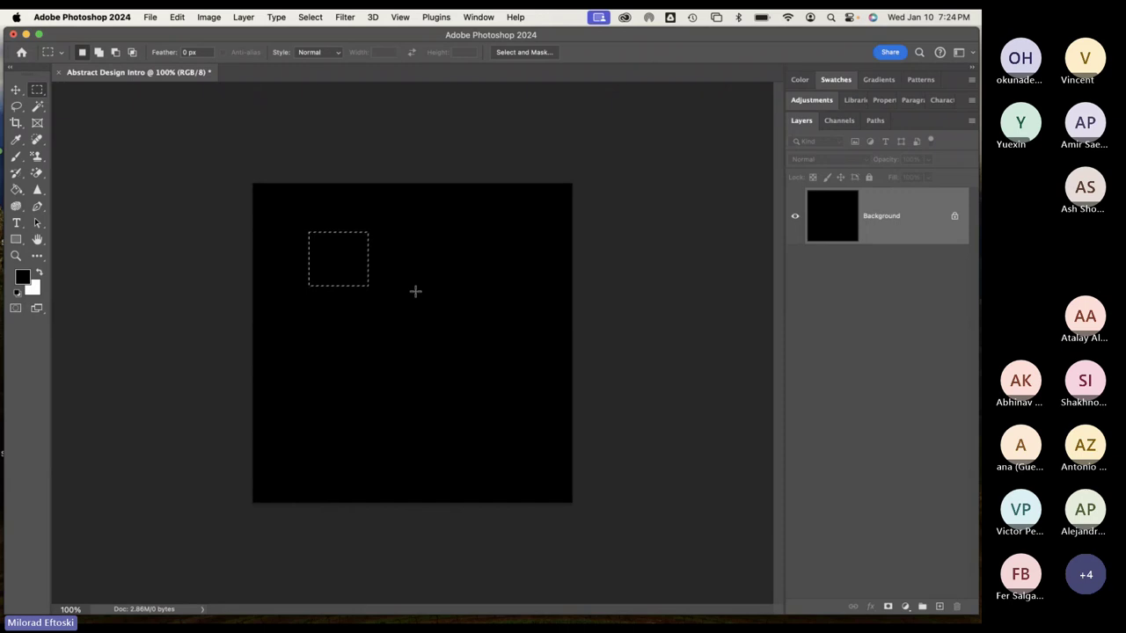
key(shift)
drag(347, 255, 415, 318)
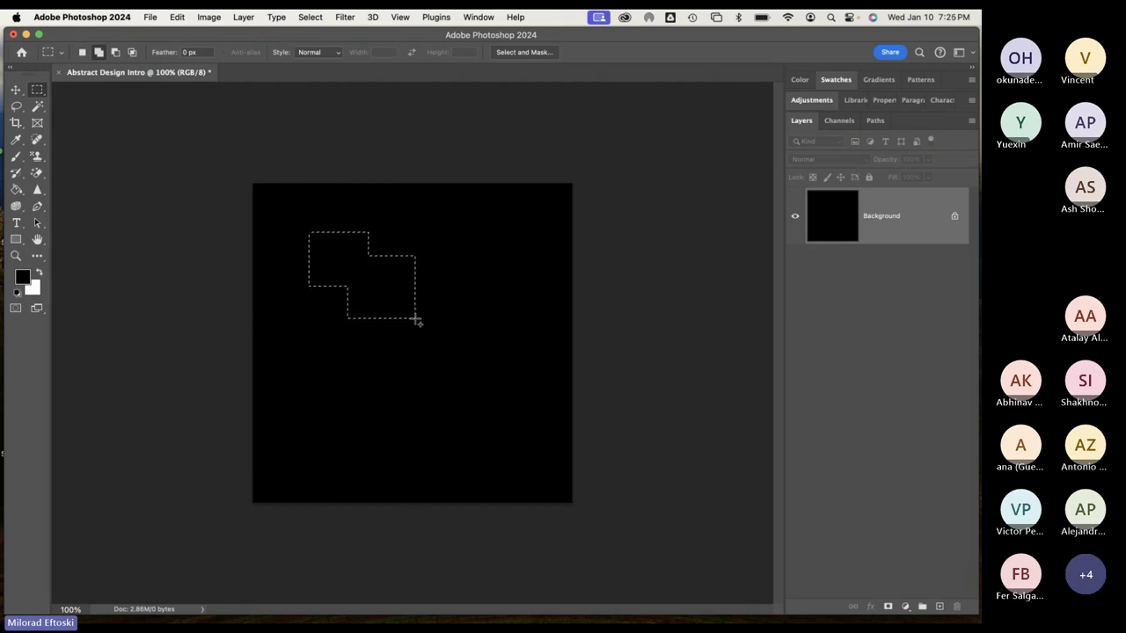
drag(400, 238, 508, 352)
drag(373, 343, 511, 454)
drag(314, 391, 400, 444)
Add blocks on the left edge, top right, bottom, right edge and top edge
key(shift)
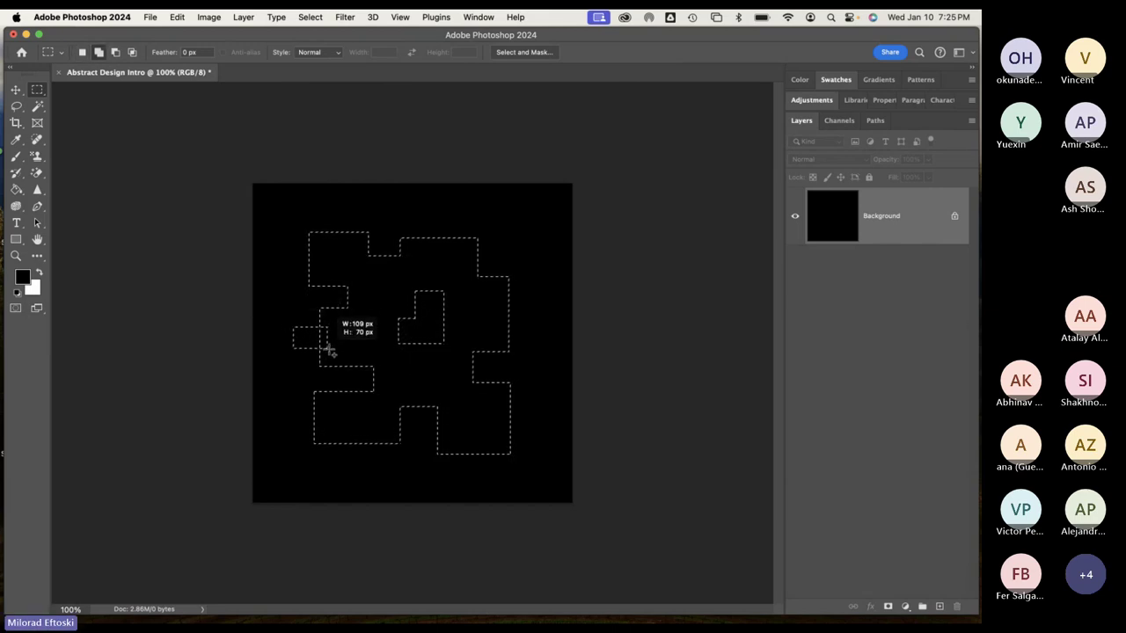
drag(327, 350, 331, 352)
drag(464, 225, 519, 255)
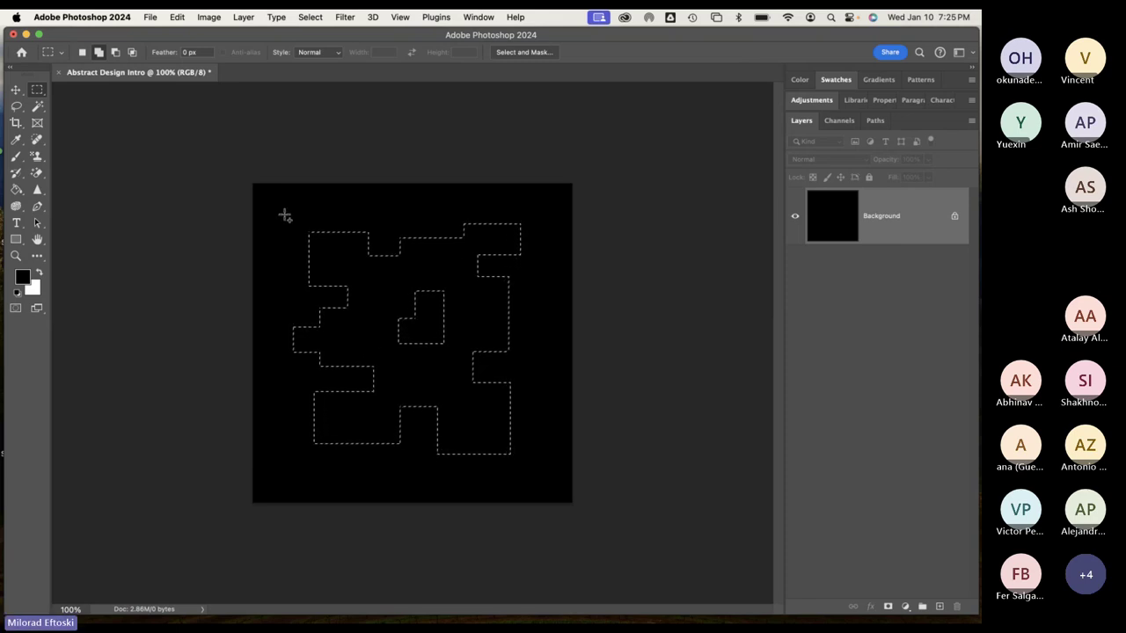
key(shift)
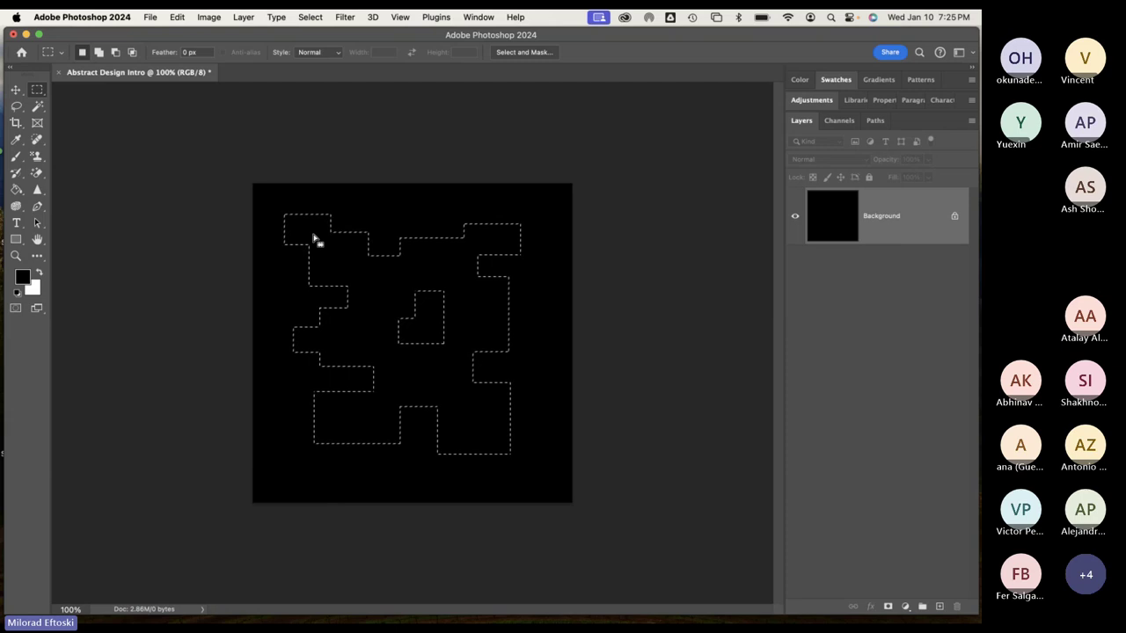
key(shift)
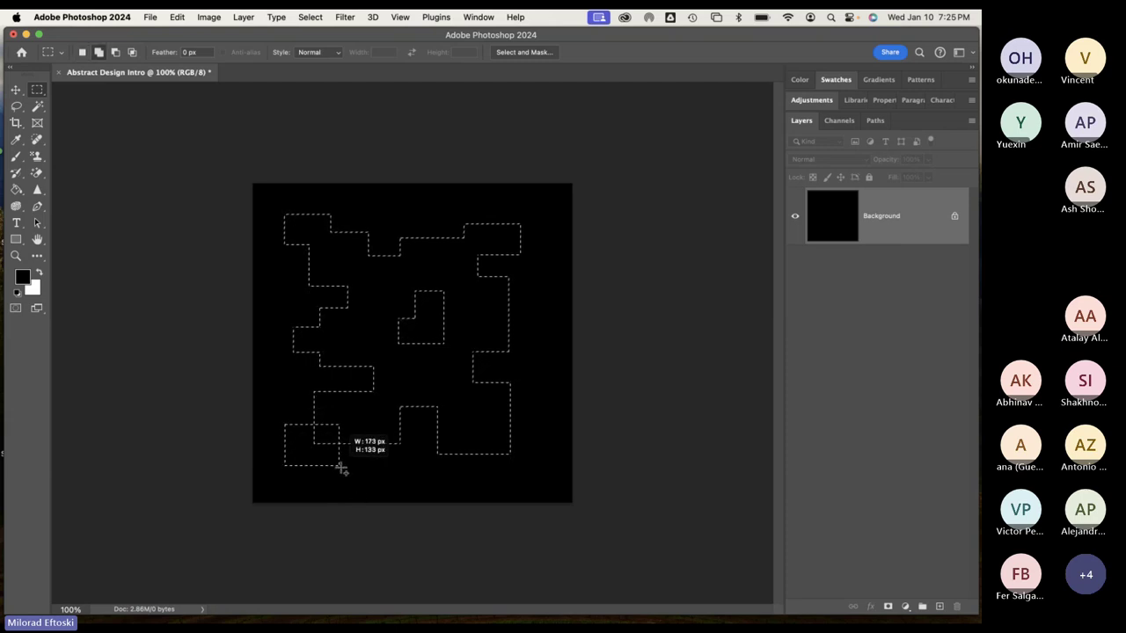
drag(475, 430, 540, 475)
drag(501, 296, 539, 324)
key(shift)
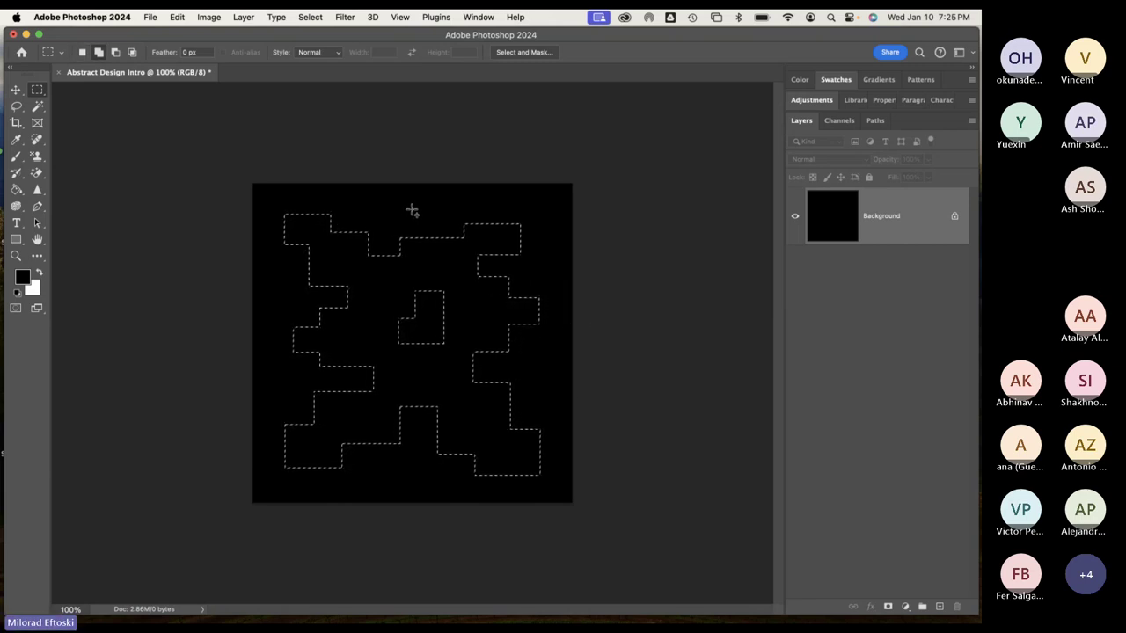
drag(412, 208, 441, 260)
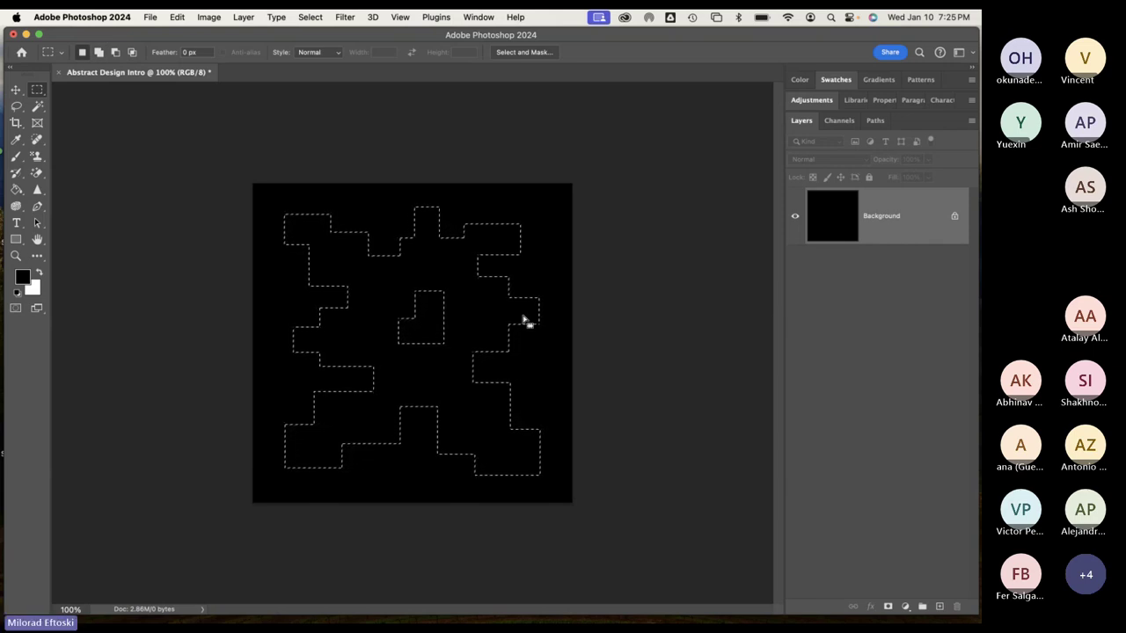
Switch the marquee from adding to subtracting from the selection
key(alt)
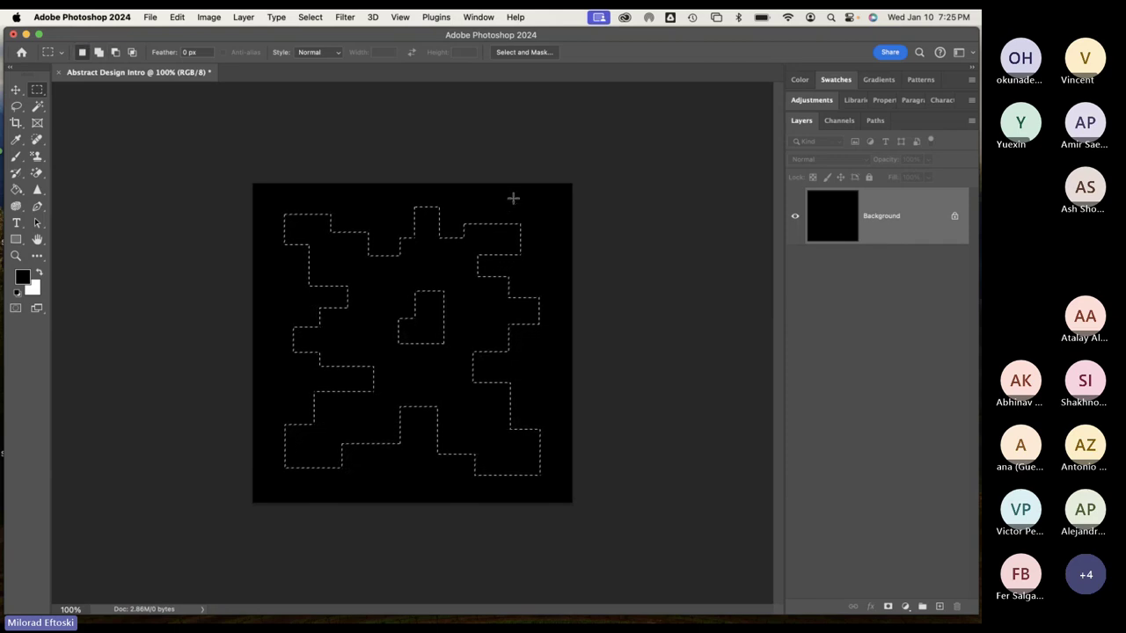
key(shift)
key(shift)
key(shift)
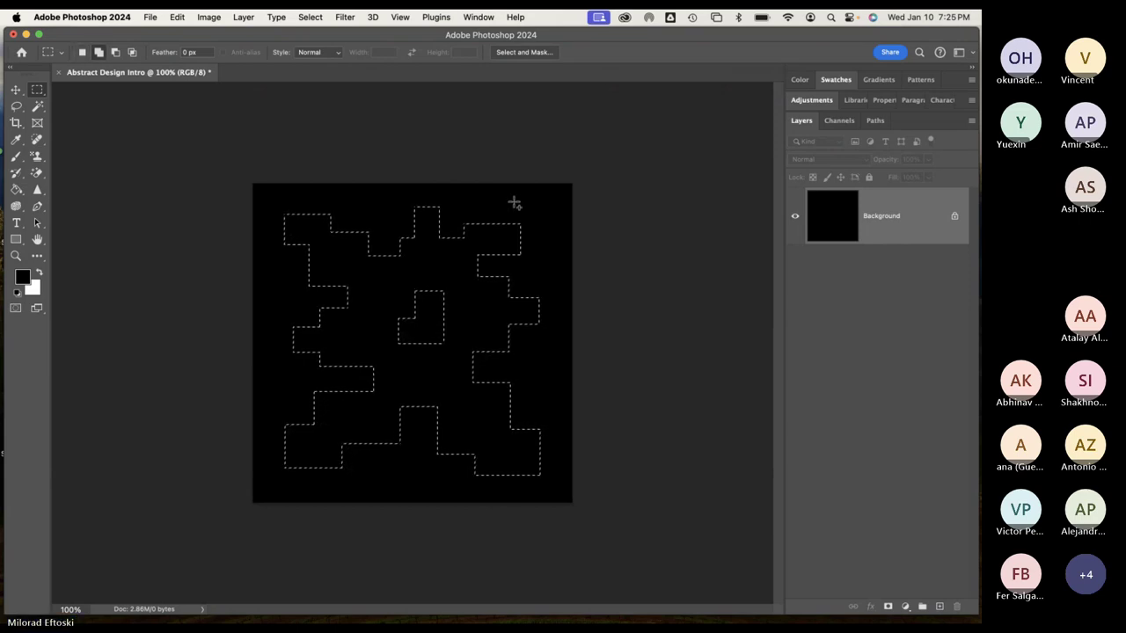
key(shift)
key(shift)
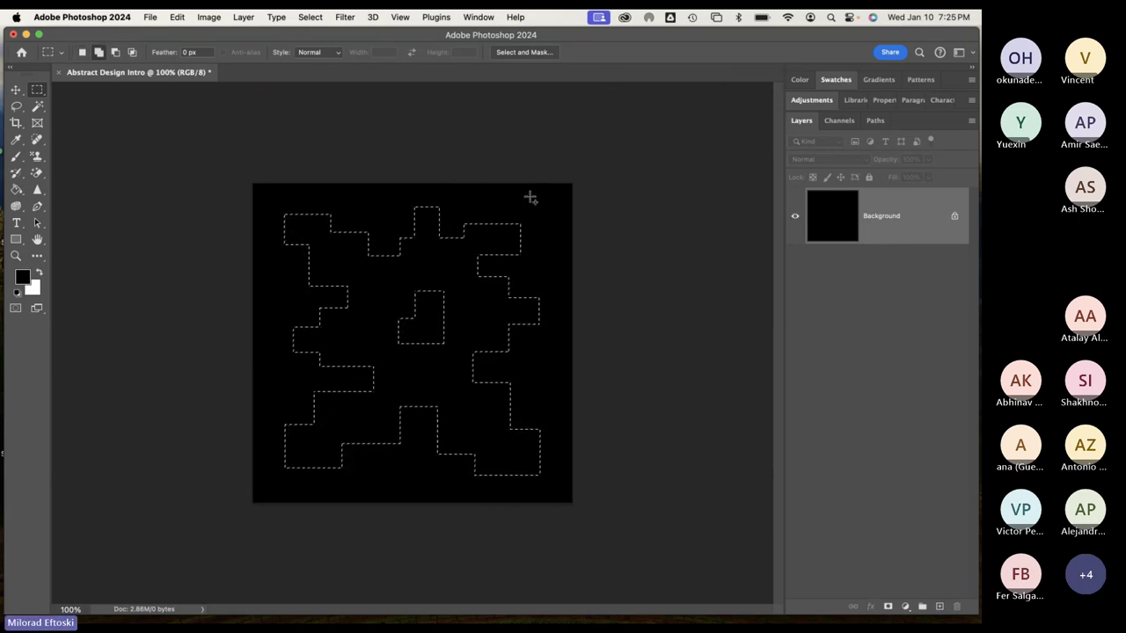
key(alt)
key(alt)
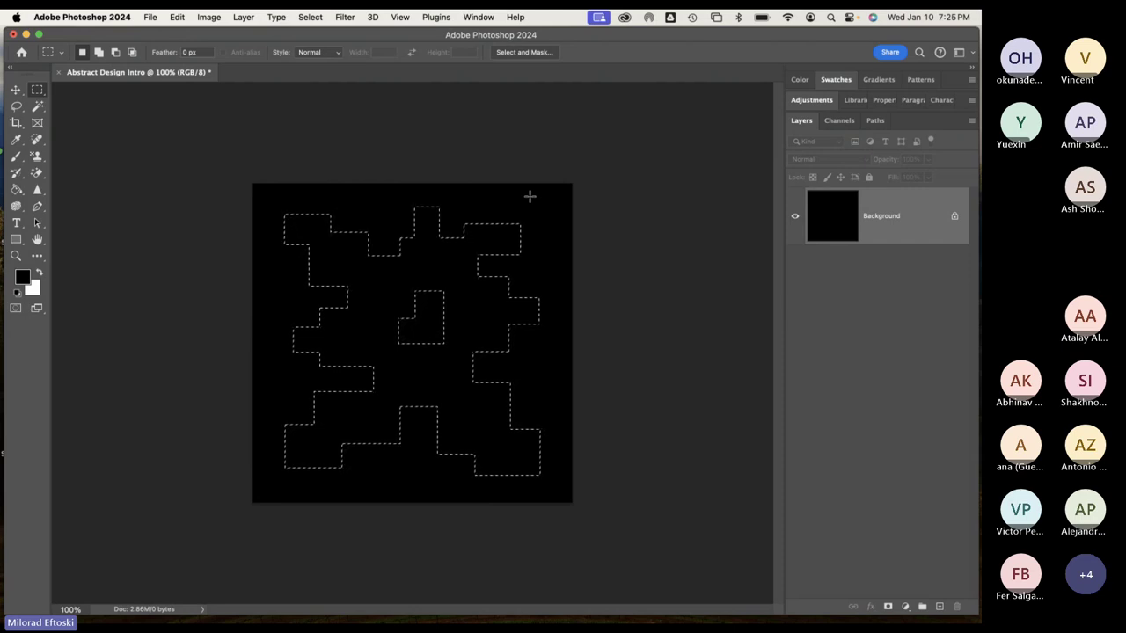
Subtract notches from the blob's top-right edge, right edge and bottom-right corner
key(alt)
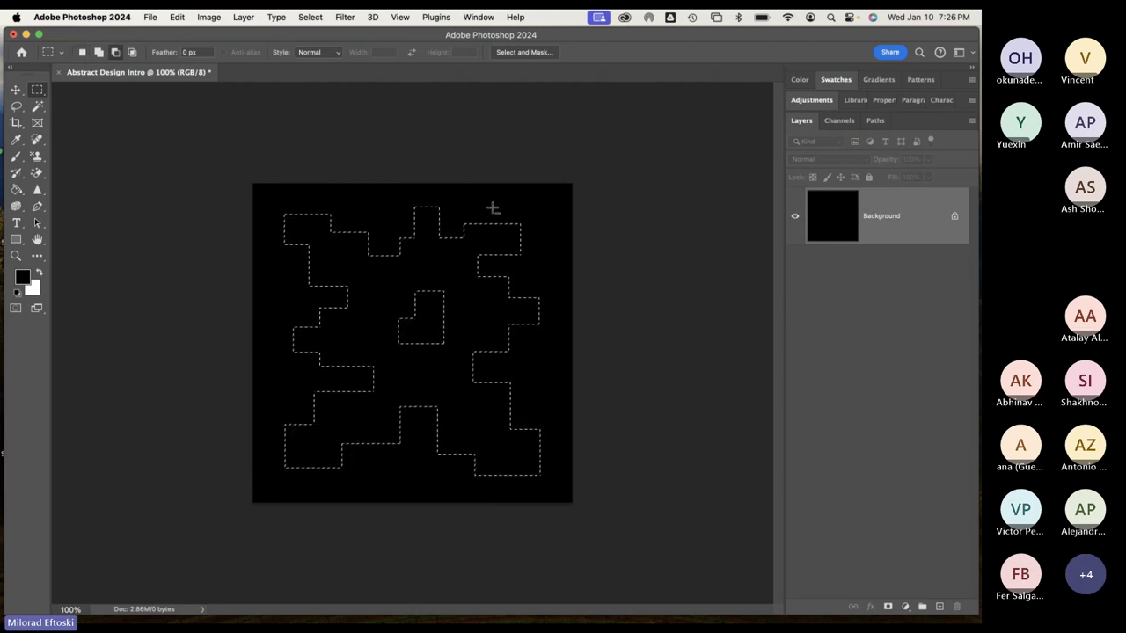
drag(510, 217, 534, 236)
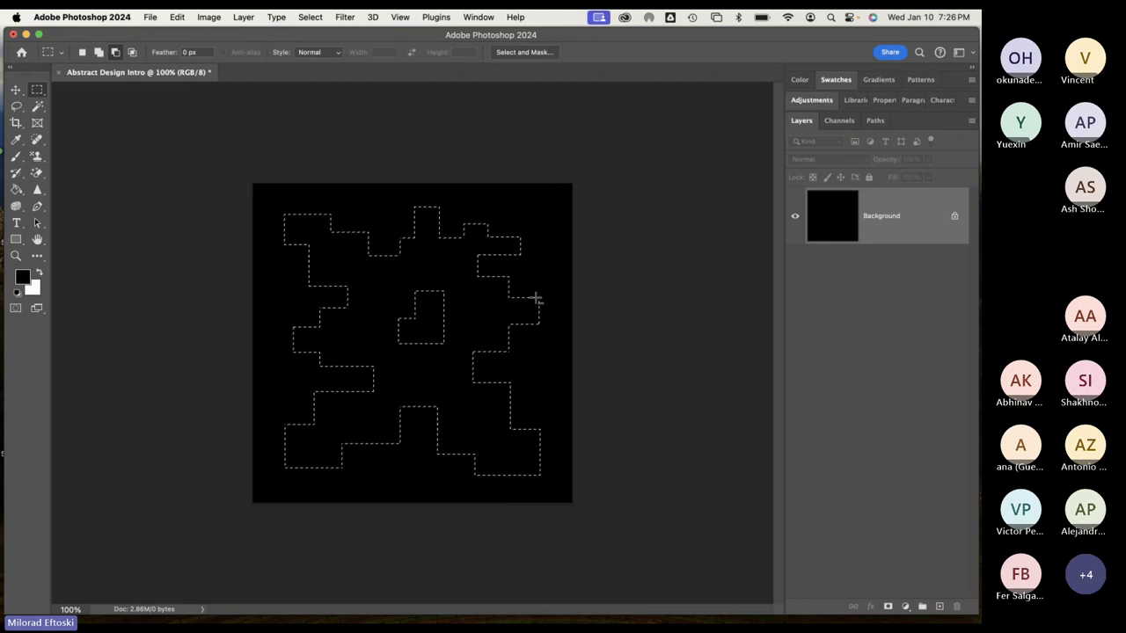
drag(535, 299, 530, 330)
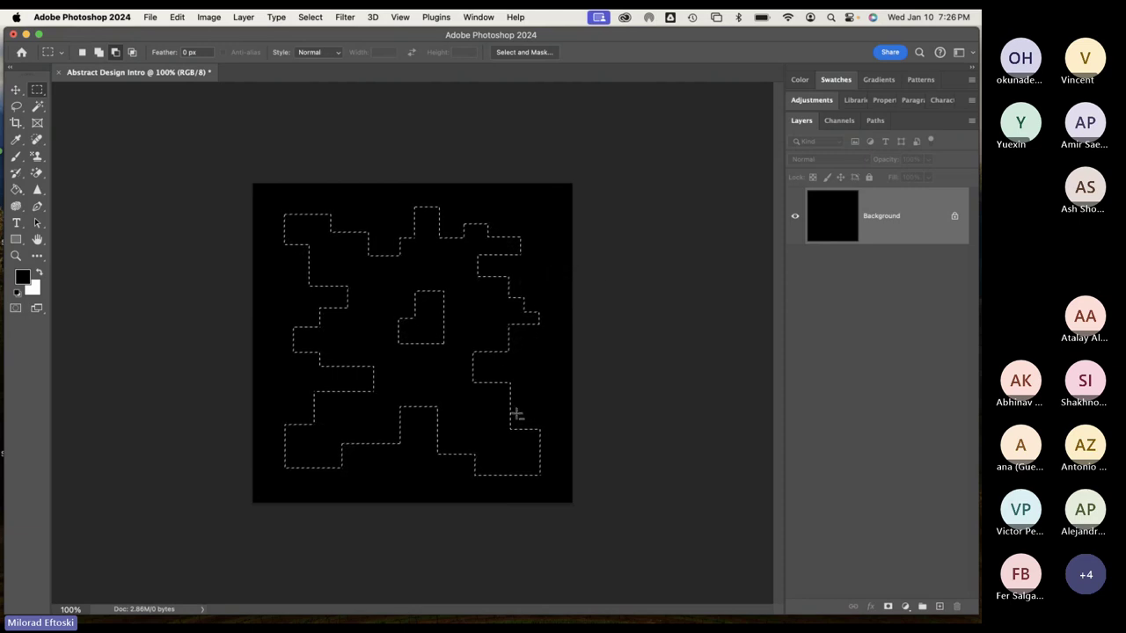
drag(521, 429, 553, 453)
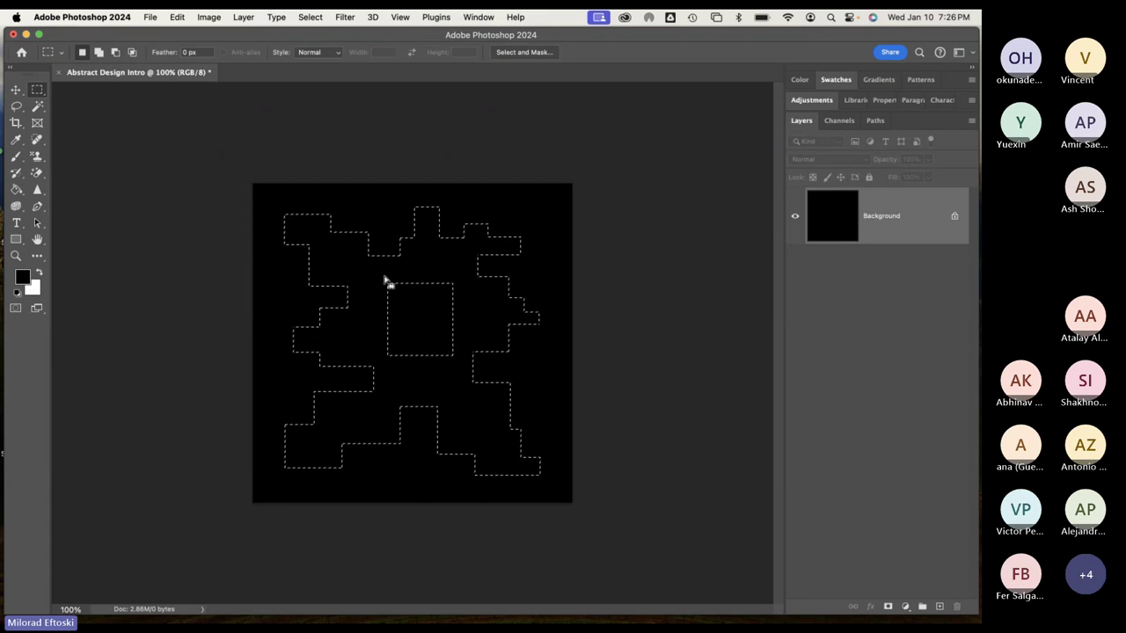
Cut further small notches into the bottom-left and bottom-right edges
key(shift)
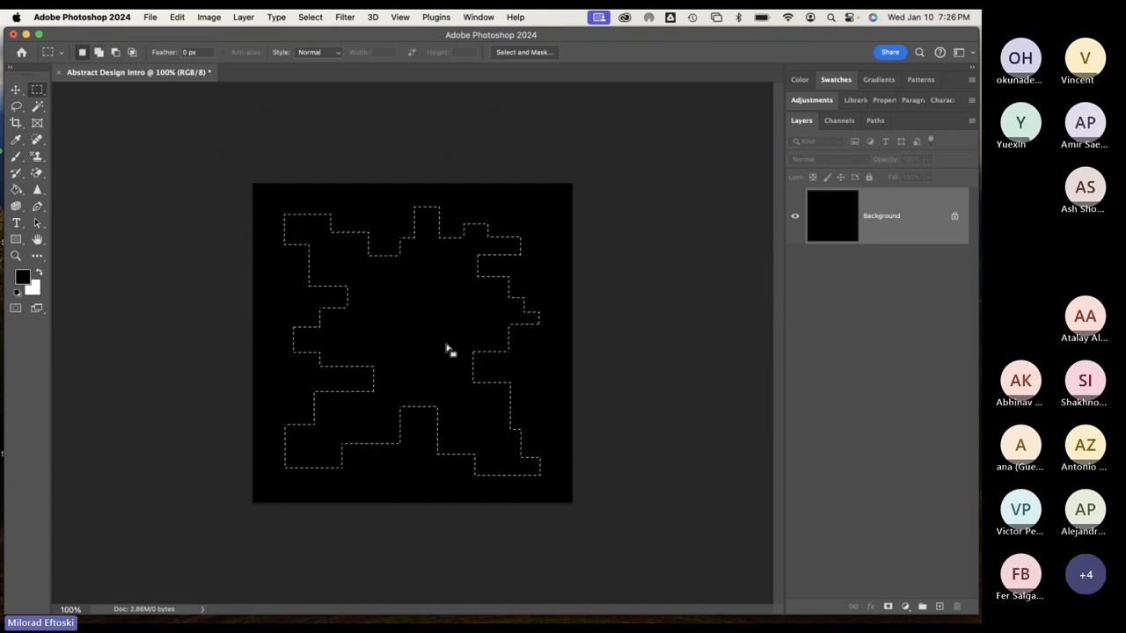
key(alt)
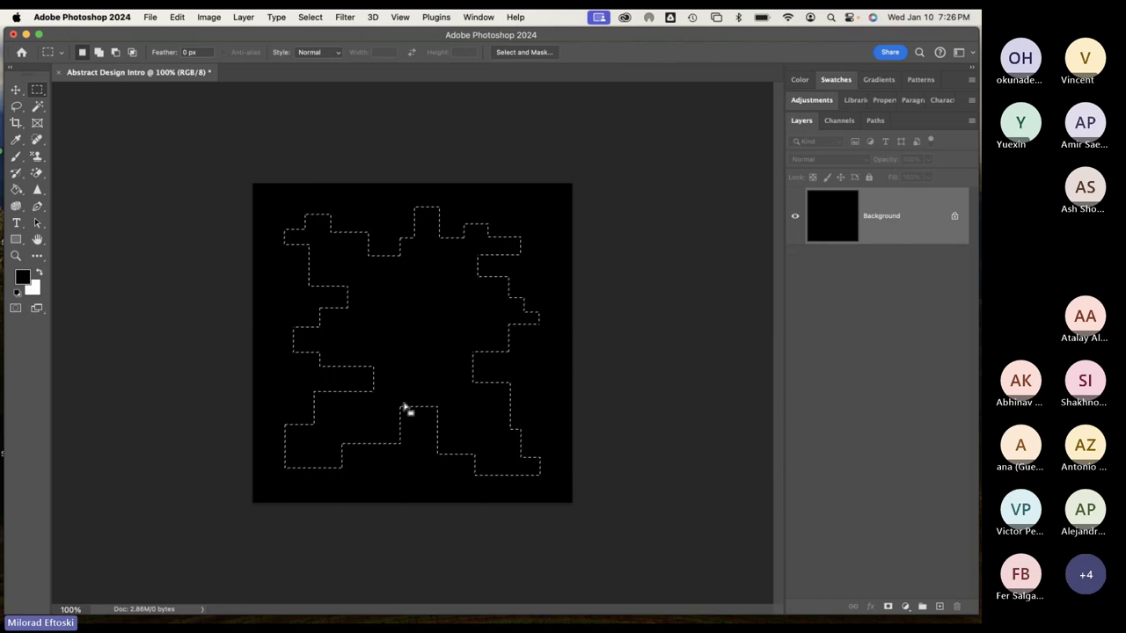
key(alt)
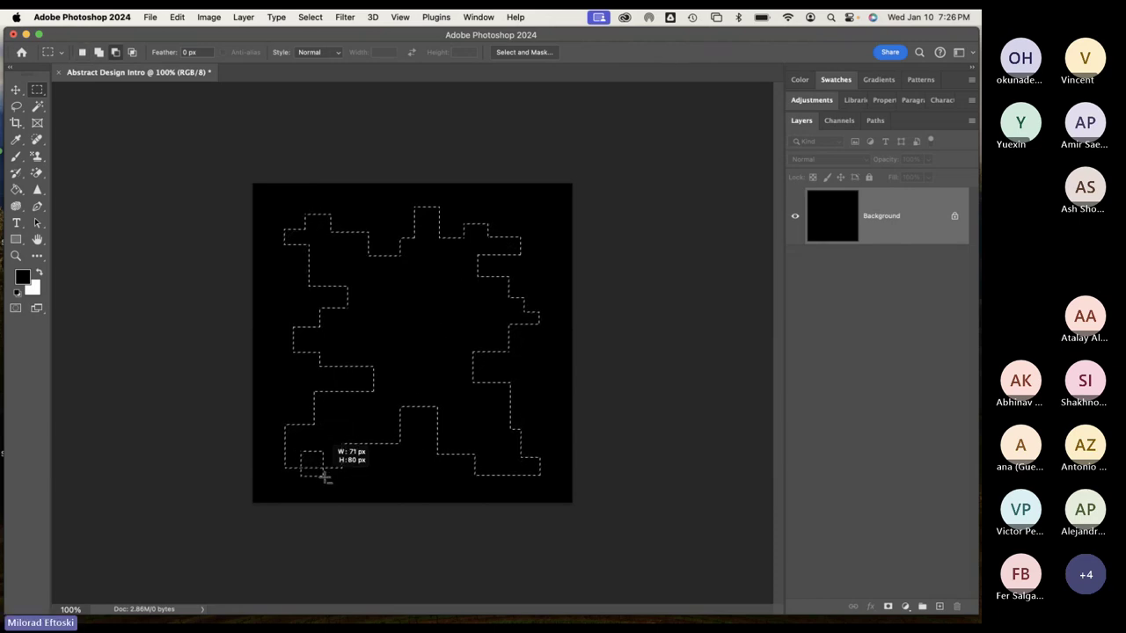
drag(325, 478, 326, 477)
key(alt)
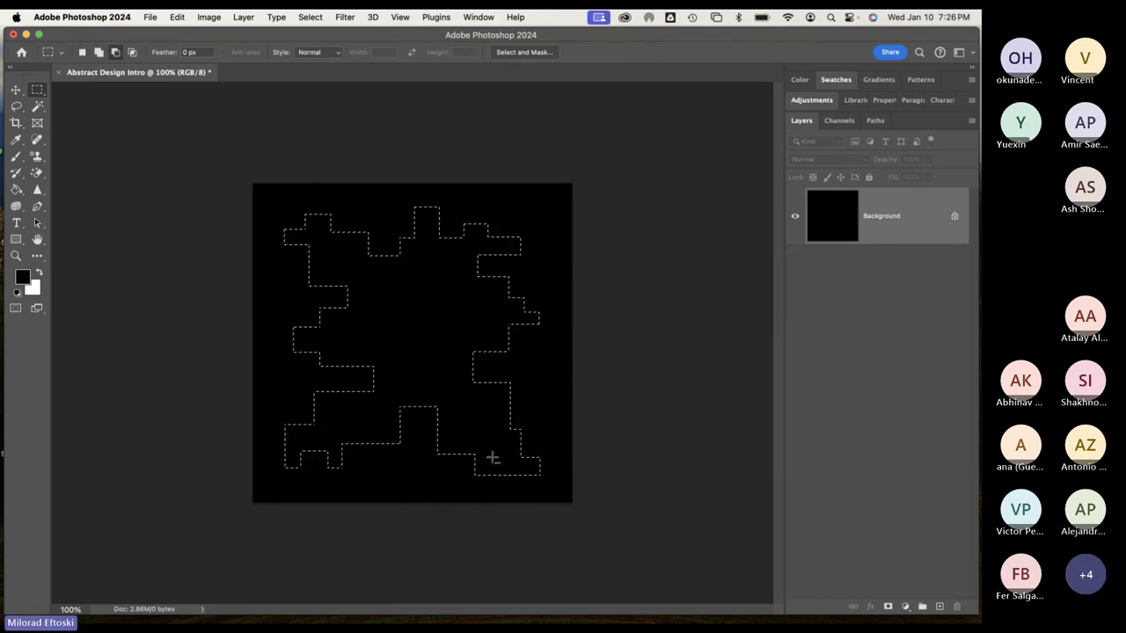
drag(510, 489, 511, 490)
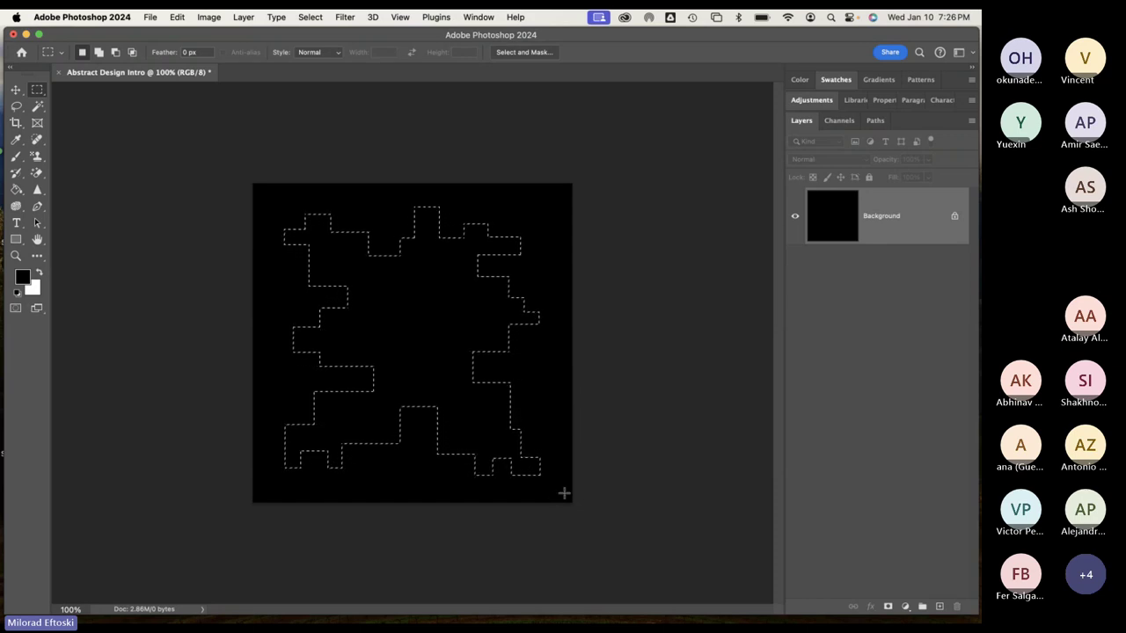
Switch to the Elliptical Marquee and add circles at the top-right, top edge and right edge
click(37, 91)
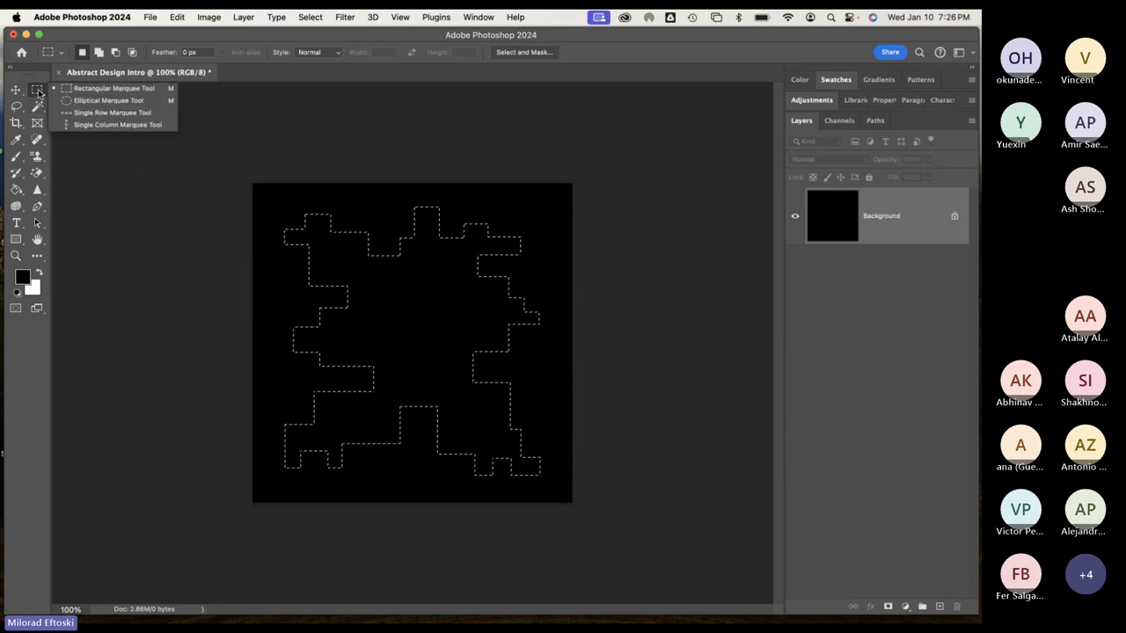
click(86, 104)
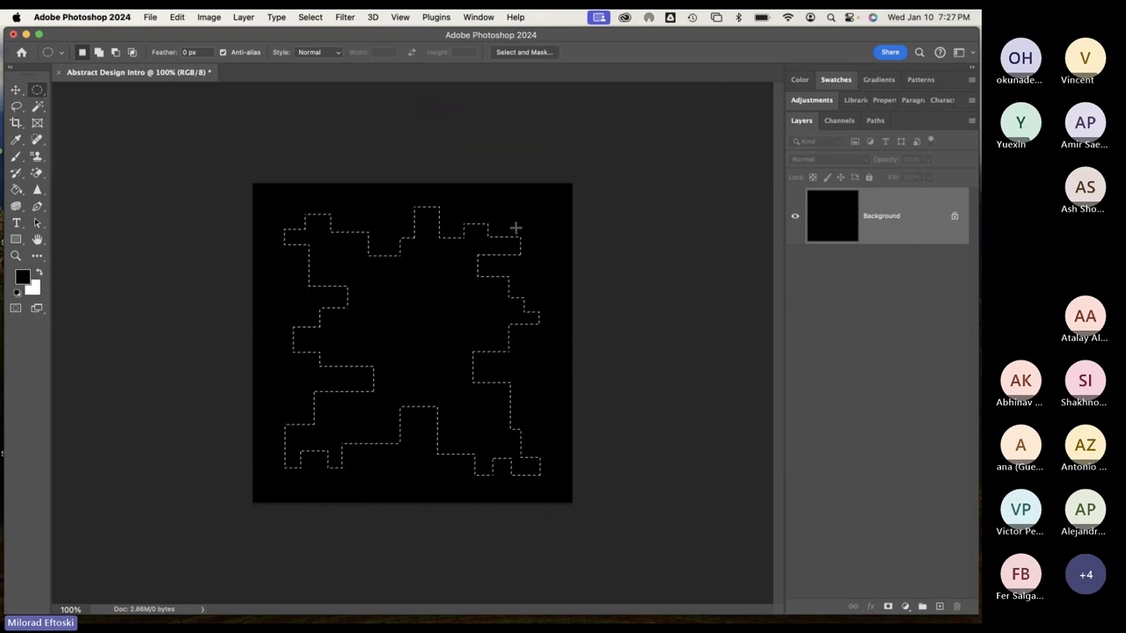
key(shift)
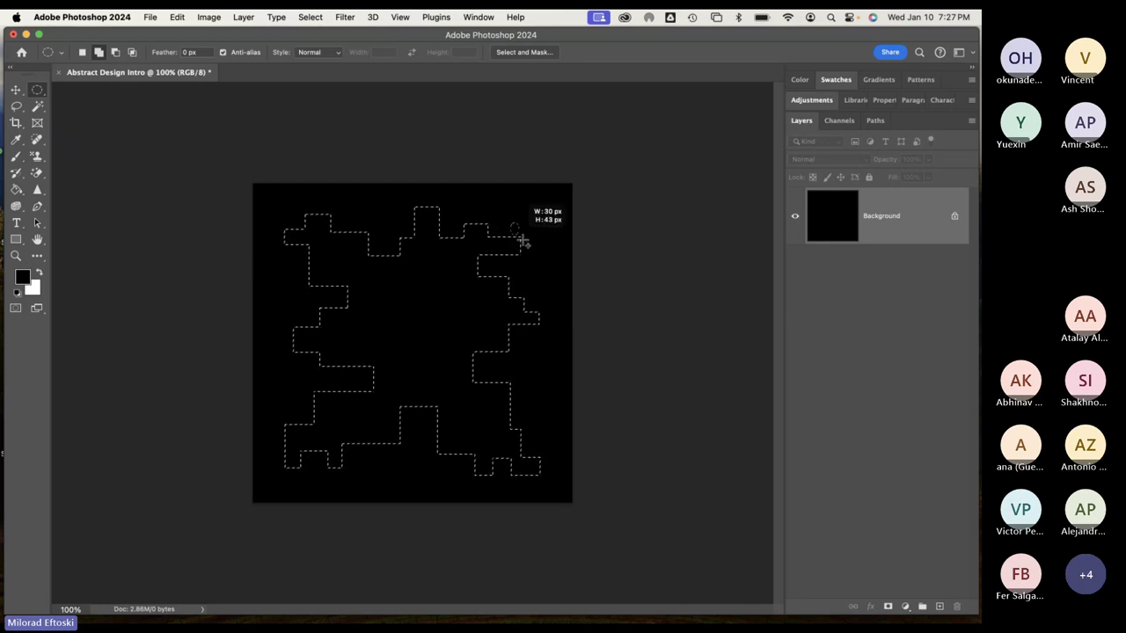
drag(522, 239, 552, 263)
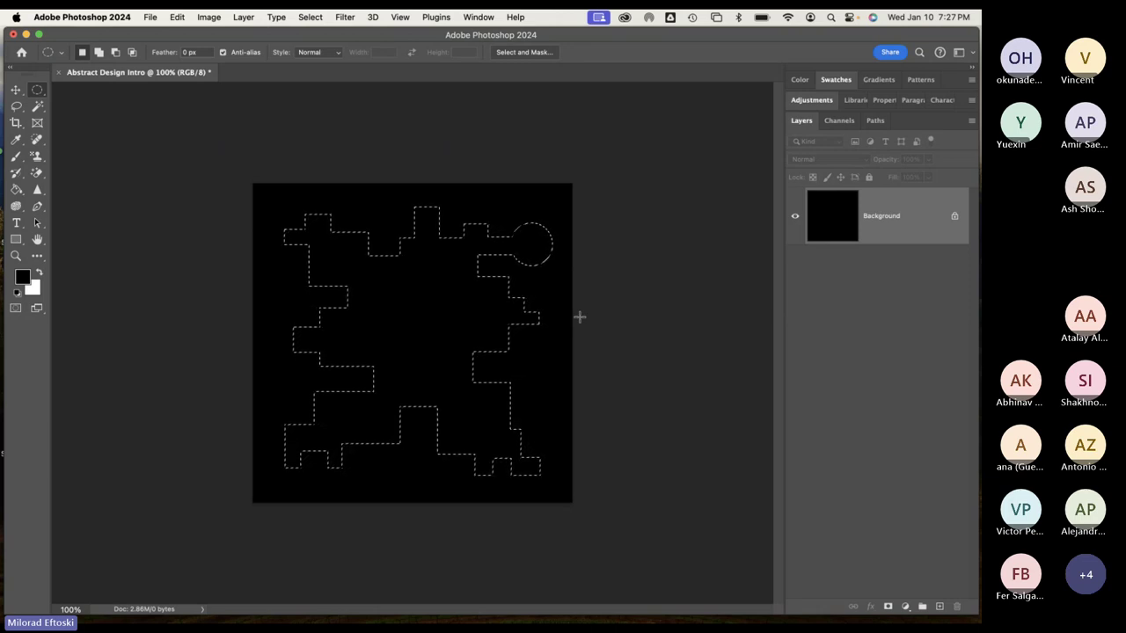
key(shift)
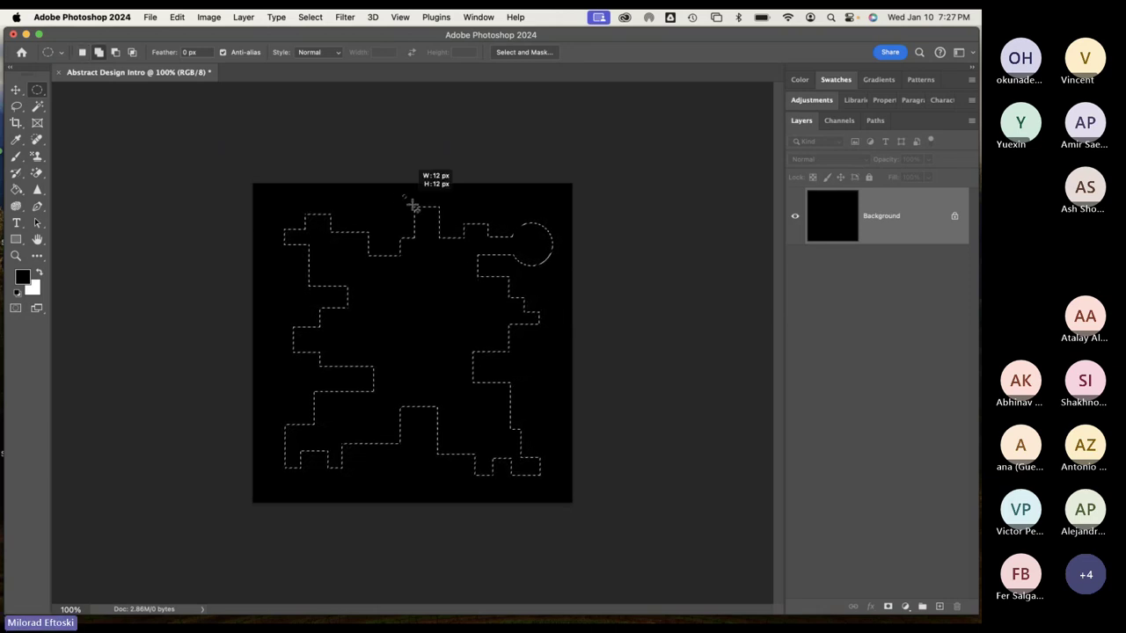
drag(431, 225, 431, 224)
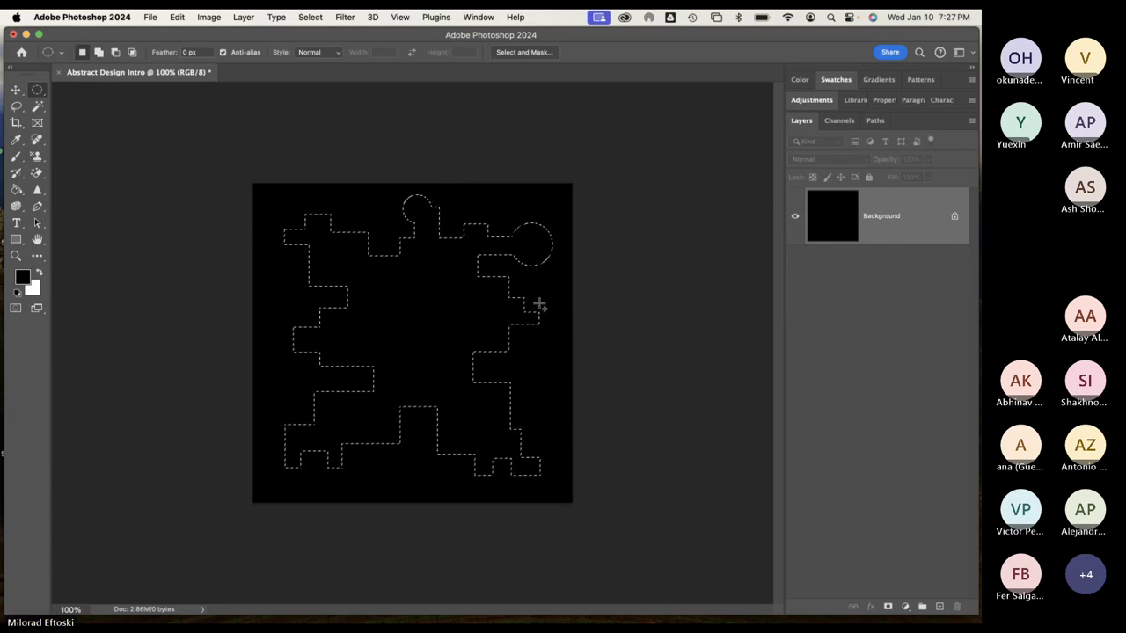
key(shift)
drag(537, 304, 564, 336)
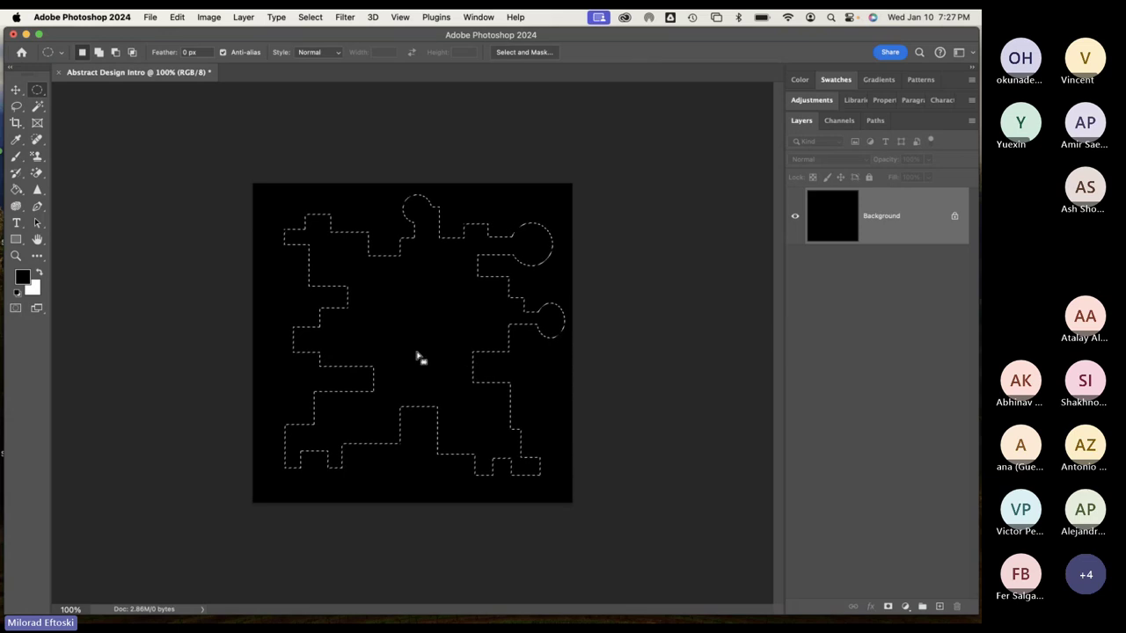
Add round bumps on the left edge, bottom-left corner and bottom edge
drag(272, 312, 376, 374)
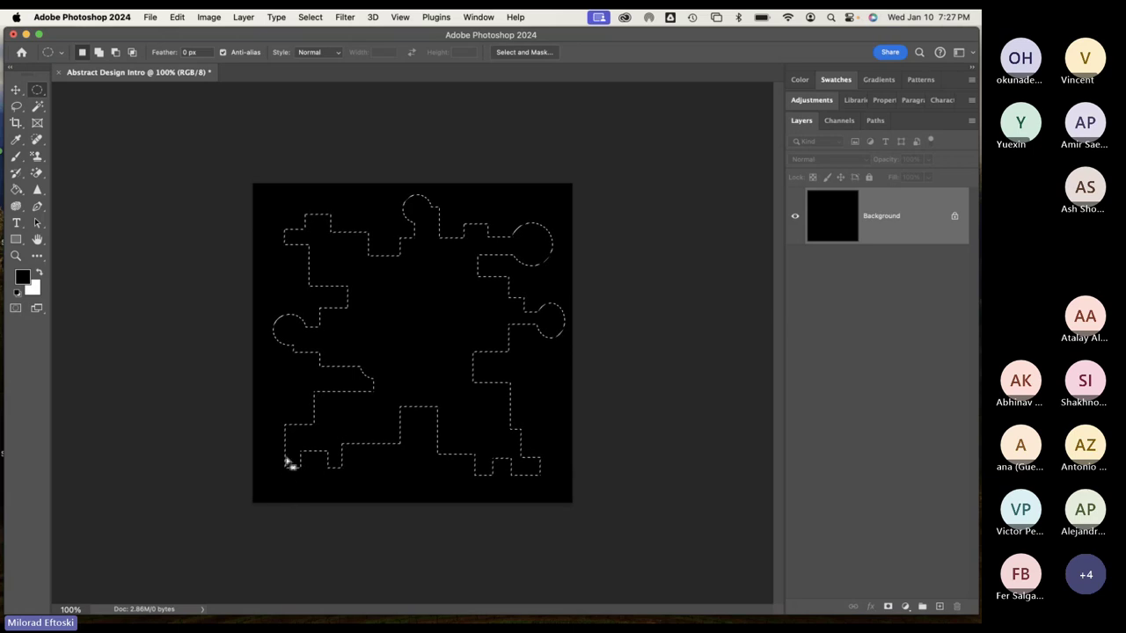
key(shift)
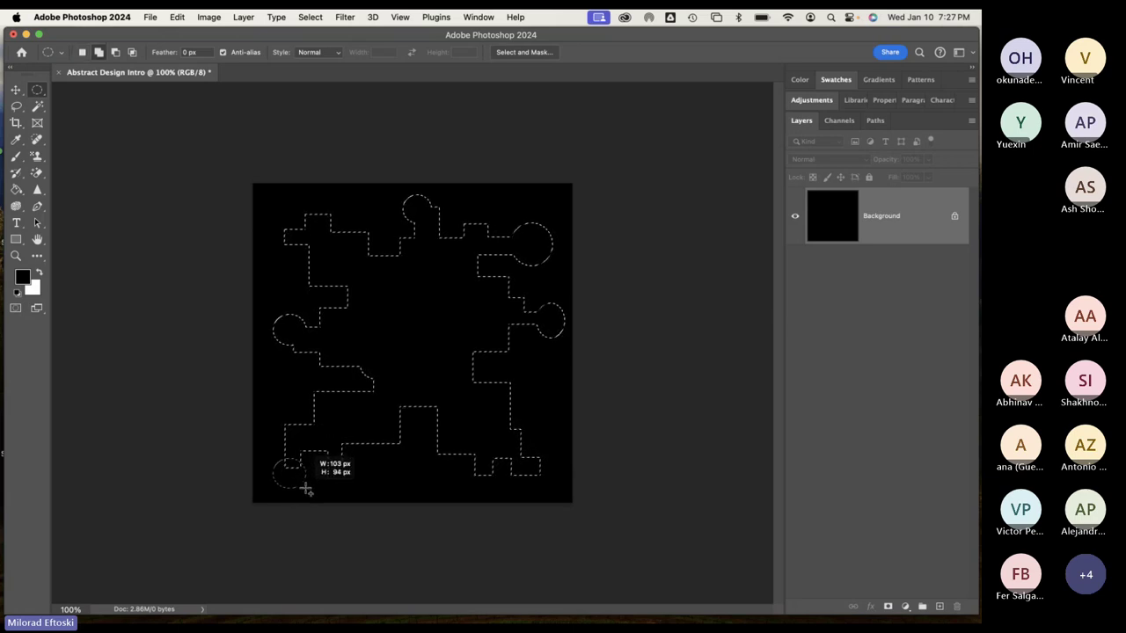
drag(306, 490, 307, 490)
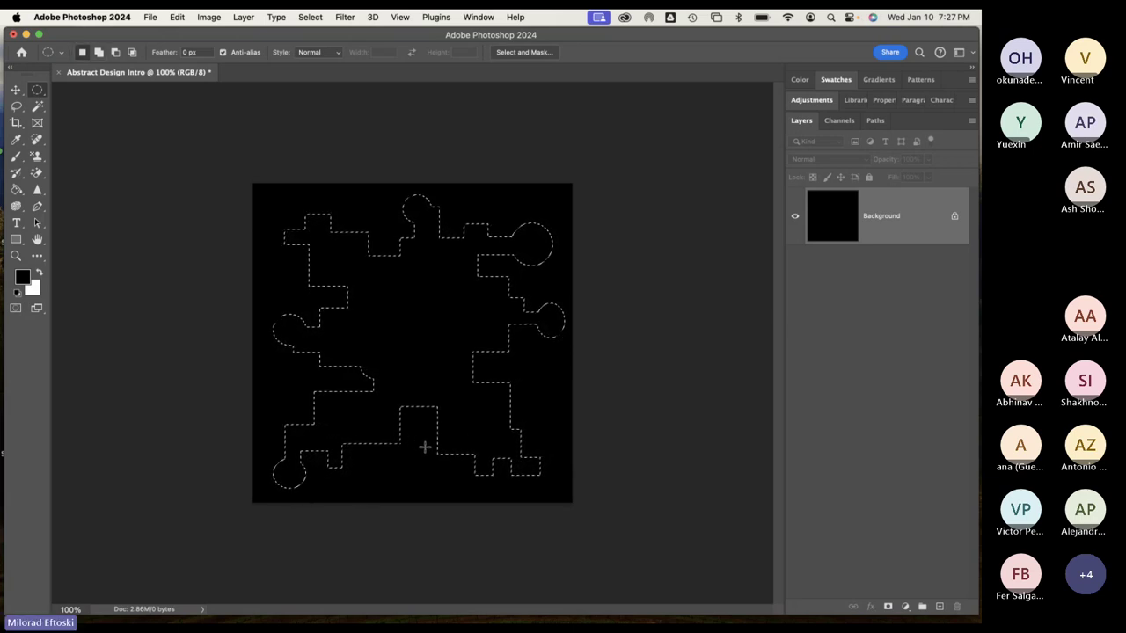
key(shift)
drag(425, 446, 453, 477)
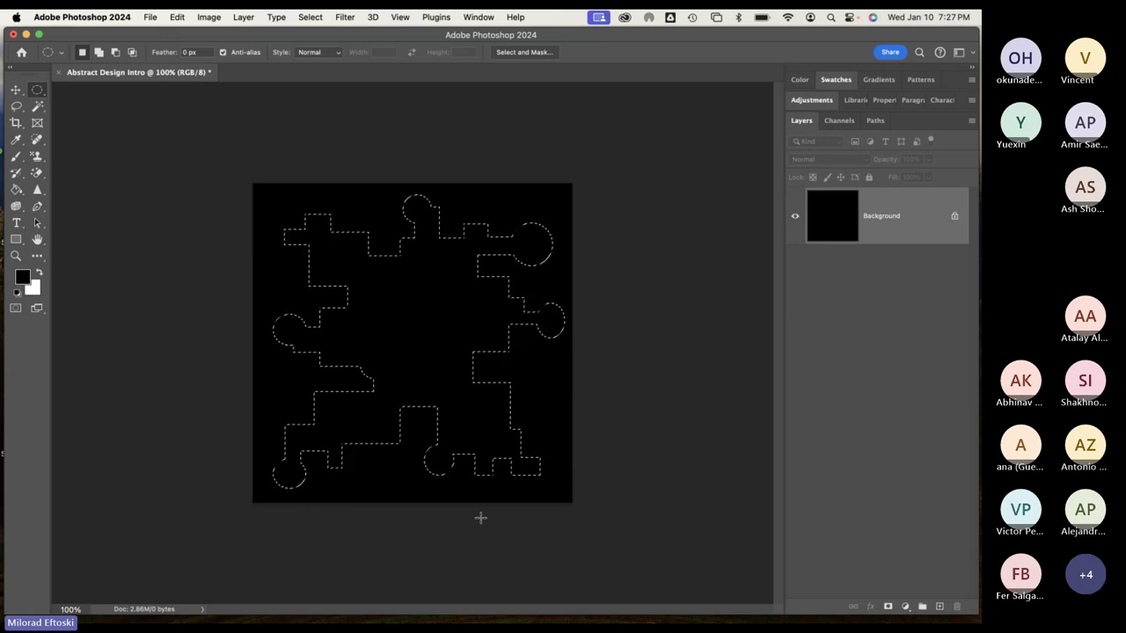
Subtract curved bites from the top-left, right side and bottom-right
key(alt)
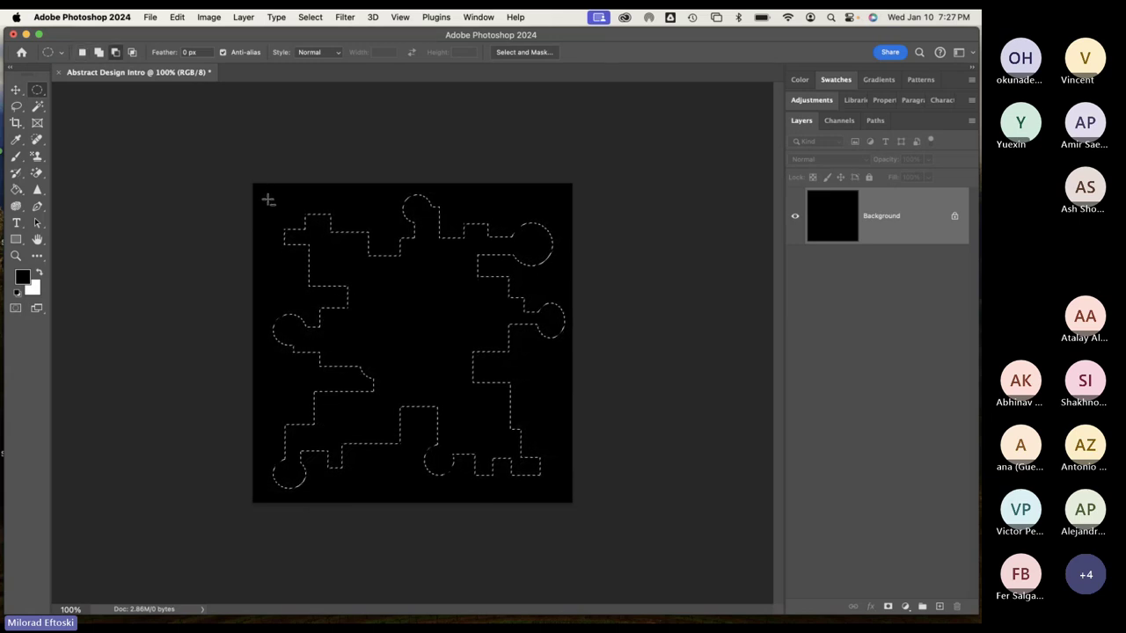
drag(266, 199, 343, 264)
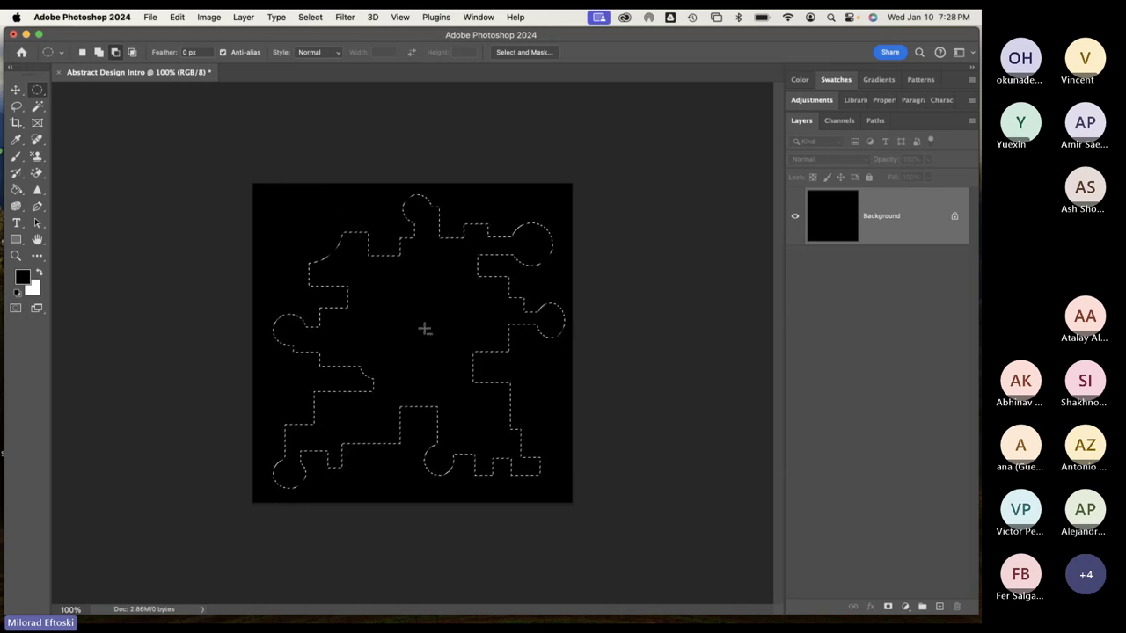
key(alt)
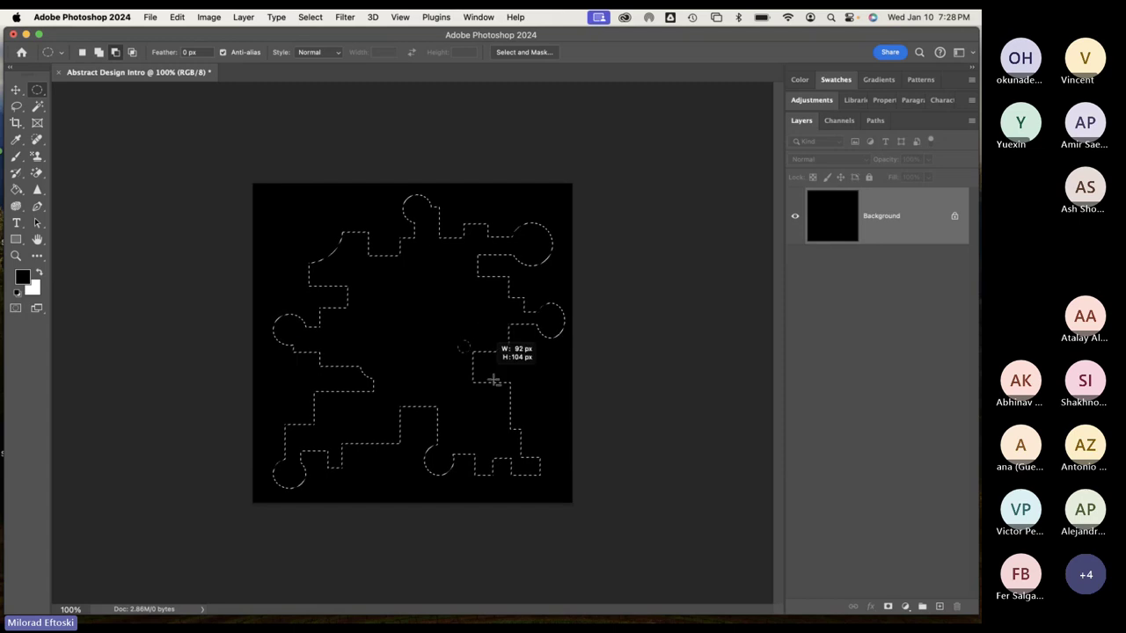
drag(517, 398, 521, 397)
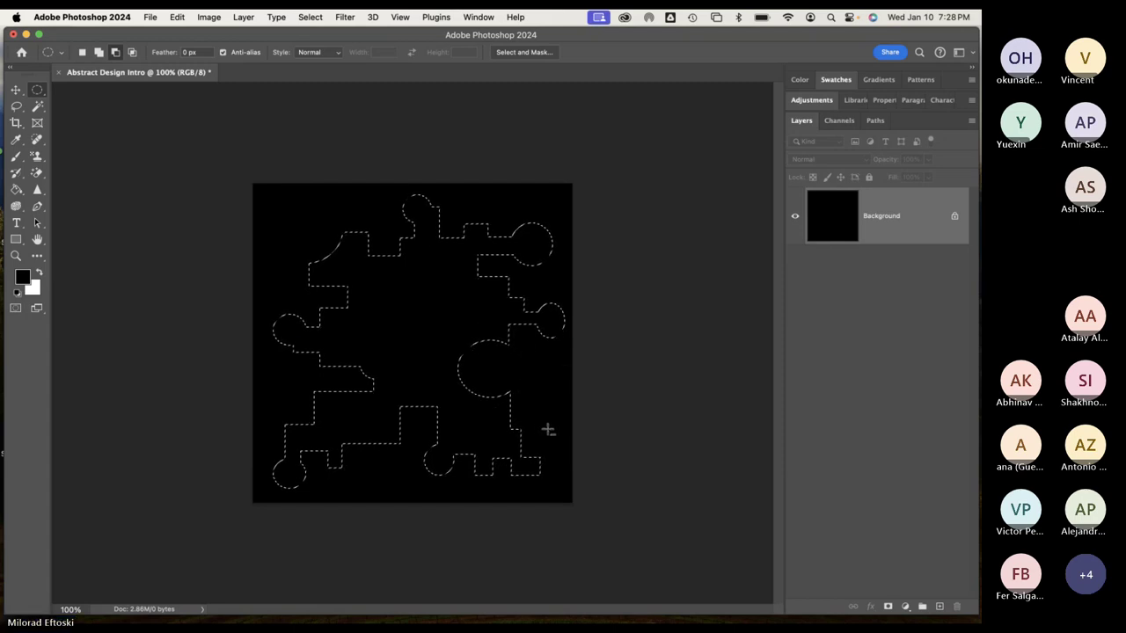
key(alt)
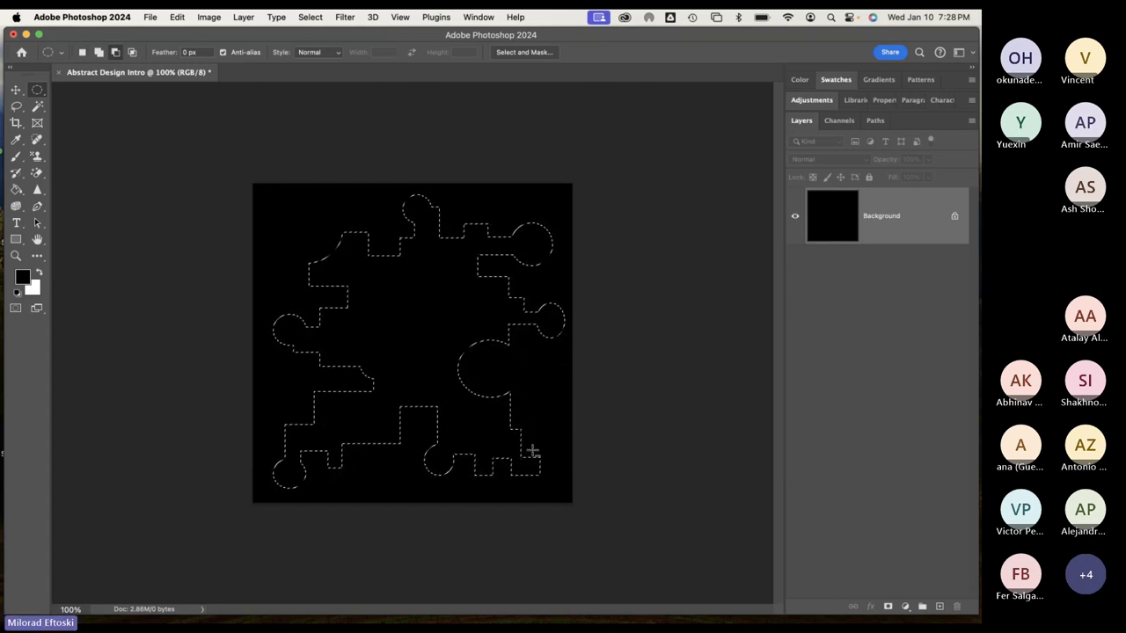
drag(530, 452, 564, 493)
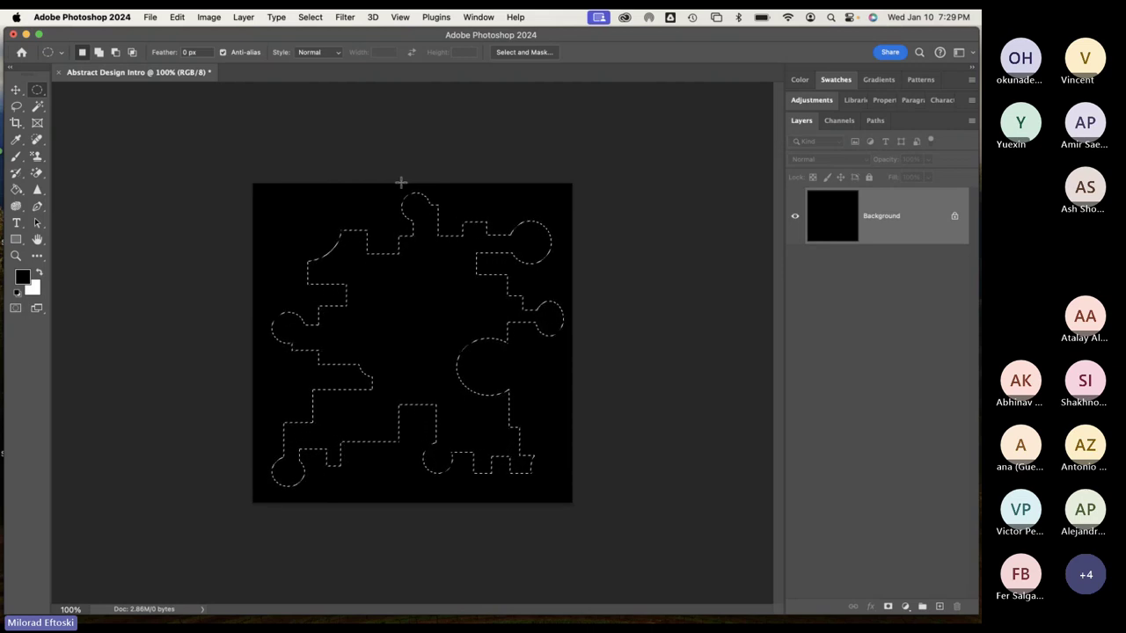
Return to the Rectangular Marquee and pick a custom magenta colour in Edit > Fill
right_click(42, 93)
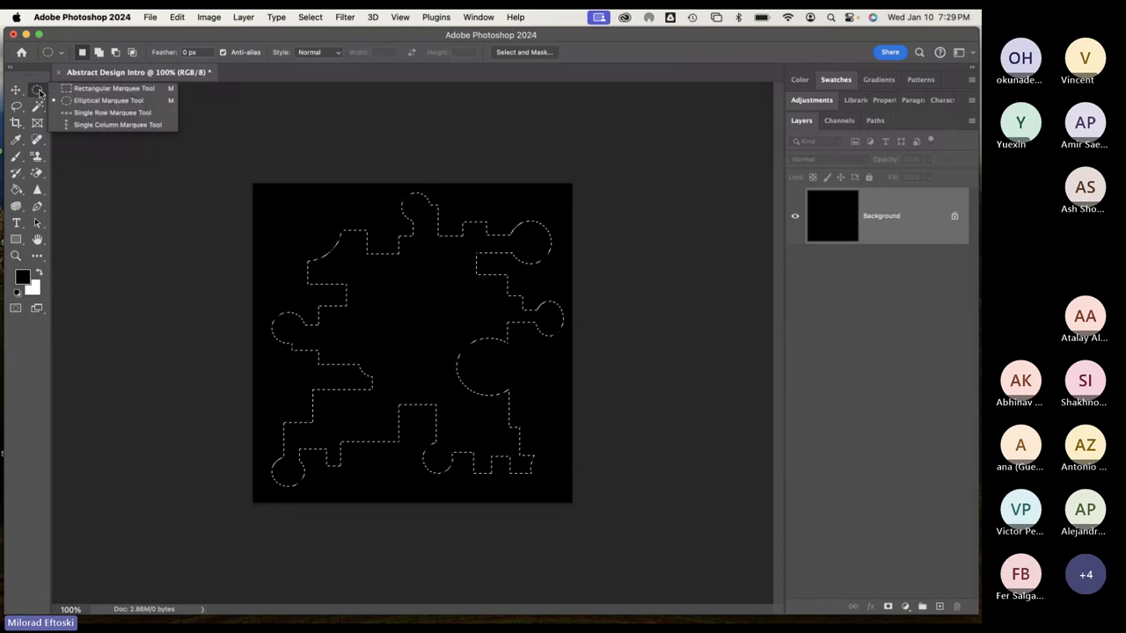
click(103, 88)
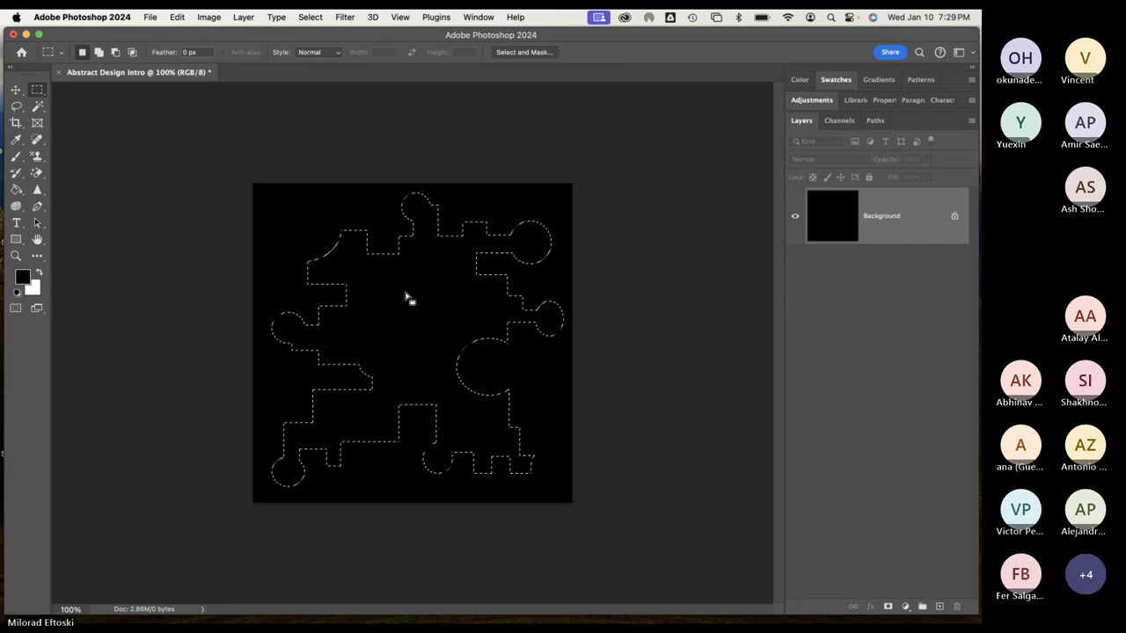
click(177, 17)
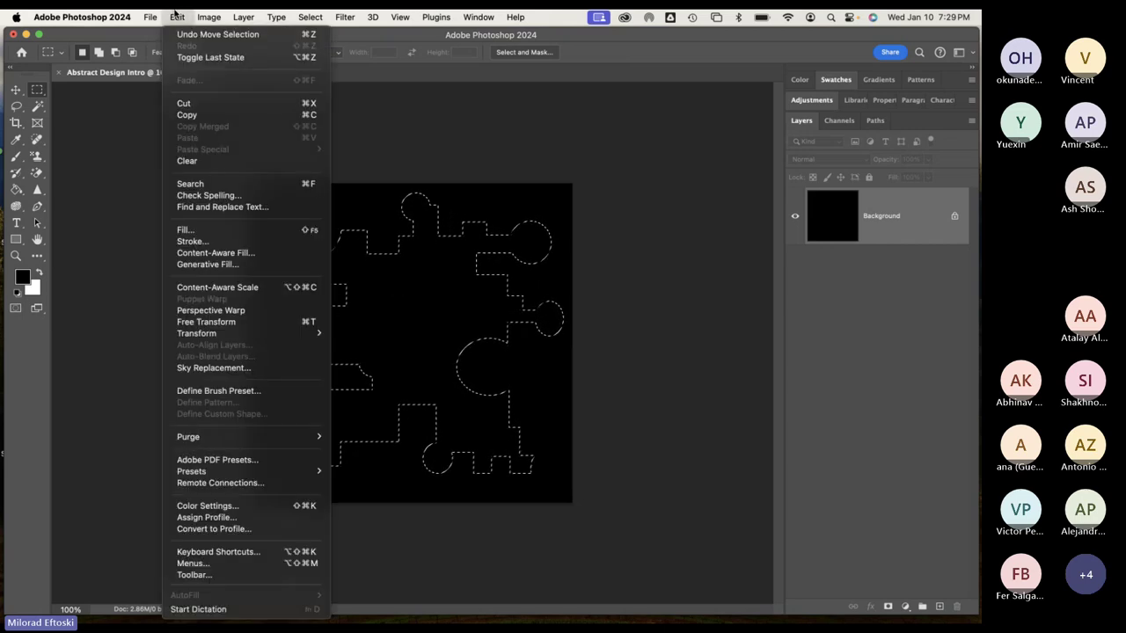
click(214, 234)
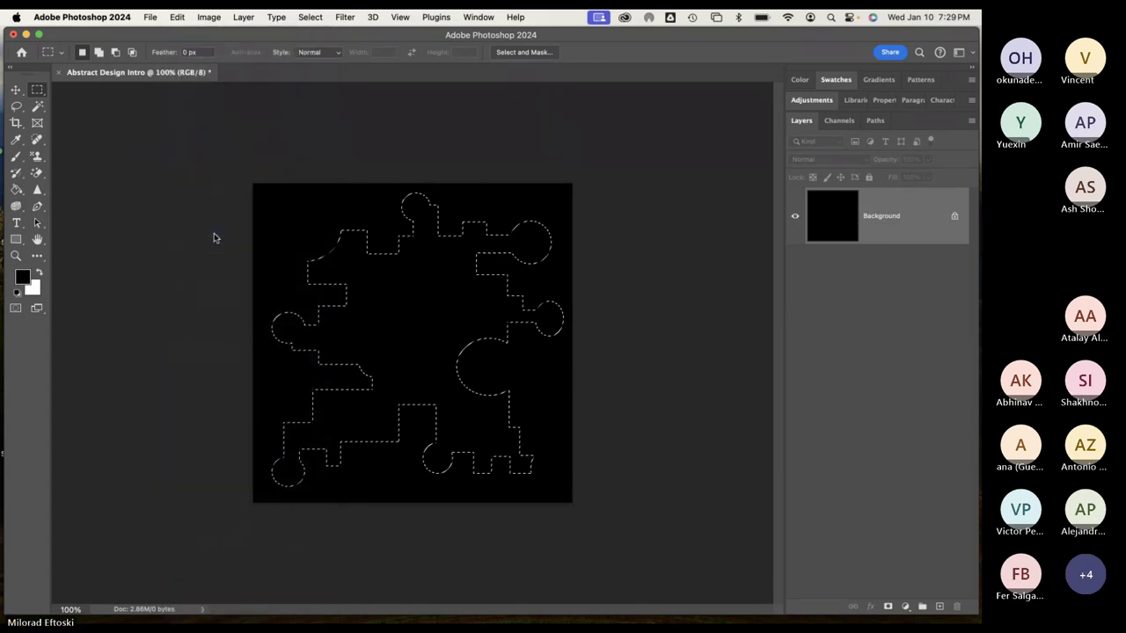
click(643, 129)
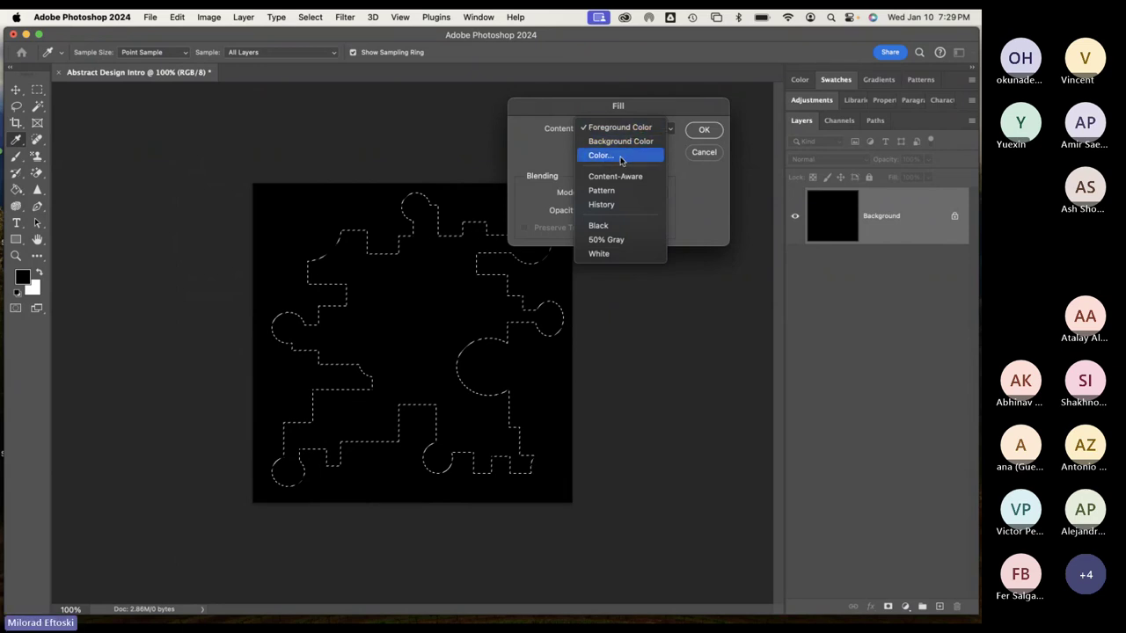
click(620, 158)
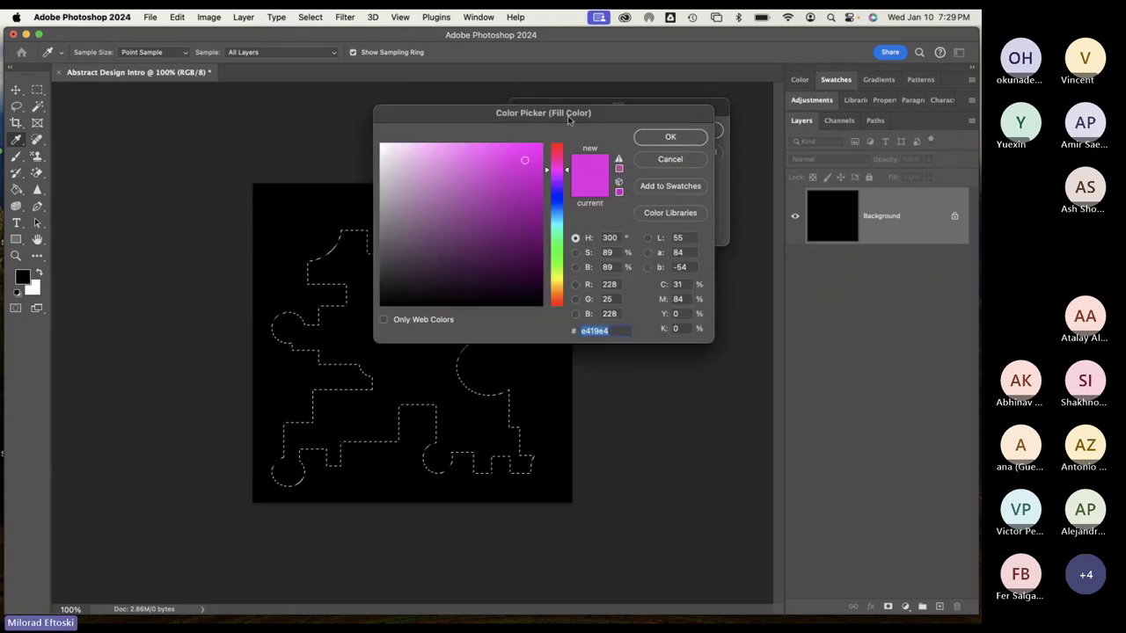
drag(477, 117, 518, 159)
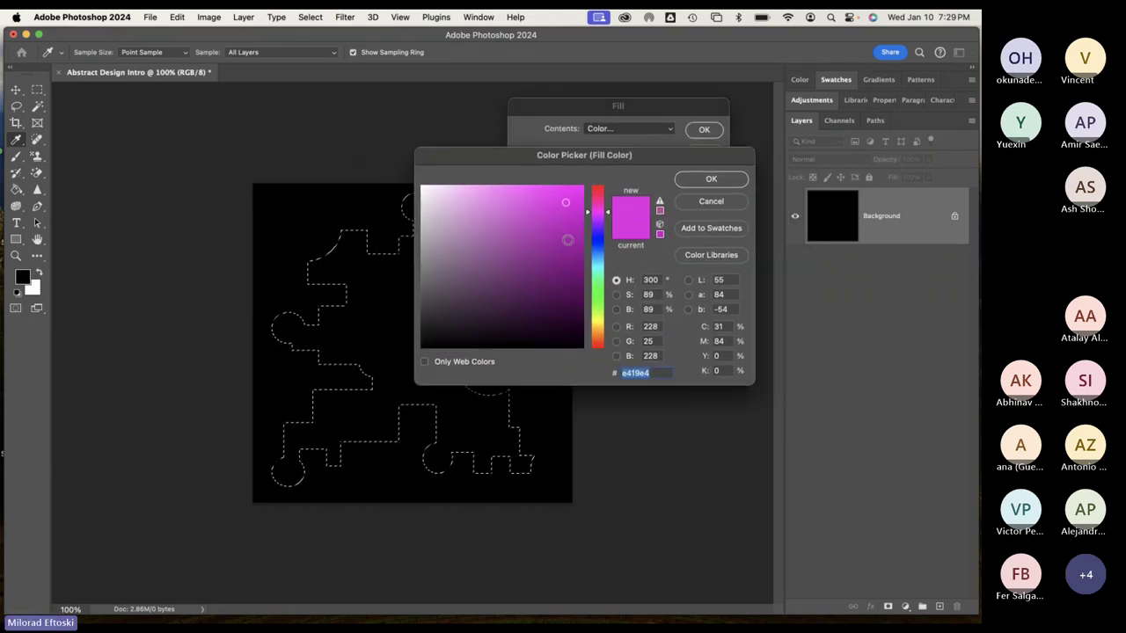
drag(568, 214, 581, 195)
click(596, 216)
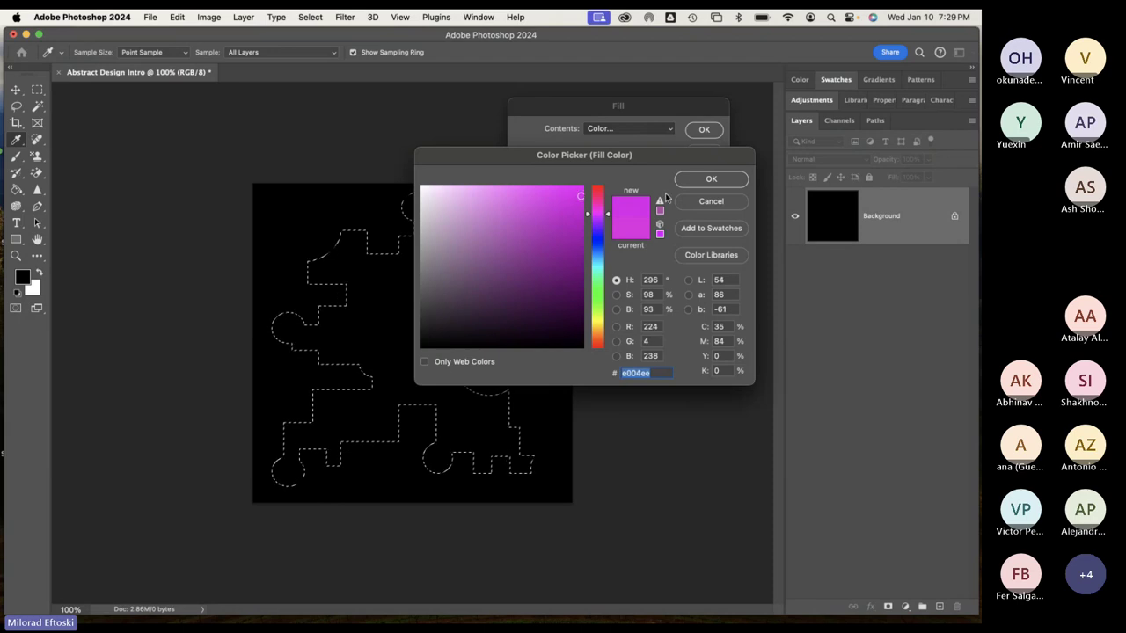
click(693, 181)
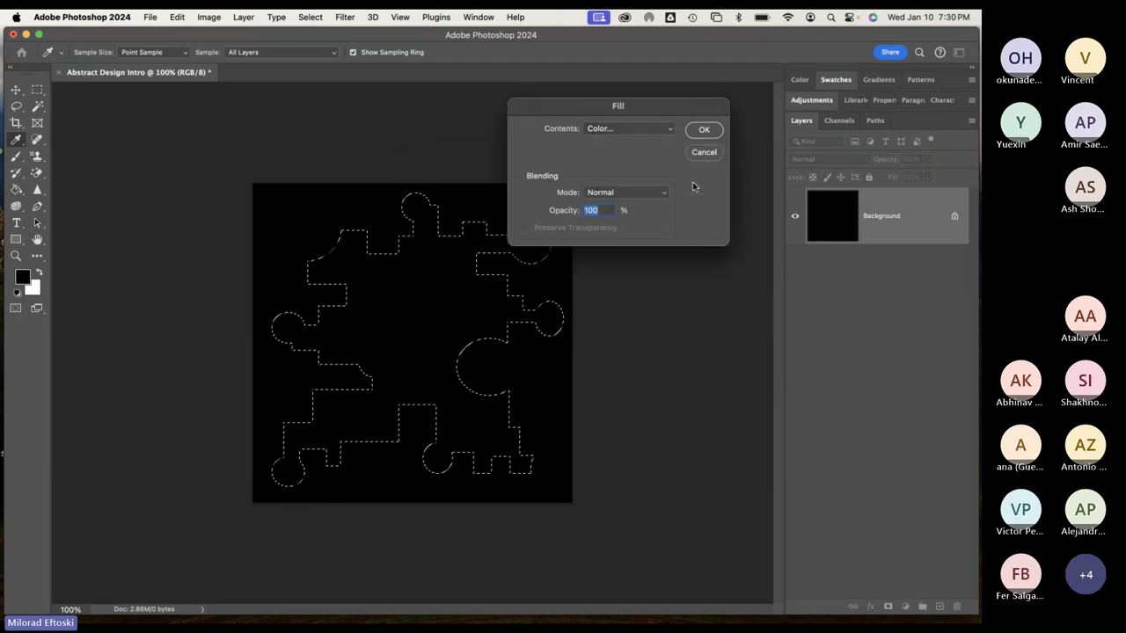
Apply the magenta fill in Normal mode, then deselect and reselect the Rectangular Marquee
click(618, 196)
click(615, 190)
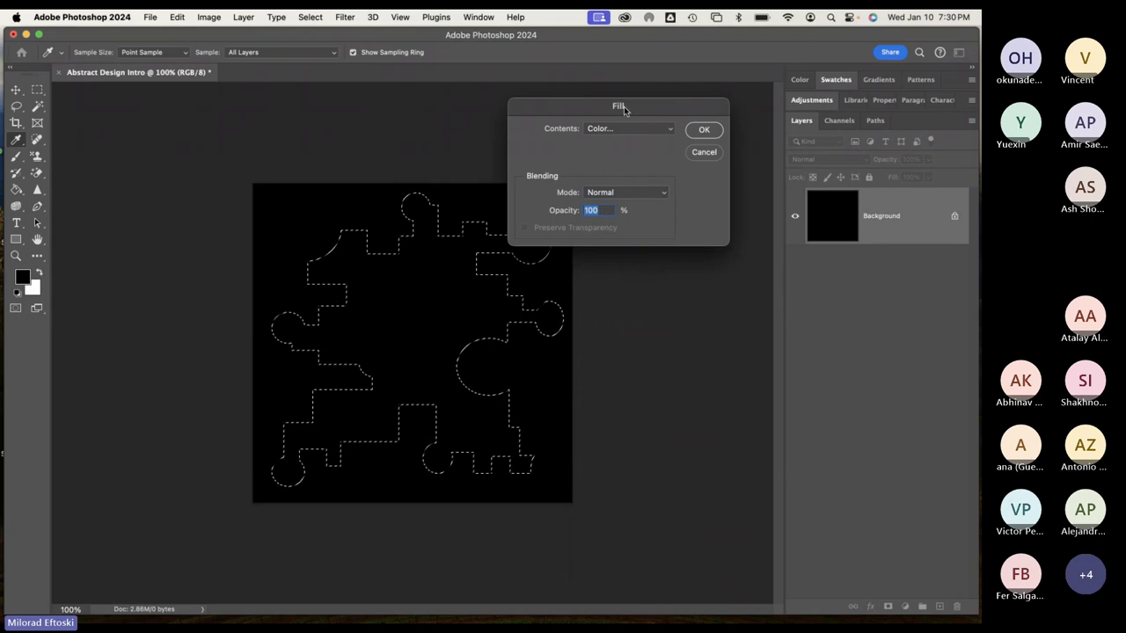
click(702, 130)
key(m)
key(ctrl+d)
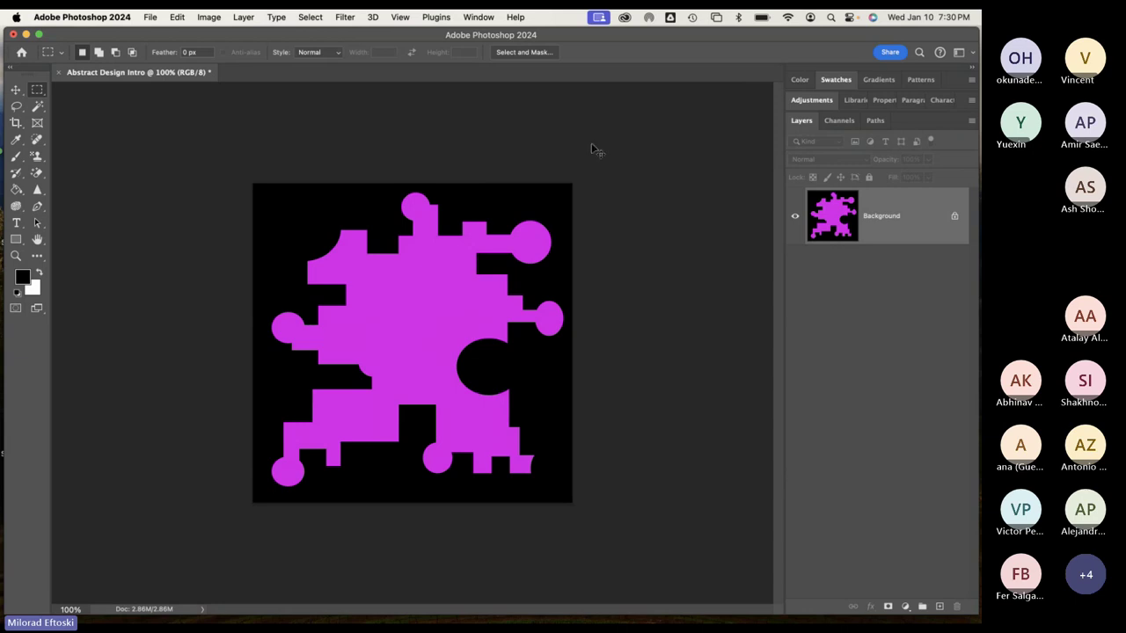
key(super+equal)
key(super+minus)
click(36, 90)
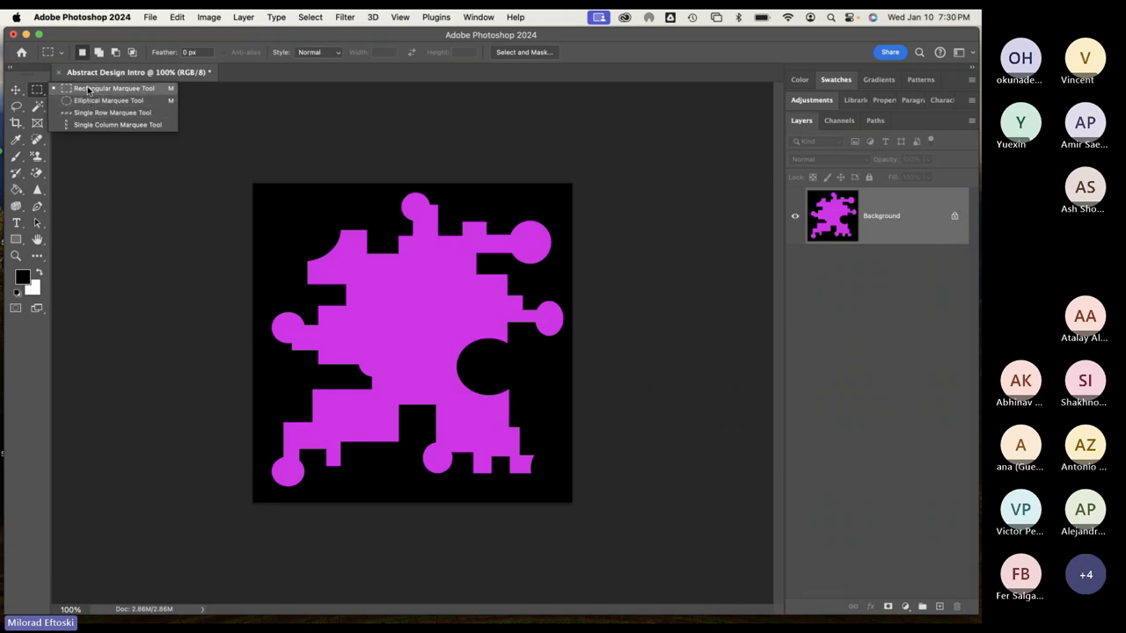
click(36, 92)
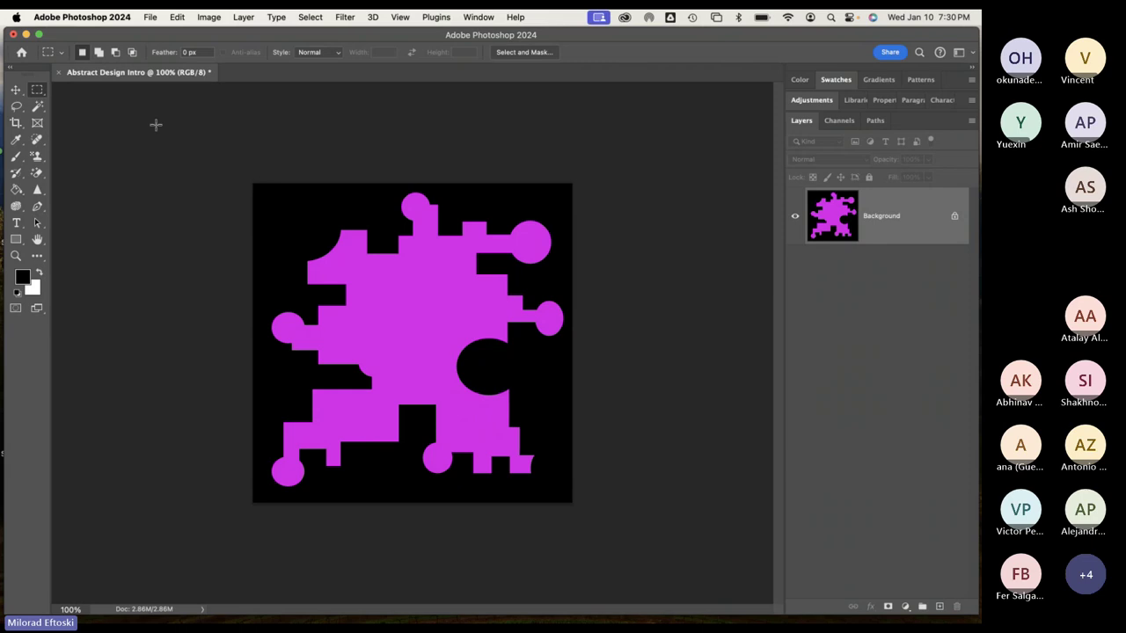
drag(310, 211, 468, 364)
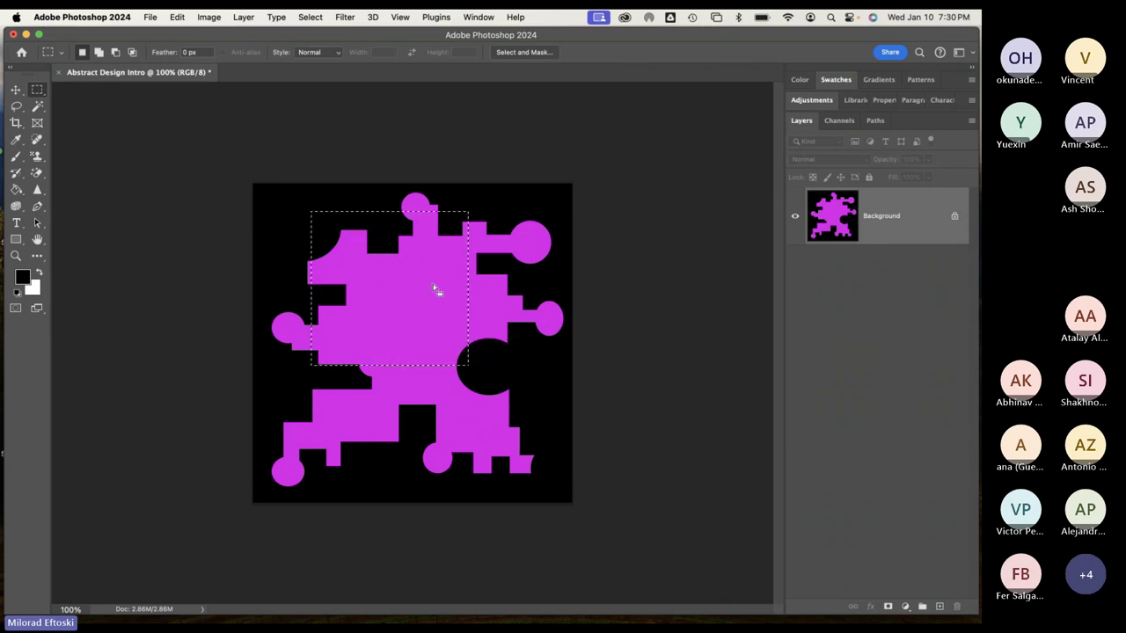
click(387, 166)
drag(298, 209, 402, 325)
click(311, 16)
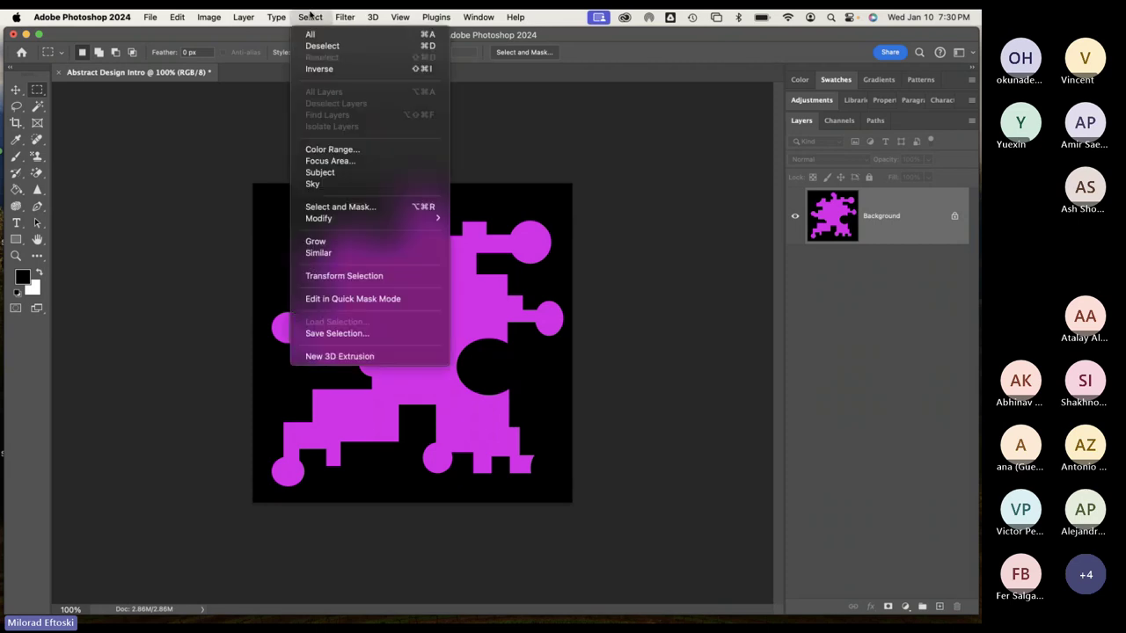
click(347, 46)
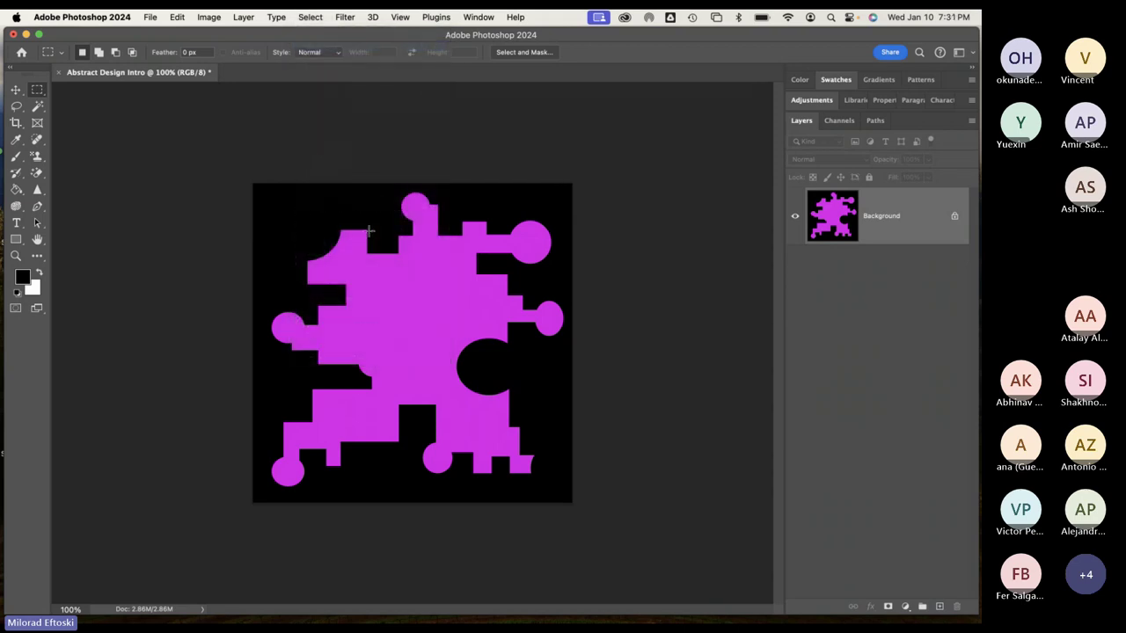
drag(308, 209, 403, 280)
click(274, 203)
drag(322, 214, 366, 269)
click(307, 231)
drag(322, 209, 390, 273)
click(303, 218)
click(310, 16)
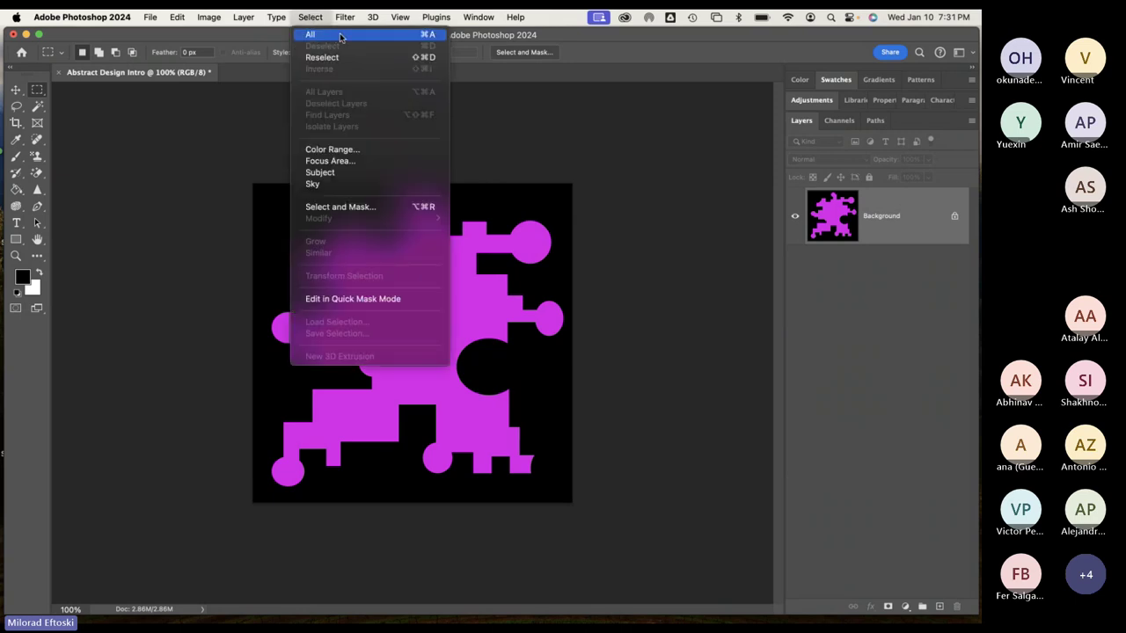
click(335, 37)
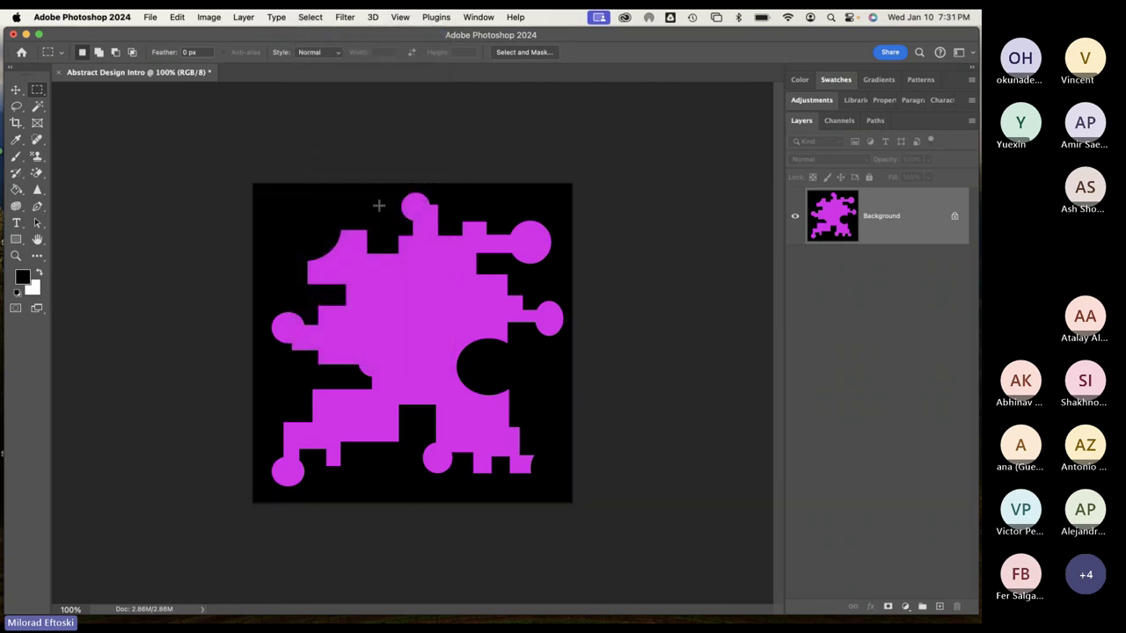
drag(221, 156, 629, 552)
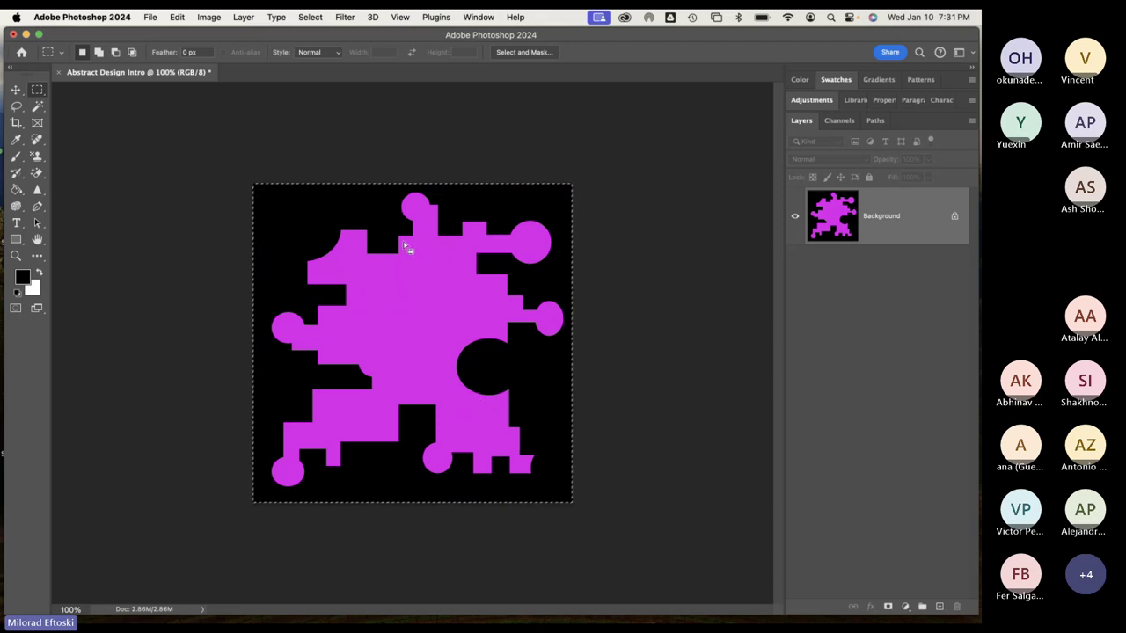
click(564, 161)
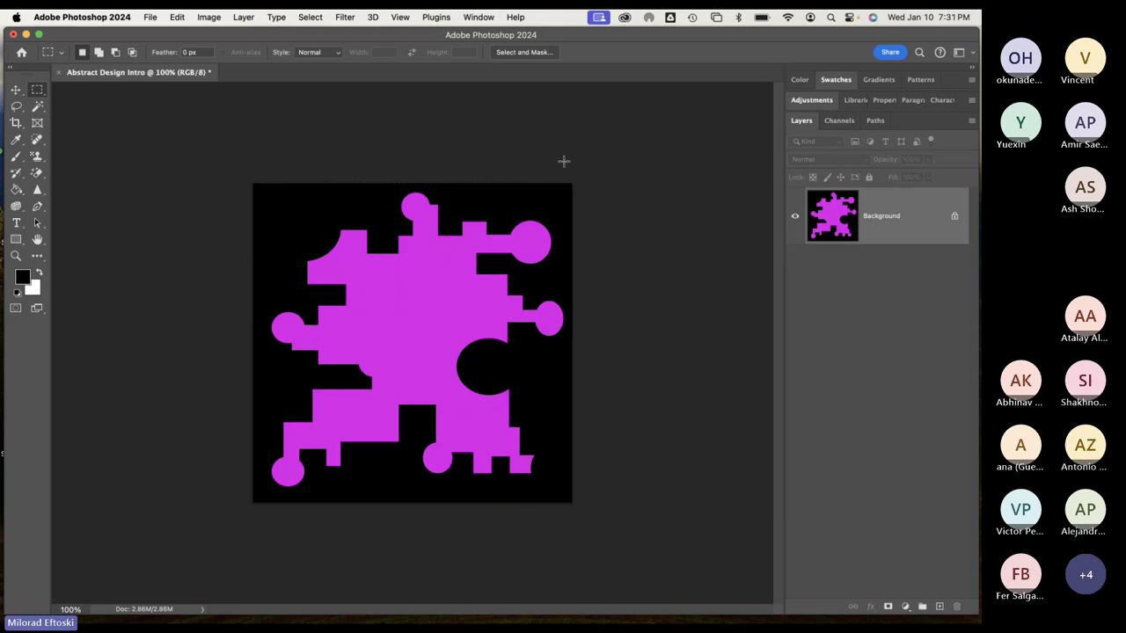
mouse_move(837, 621)
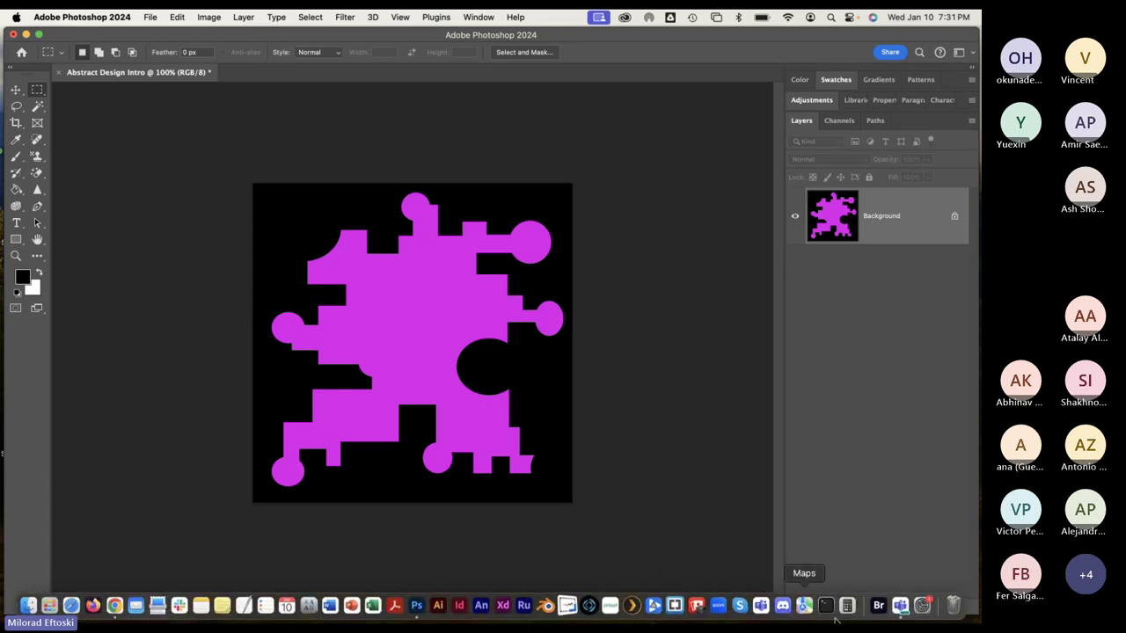
click(899, 605)
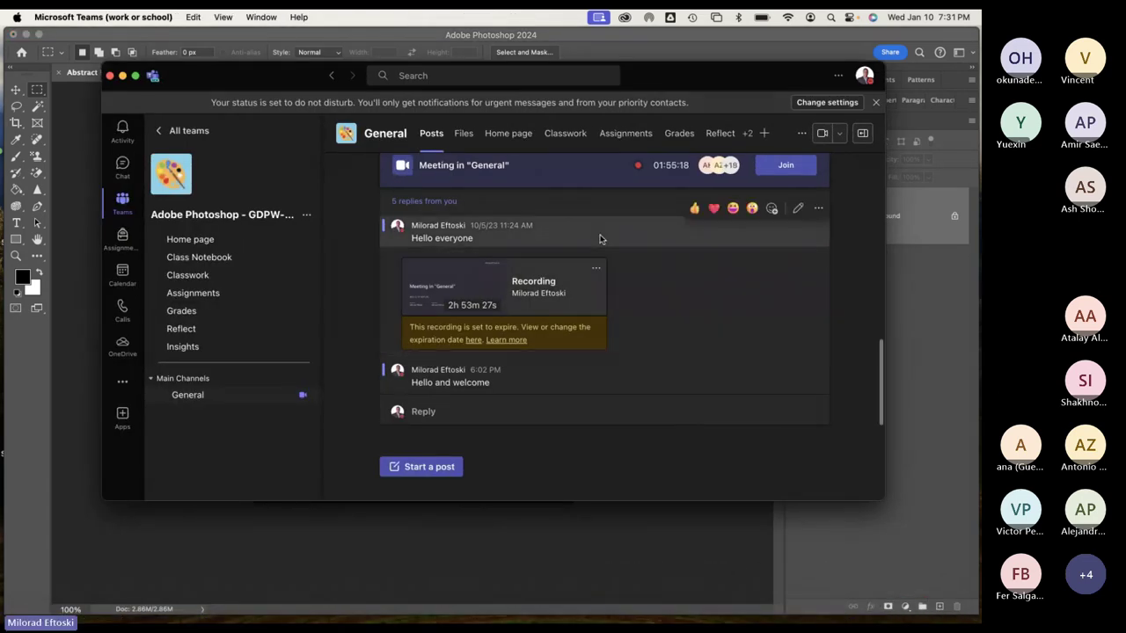
key(XF86AudioRaiseVolume)
key(XF86AudioRaiseVolume)
key(XF86AudioRaiseVolume)
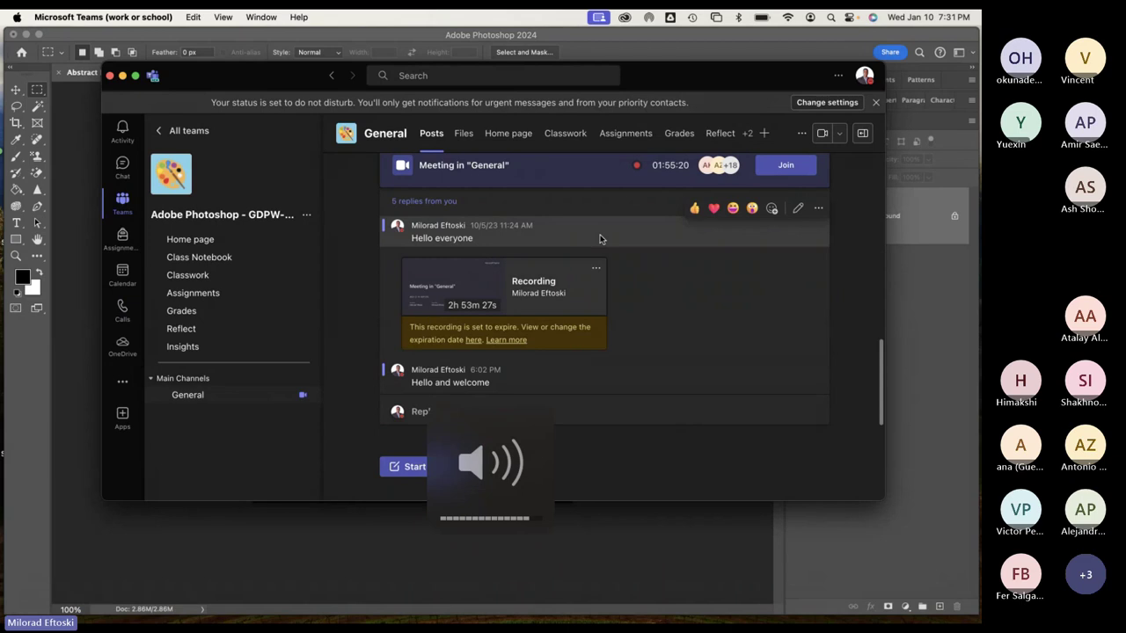
key(XF86AudioLowerVolume)
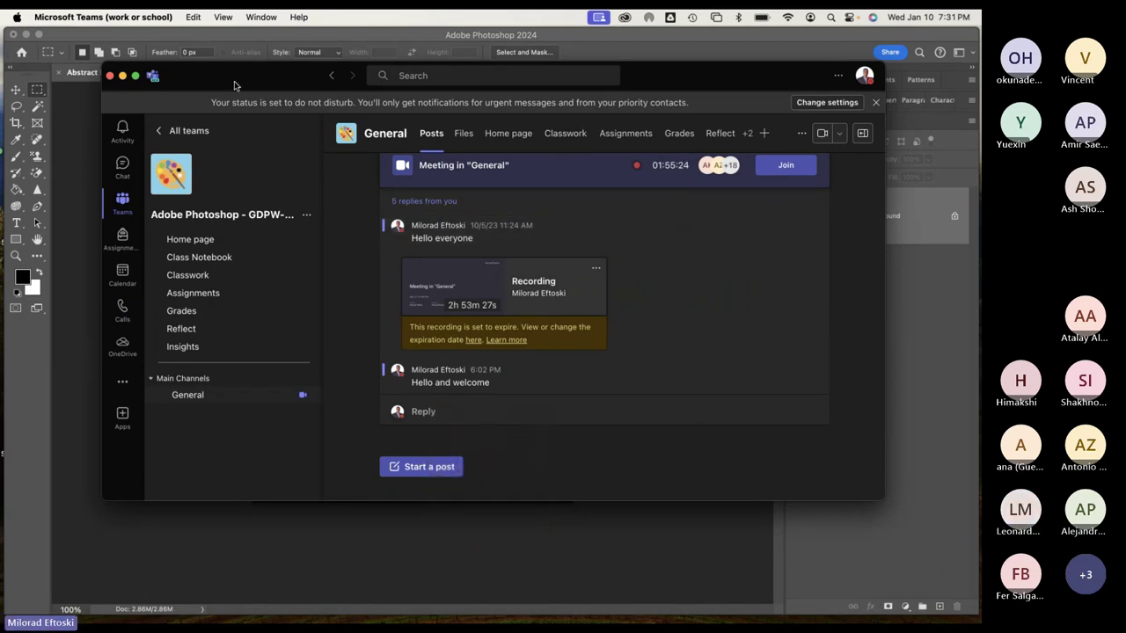
mouse_move(218, 79)
mouse_down()
mouse_move(206, 69)
mouse_move(236, 80)
mouse_move(221, 73)
mouse_up()
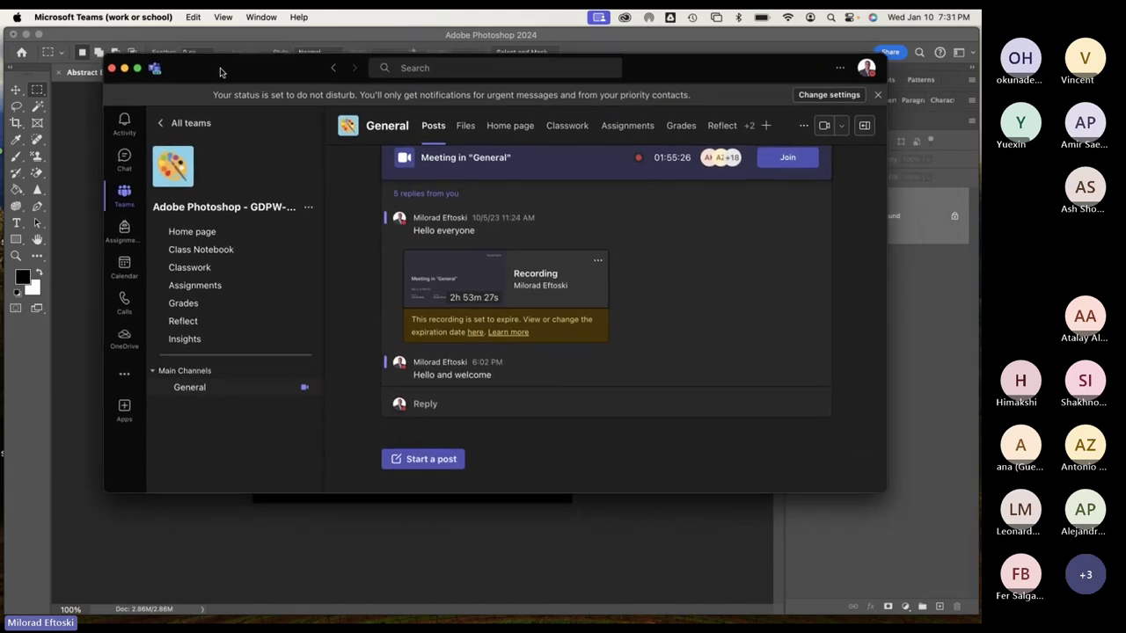
drag(887, 492, 886, 554)
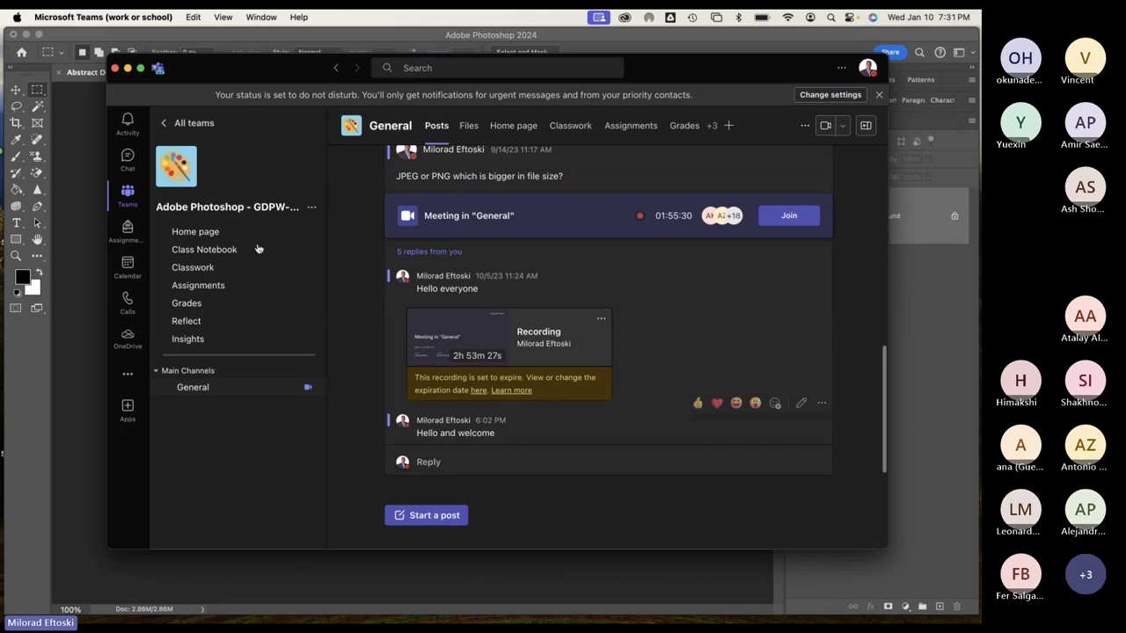
click(91, 204)
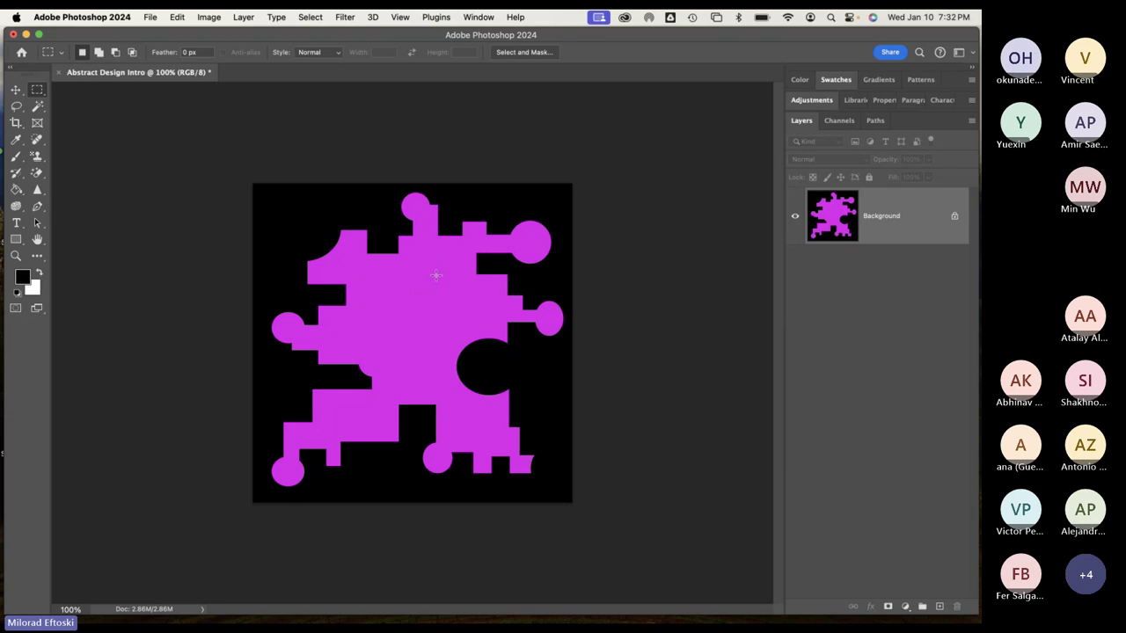
Select the small circle on the blob's right edge with an elliptical marquee
right_click(39, 93)
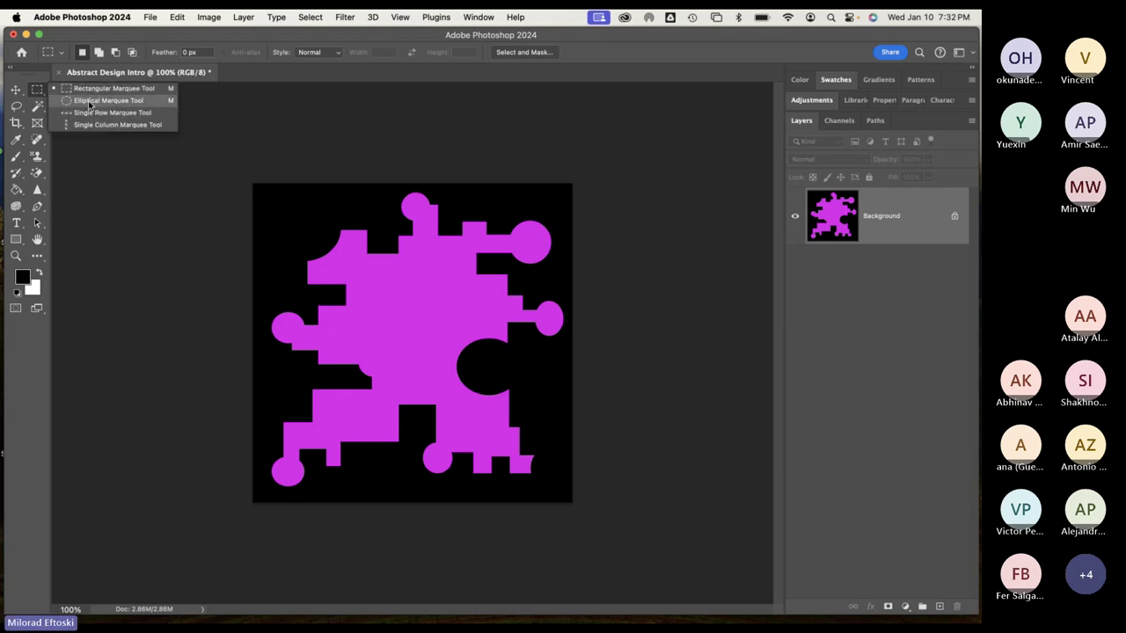
click(88, 100)
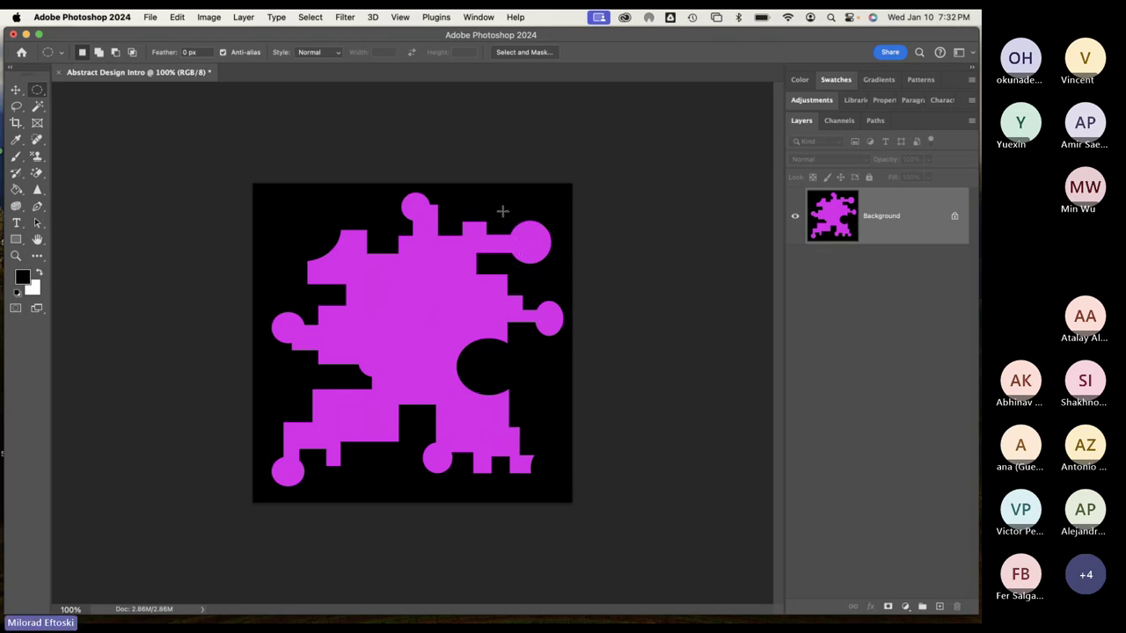
drag(502, 211, 559, 271)
drag(531, 290, 571, 348)
Fill the circle with the black foreground colour via Edit > Fill and deselect
click(175, 17)
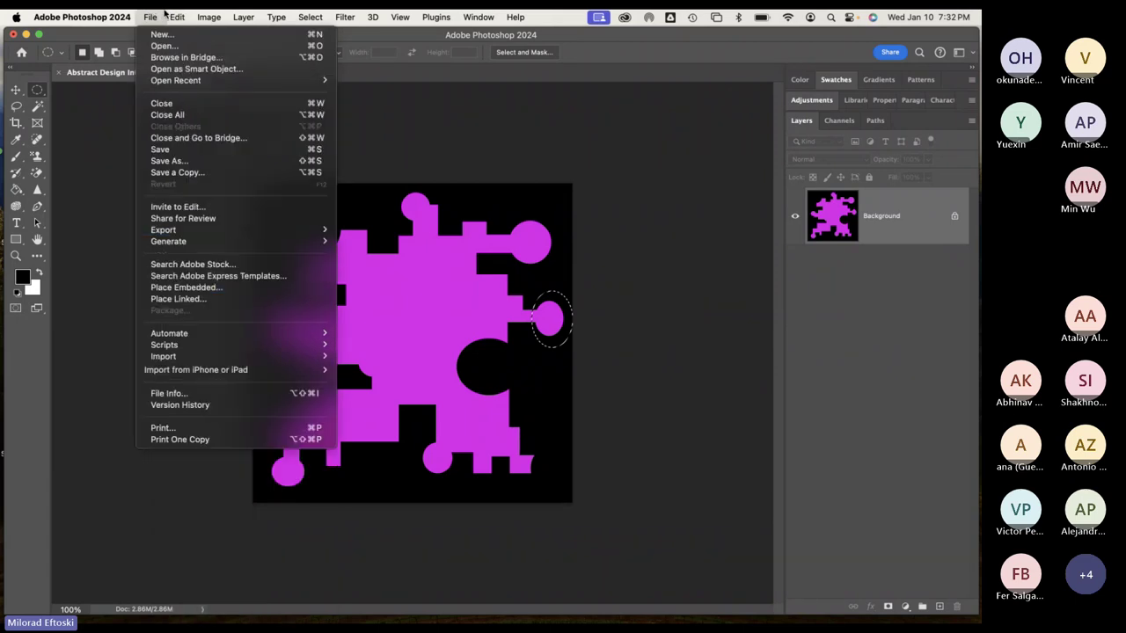
click(230, 230)
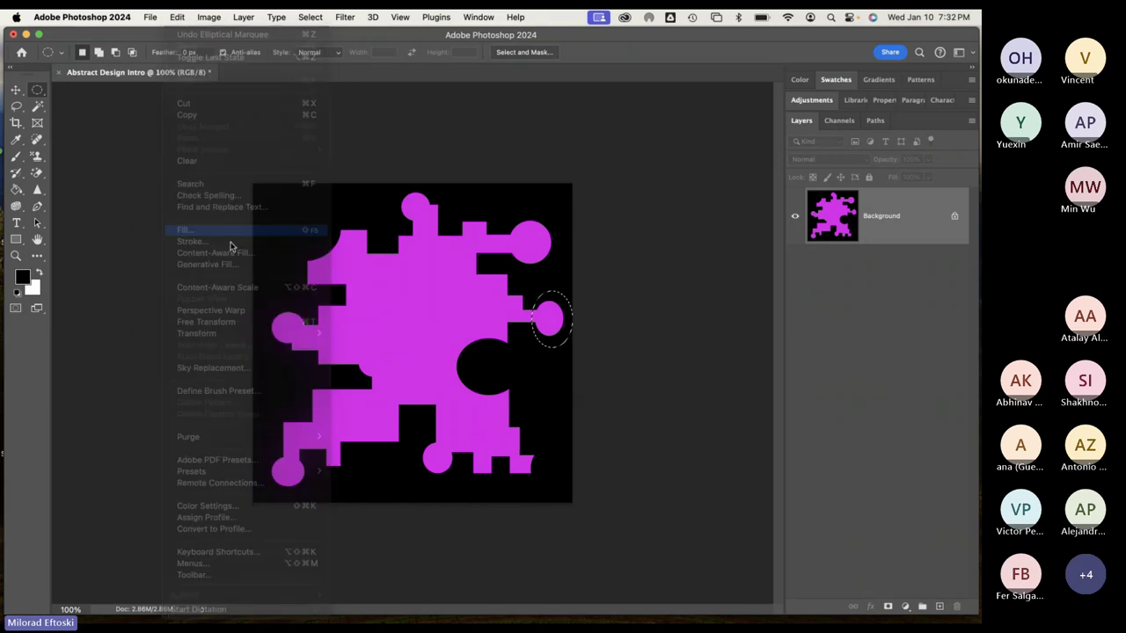
click(638, 132)
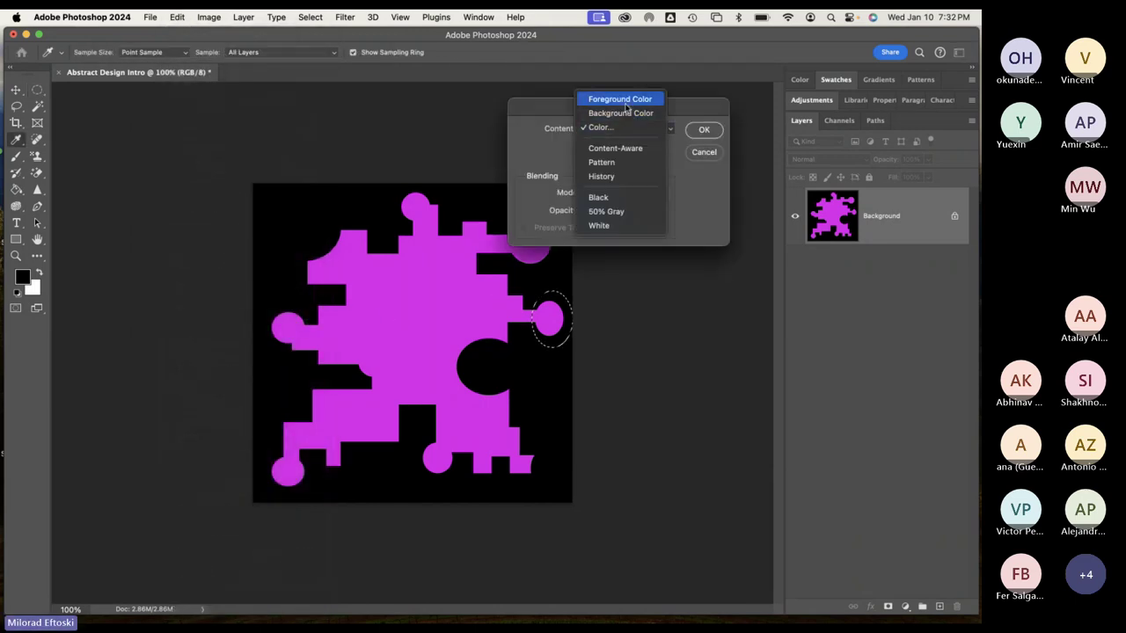
click(626, 98)
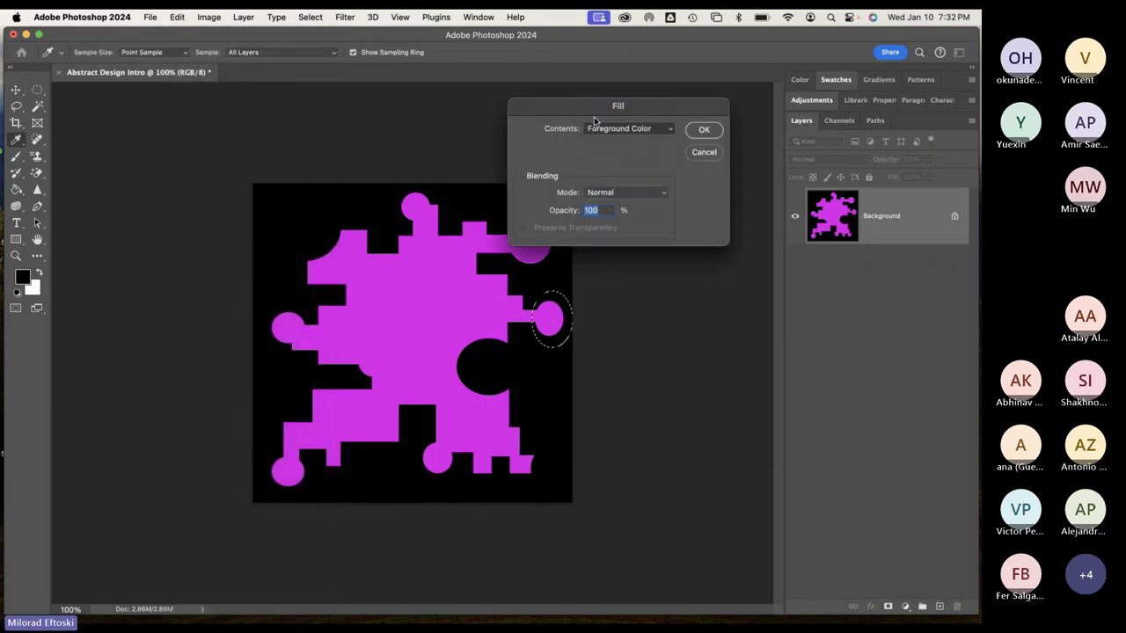
click(704, 129)
key(ctrl+d)
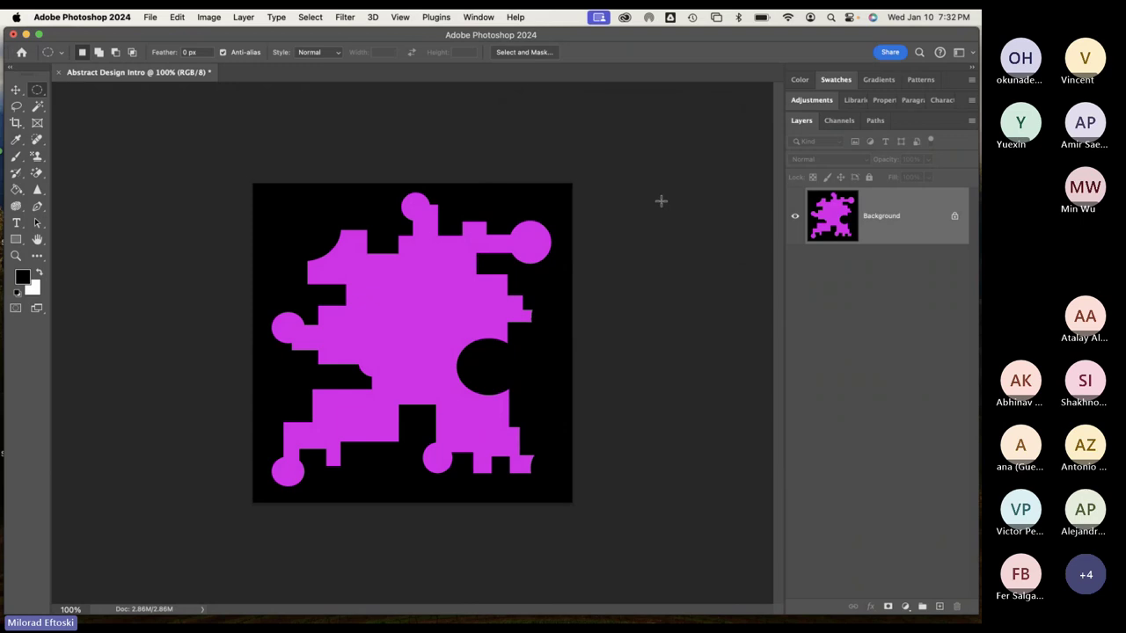
Undo, refill the circle black with Option+Delete, and deselect
key(super+z)
key(super+z)
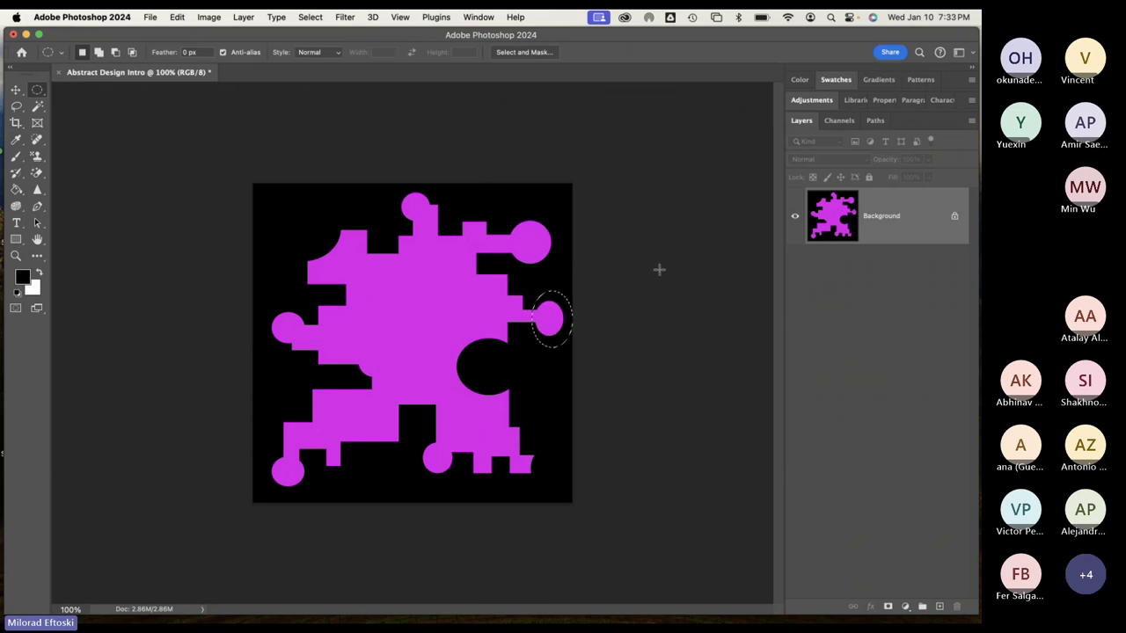
key(alt+BackSpace)
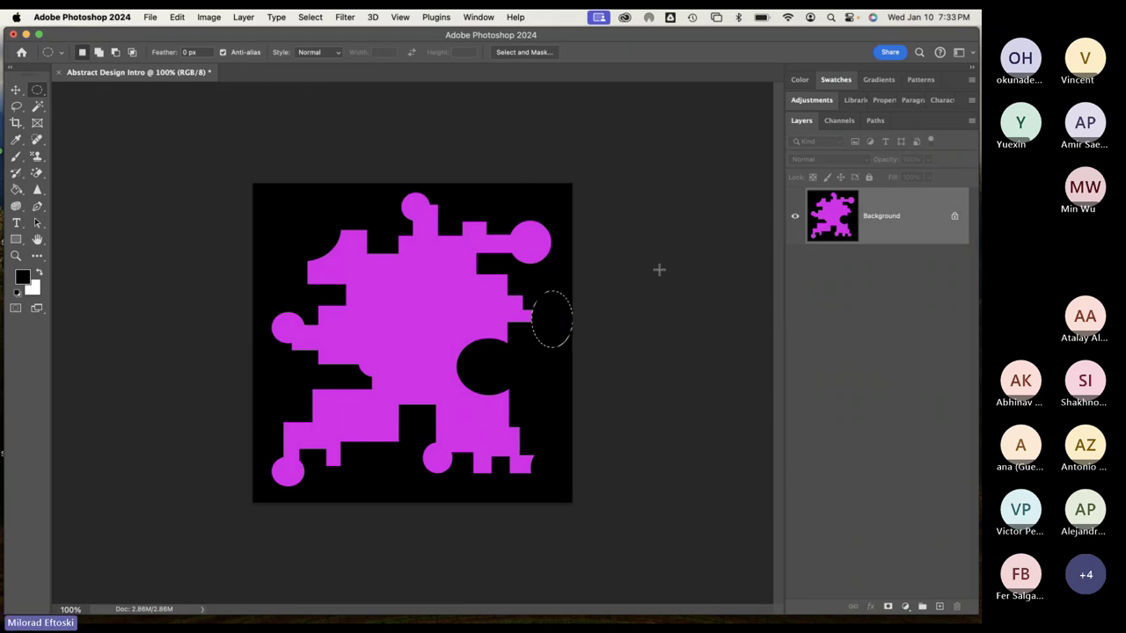
key(super+d)
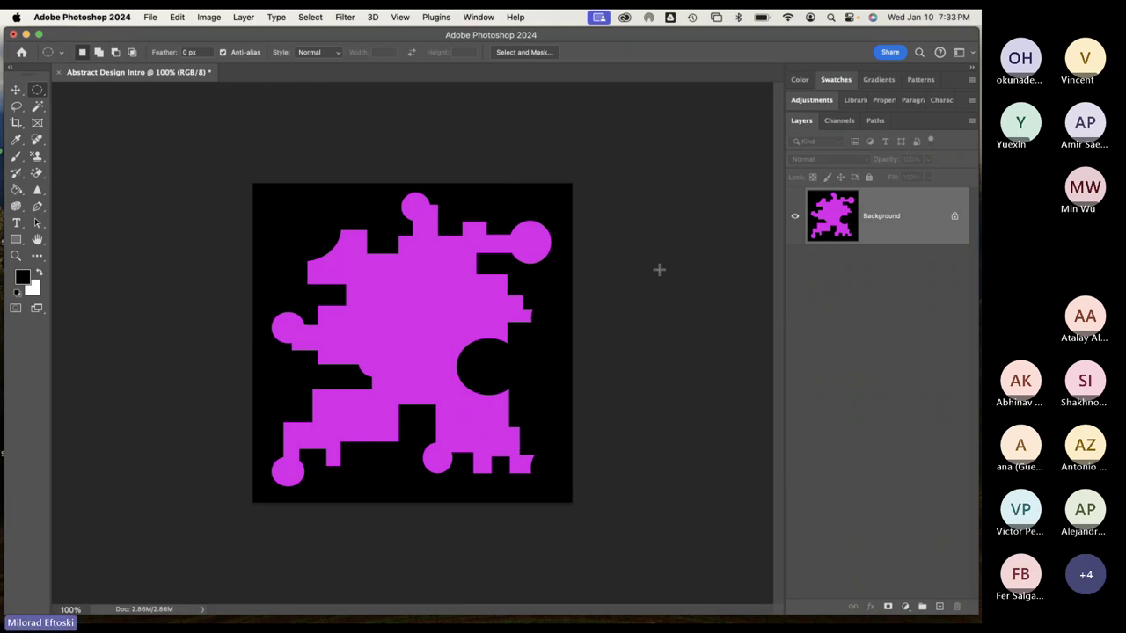
Set the foreground colour to the blob's magenta by sampling it in the colour picker
click(40, 274)
click(23, 278)
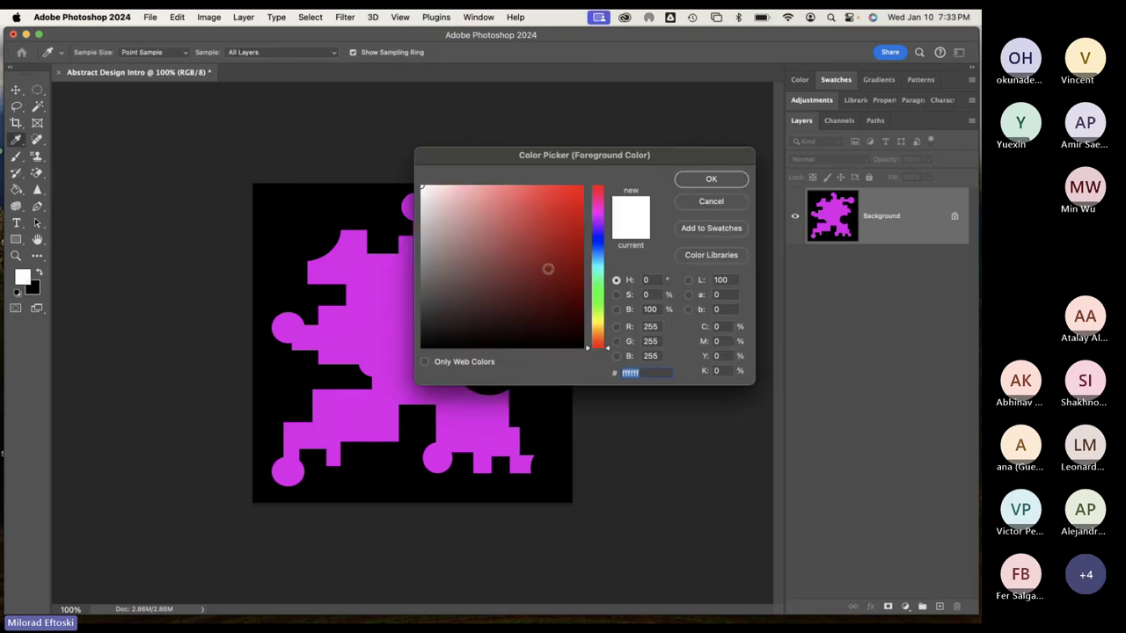
click(383, 294)
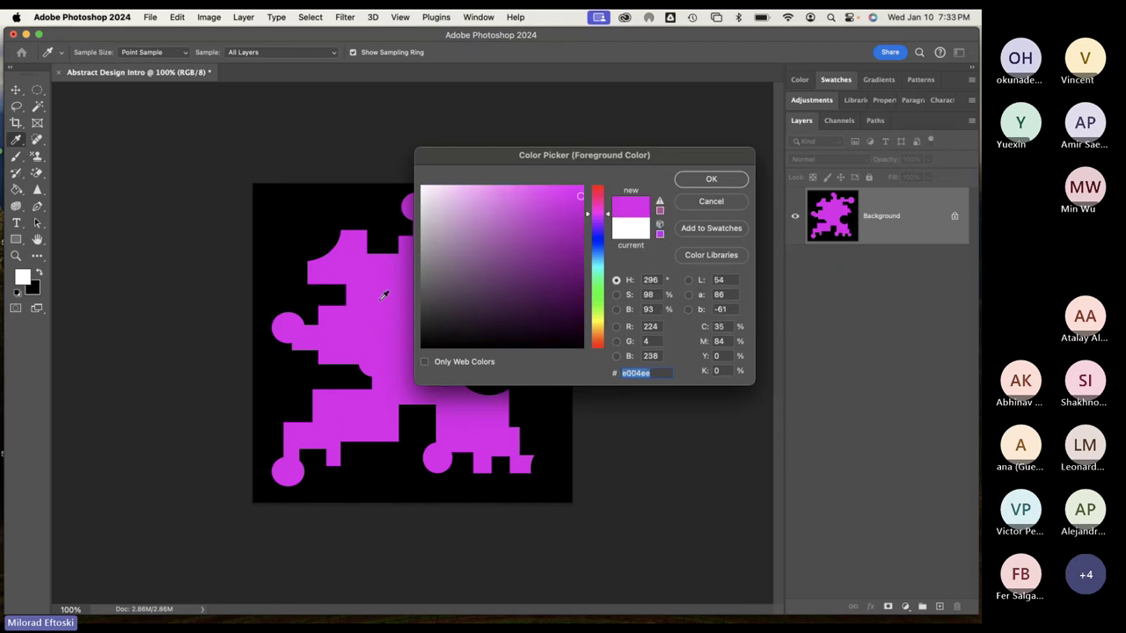
click(709, 179)
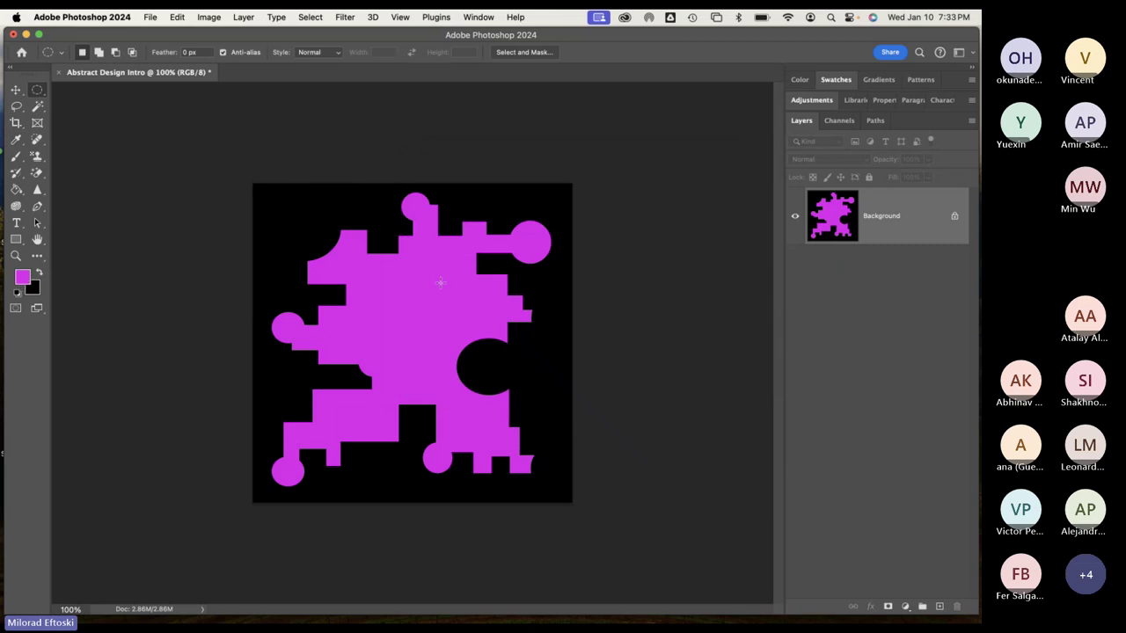
click(41, 274)
click(41, 274)
Fill a circle at the upper left and a disc inside the black hole with magenta
mouse_move(278, 201)
mouse_down()
mouse_move(326, 249)
mouse_move(317, 233)
mouse_up()
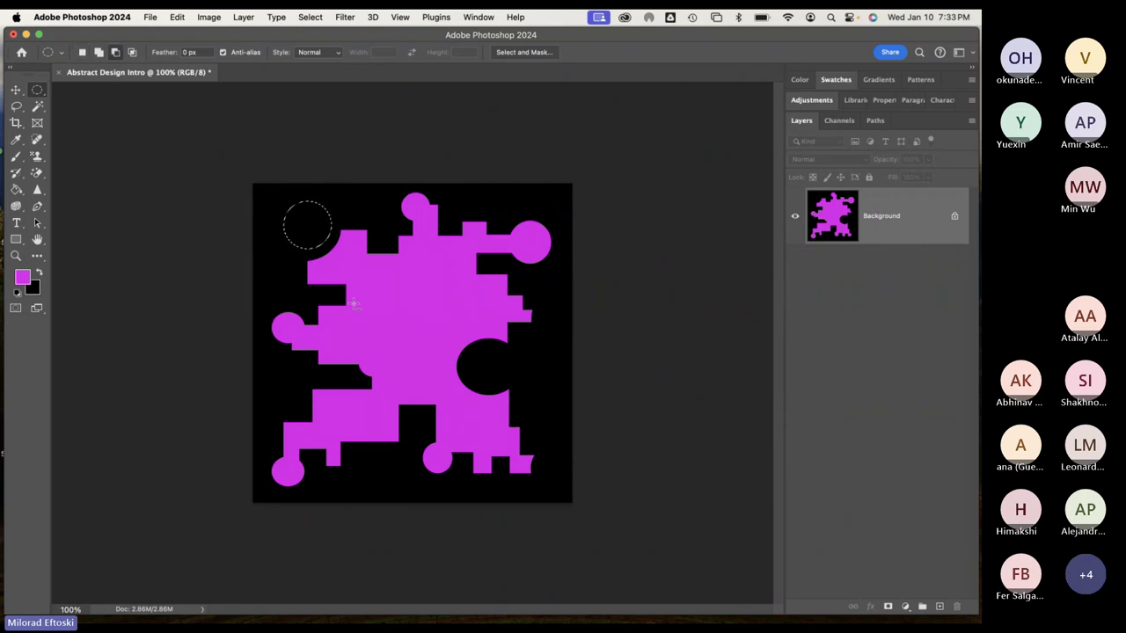
key(alt+BackSpace)
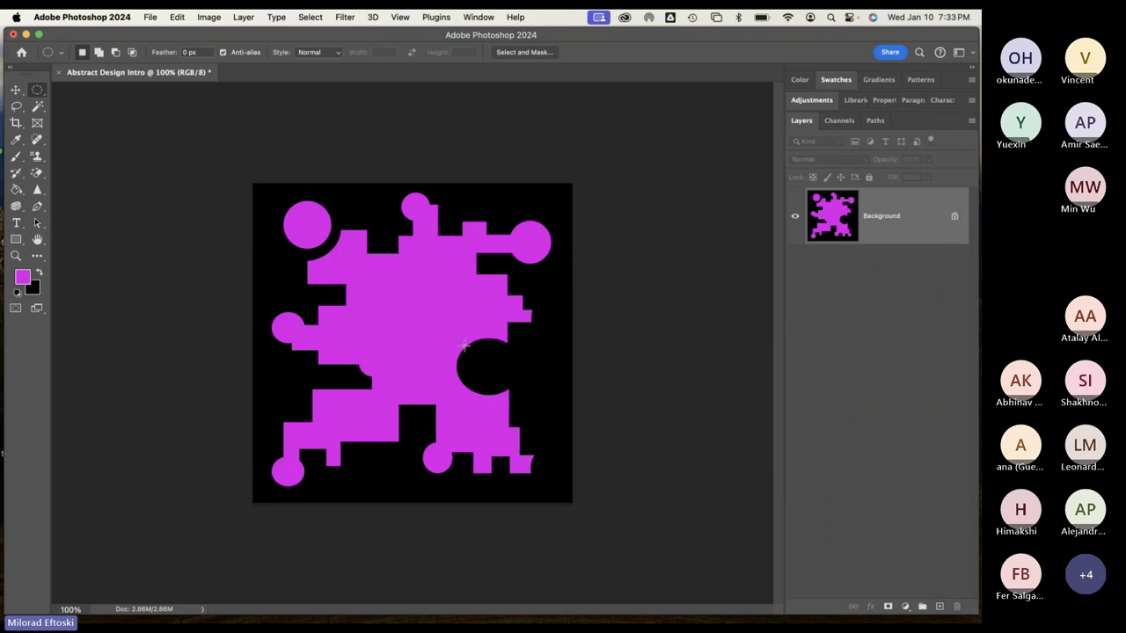
drag(462, 346, 493, 378)
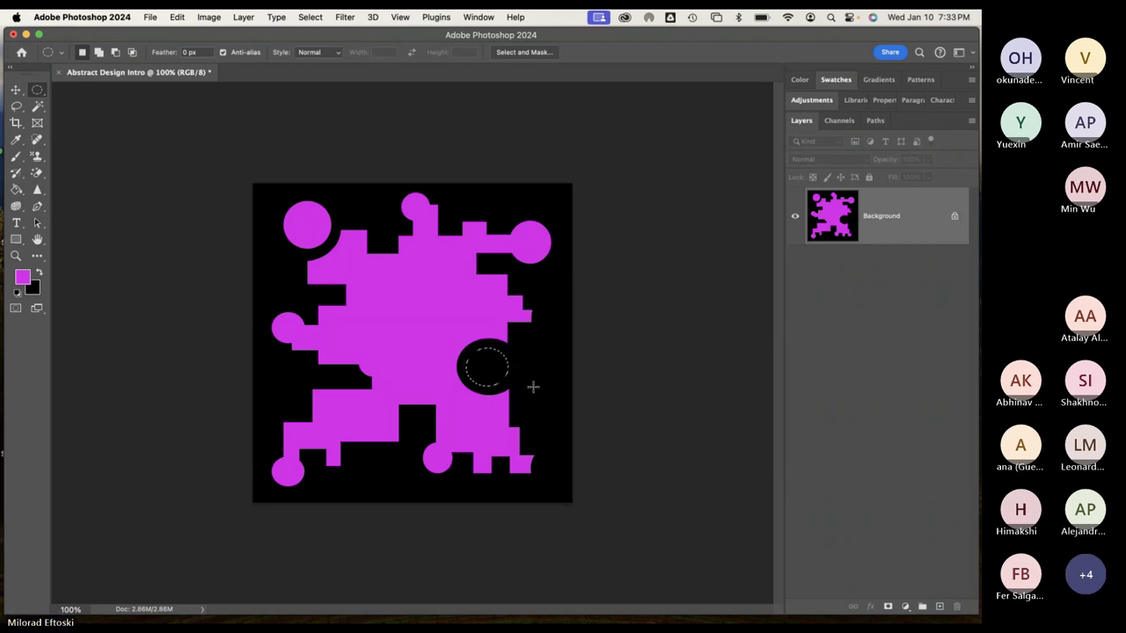
key(alt+BackSpace)
key(super+d)
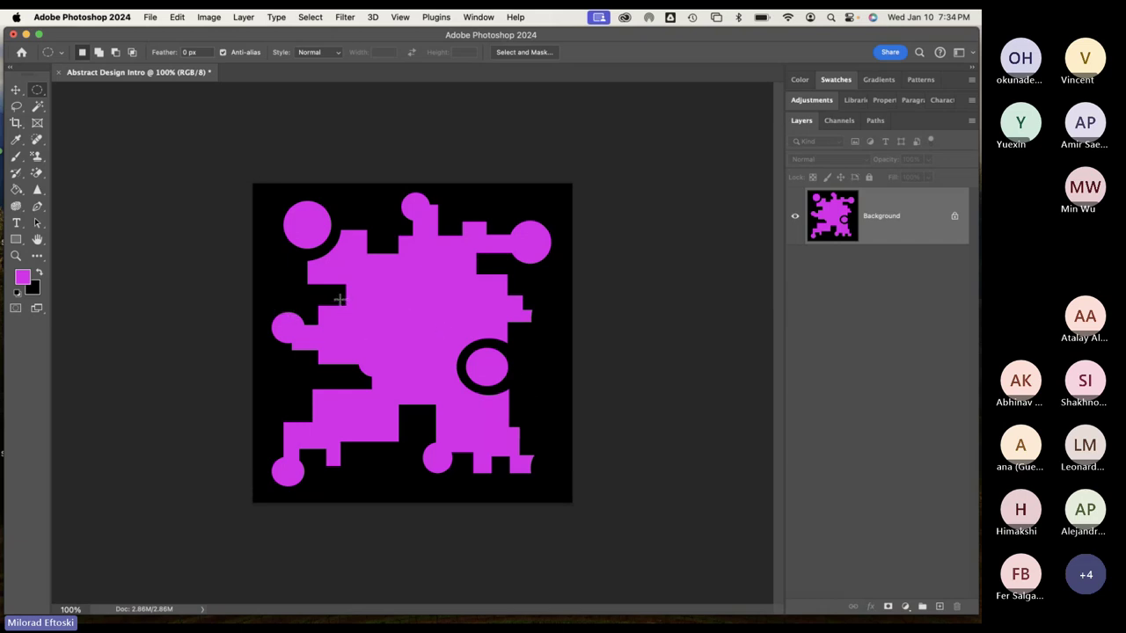
Fill a small circle on the blob's left black, then refill it magenta and deselect
drag(339, 299, 361, 326)
key(super+BackSpace)
key(super+d)
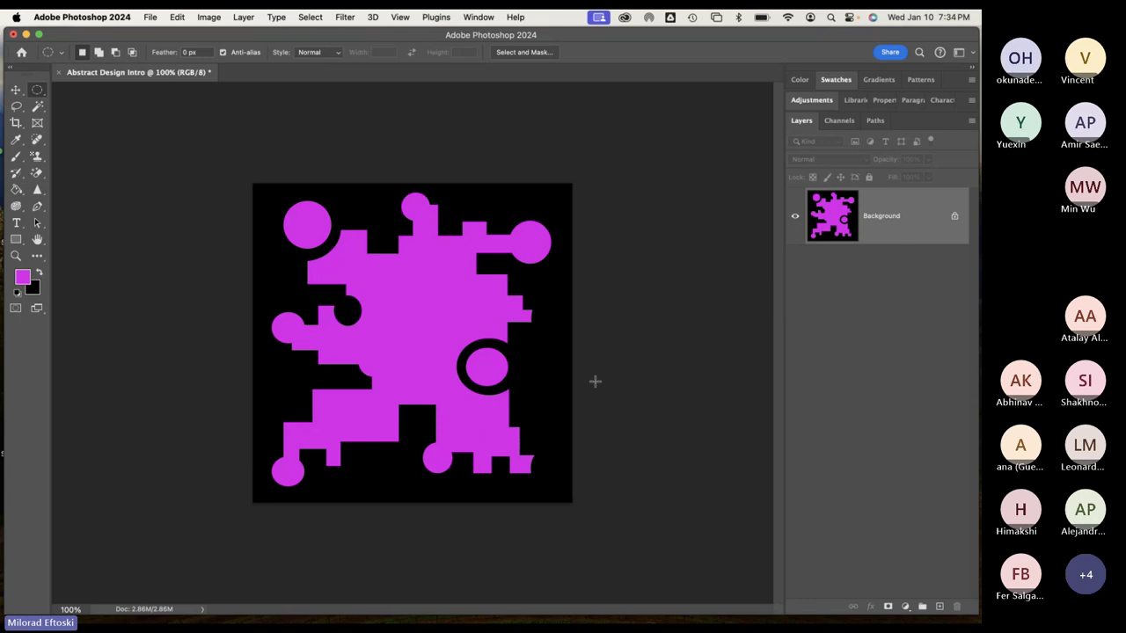
key(super+shift+d)
key(alt+BackSpace)
key(super+d)
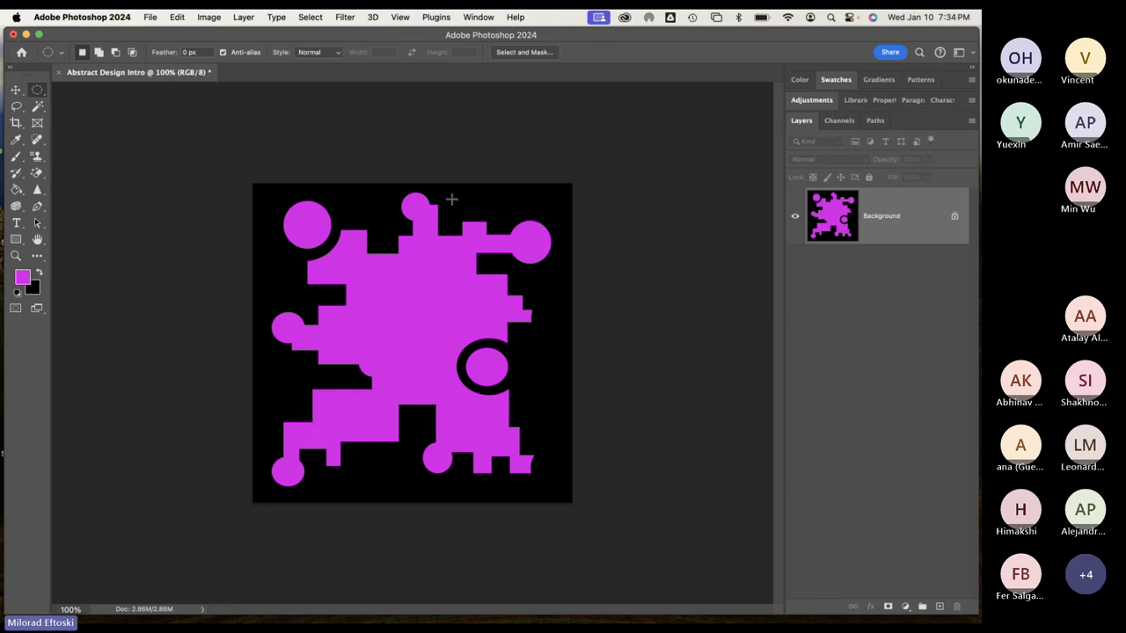
click(177, 17)
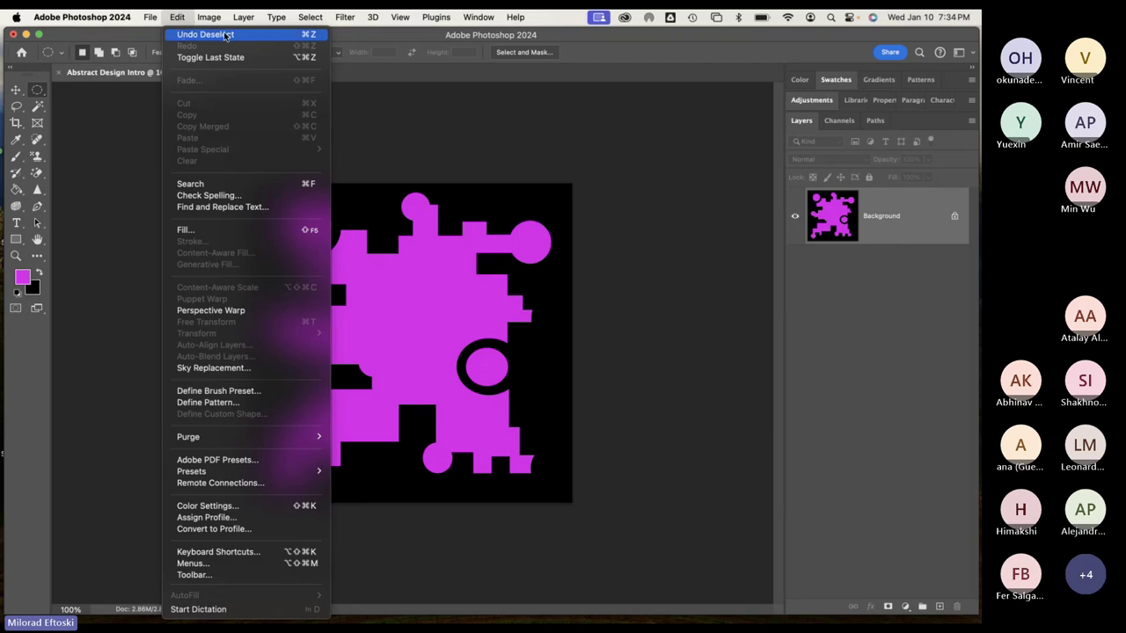
click(179, 18)
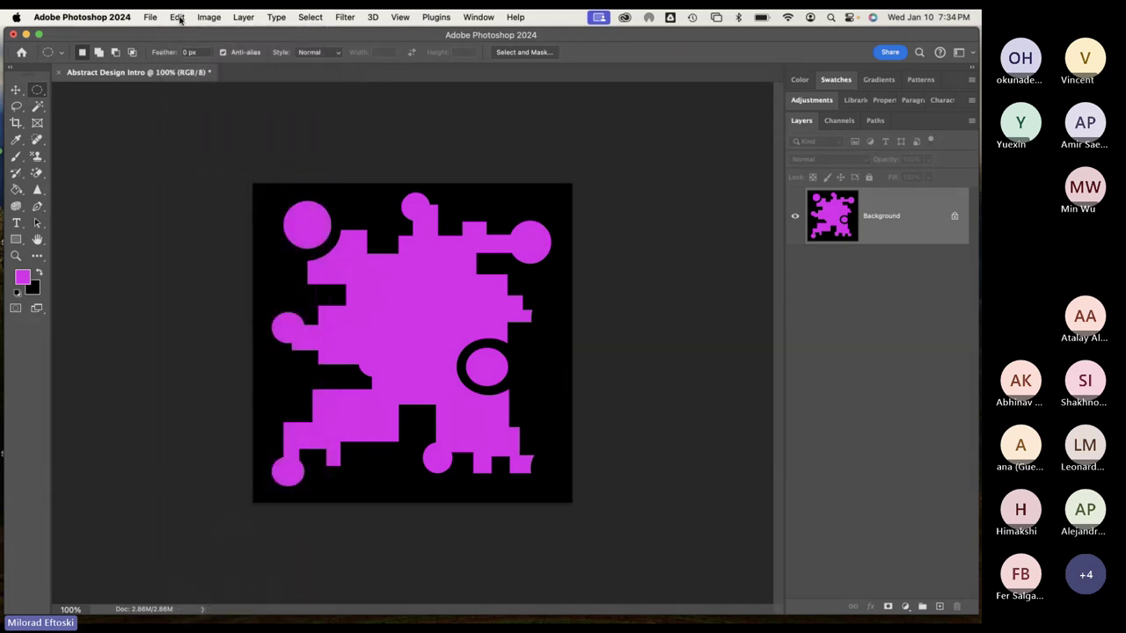
click(473, 15)
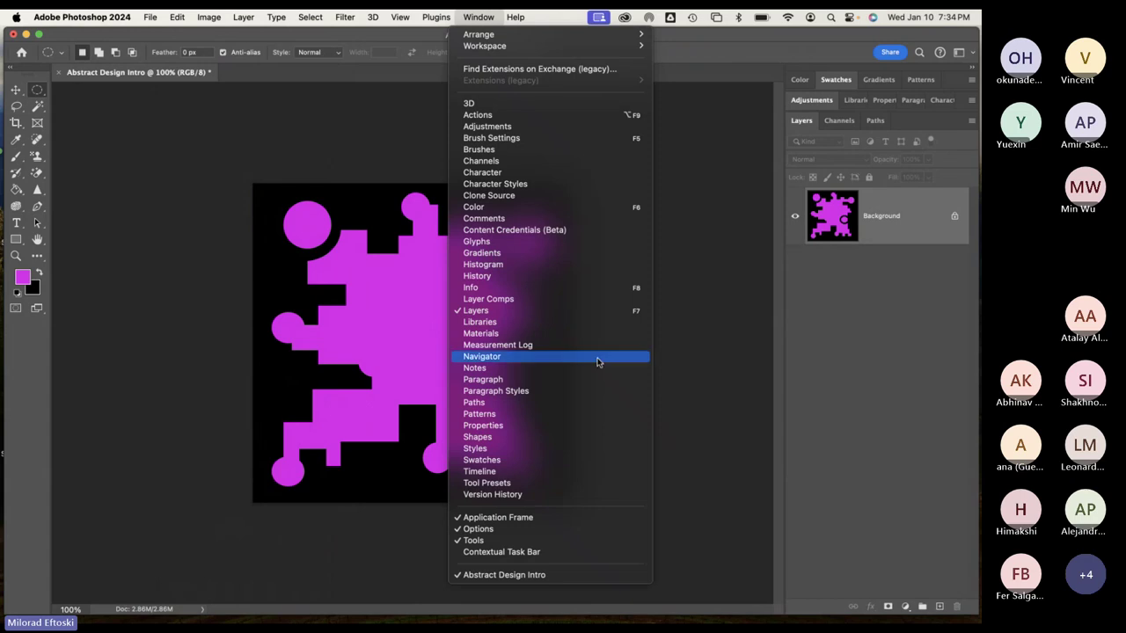
click(552, 280)
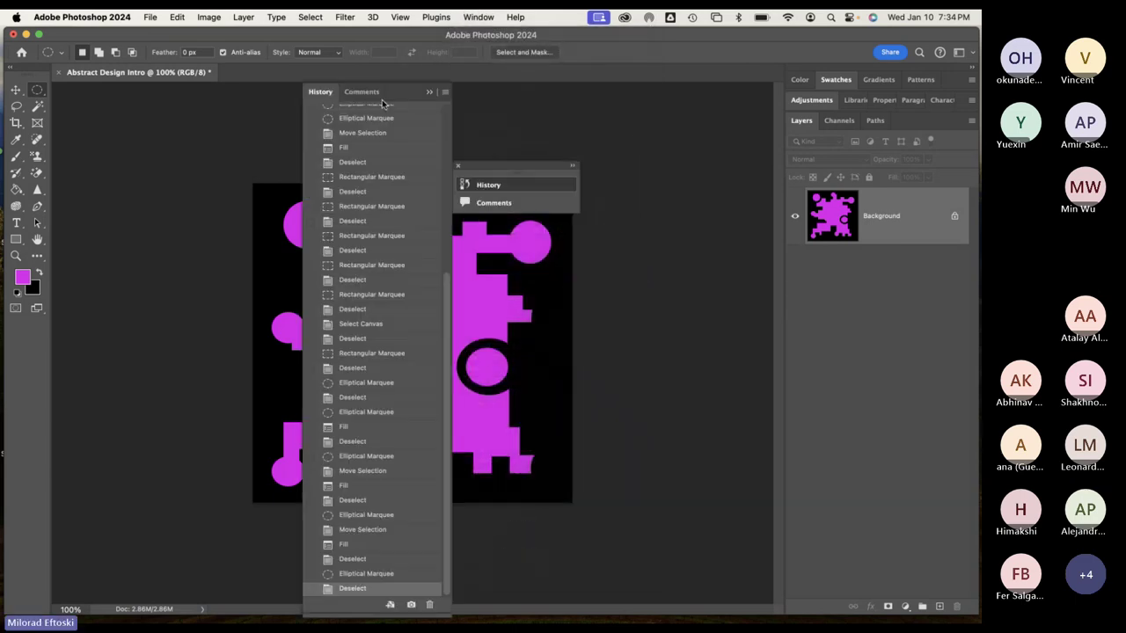
drag(391, 92, 719, 92)
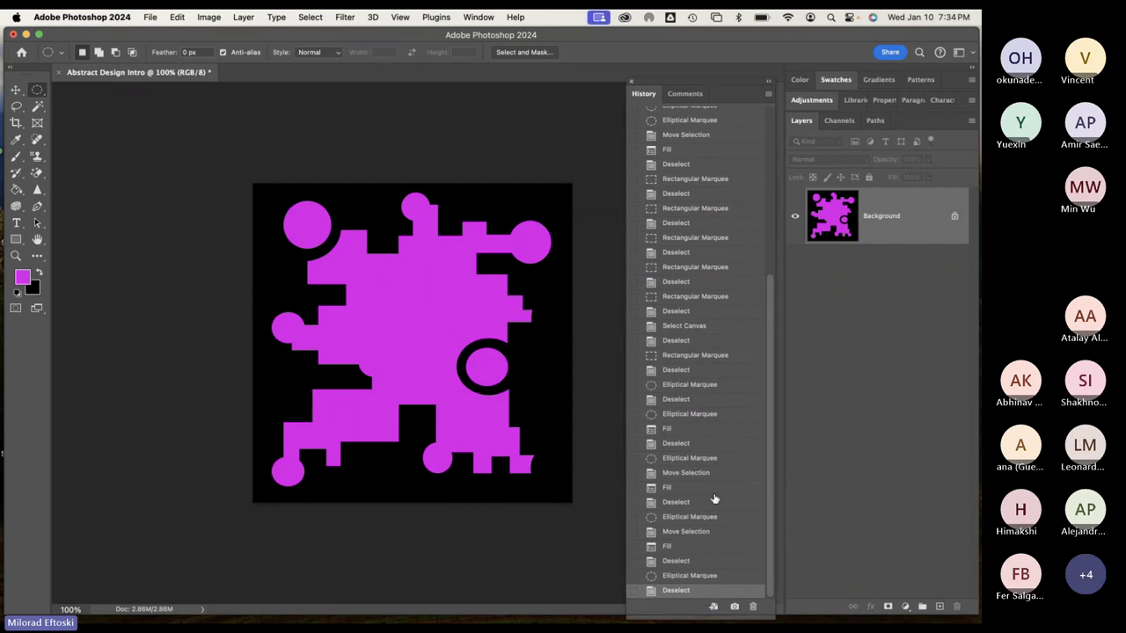
scroll(715, 493, up, 10)
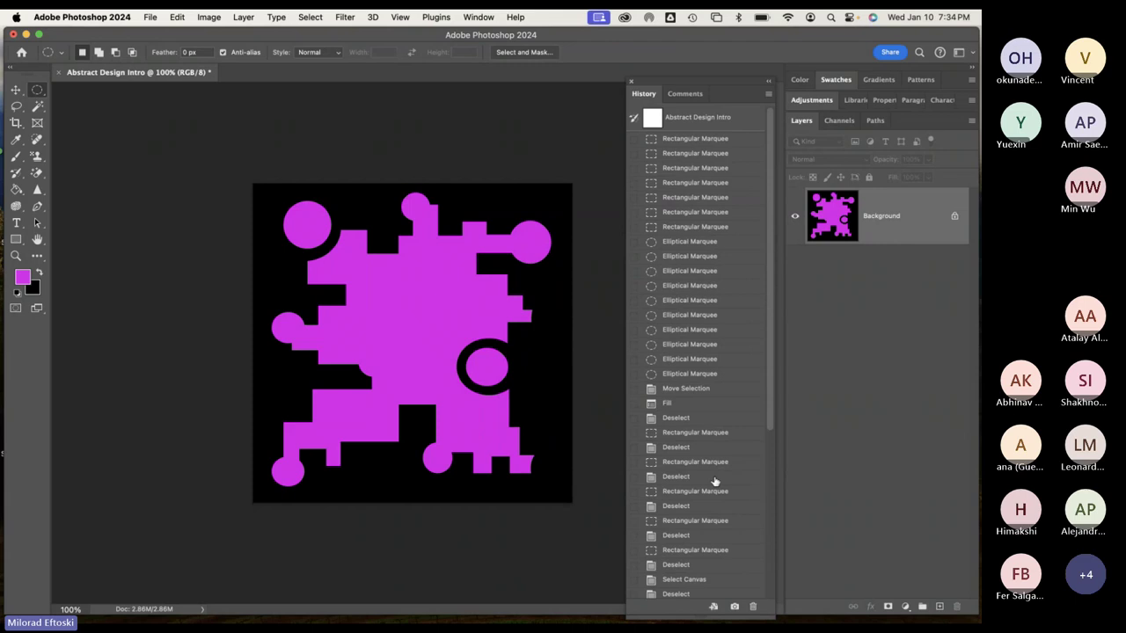
click(706, 155)
click(695, 182)
click(690, 242)
click(687, 285)
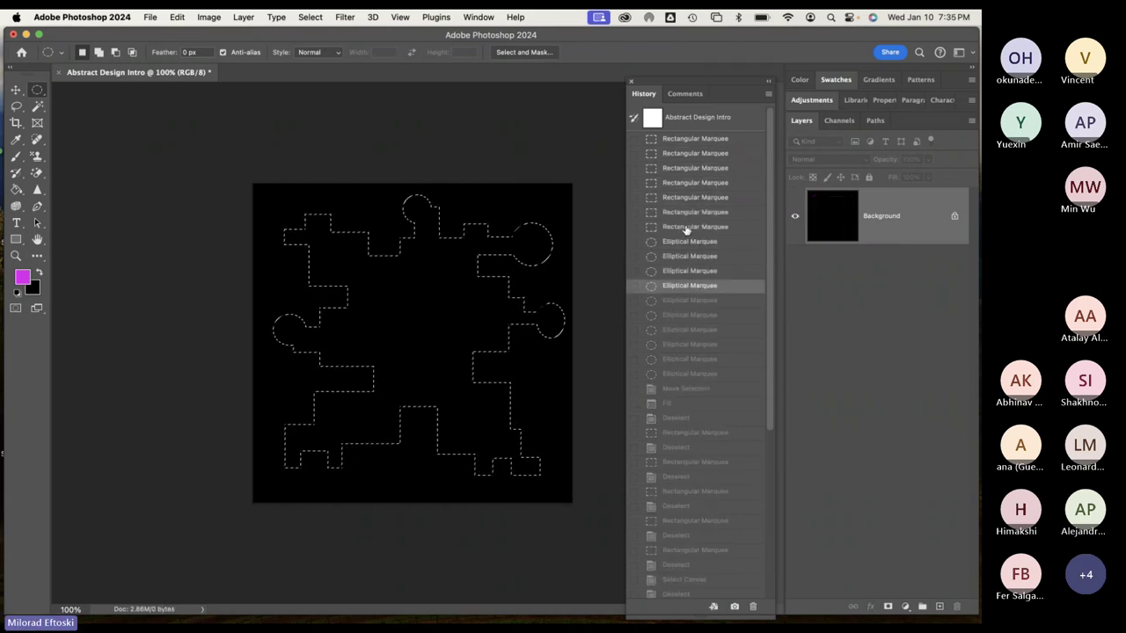
click(686, 227)
click(692, 182)
click(683, 271)
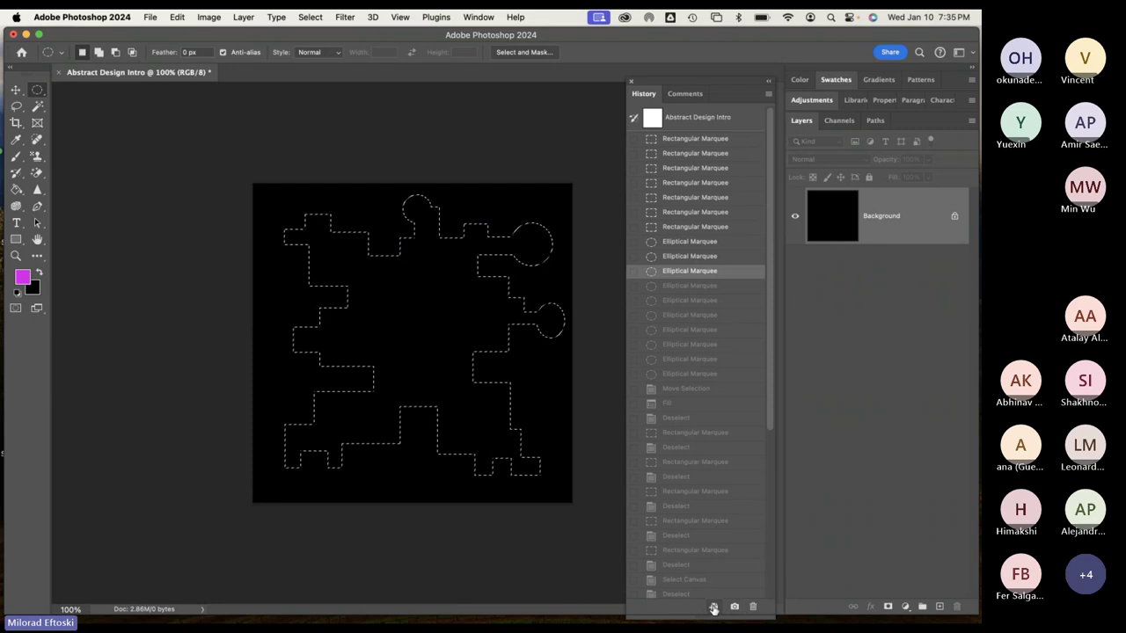
scroll(719, 394, down, 5)
scroll(719, 394, up, 5)
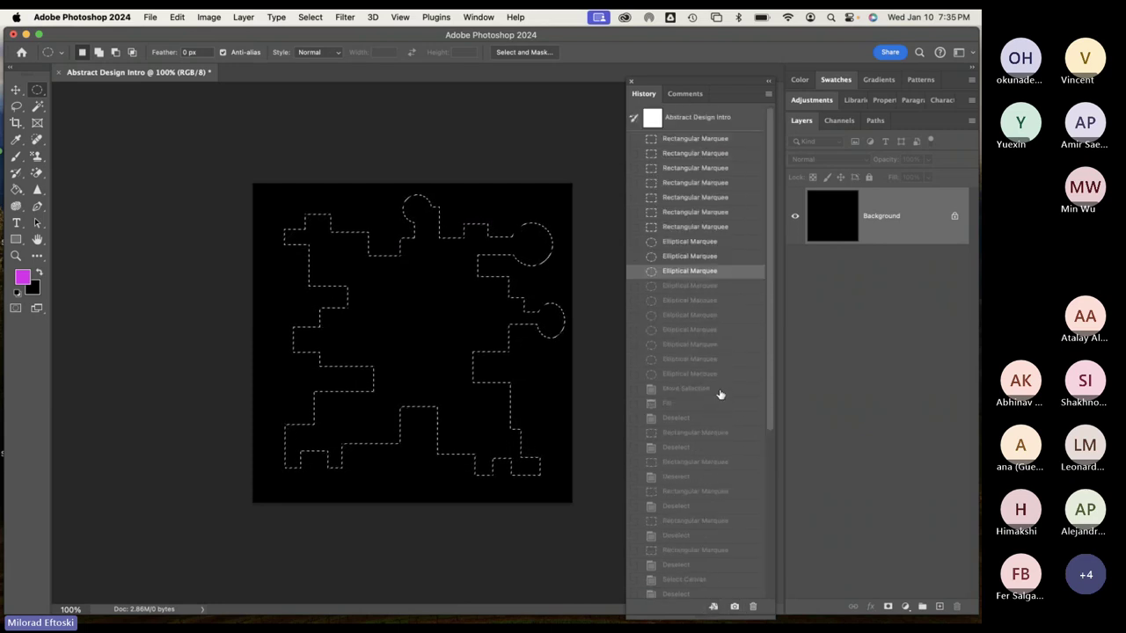
scroll(719, 394, down, 5)
click(676, 282)
click(701, 430)
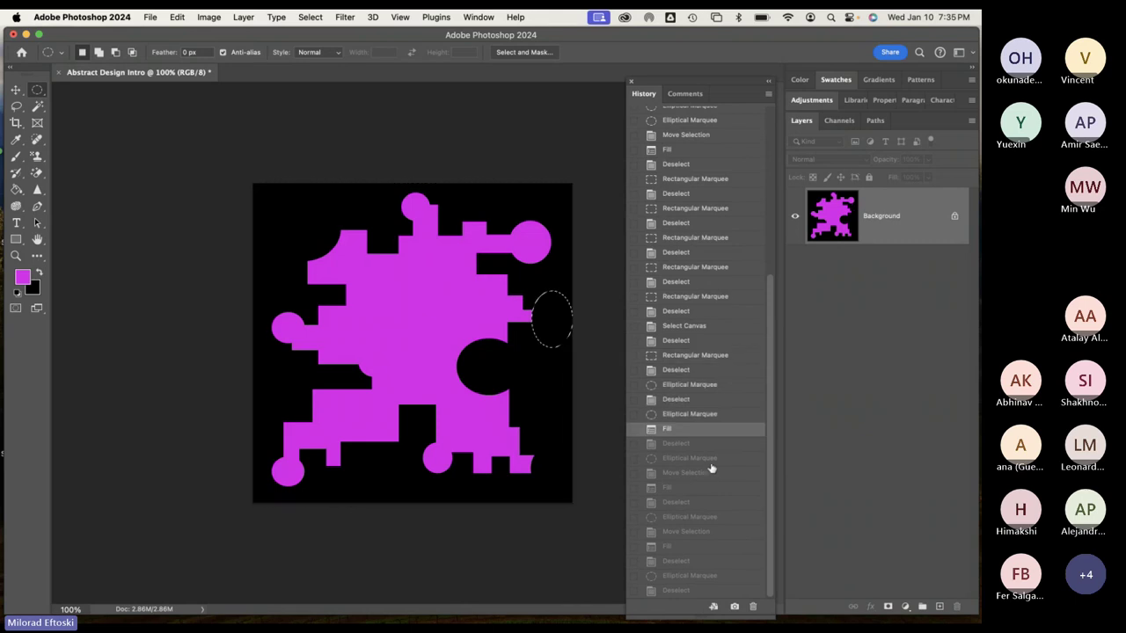
click(702, 473)
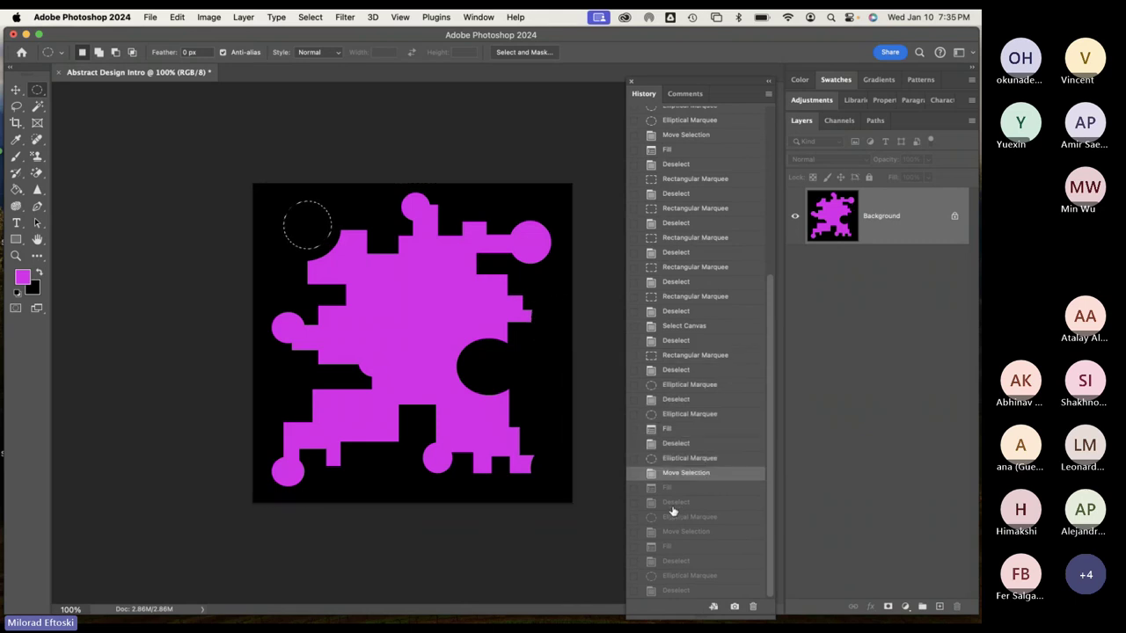
click(673, 504)
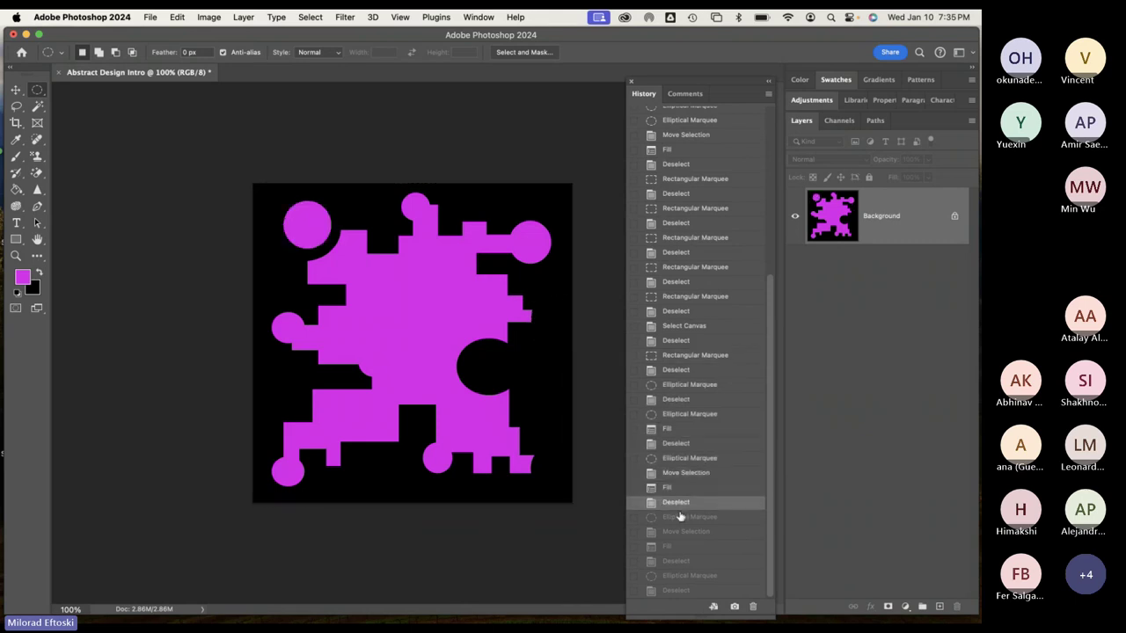
click(679, 590)
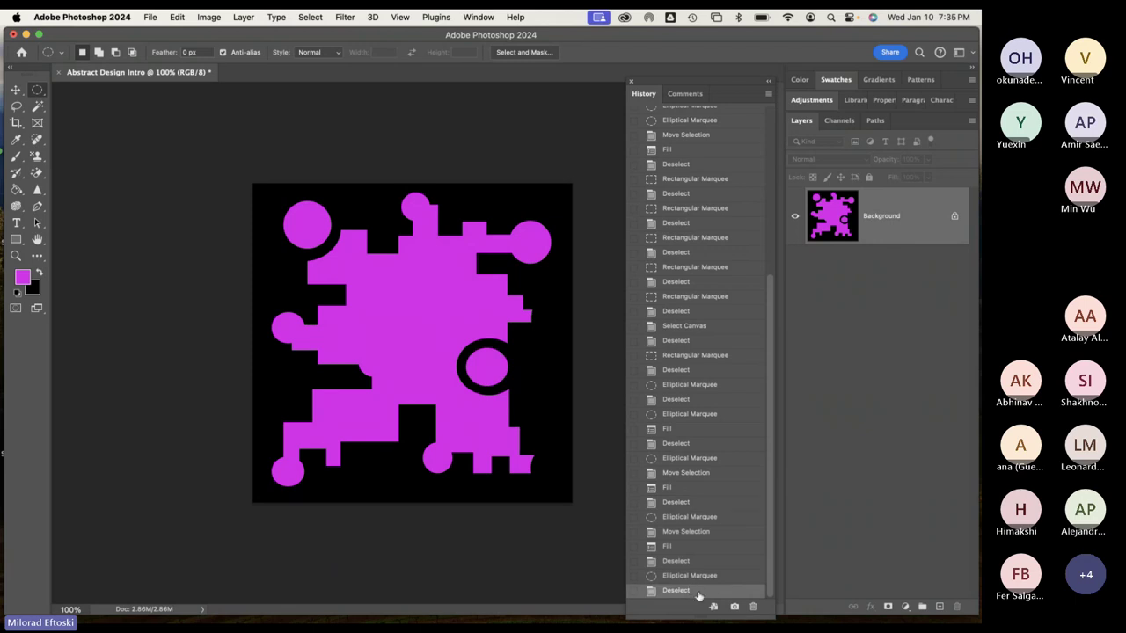
click(694, 400)
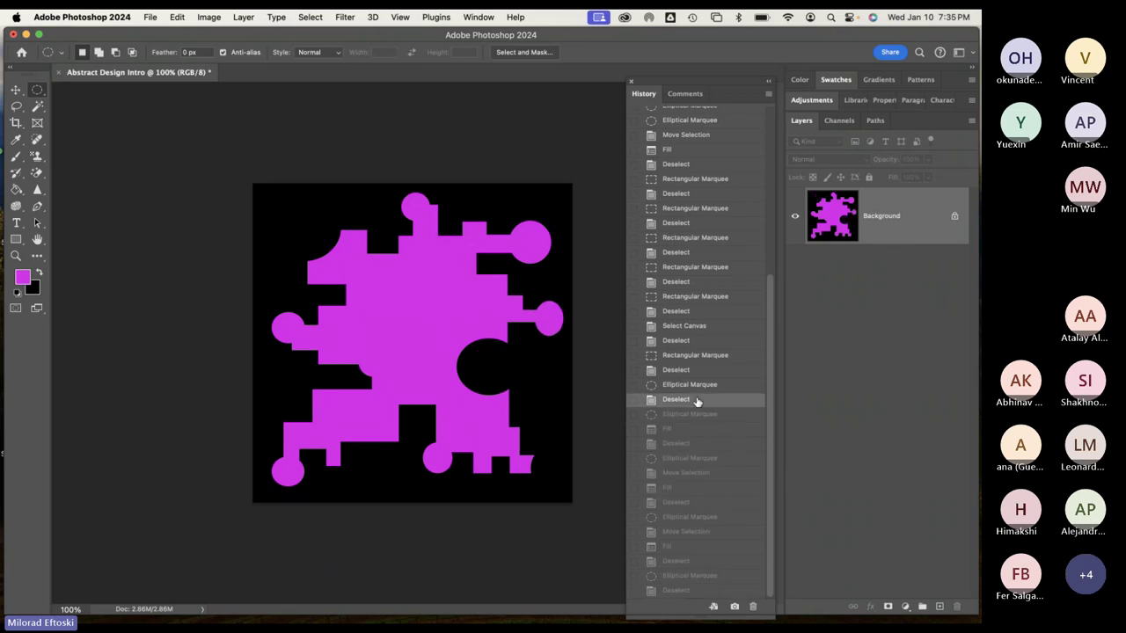
click(695, 299)
click(688, 268)
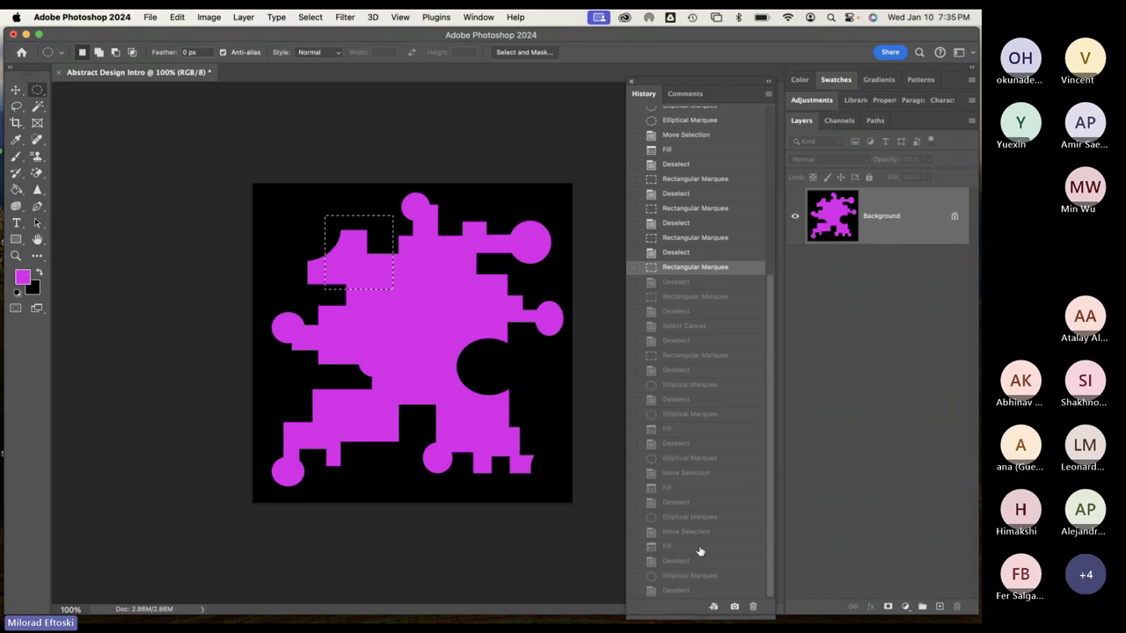
click(679, 593)
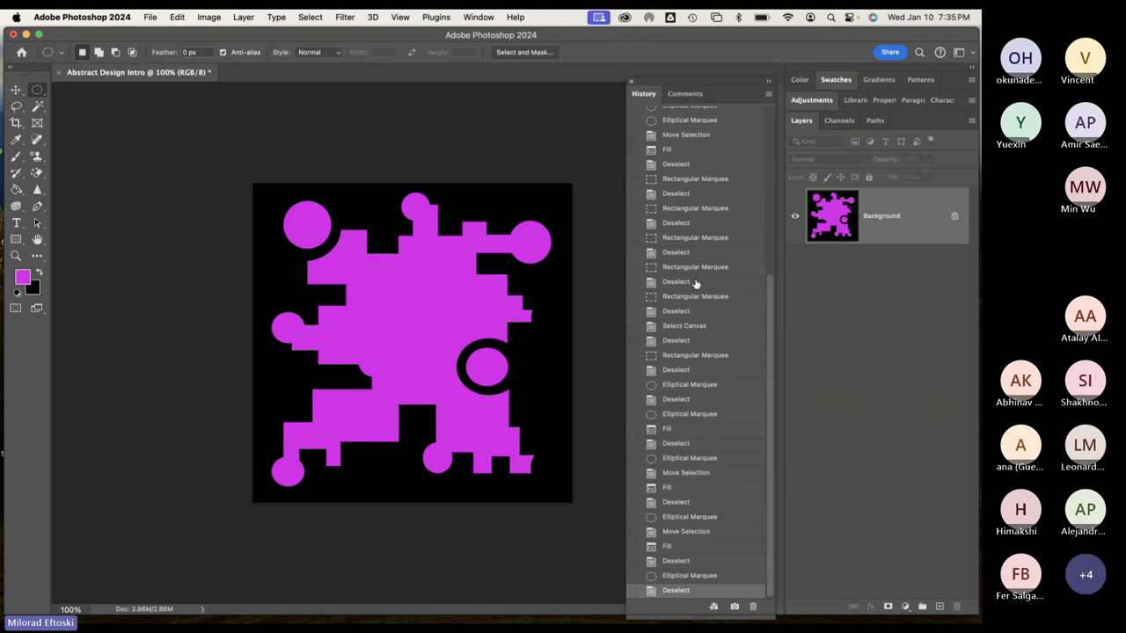
click(630, 82)
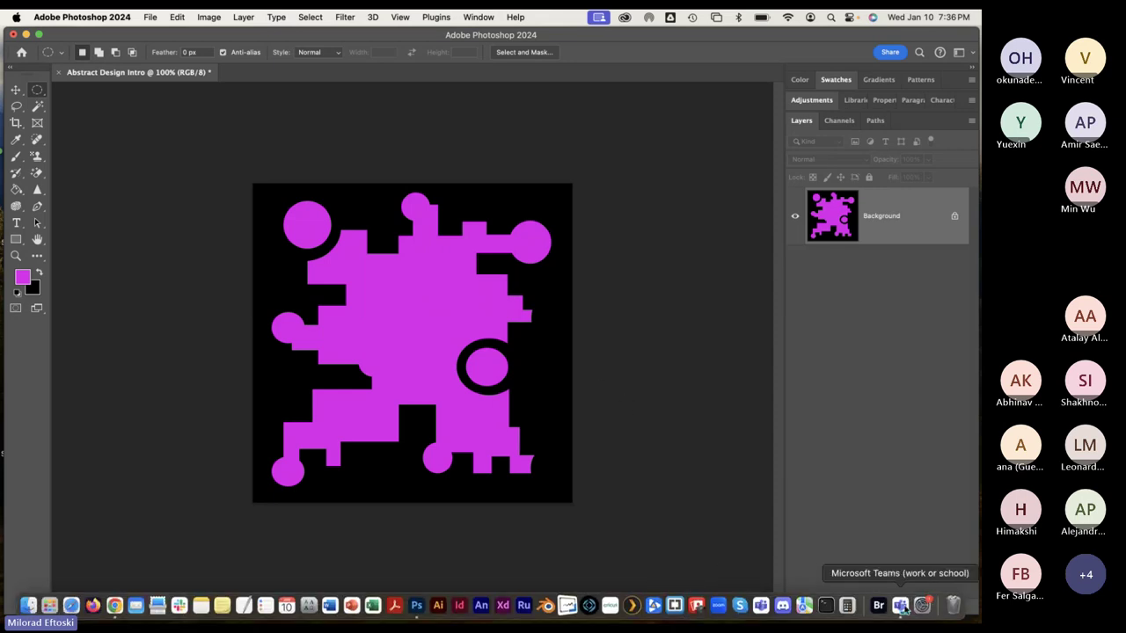
click(900, 605)
click(262, 17)
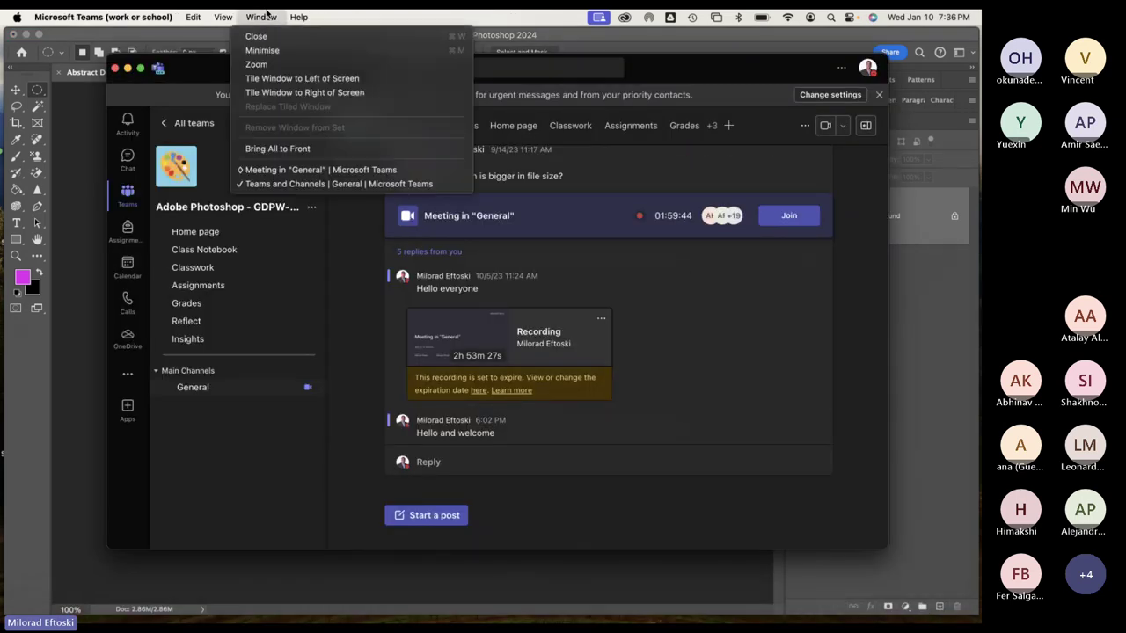
click(288, 170)
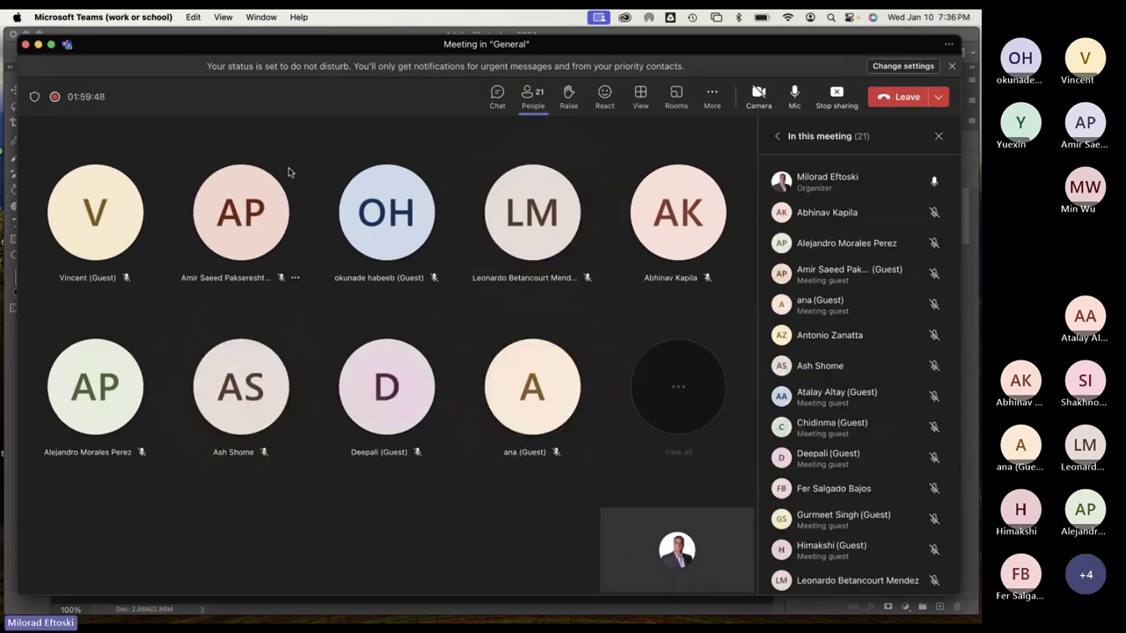
click(39, 46)
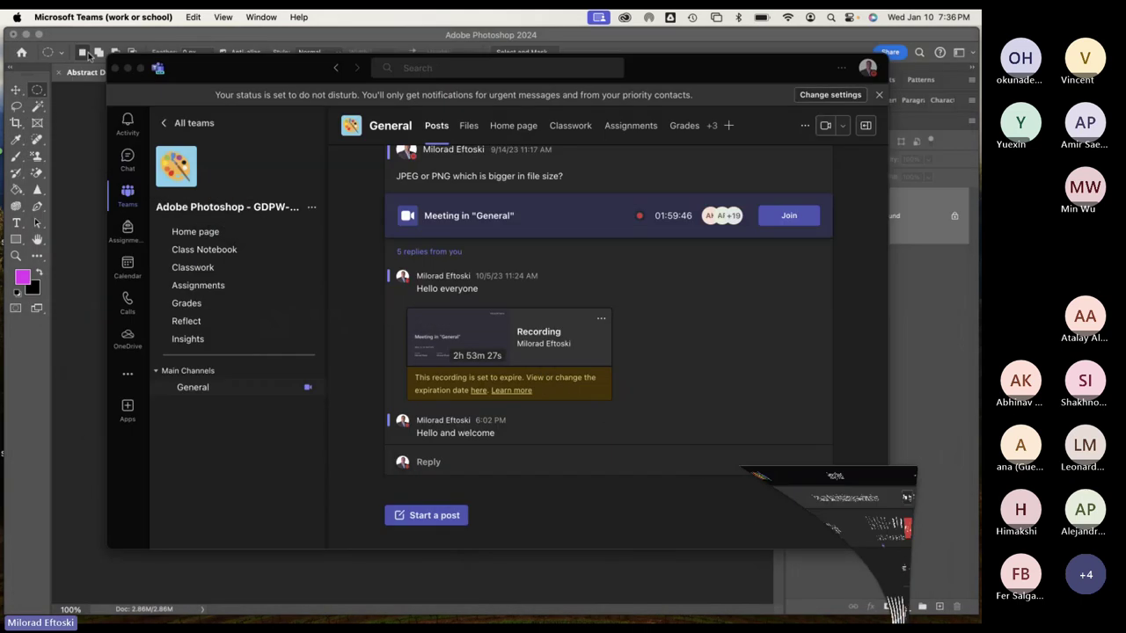
click(124, 116)
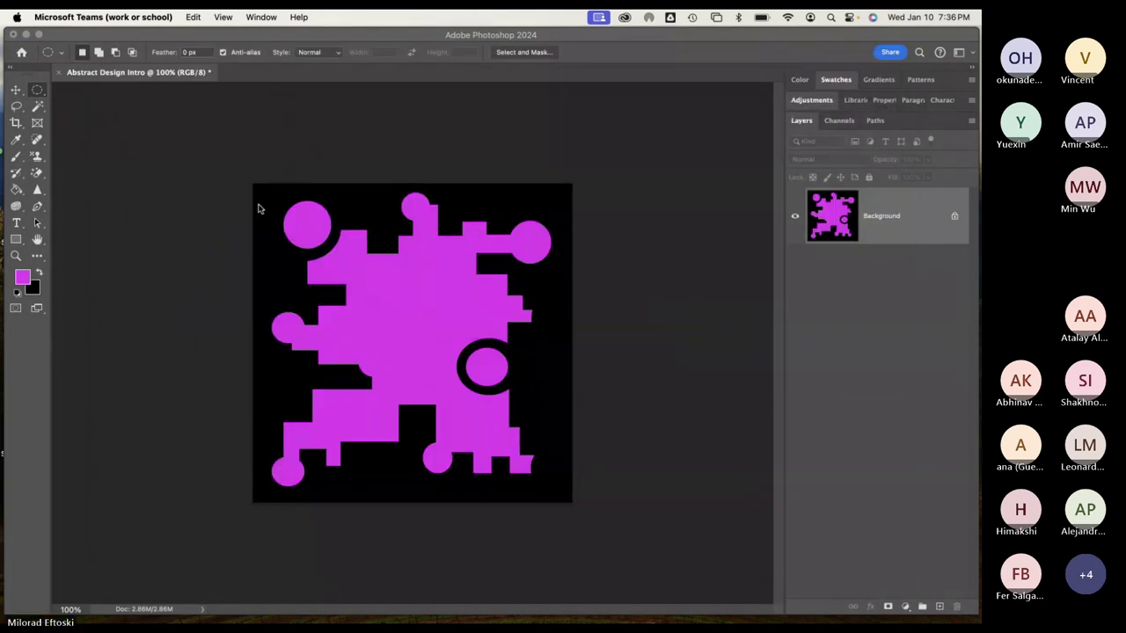
click(231, 167)
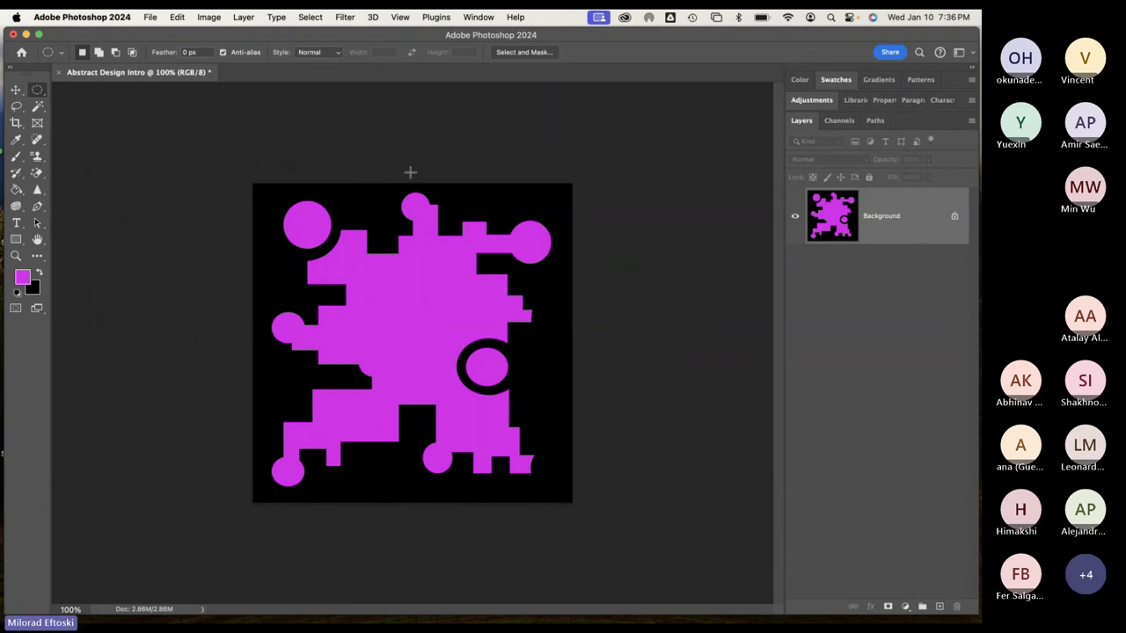
click(37, 91)
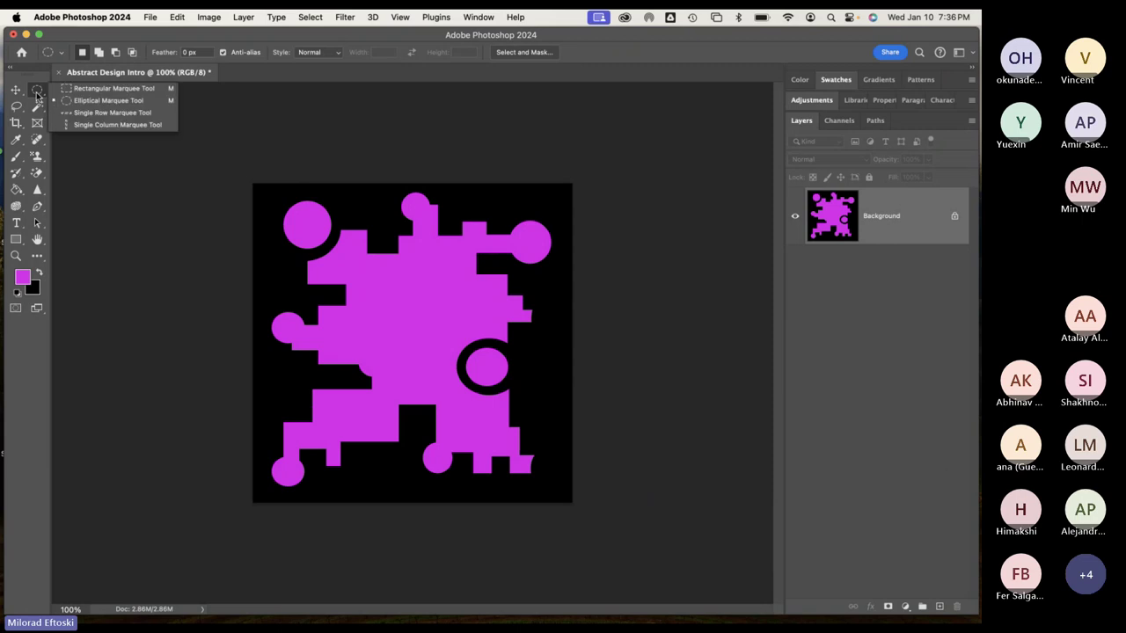
click(95, 91)
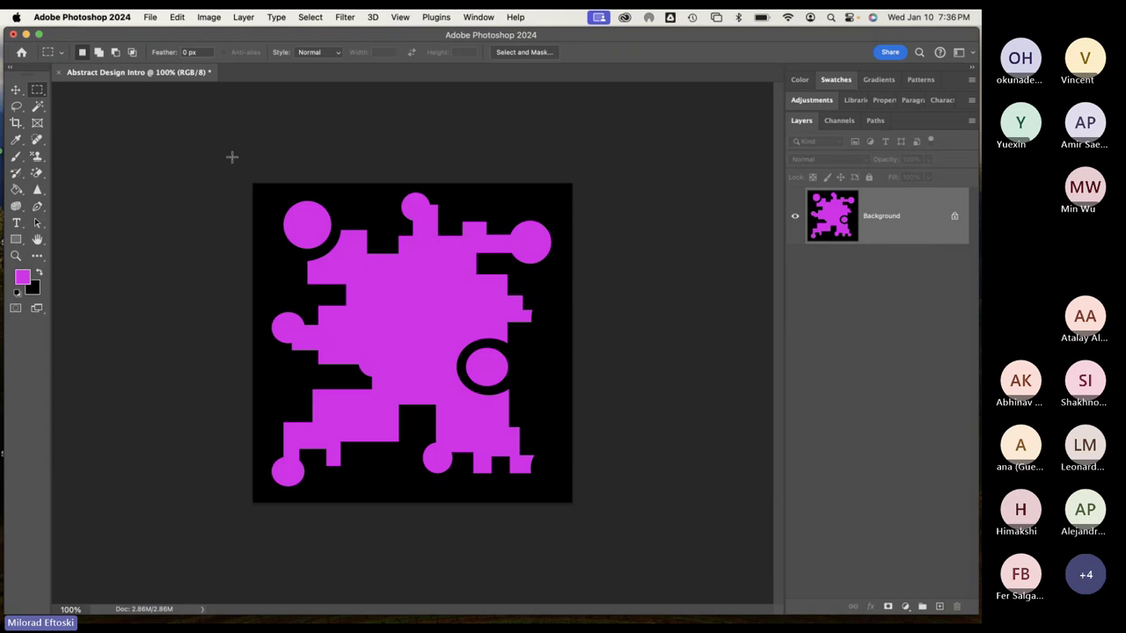
key(super+equal)
key(super+equal)
key(super+equal)
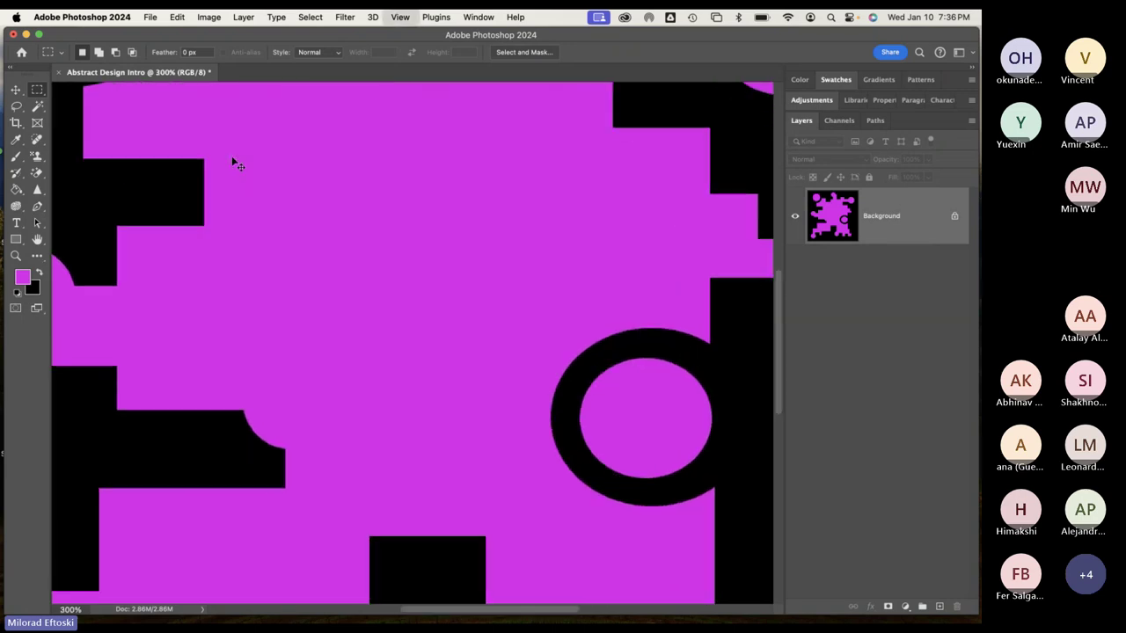
key(super+minus)
key(super+minus)
key(super+minus)
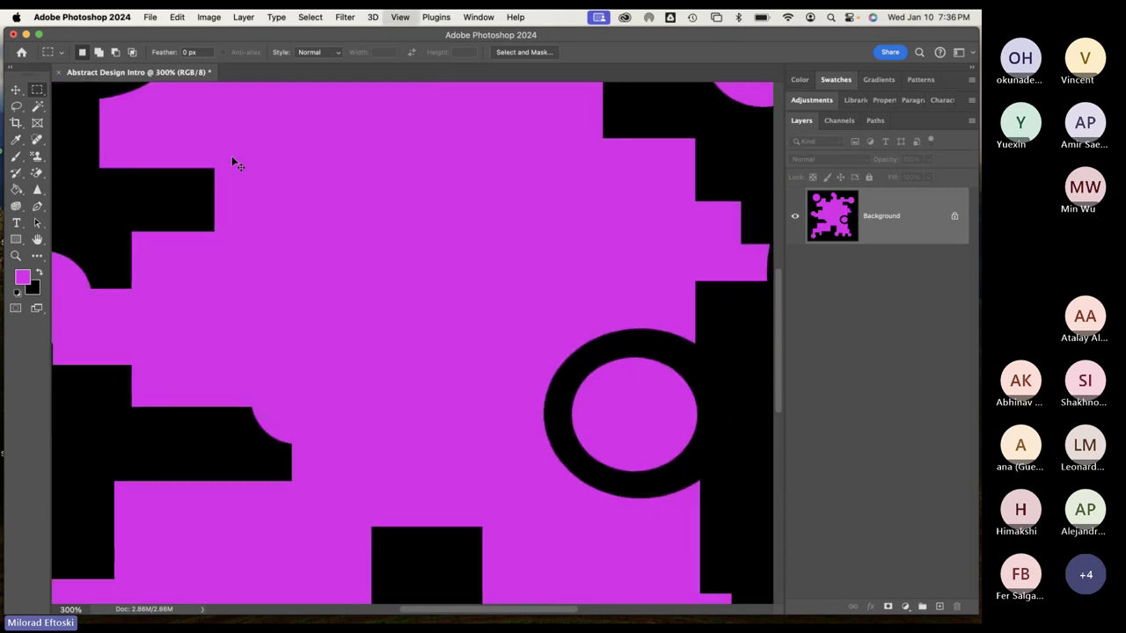
key(super+equal)
key(super+equal)
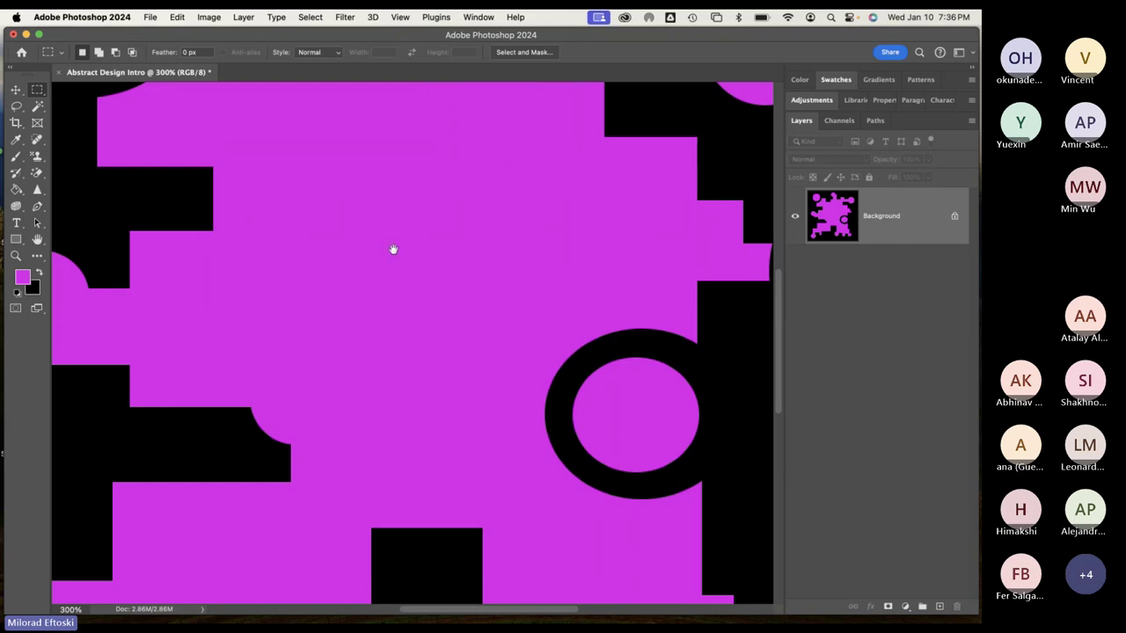
drag(392, 249, 355, 307)
scroll(344, 325, up, 10)
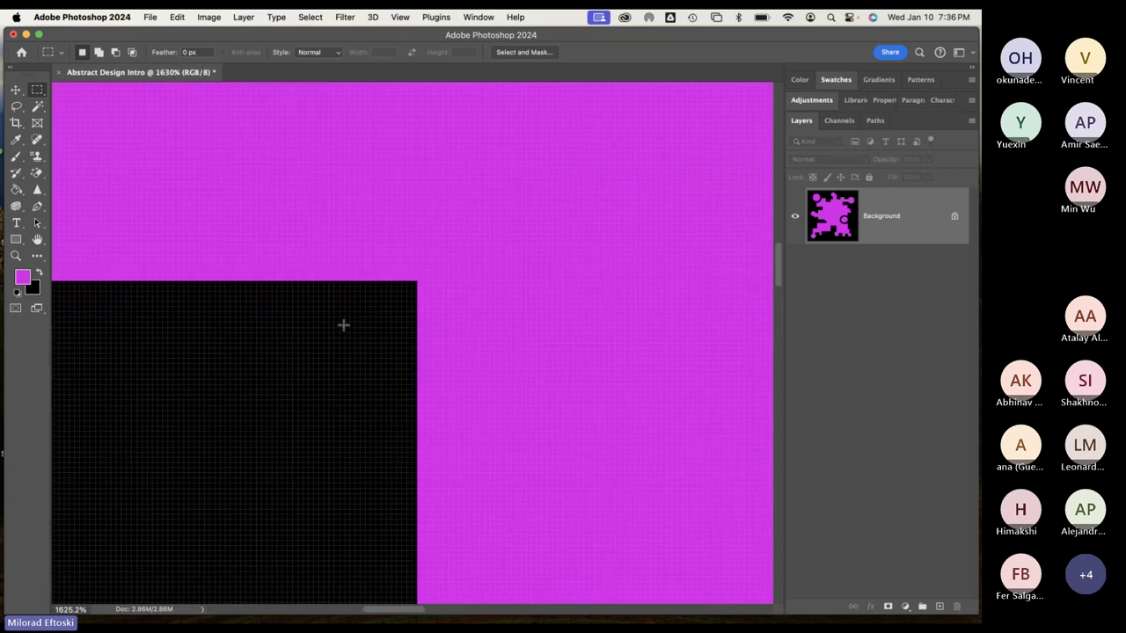
scroll(537, 308, left, 5)
scroll(536, 308, up, 2)
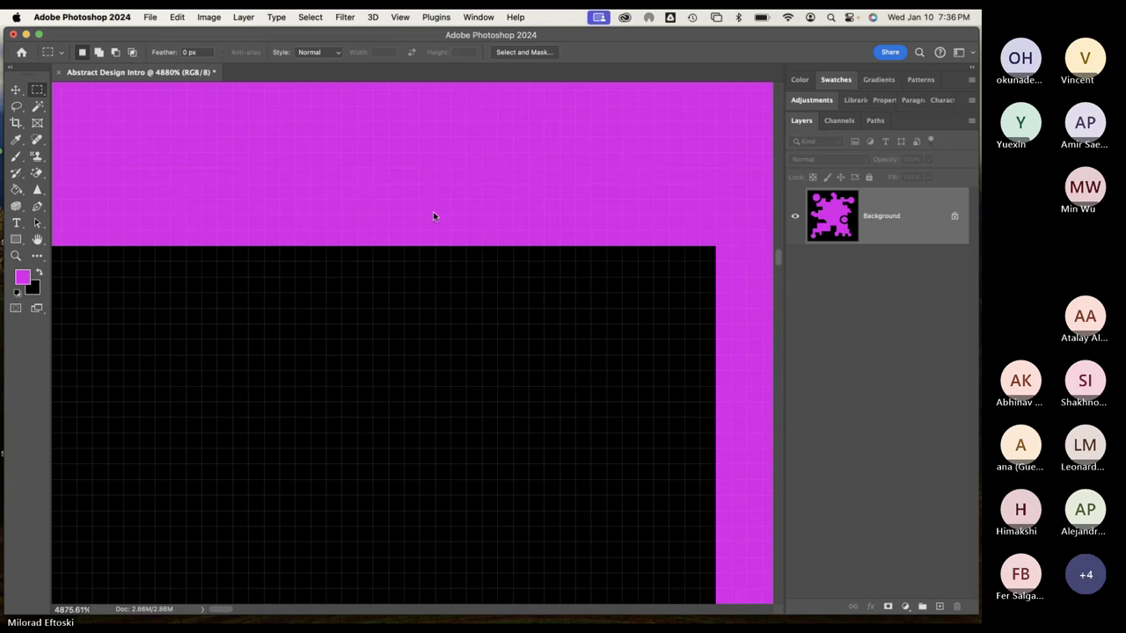
key(super+minus)
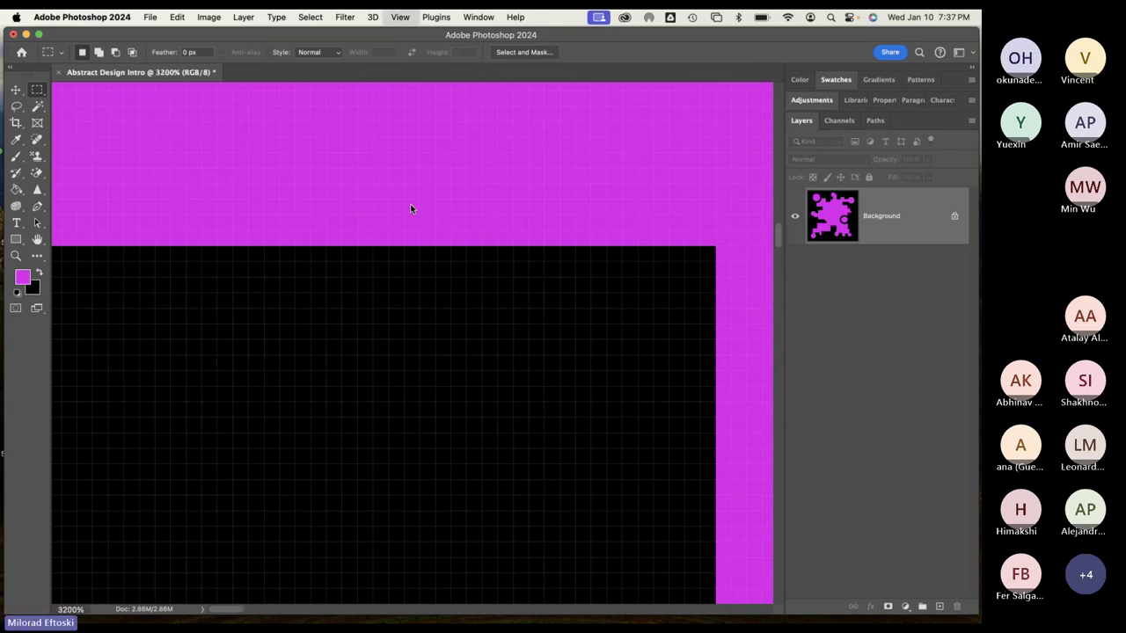
key(super+0)
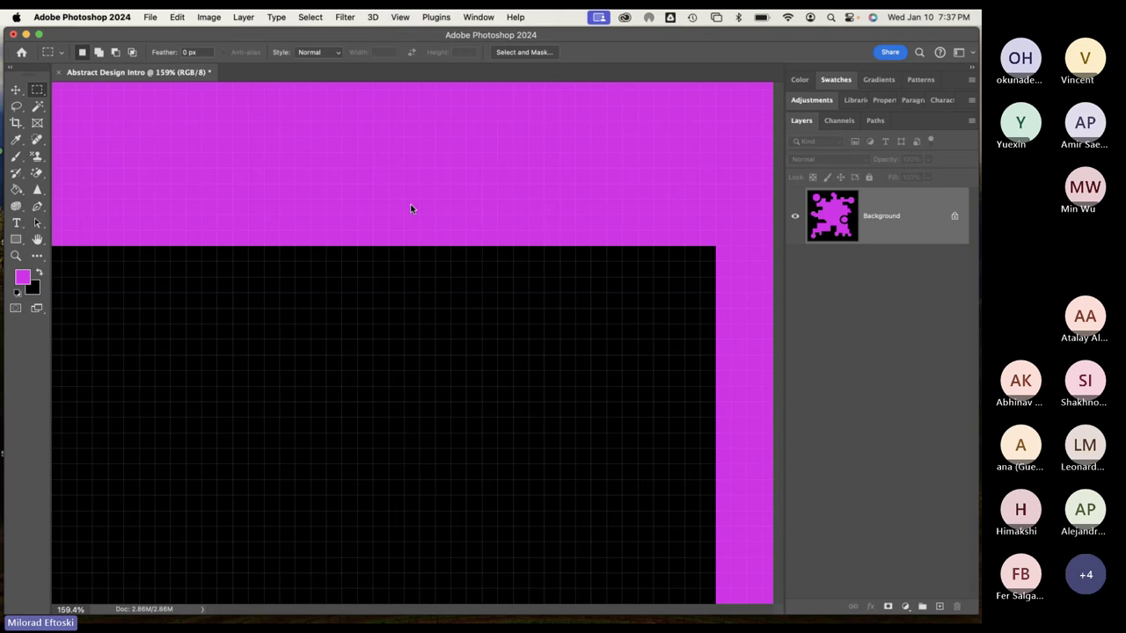
drag(113, 73, 170, 70)
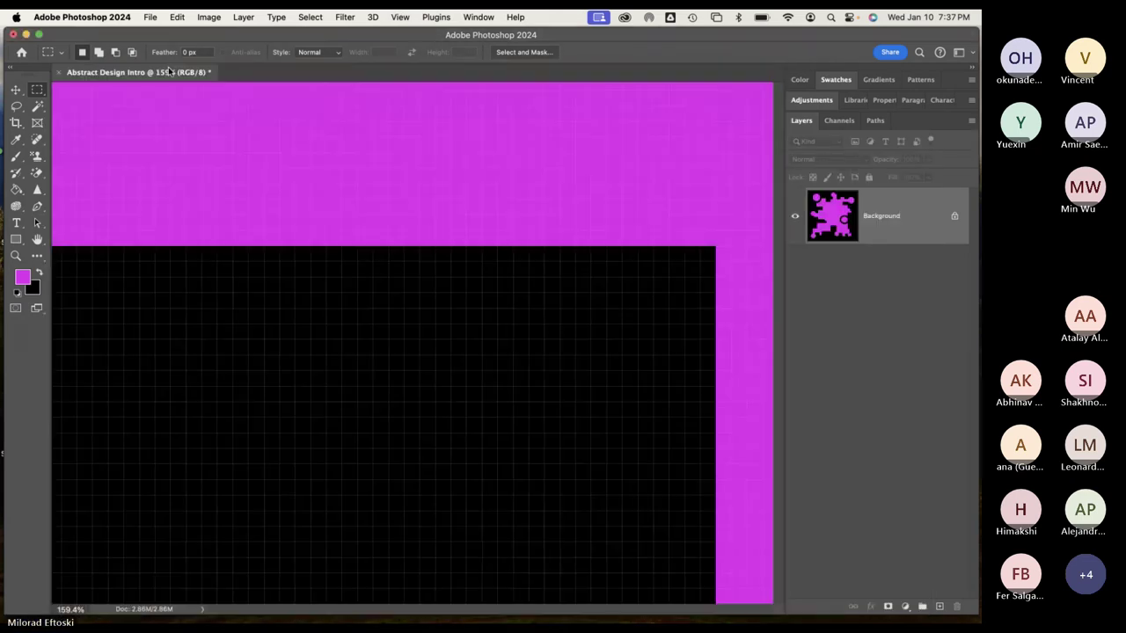
key(super+minus)
key(super+minus)
key(super+minus)
Save Abstract Design Intro to Creative Cloud
click(147, 17)
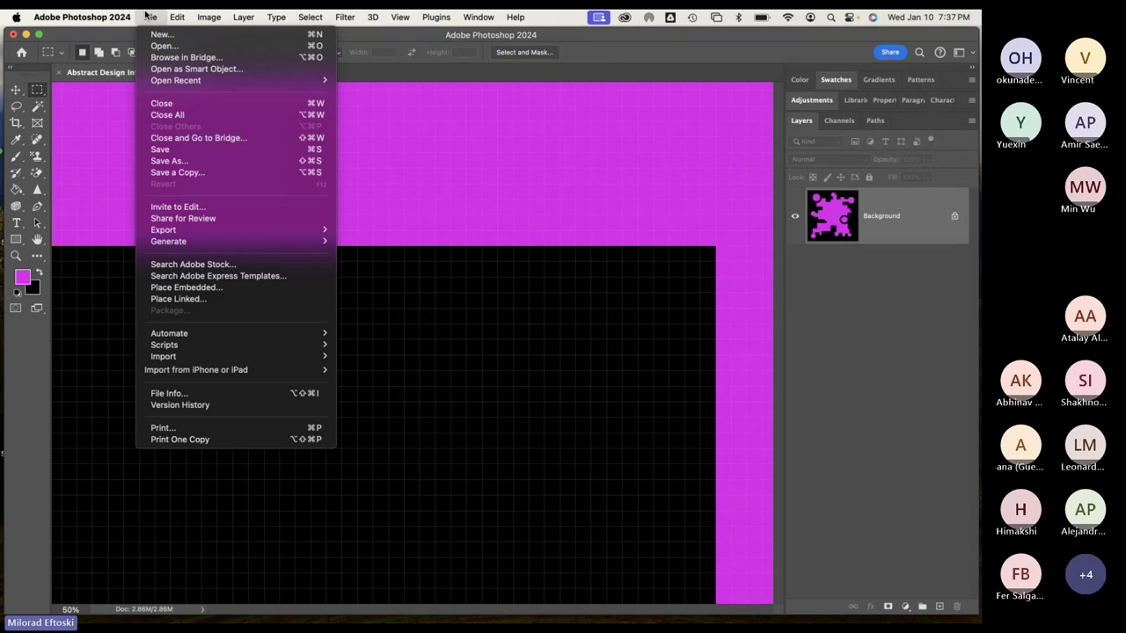
click(176, 150)
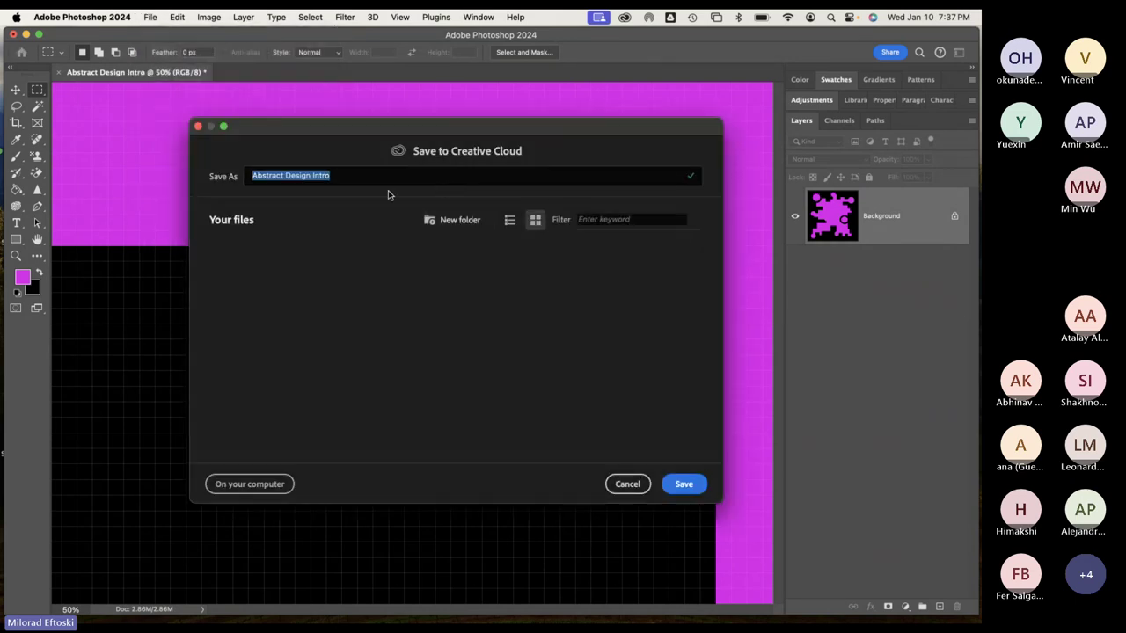
click(682, 486)
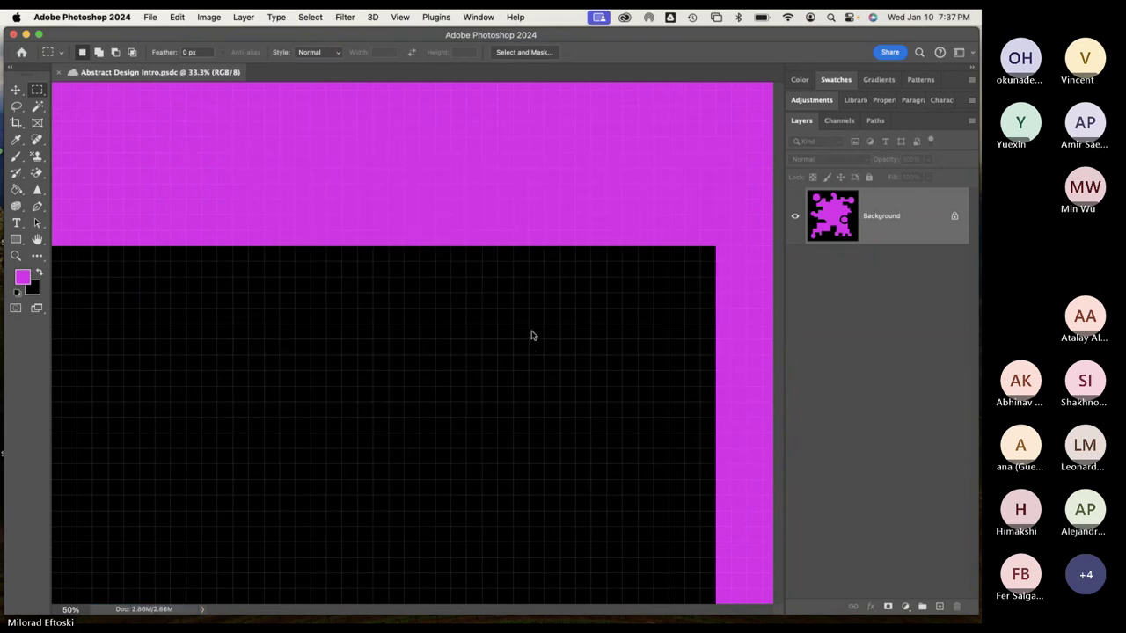
Save Abstract Design Intro.psd to the Desktop in Photoshop format and close the document
click(151, 17)
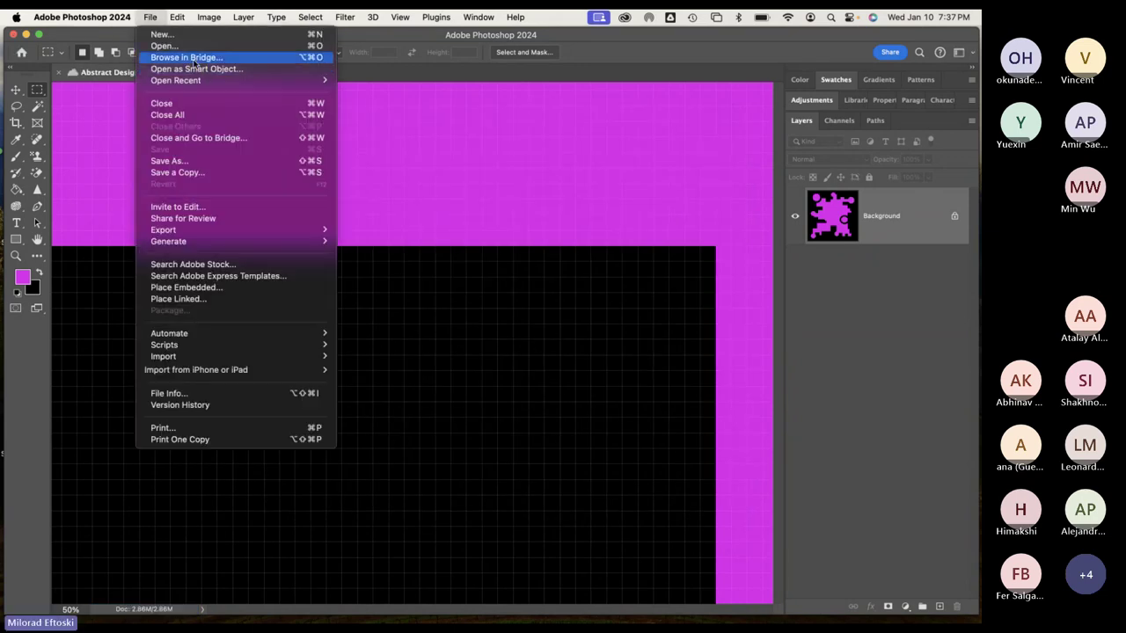
click(215, 163)
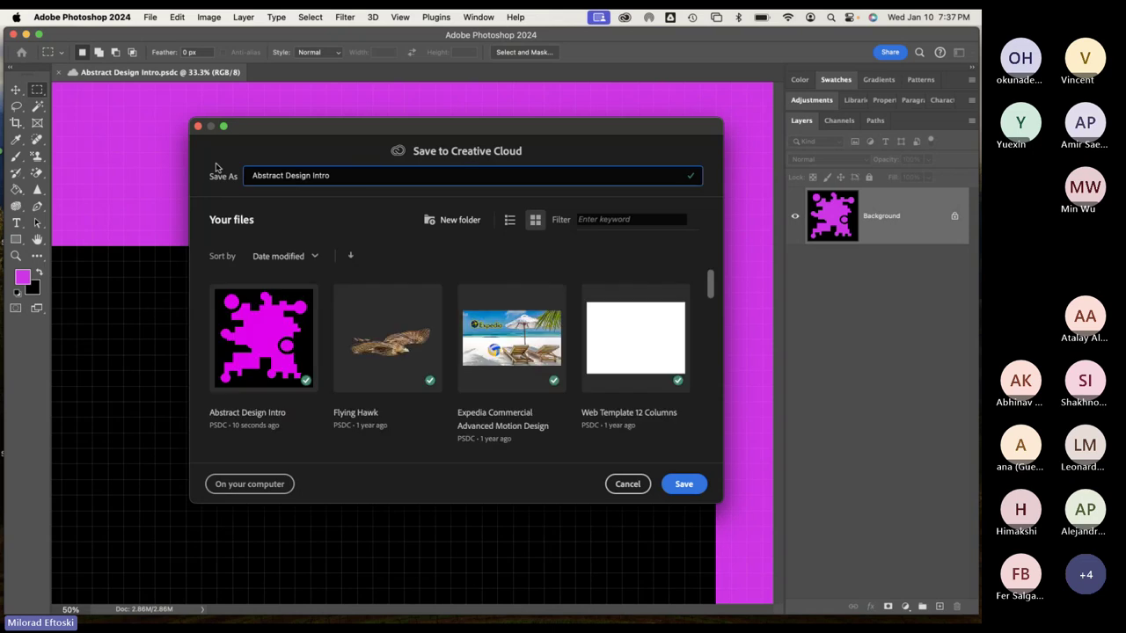
click(266, 486)
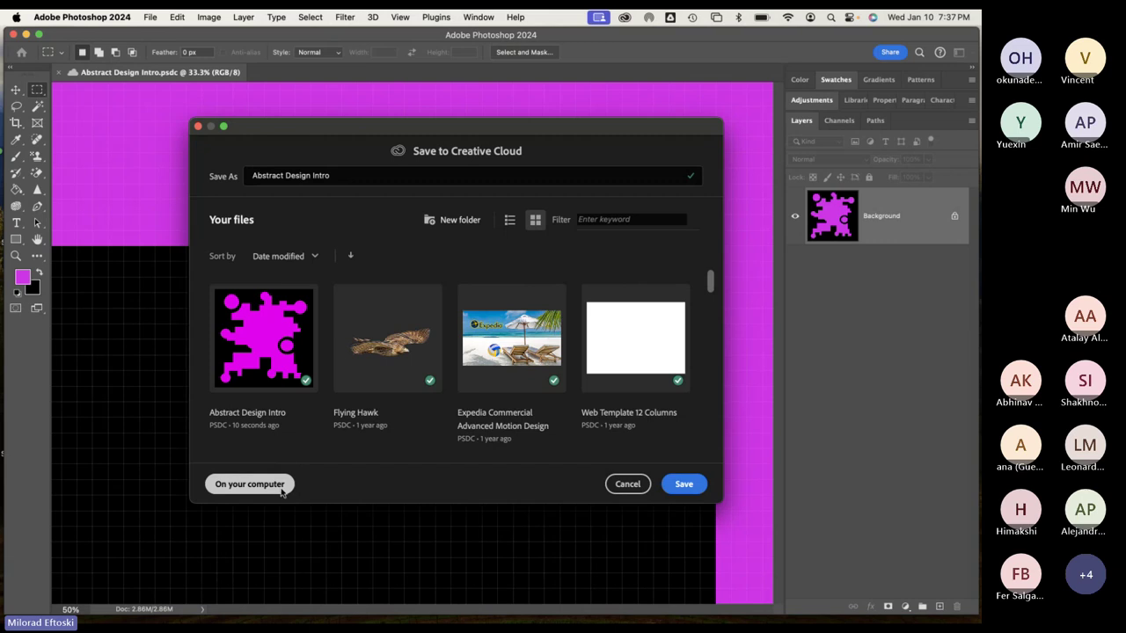
click(284, 486)
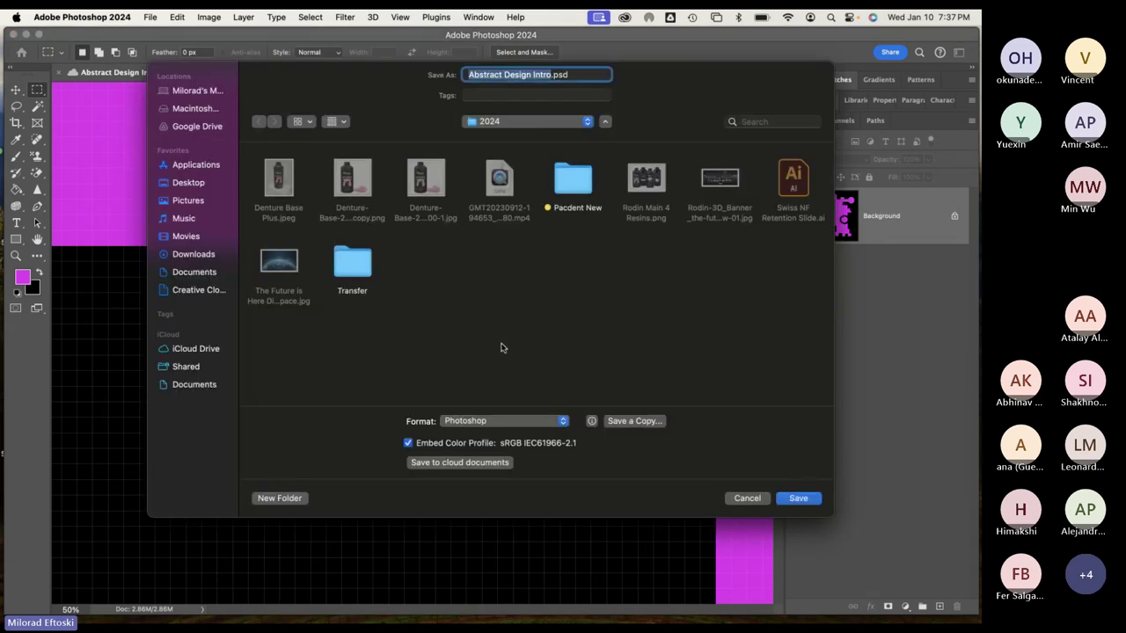
click(187, 184)
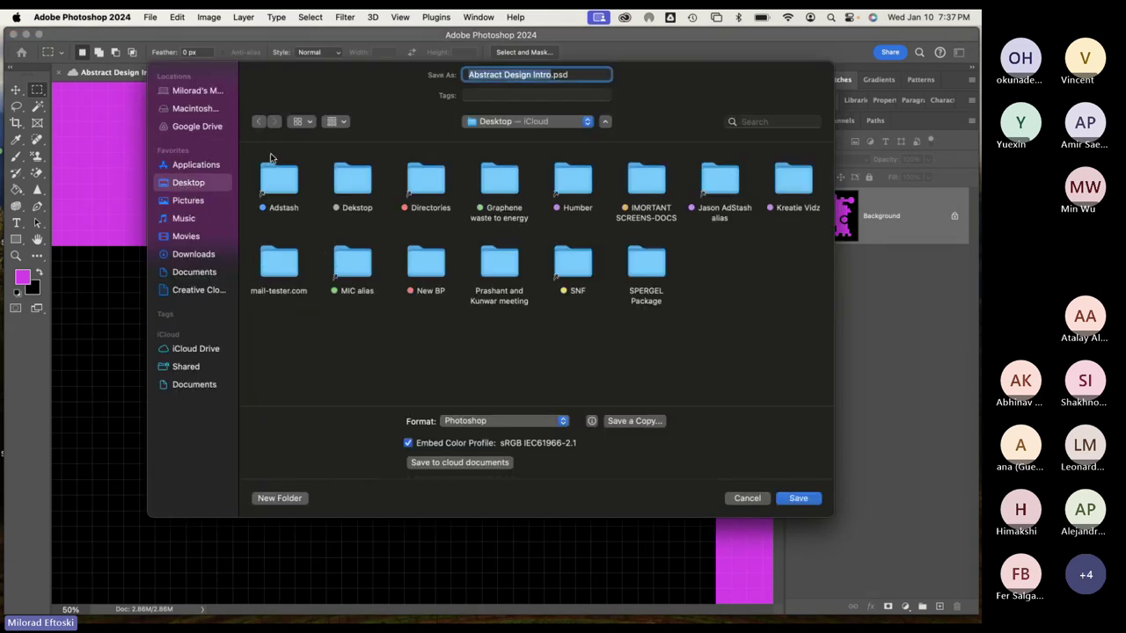
click(554, 421)
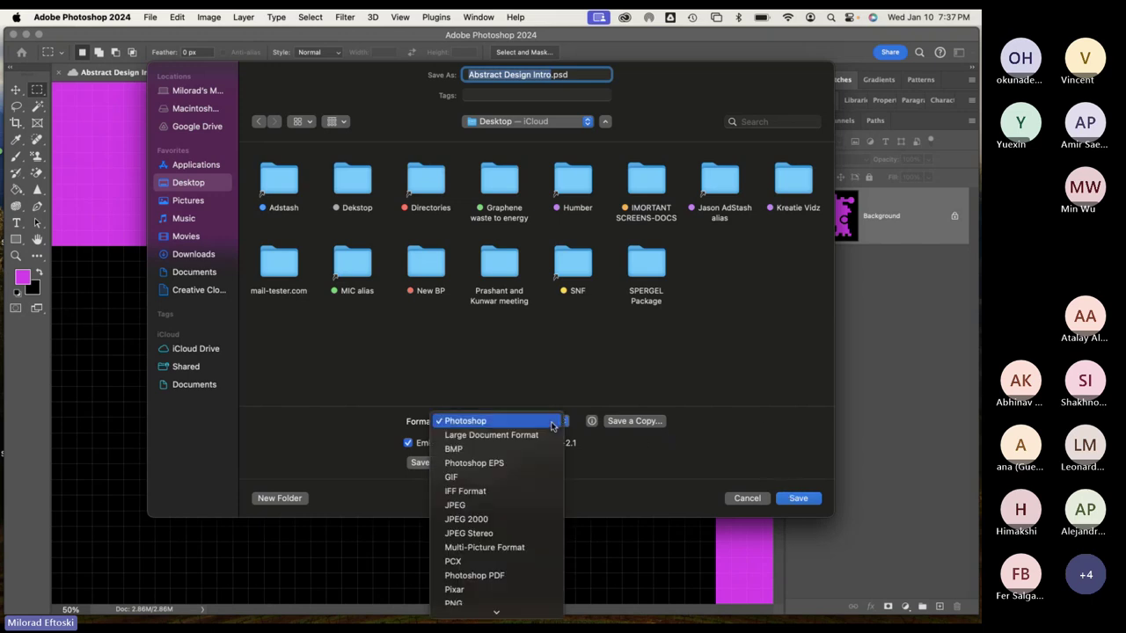
click(554, 421)
click(799, 498)
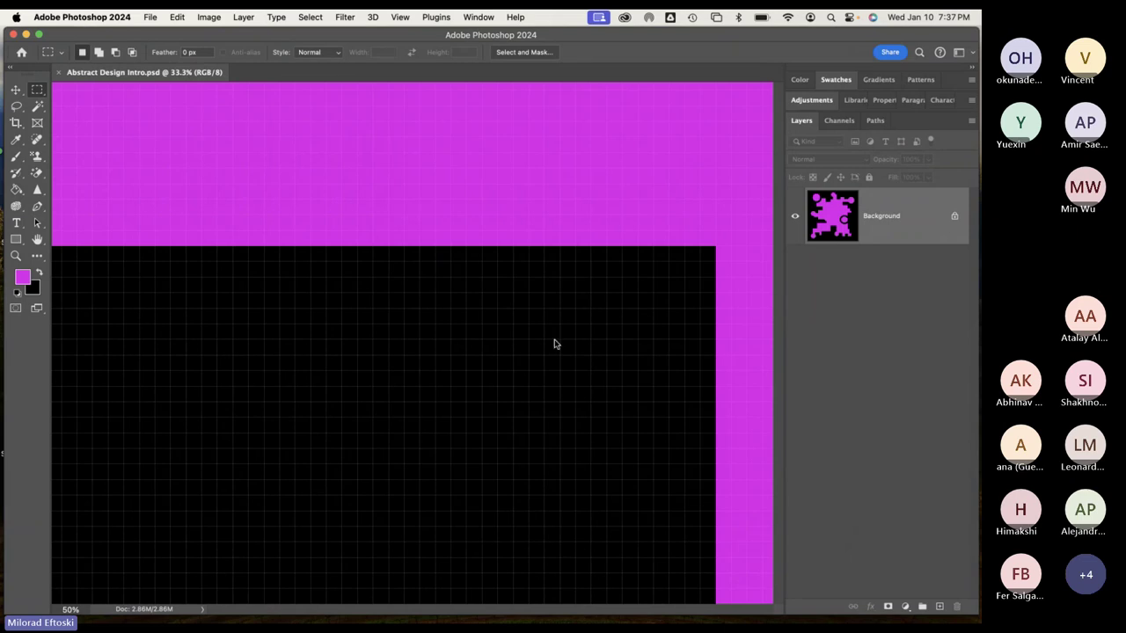
click(59, 74)
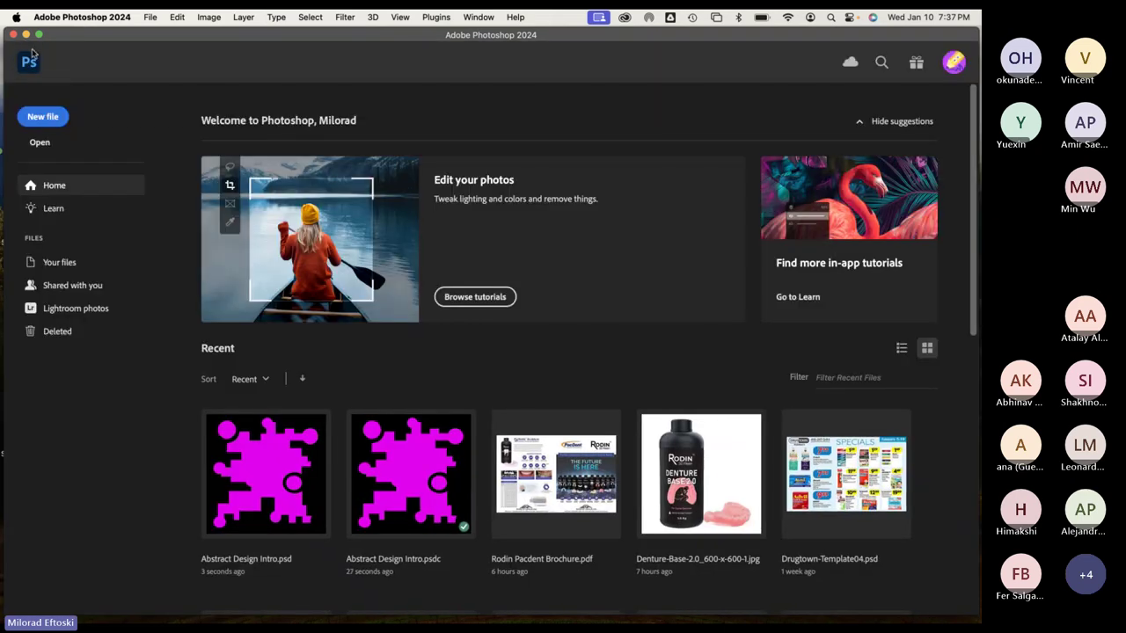
Reopen Abstract Design Intro.psd from recent files and zoom in and out on the blob
click(264, 465)
key(super+equal)
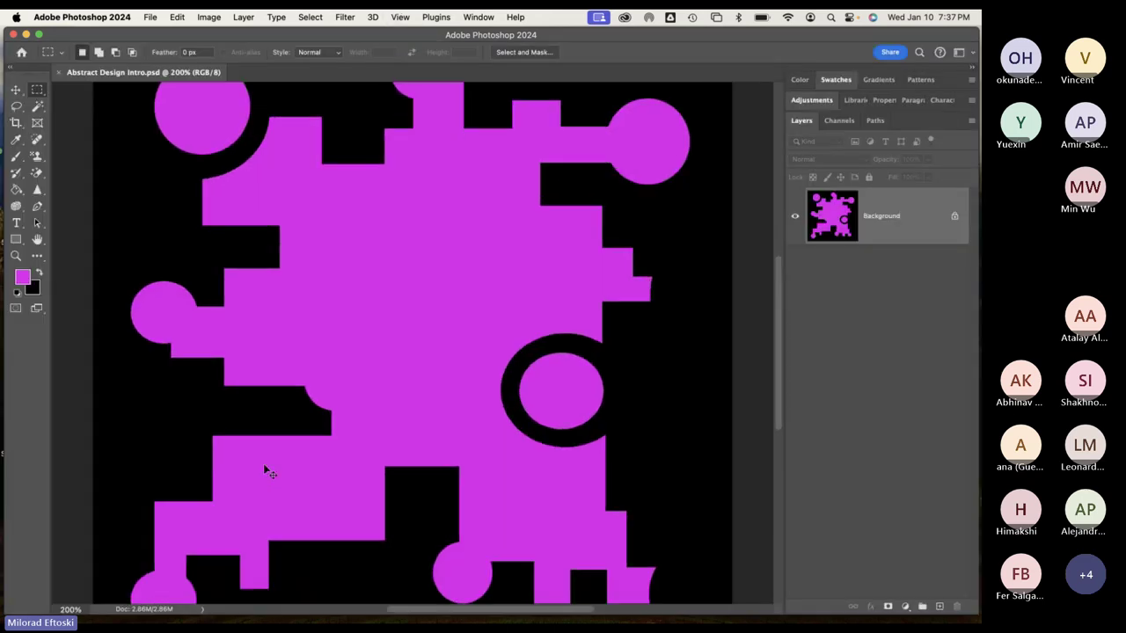
key(super+1)
key(super+0)
key(super+equal)
key(super+equal)
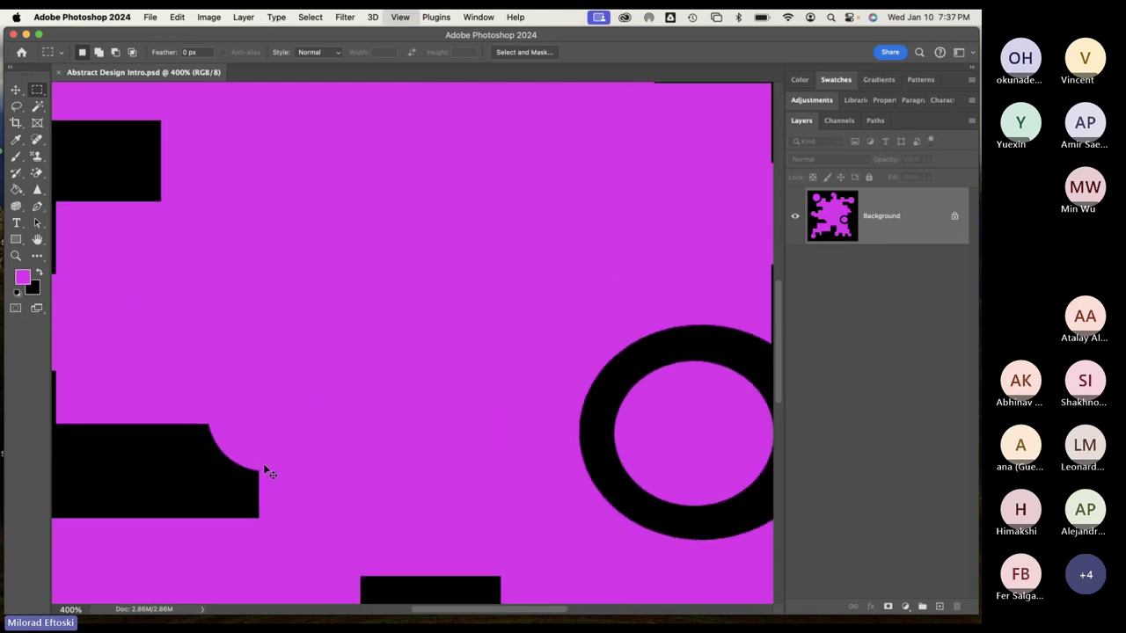
key(super+minus)
key(super+minus)
key(super+minus)
key(super+equal)
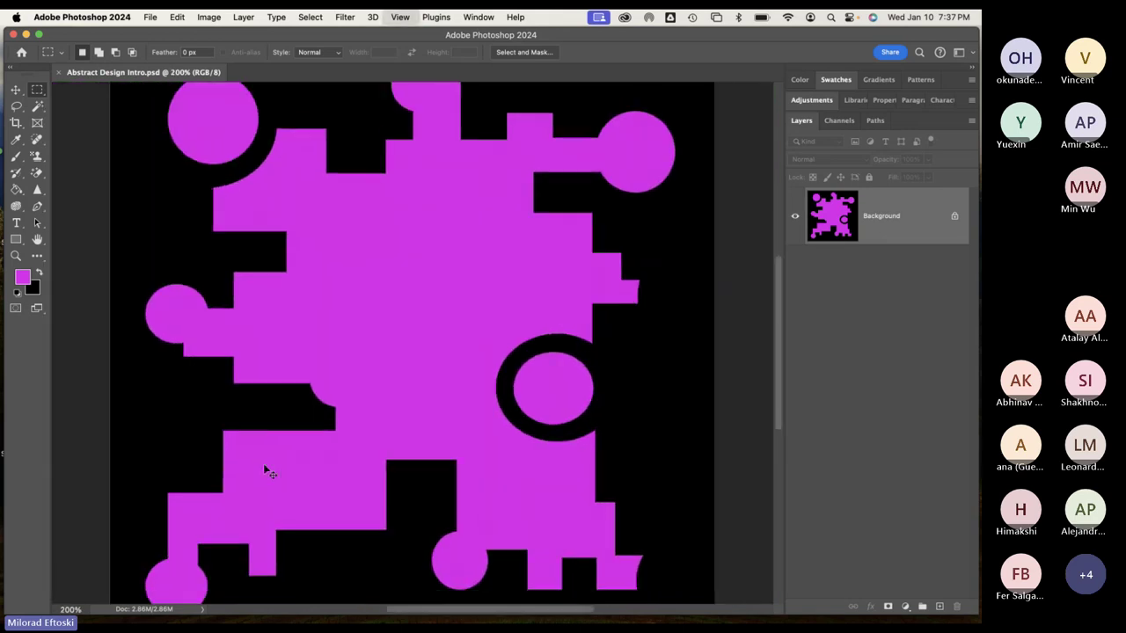
key(super+minus)
key(super+equal)
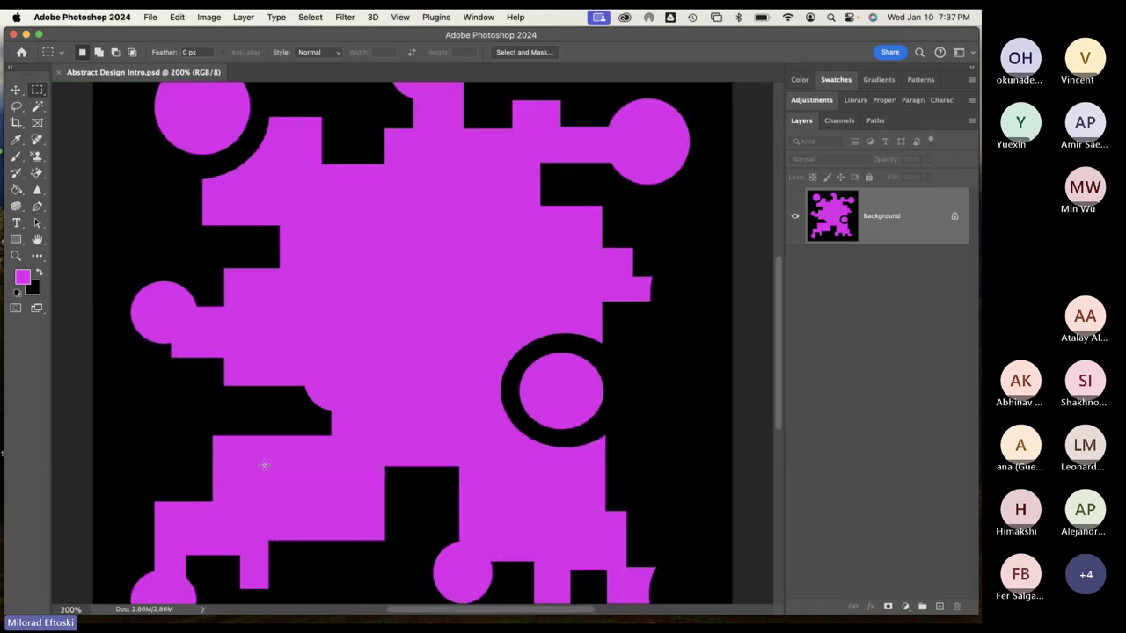
Pan around the image with the Hand tool to check its edges, then fit it to the screen
click(38, 242)
drag(347, 372, 423, 414)
scroll(423, 414, up, 3)
scroll(432, 339, left, 2)
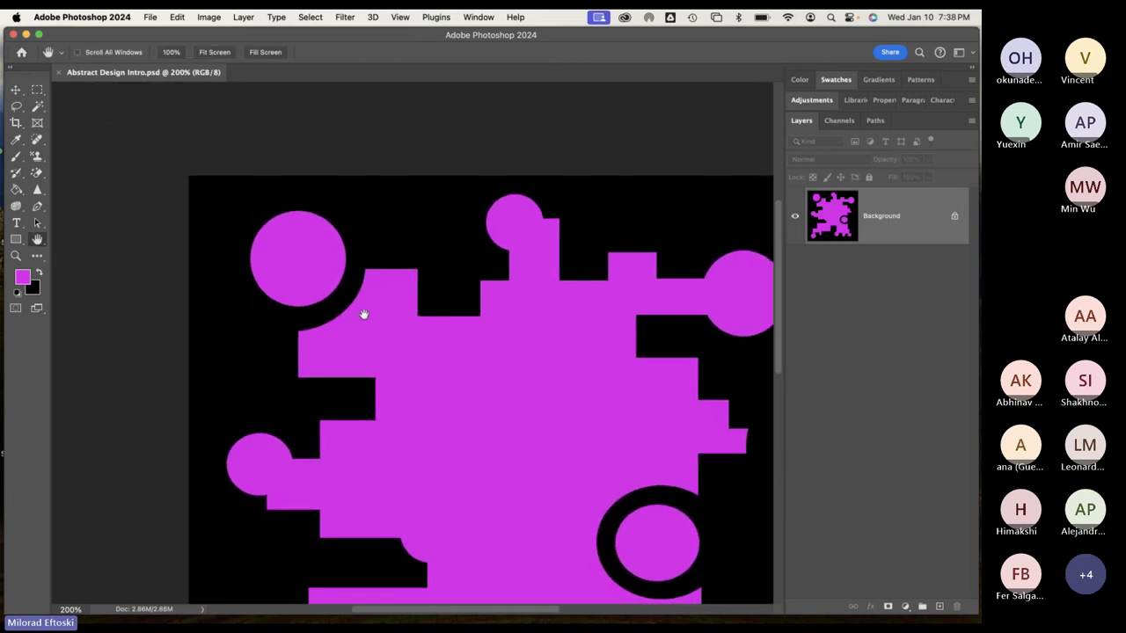
scroll(340, 299, up, 1)
scroll(339, 299, up, 4)
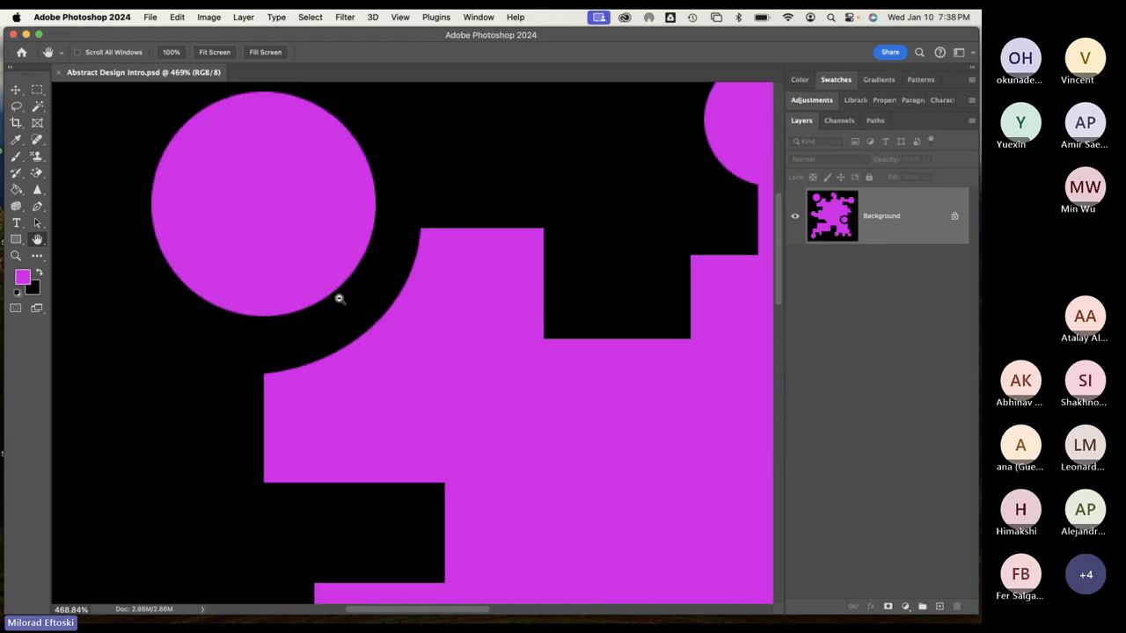
scroll(339, 299, up, 6)
scroll(454, 311, left, 4)
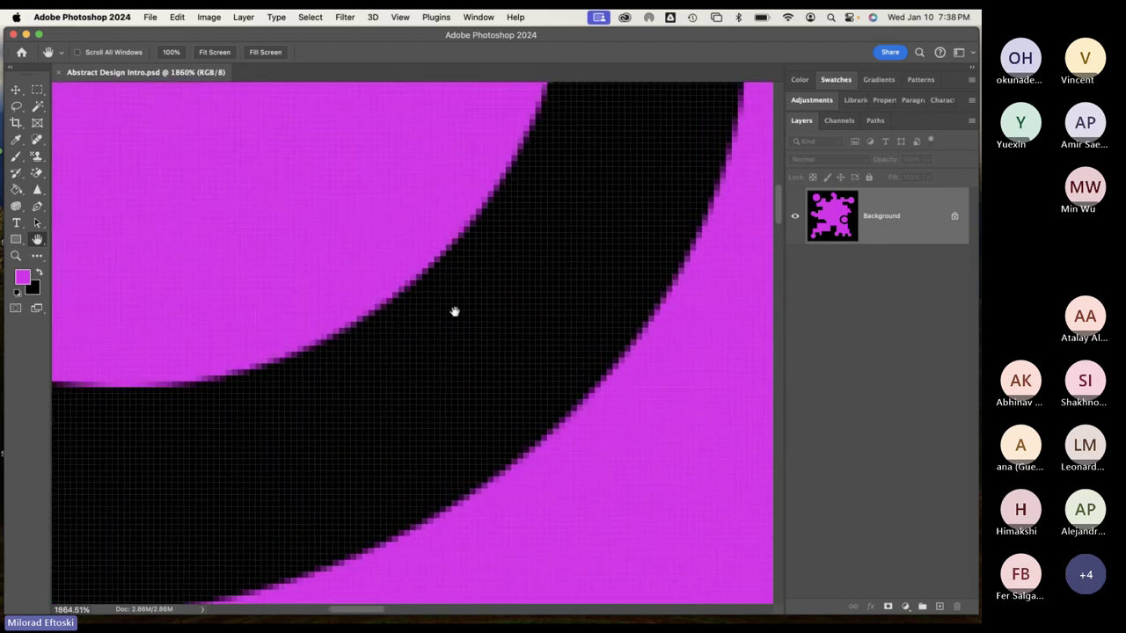
scroll(458, 344, left, 2)
scroll(416, 326, right, 3)
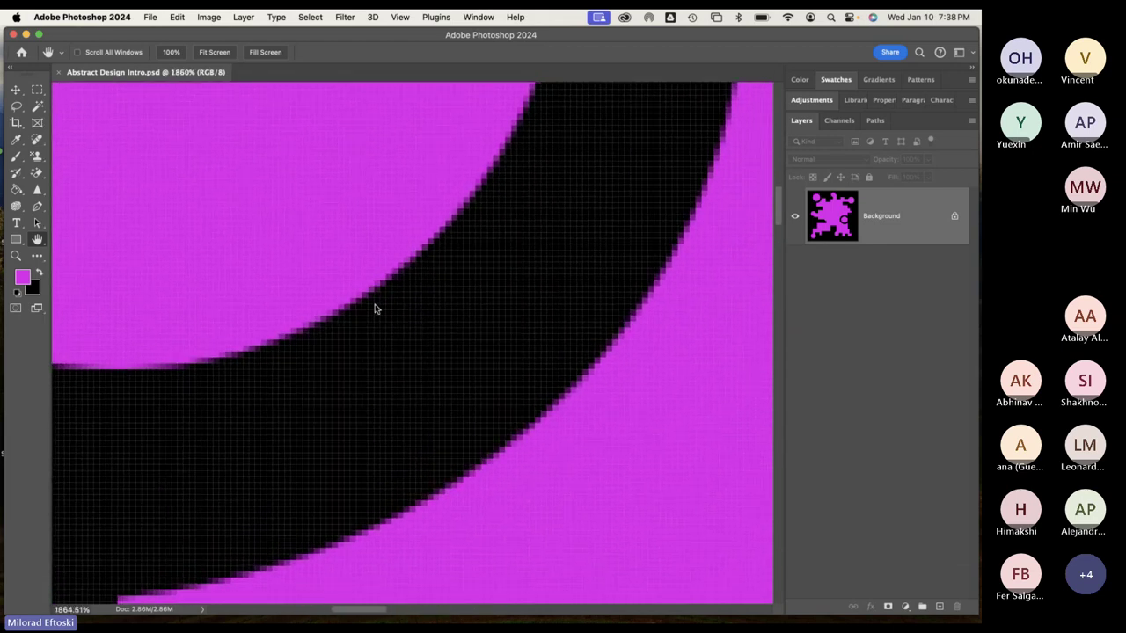
scroll(360, 301, up, 1)
scroll(360, 301, up, 4)
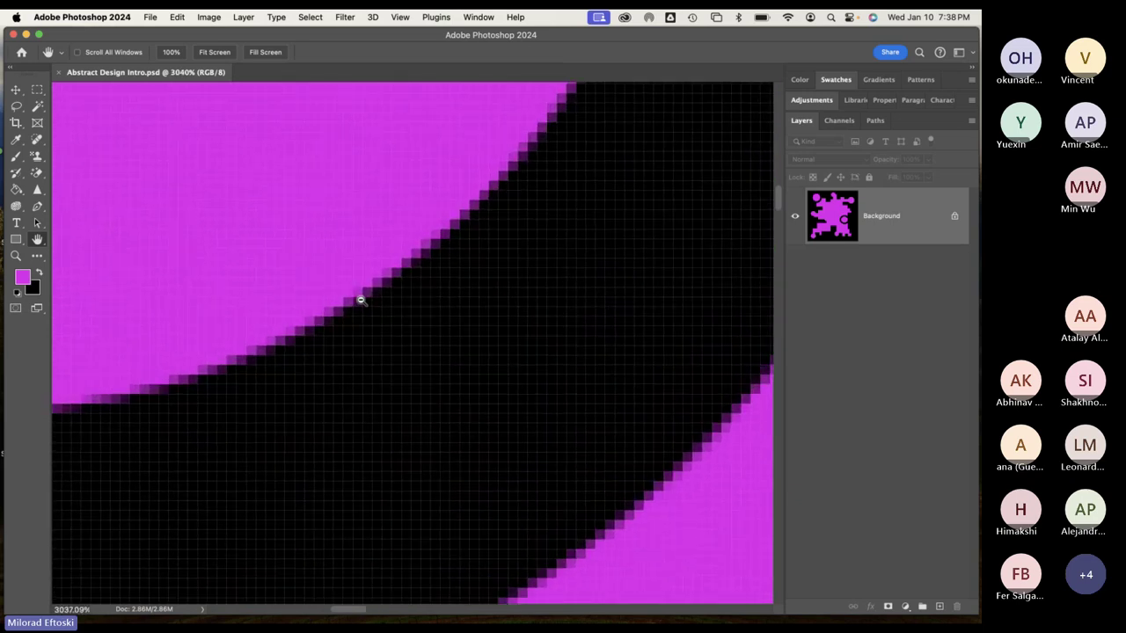
scroll(395, 312, left, 3)
scroll(396, 312, up, 2)
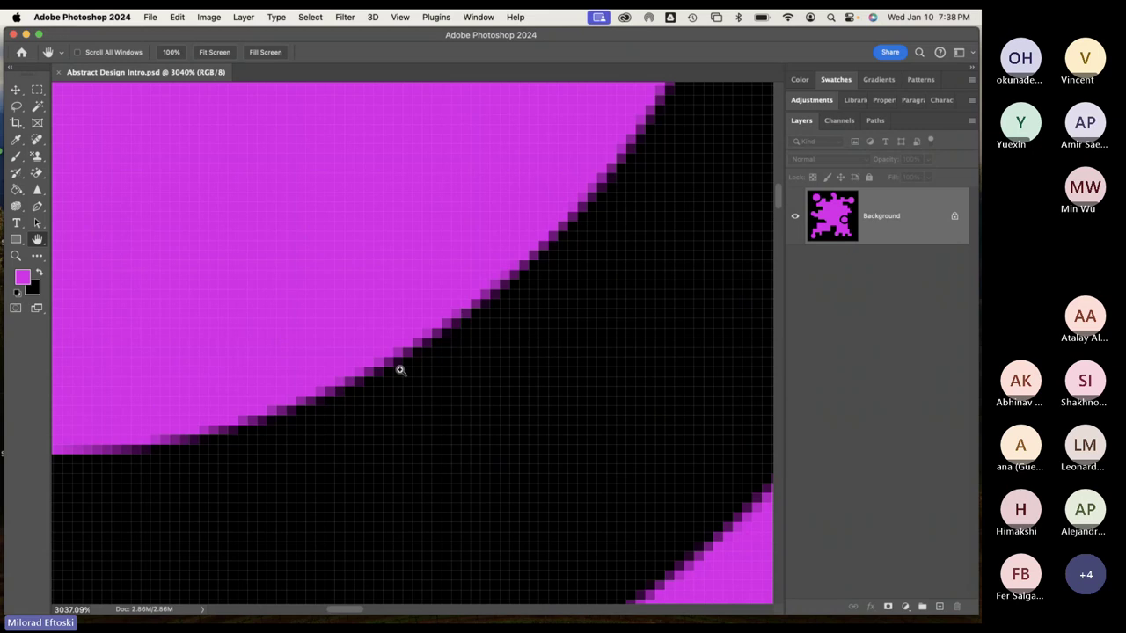
key(super+0)
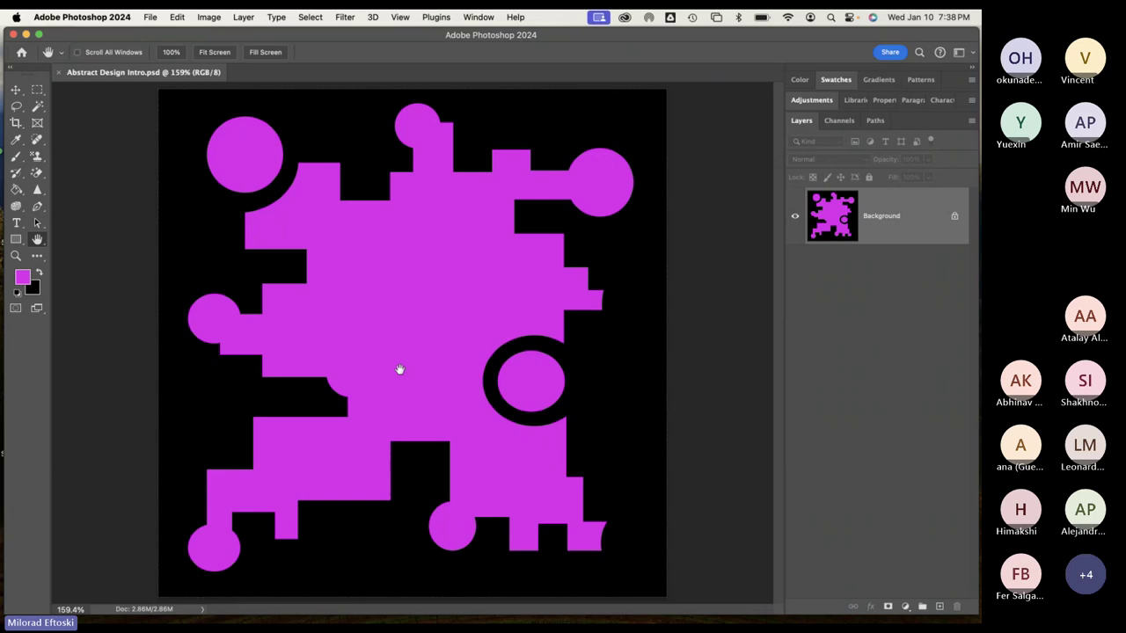
With the Rectangular Marquee, select from the canvas's top-left corner to the middle of the right edge
click(15, 91)
key(super+equal)
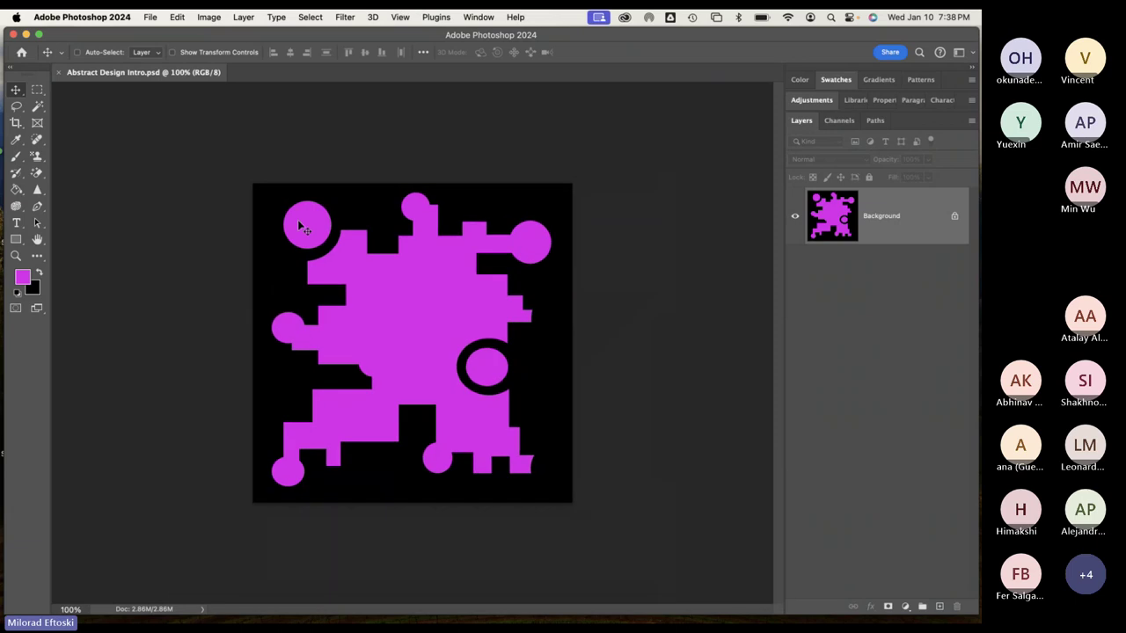
key(super+minus)
click(39, 92)
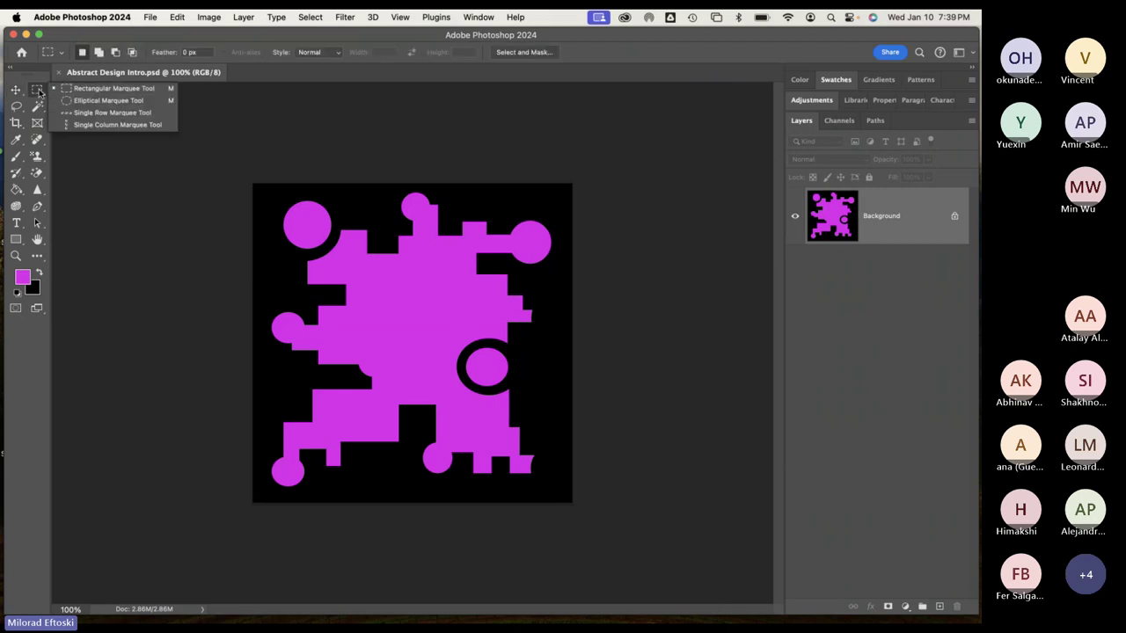
click(84, 90)
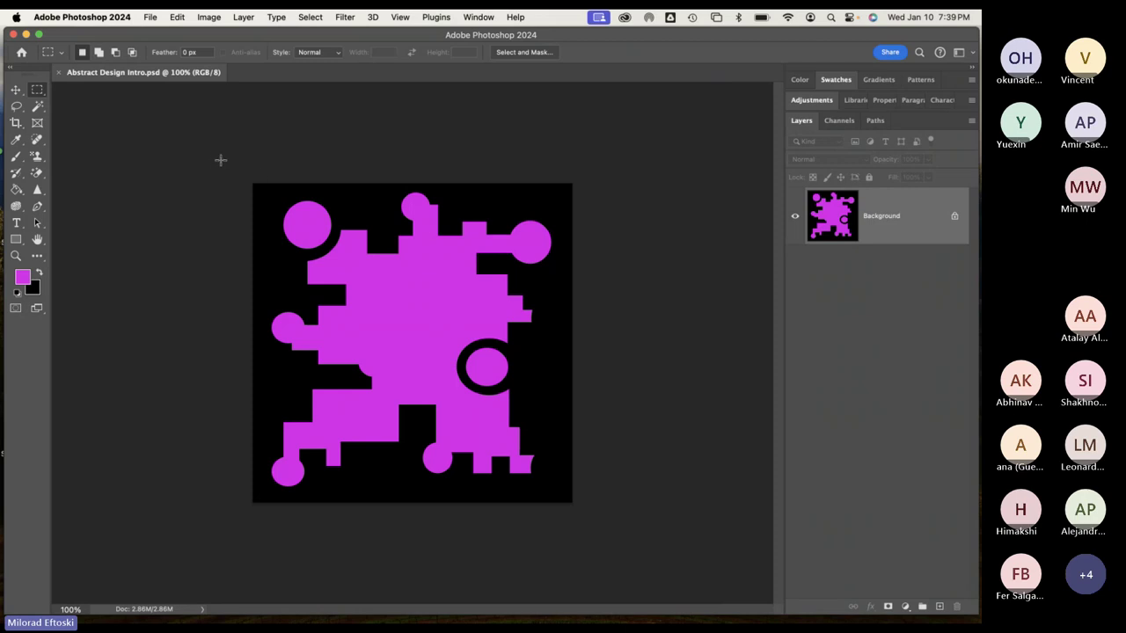
drag(220, 158, 592, 343)
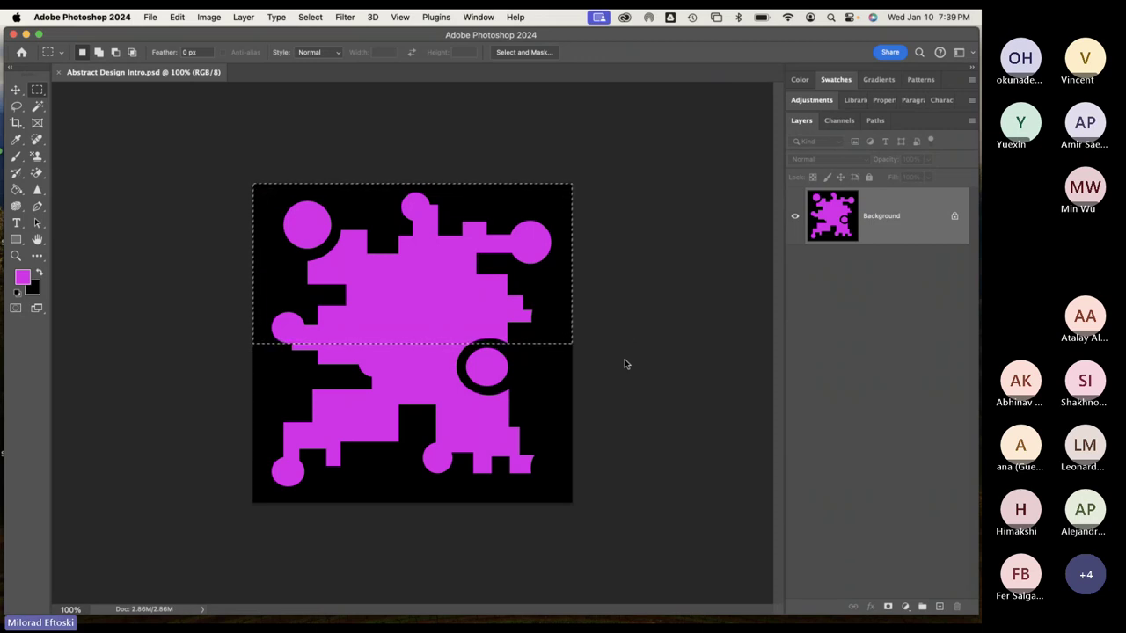
Invert the selected top half to lime-green on white and deselect
click(201, 17)
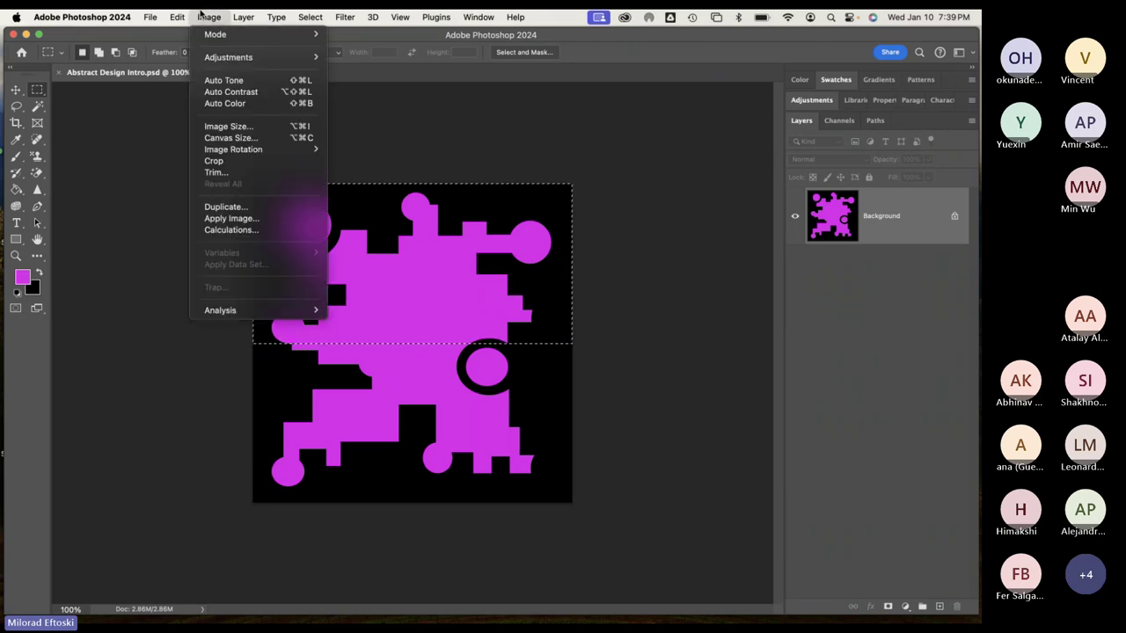
mouse_move(229, 57)
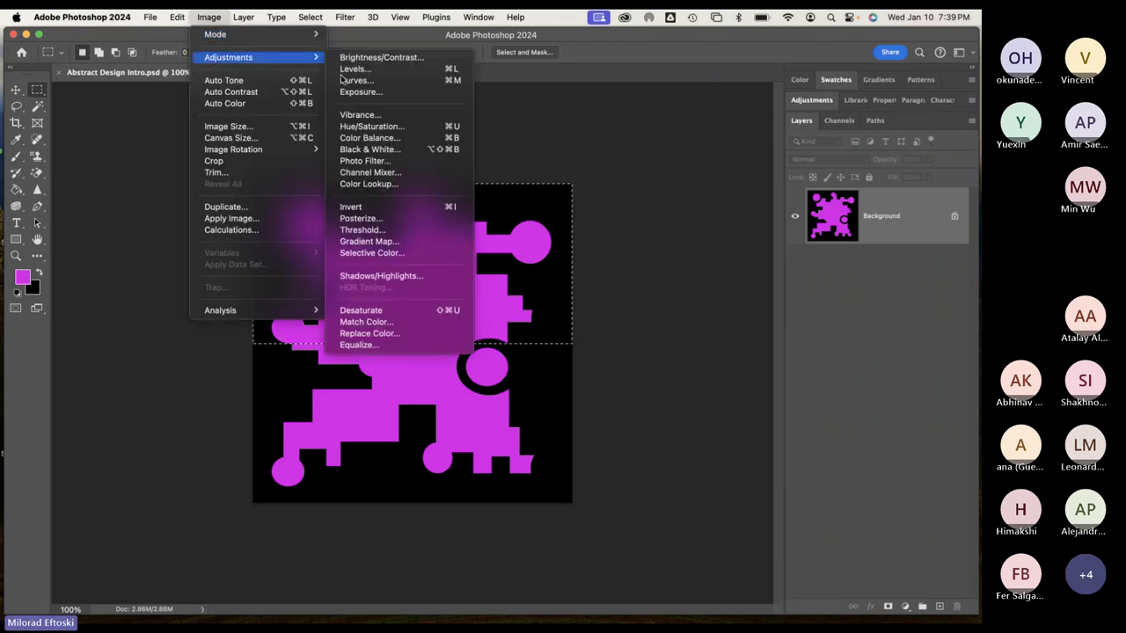
click(411, 208)
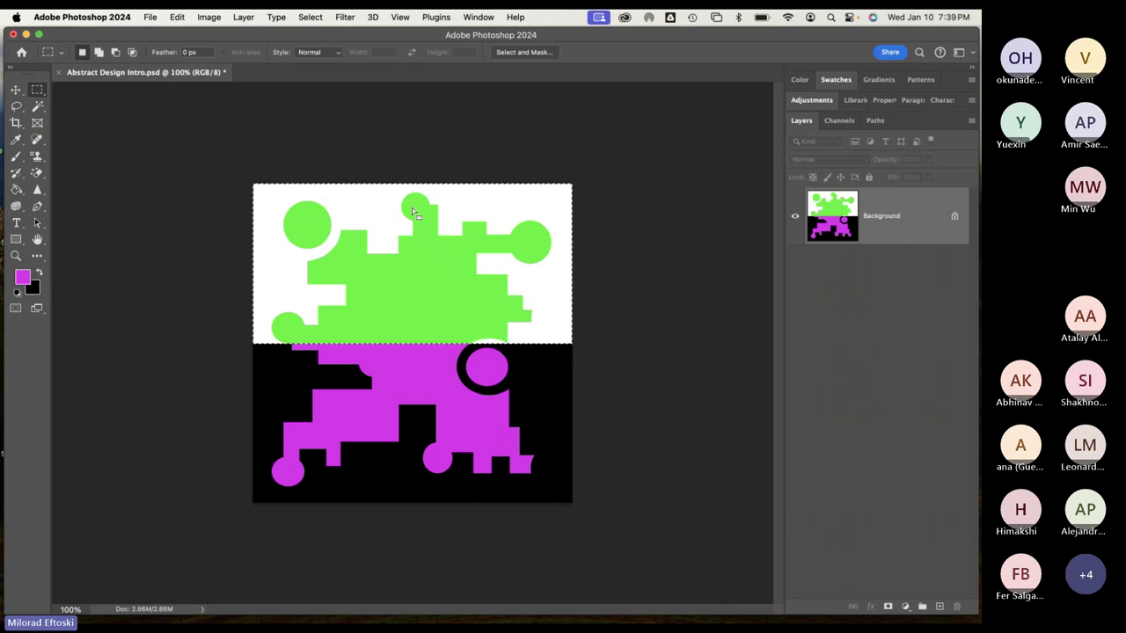
click(377, 150)
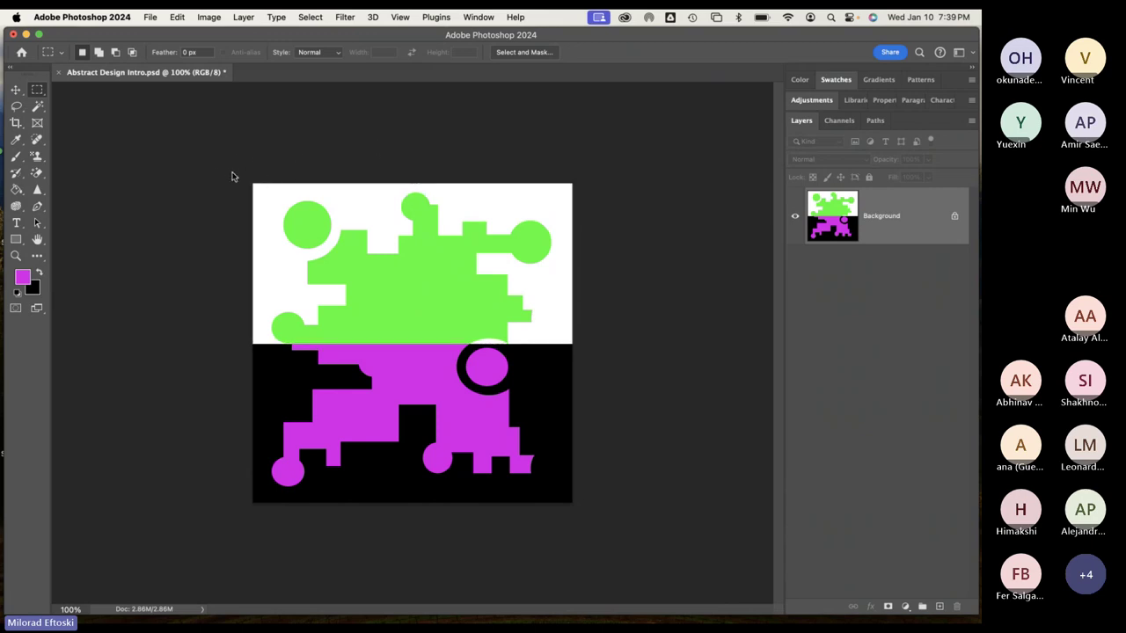
Select the left half of the canvas and apply Image > Adjustments > Invert
drag(253, 180, 415, 500)
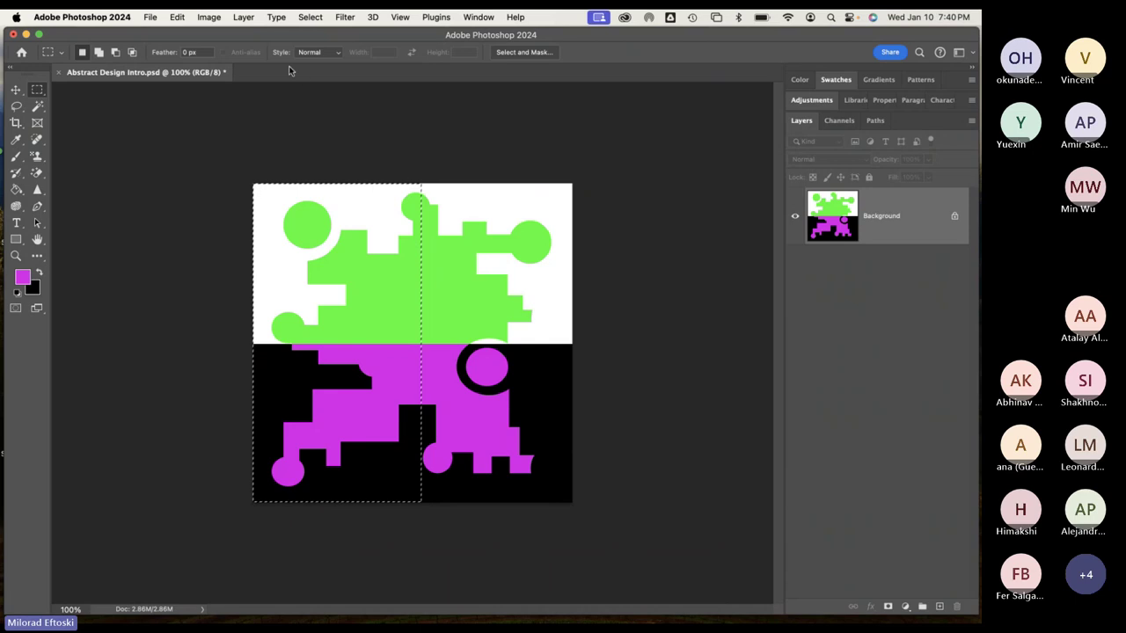
click(207, 17)
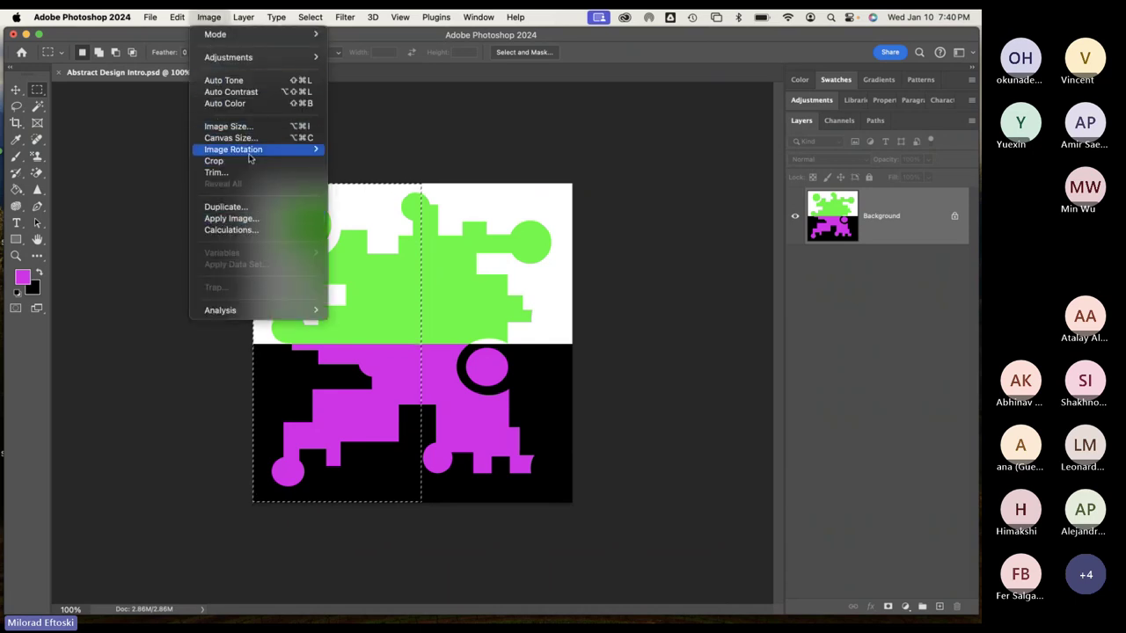
mouse_move(249, 148)
mouse_move(250, 57)
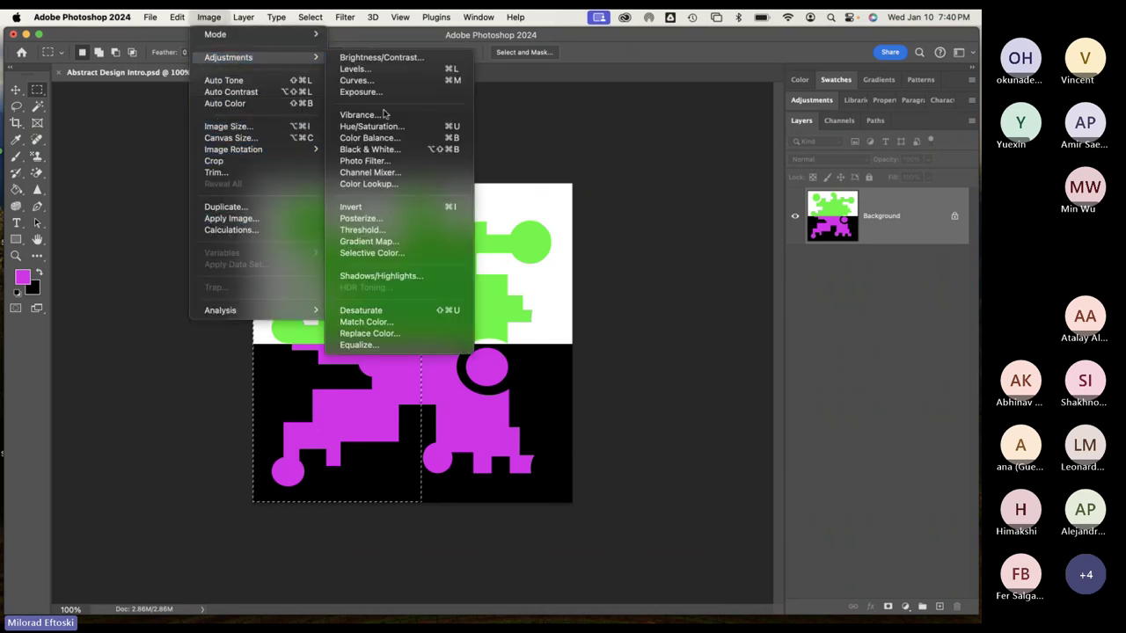
click(392, 211)
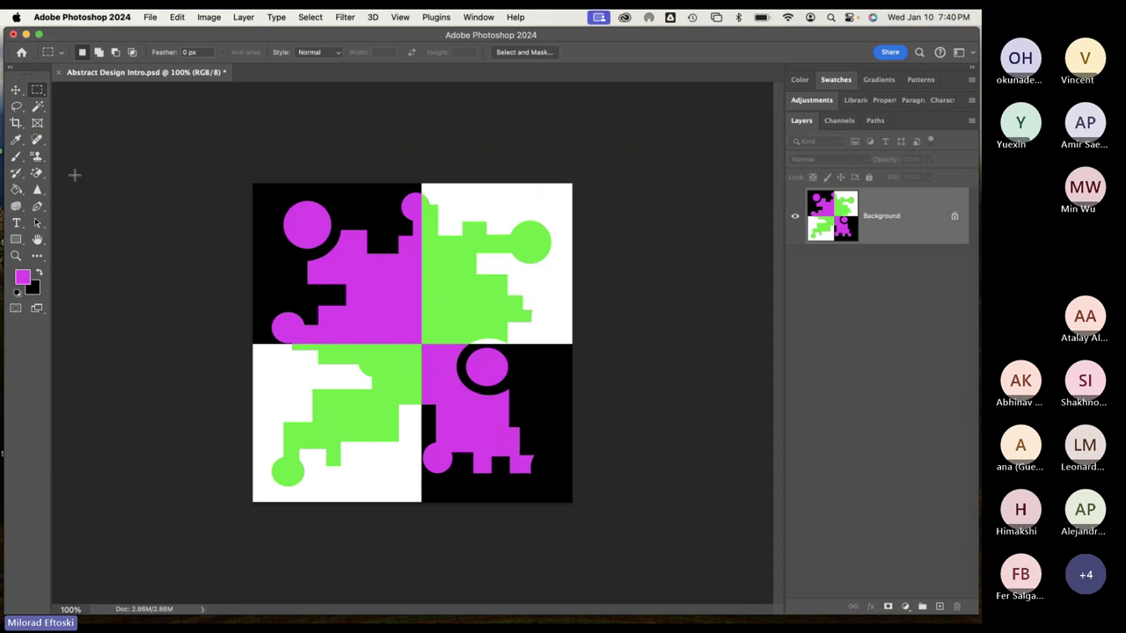
Pick the Paint Bucket tool, show the Swatches panel and check the foreground colour
click(16, 189)
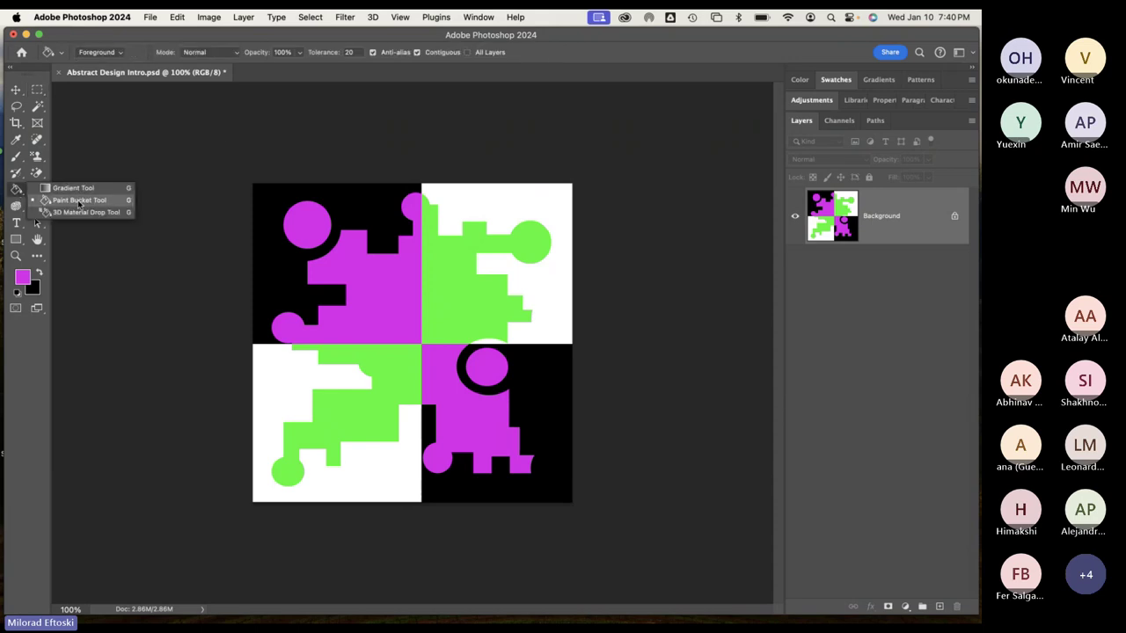
click(82, 201)
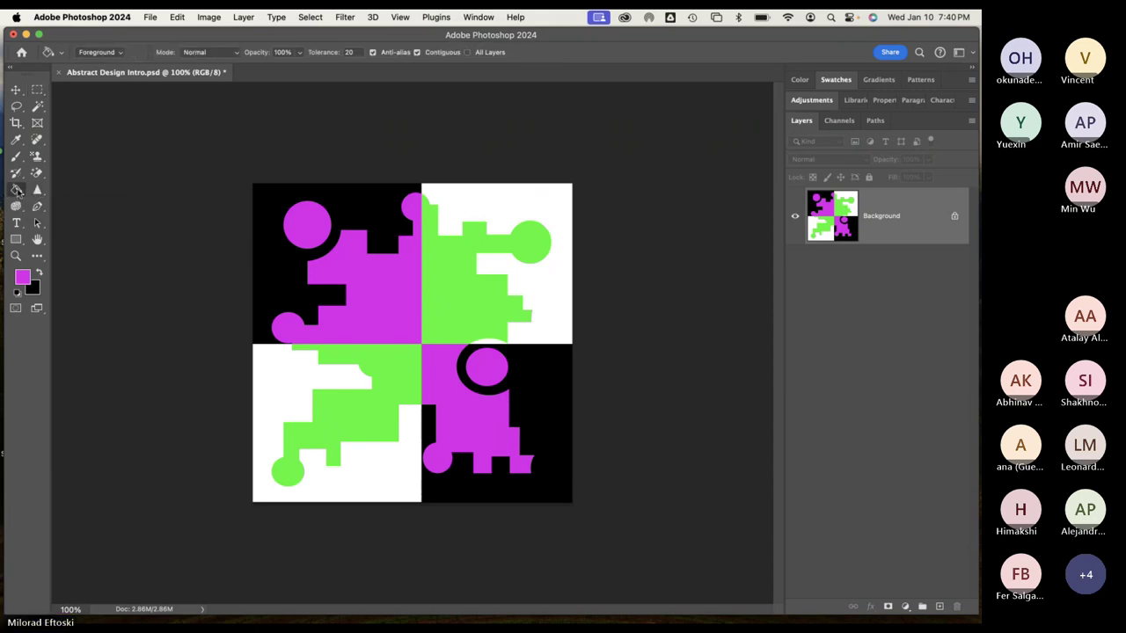
click(799, 79)
click(836, 79)
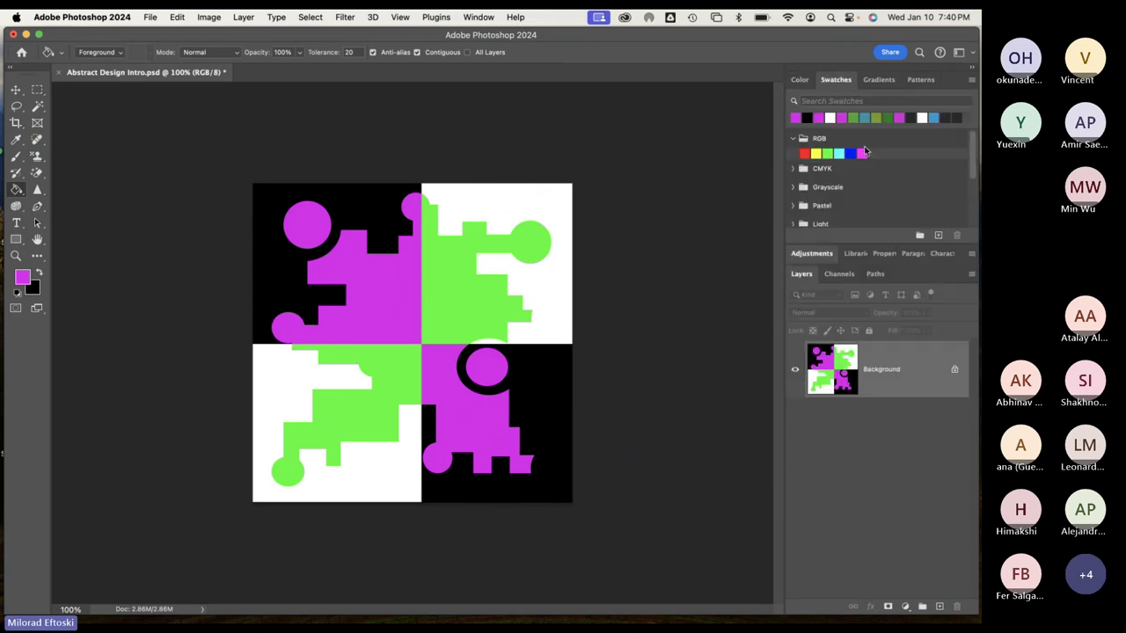
click(23, 278)
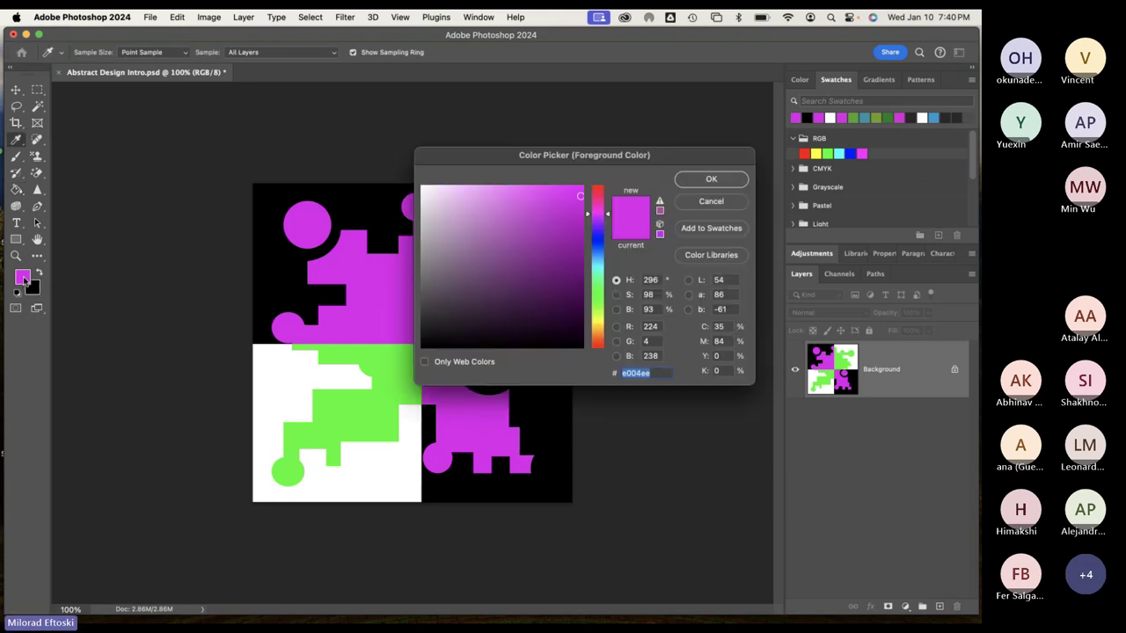
click(709, 203)
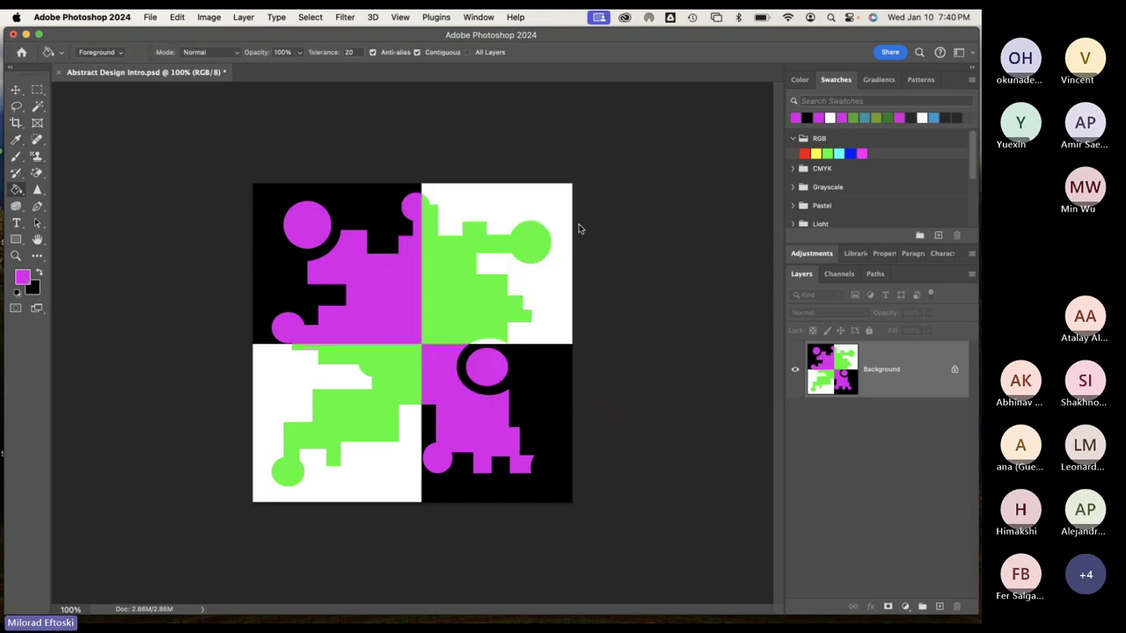
Trial-fill four areas with magenta, then undo the fills
click(523, 206)
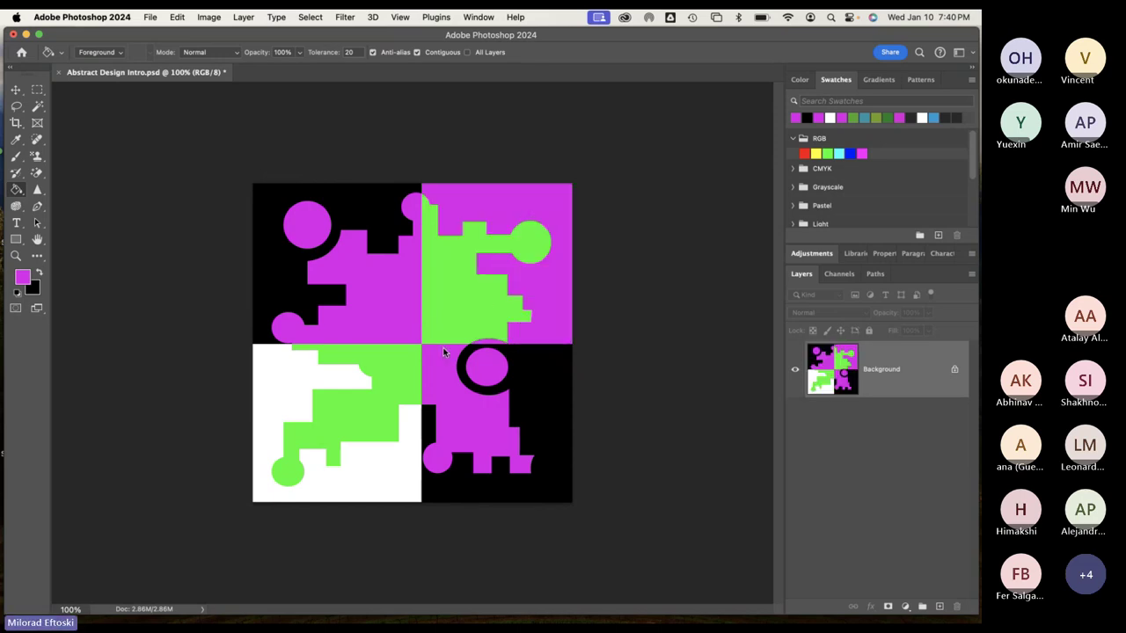
click(257, 362)
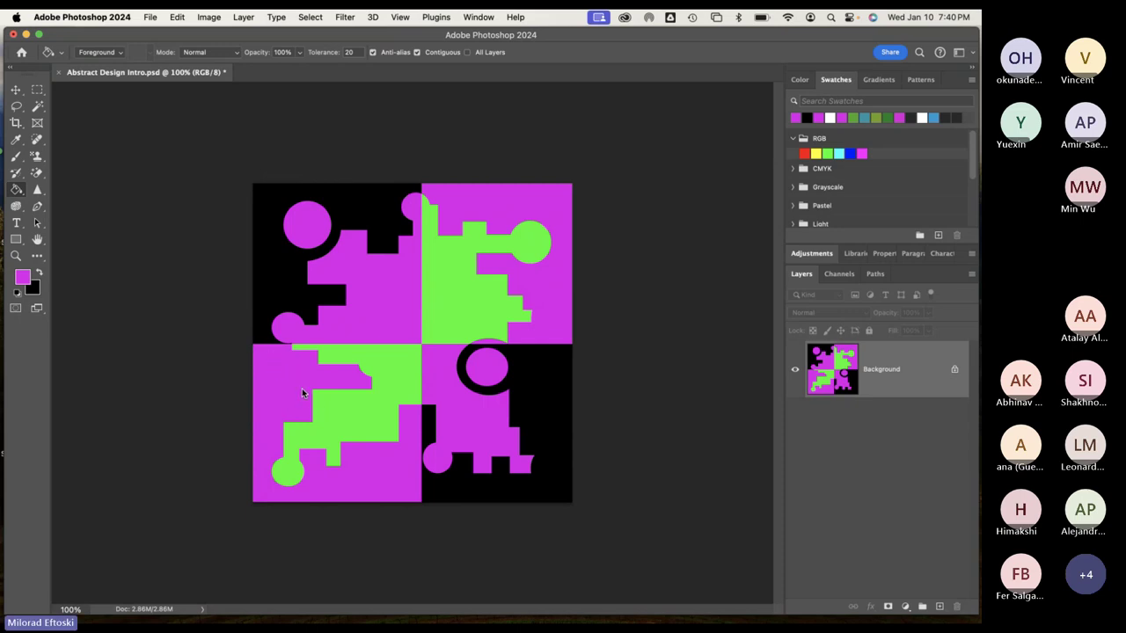
click(338, 404)
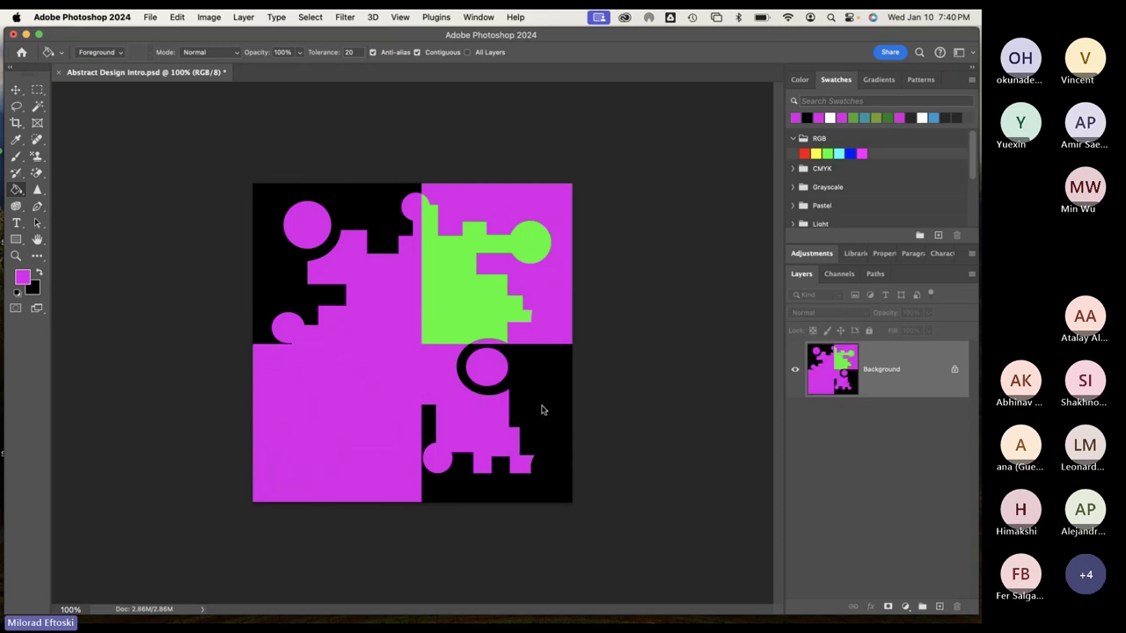
click(541, 409)
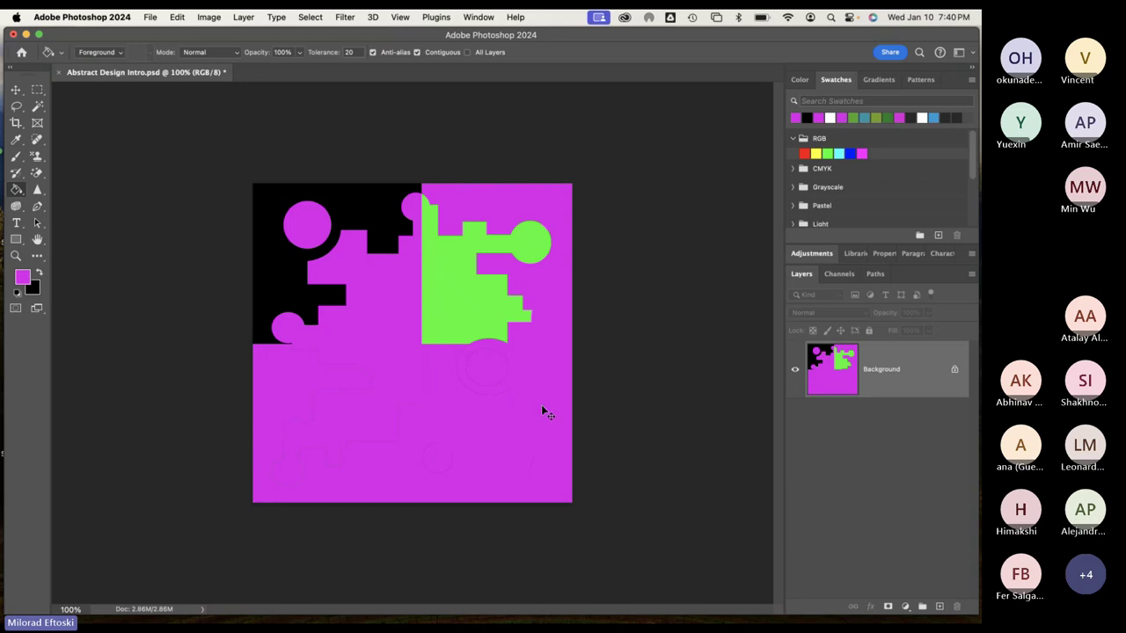
key(super+z)
key(super+z)
key(super+z)
key(super+z)
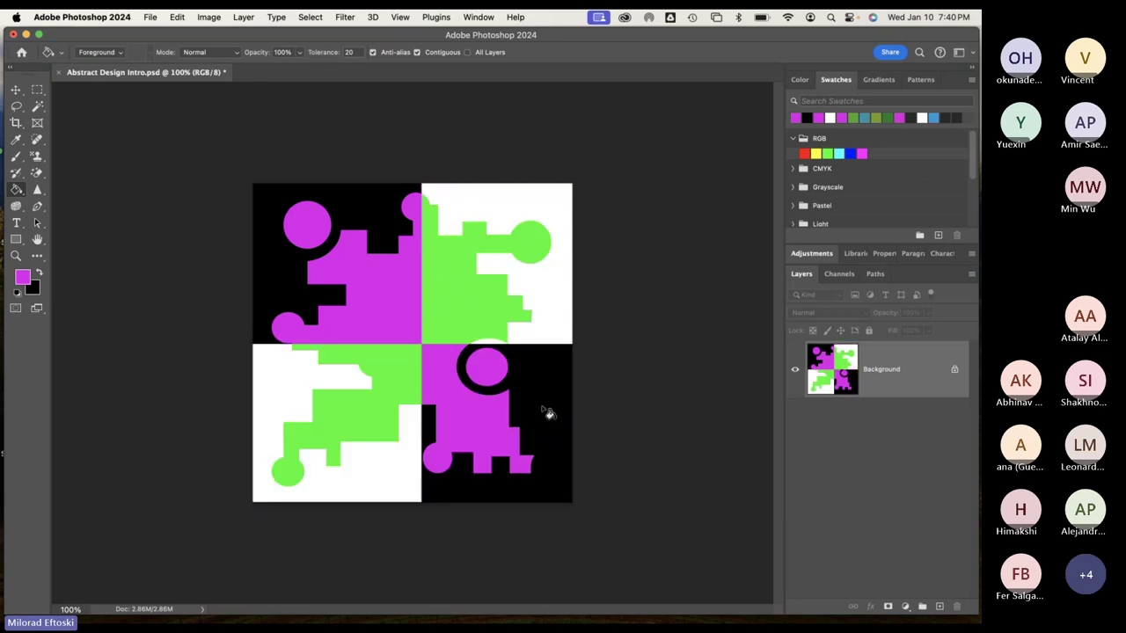
Set the foreground colour to blue and paint-bucket the top-right and bottom-left white areas
click(23, 278)
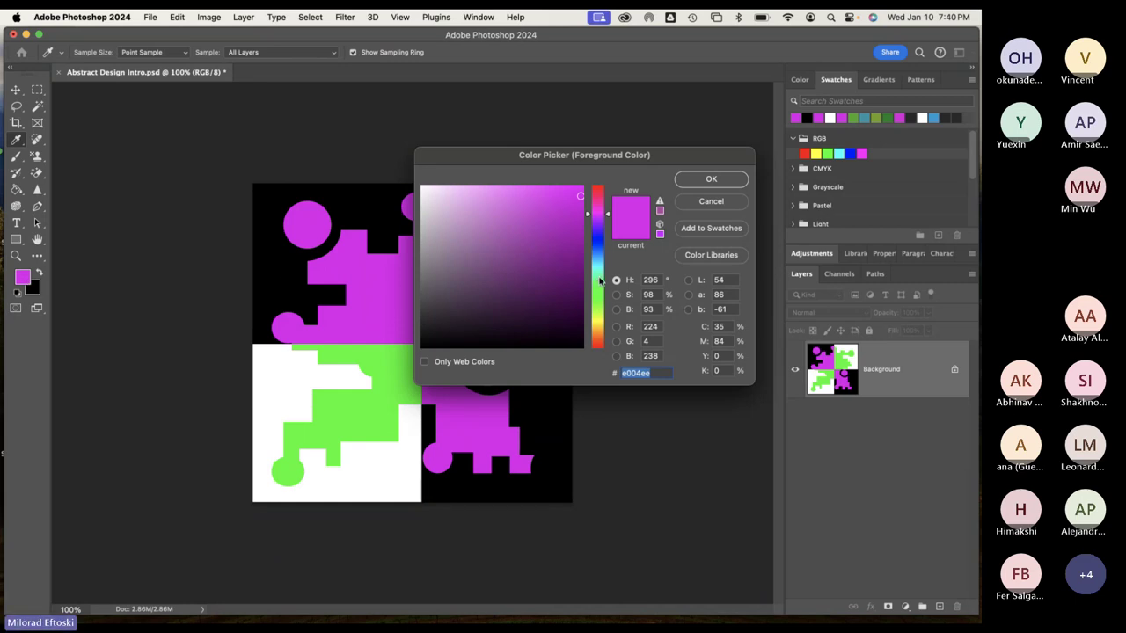
drag(600, 269, 595, 255)
click(710, 179)
key(g)
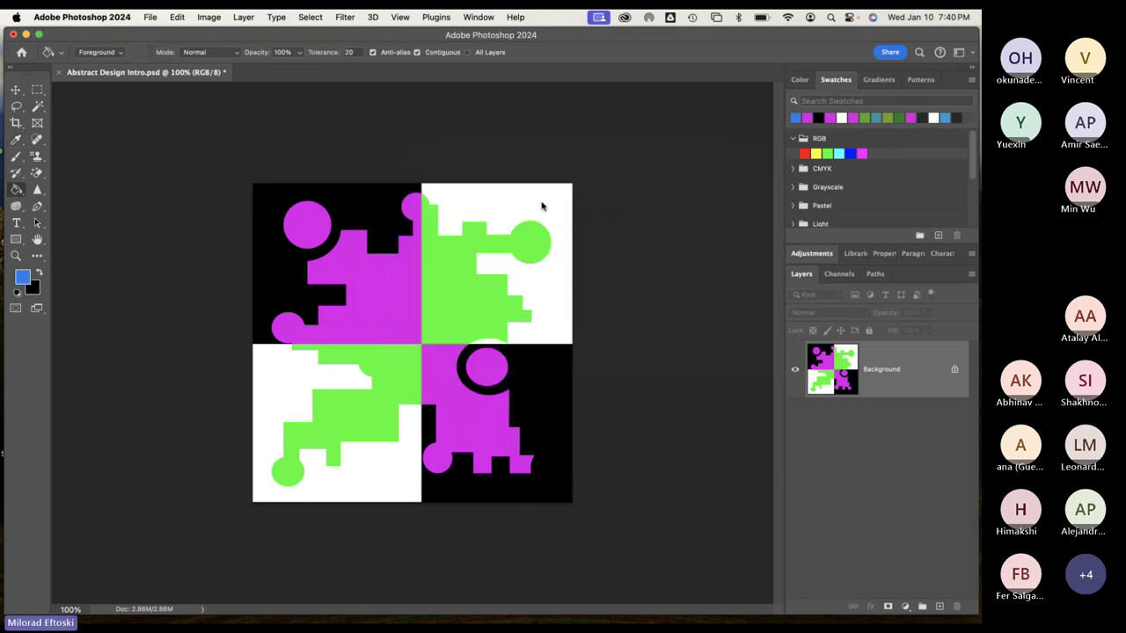
click(540, 206)
click(274, 382)
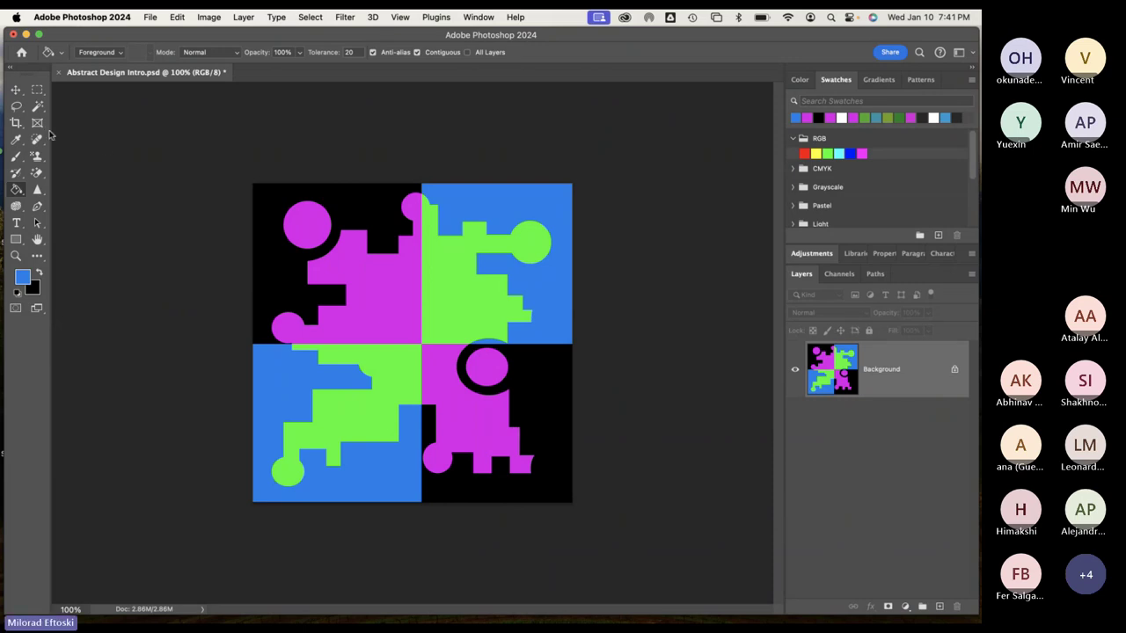
Marquee-select the top half of the image
click(38, 90)
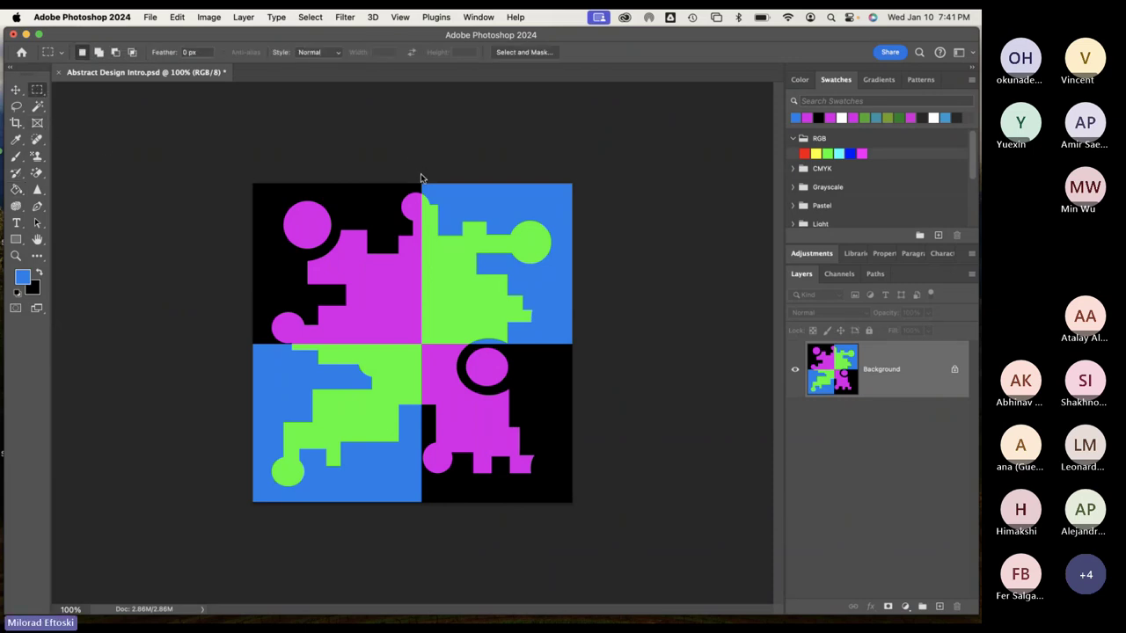
drag(417, 184, 616, 573)
drag(233, 166, 661, 344)
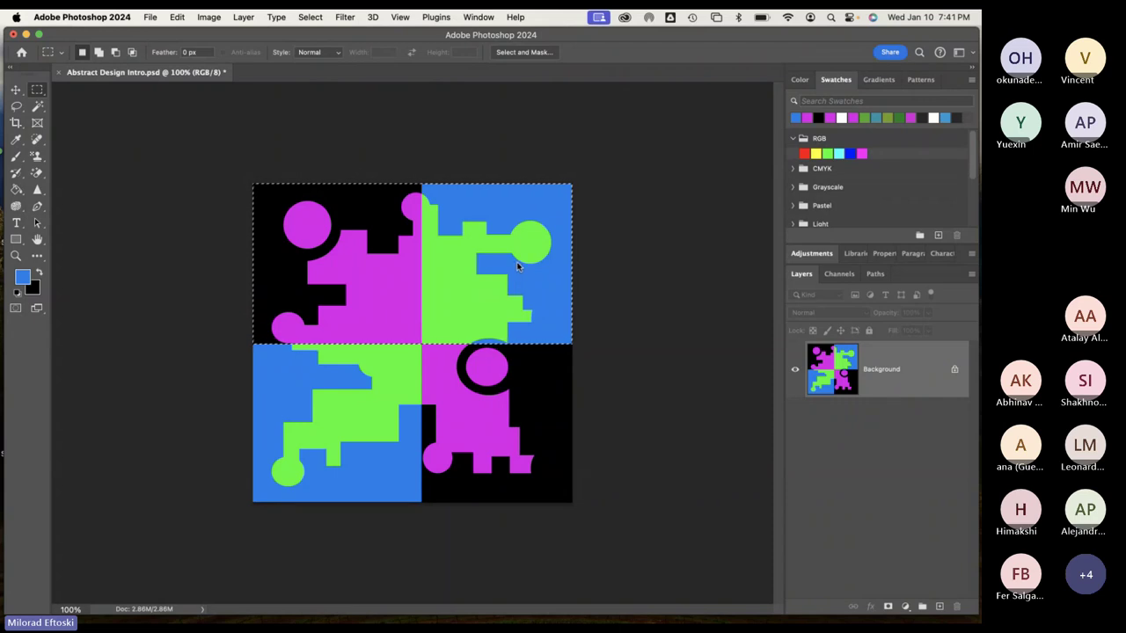
Shift the selection's hue by +43 in Hue/Saturation, then deselect
click(209, 16)
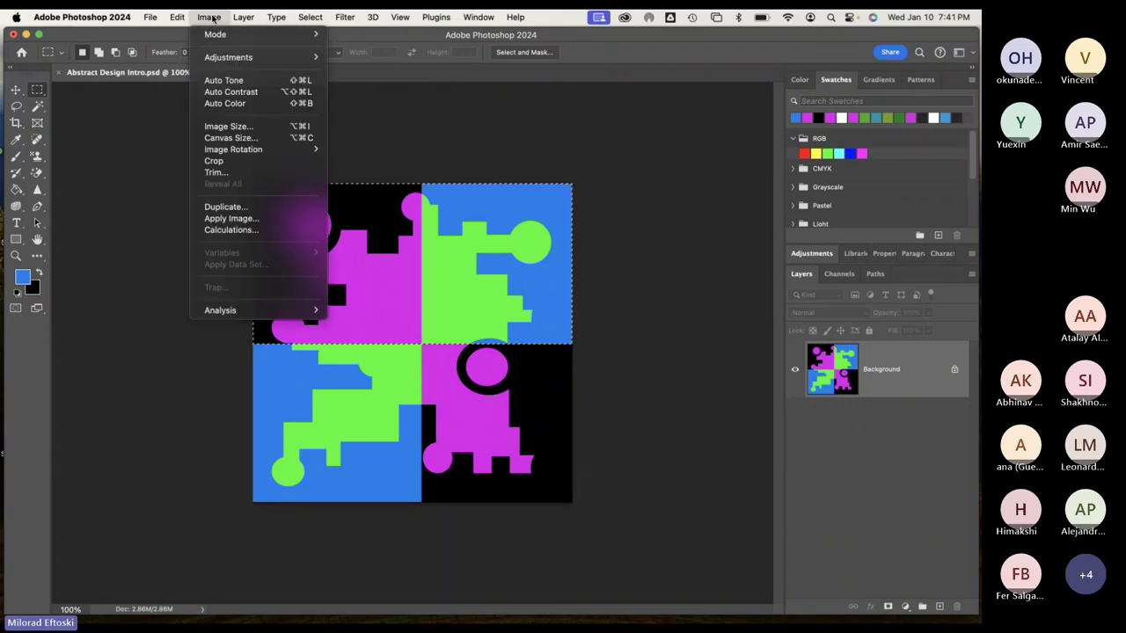
mouse_move(222, 61)
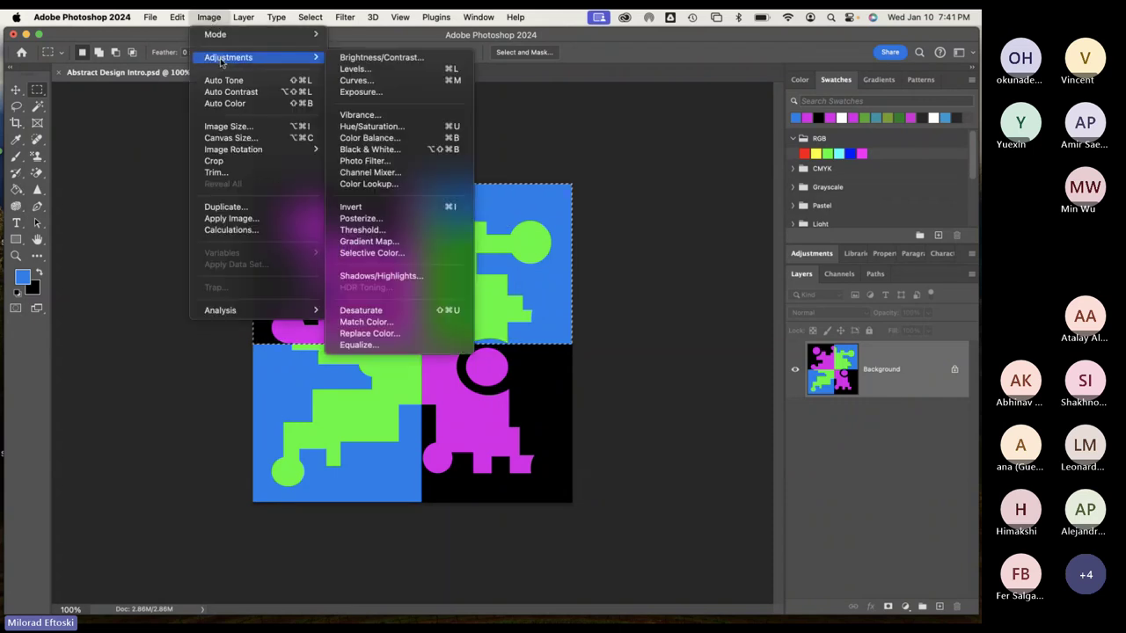
click(432, 129)
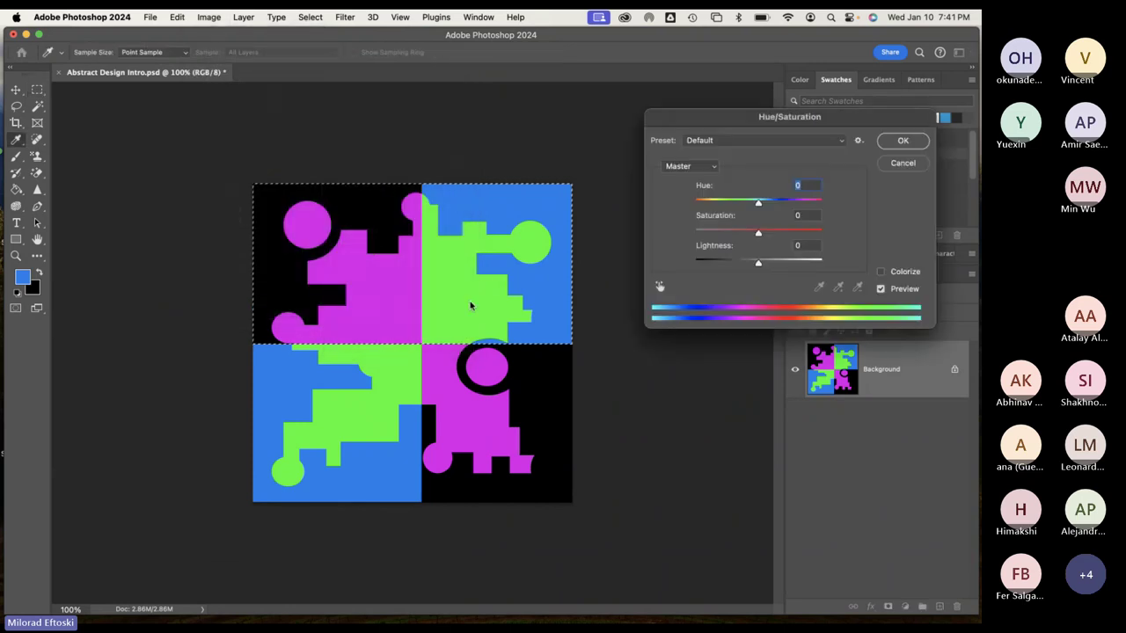
drag(679, 116, 662, 128)
drag(735, 216, 770, 209)
click(886, 152)
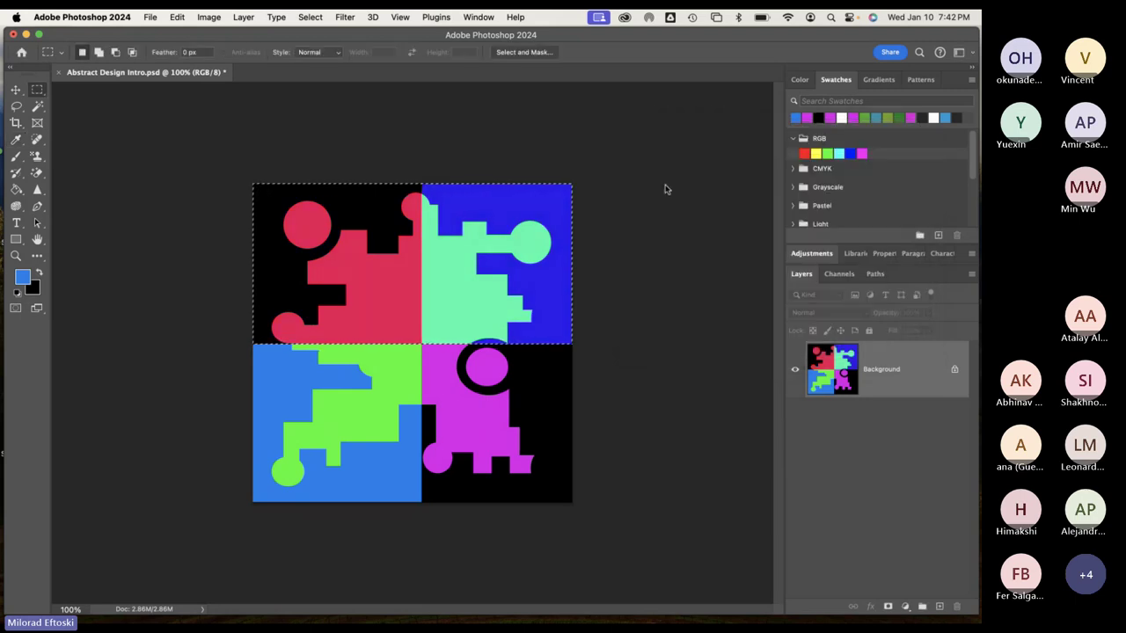
click(666, 185)
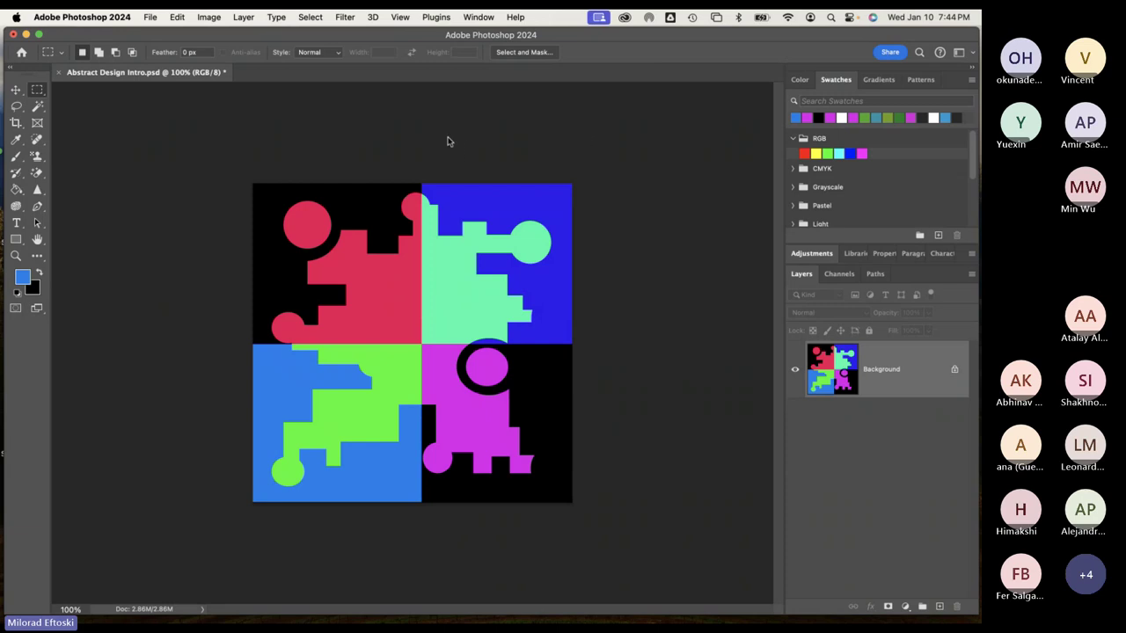
Look through the Filter menu and close it without applying any filter
click(345, 15)
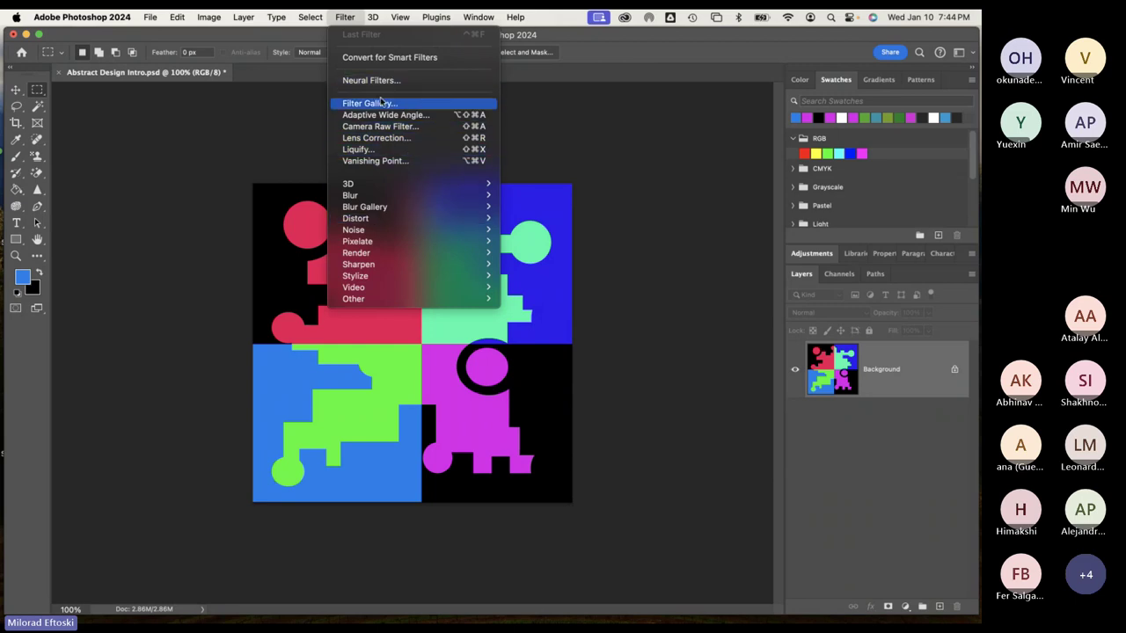
mouse_move(388, 191)
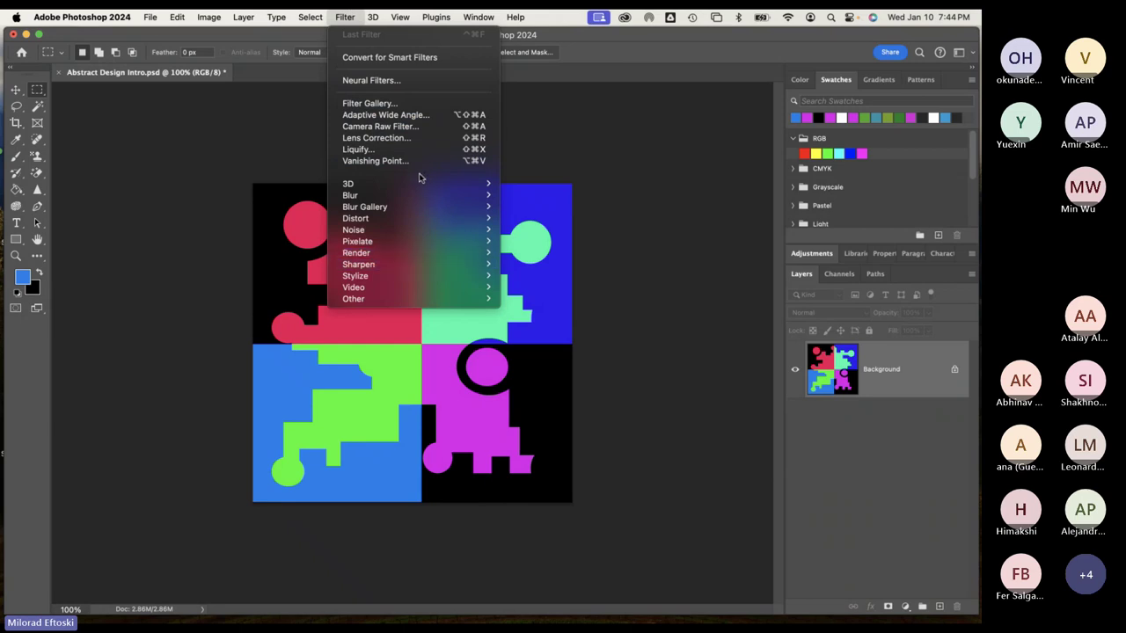
click(355, 20)
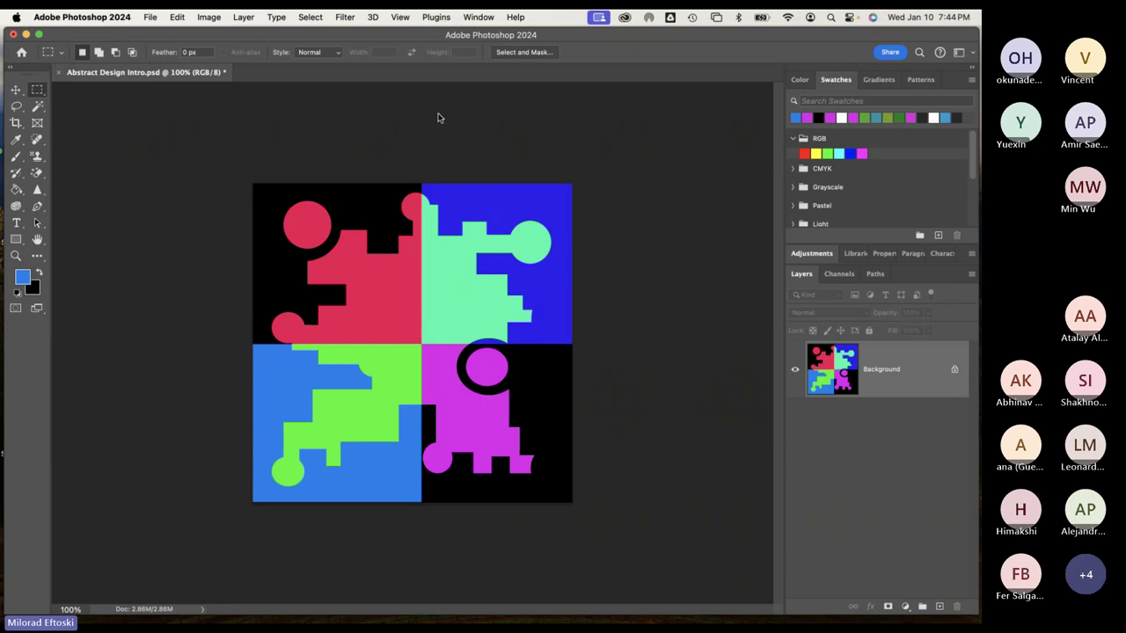
Collapse the Swatches panel and switch to the Elliptical Marquee Tool
double_click(833, 81)
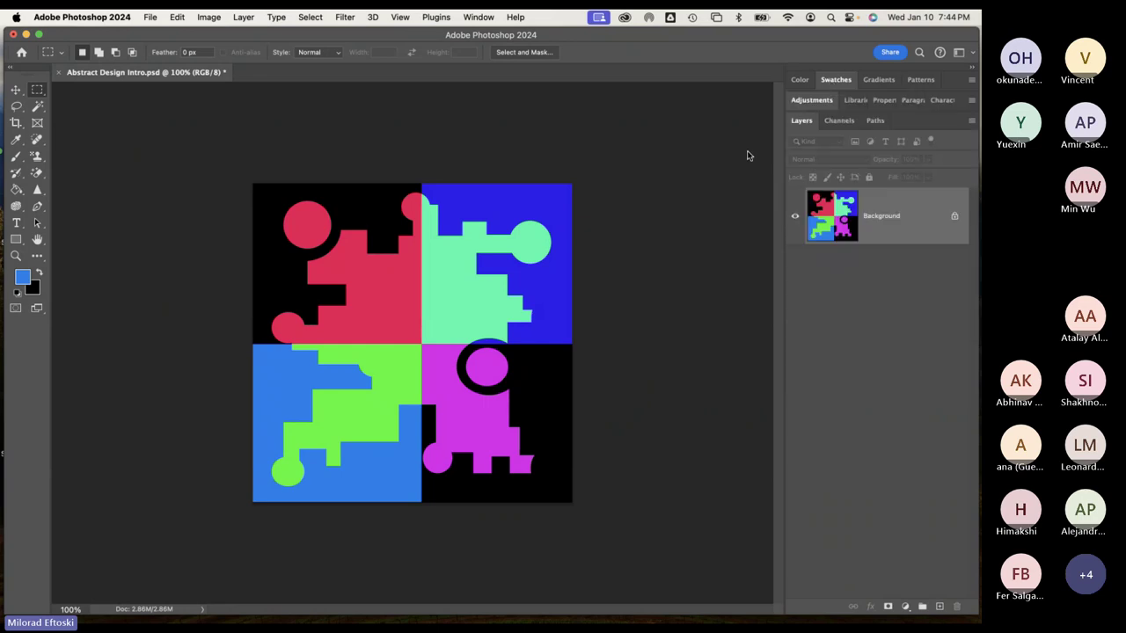
right_click(38, 91)
click(104, 102)
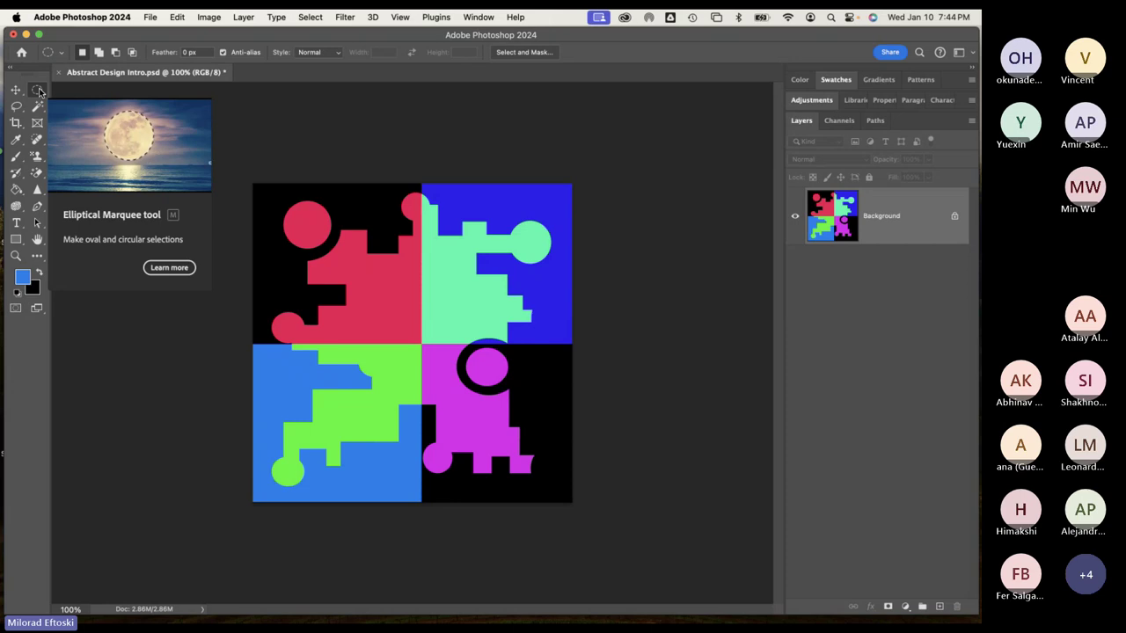
Read the Elliptical Marquee help article in the Discover panel, then close it
click(169, 266)
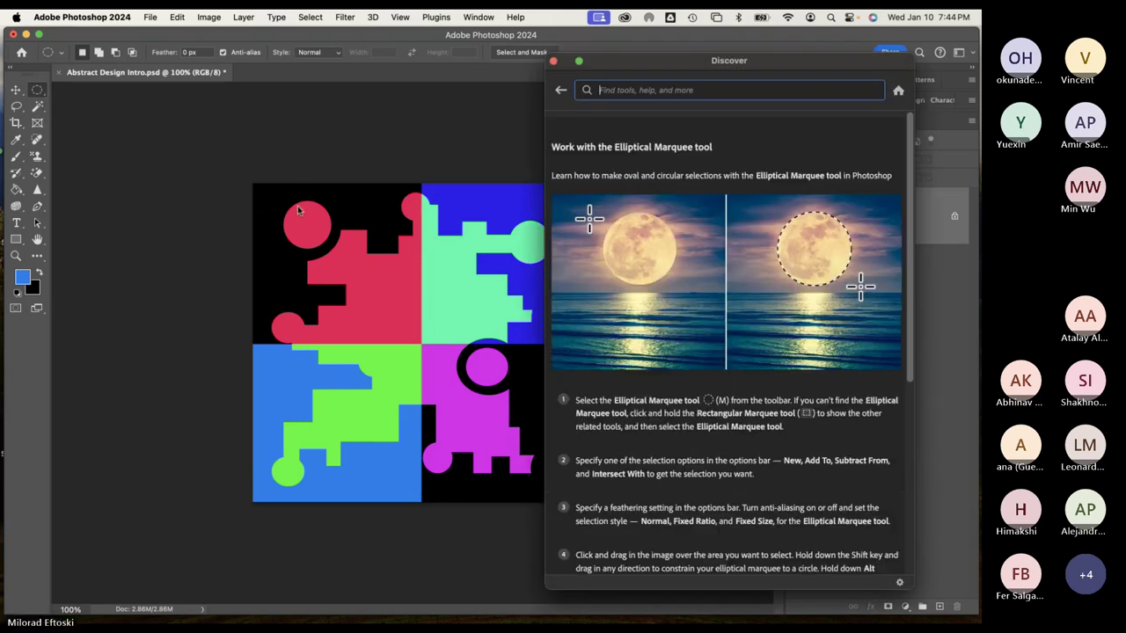
scroll(670, 295, down, 5)
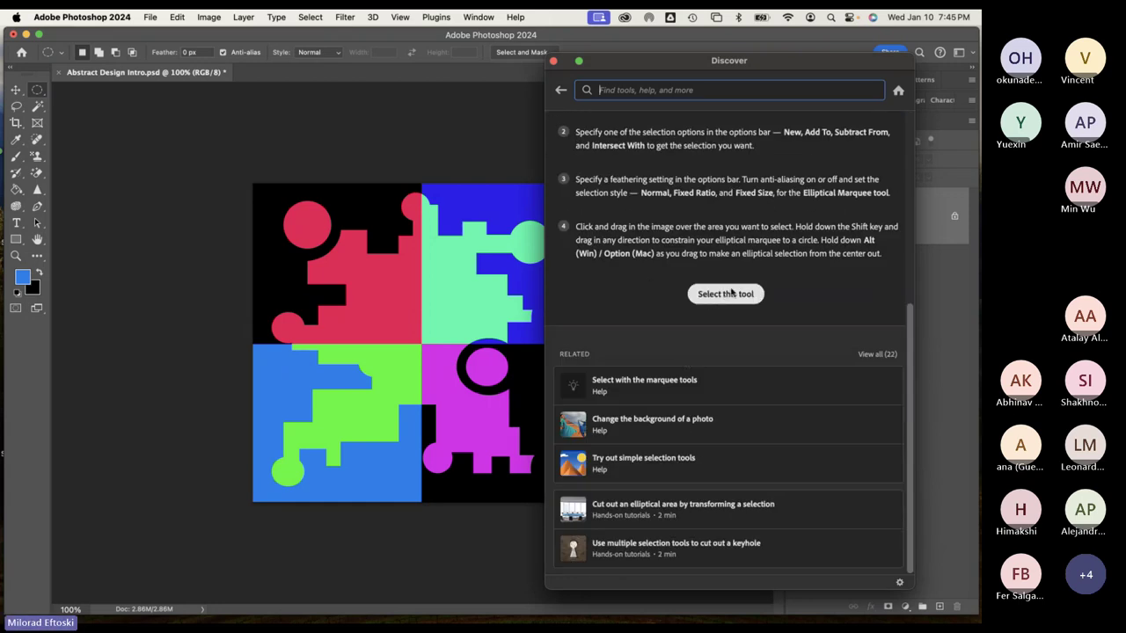
click(701, 300)
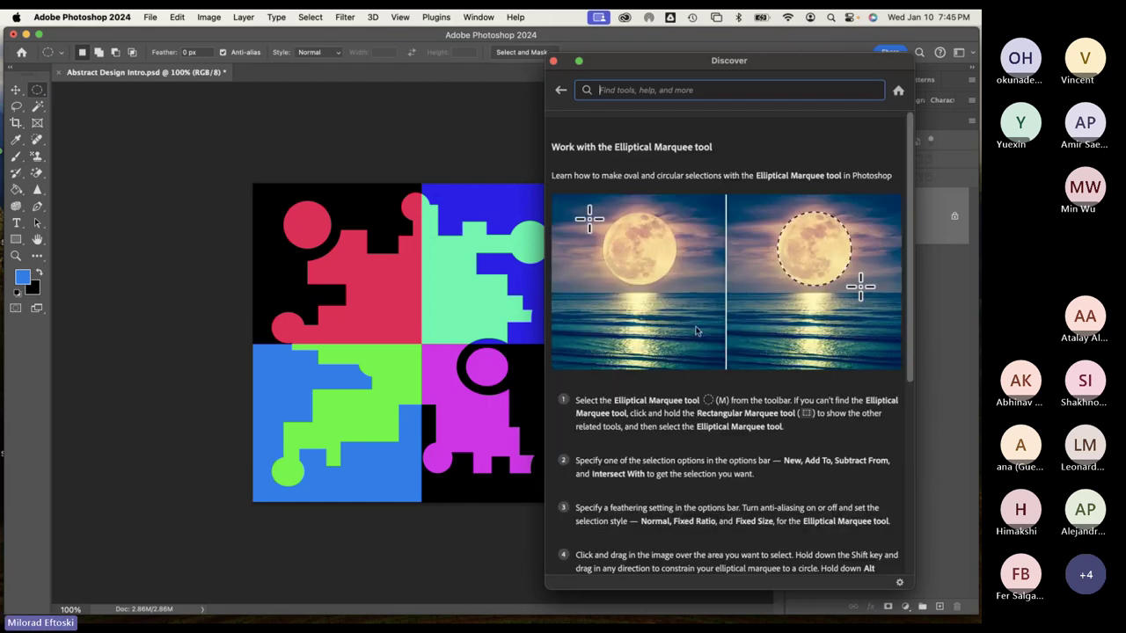
click(554, 61)
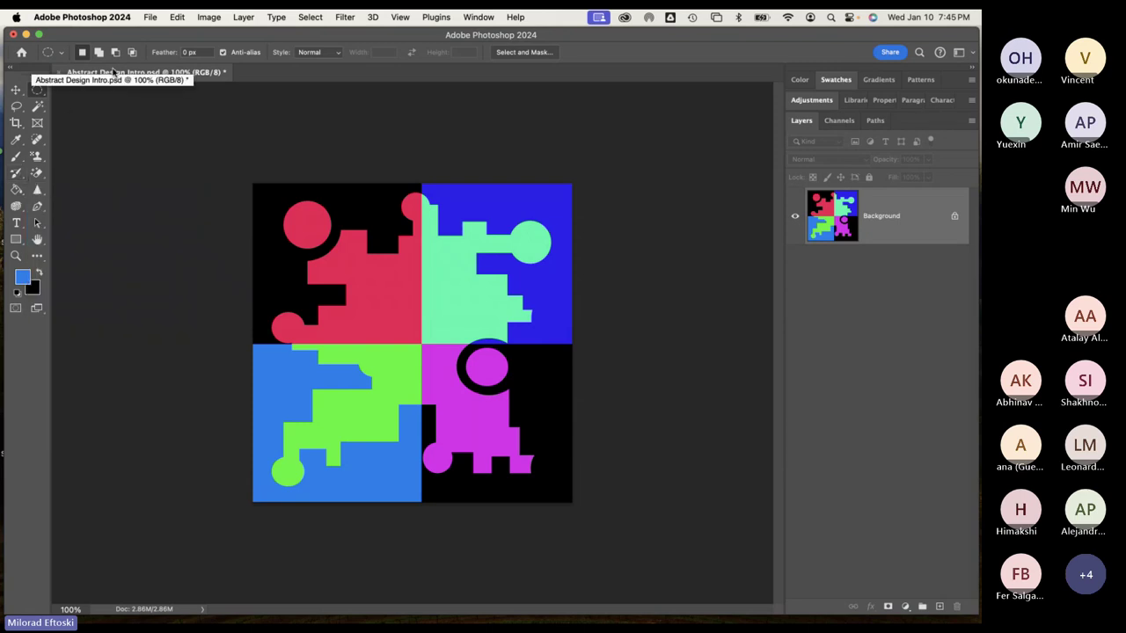
Confirm the Elliptical Marquee shape and drag a roughly 762 px circle across the design's centre
click(37, 90)
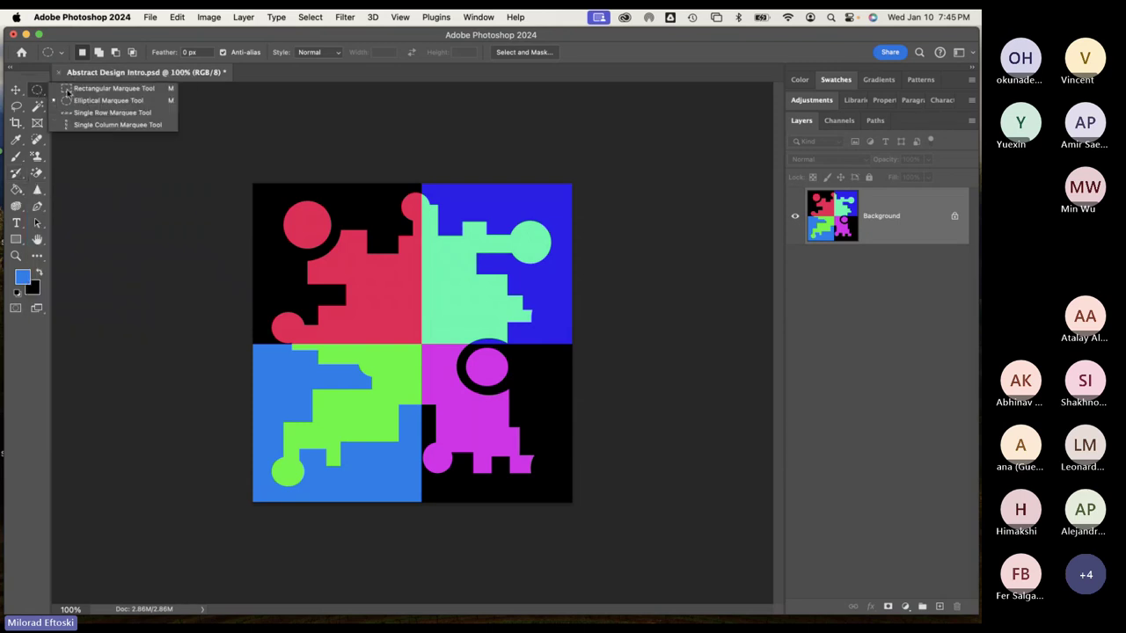
click(81, 100)
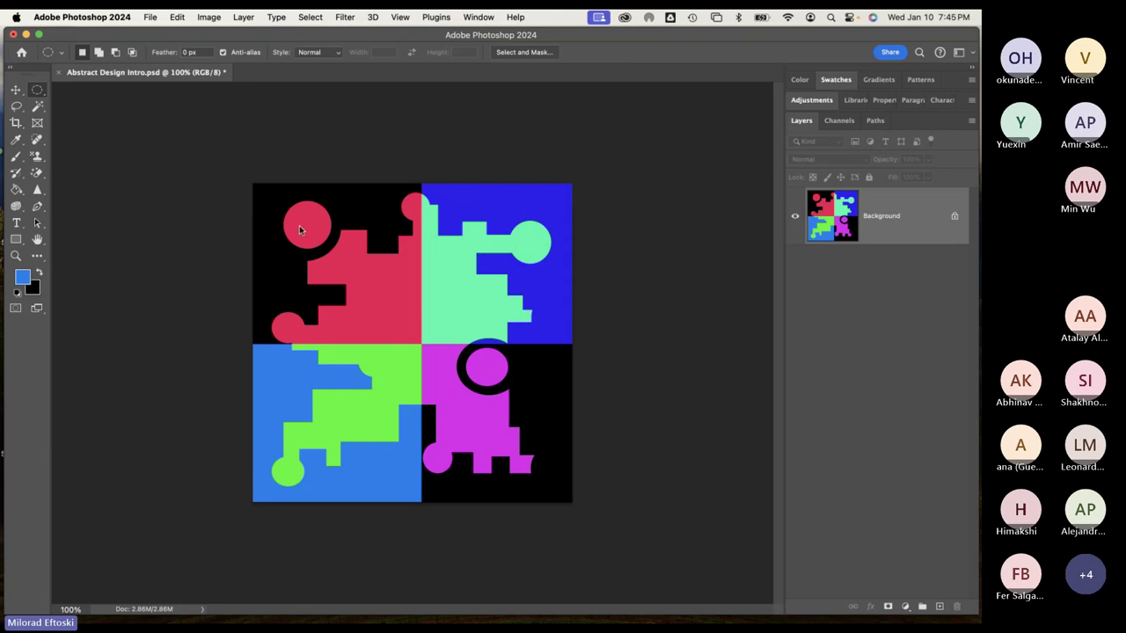
drag(296, 223, 541, 495)
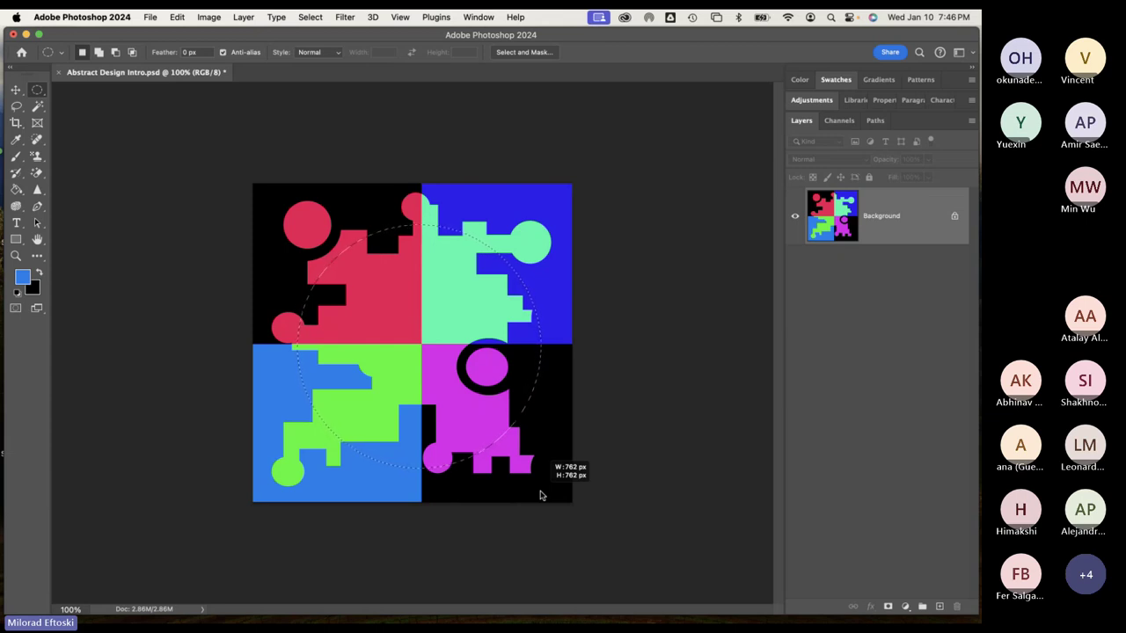
Release the circular marquee and nudge it slightly to sit centred on the artwork
drag(541, 495, 540, 495)
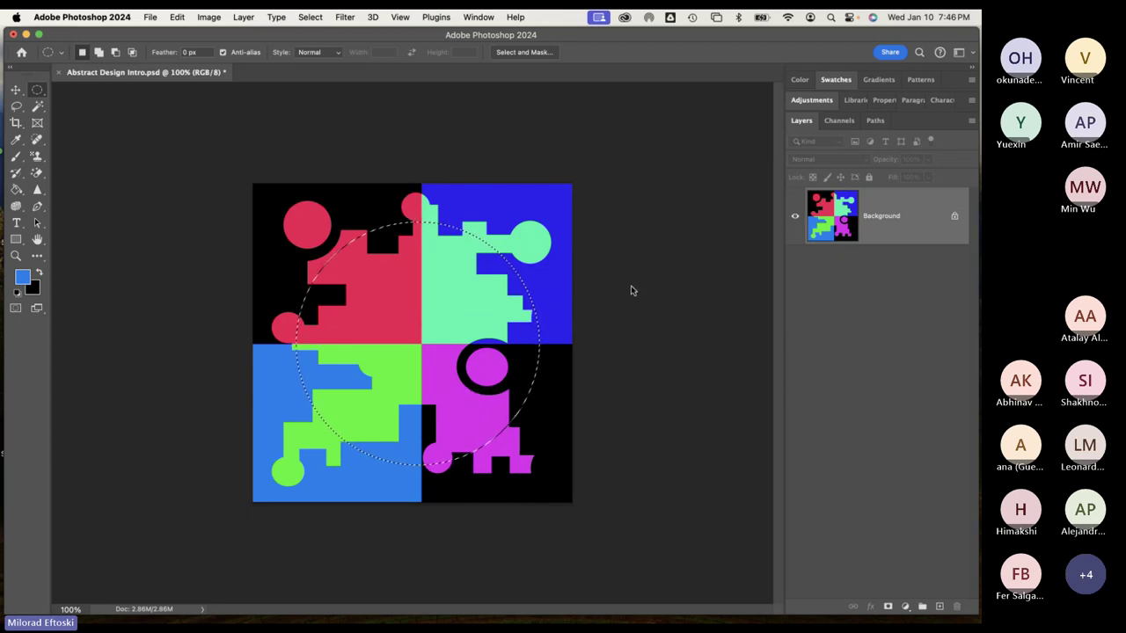
drag(442, 358, 442, 358)
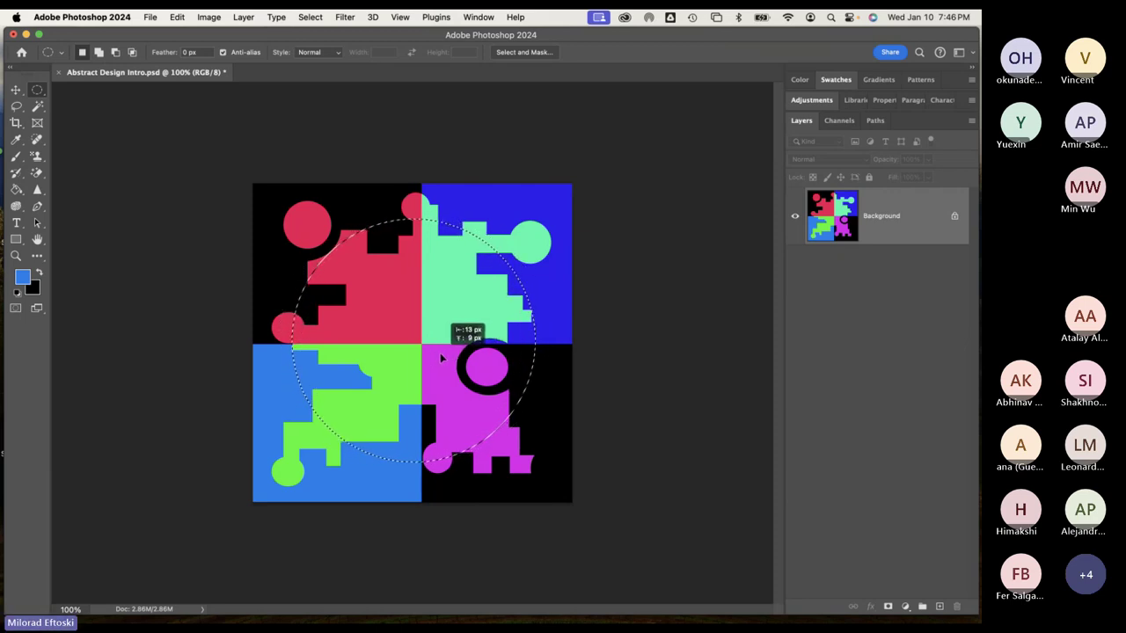
drag(442, 357, 444, 356)
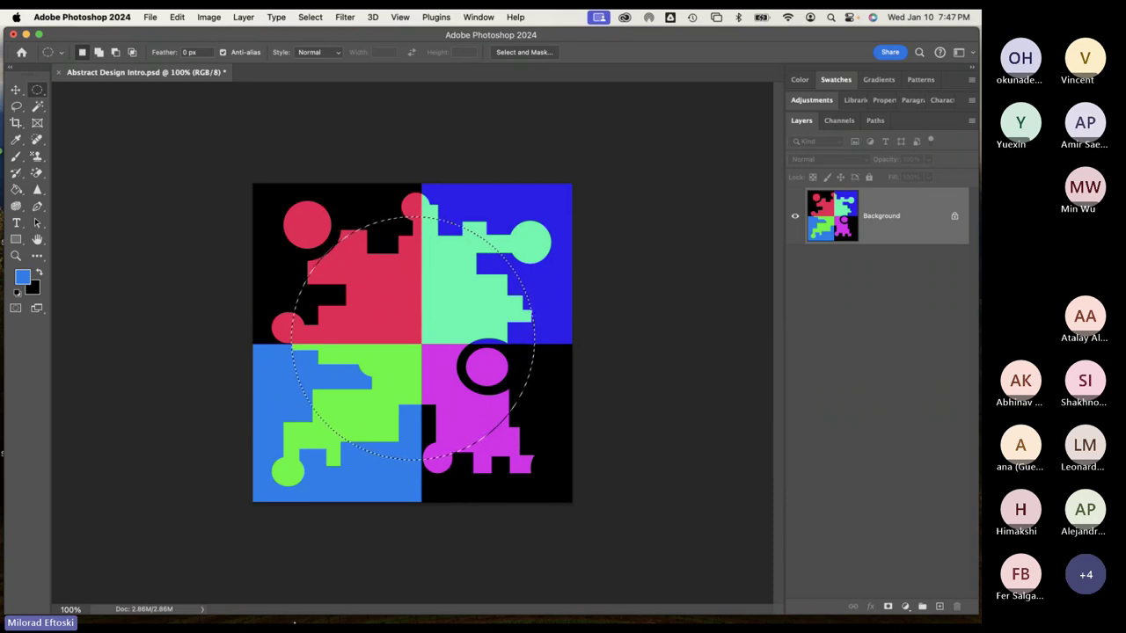
mouse_move(284, 616)
click(900, 612)
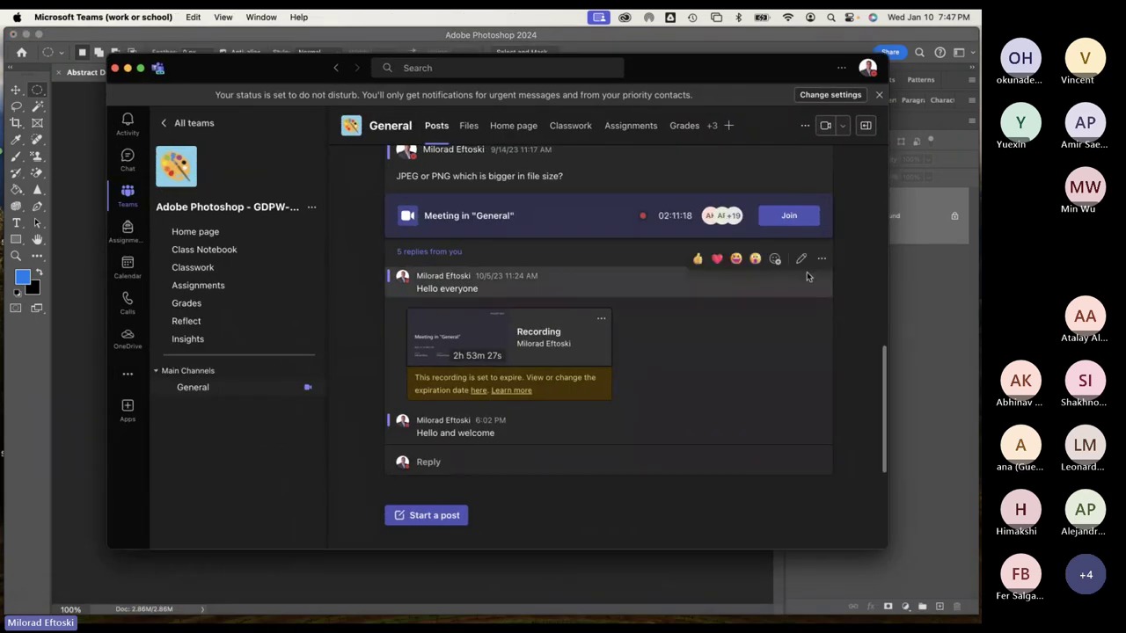
click(261, 17)
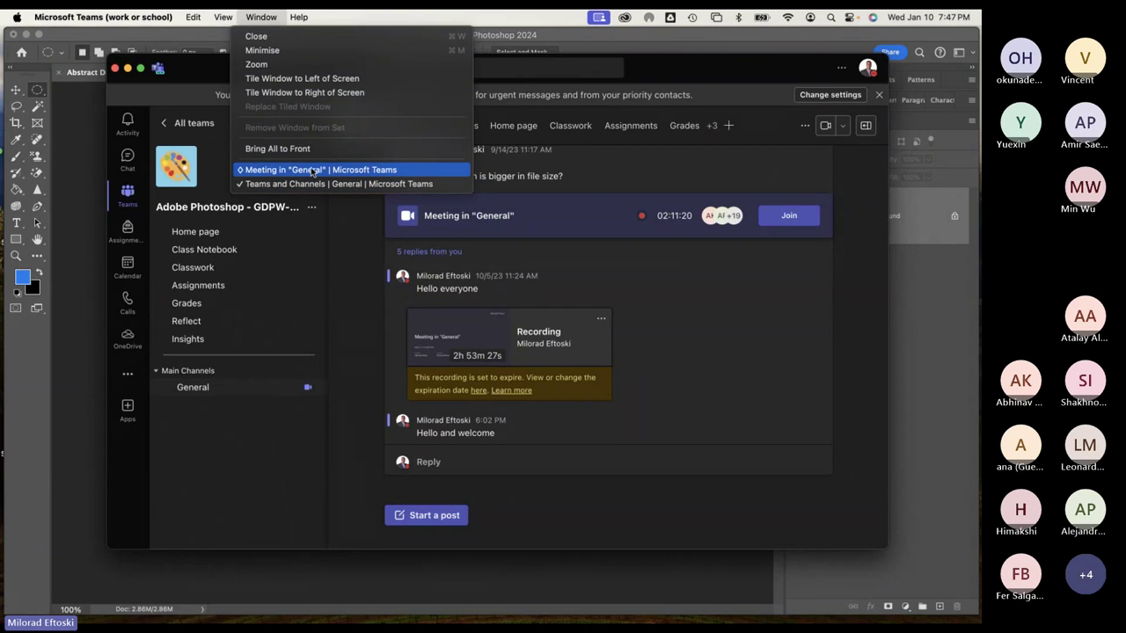
click(299, 167)
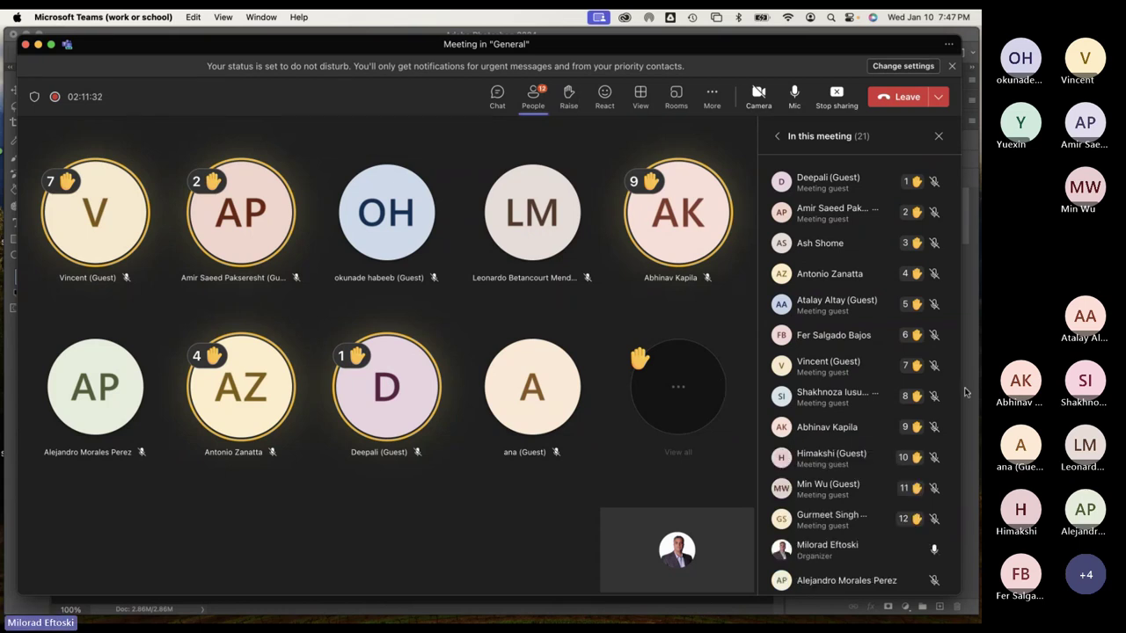
scroll(866, 424, down, 5)
scroll(866, 424, down, 2)
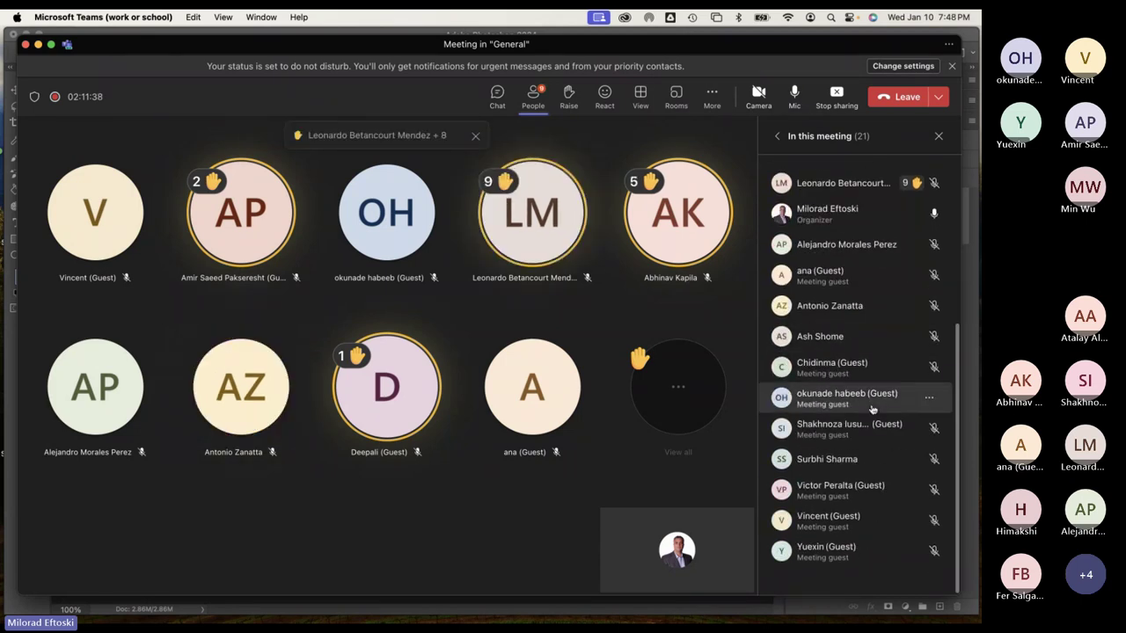
scroll(872, 409, up, 5)
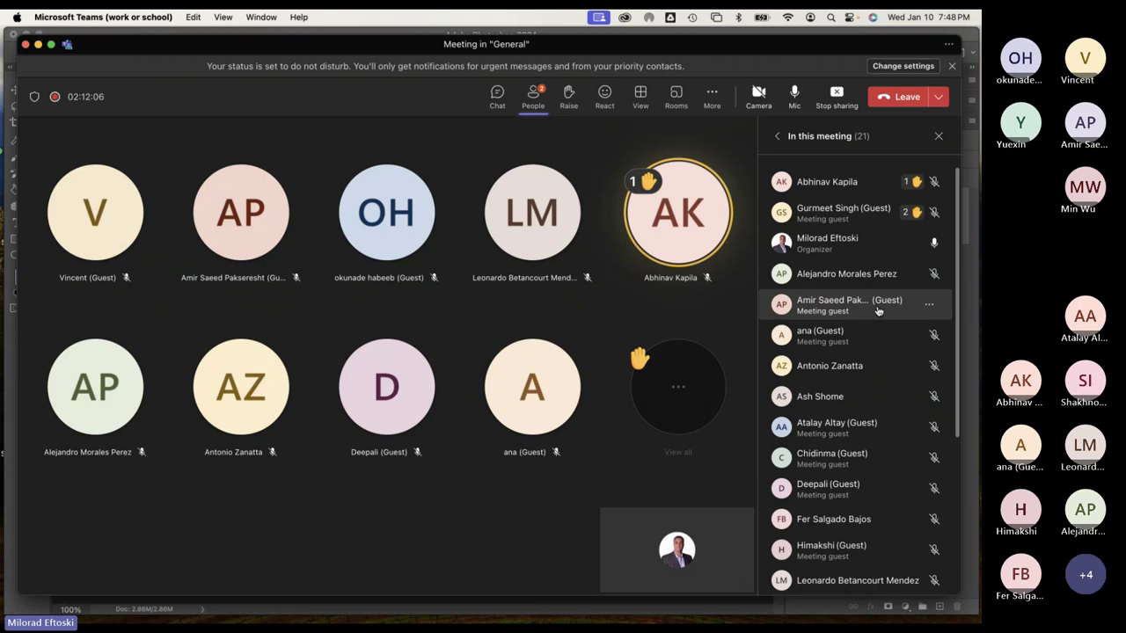
click(38, 44)
click(129, 70)
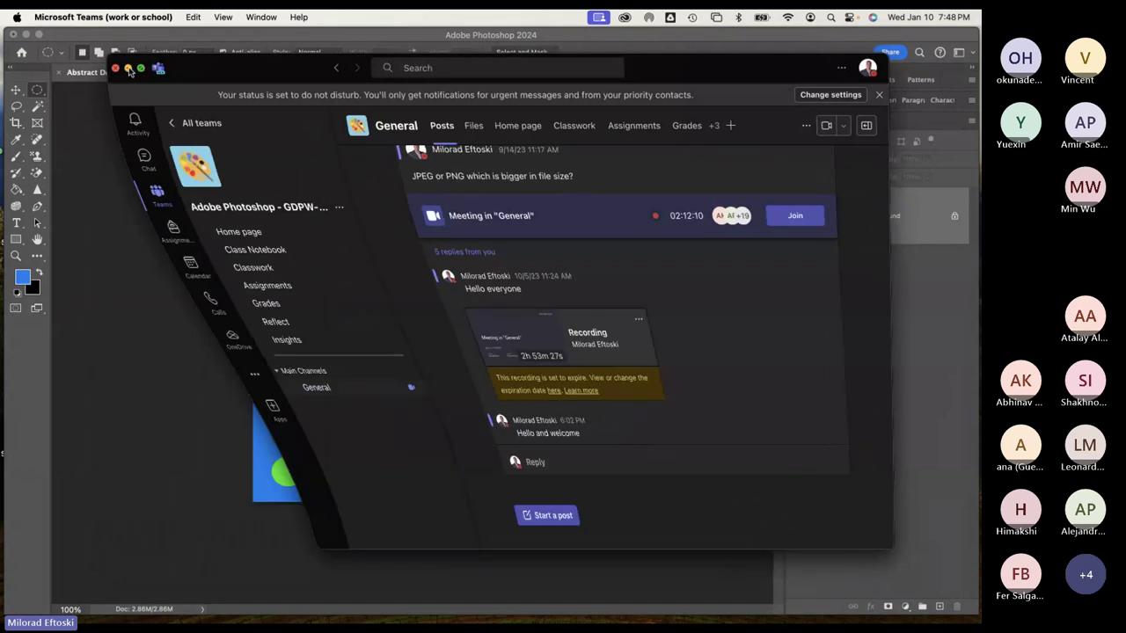
Return to Photoshop with the circular selection and bring up the Filter > Distort submenu
click(416, 274)
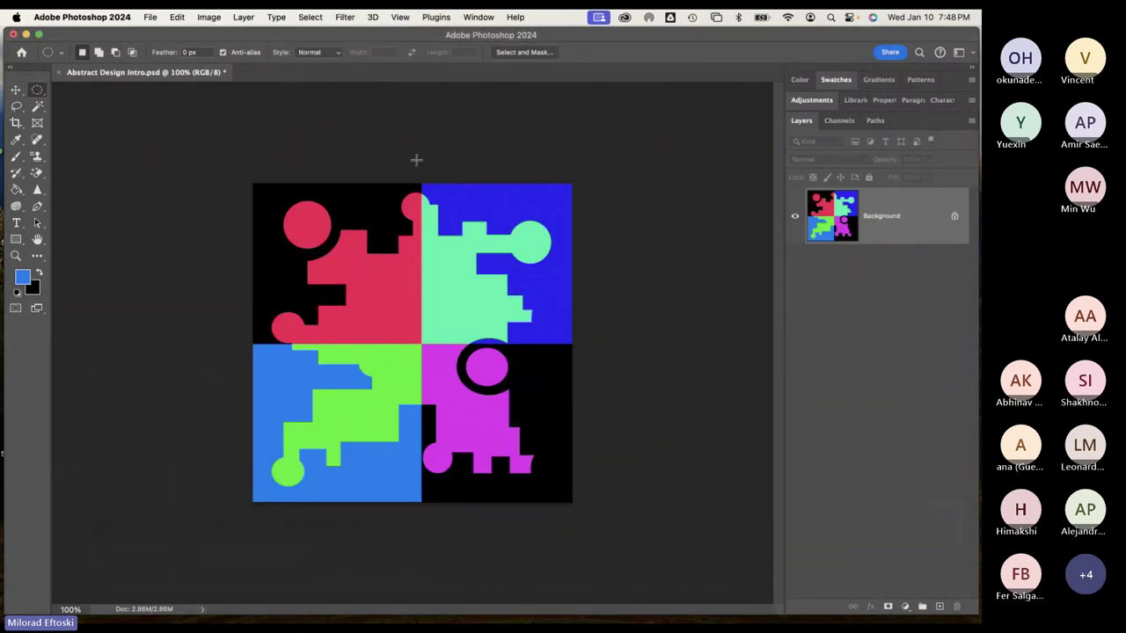
drag(292, 216, 533, 459)
click(345, 16)
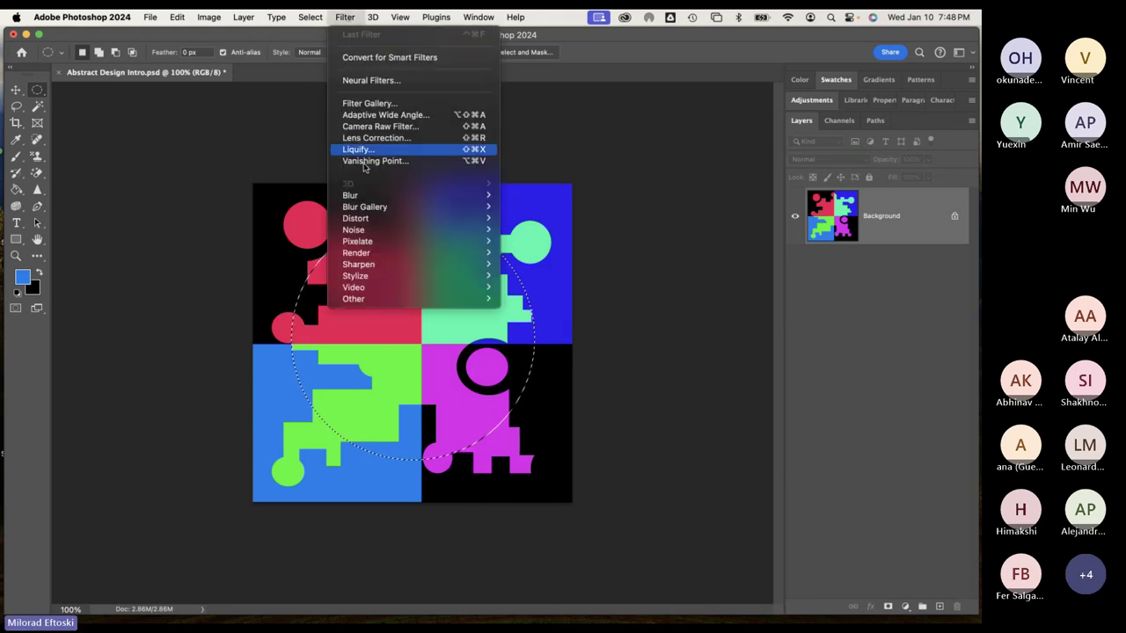
mouse_move(397, 220)
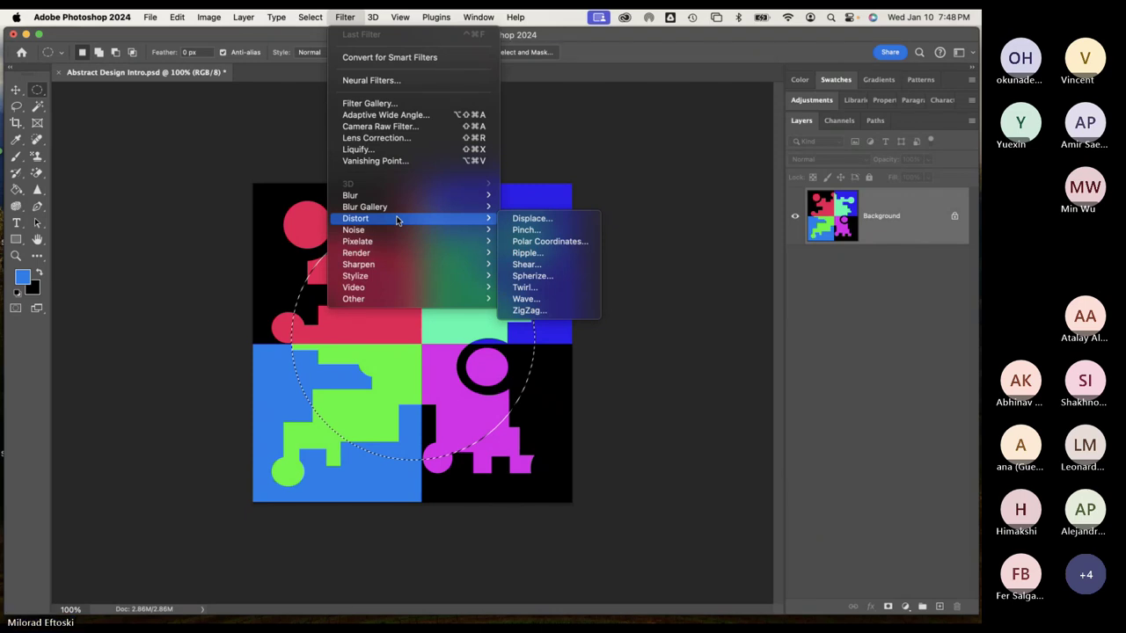
Apply Twirl at an 827° angle to the circle, checking the preview at 50% first
click(554, 287)
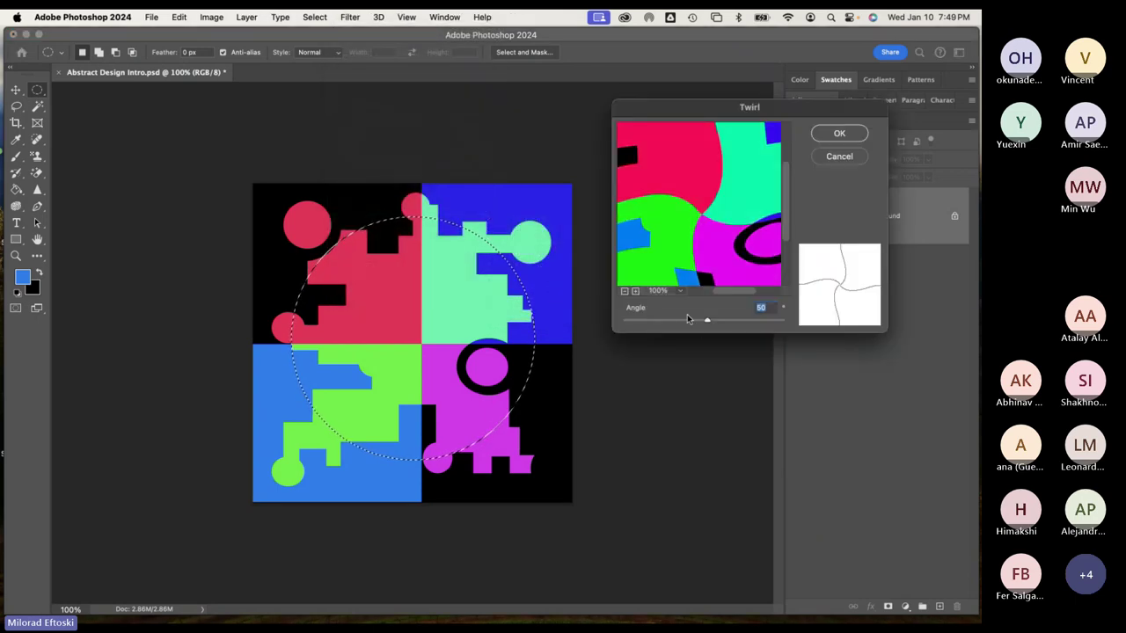
drag(706, 322, 768, 324)
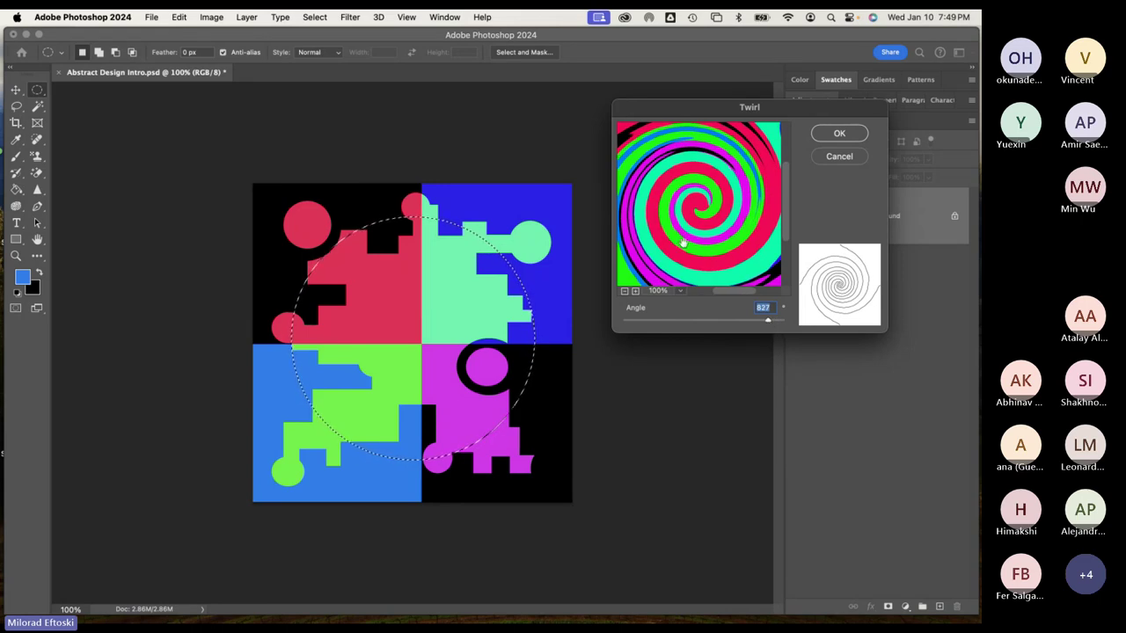
mouse_move(697, 210)
mouse_down()
mouse_move(713, 229)
mouse_move(701, 211)
mouse_up()
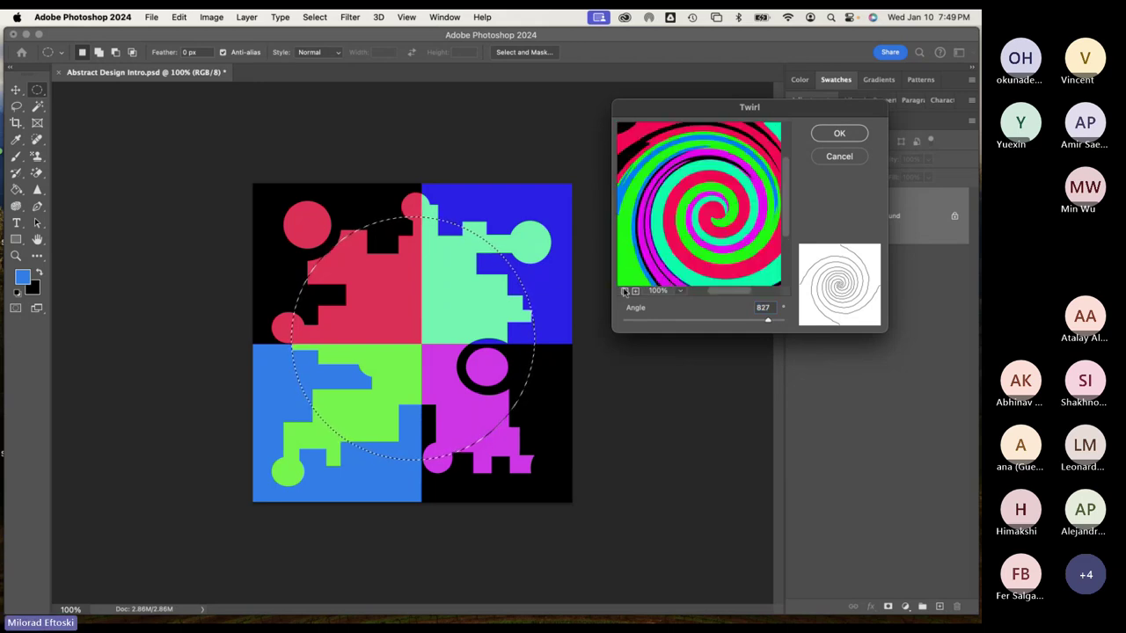
click(625, 291)
click(624, 291)
click(624, 290)
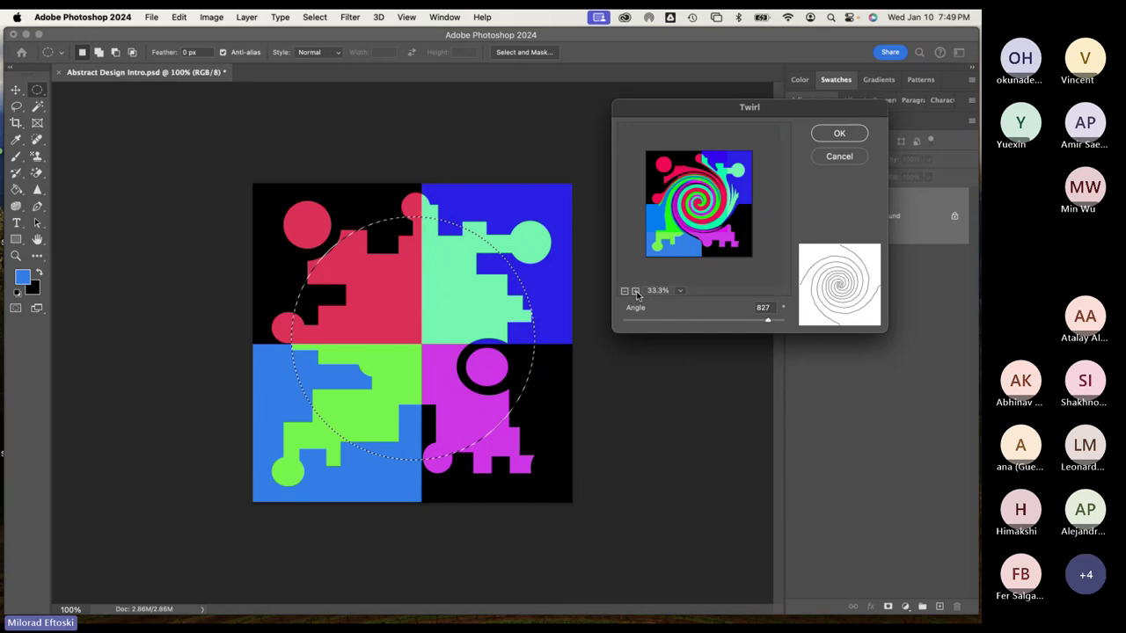
click(635, 290)
click(706, 223)
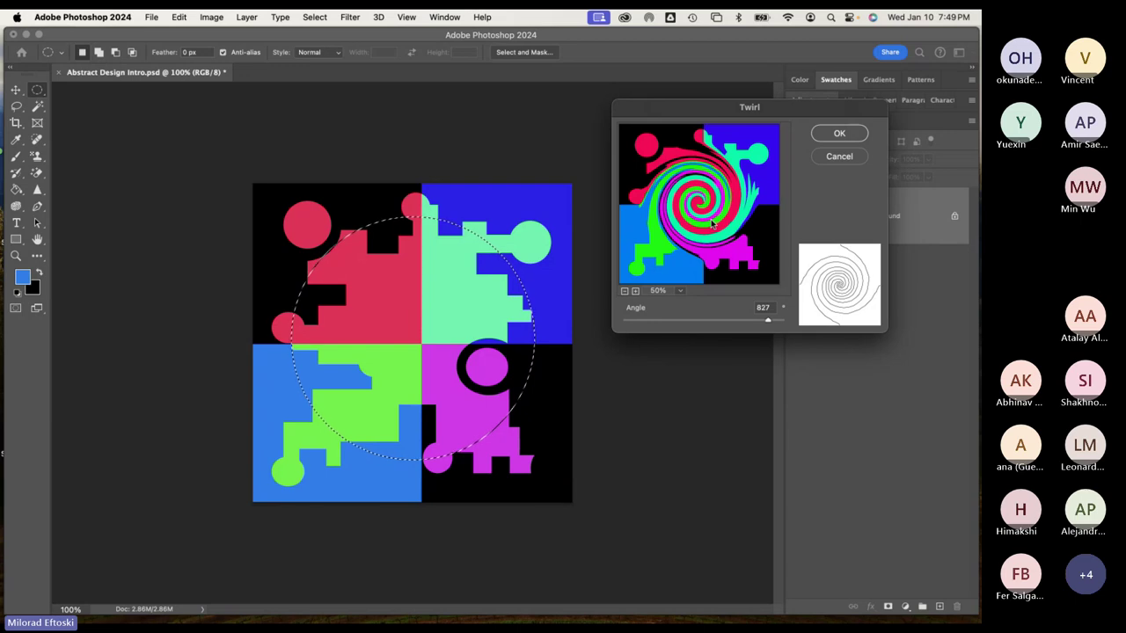
click(830, 135)
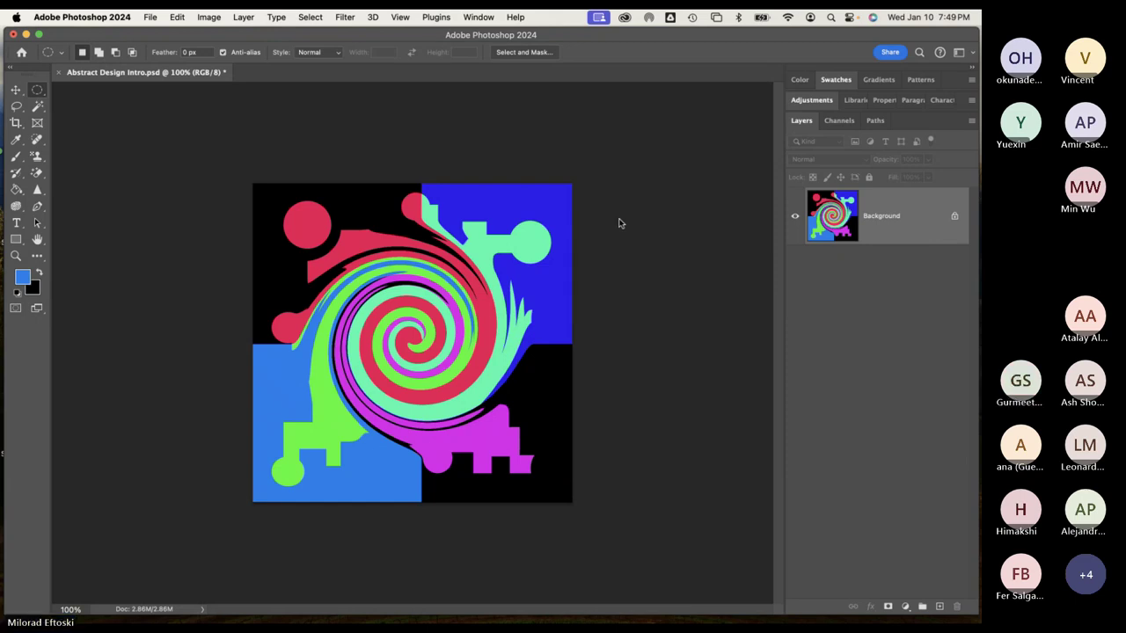
Reselect the circle with Cmd+Shift+D and apply Filter > Distort > Twirl once more
key(super+shift+d)
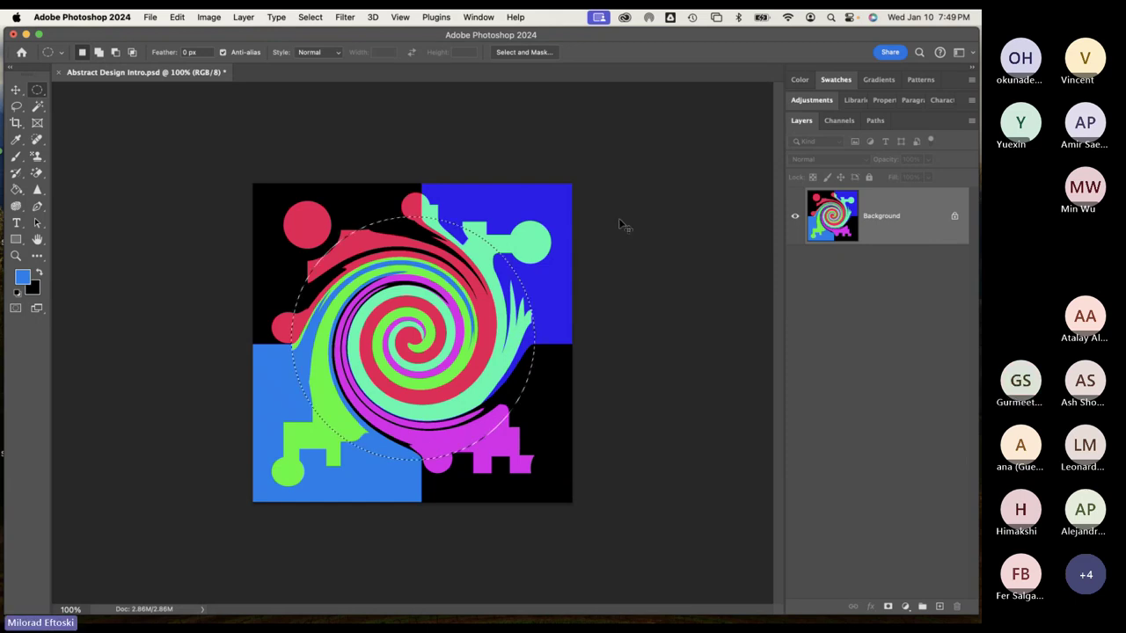
click(349, 18)
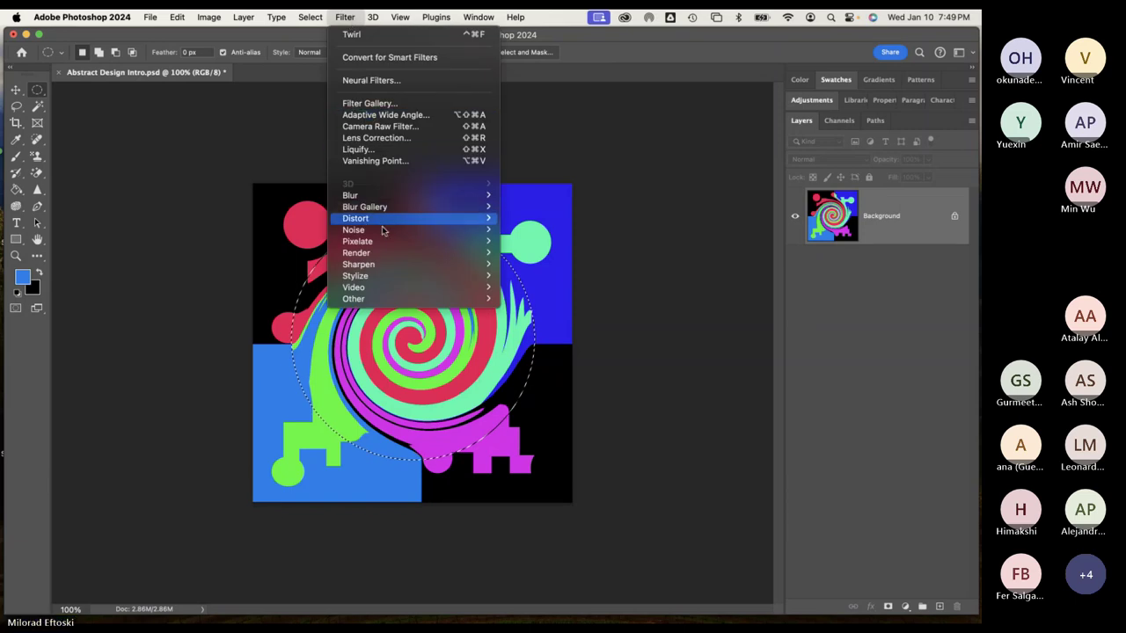
mouse_move(388, 223)
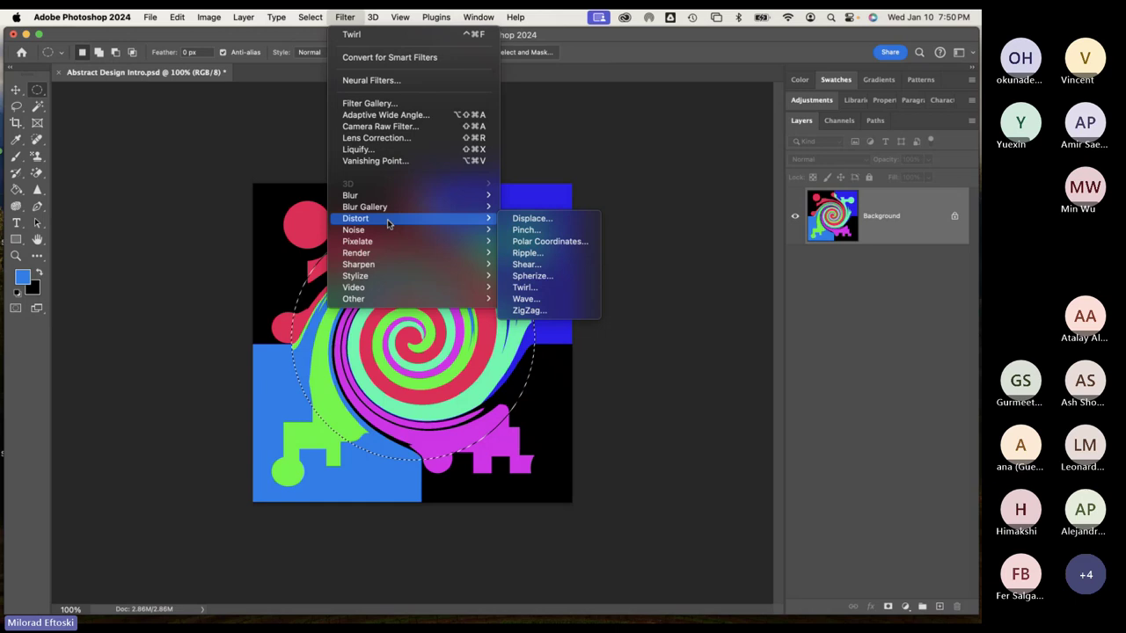
click(563, 287)
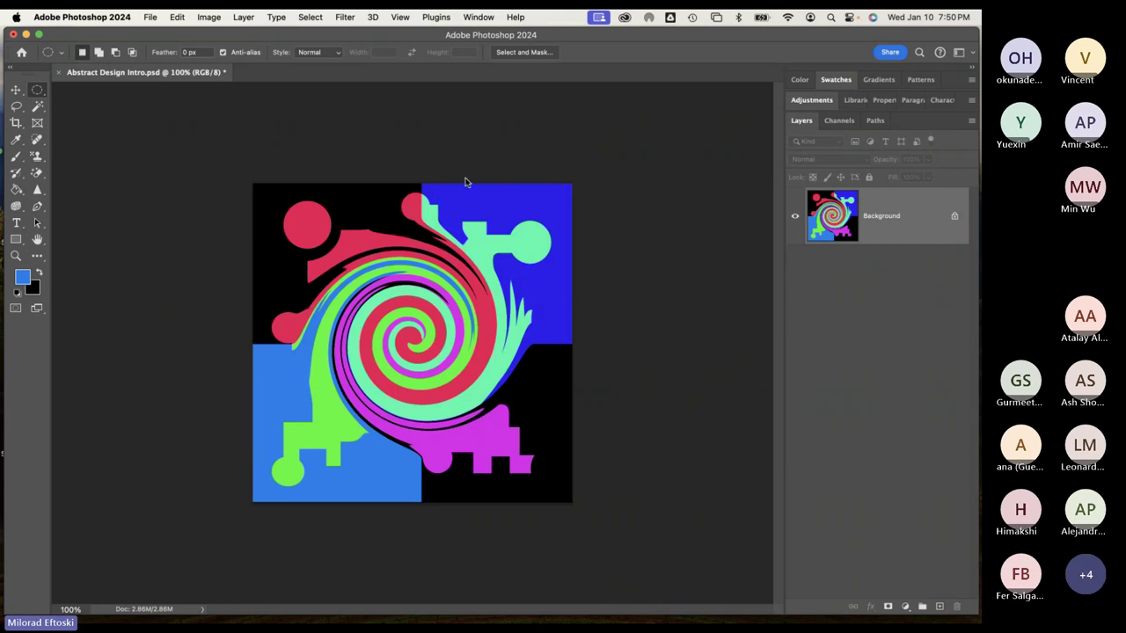
Undo to bring back the circular selection and show the Filter > Distort submenu
key(super+z)
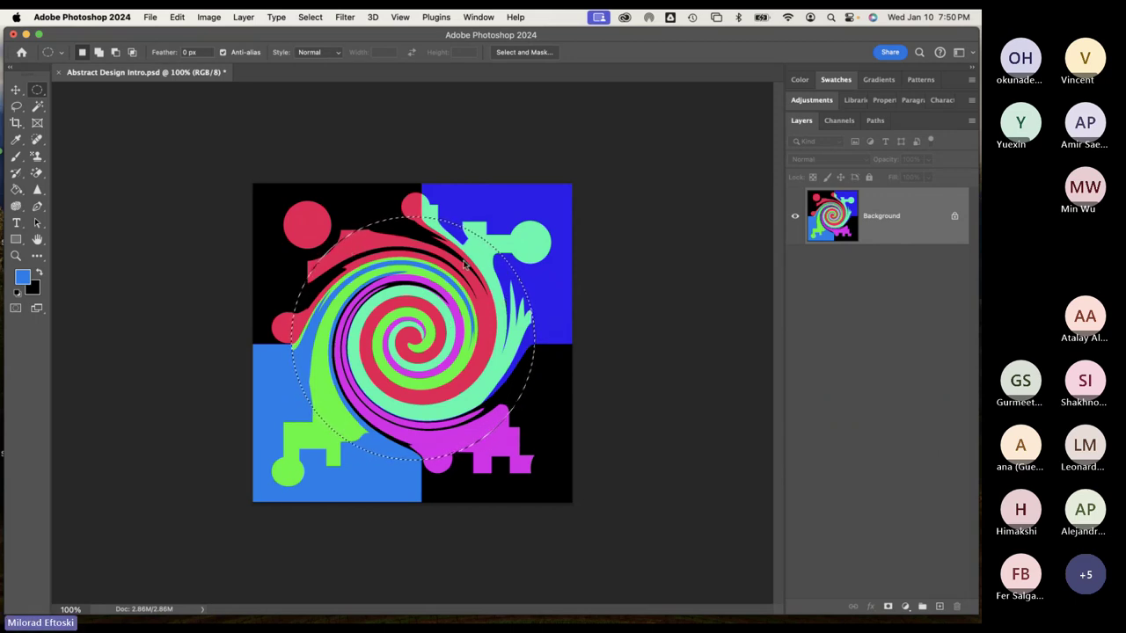
click(343, 16)
mouse_move(416, 226)
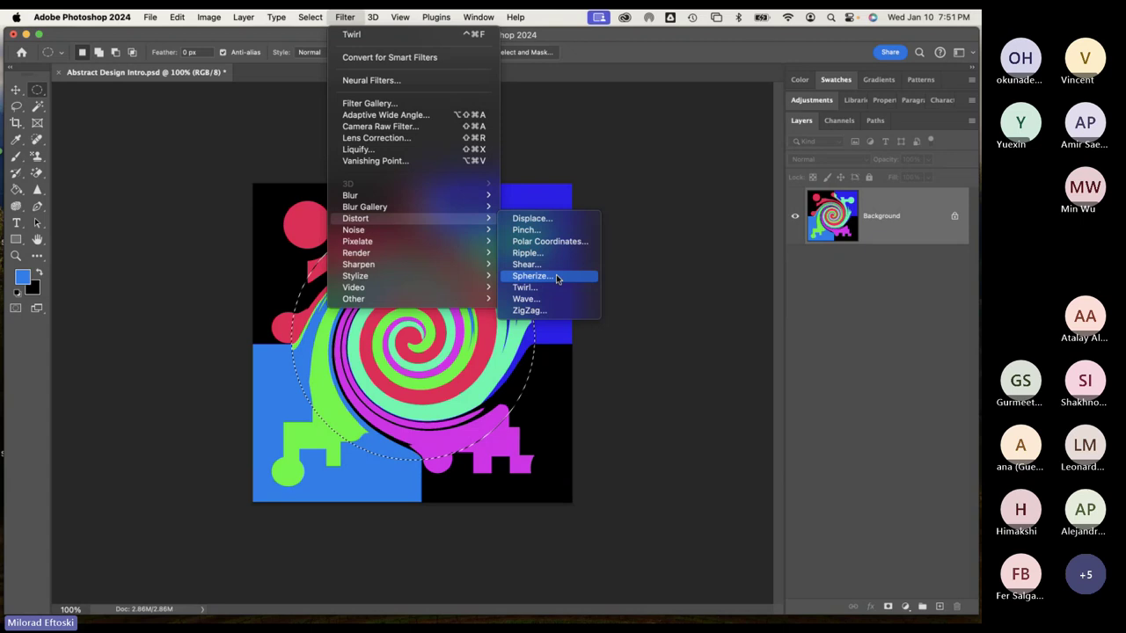
Apply Spherize with a slight negative amount to pinch the swirl, previewing at 50%
click(531, 277)
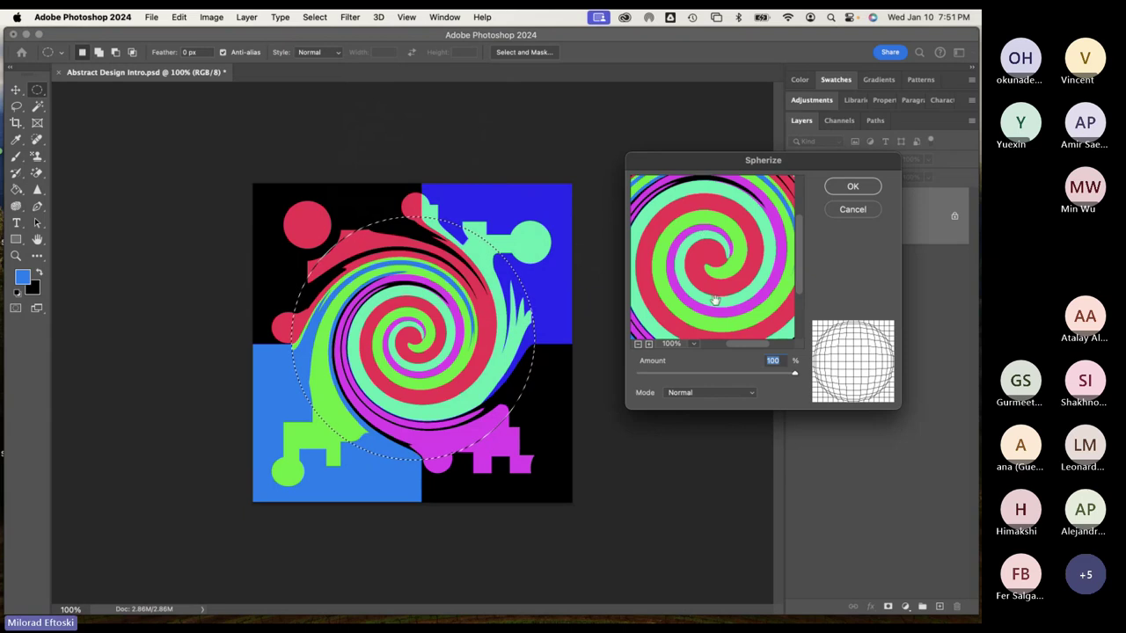
click(639, 344)
click(640, 344)
click(639, 344)
click(640, 344)
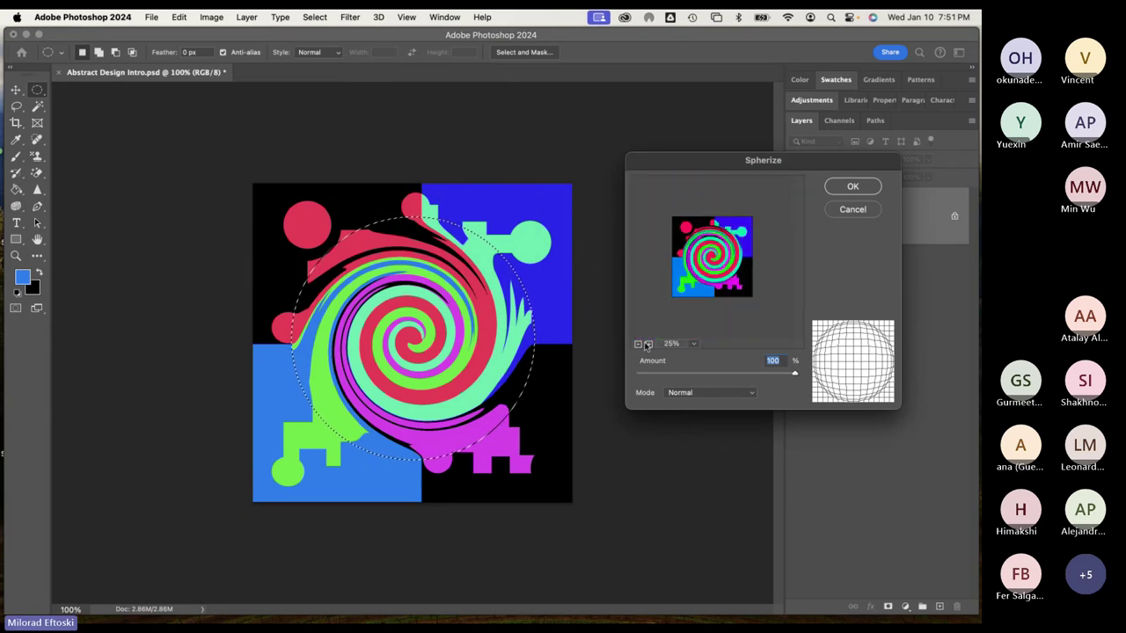
click(648, 344)
click(648, 344)
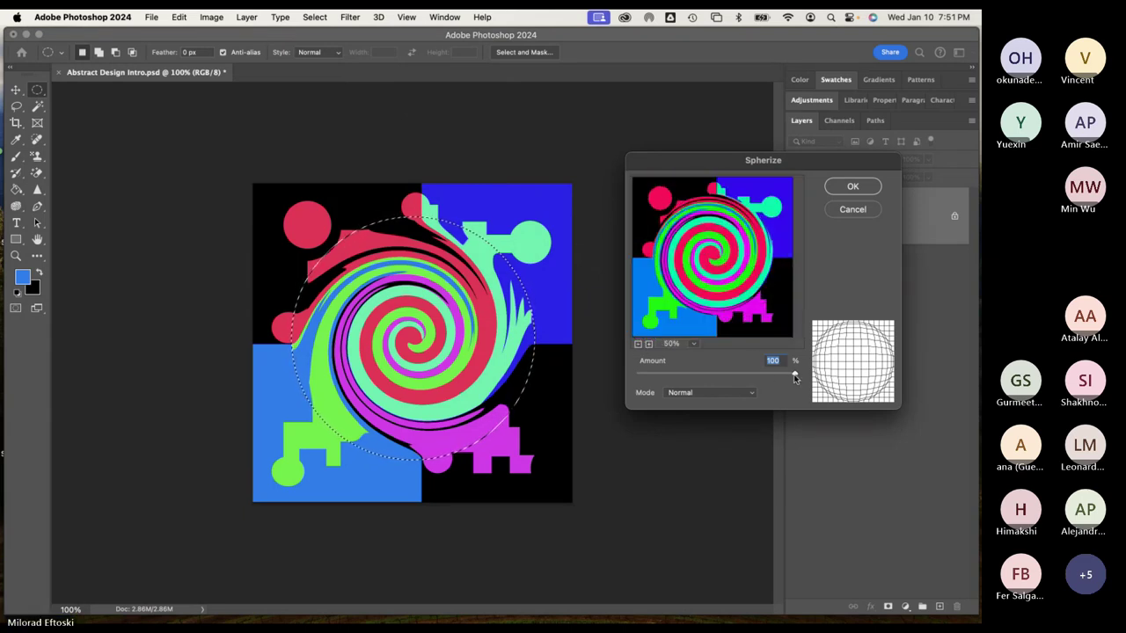
drag(794, 374, 743, 376)
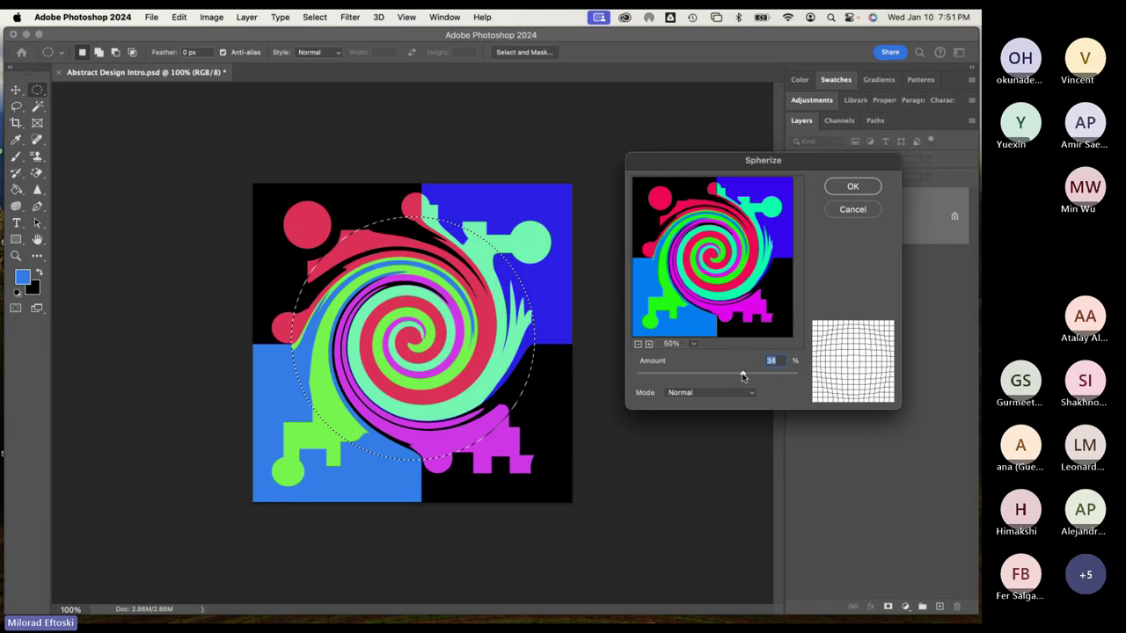
click(853, 186)
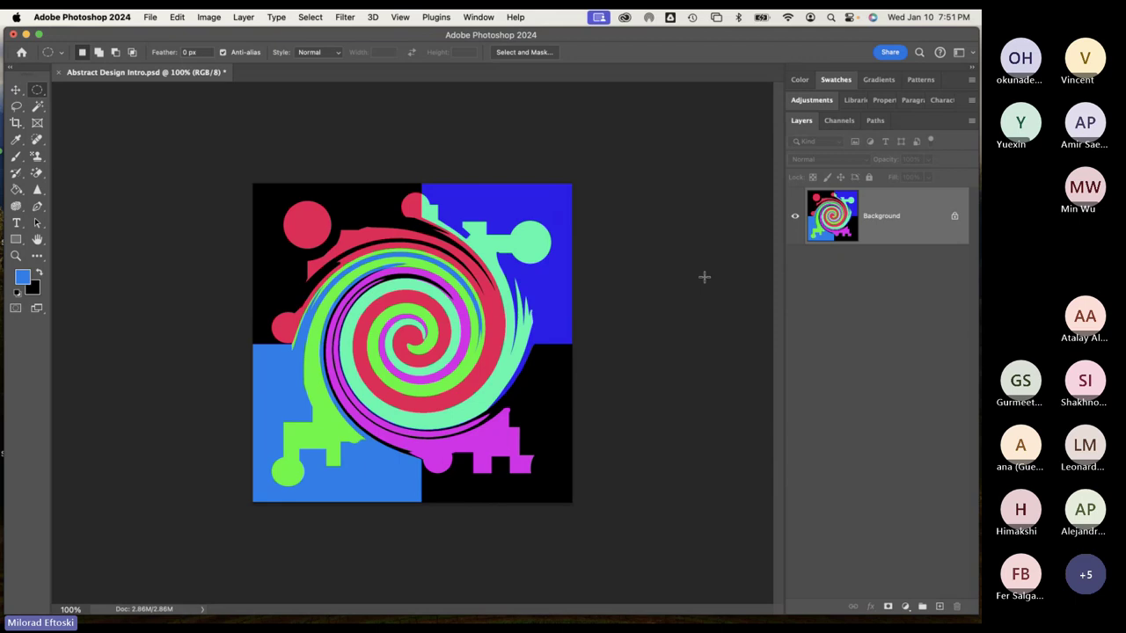
click(207, 17)
Shift Hue/Saturation hue to -38, then compare before and after with undo and redo
mouse_move(217, 56)
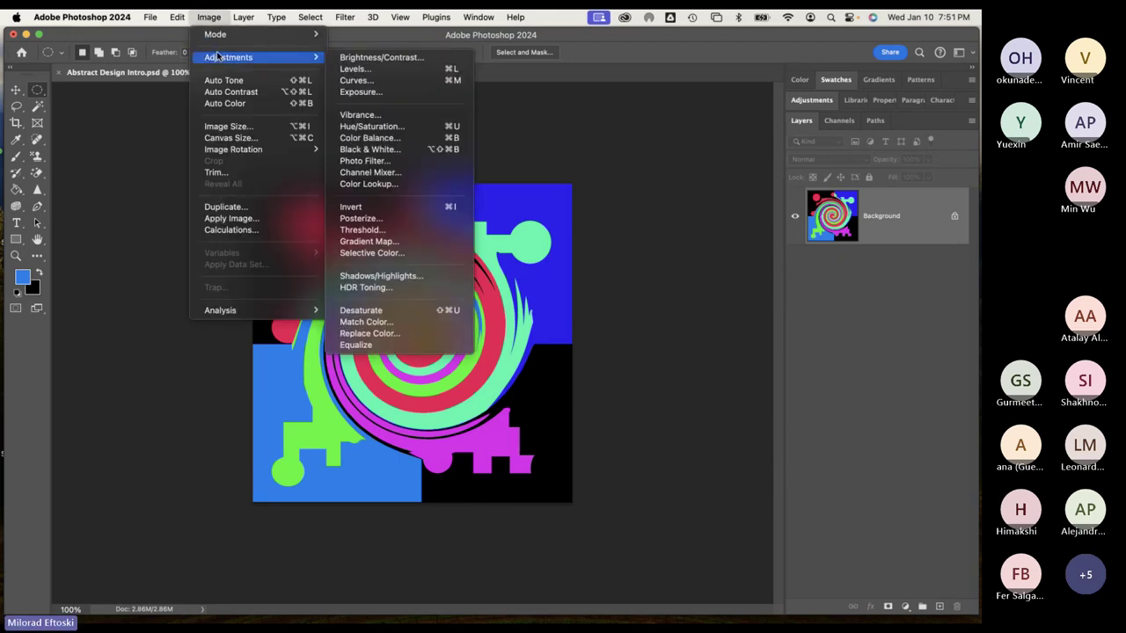
click(419, 128)
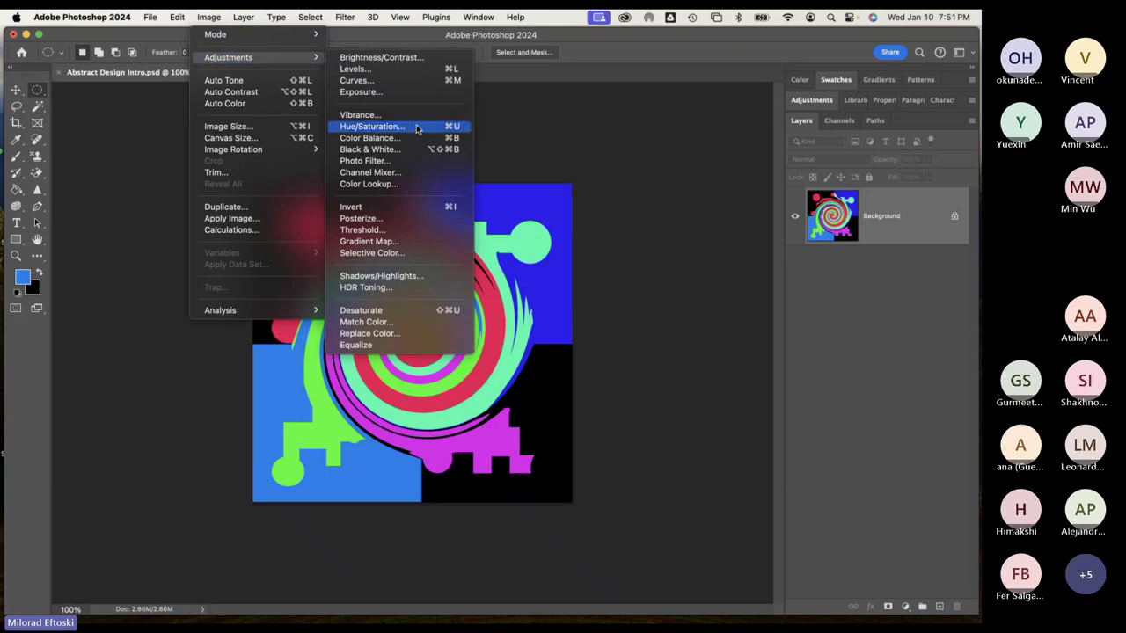
drag(721, 131, 691, 129)
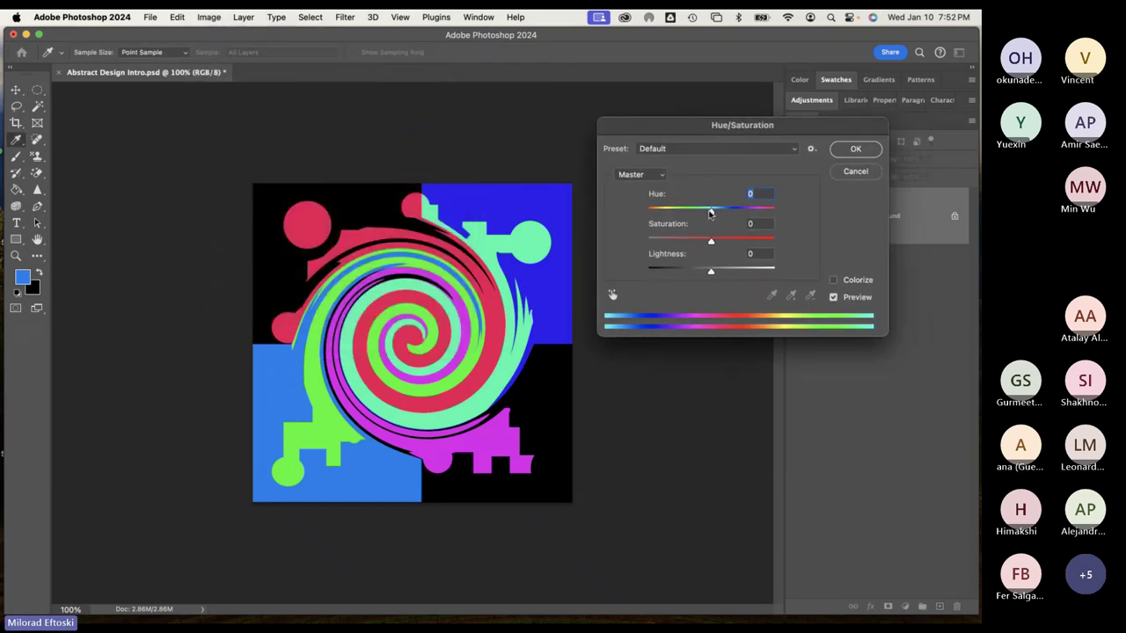
drag(711, 214, 739, 213)
click(846, 151)
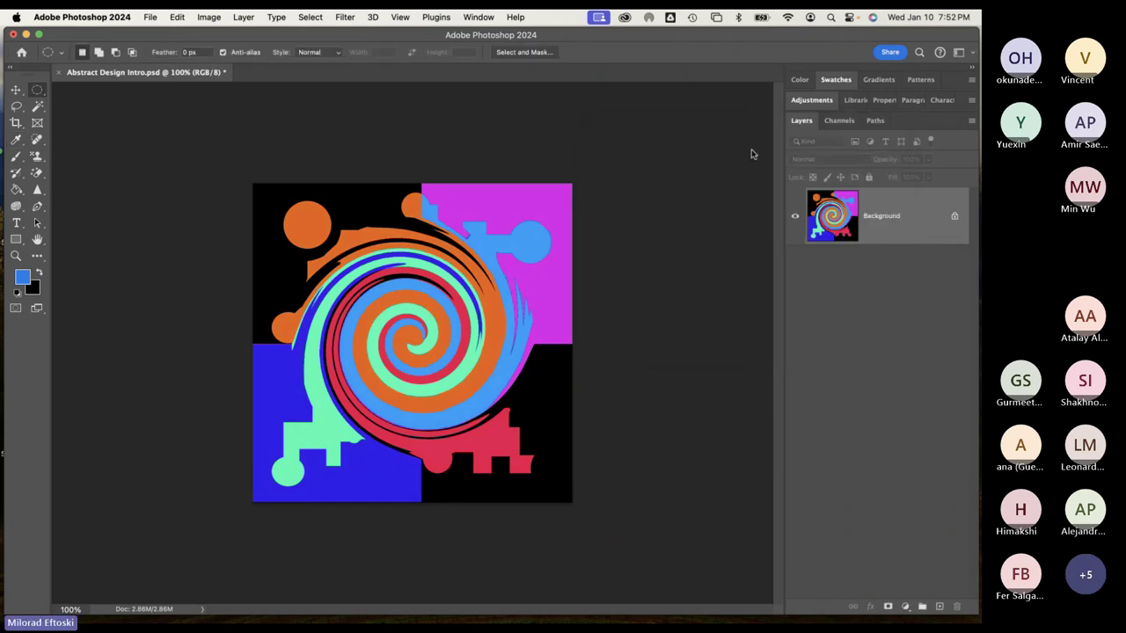
key(super+z)
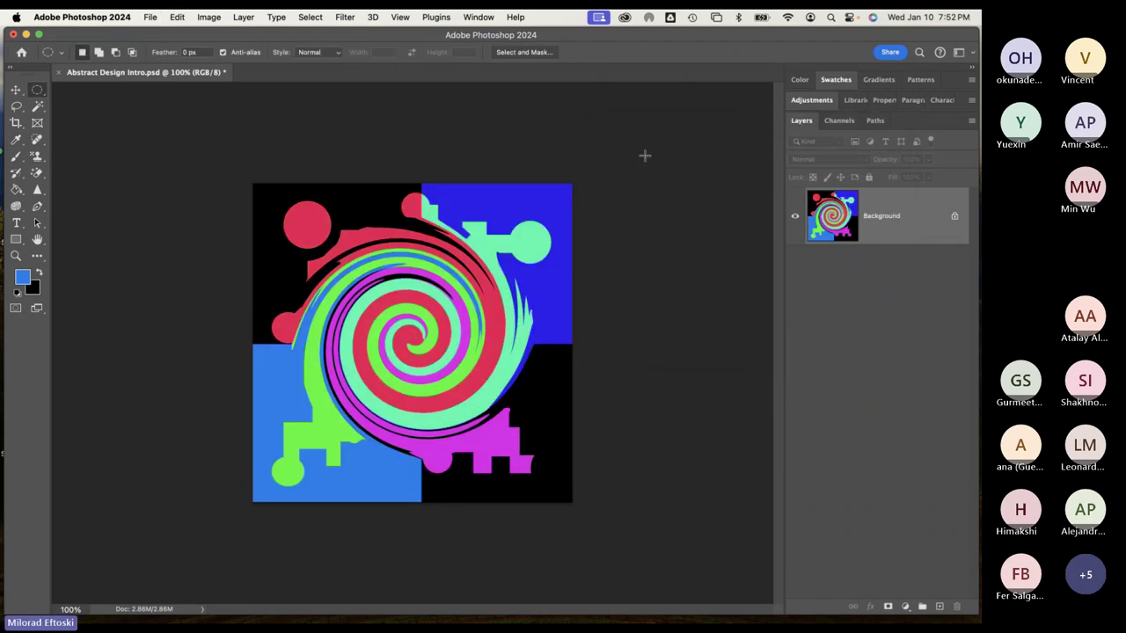
key(super+shift+z)
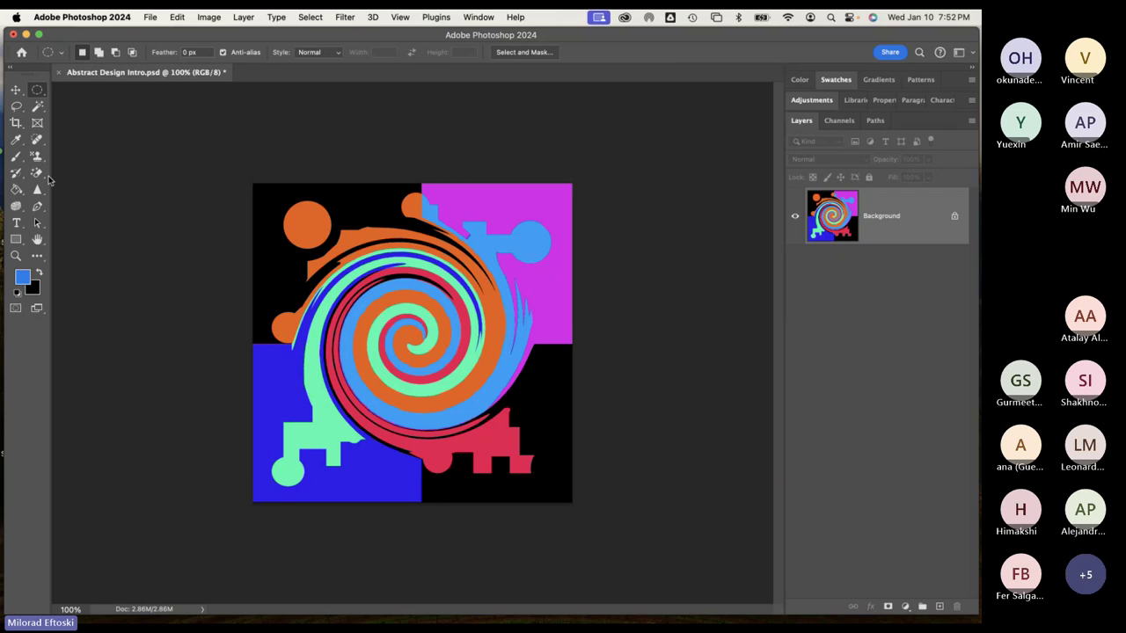
Fill the orange top-left circle with blue, then sample colours from the swirl and circle
click(17, 190)
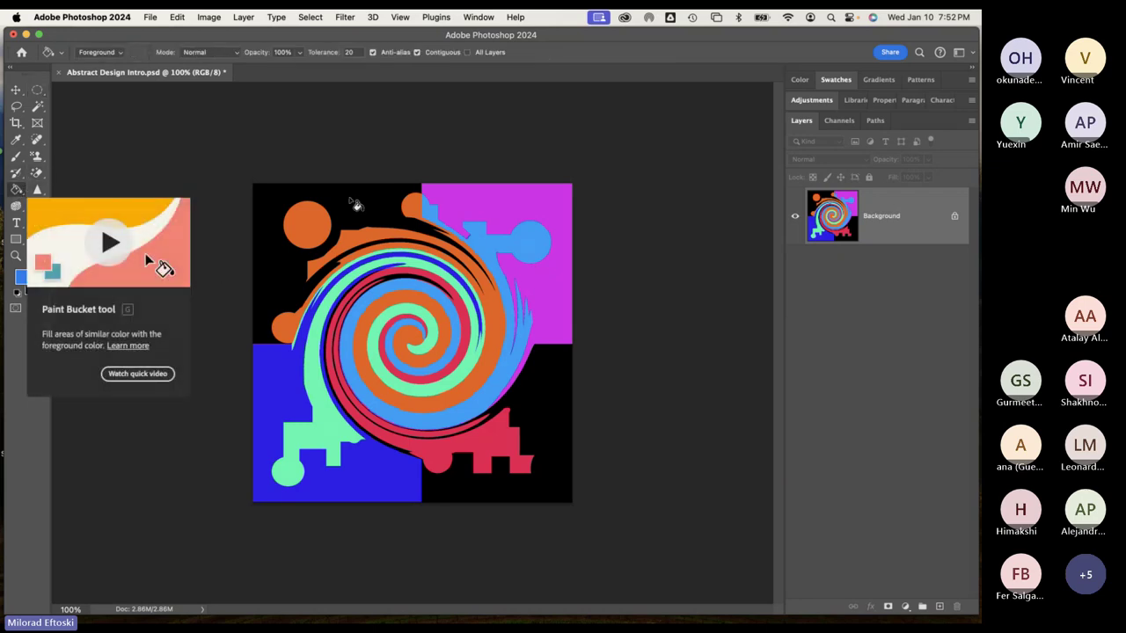
click(304, 219)
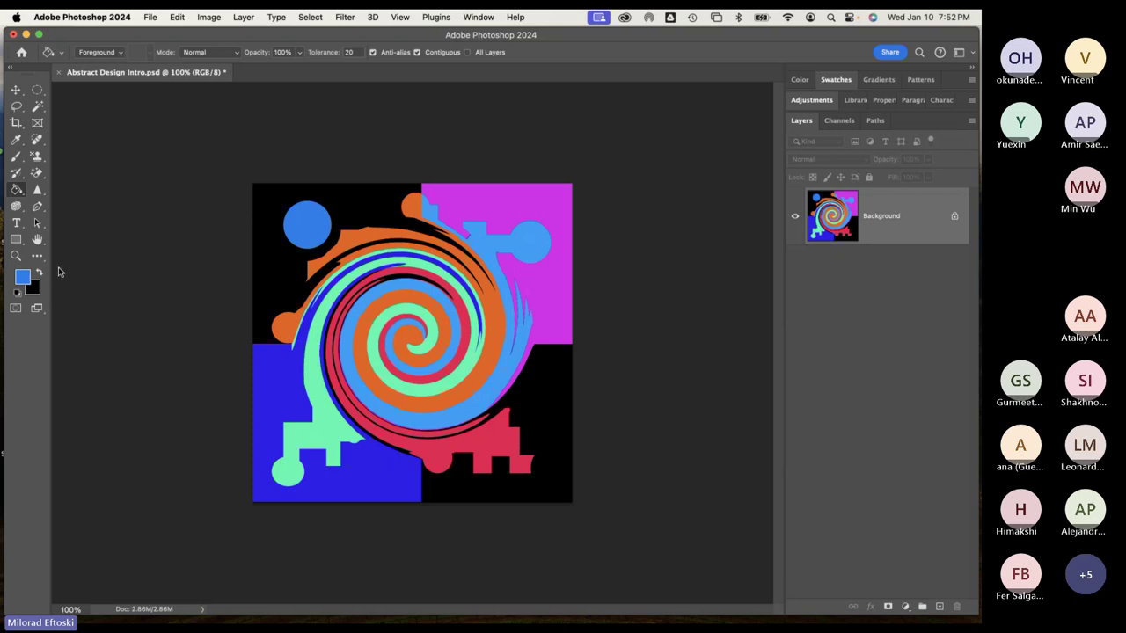
click(17, 139)
drag(19, 141, 19, 140)
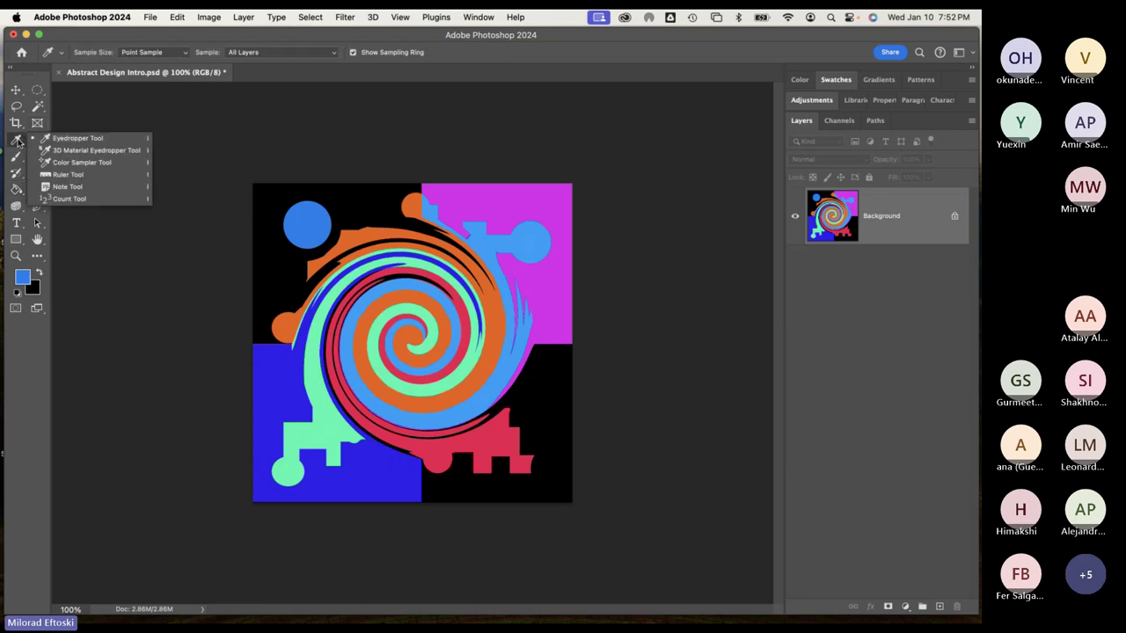
key(Escape)
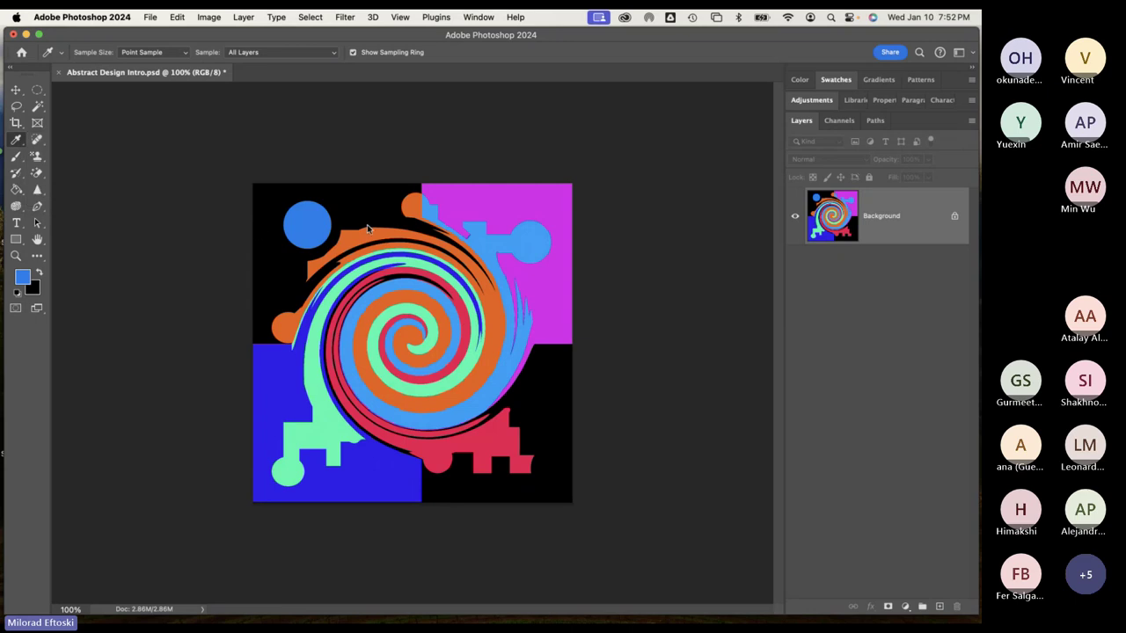
click(374, 236)
drag(376, 237, 466, 325)
click(310, 225)
Sample red from the red shape, try filling the circle red, then undo it
click(20, 191)
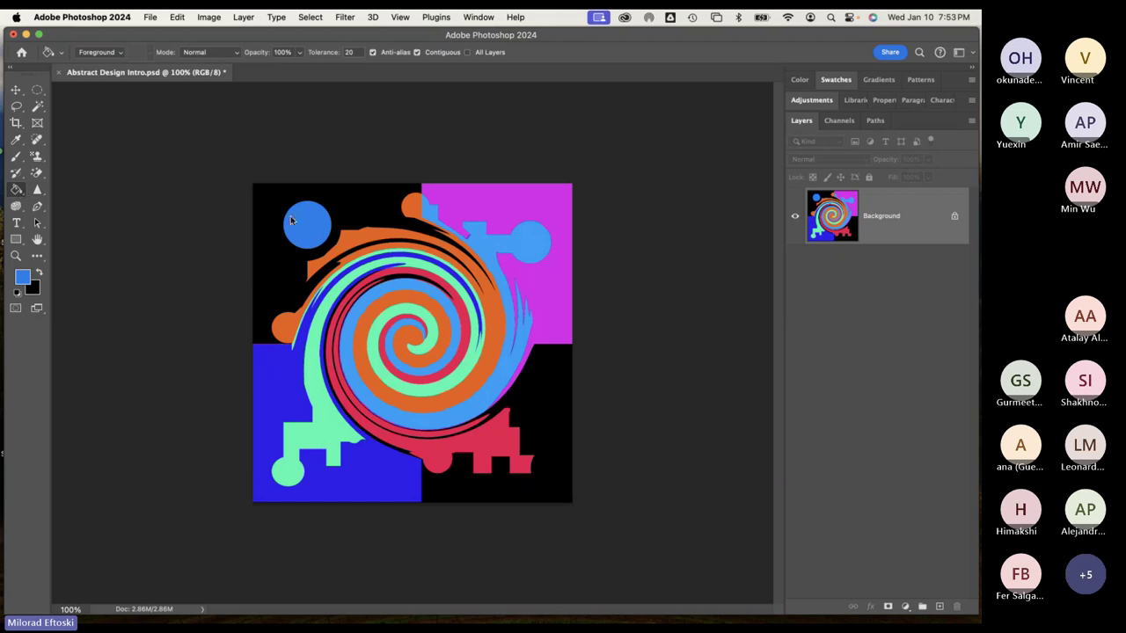
click(16, 156)
click(17, 140)
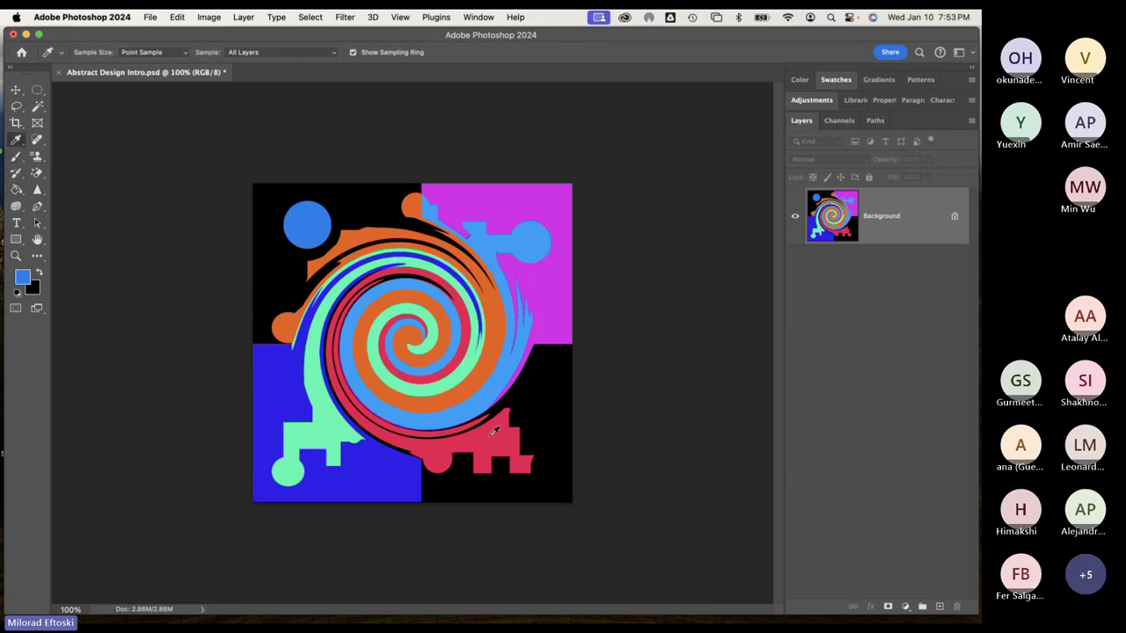
drag(493, 431, 495, 432)
click(17, 190)
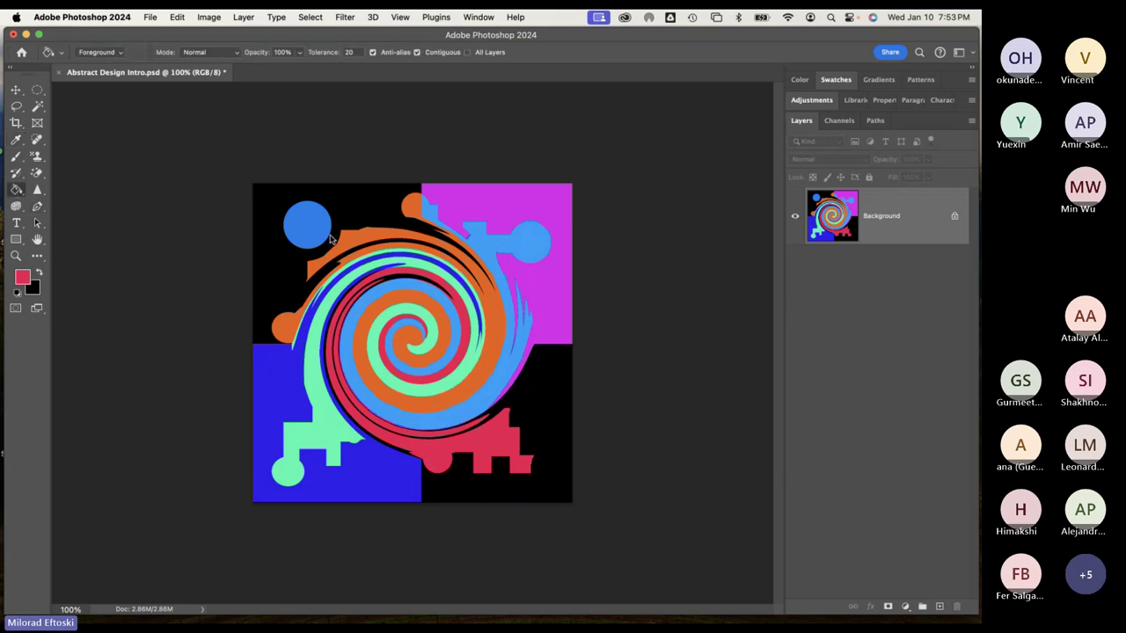
click(314, 226)
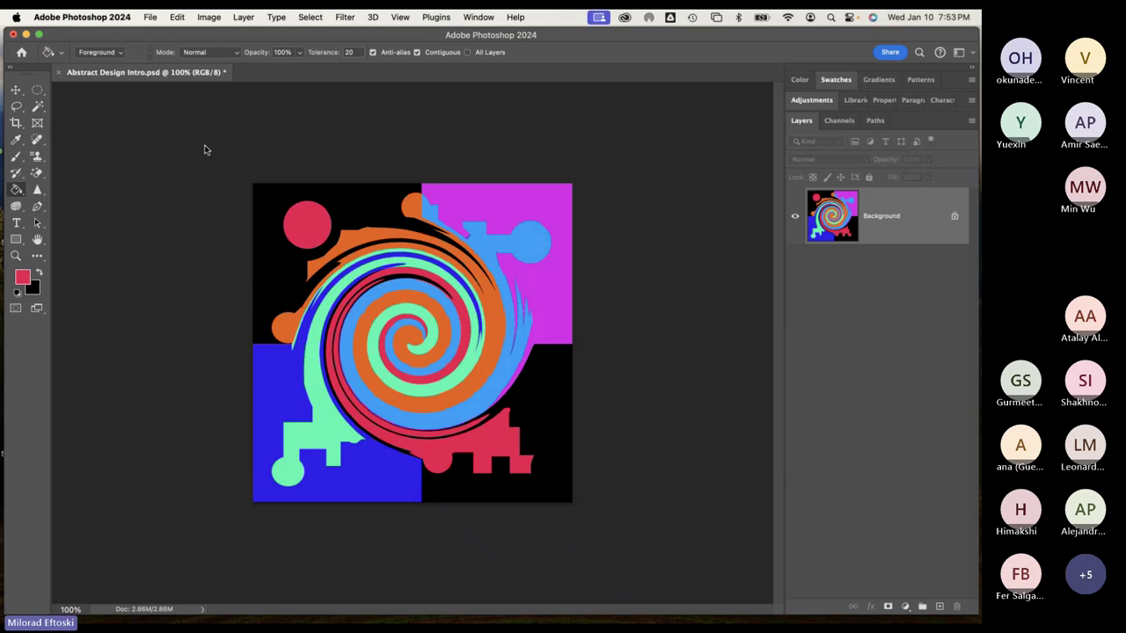
key(super+z)
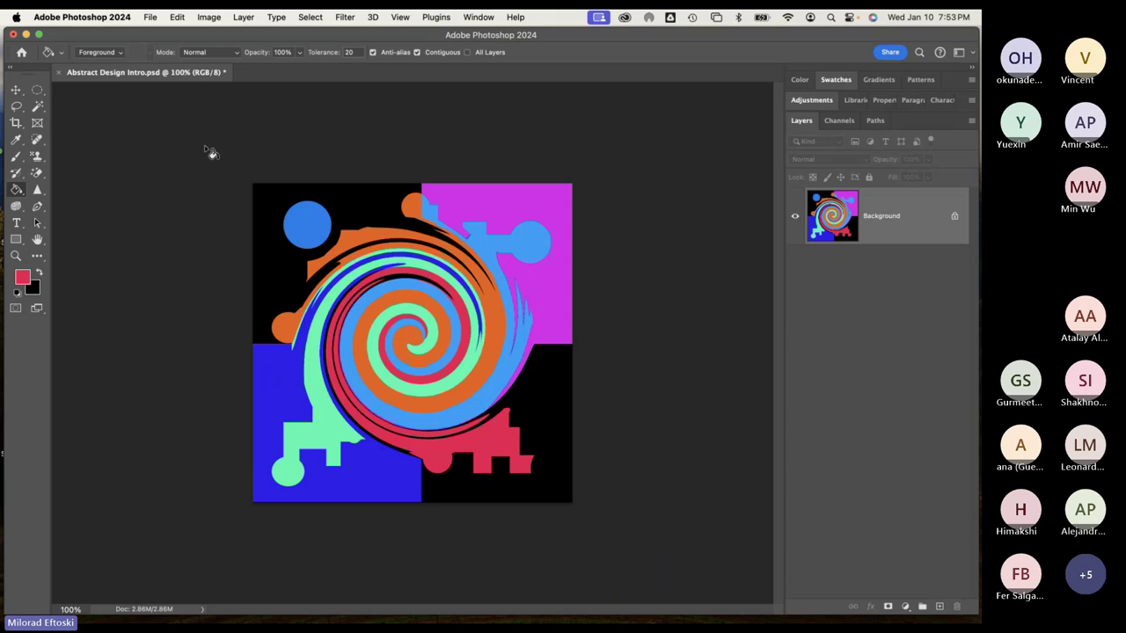
Fill the upper-right magenta block with red after trial fills, then sample the swirl's orange
click(555, 402)
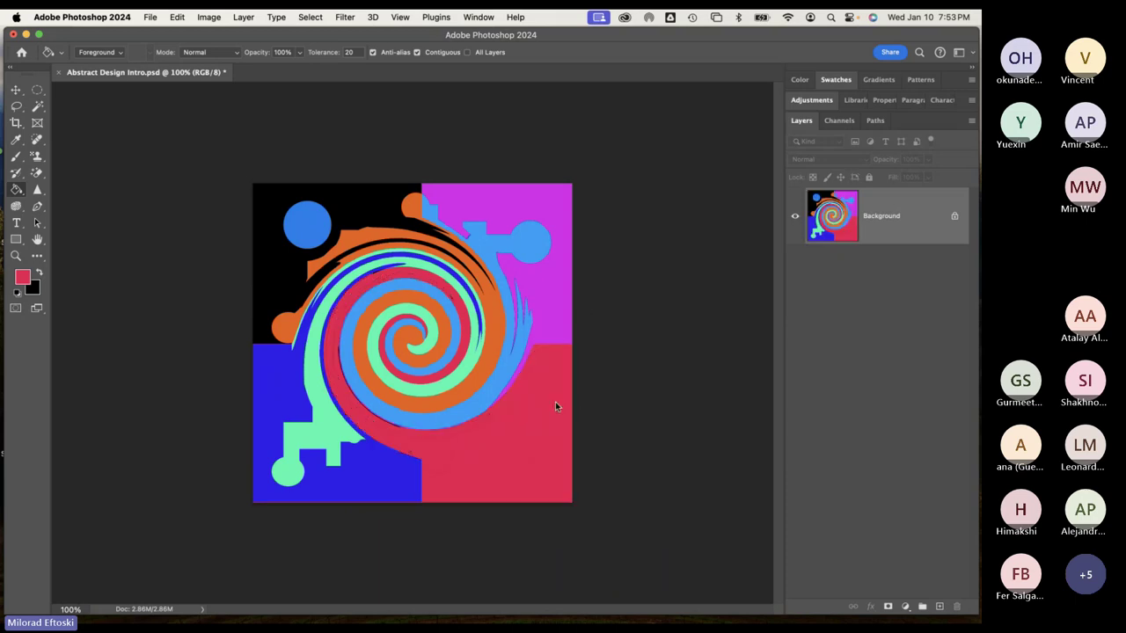
key(super+z)
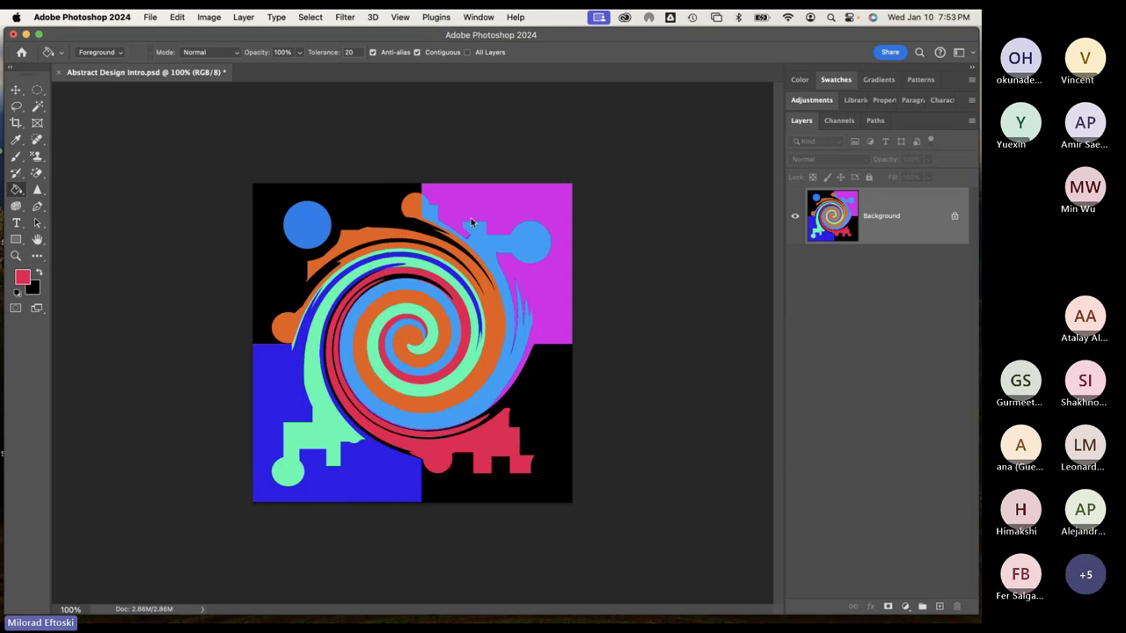
click(553, 199)
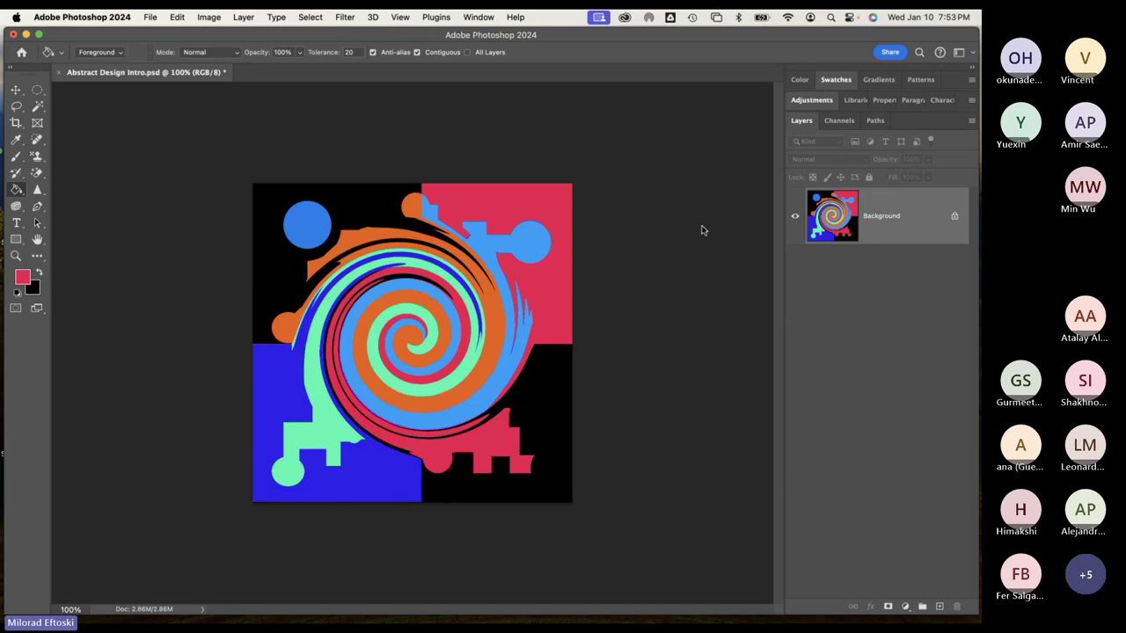
key(super+z)
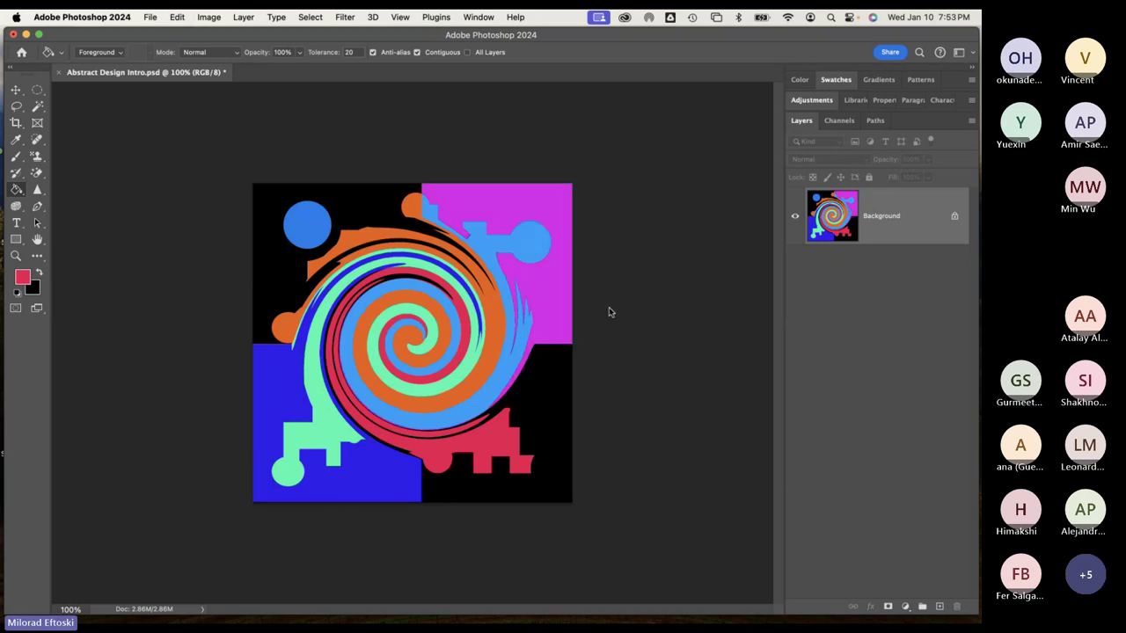
click(532, 197)
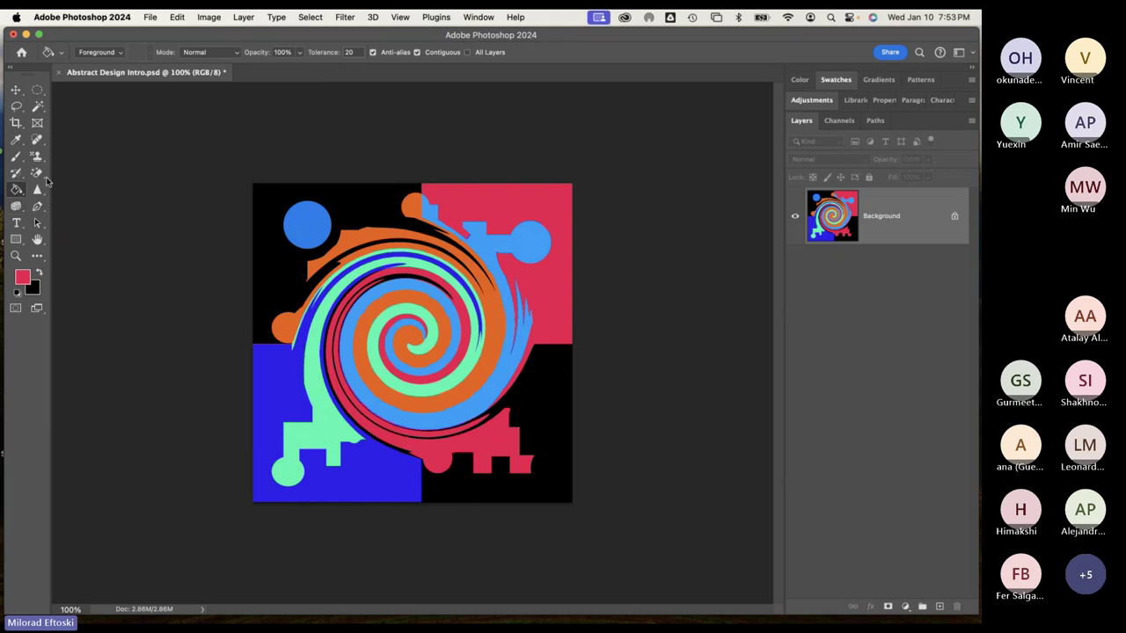
click(15, 139)
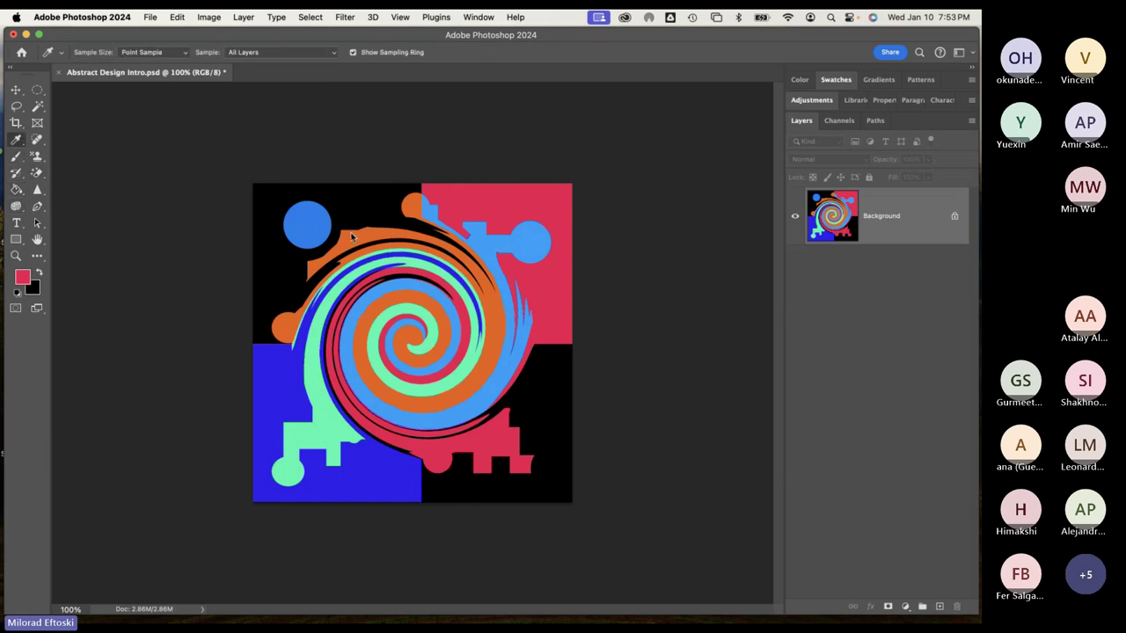
click(353, 232)
Switch to the Paint Bucket tool with the sampled swirl orange as the current colour
click(17, 190)
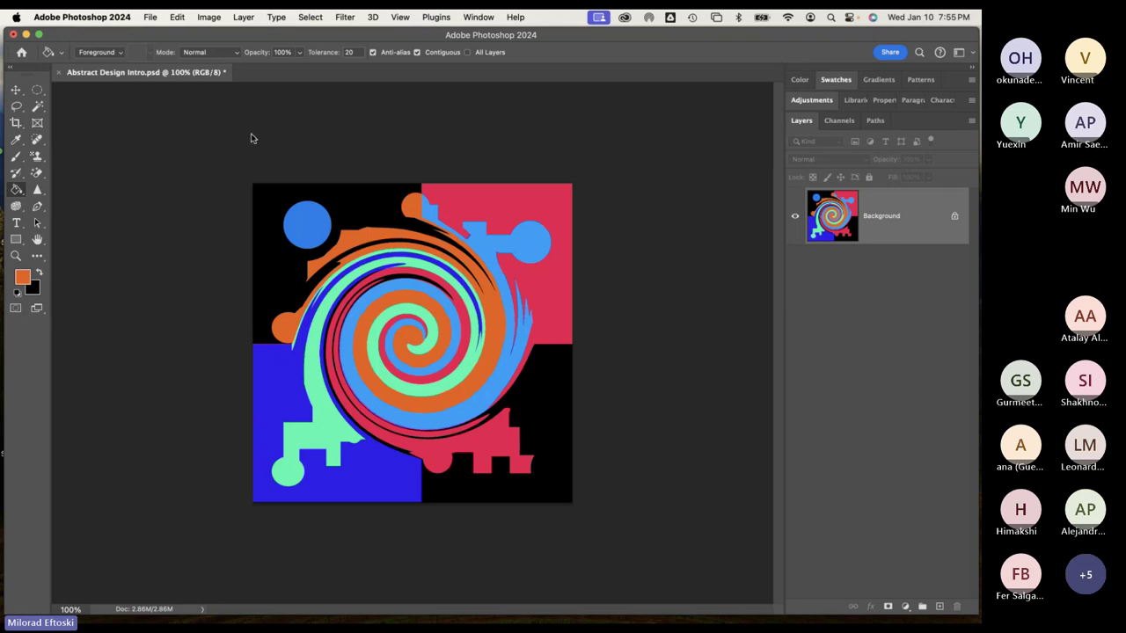
Start File > Save As and keep Desktop — iCloud as the save location
click(150, 17)
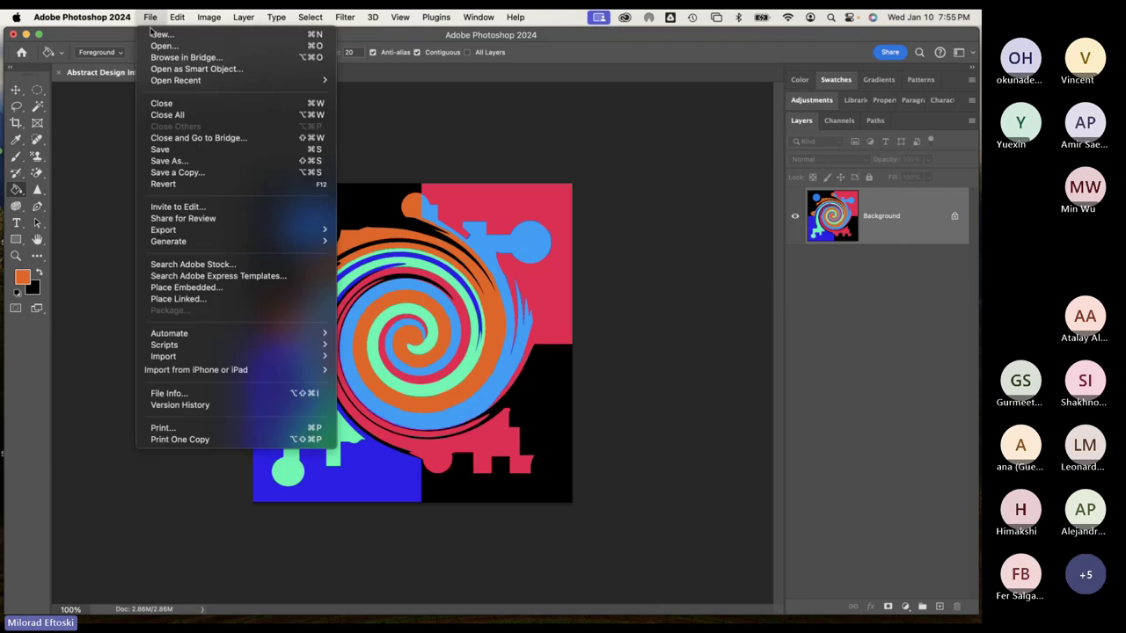
click(225, 162)
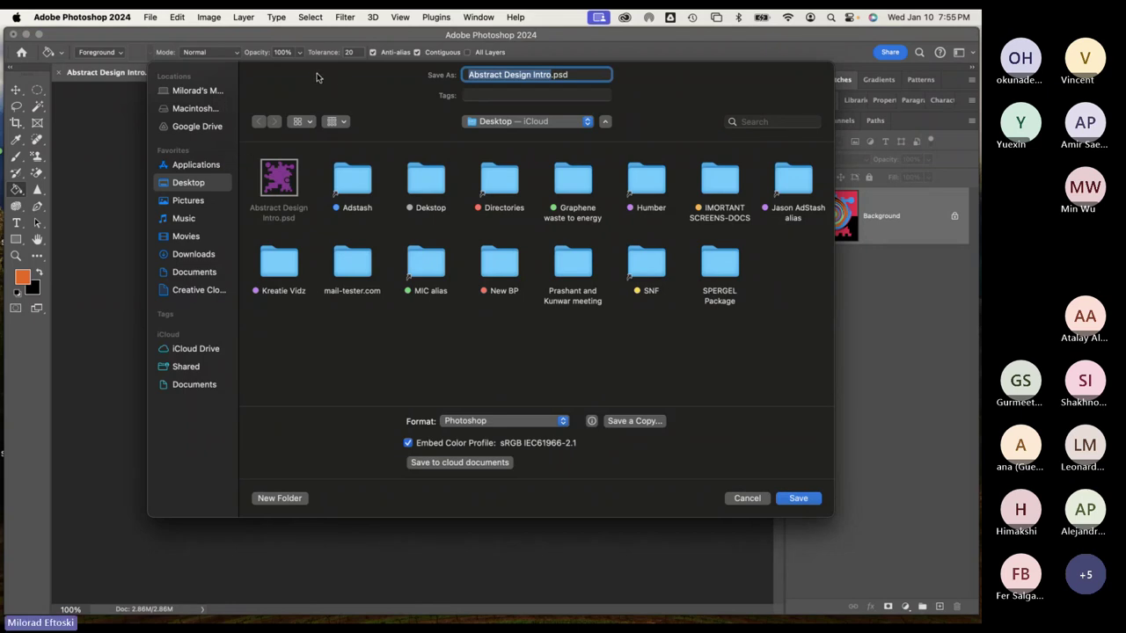
click(605, 122)
drag(388, 78, 425, 94)
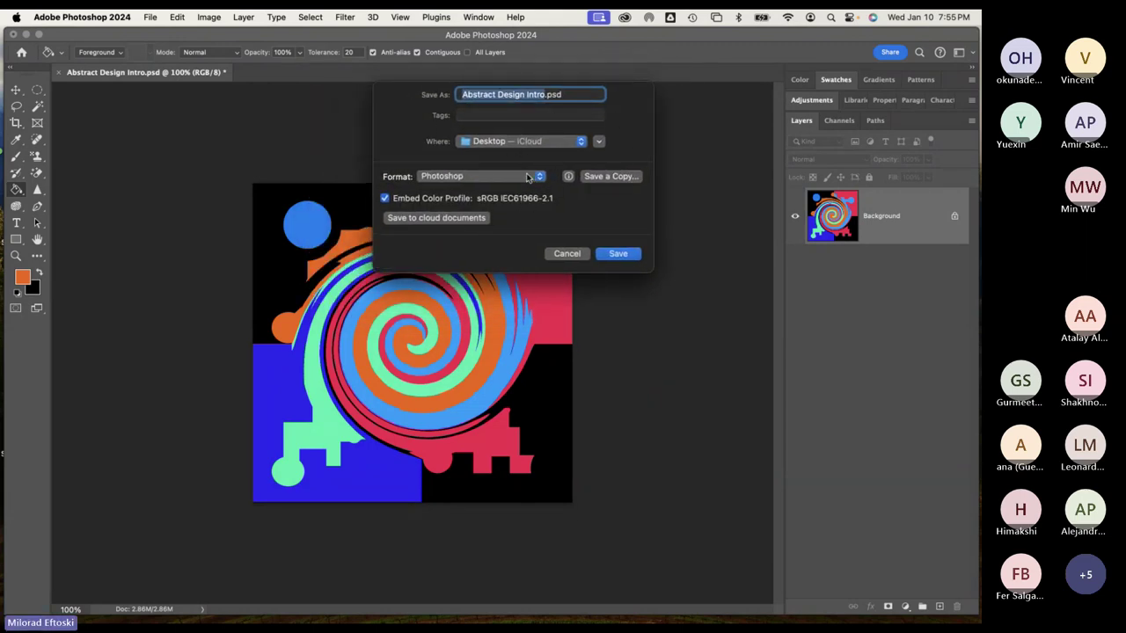
click(535, 144)
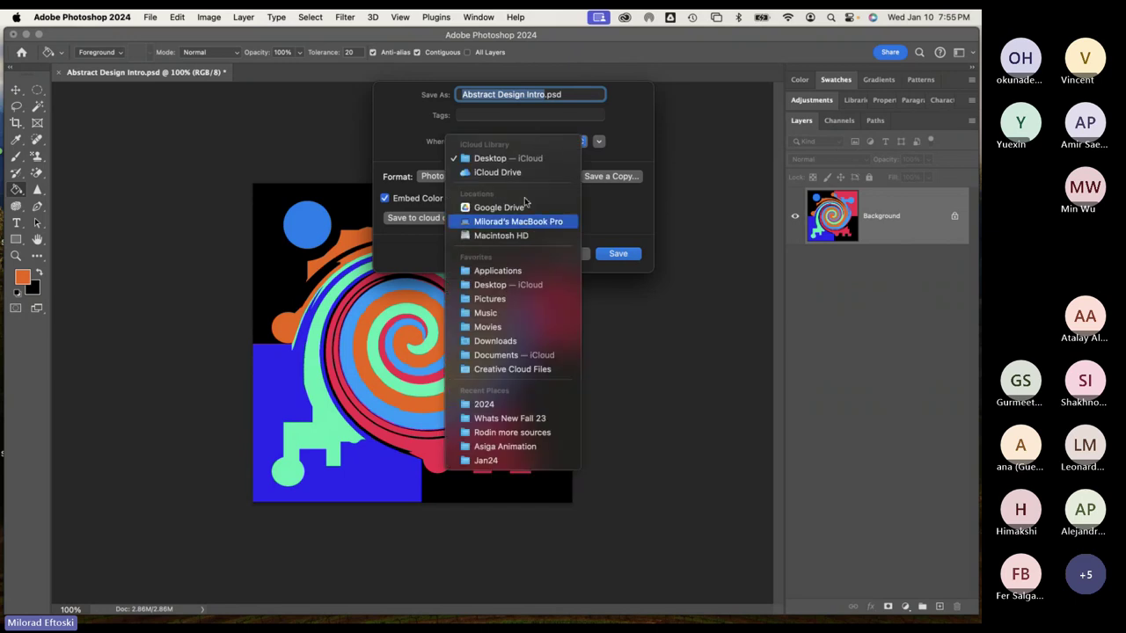
click(623, 144)
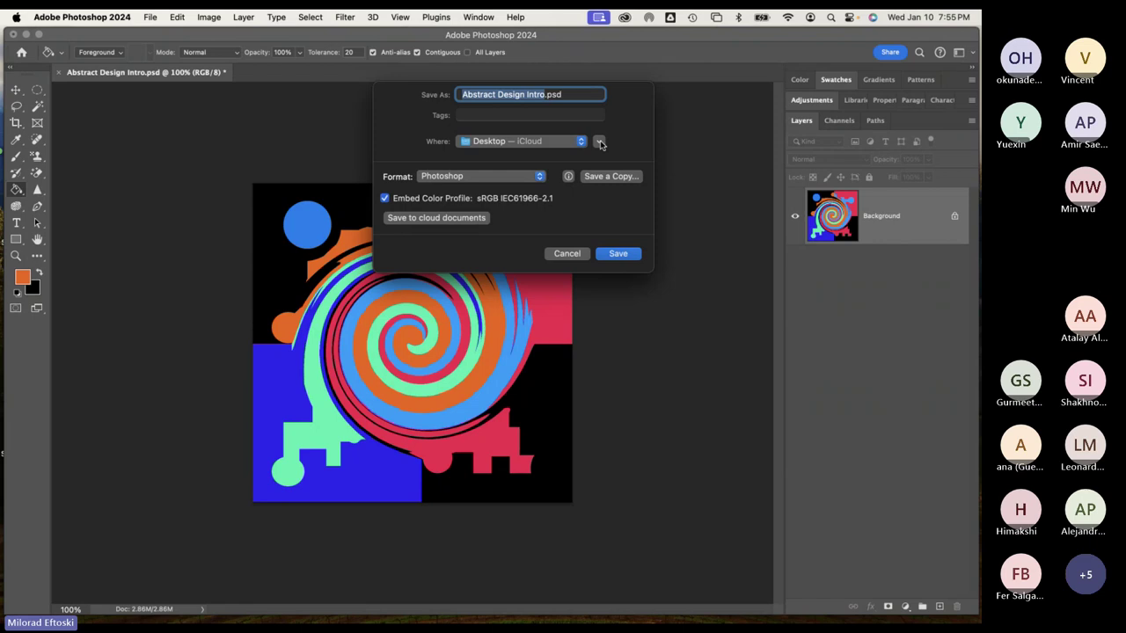
drag(410, 102, 436, 89)
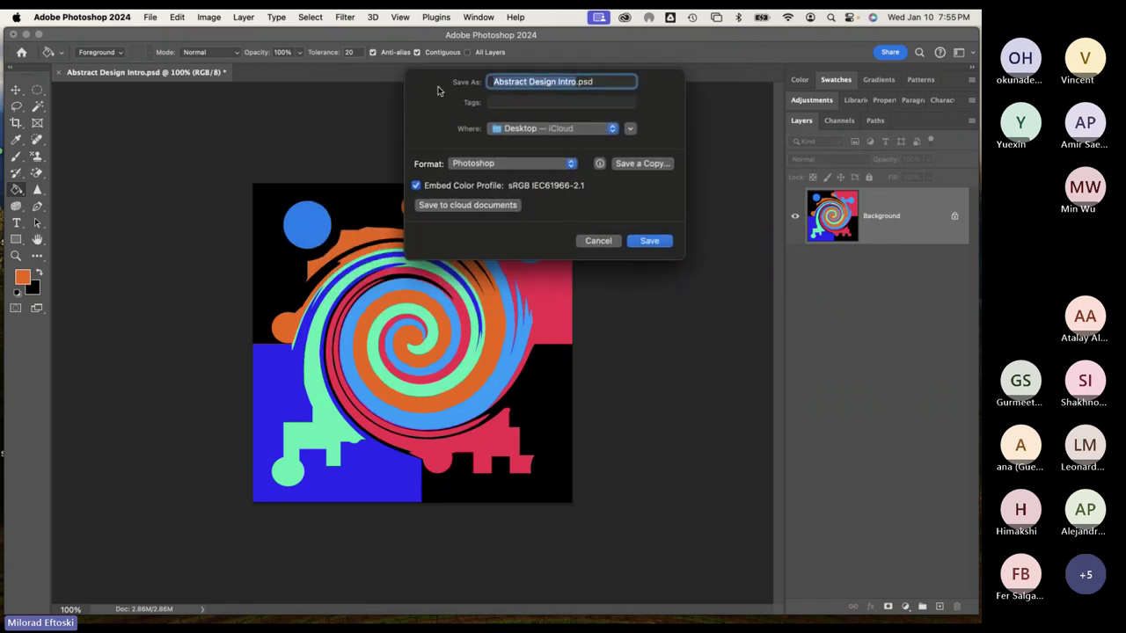
Expand and enlarge the Save As dialog on the Desktop folder, selecting the file name text
click(629, 129)
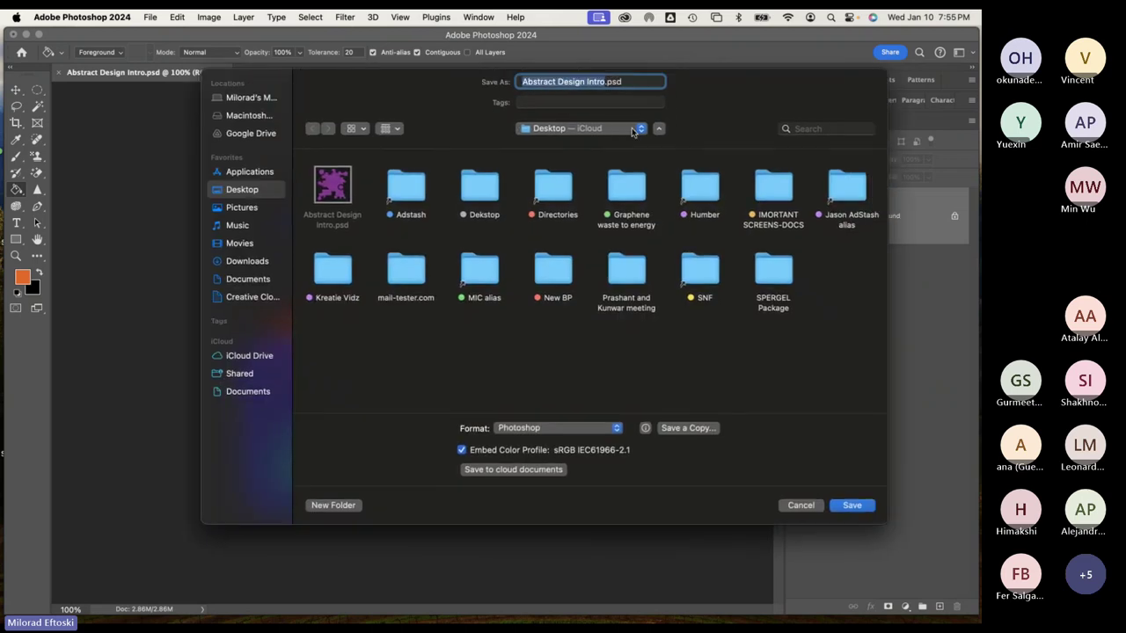
drag(702, 91, 651, 97)
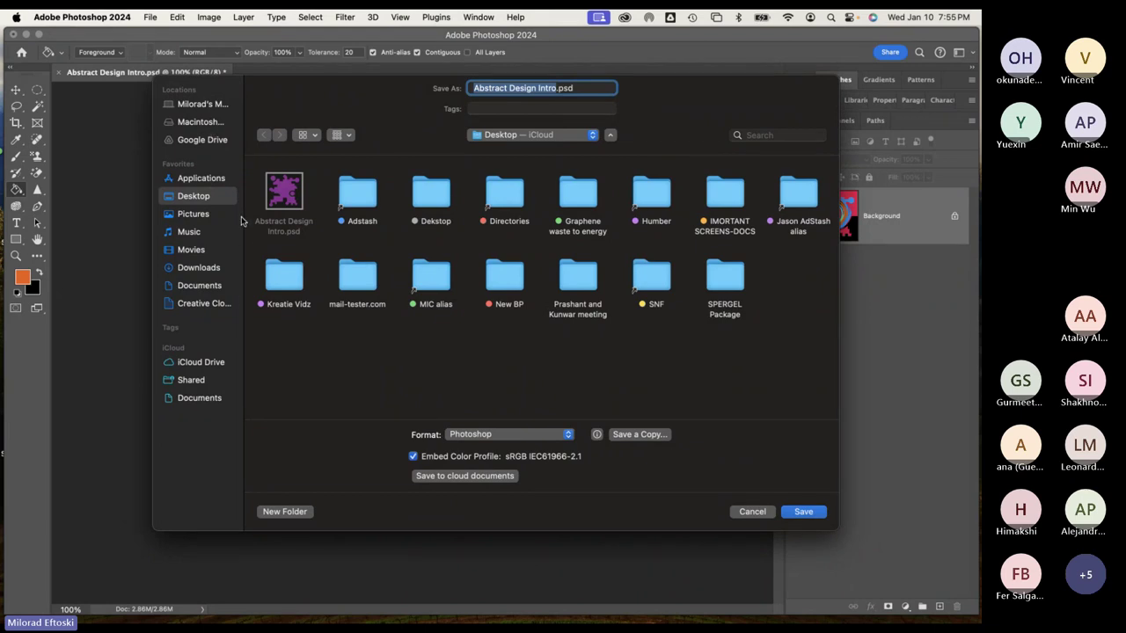
click(201, 180)
click(195, 198)
drag(835, 530, 873, 548)
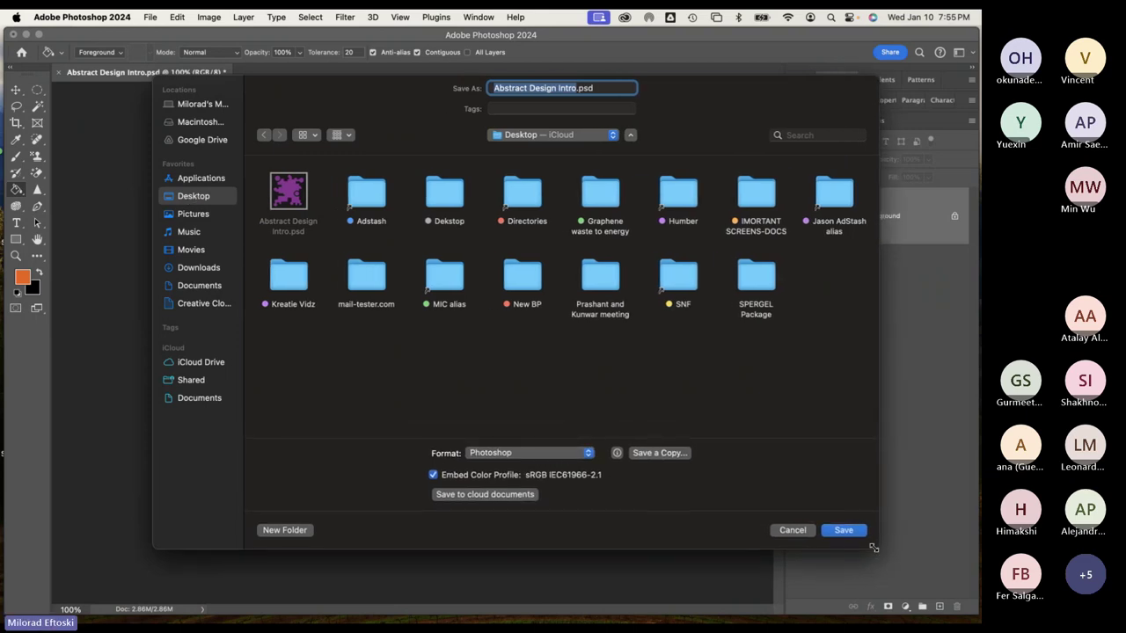
click(576, 89)
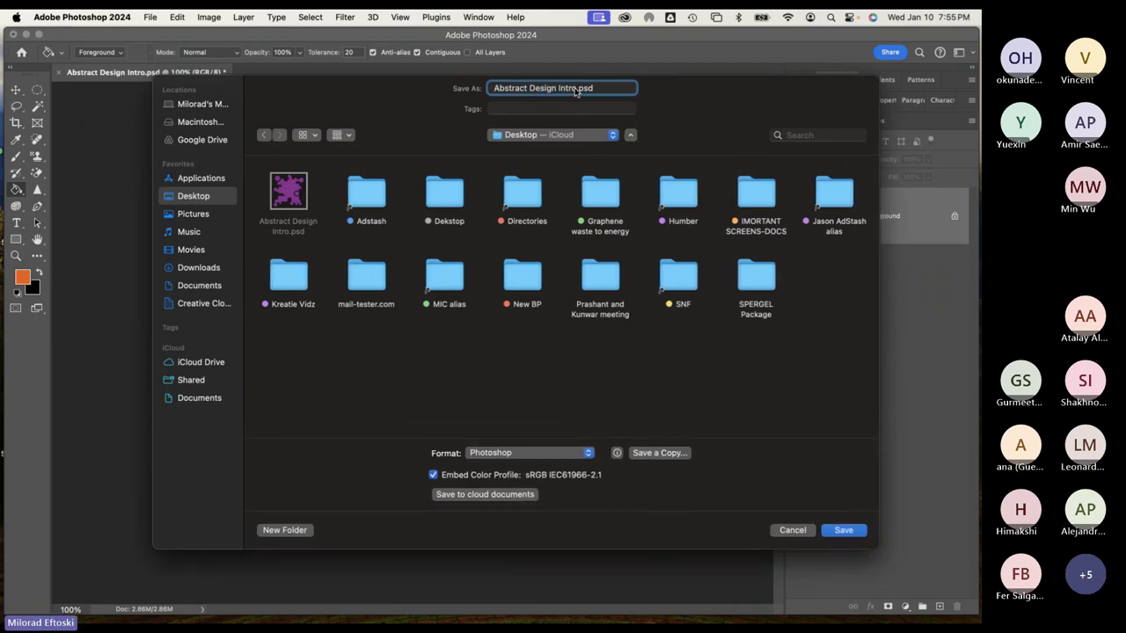
key(super+shift+Left)
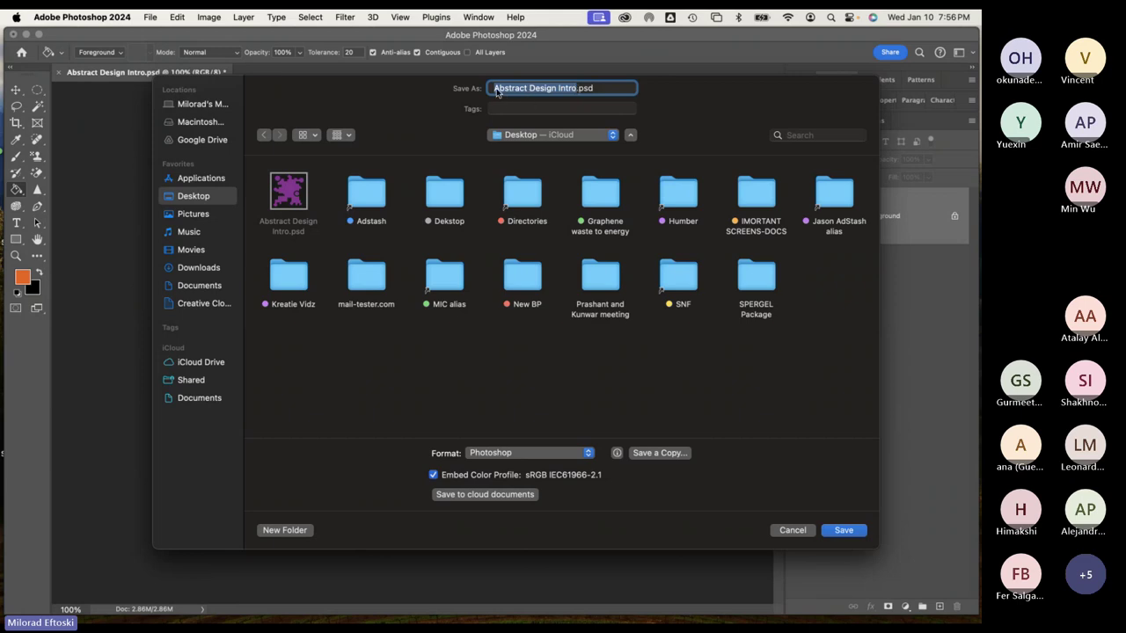
Prefix the file name with the designer's first name, without a space or underscore
key(Left)
text(Milo)
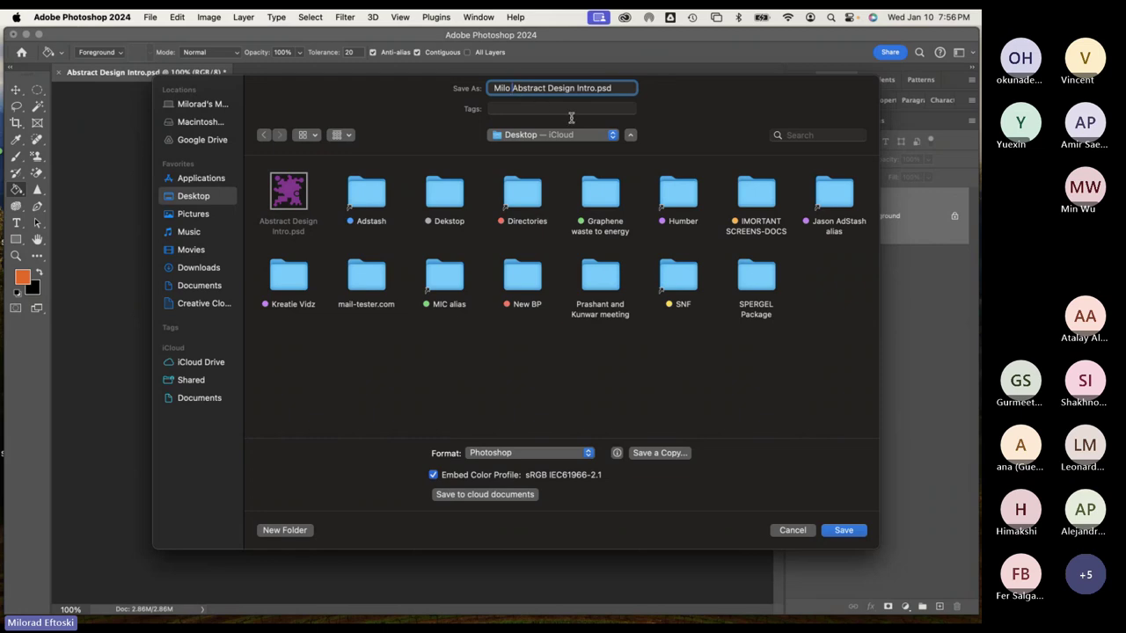
key(BackSpace)
text(_)
key(BackSpace)
Keep Photoshop as the format and save the renamed file to the Desktop
drag(623, 89, 467, 84)
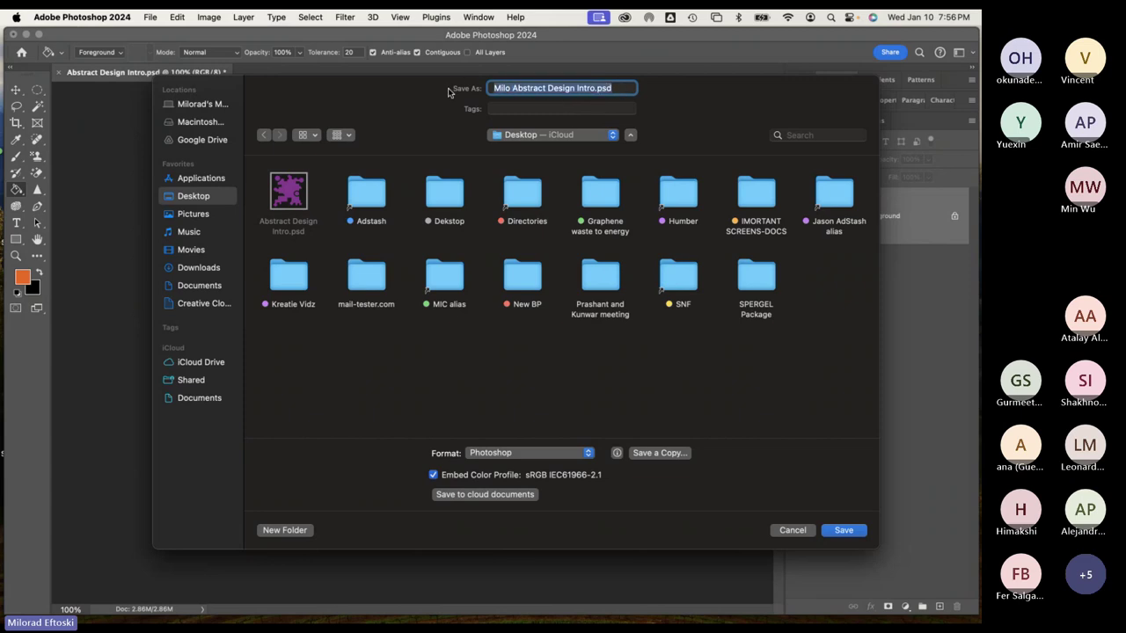
click(533, 139)
click(533, 139)
click(556, 453)
scroll(542, 455, down, 5)
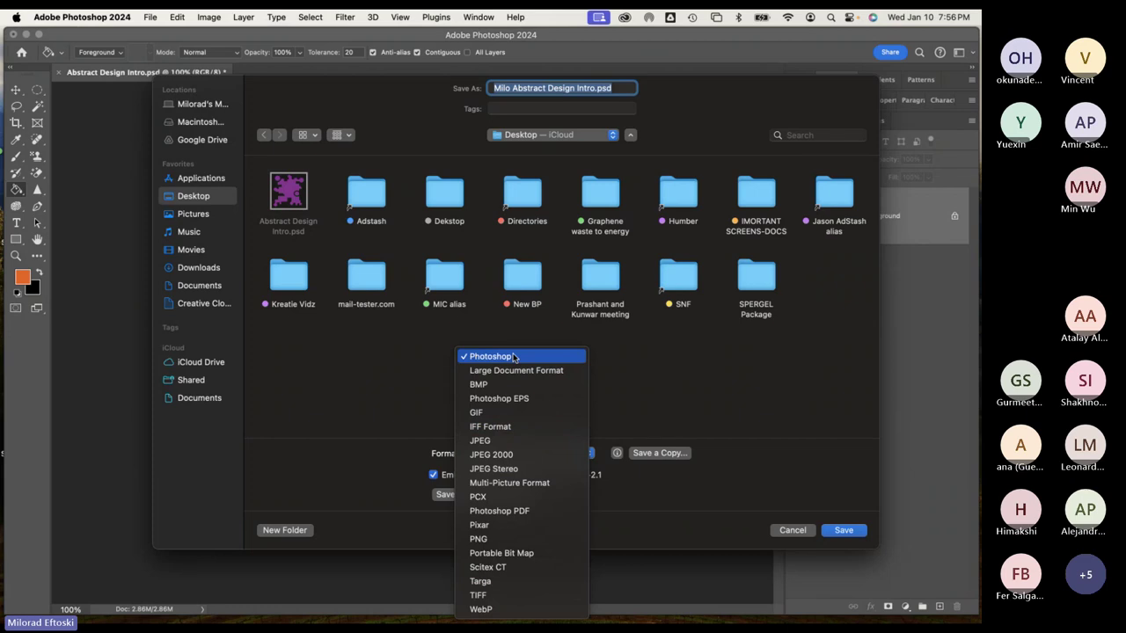
click(514, 356)
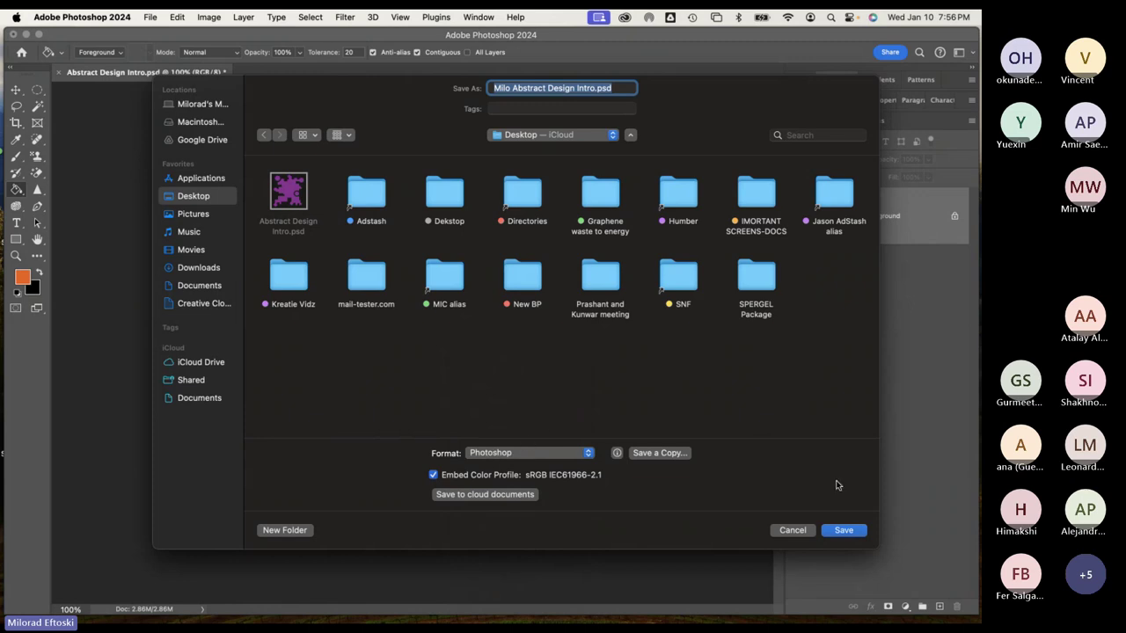
click(841, 532)
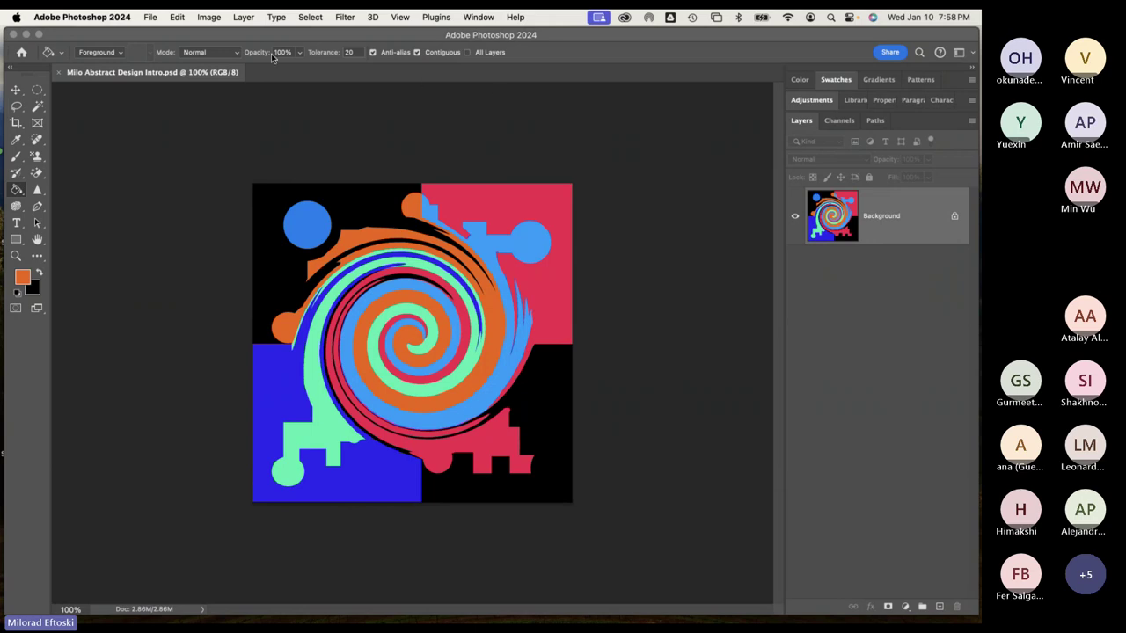
Show the File menu to reach Save a Copy
click(151, 18)
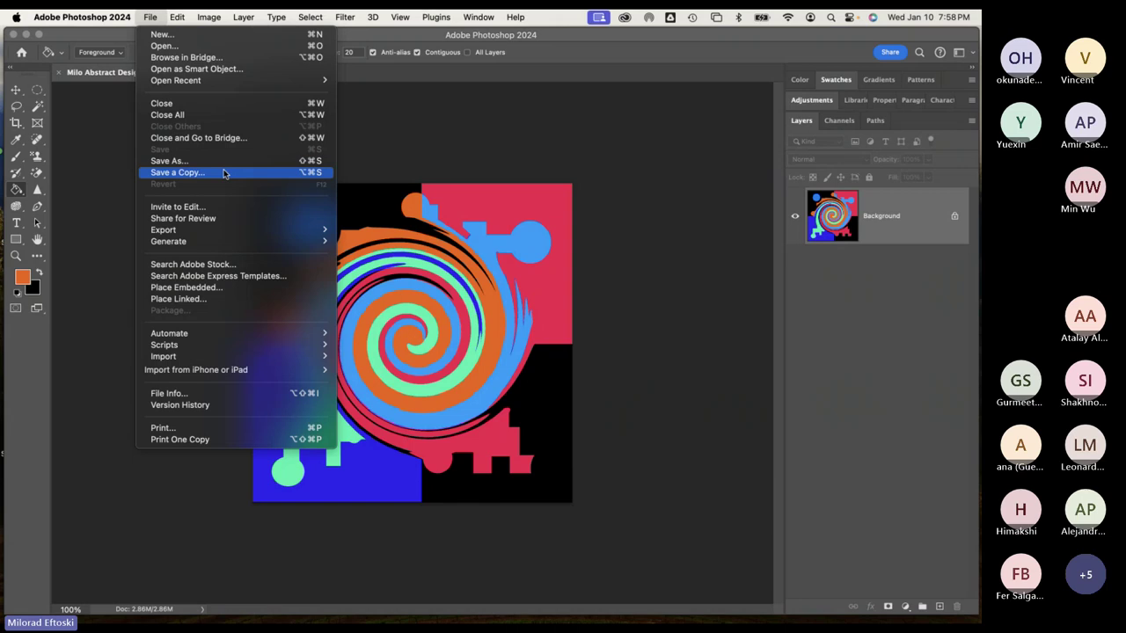
Save a copy of the design in PNG format to the Desktop
click(223, 173)
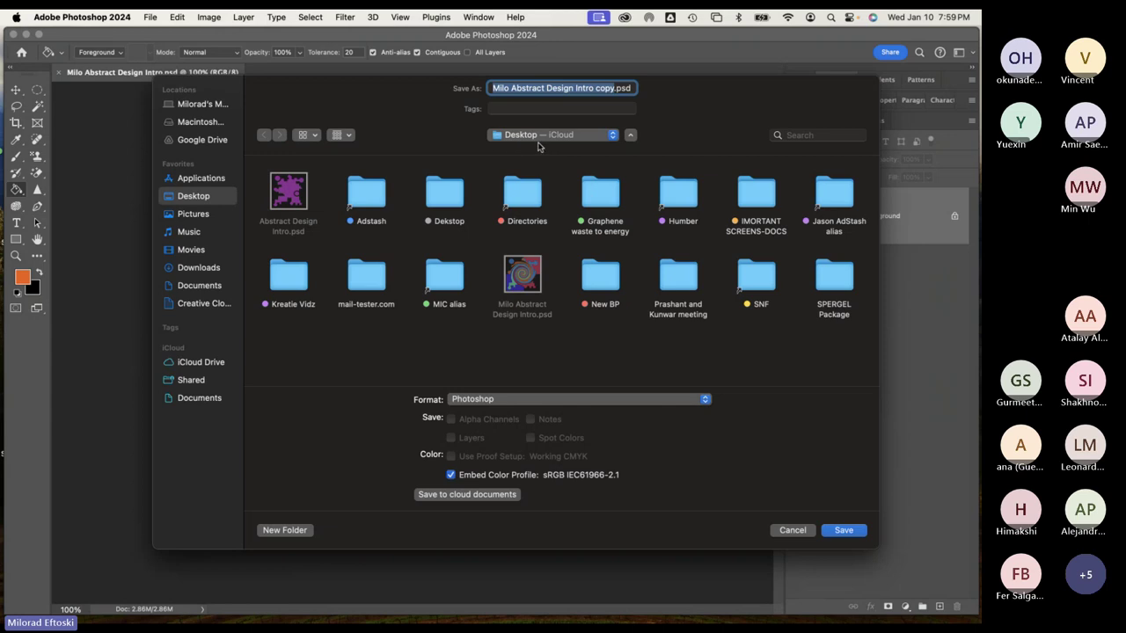
click(613, 401)
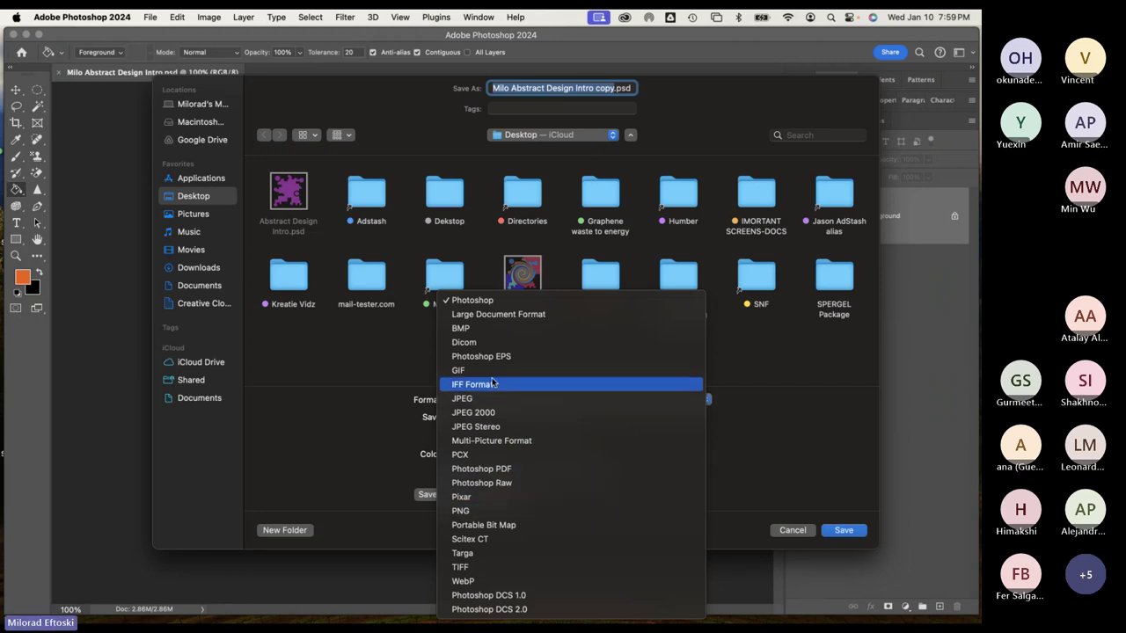
click(495, 511)
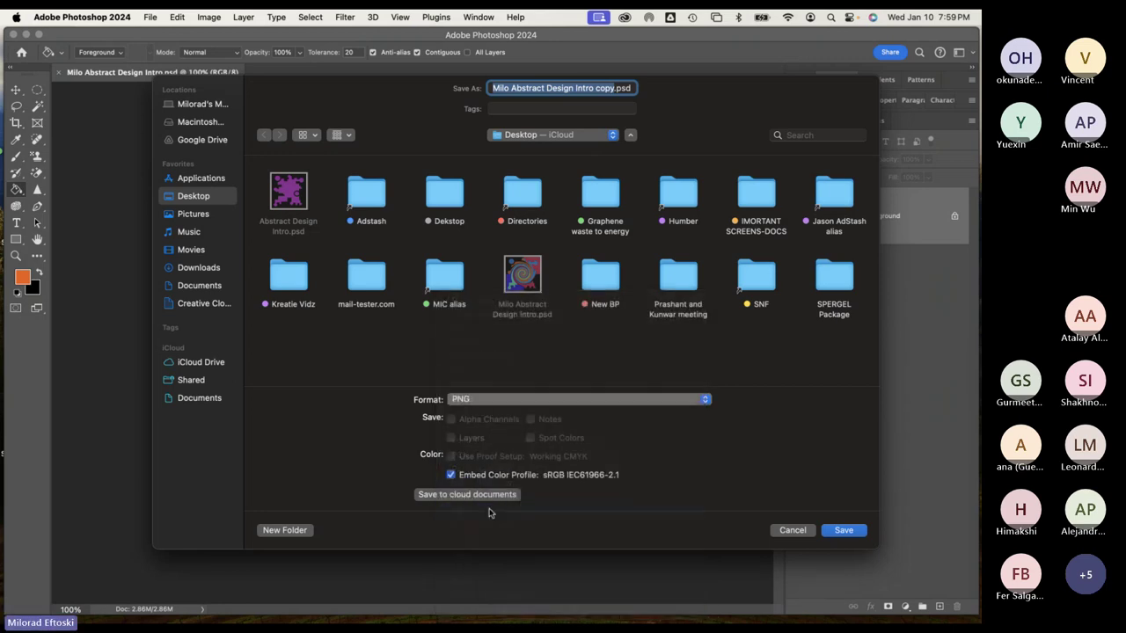
drag(375, 92, 398, 102)
click(532, 410)
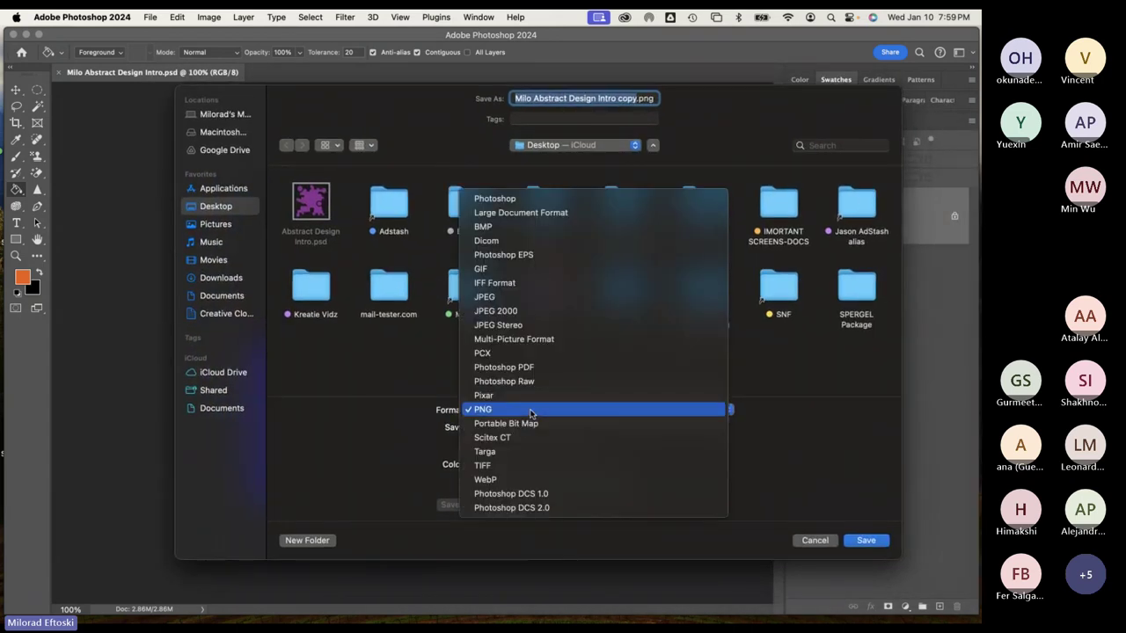
click(531, 410)
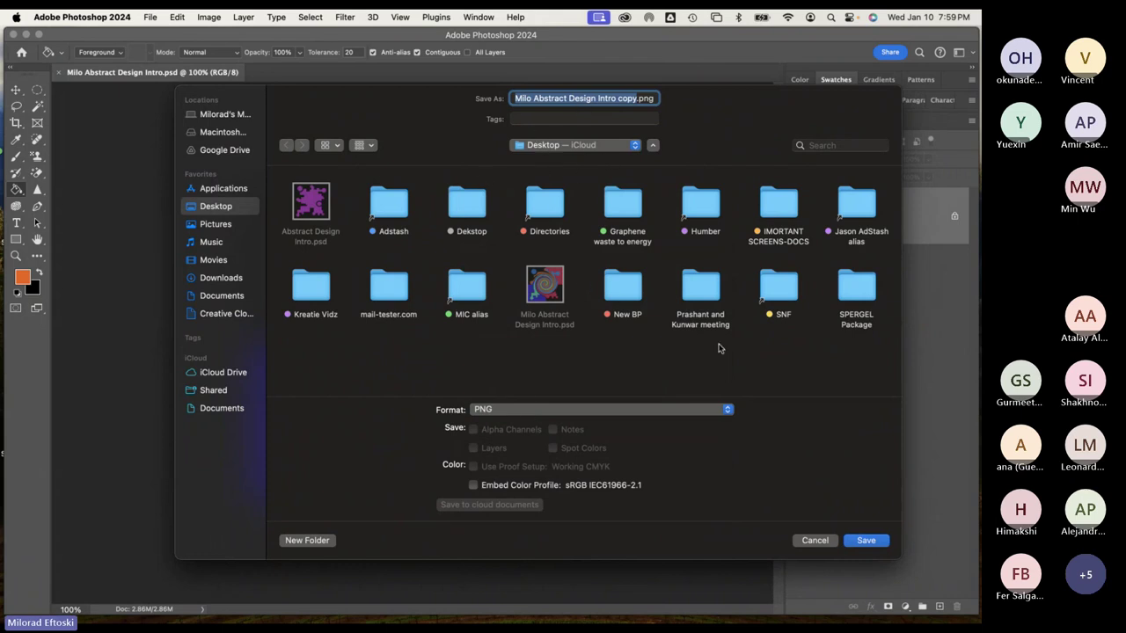
click(862, 541)
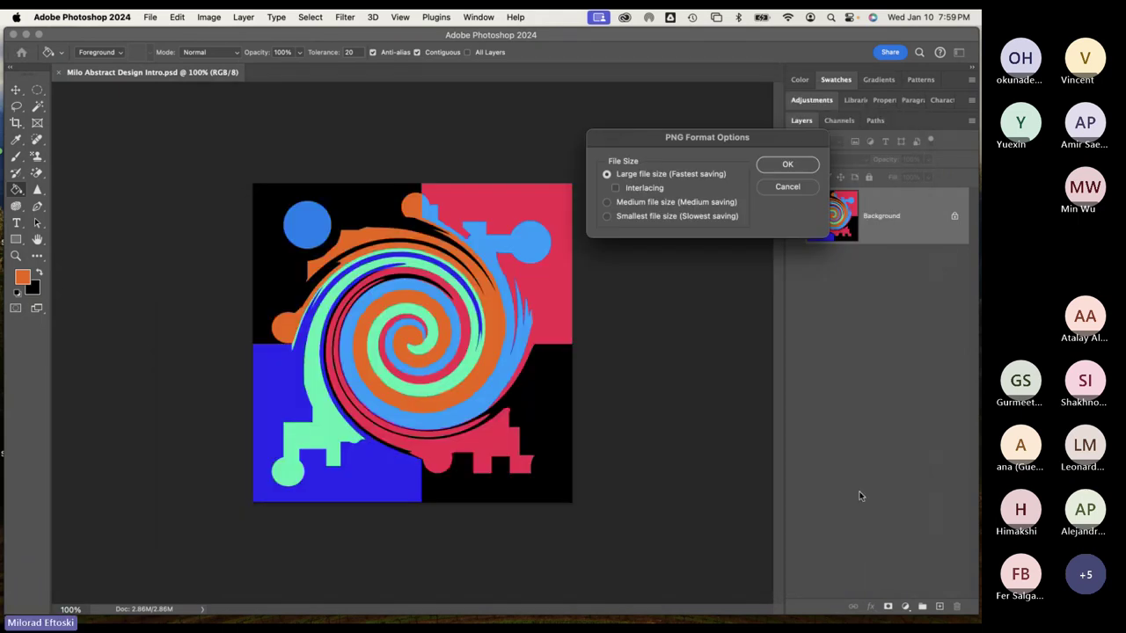
Accept the PNG Format Options at Large file size to finish the export
drag(695, 138, 534, 113)
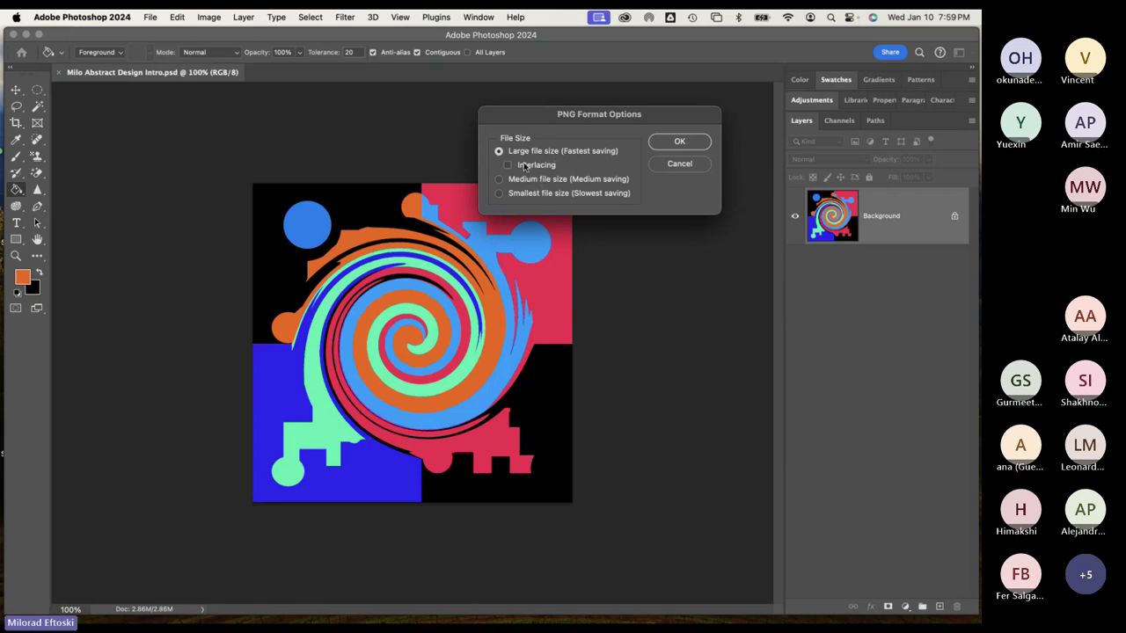
drag(531, 116, 542, 117)
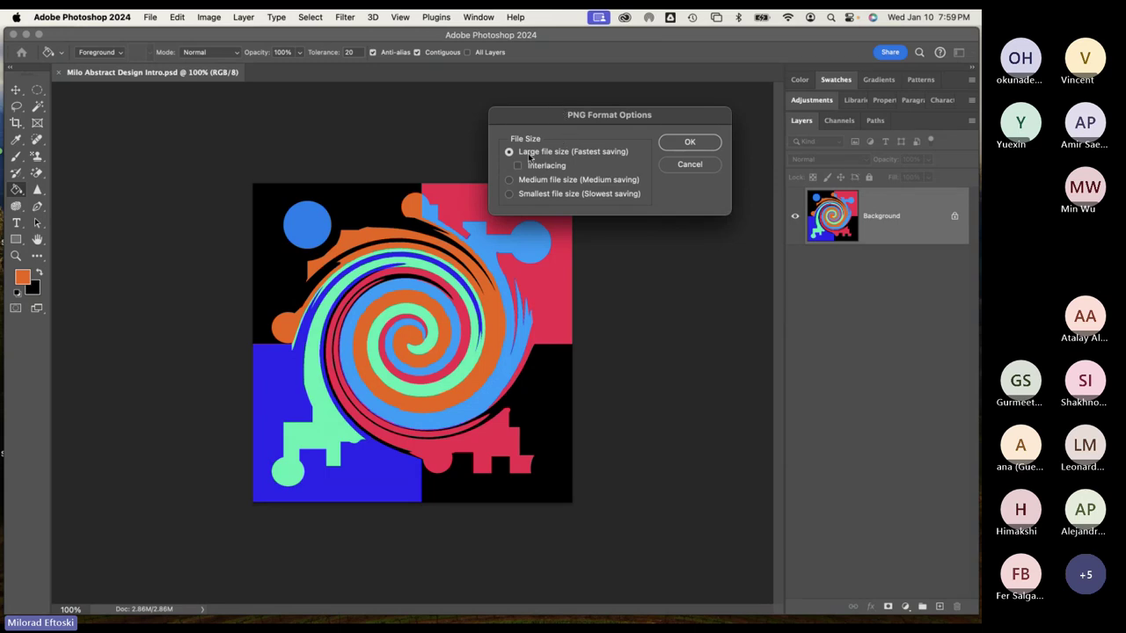
click(691, 149)
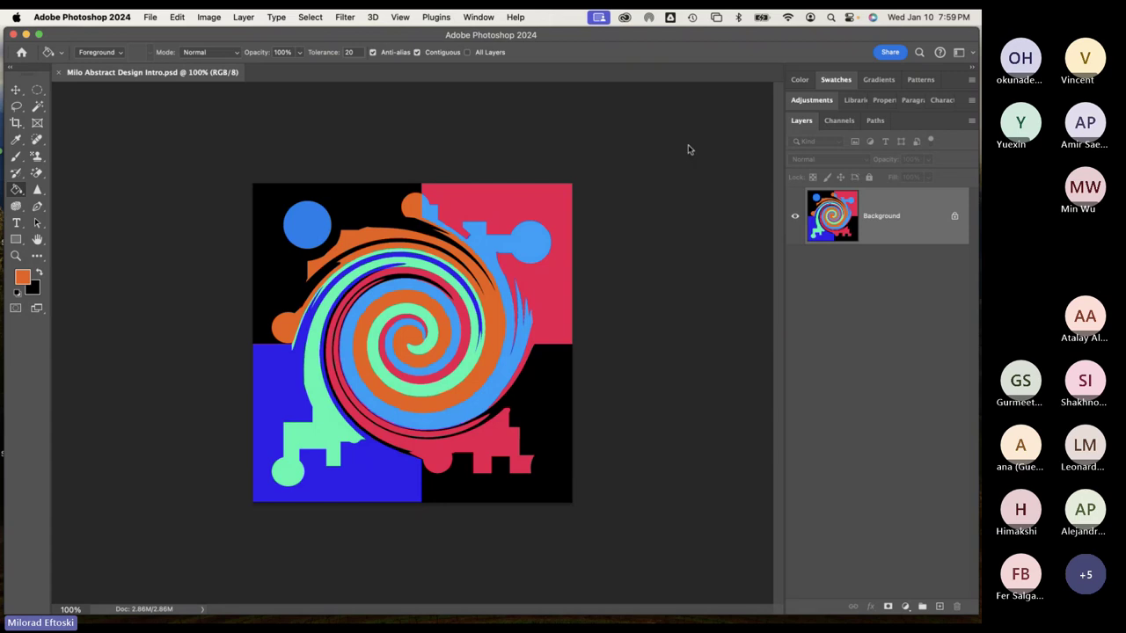
Hide Photoshop, trash the old Abstract Design Intro.psd, and group the renamed PSD beside the PNG
click(27, 34)
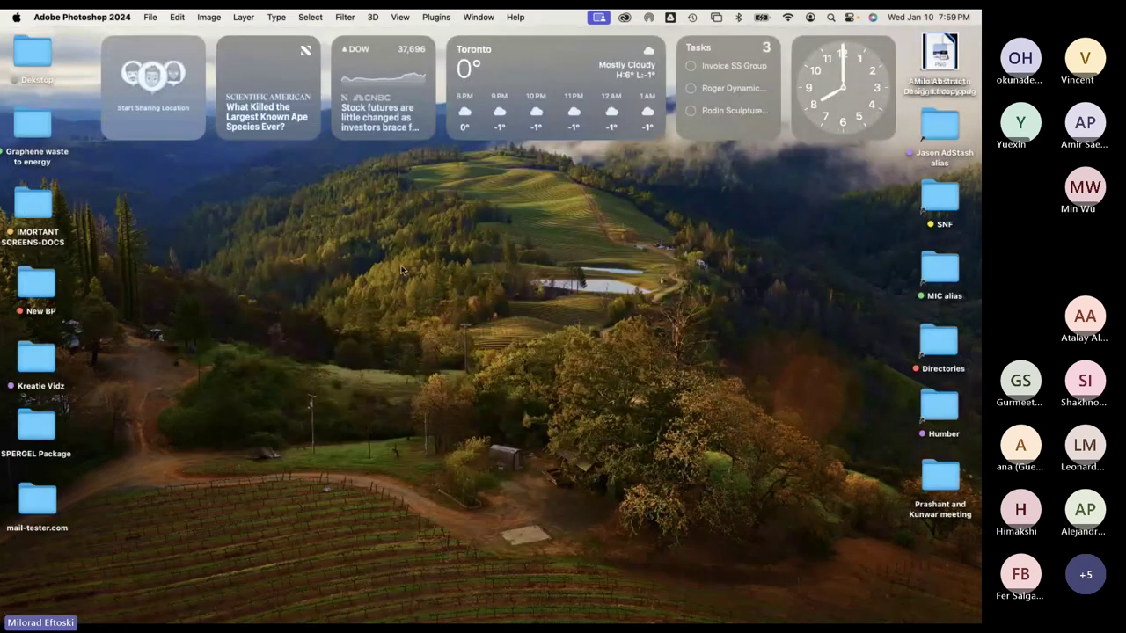
drag(939, 60, 800, 374)
drag(930, 53, 666, 301)
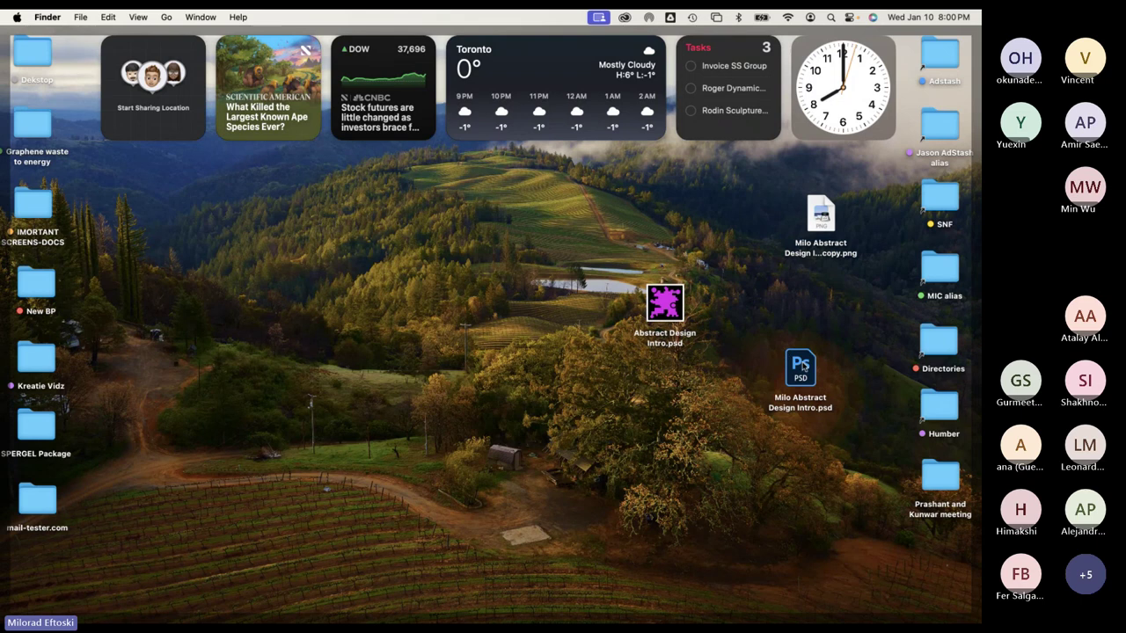
drag(787, 361, 758, 431)
drag(676, 295, 824, 288)
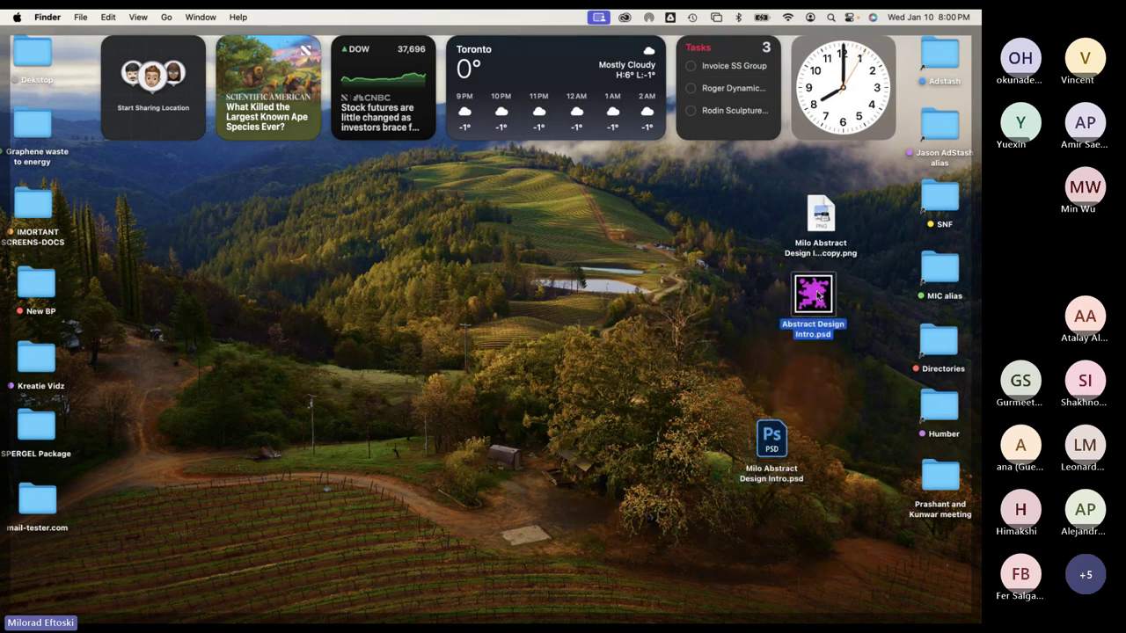
key(super+BackSpace)
drag(771, 437, 821, 295)
drag(821, 214, 854, 198)
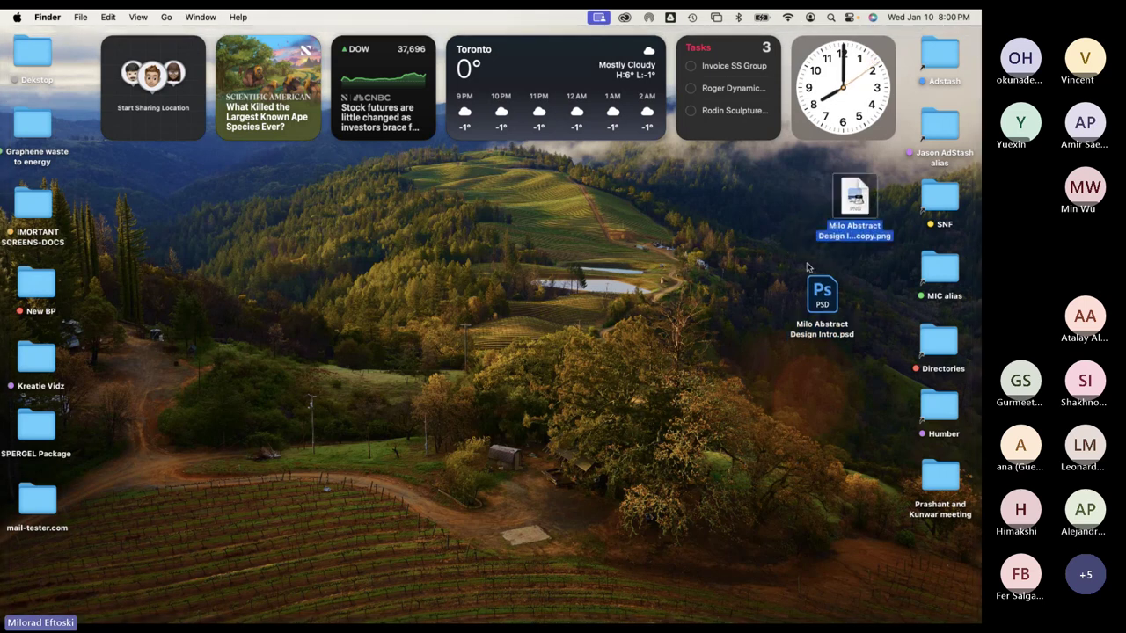
drag(821, 295, 857, 276)
click(862, 201)
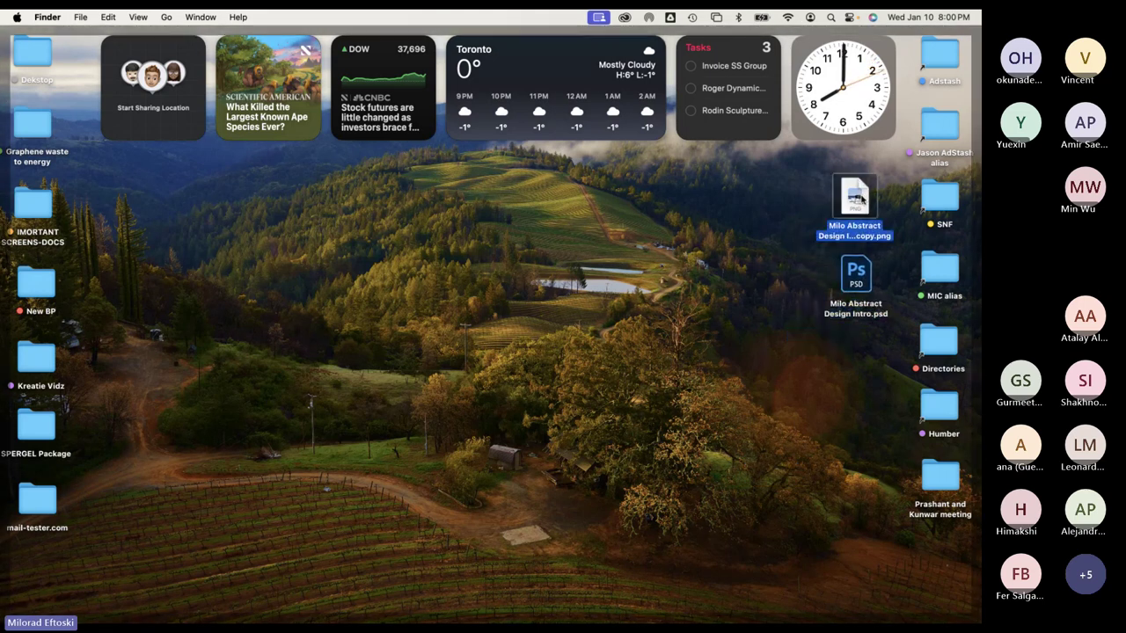
Quick Look the PNG and PSD swirl files, flipping between them with the arrow keys
key(space)
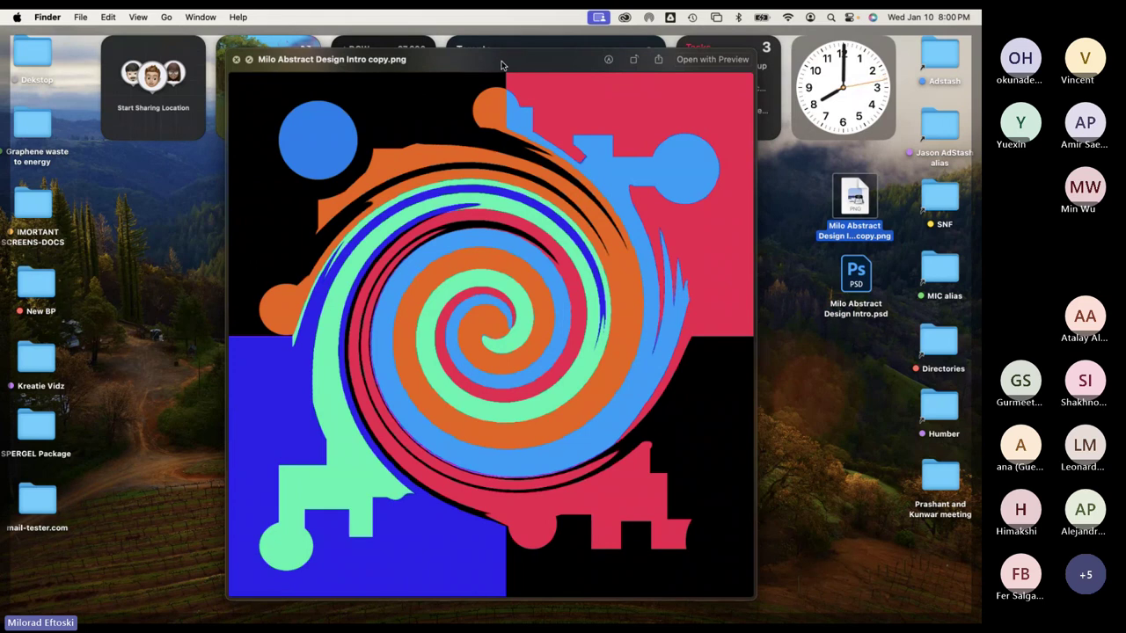
drag(502, 65, 488, 60)
key(space)
key(space)
key(space)
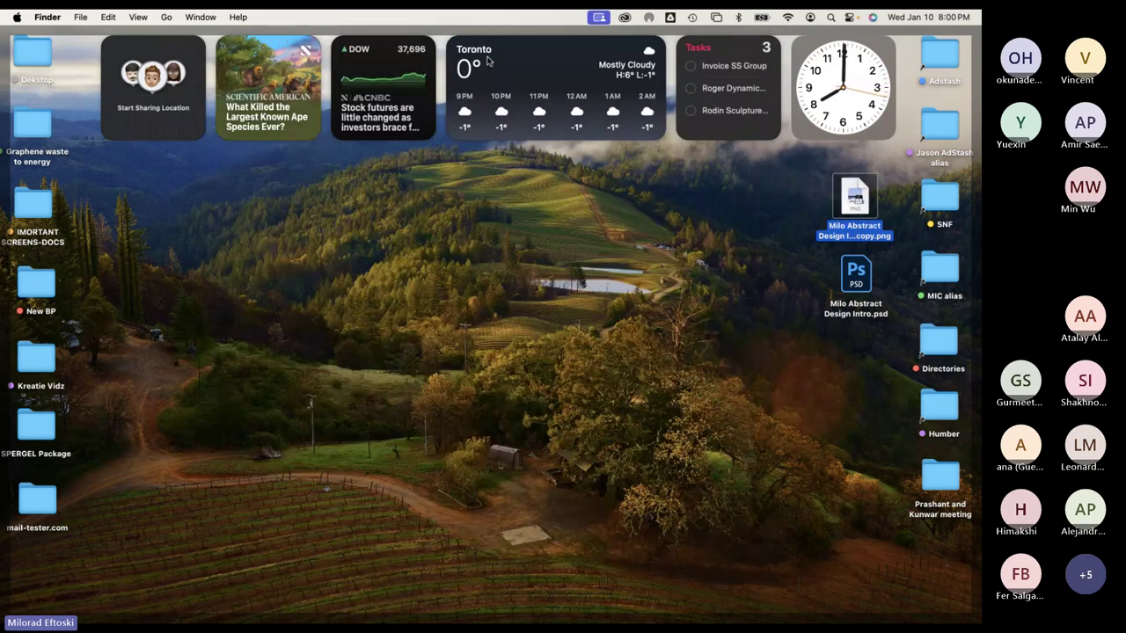
key(space)
key(space)
click(854, 277)
key(space)
key(space)
key(space)
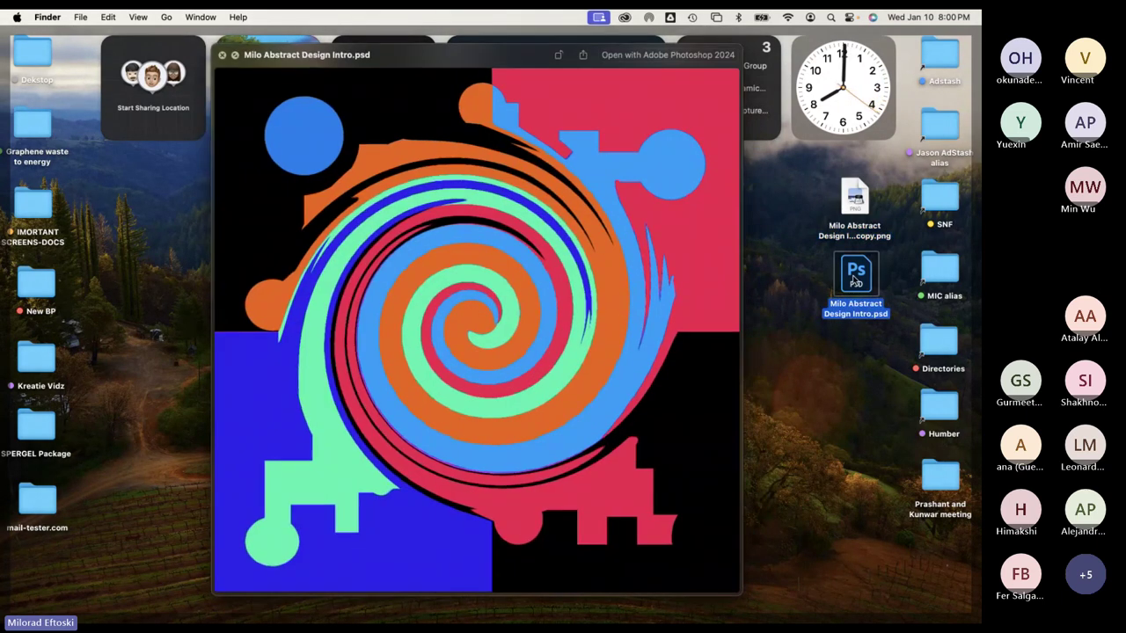
key(Up)
key(Down)
key(Up)
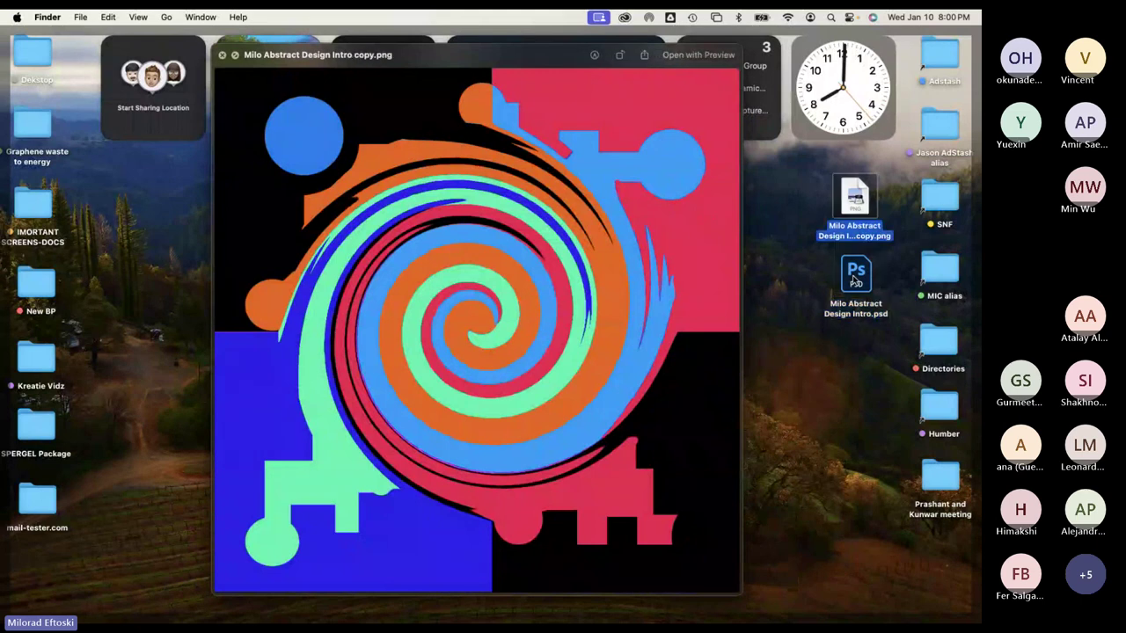
key(Down)
key(Up)
key(space)
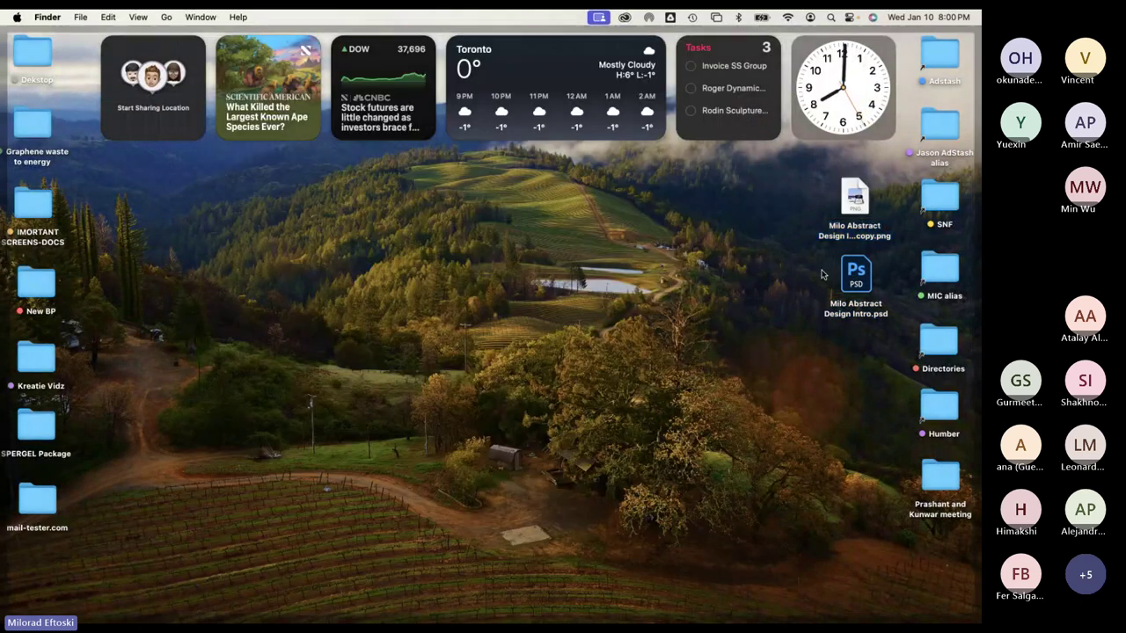
Place the PNG and PSD icons side by side in the middle of the desktop
drag(853, 197, 370, 274)
click(407, 270)
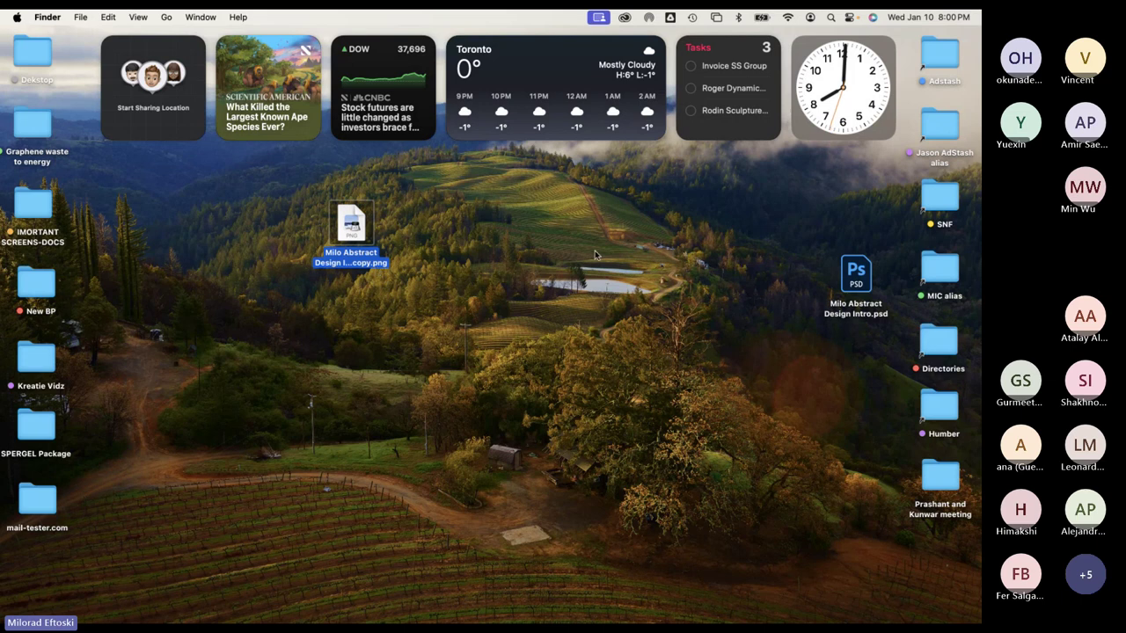
drag(848, 280, 436, 231)
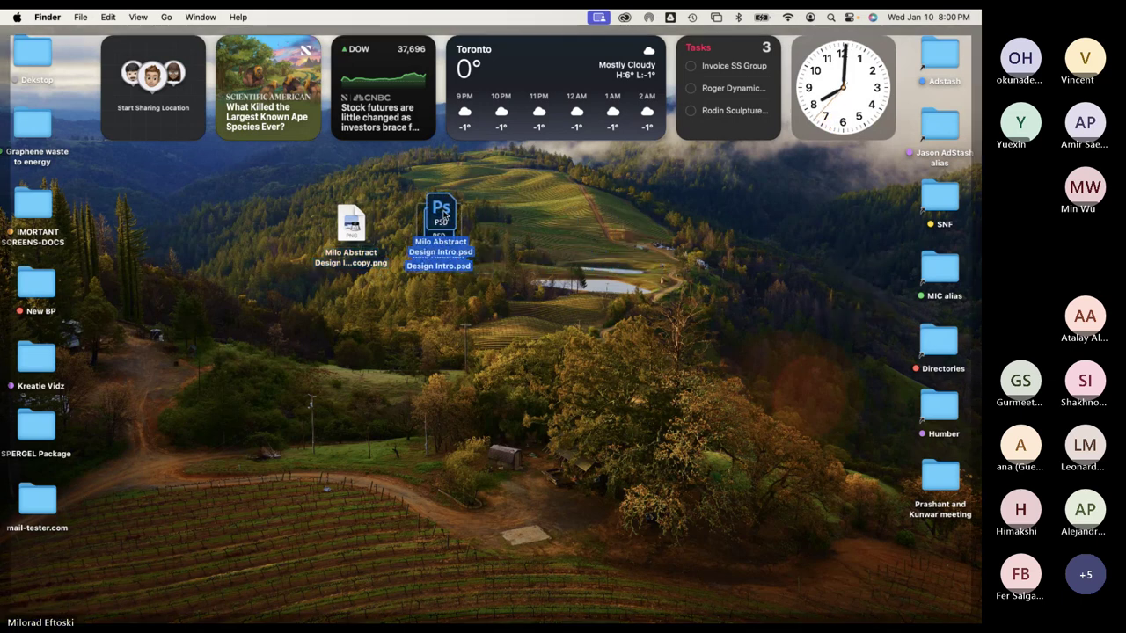
click(510, 224)
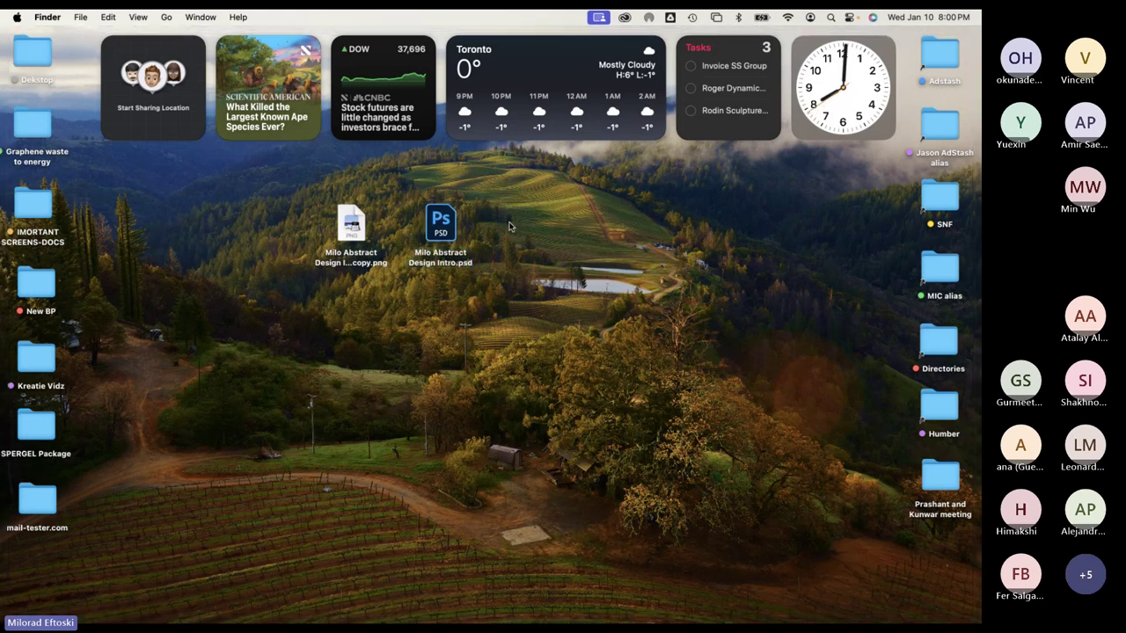
click(357, 226)
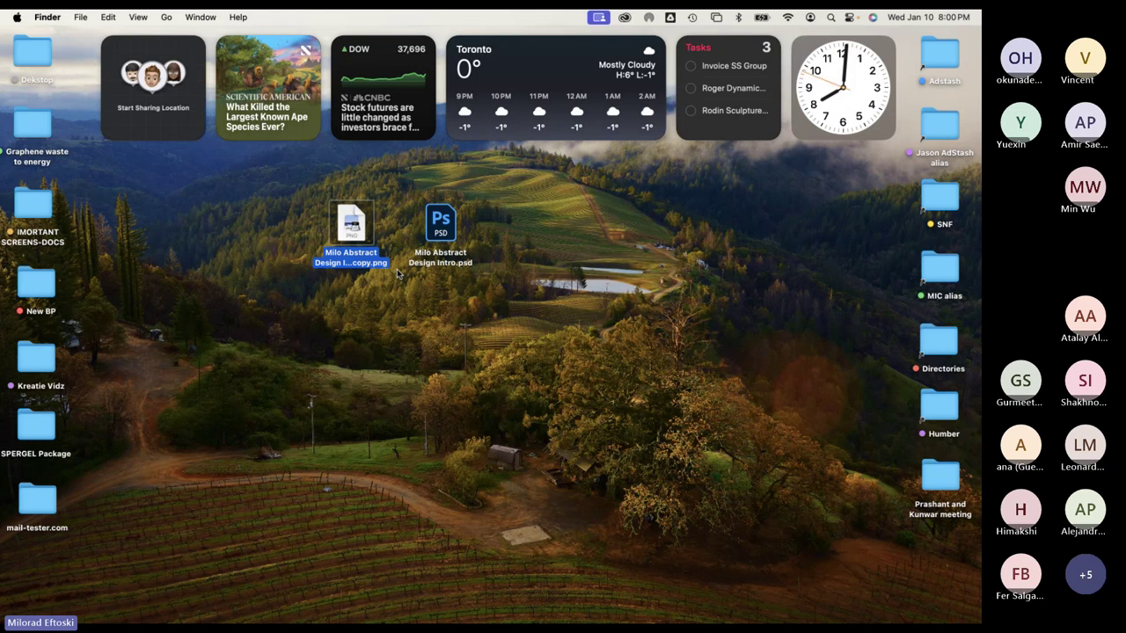
click(420, 344)
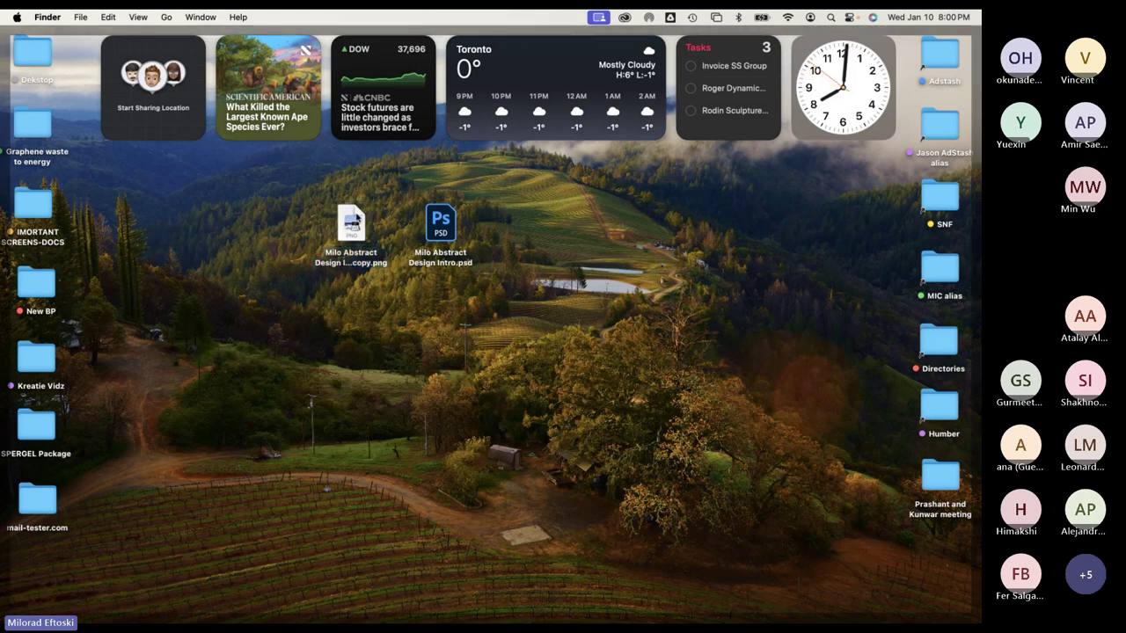
click(441, 225)
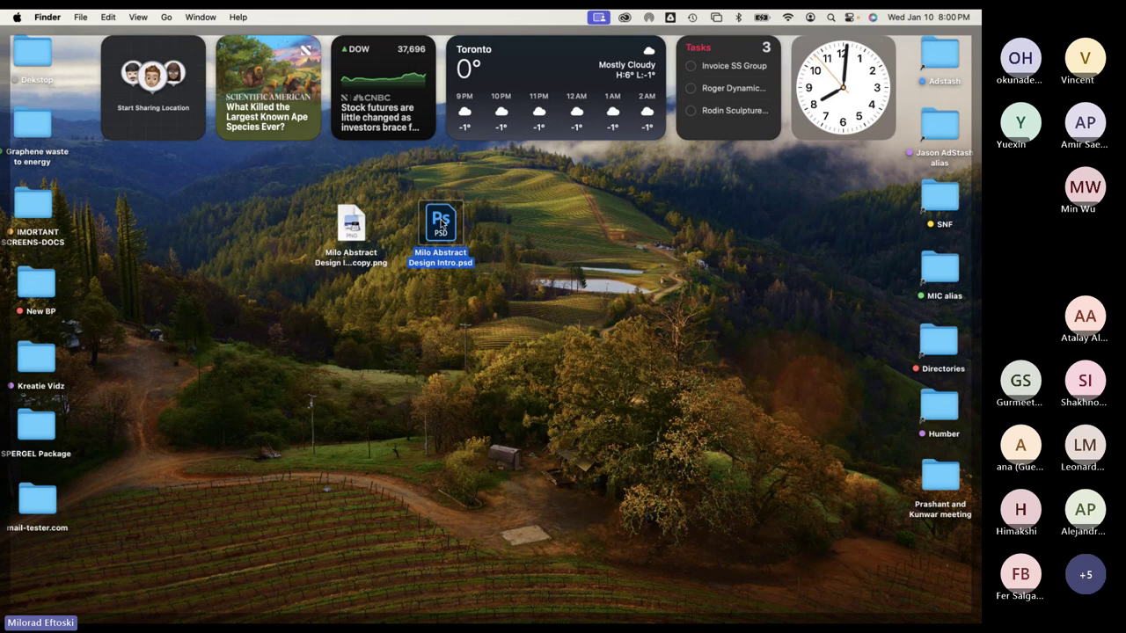
key(super+i)
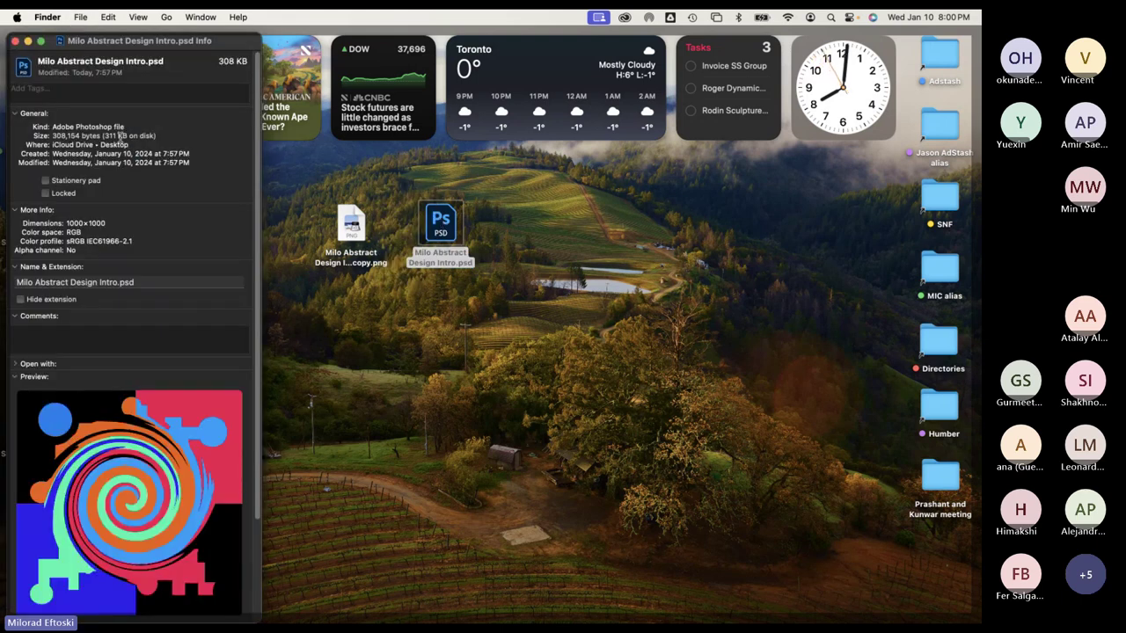
drag(156, 137, 52, 136)
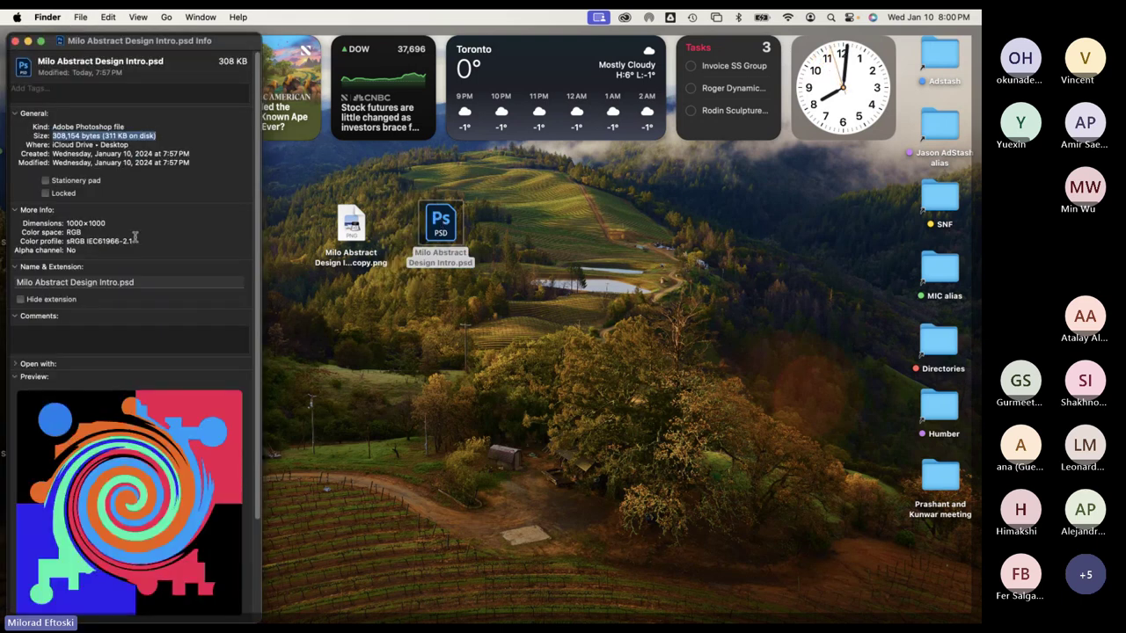
drag(99, 47, 125, 44)
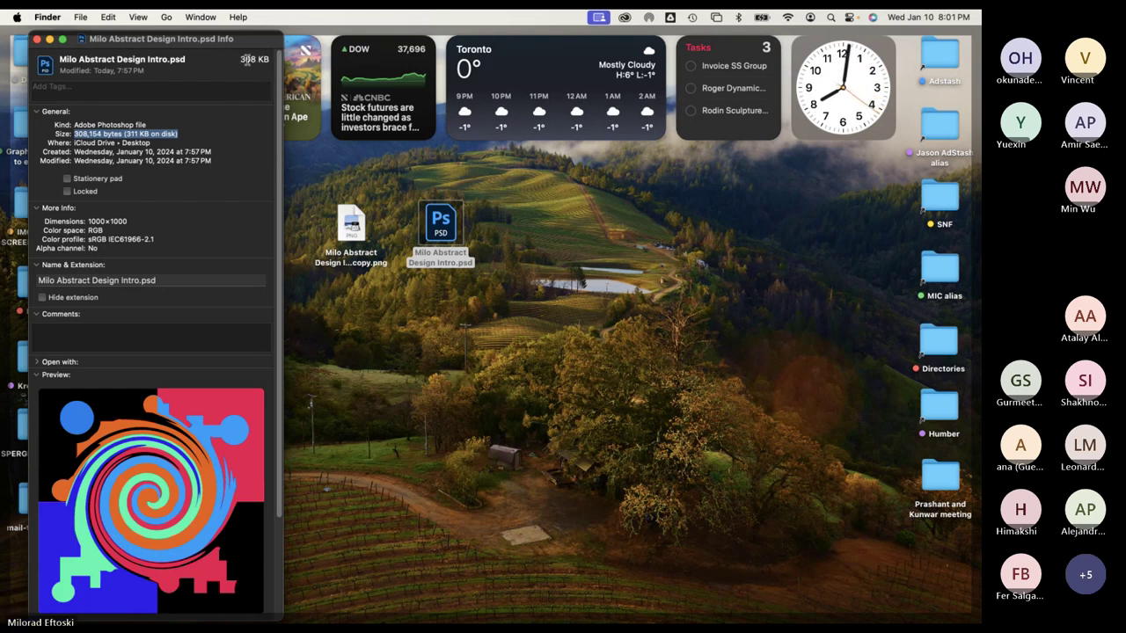
double_click(248, 58)
click(240, 61)
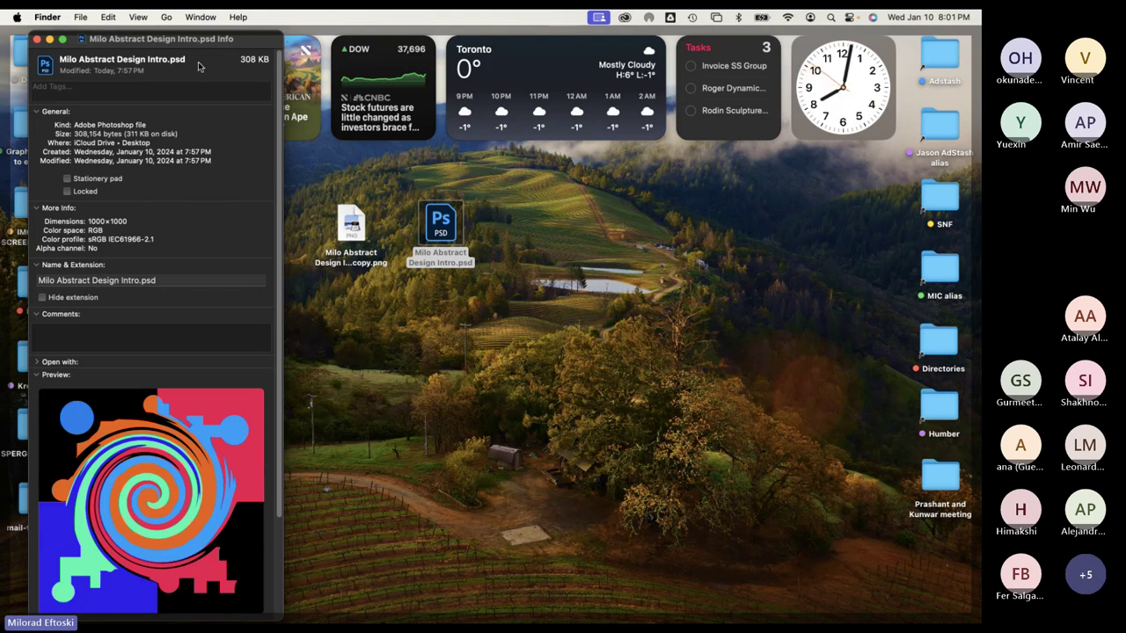
double_click(248, 58)
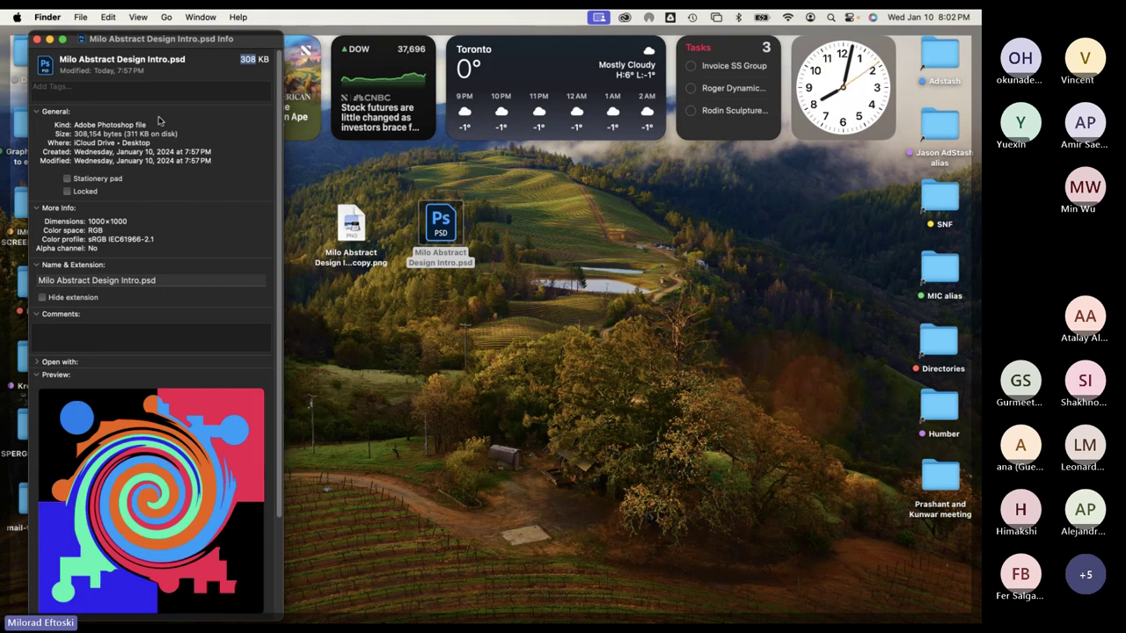
click(37, 41)
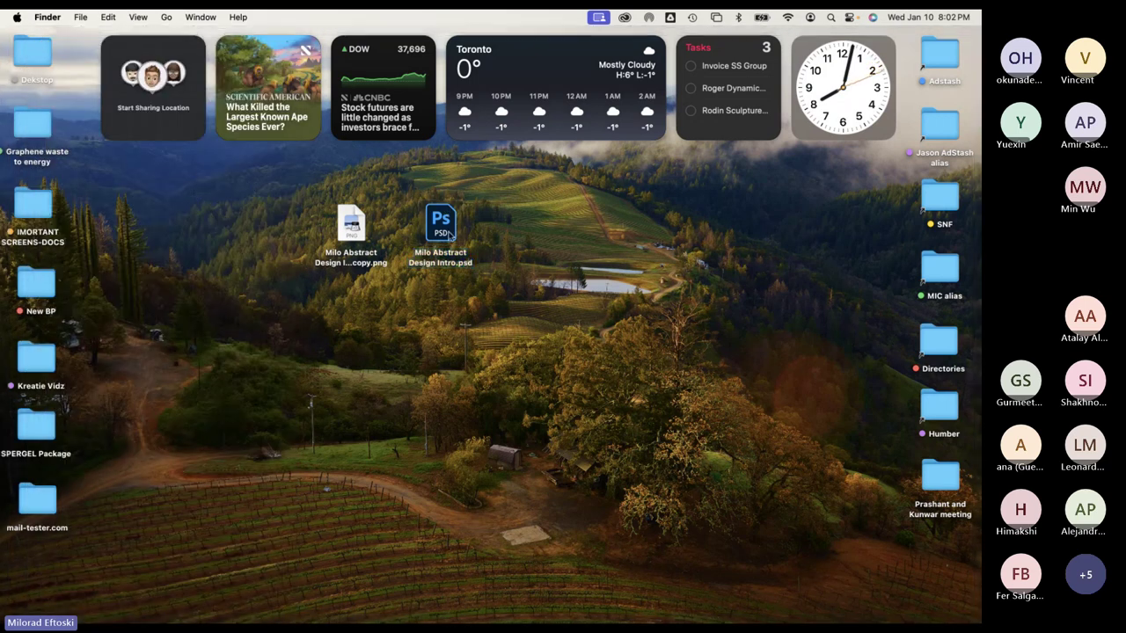
Move the PSD and PNG icons to the right side of the desktop
drag(304, 190, 522, 311)
click(522, 311)
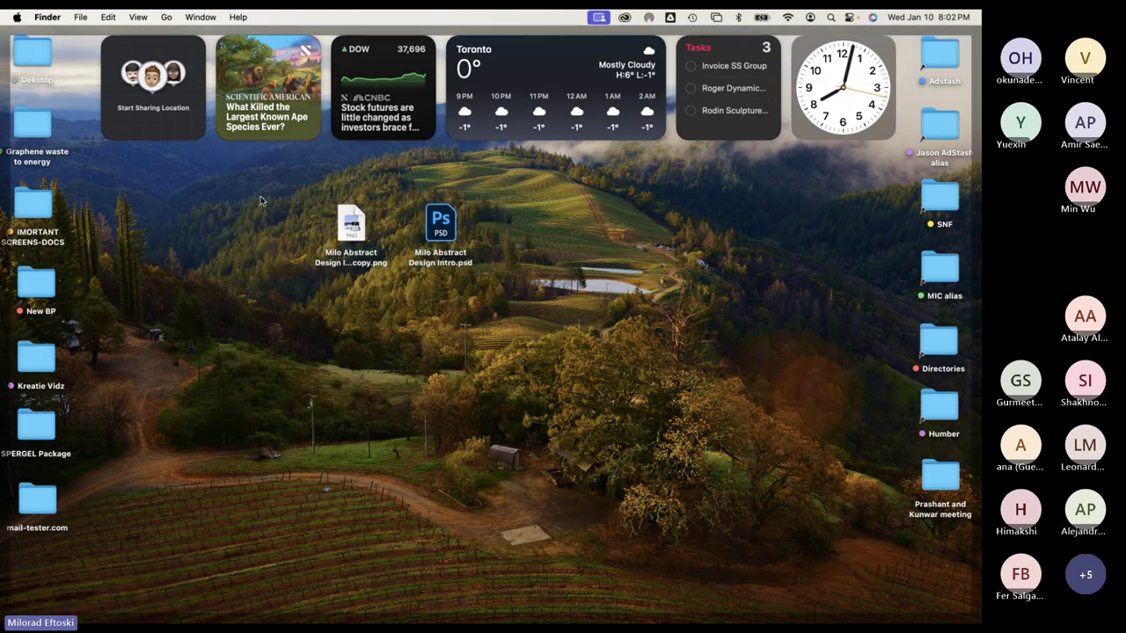
drag(440, 231, 767, 230)
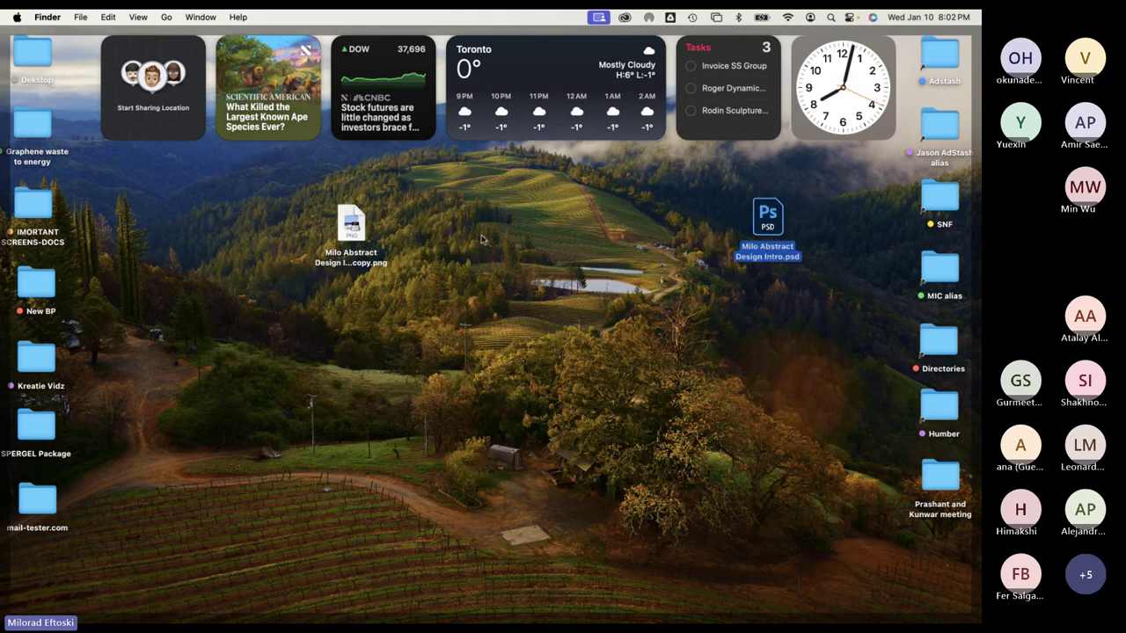
drag(361, 226, 689, 225)
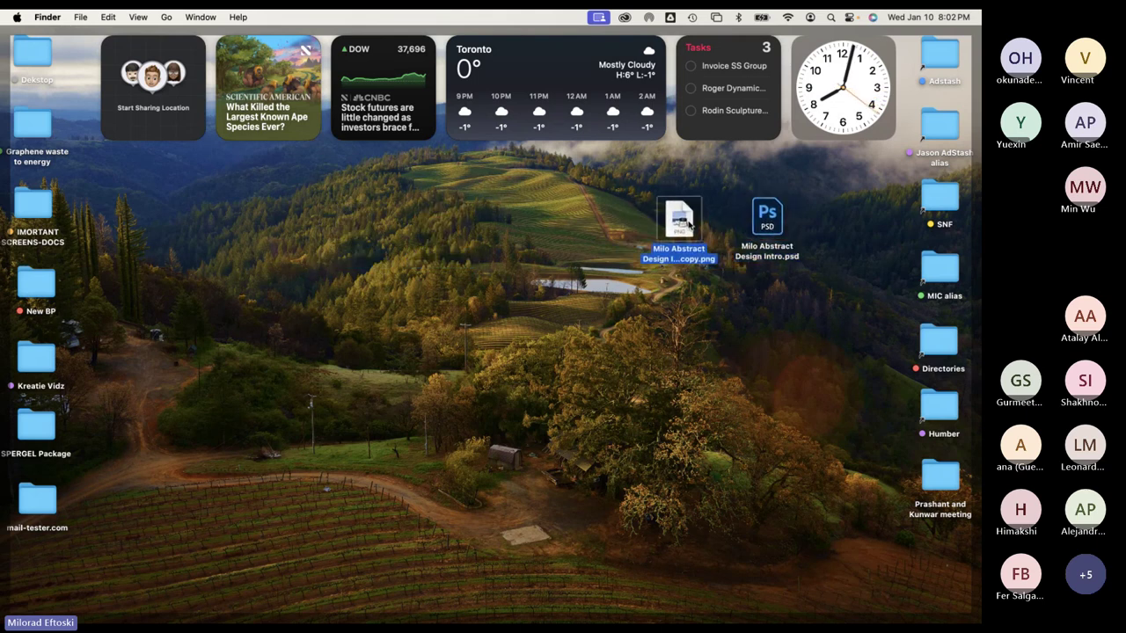
Show Get Info for the PNG (172 KB) and PSD, arranged side by side to compare sizes
key(super+i)
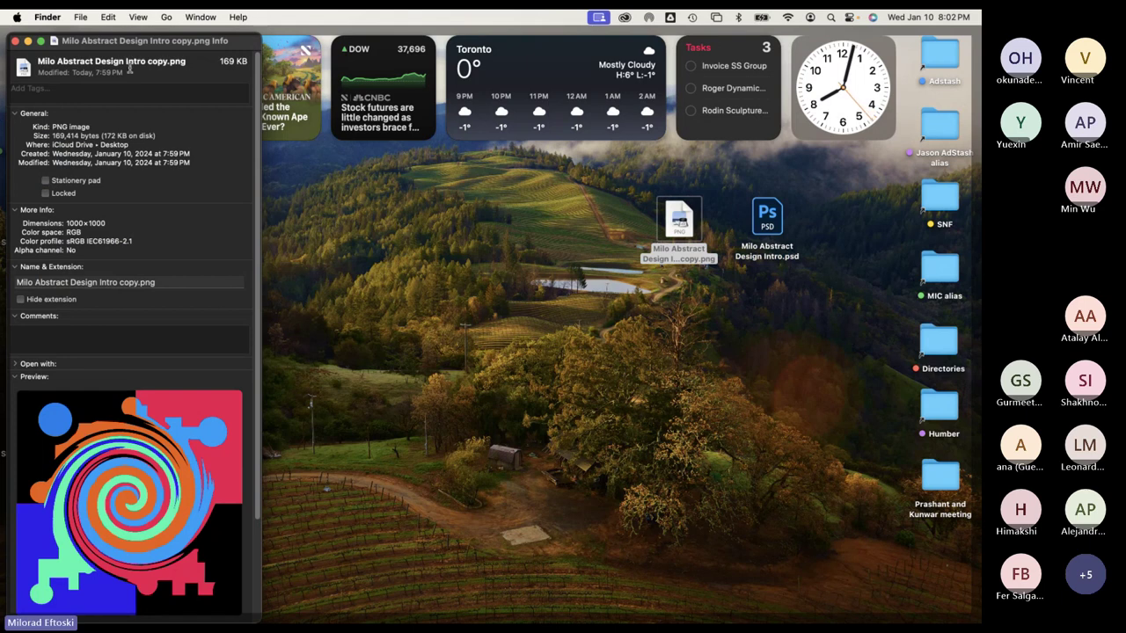
drag(125, 44, 340, 44)
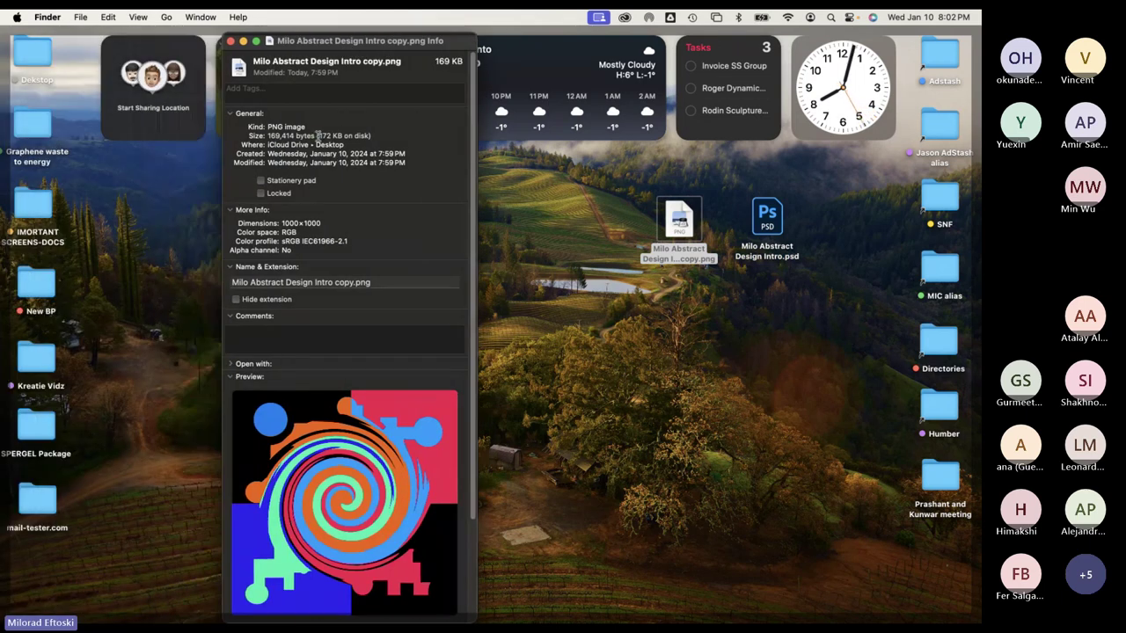
drag(316, 135, 379, 135)
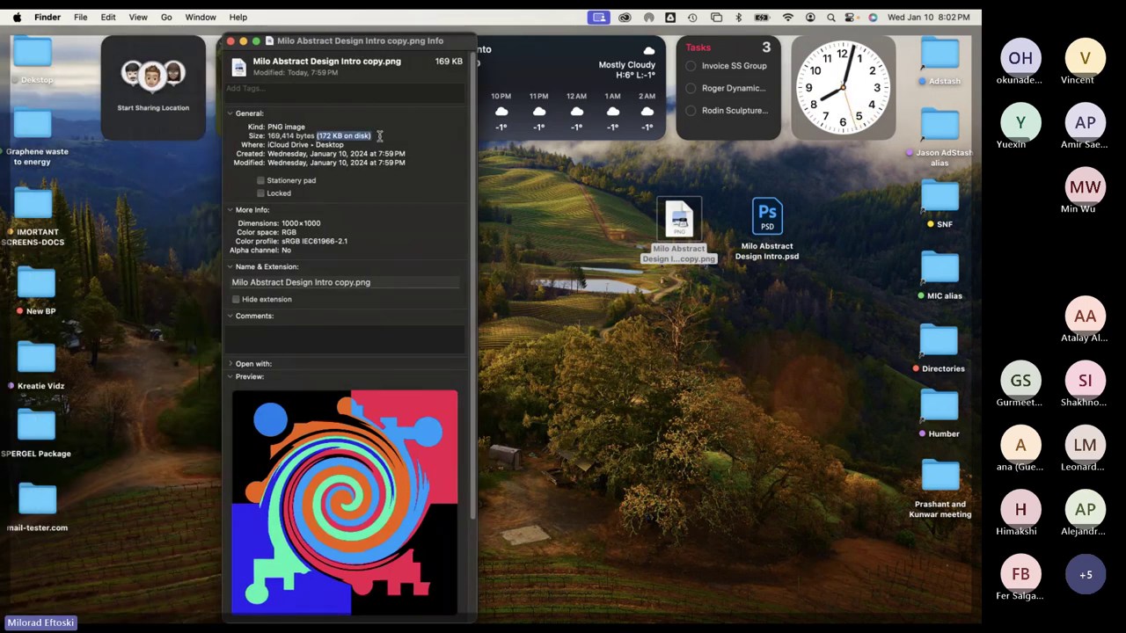
click(776, 227)
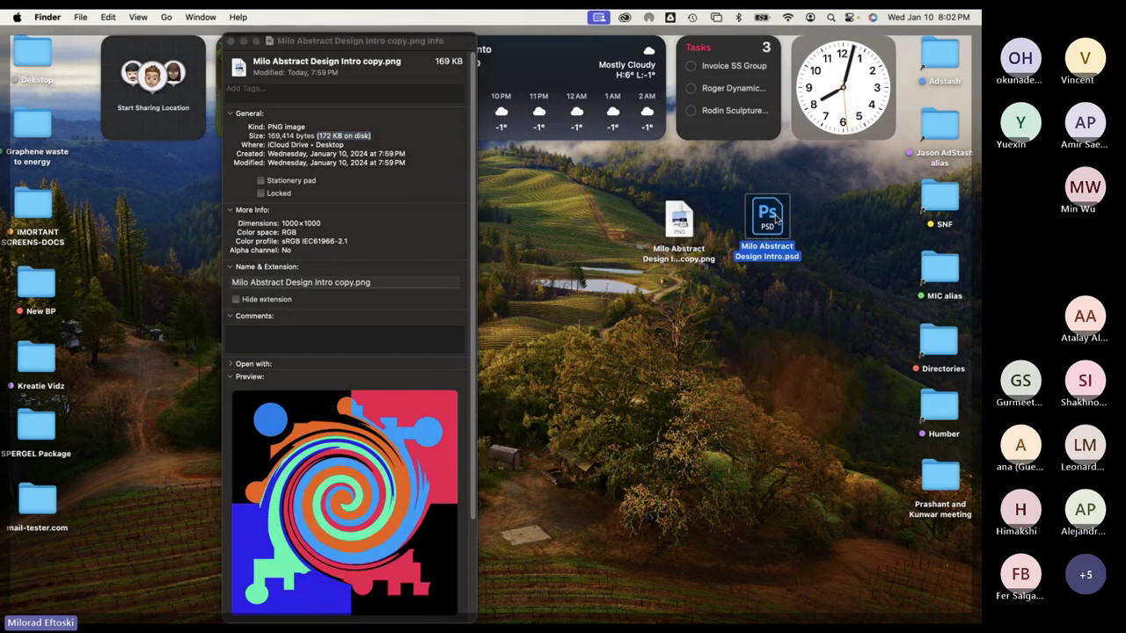
key(super+i)
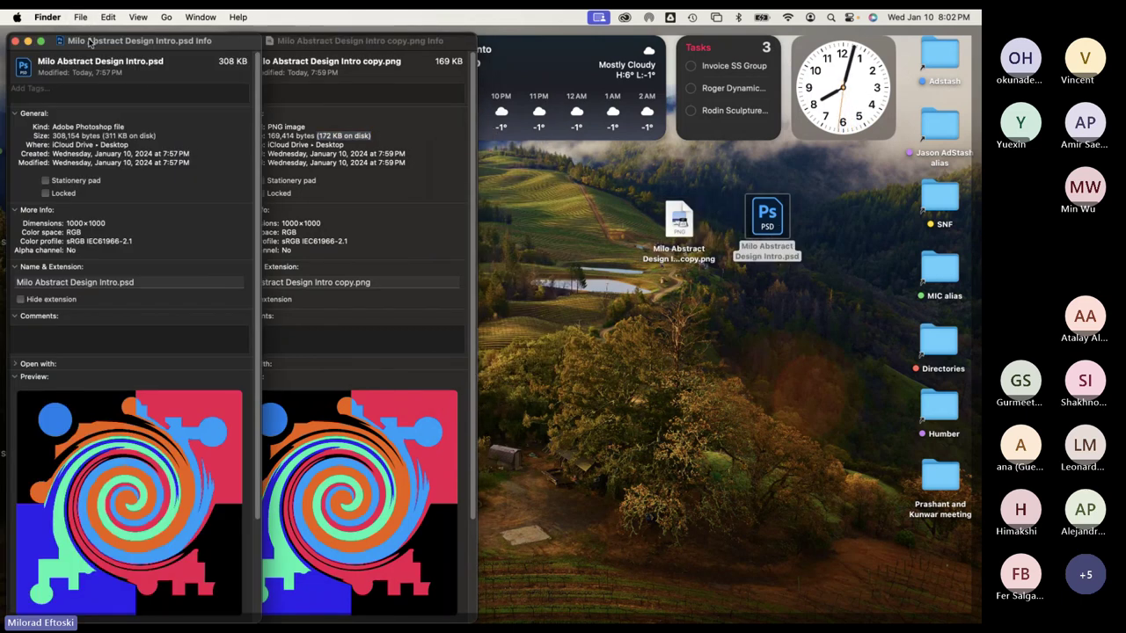
drag(304, 46, 412, 46)
drag(174, 48, 233, 48)
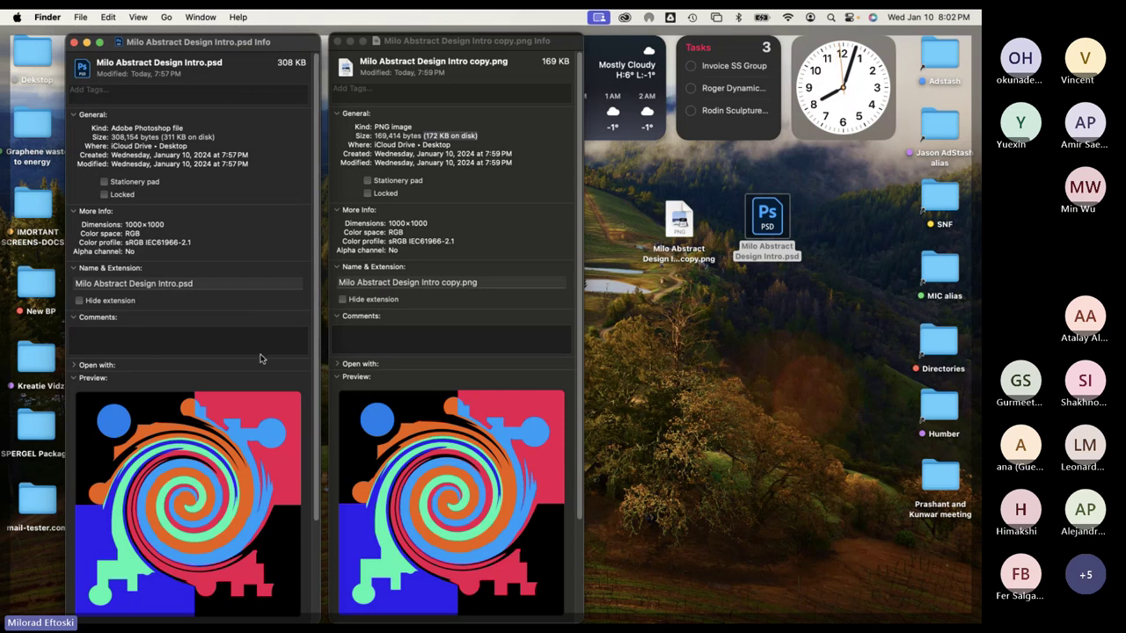
Close both Info windows and nudge the PSD further up and right
click(134, 339)
click(429, 343)
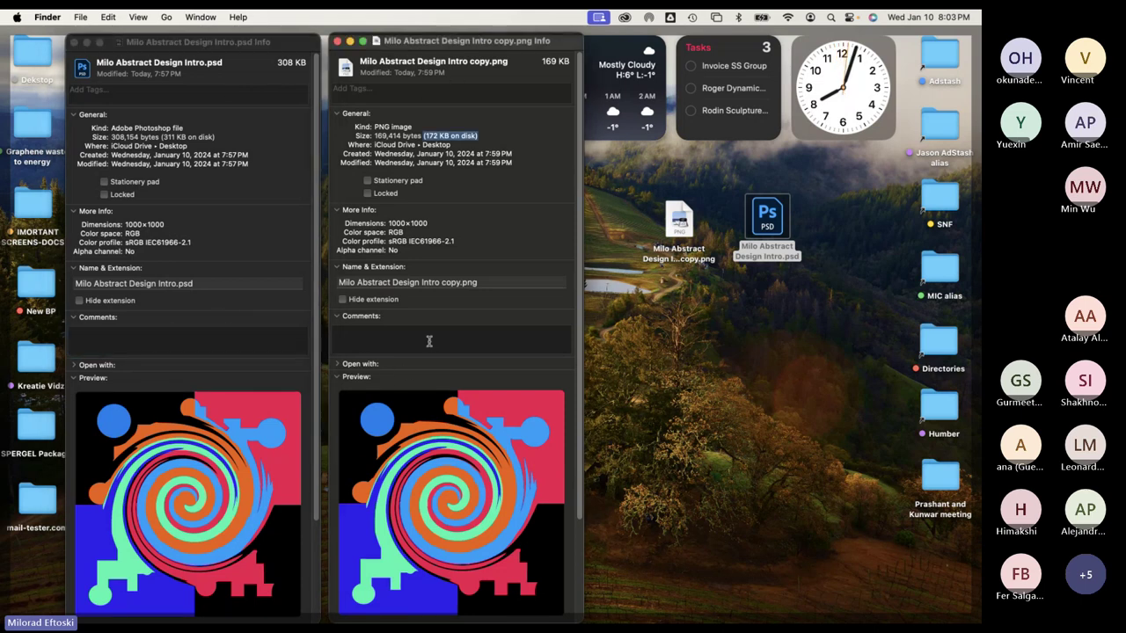
click(429, 342)
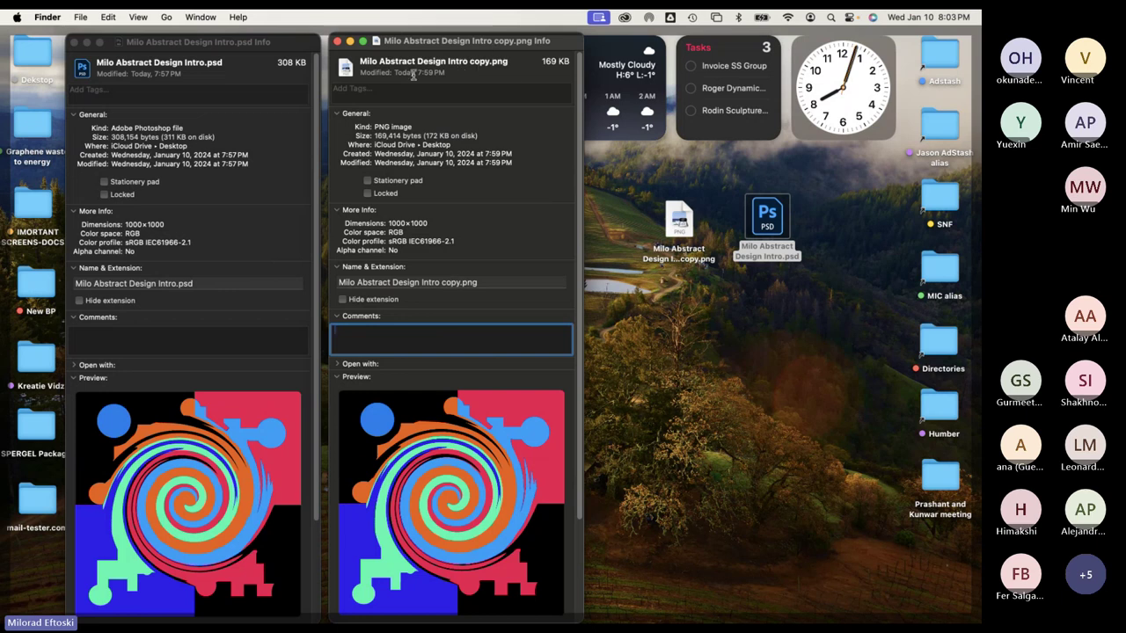
click(337, 42)
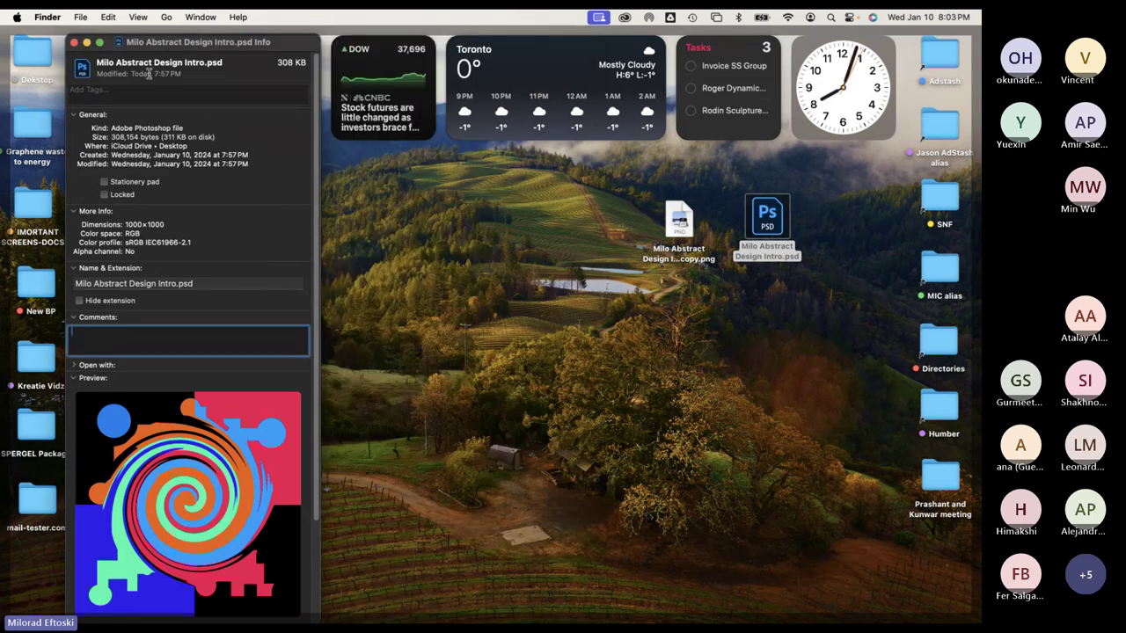
click(74, 42)
drag(767, 220, 849, 200)
Place the PSD and PNG beside the right-hand folder column
click(763, 236)
drag(668, 227, 768, 195)
click(601, 225)
Create a new desktop folder named 'Class One'
right_click(602, 226)
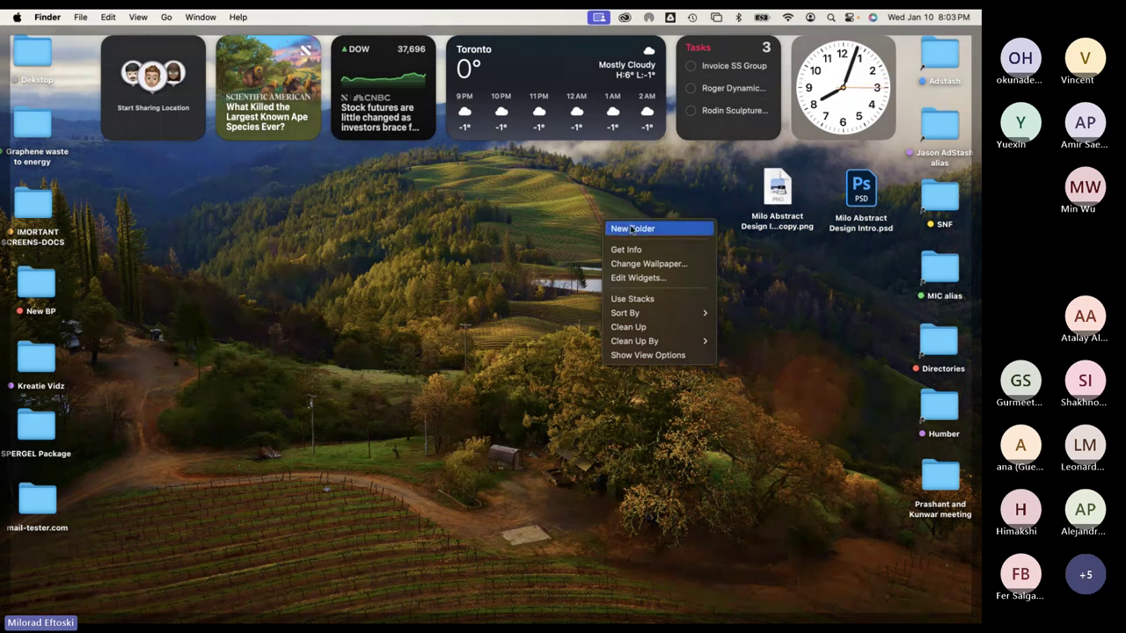
click(620, 229)
text(Cla)
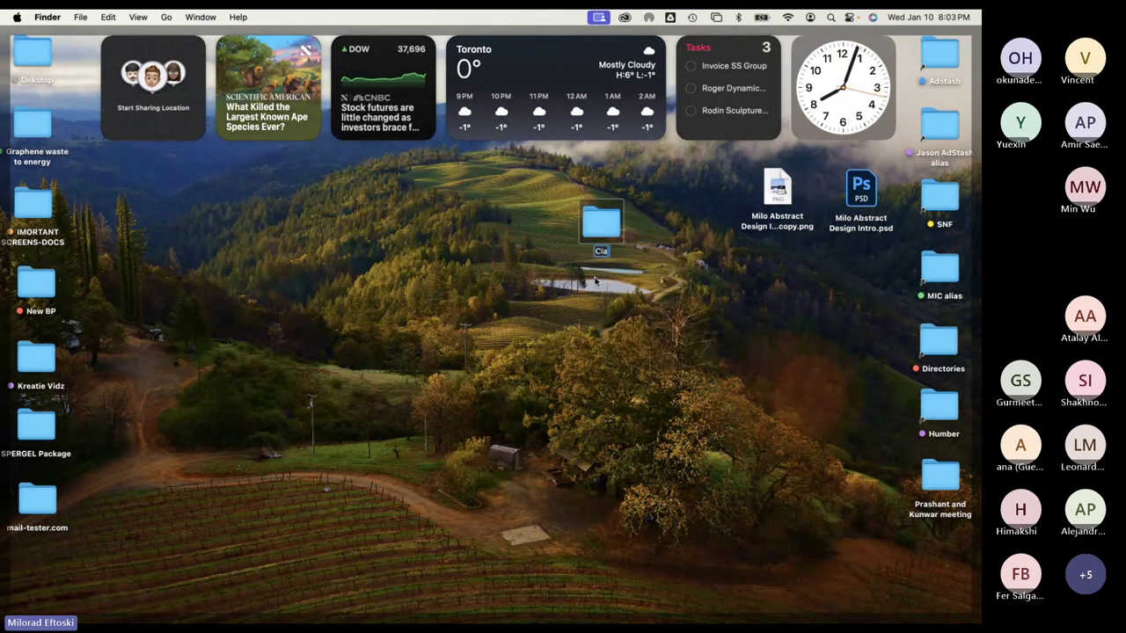
text(ss One)
click(598, 344)
Position the Class One folder beside the design files and move the files toward it
drag(601, 224, 822, 265)
click(763, 269)
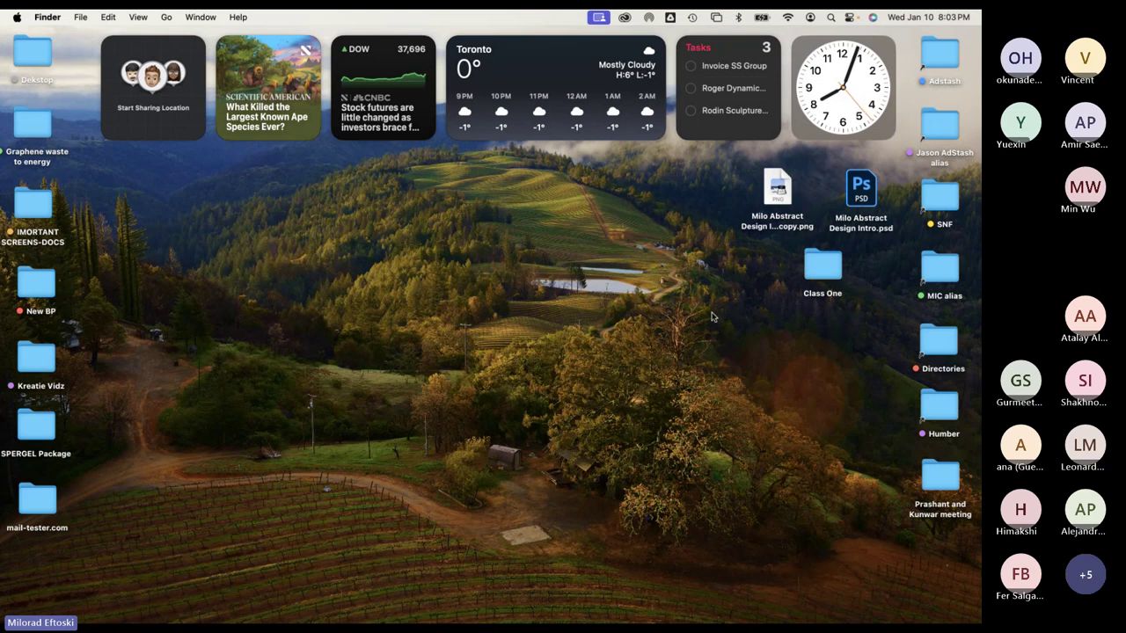
drag(792, 270, 791, 276)
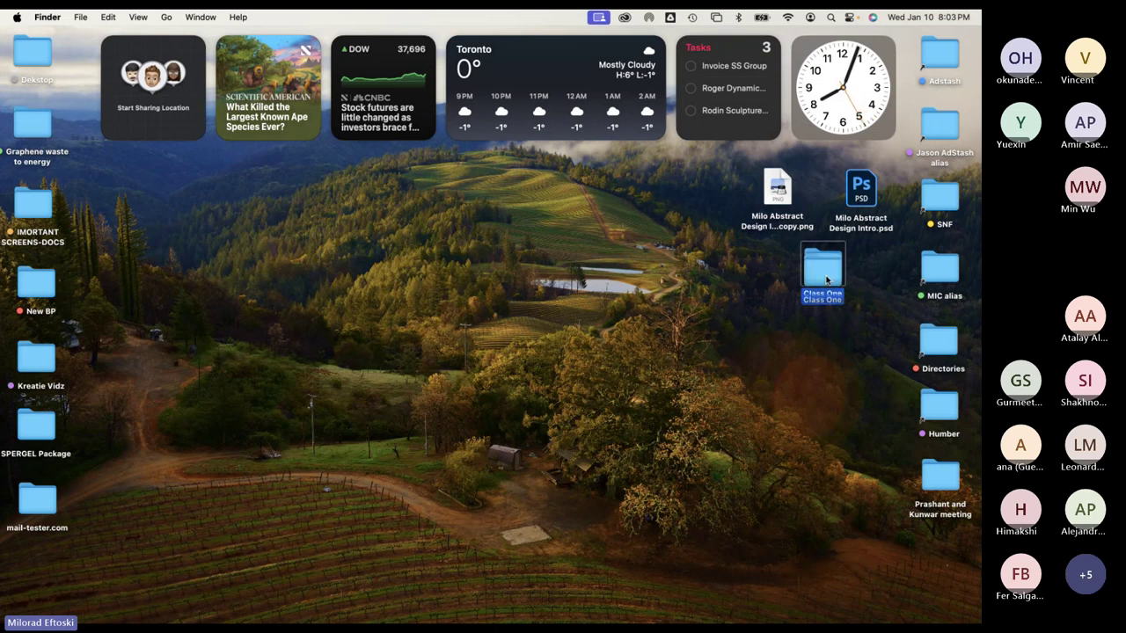
click(762, 286)
drag(735, 165, 851, 195)
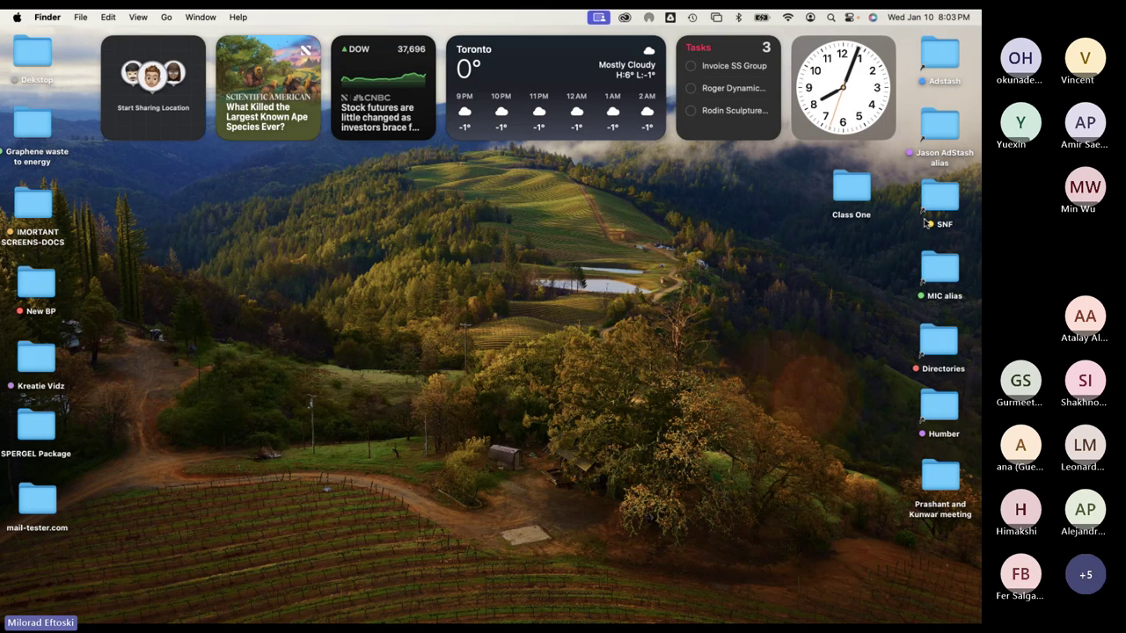
drag(852, 188, 809, 188)
click(804, 185)
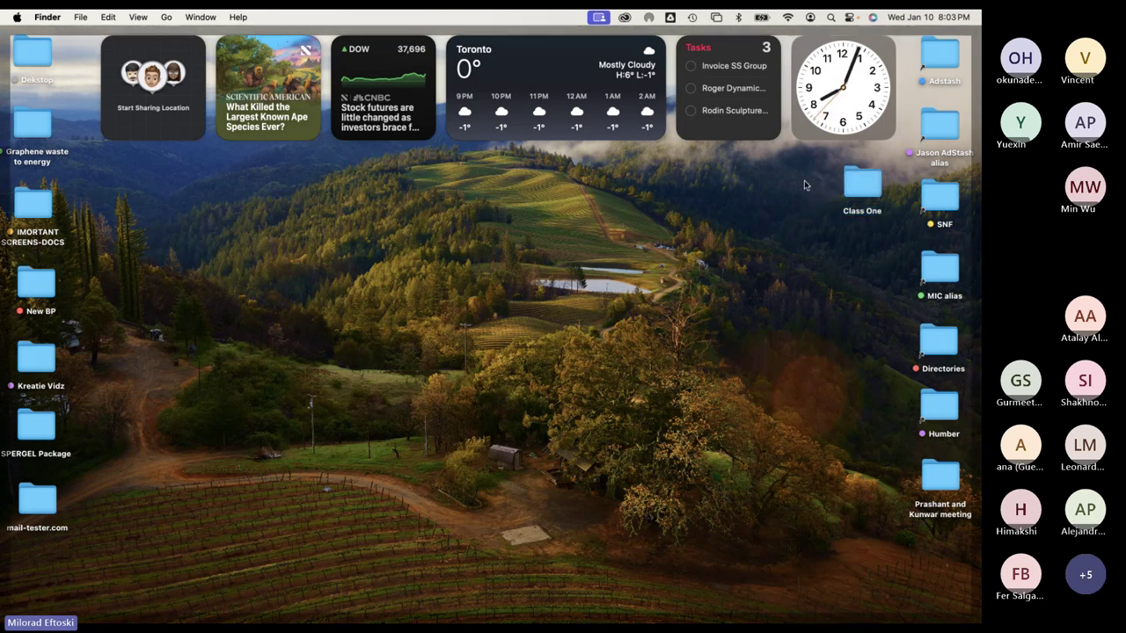
click(867, 188)
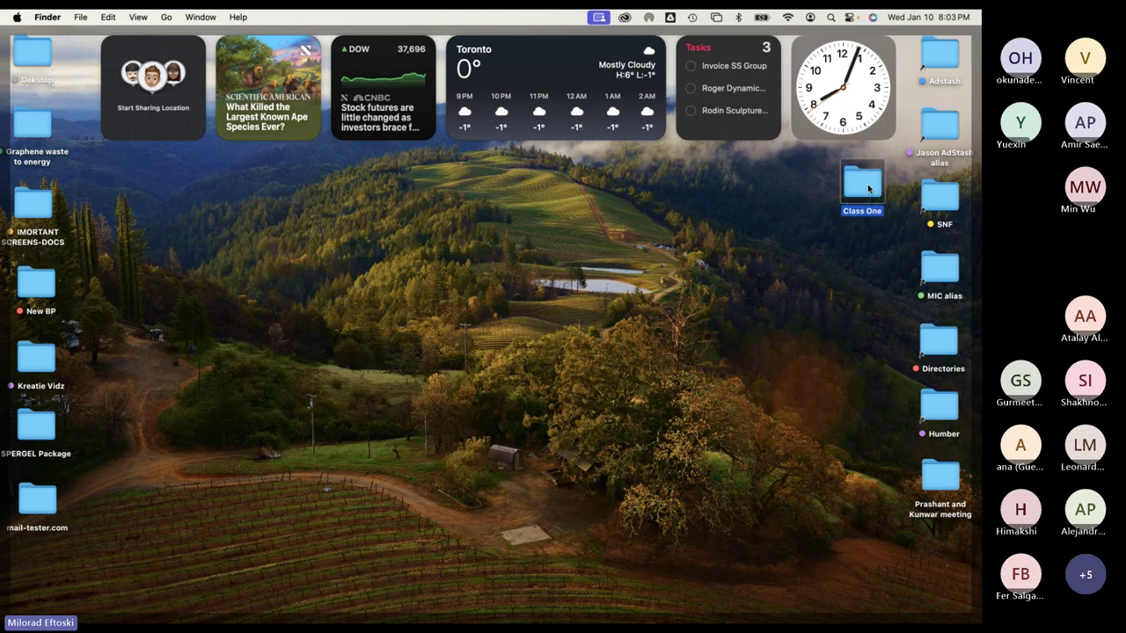
double_click(868, 188)
click(382, 161)
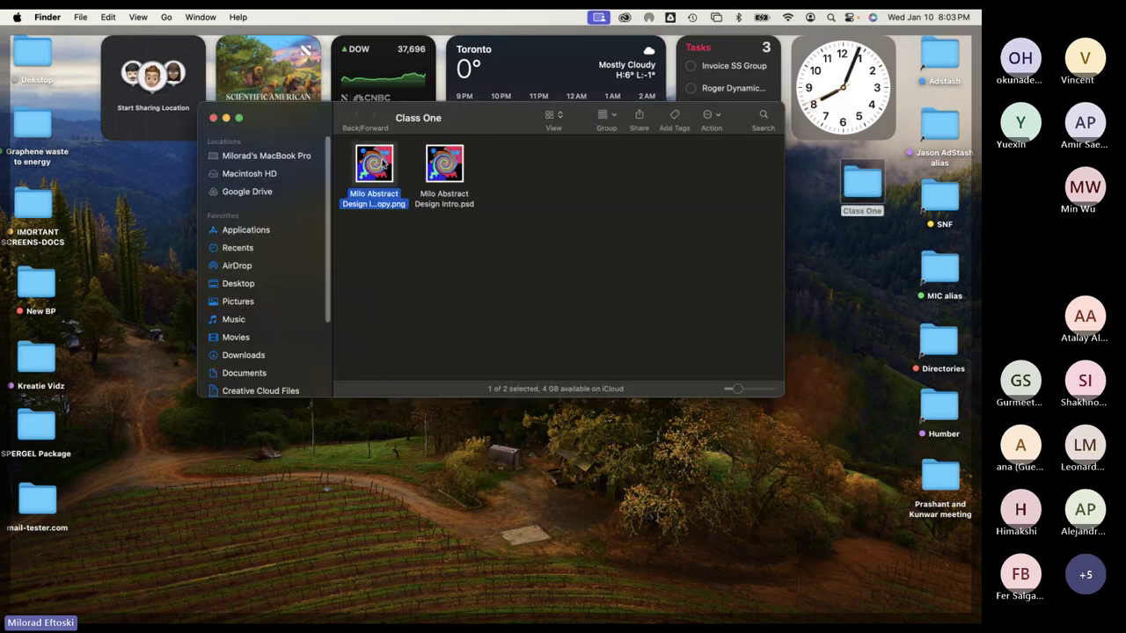
key(space)
key(space)
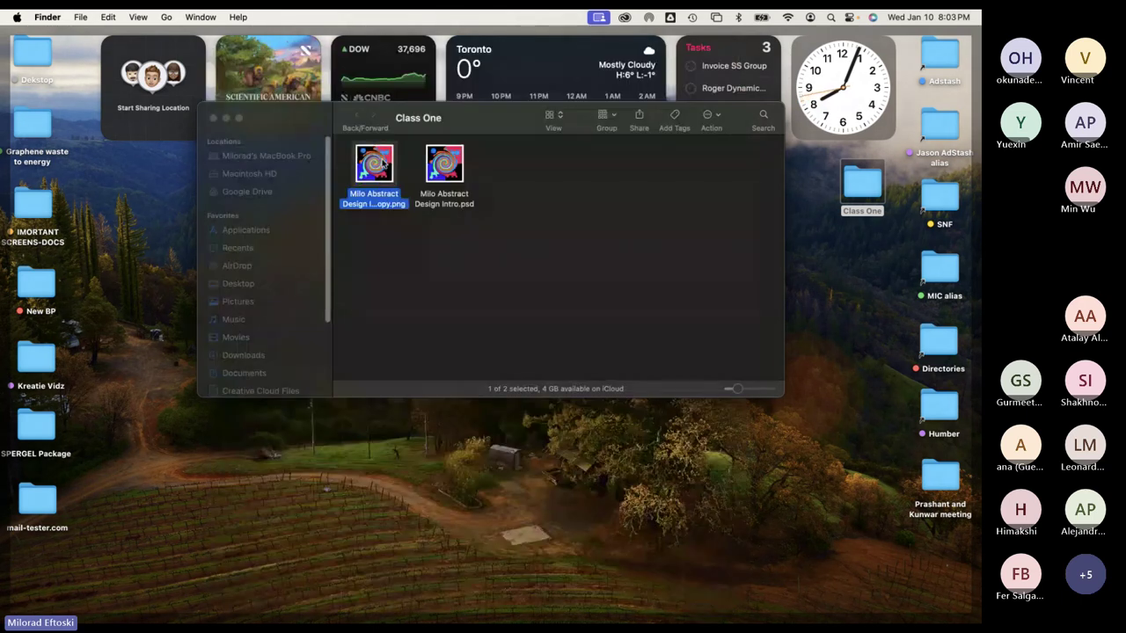
drag(484, 121, 472, 187)
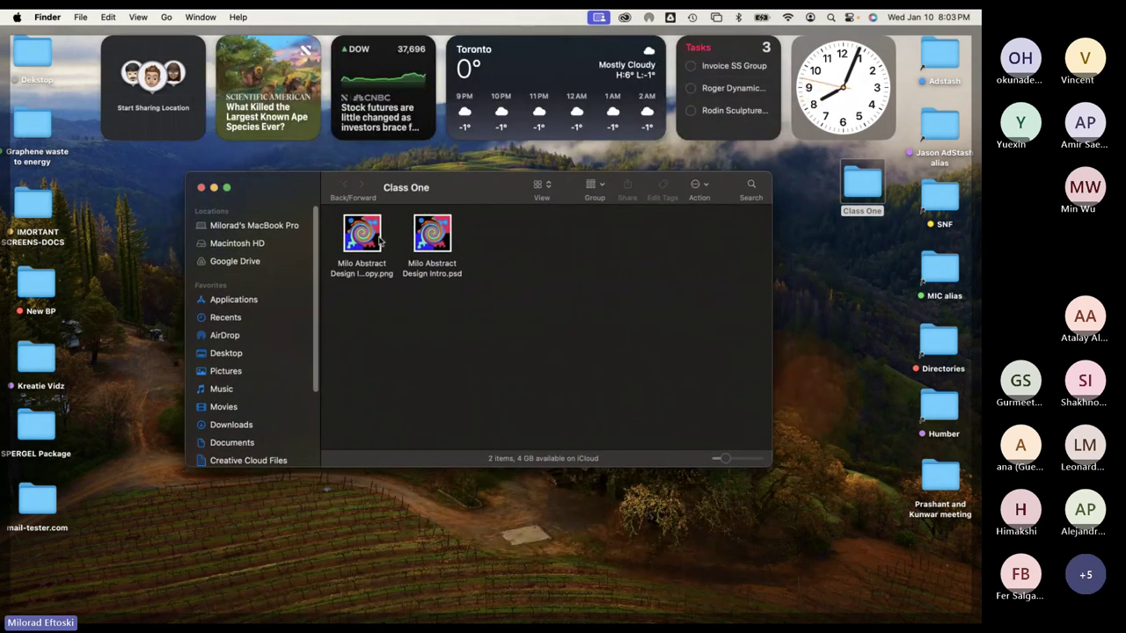
click(200, 188)
mouse_move(459, 605)
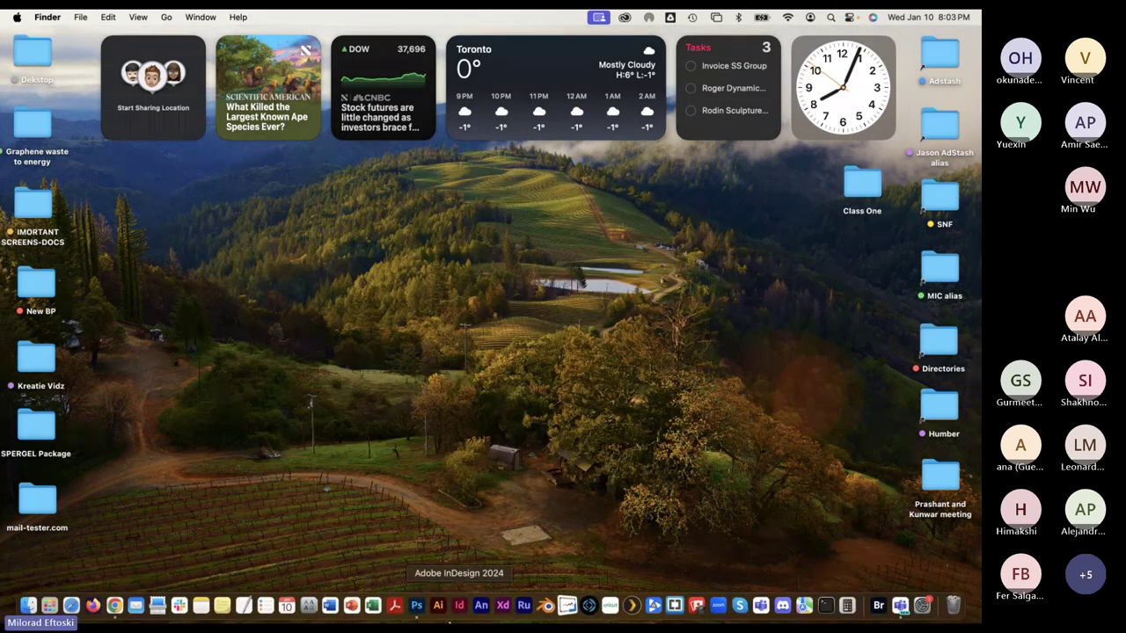
Return to Chrome, close the Humber store tab, and expand Class Modules and Module 01
click(115, 605)
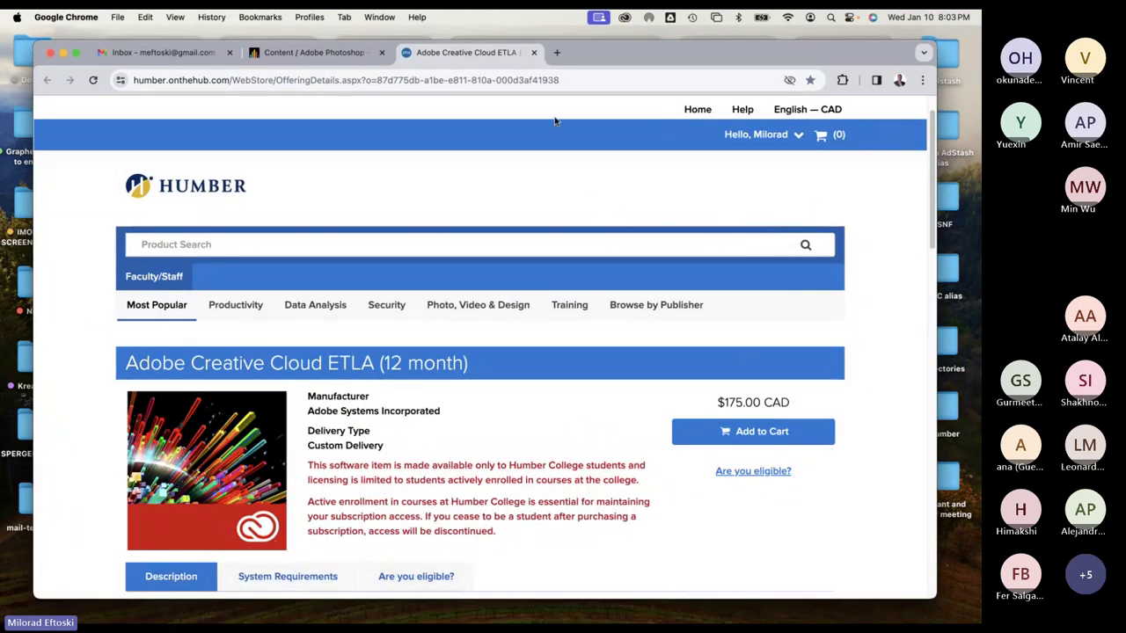
click(533, 52)
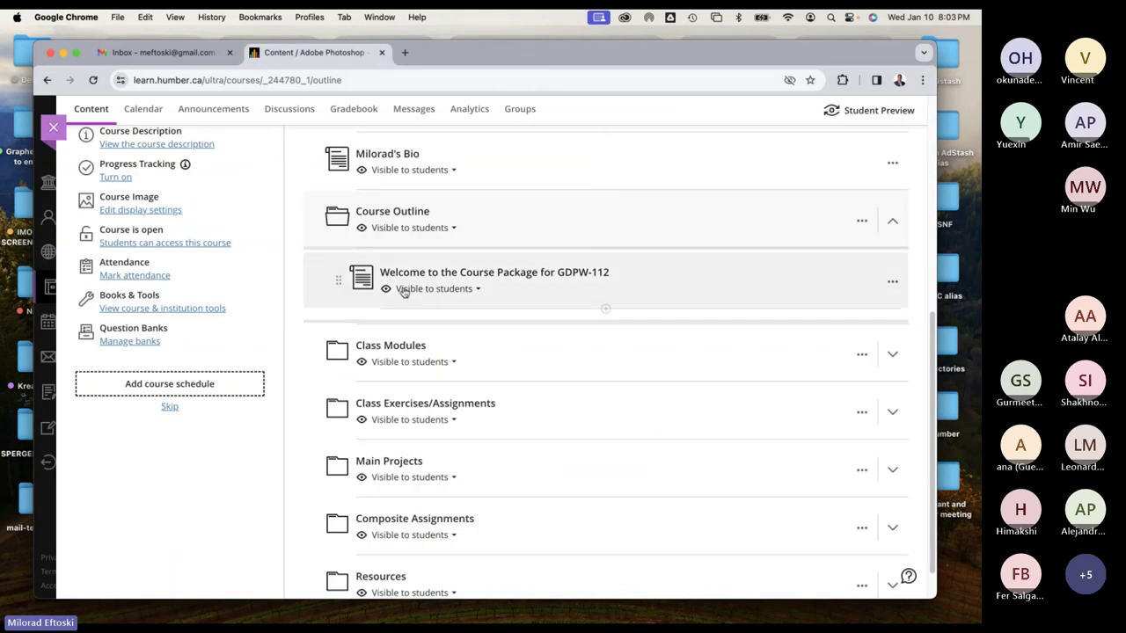
click(548, 350)
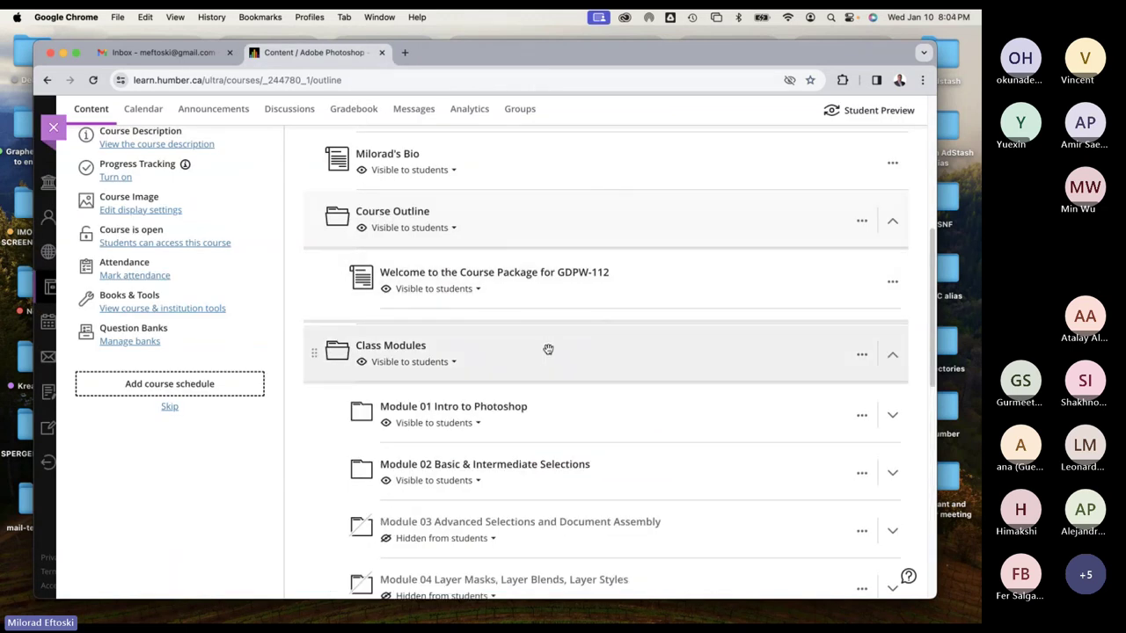
scroll(548, 350, down, 2)
click(576, 351)
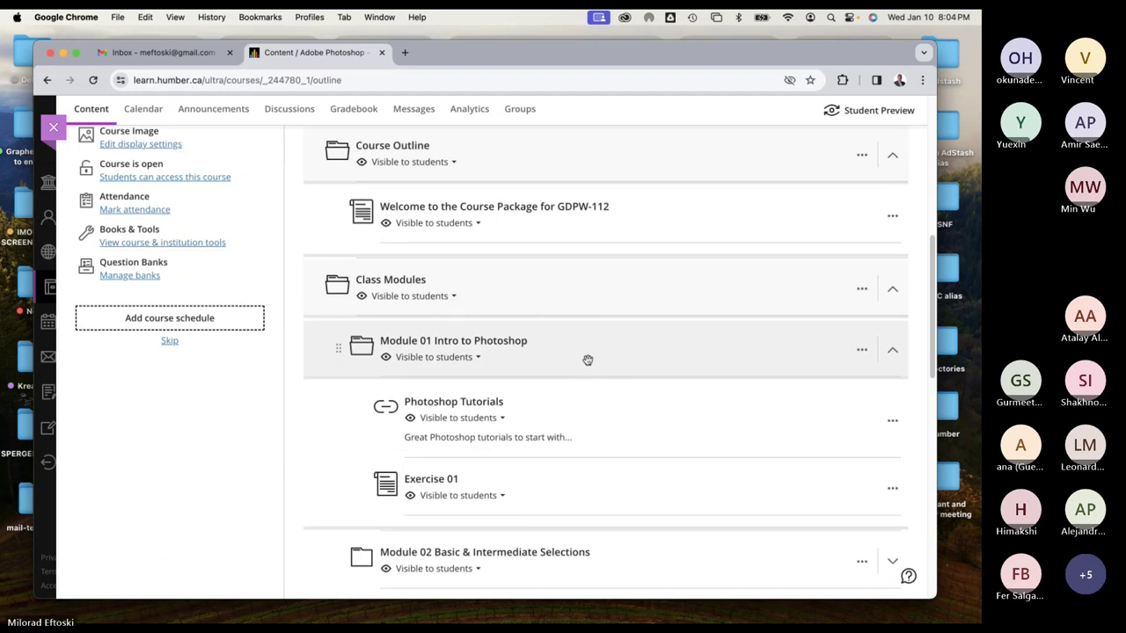
Scroll through the Module 01 Intro to Photoshop contents in the course outline
scroll(587, 360, down, 3)
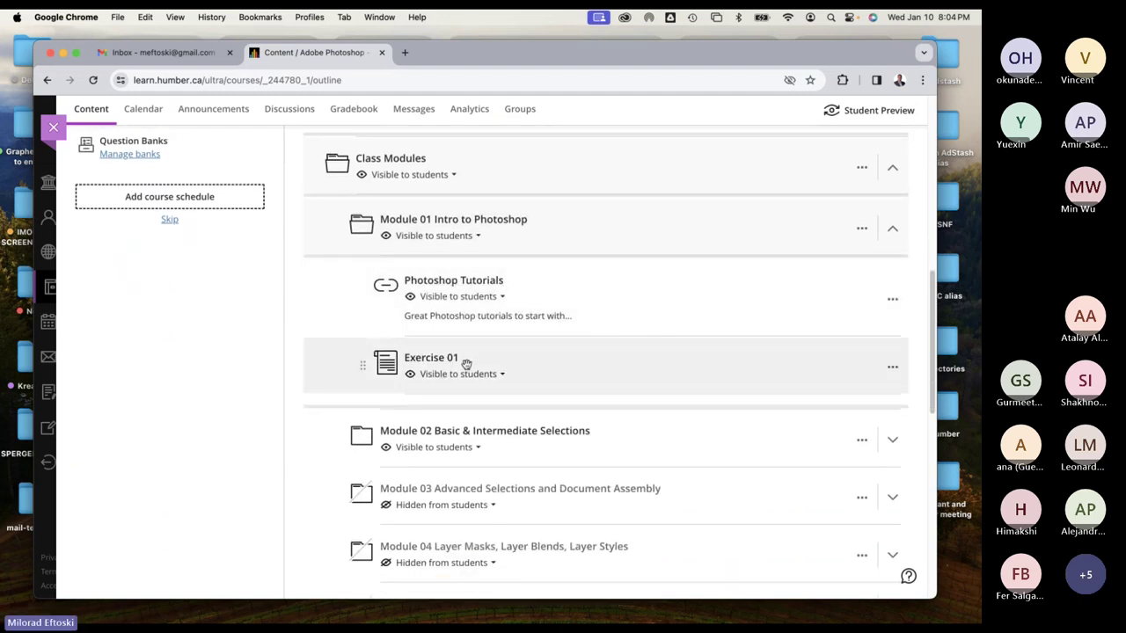
scroll(648, 384, down, 12)
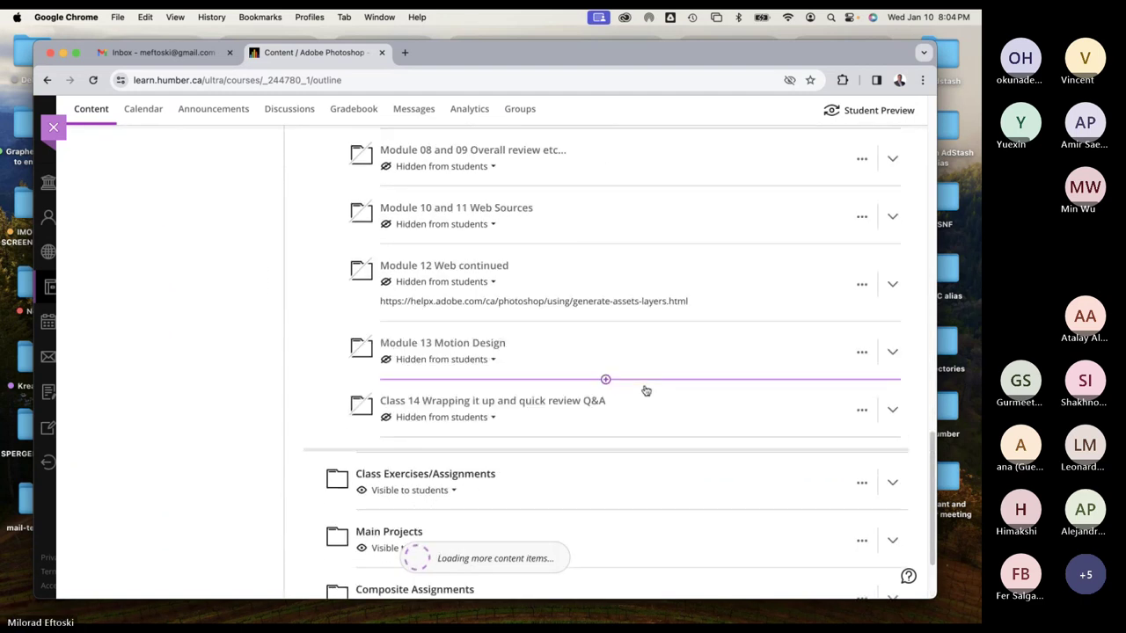
scroll(638, 395, down, 2)
scroll(562, 397, up, 9)
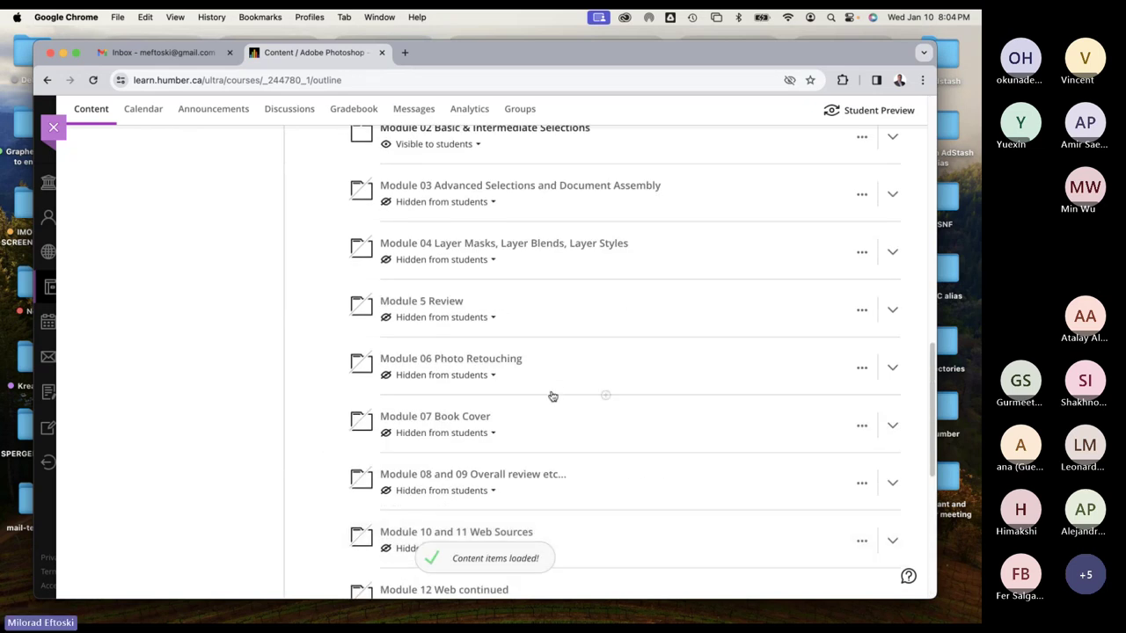
scroll(552, 396, up, 15)
scroll(555, 387, down, 5)
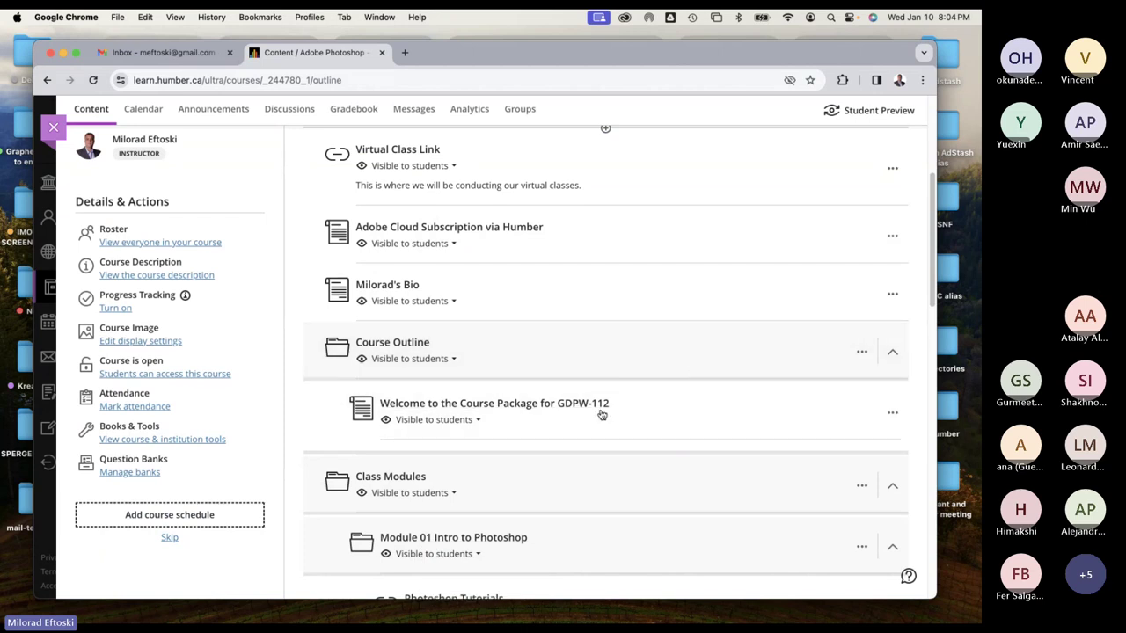
scroll(732, 369, down, 1)
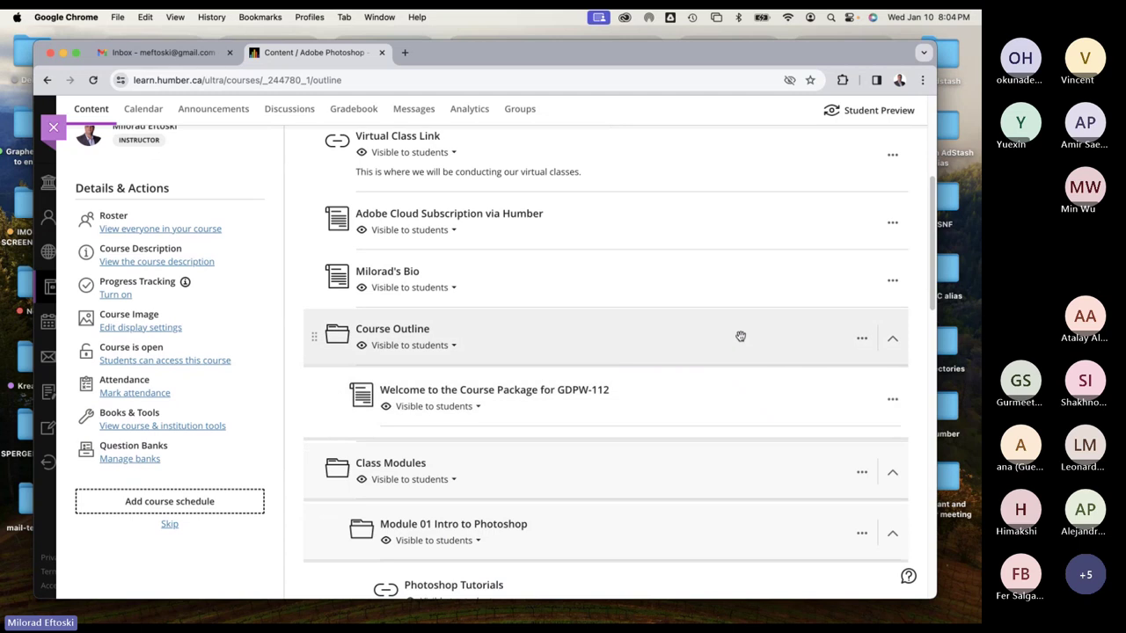
Bring up the Teams Meeting in "General" window via the Window menu
mouse_move(809, 619)
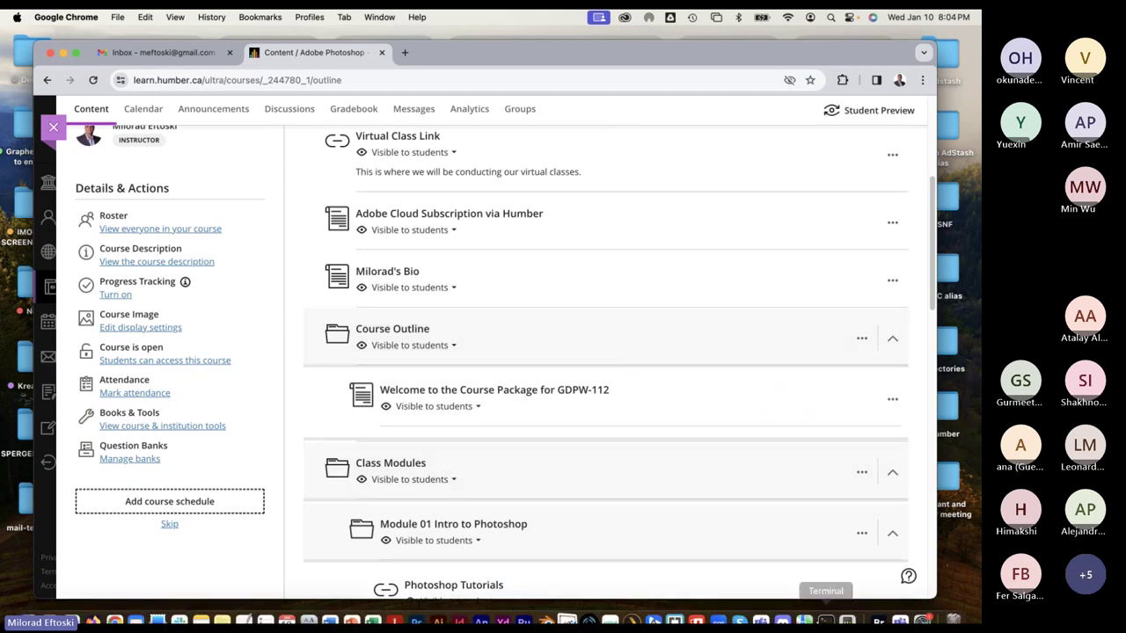
click(900, 605)
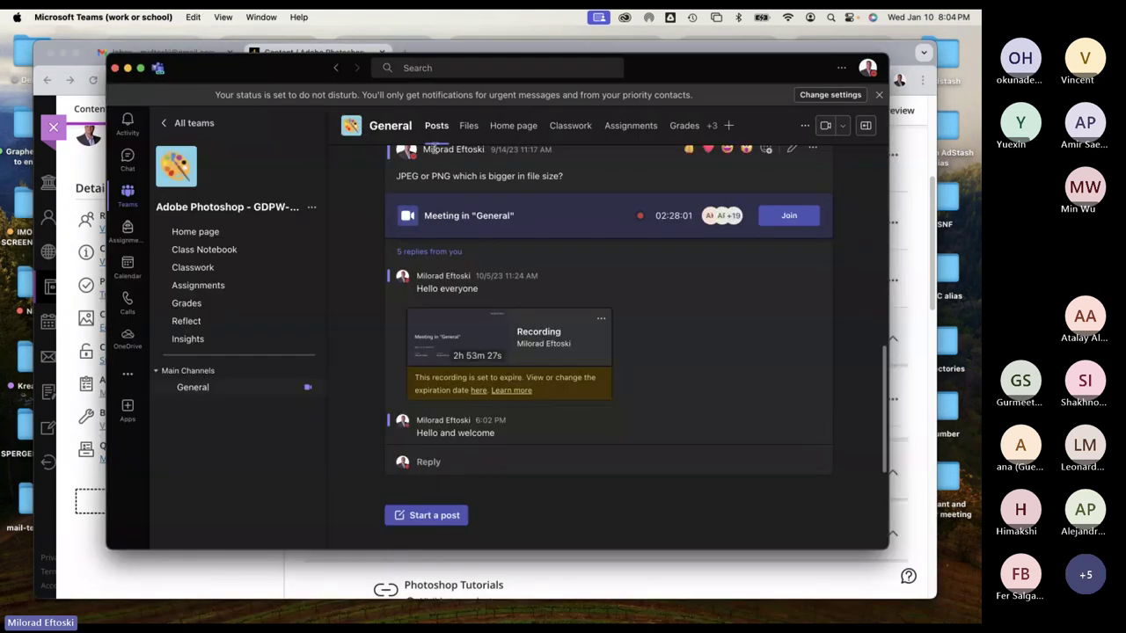
click(261, 16)
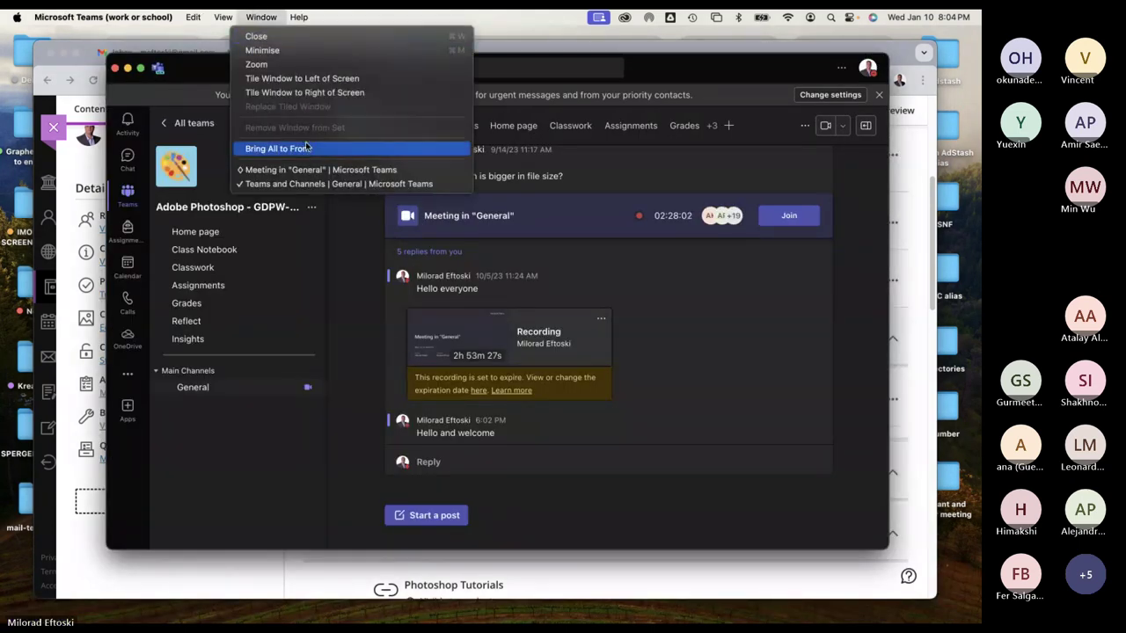
click(294, 169)
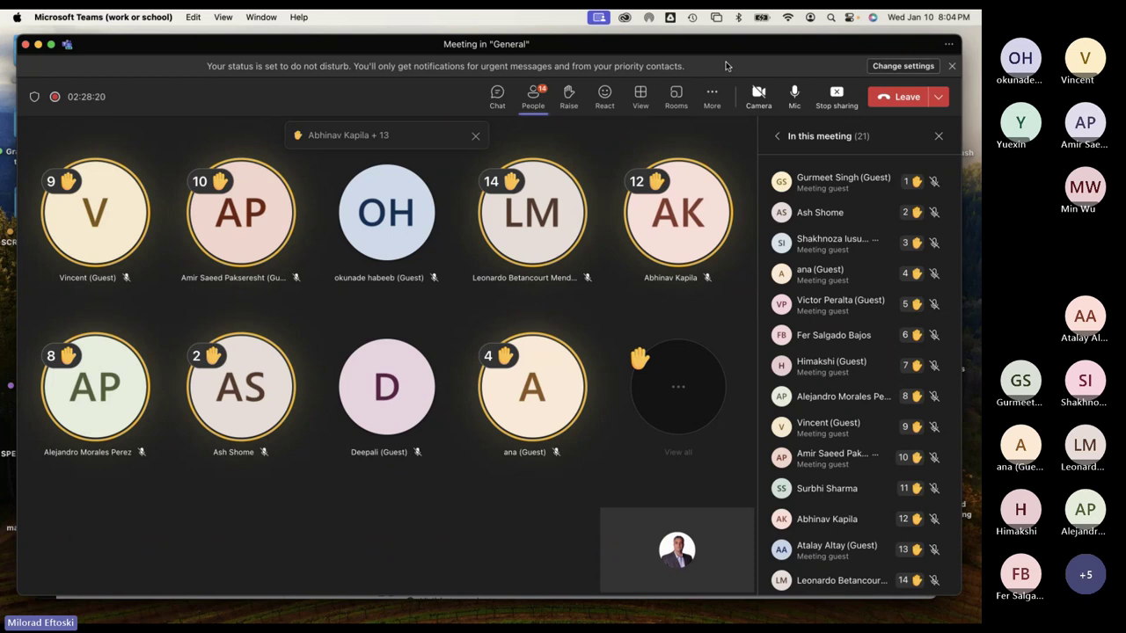
Scroll the People list to check raised hands, then minimise the meeting window
scroll(858, 409, down, 2)
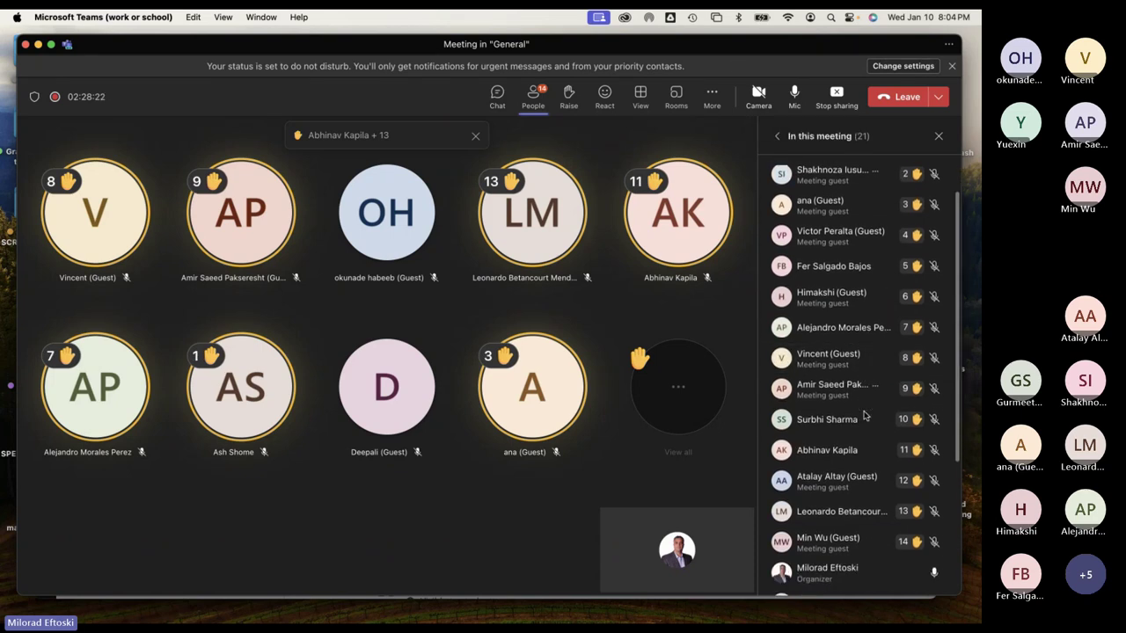
scroll(858, 413, down, 5)
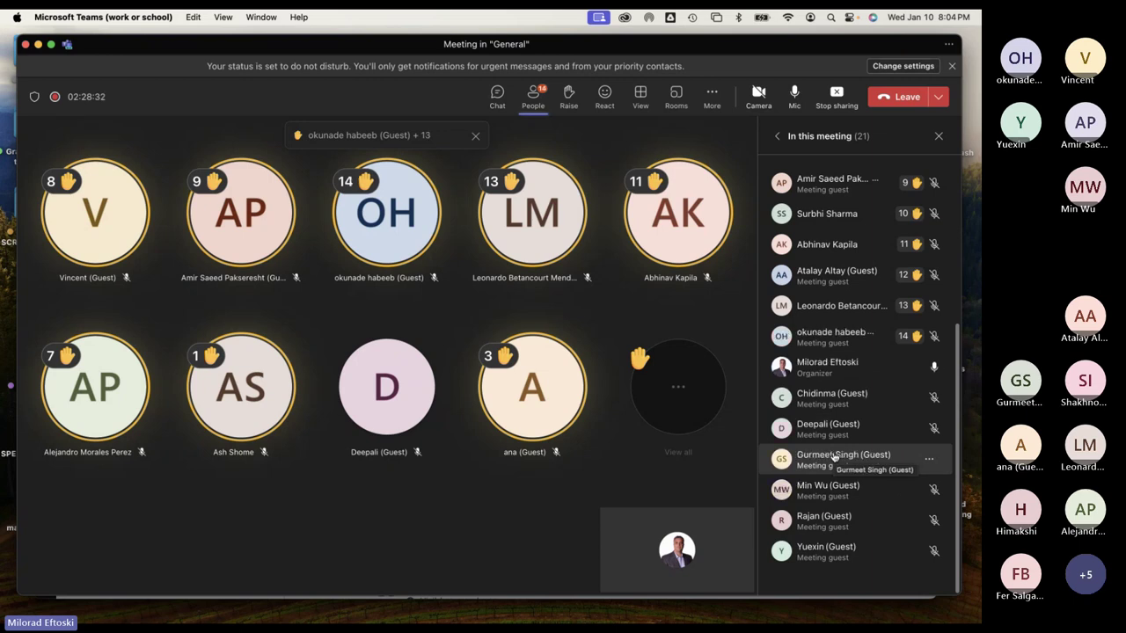
scroll(853, 439, up, 5)
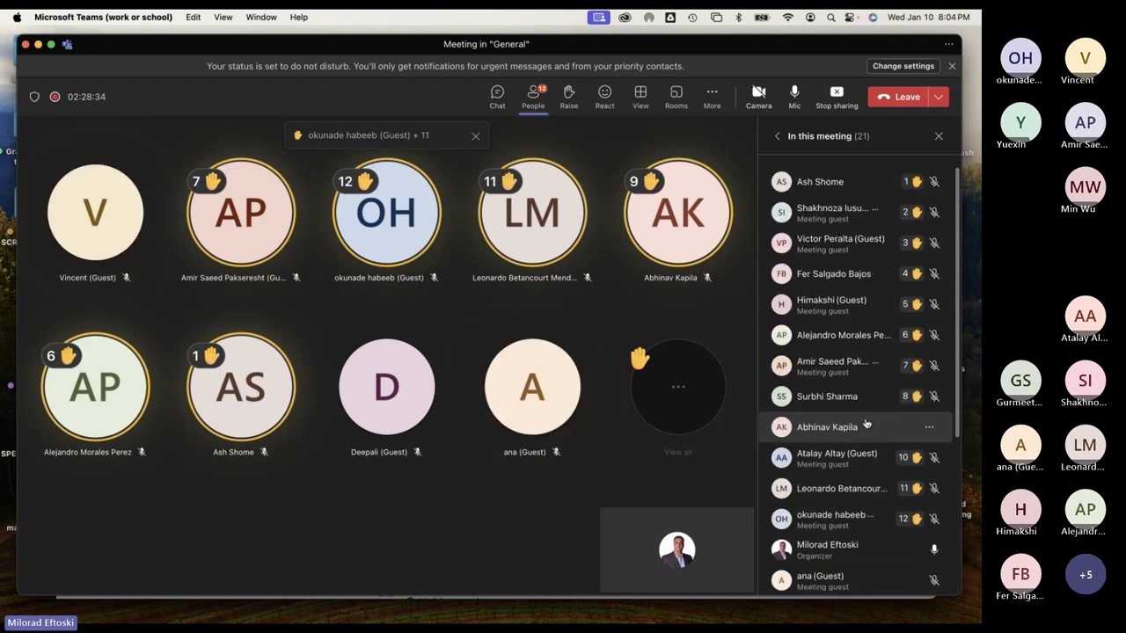
scroll(862, 429, down, 4)
scroll(852, 432, up, 4)
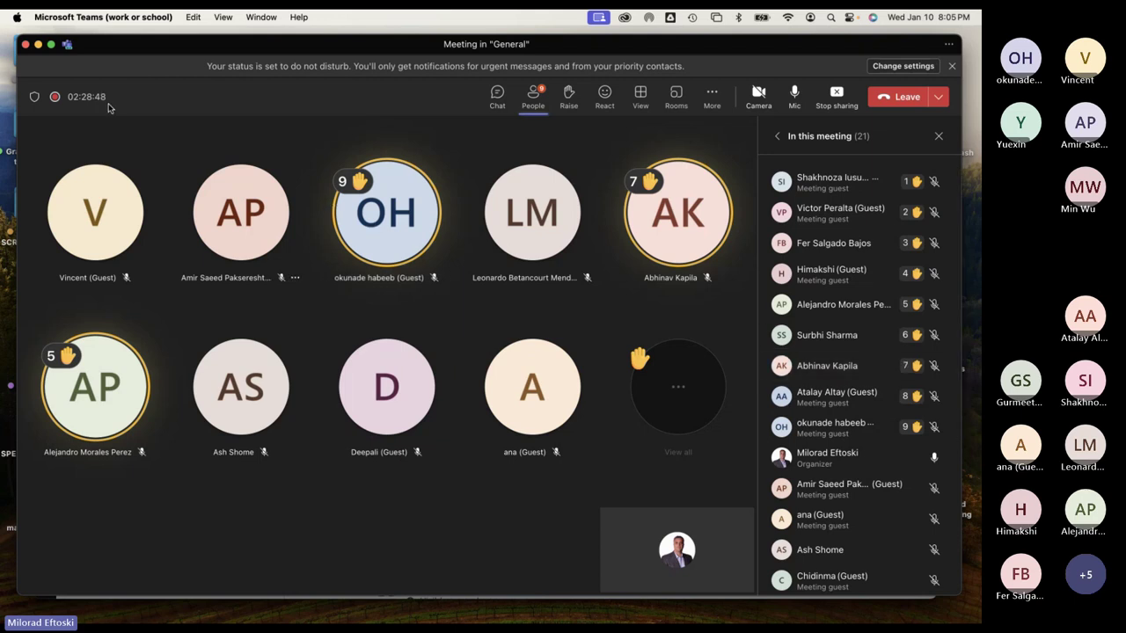
click(39, 44)
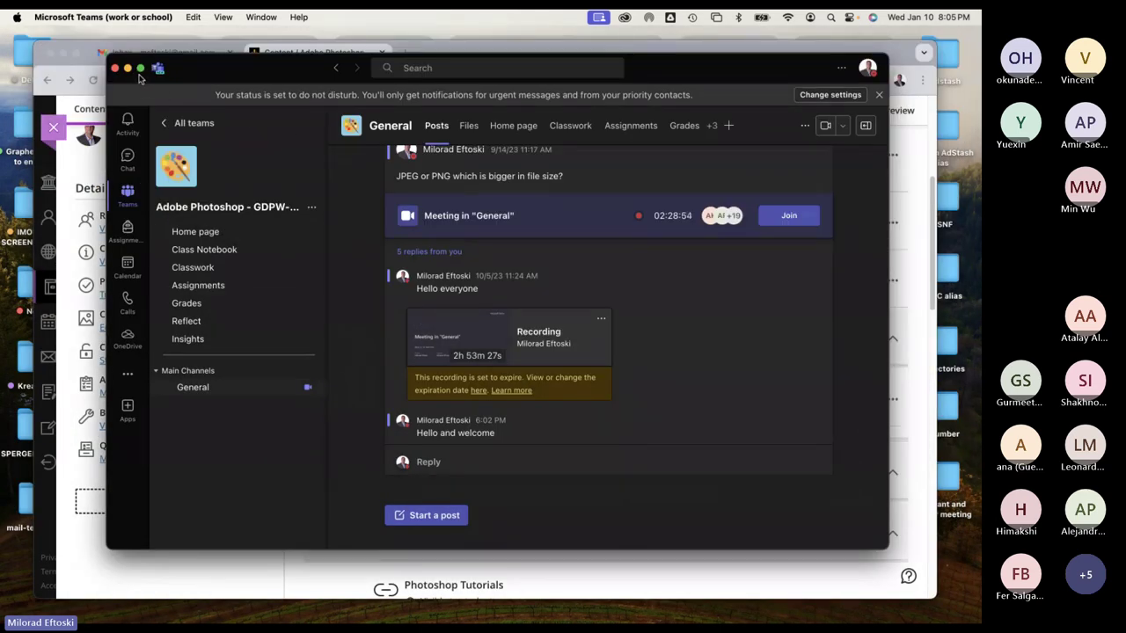
Add a new Discussion item below Exercise 01 in Module 01 Intro to Photoshop
click(128, 67)
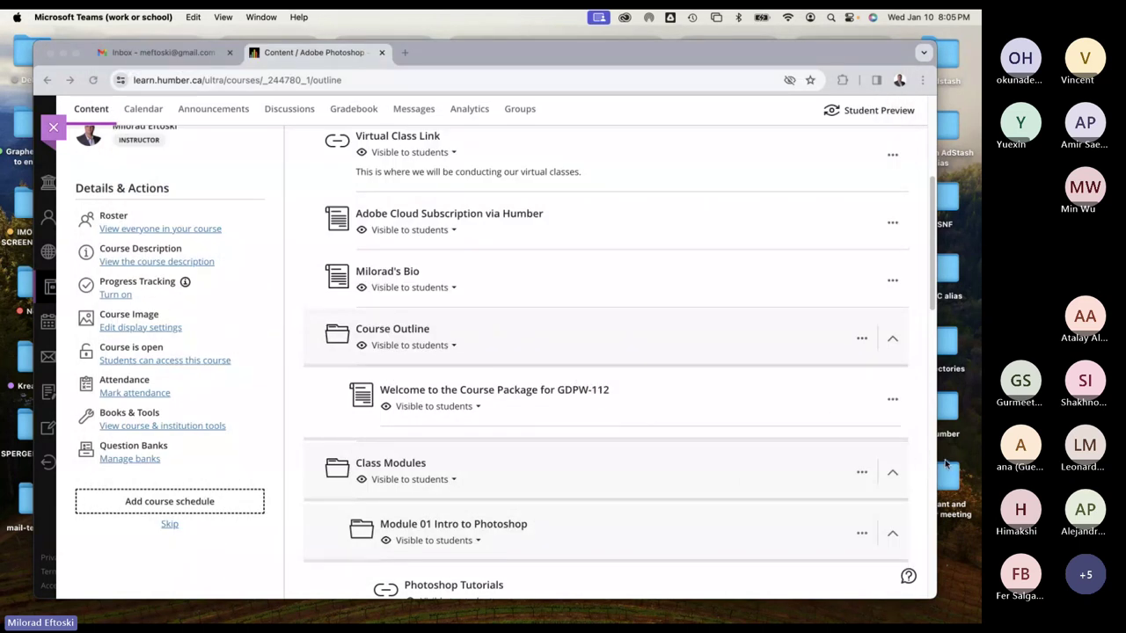
click(623, 387)
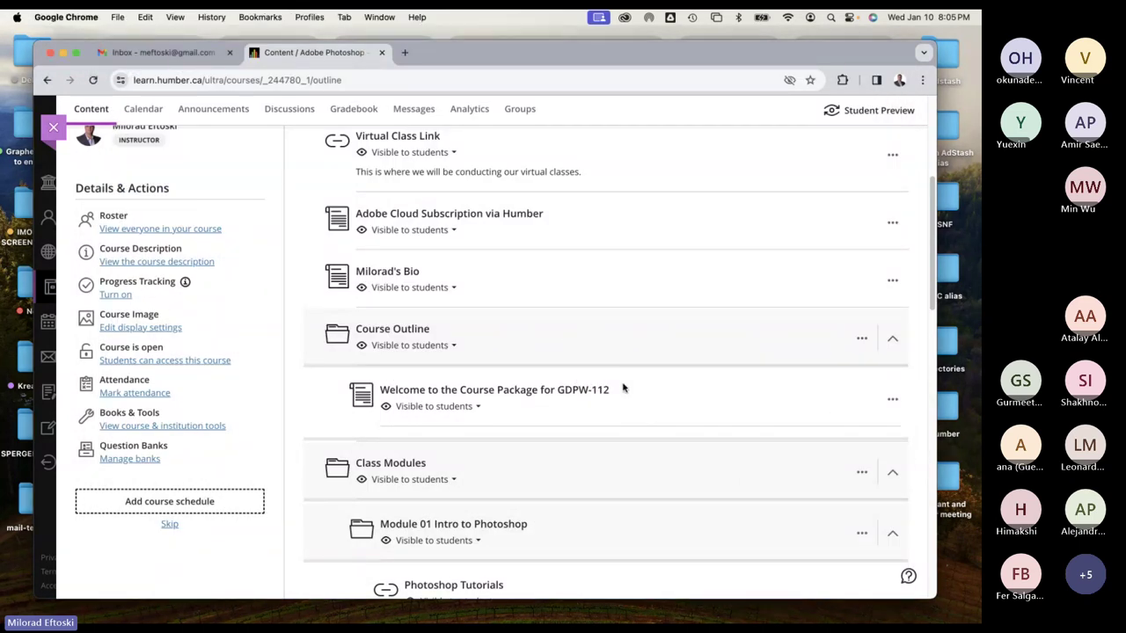
scroll(611, 425, down, 5)
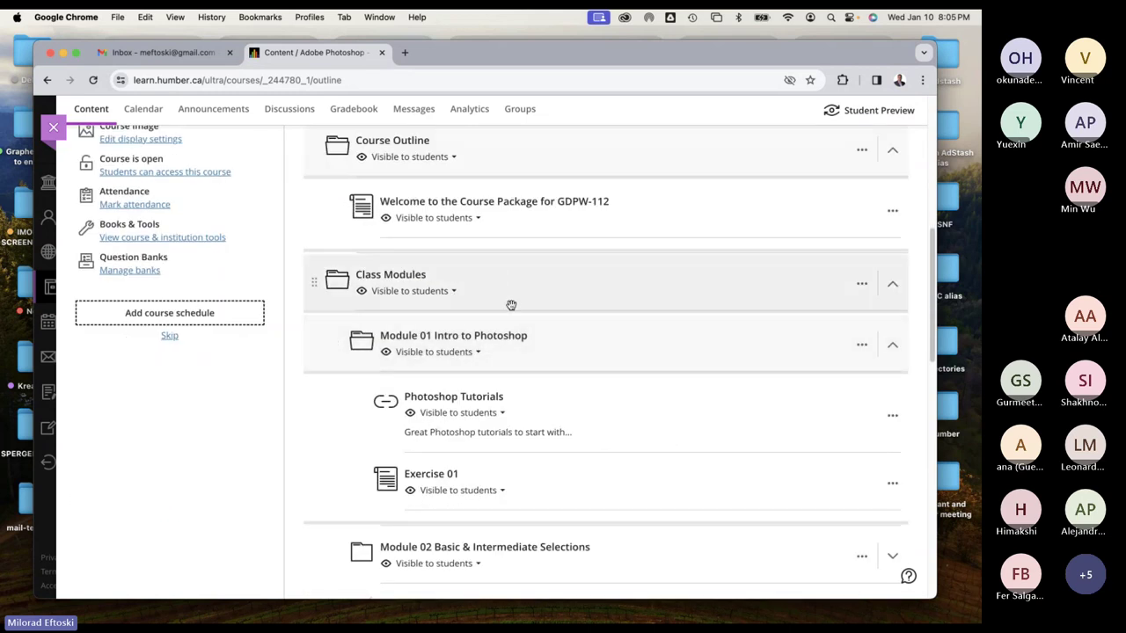
scroll(527, 317, down, 2)
click(586, 272)
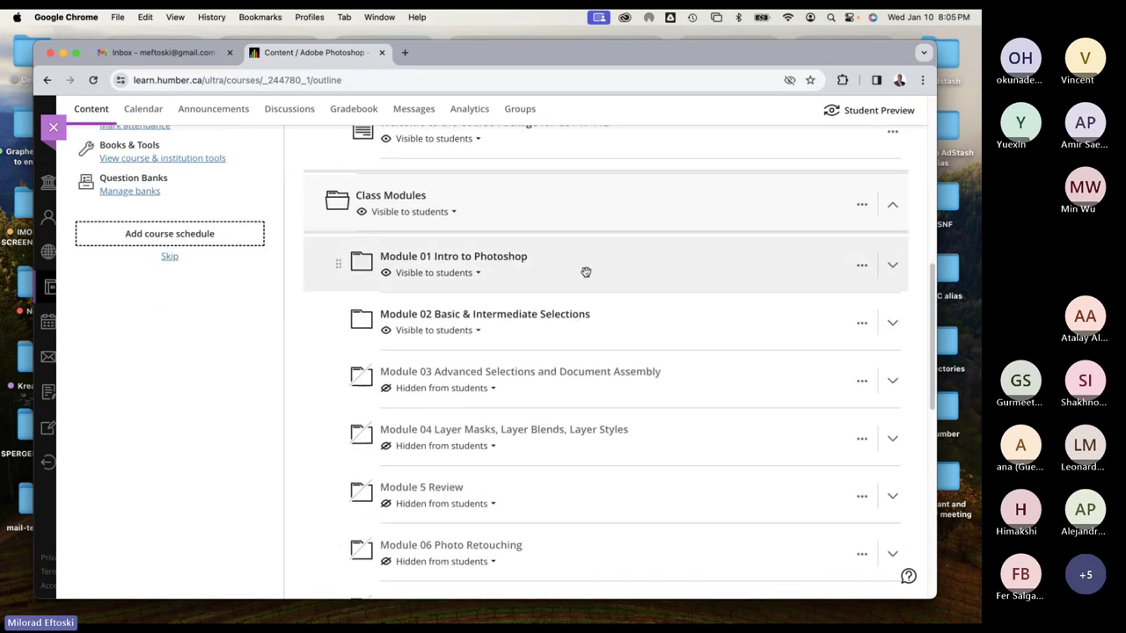
click(586, 271)
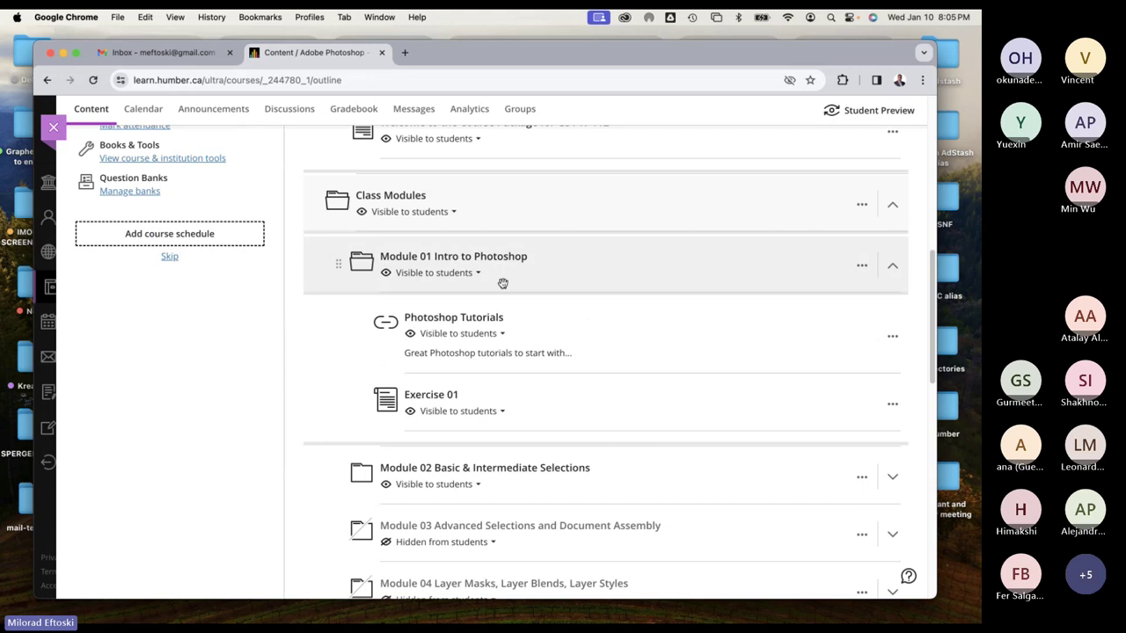
click(605, 431)
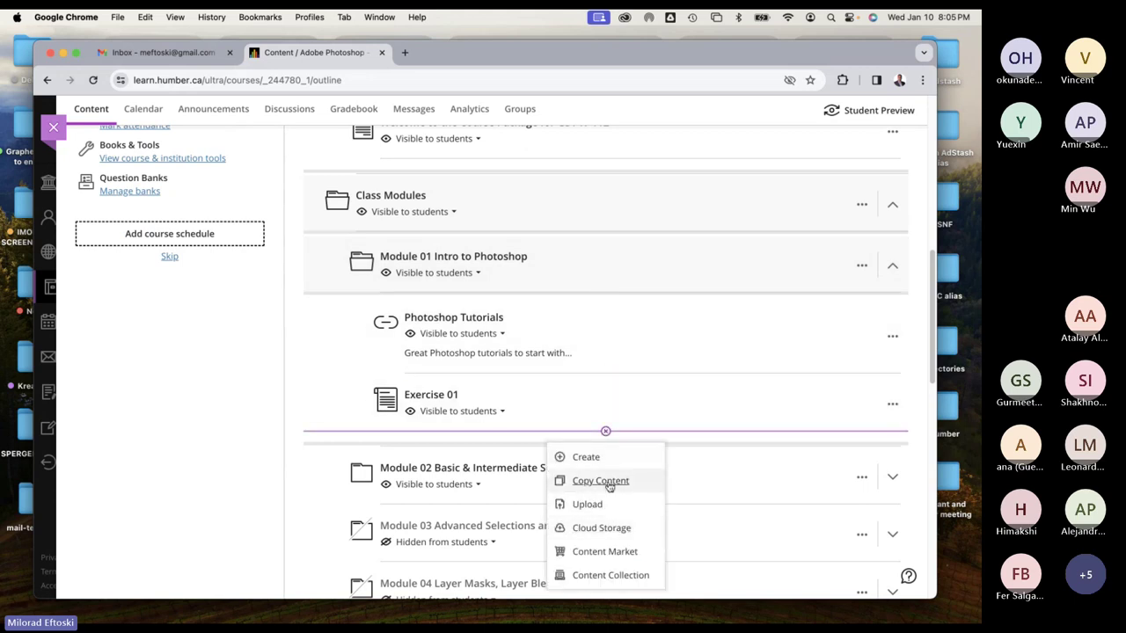
click(586, 458)
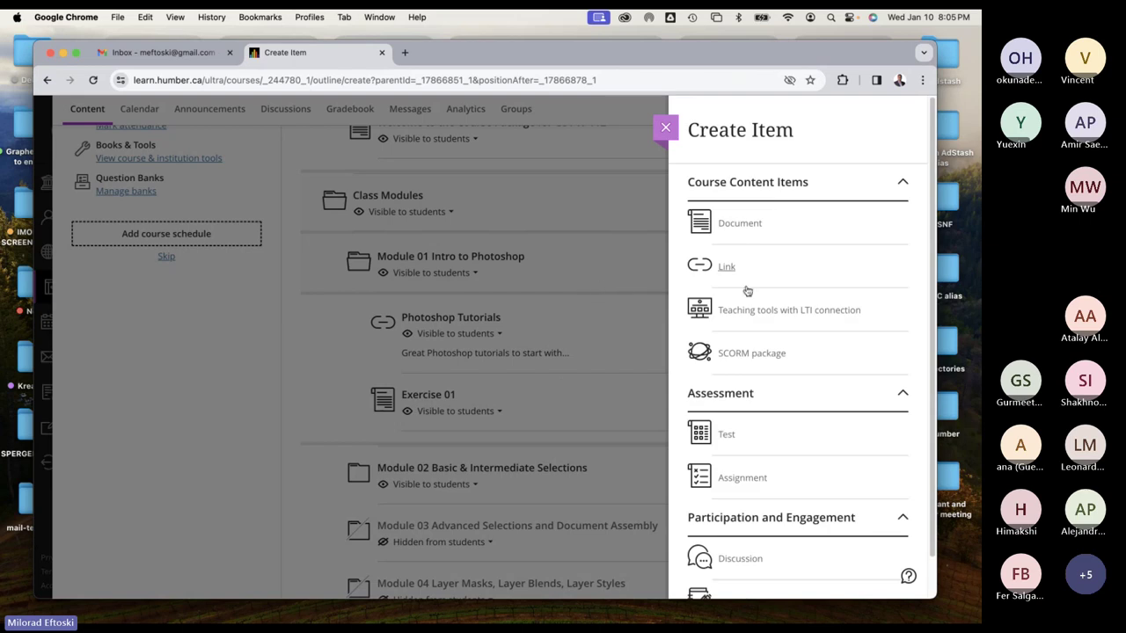
scroll(789, 362, down, 1)
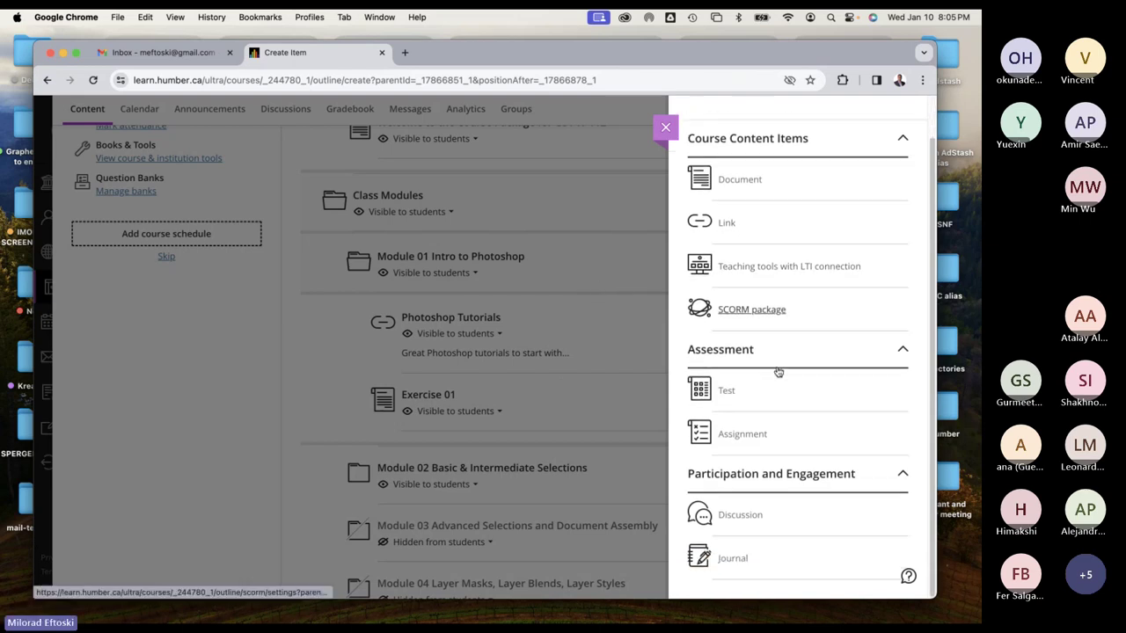
click(740, 517)
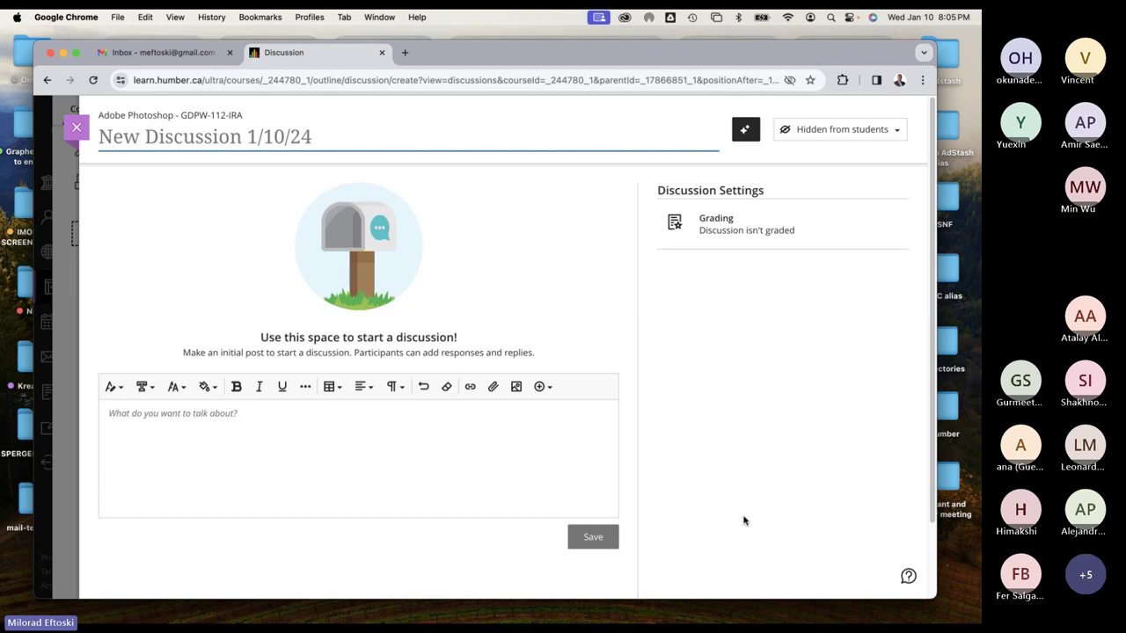
Title the discussion 'Abstract Exercise Challenge'
click(295, 137)
text(A)
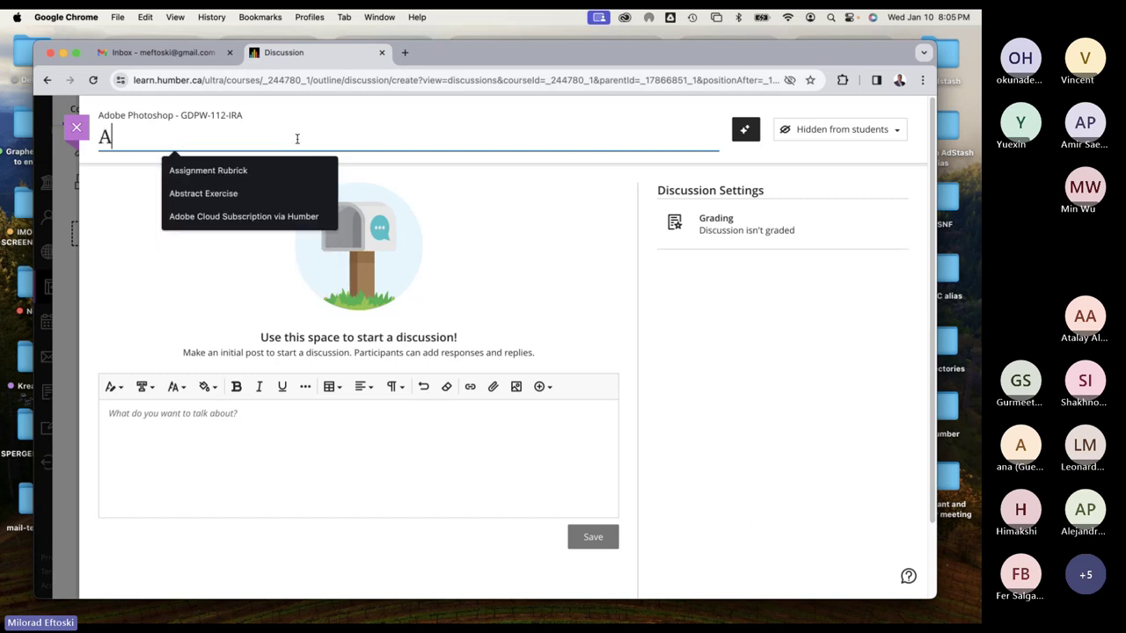
text(bs)
key(Down)
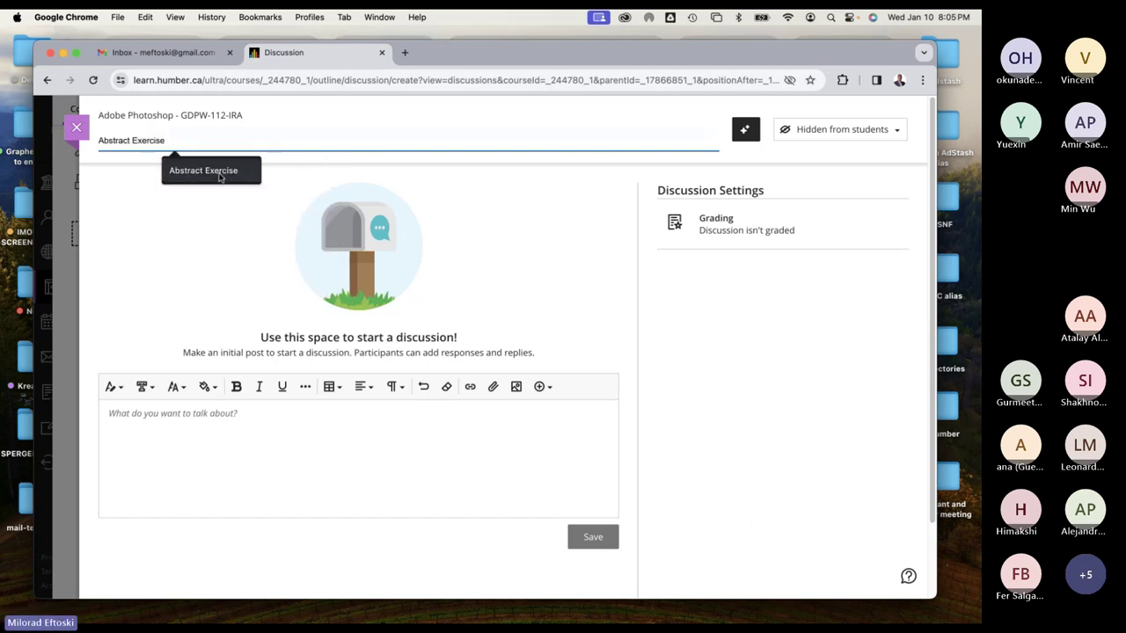
key(Return)
text(Ch)
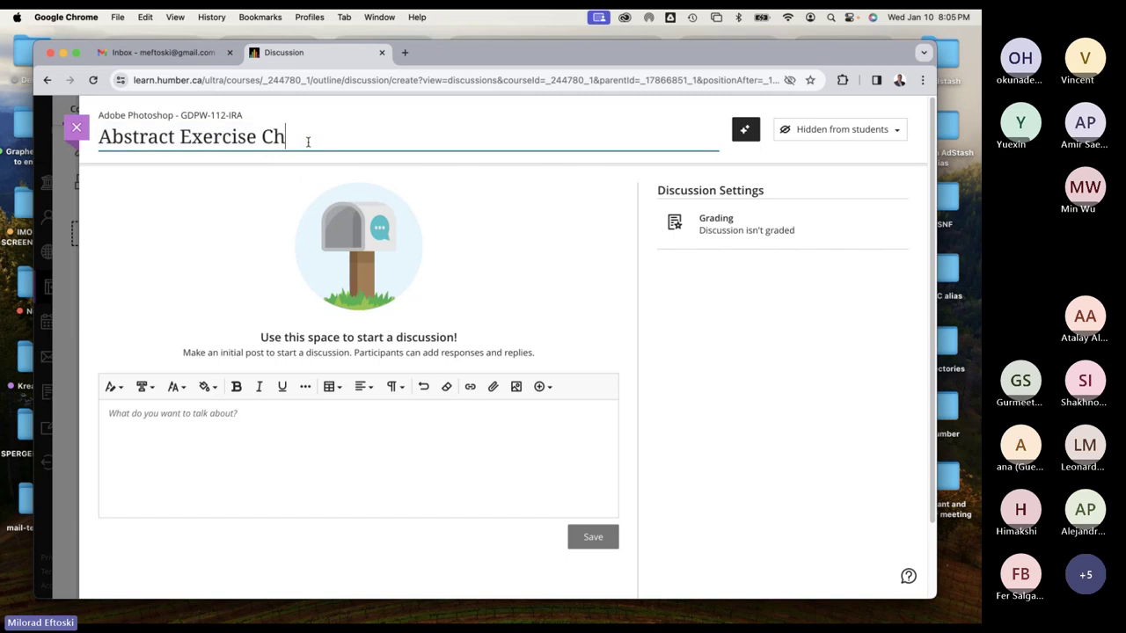
text(allenge)
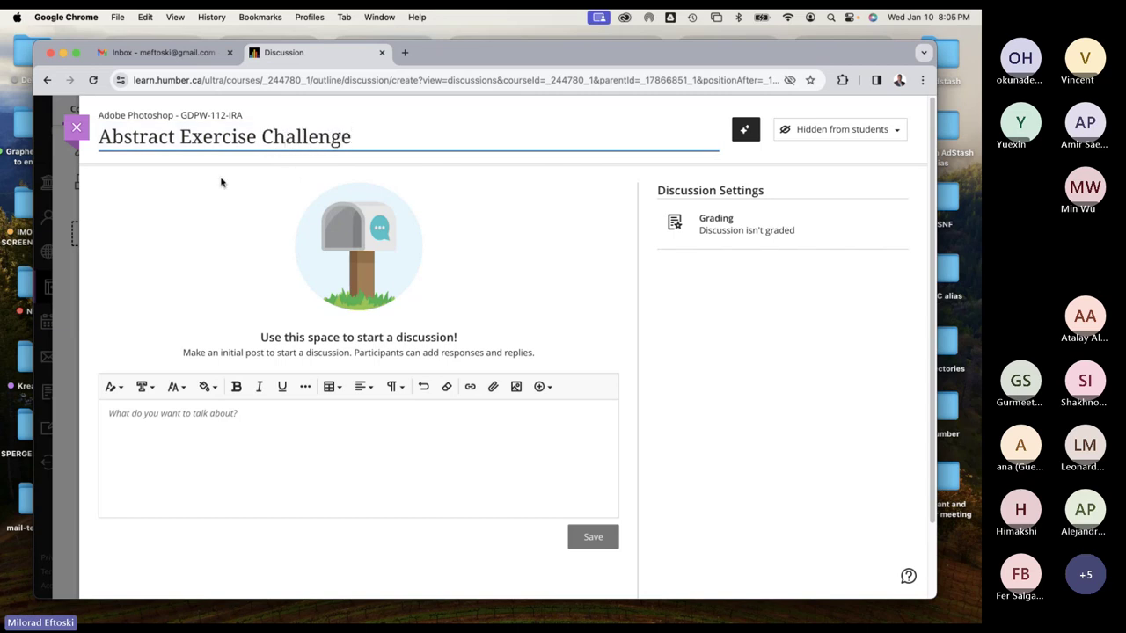
Write the prompt 'Beginner Photoshop Exercise for abstract design.'
click(173, 417)
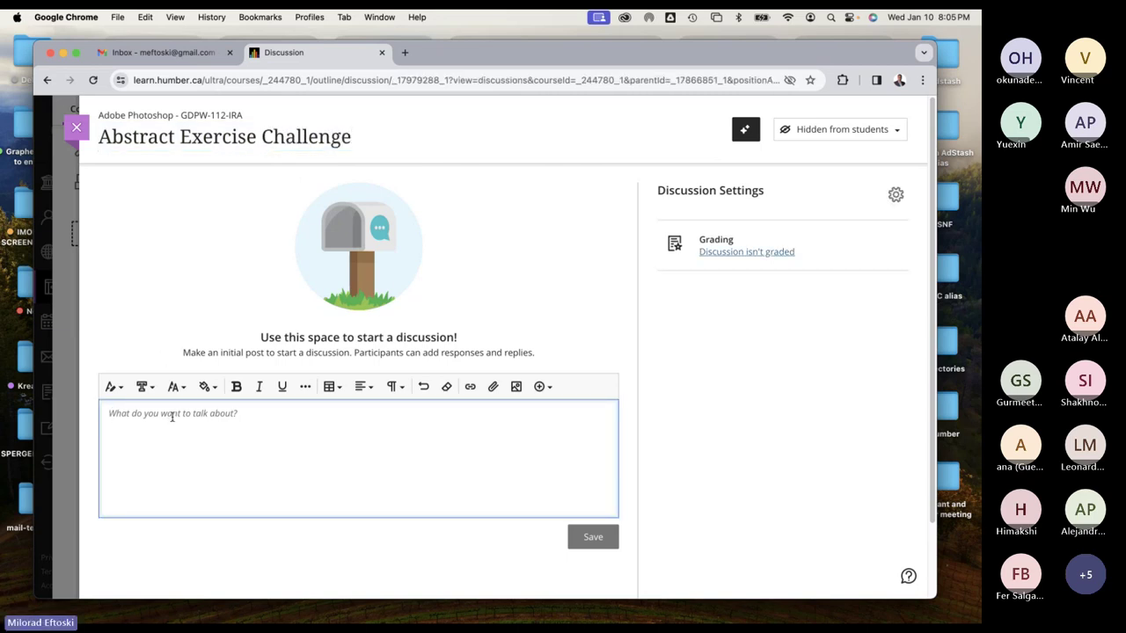
scroll(528, 528, down, 2)
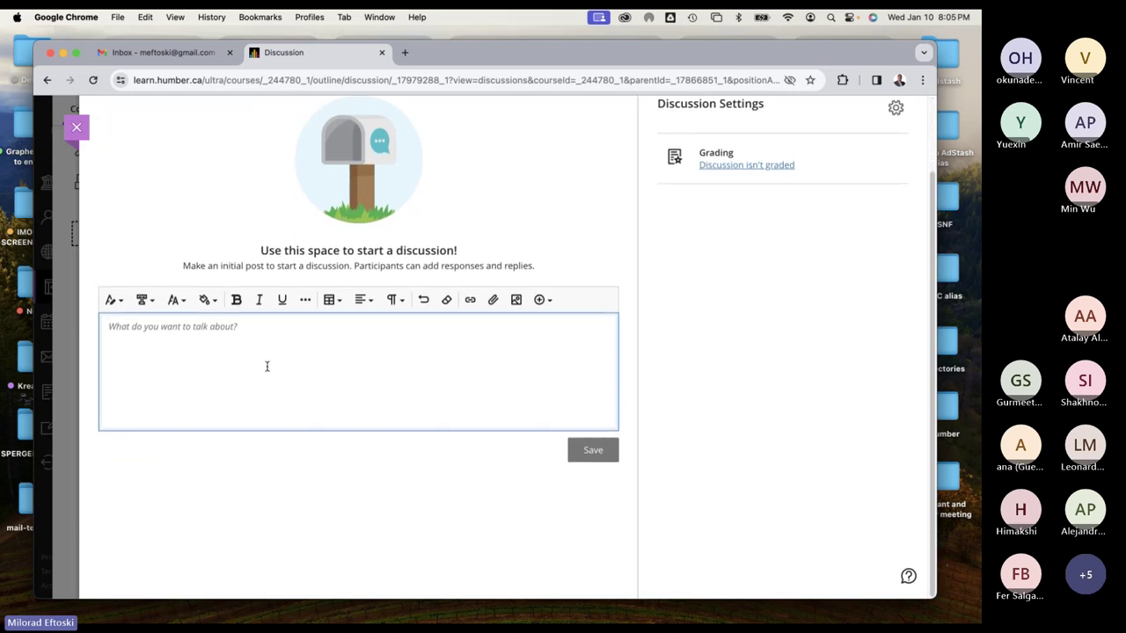
scroll(266, 366, up, 2)
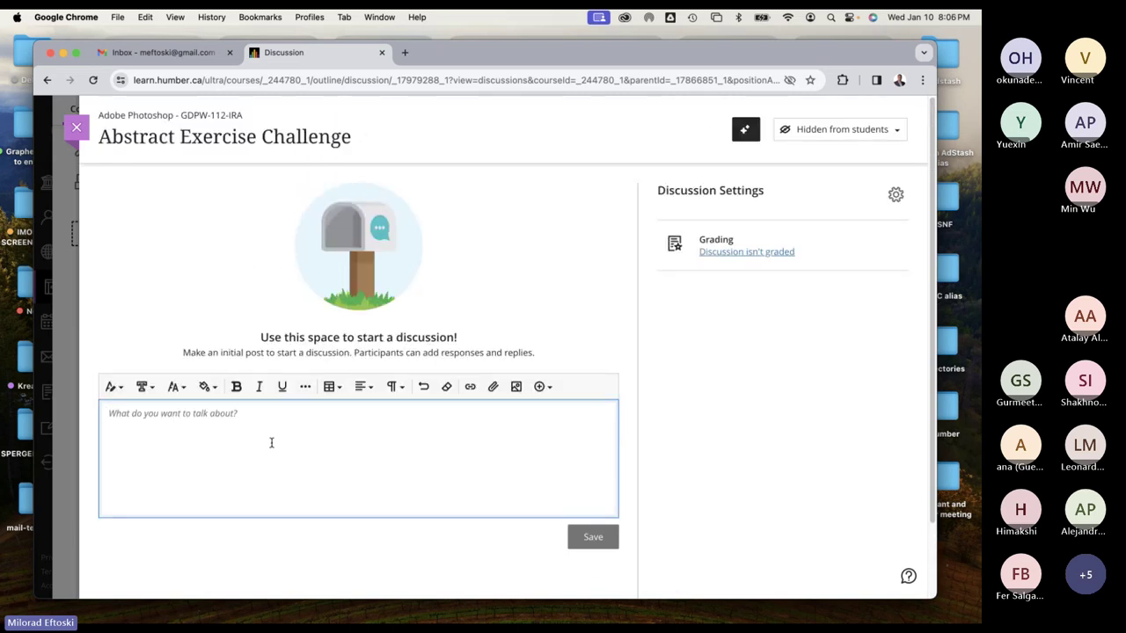
text(Begine)
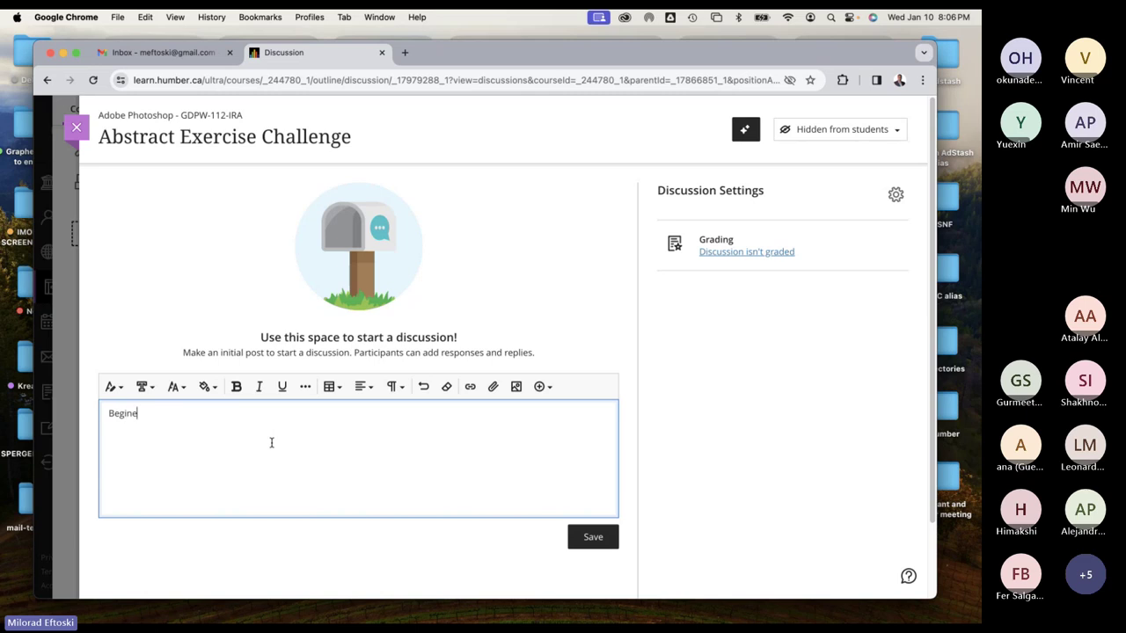
key(BackSpace)
text(ner)
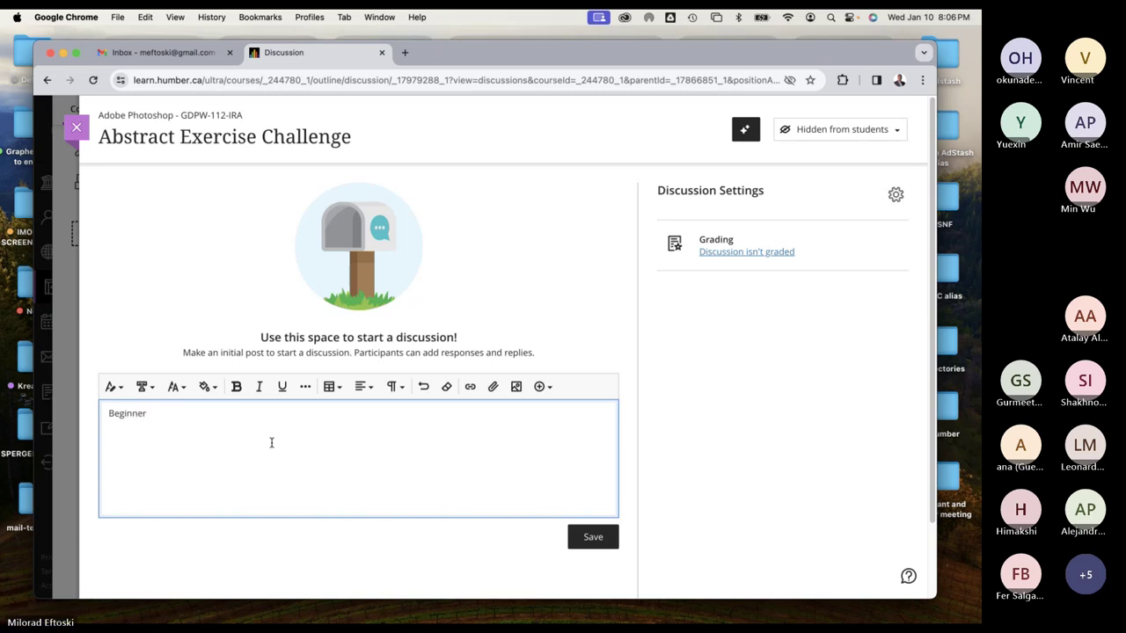
text( Photoshop Exercise for abstract)
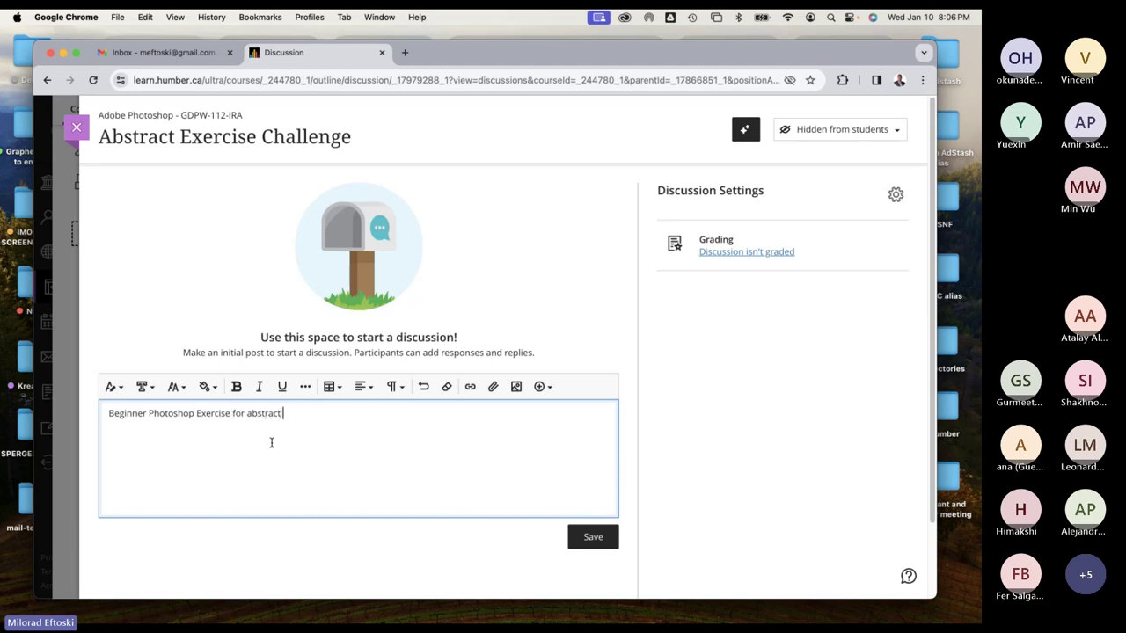
text(.)
Save the prompt and start a response with an image uploaded from the computer
click(592, 537)
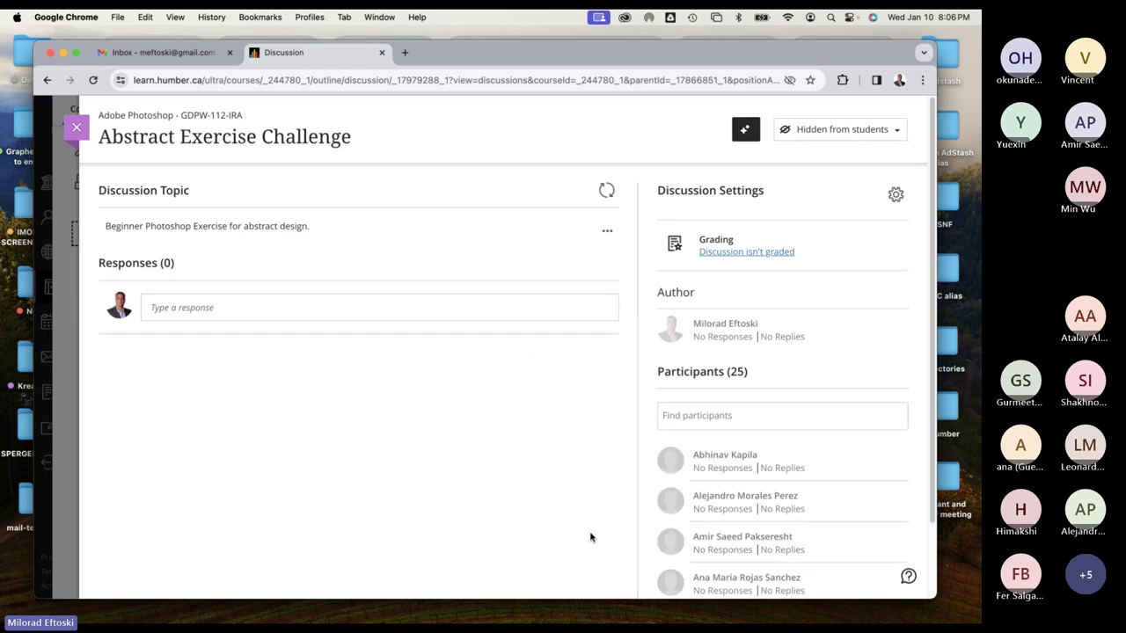
click(190, 307)
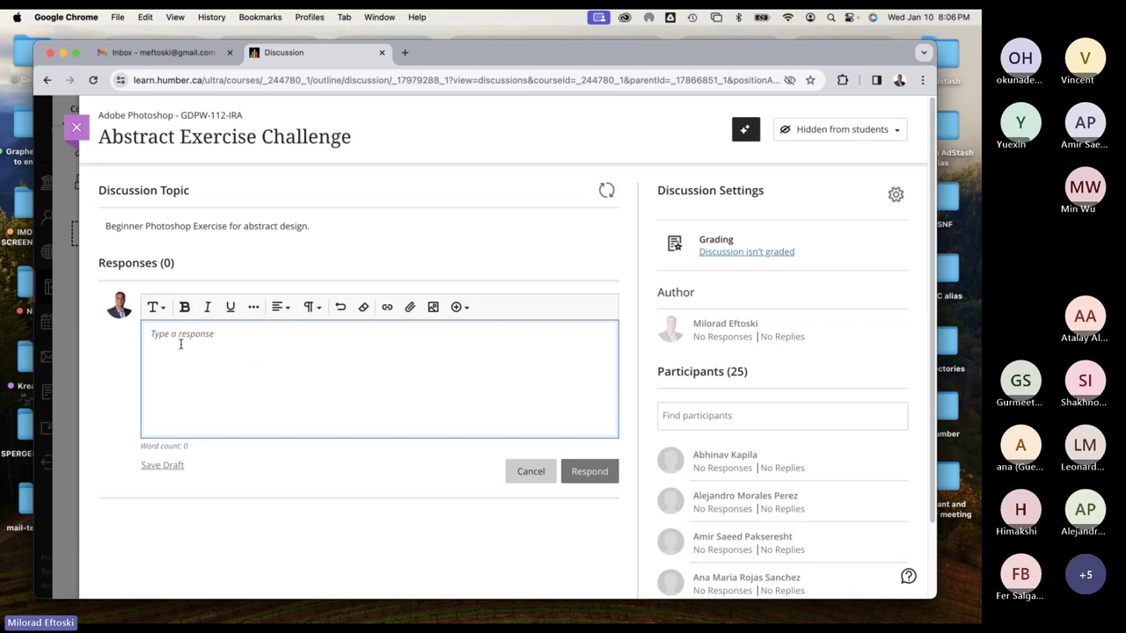
click(435, 308)
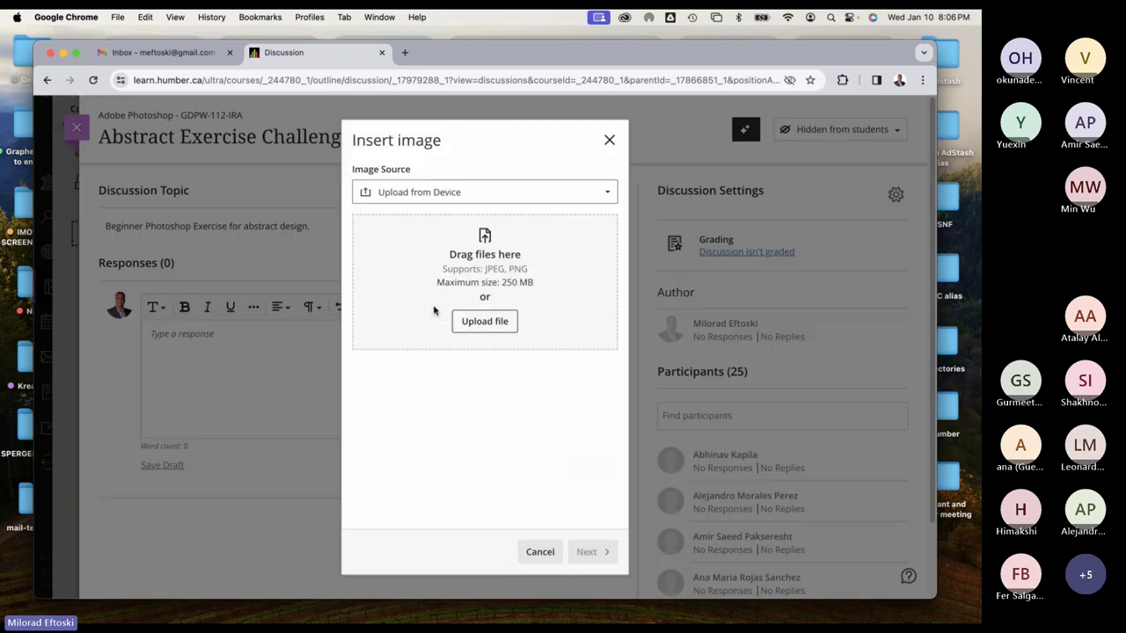
click(483, 322)
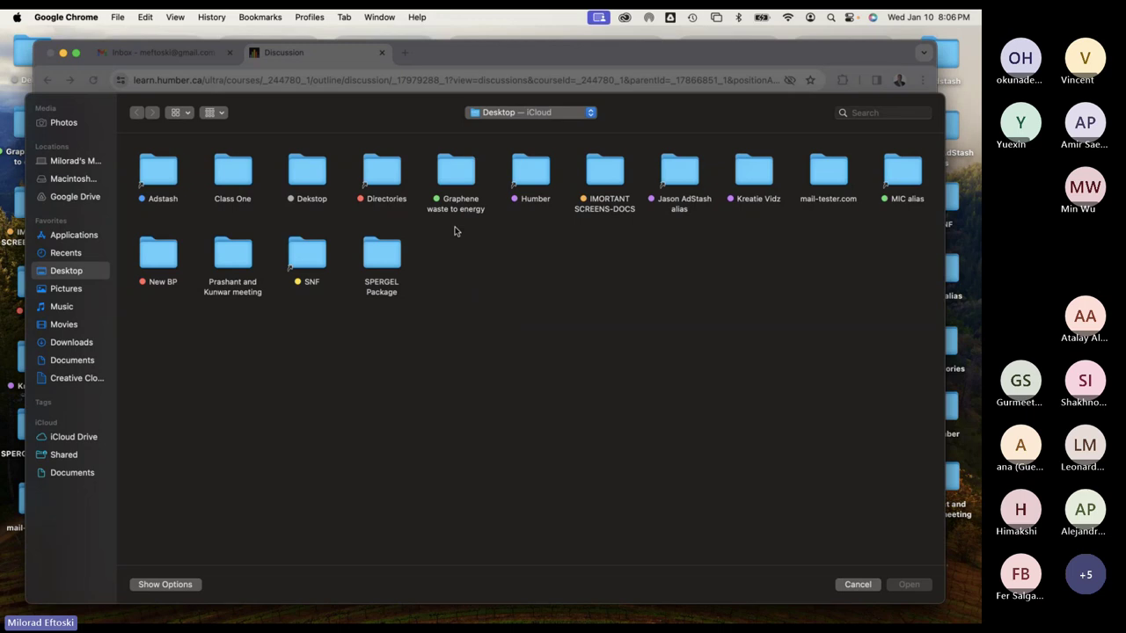
Pick the abstract swirl design PNG copy from Desktop > Class One for upload
double_click(532, 173)
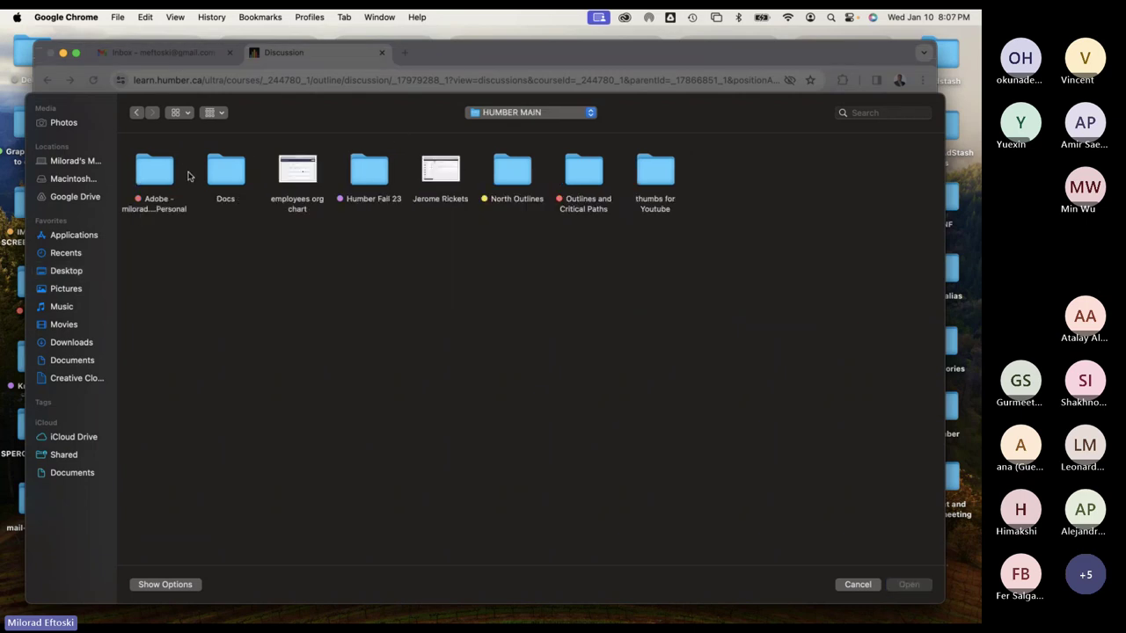
click(78, 272)
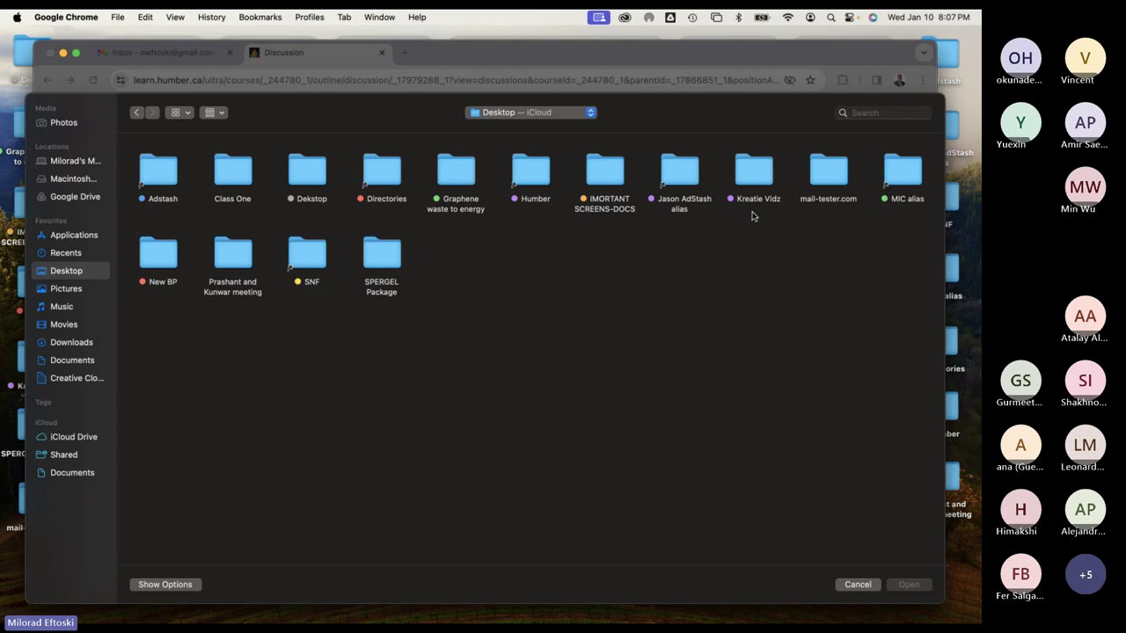
double_click(254, 176)
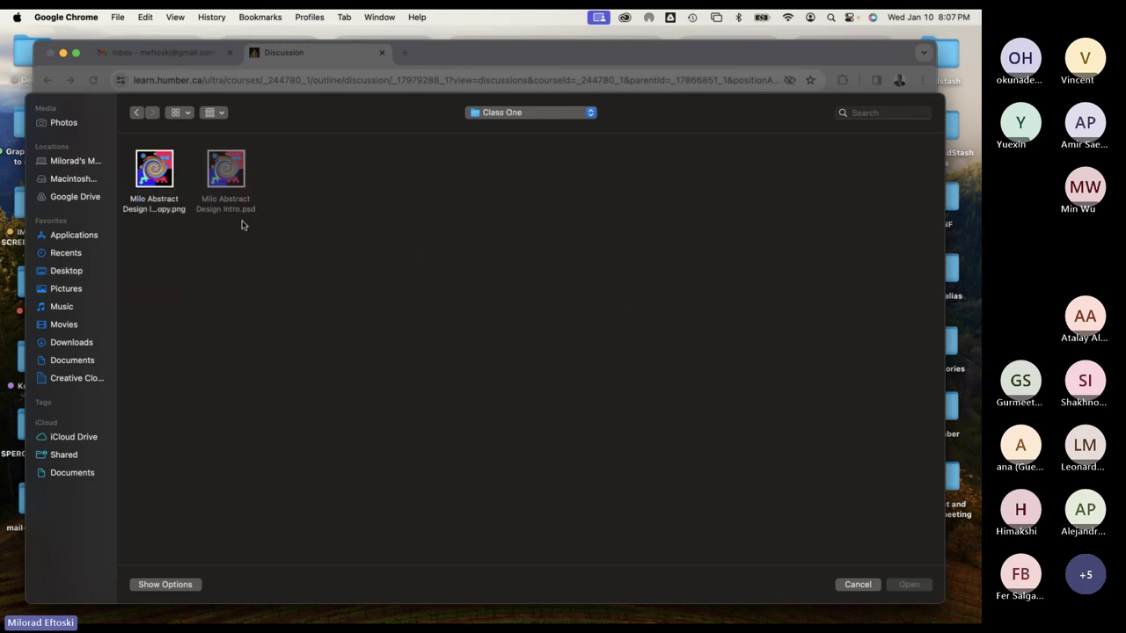
click(155, 170)
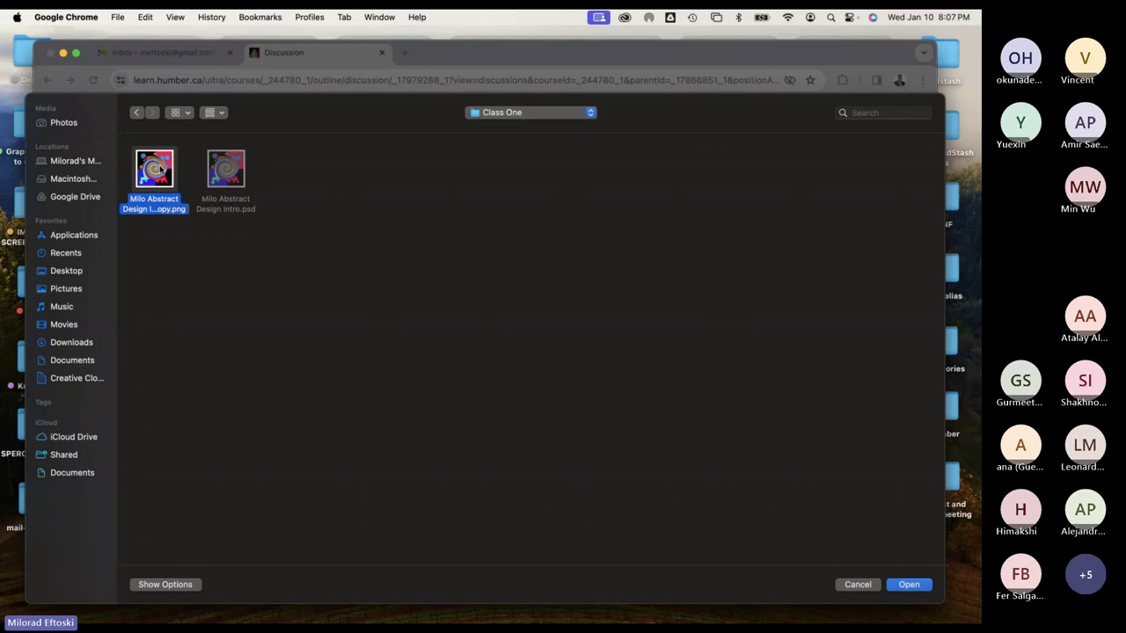
click(907, 584)
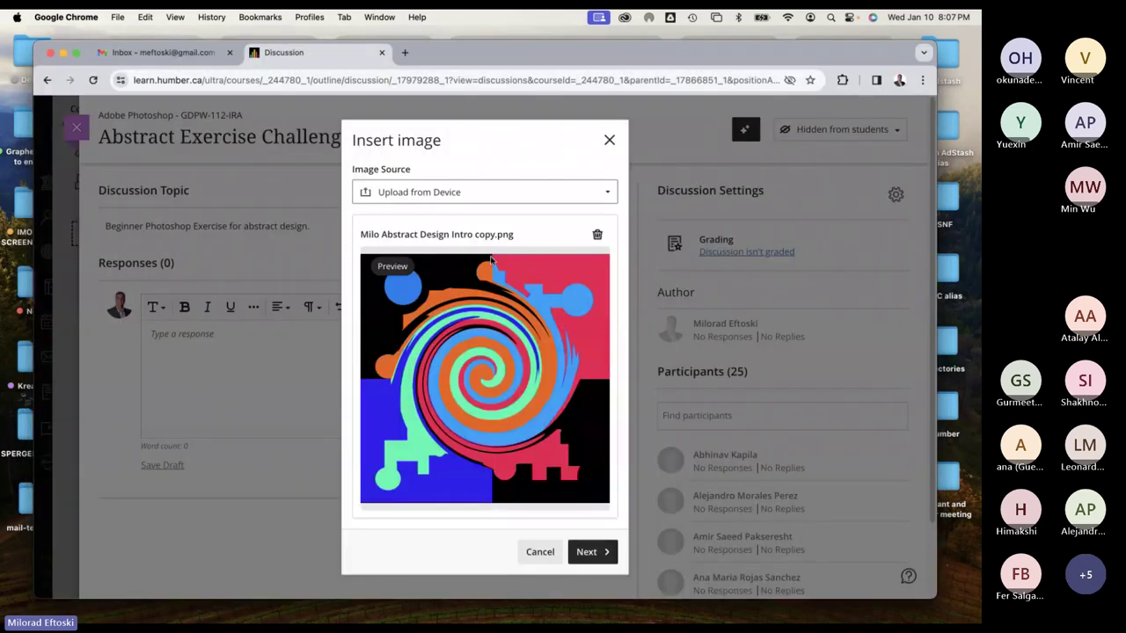
Insert the swirl image uncropped with the View only file option
click(593, 554)
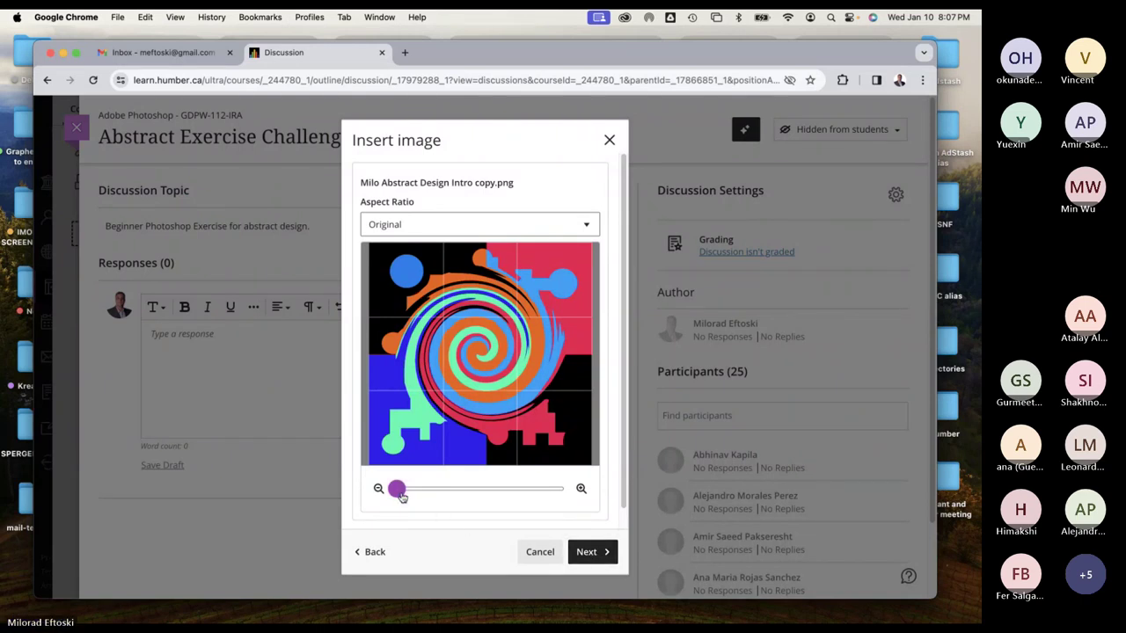
mouse_move(396, 490)
mouse_down()
mouse_move(478, 488)
mouse_move(397, 489)
mouse_up()
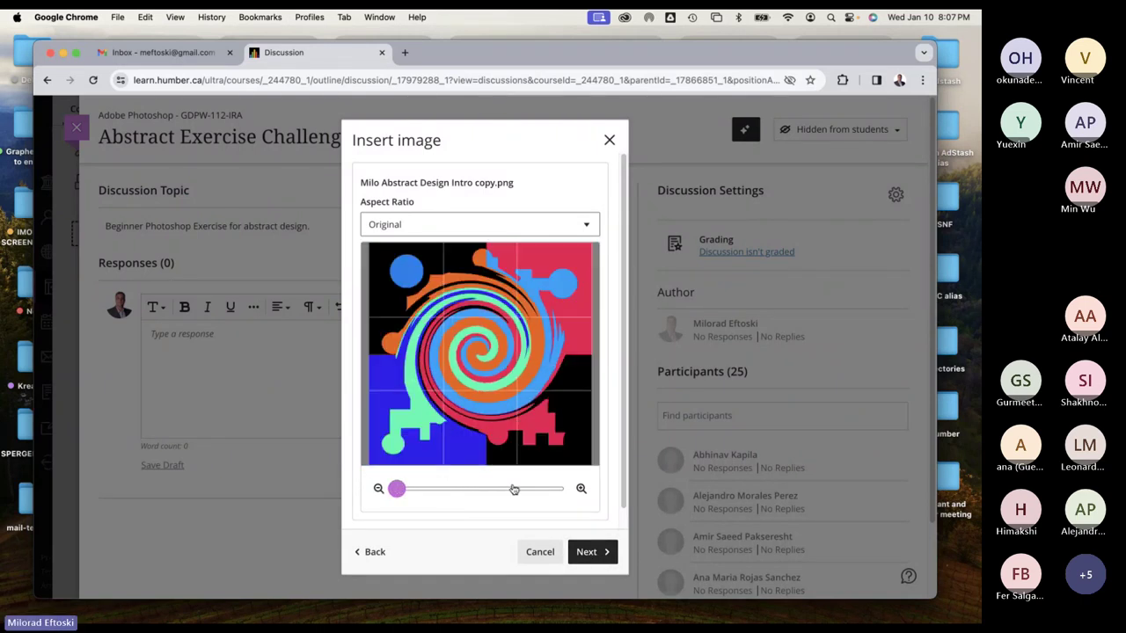
click(585, 552)
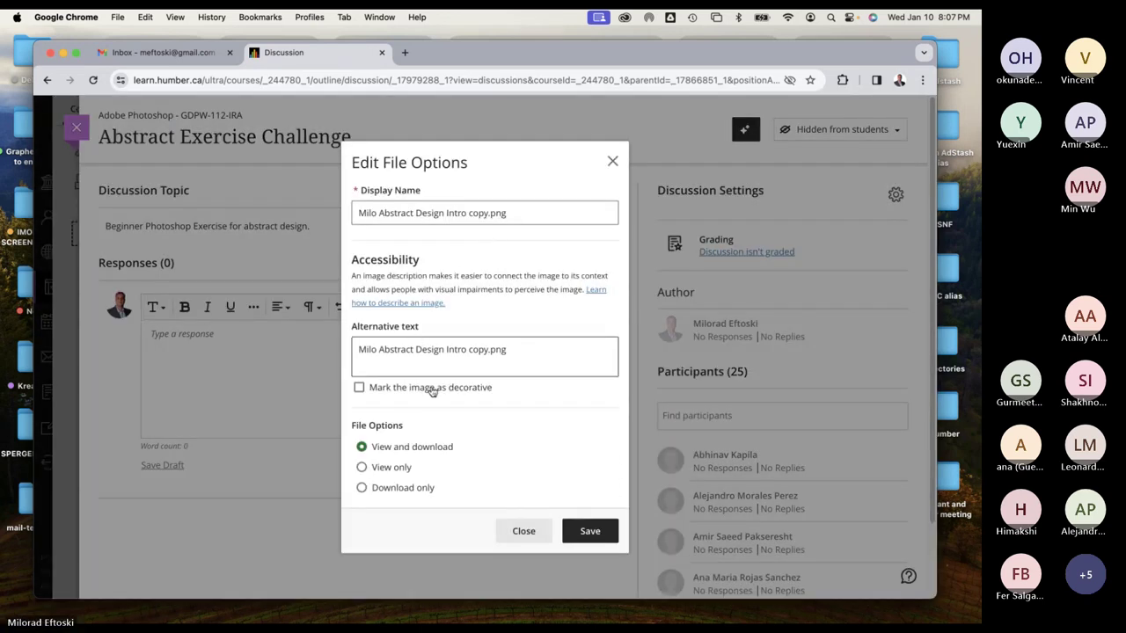
click(392, 468)
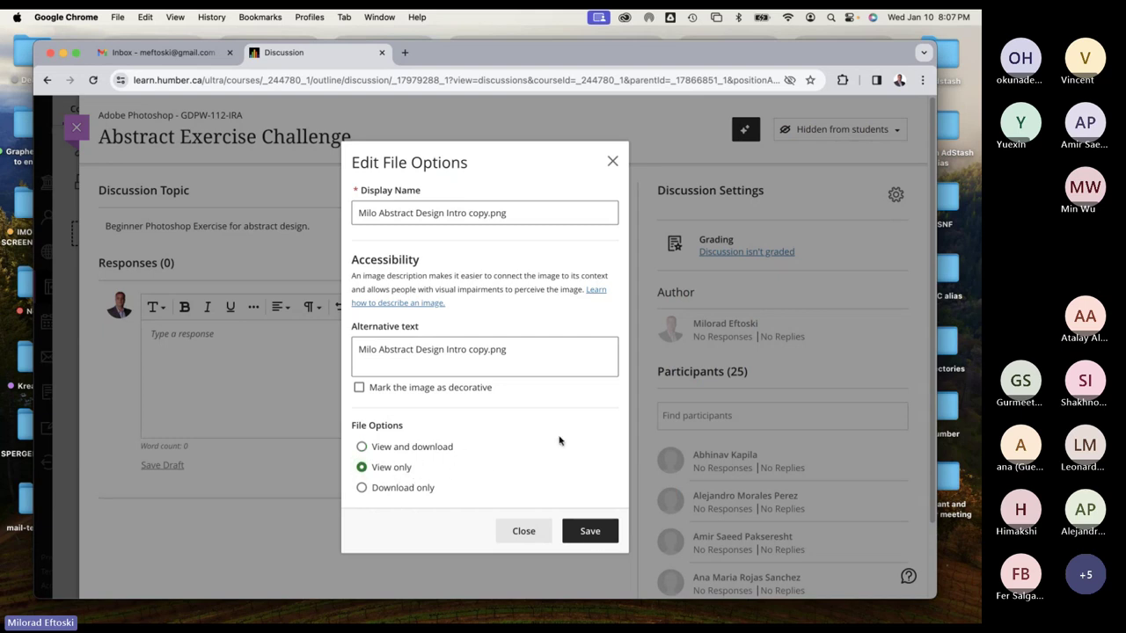
click(591, 533)
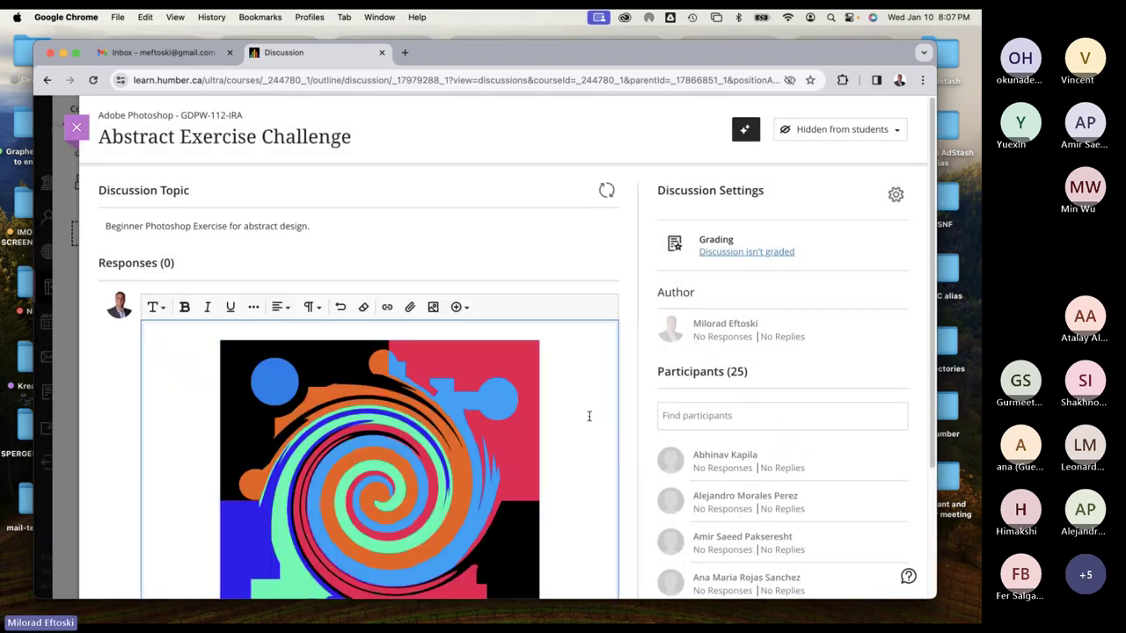
Post the response containing the swirl image
scroll(612, 428, down, 3)
click(469, 391)
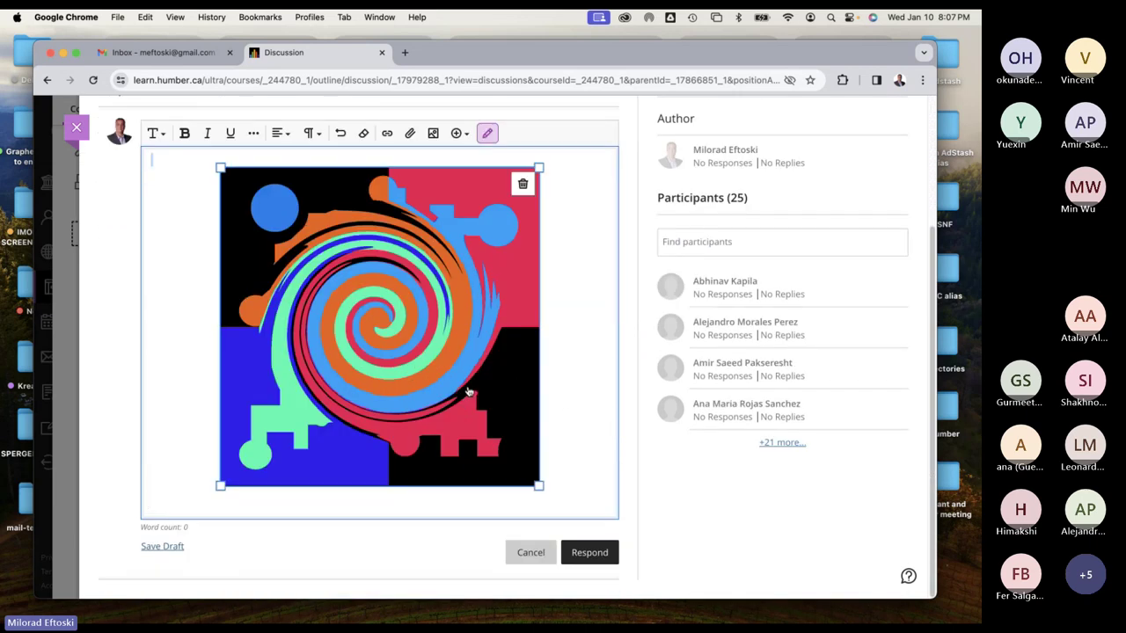
click(627, 409)
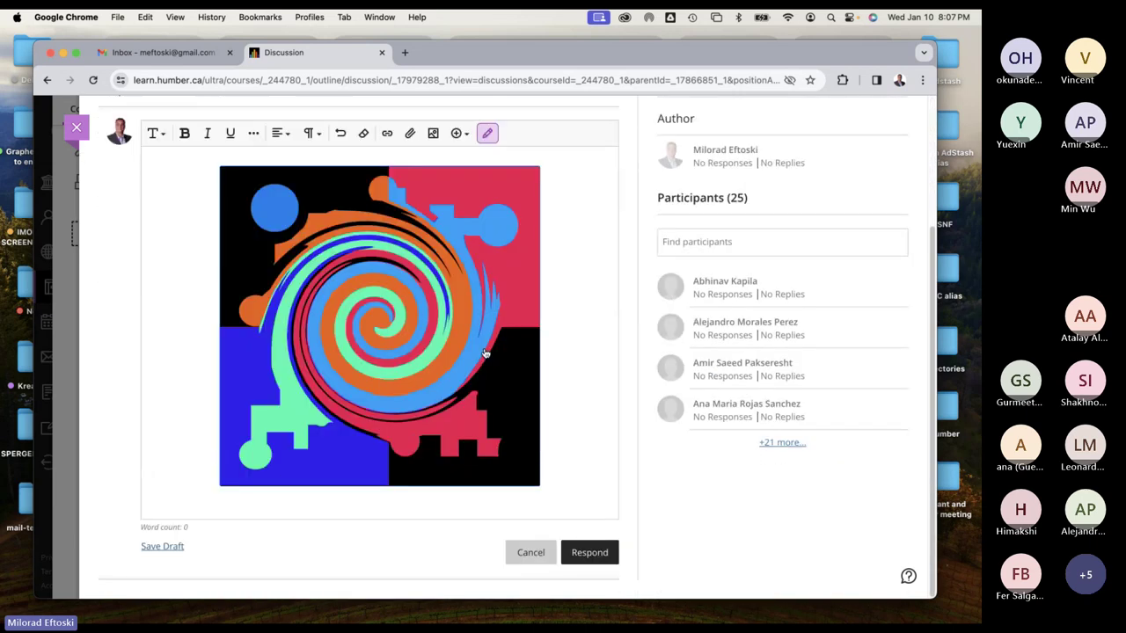
click(591, 554)
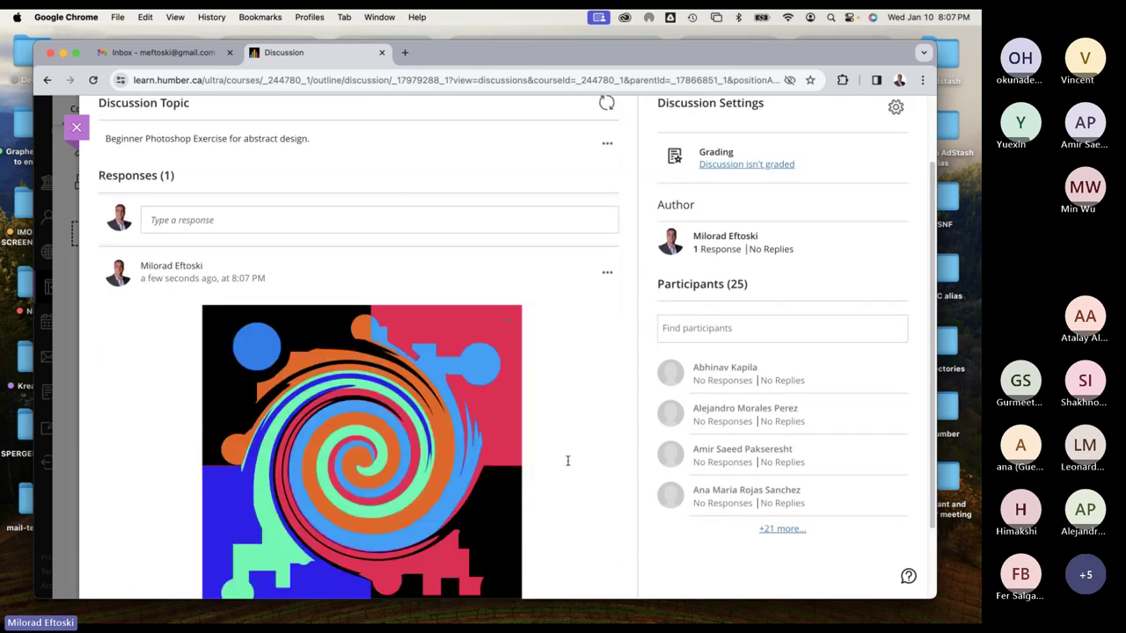
Refresh the discussion topic to check for new responses
scroll(598, 425, down, 1)
scroll(601, 437, up, 3)
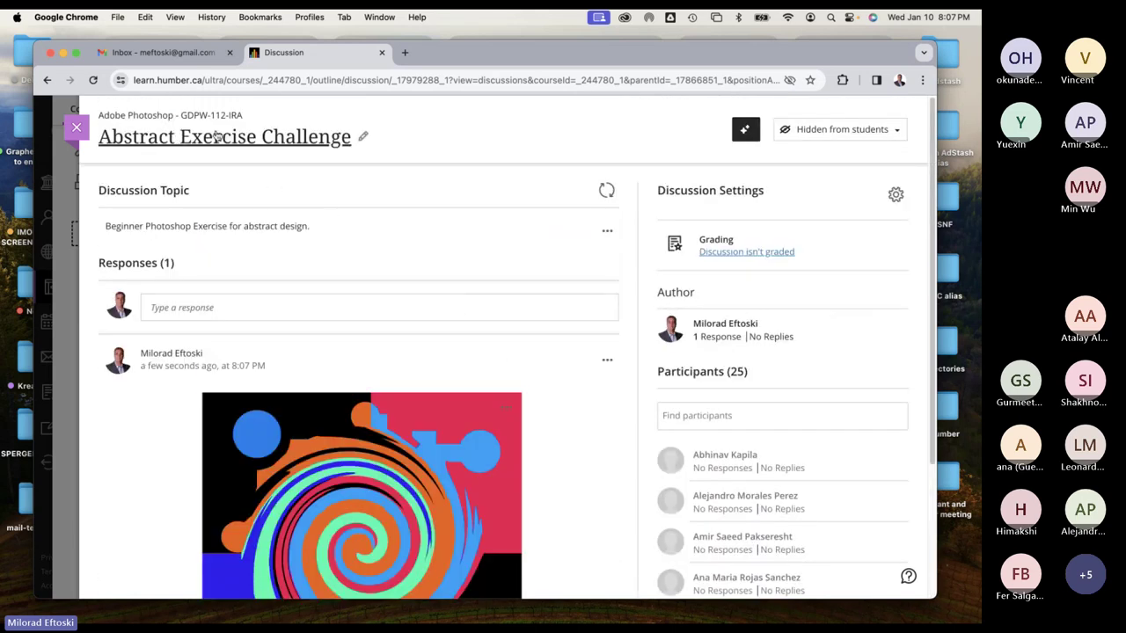
scroll(603, 487, down, 2)
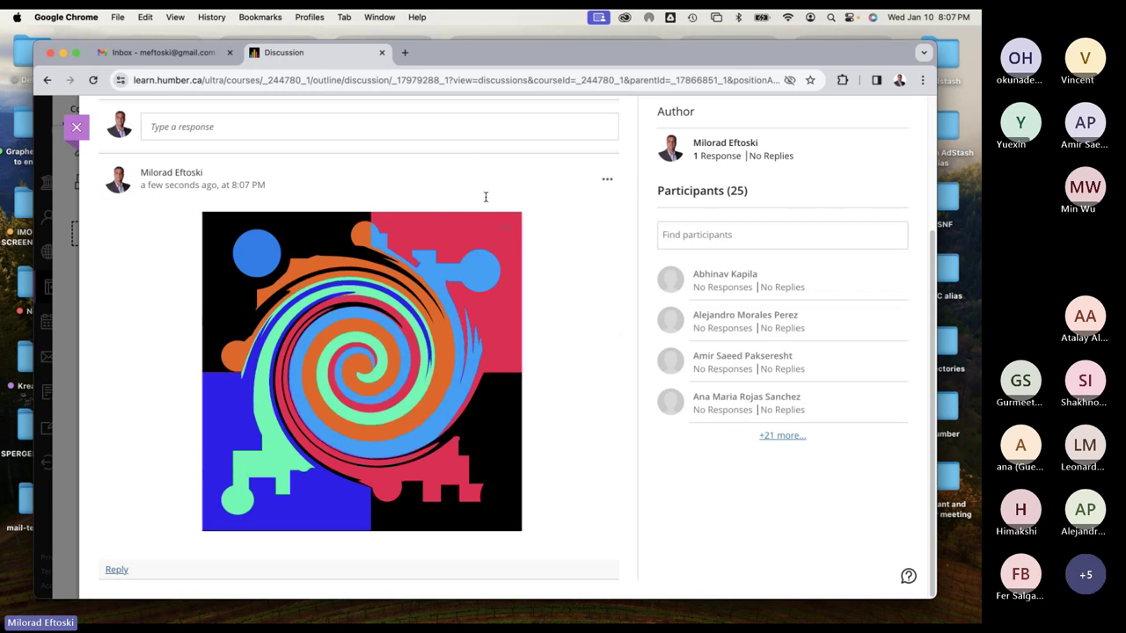
scroll(551, 363, up, 3)
scroll(548, 363, down, 3)
scroll(549, 362, up, 3)
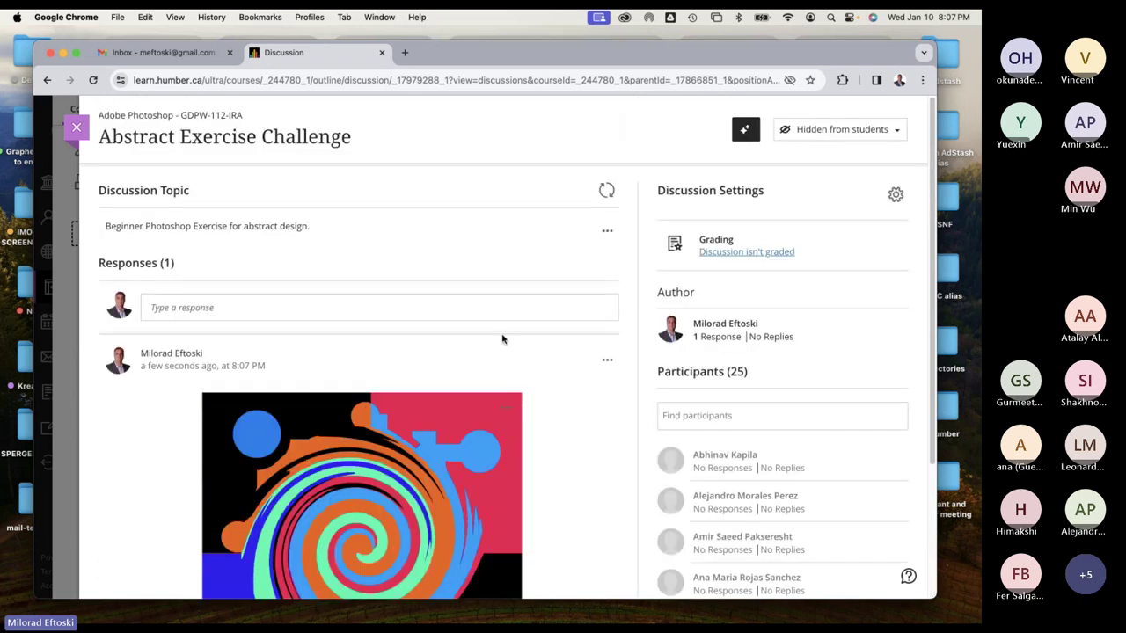
scroll(594, 403, down, 3)
scroll(594, 403, up, 3)
scroll(579, 380, down, 3)
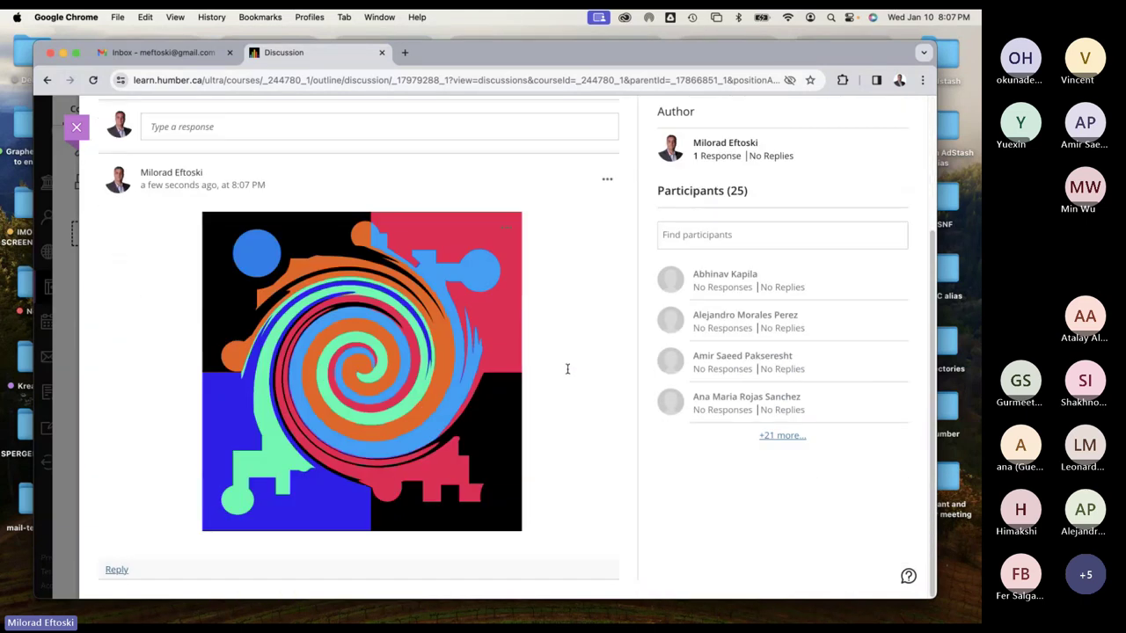
scroll(571, 374, up, 3)
scroll(568, 368, down, 3)
scroll(557, 365, up, 3)
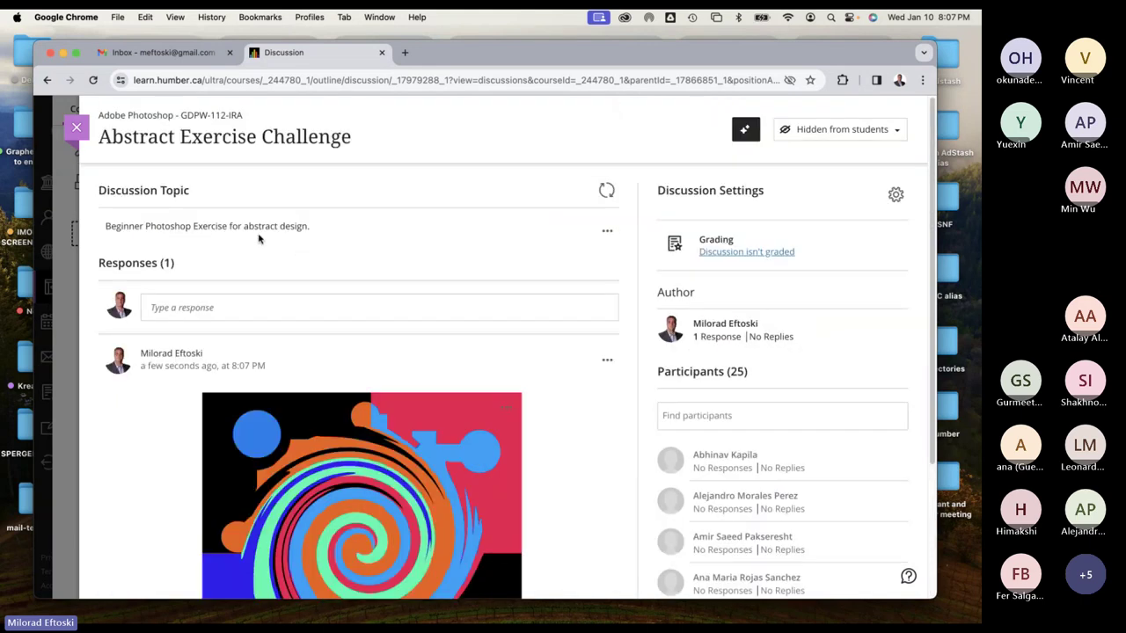
click(606, 191)
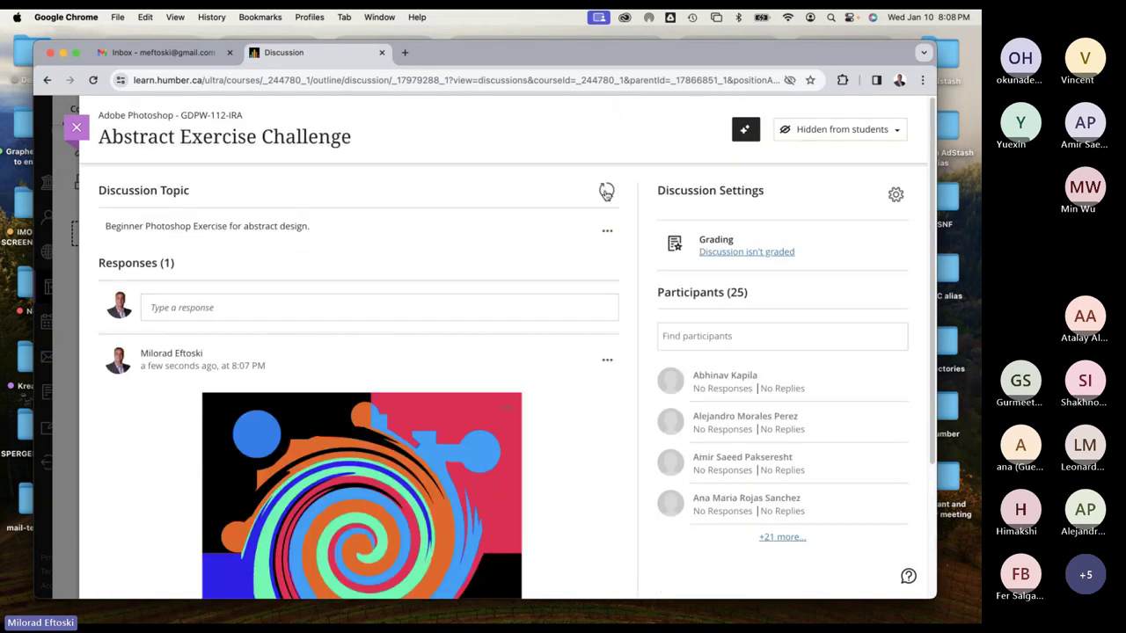
Close the discussion panel and return to the course outline
scroll(606, 351, down, 3)
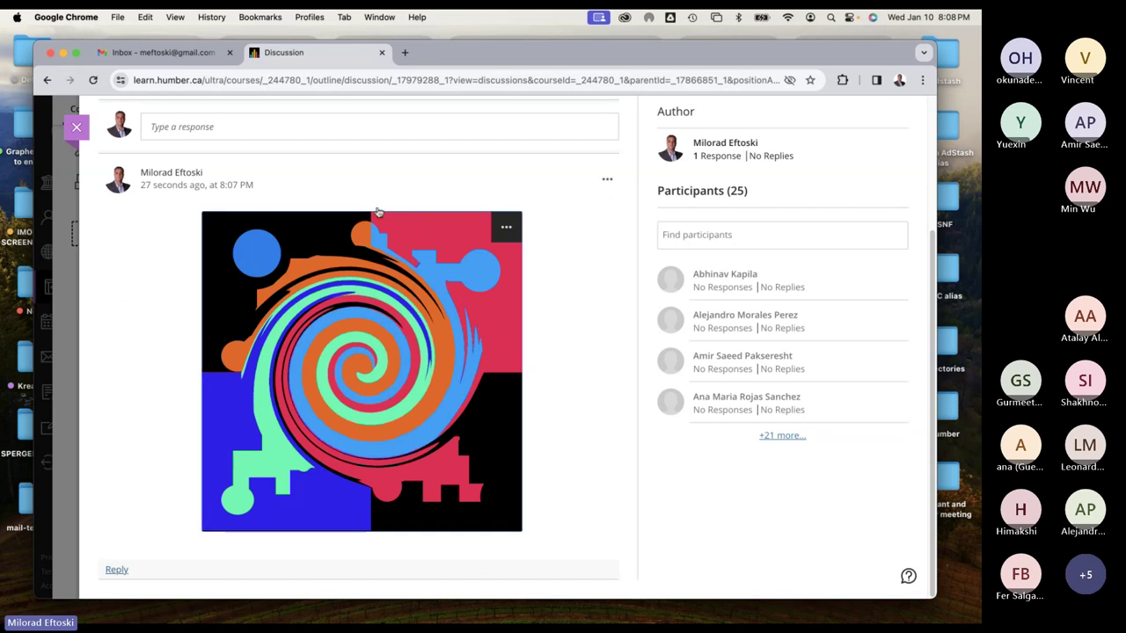
scroll(401, 200, up, 3)
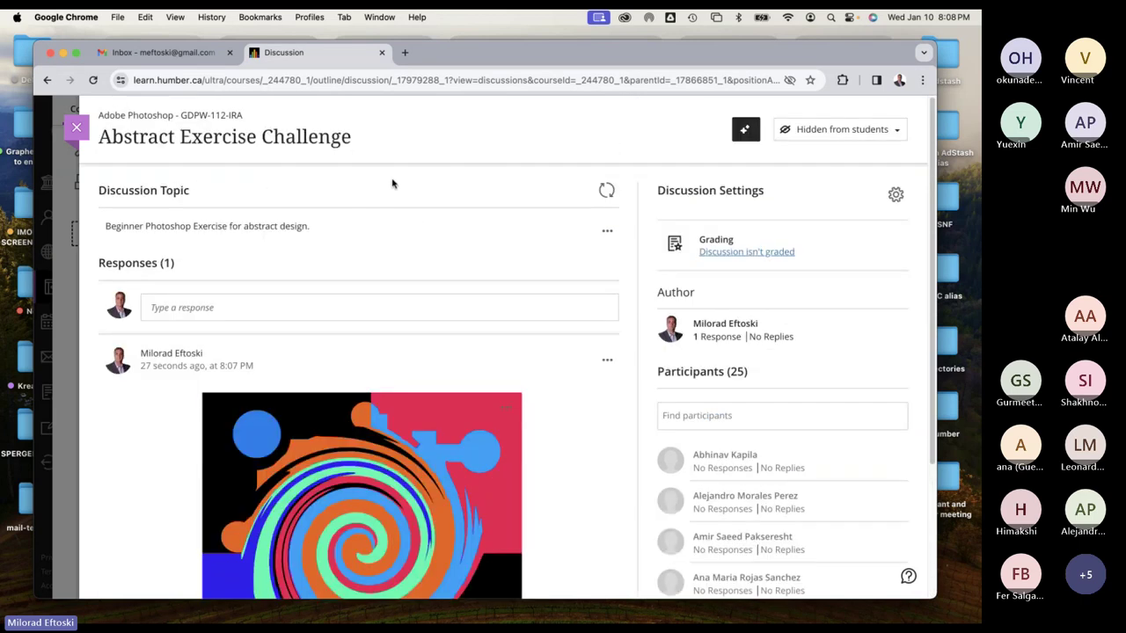
click(74, 128)
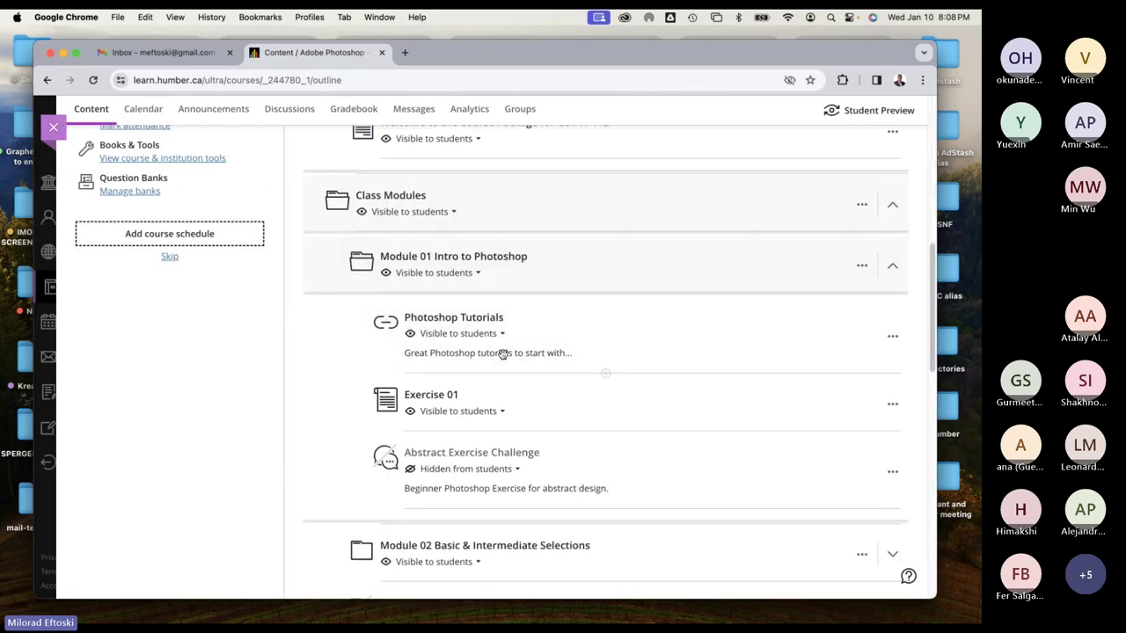
Make Abstract Exercise Challenge visible to students and reload the course page
click(477, 470)
click(463, 493)
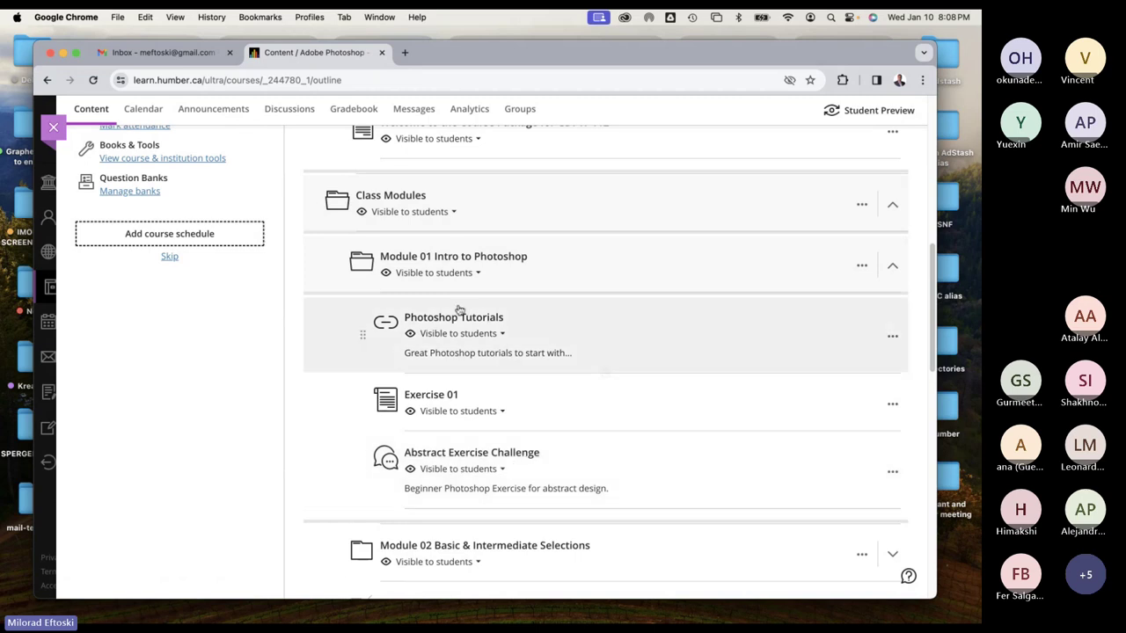
scroll(624, 351, up, 5)
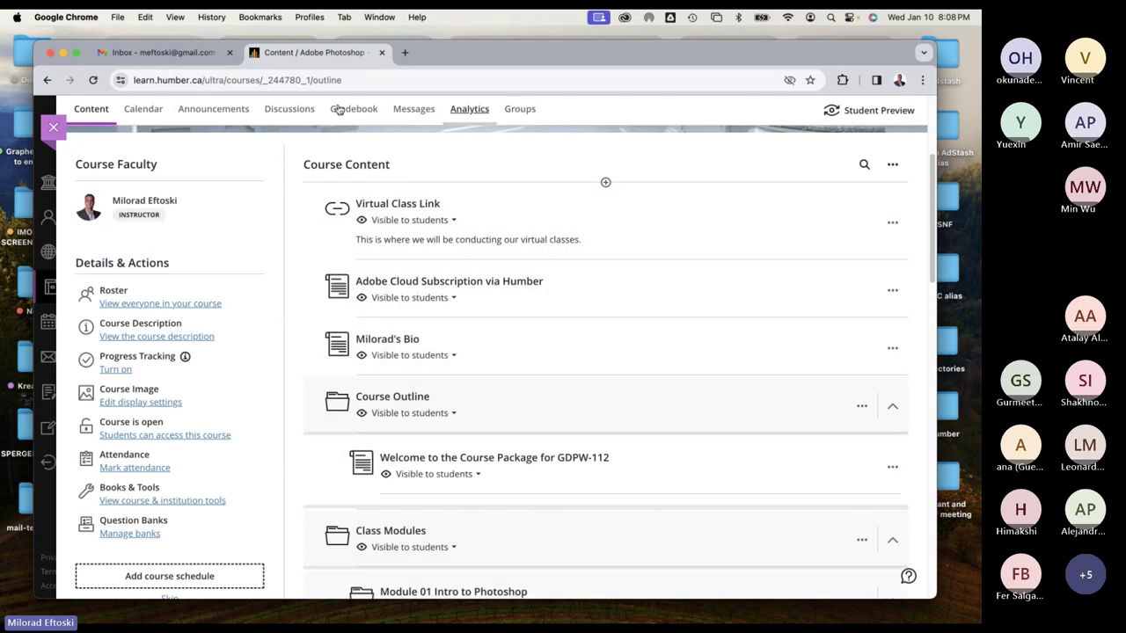
click(92, 80)
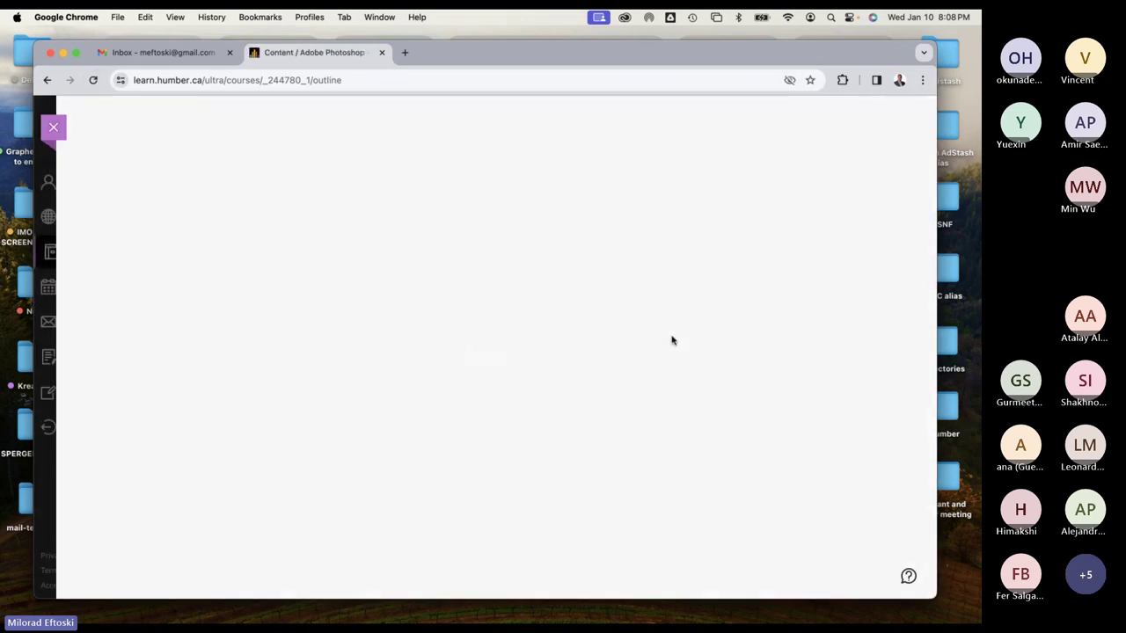
Expand Class Modules and Module 01 Intro to Photoshop, then open Abstract Exercise Challenge
scroll(708, 366, down, 5)
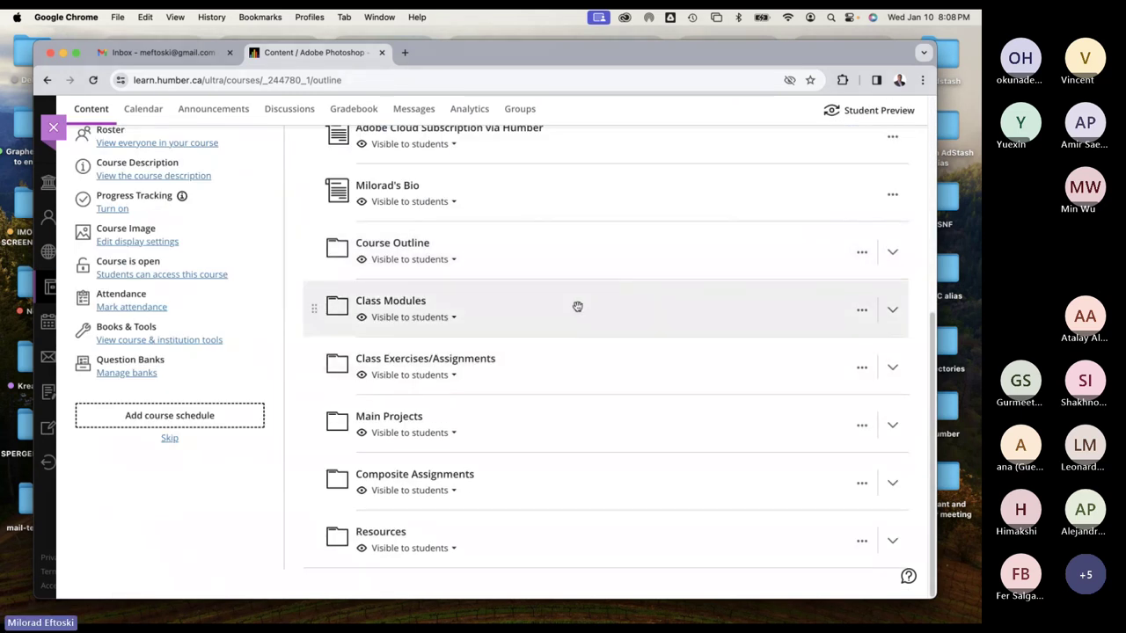
click(572, 307)
scroll(595, 339, down, 1)
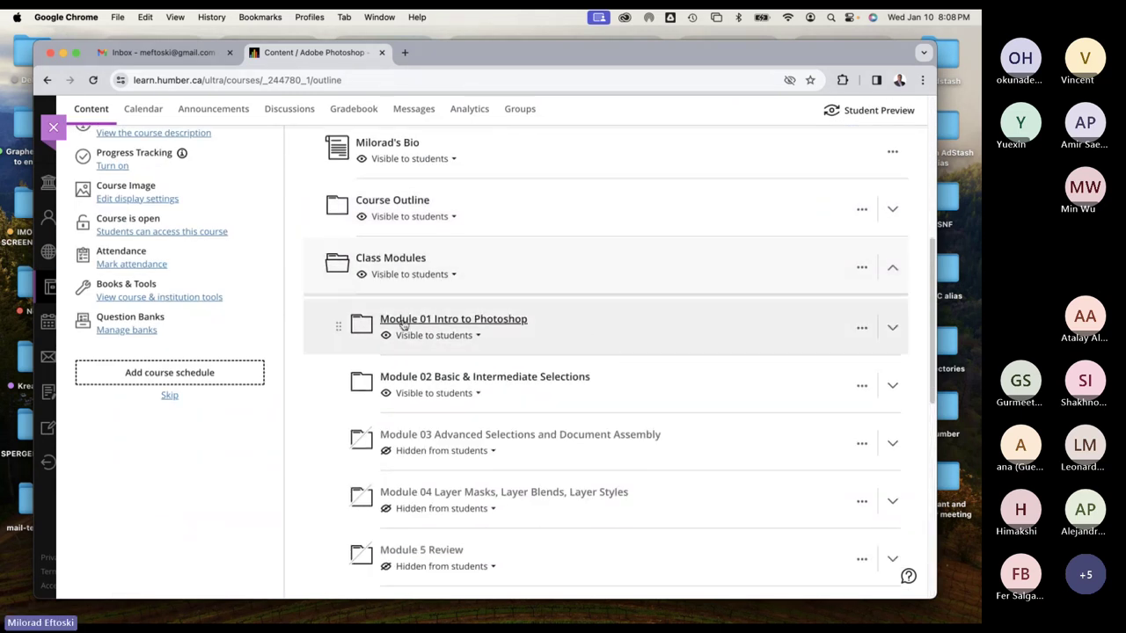
click(597, 327)
scroll(631, 355, down, 3)
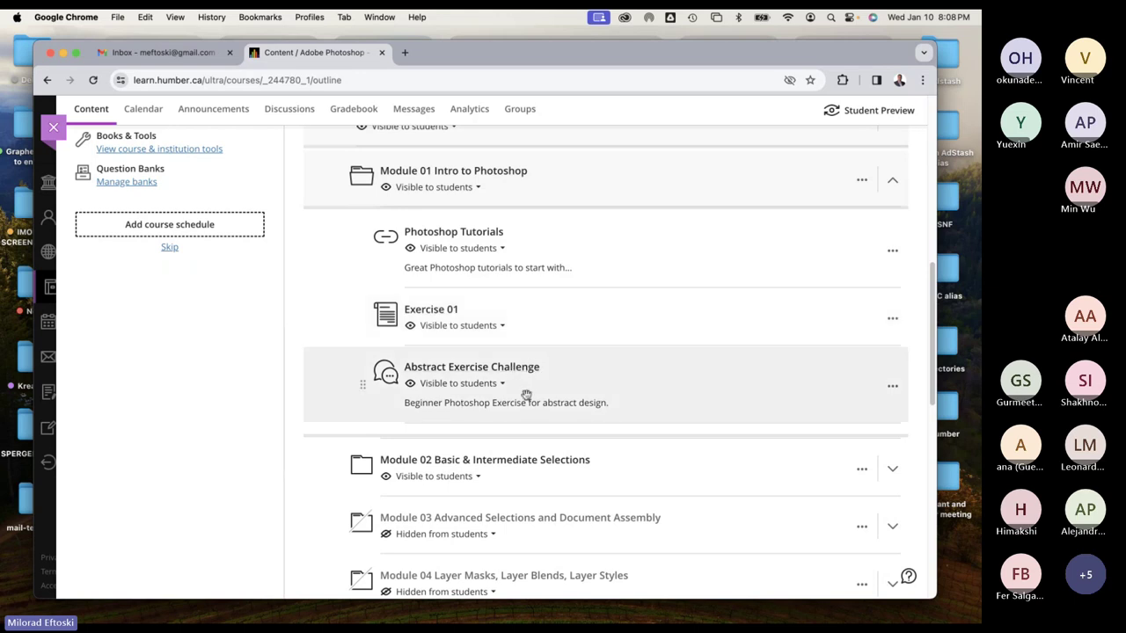
click(511, 369)
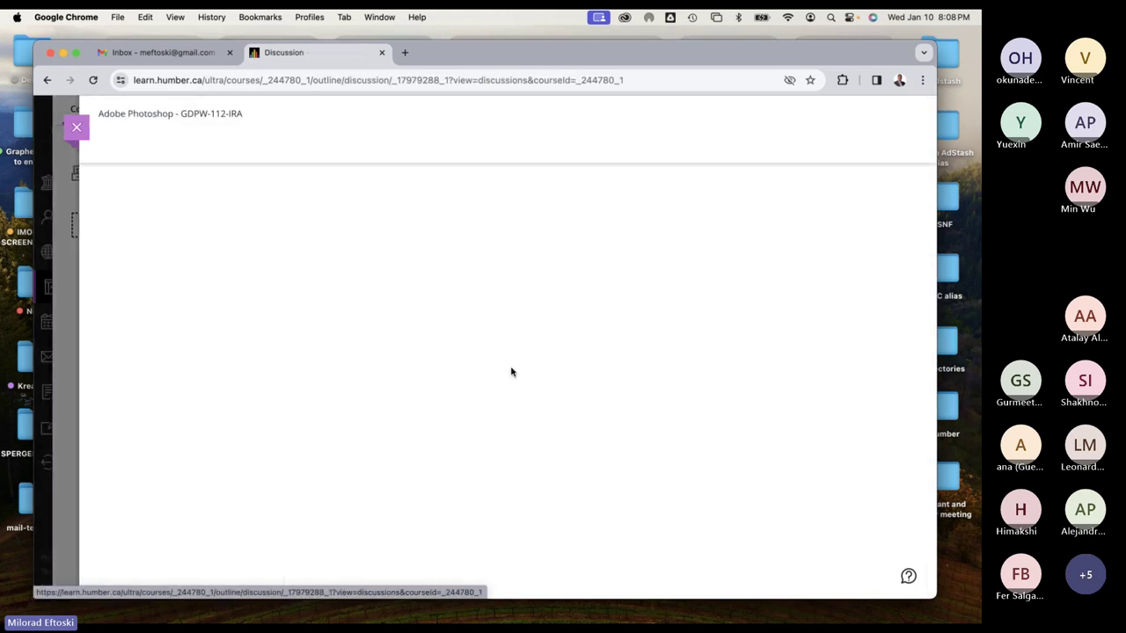
scroll(586, 384, down, 5)
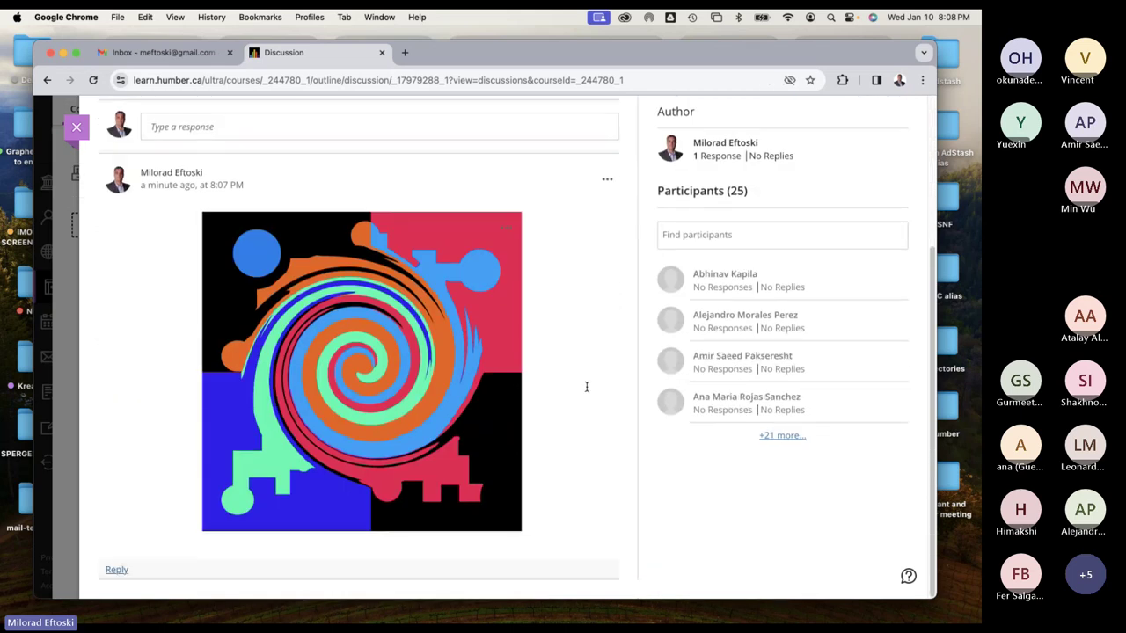
scroll(584, 388, up, 5)
scroll(583, 389, down, 5)
scroll(606, 282, up, 5)
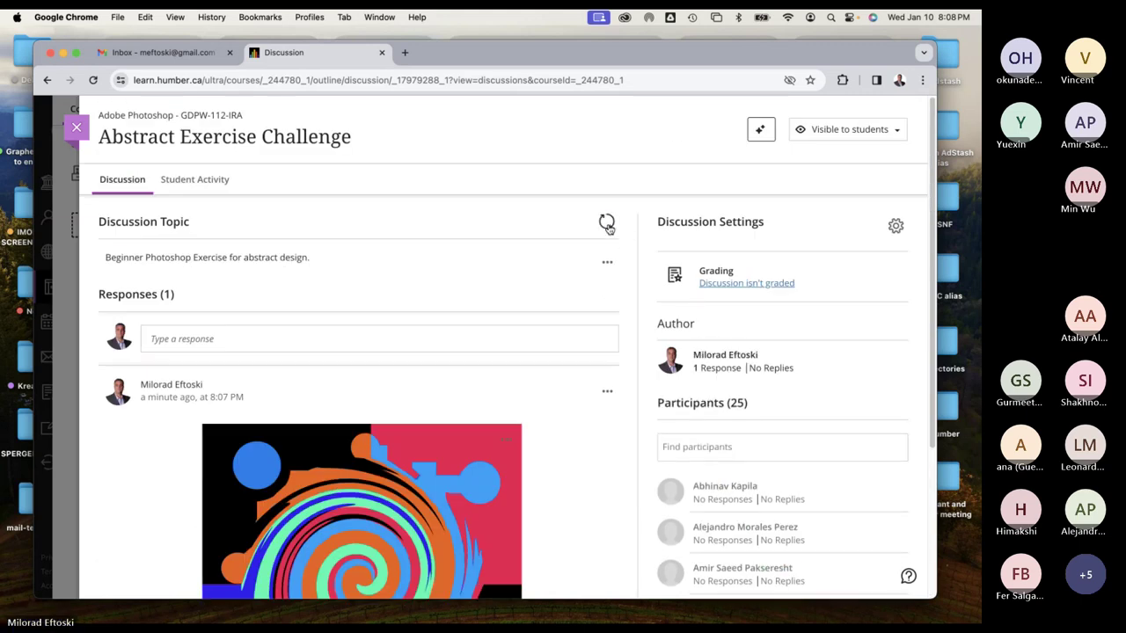
scroll(598, 307, down, 5)
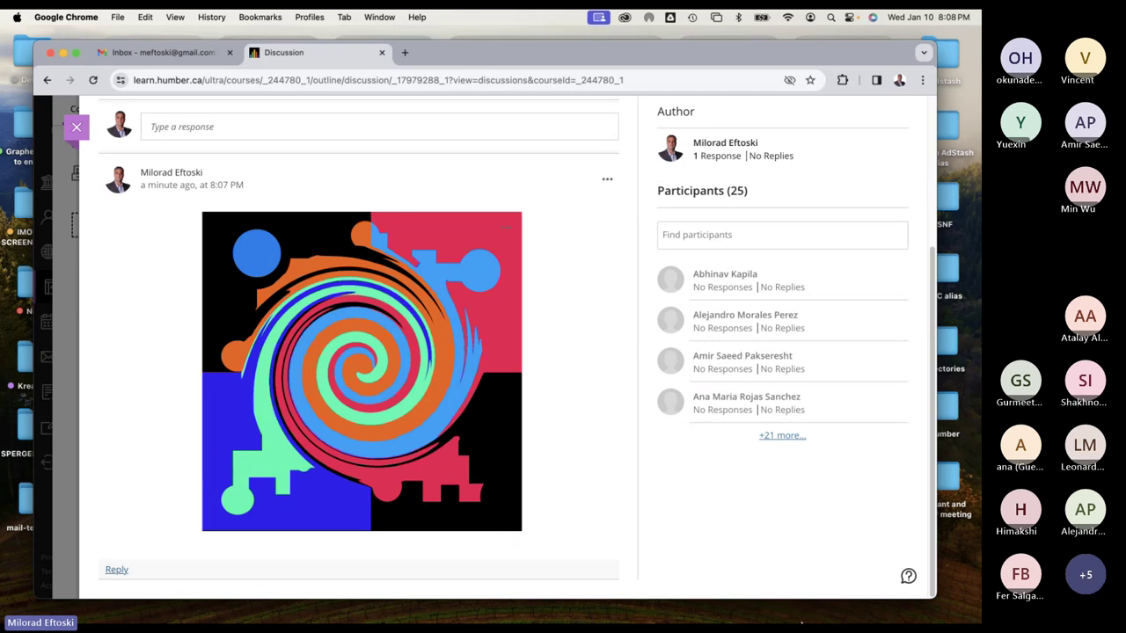
mouse_move(804, 615)
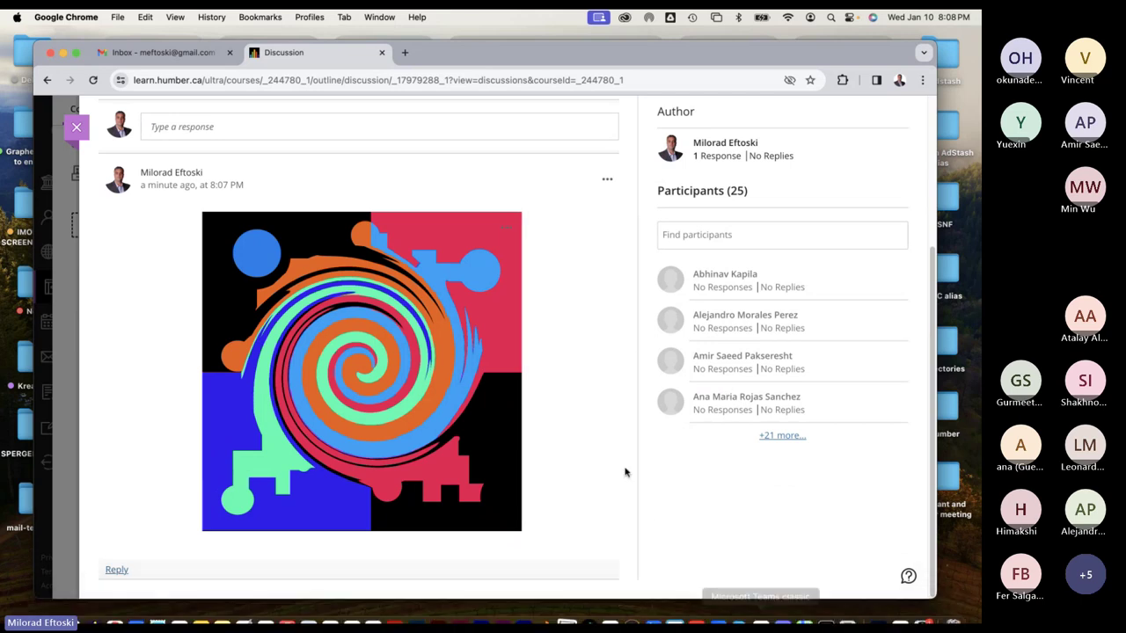
Close the Abstract Exercise Challenge discussion and nudge the browser window slightly
click(76, 128)
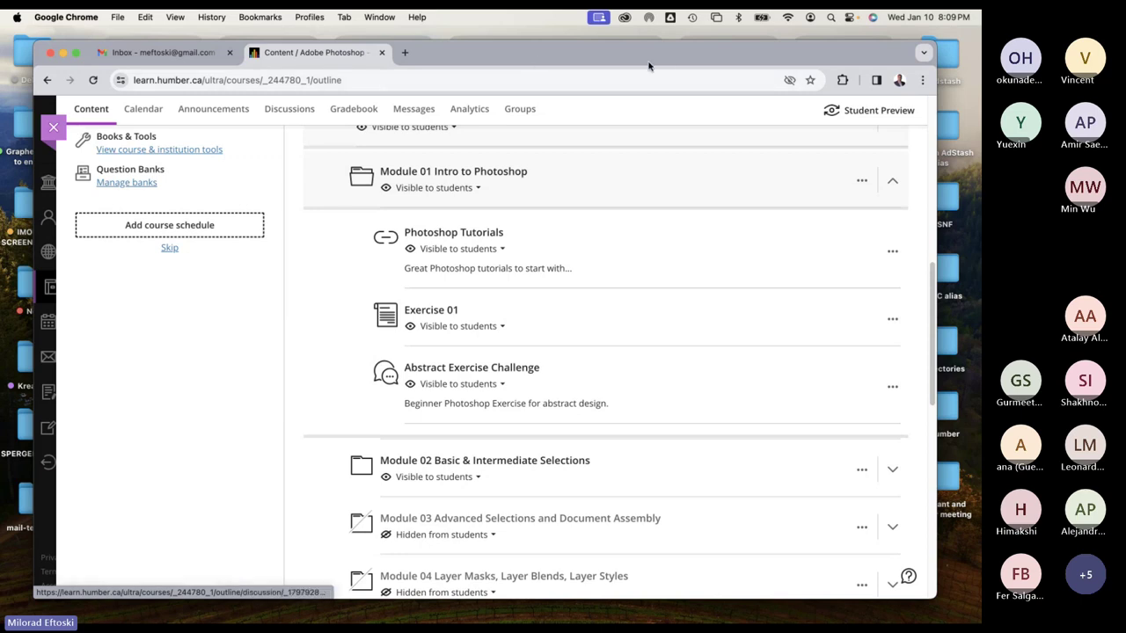
mouse_move(623, 62)
mouse_down()
mouse_move(638, 69)
mouse_move(628, 76)
mouse_up()
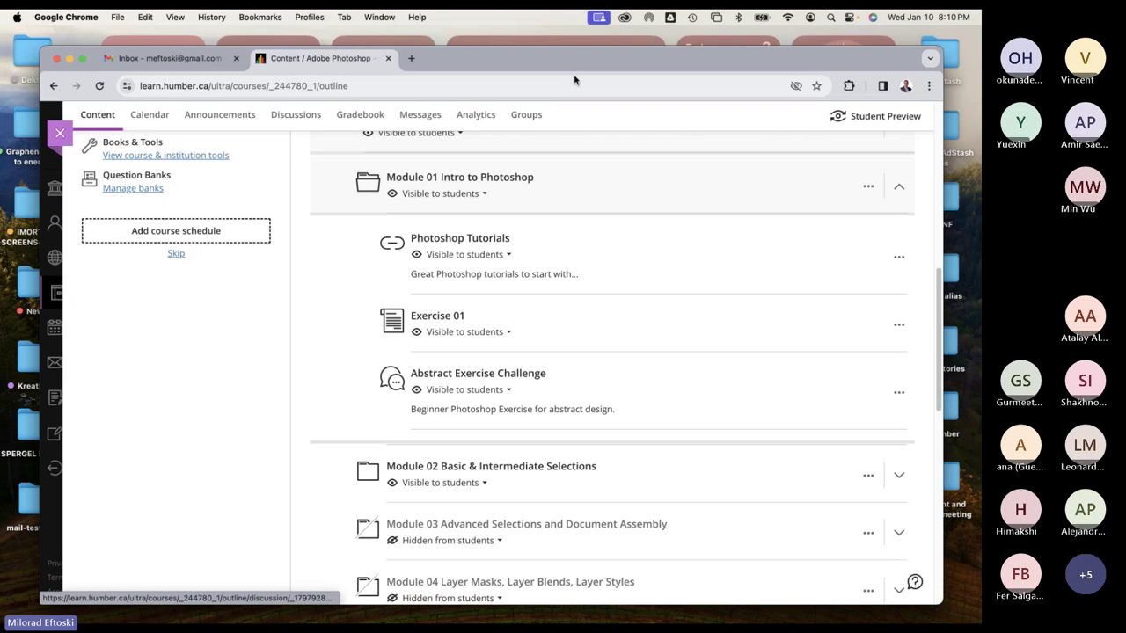
click(589, 383)
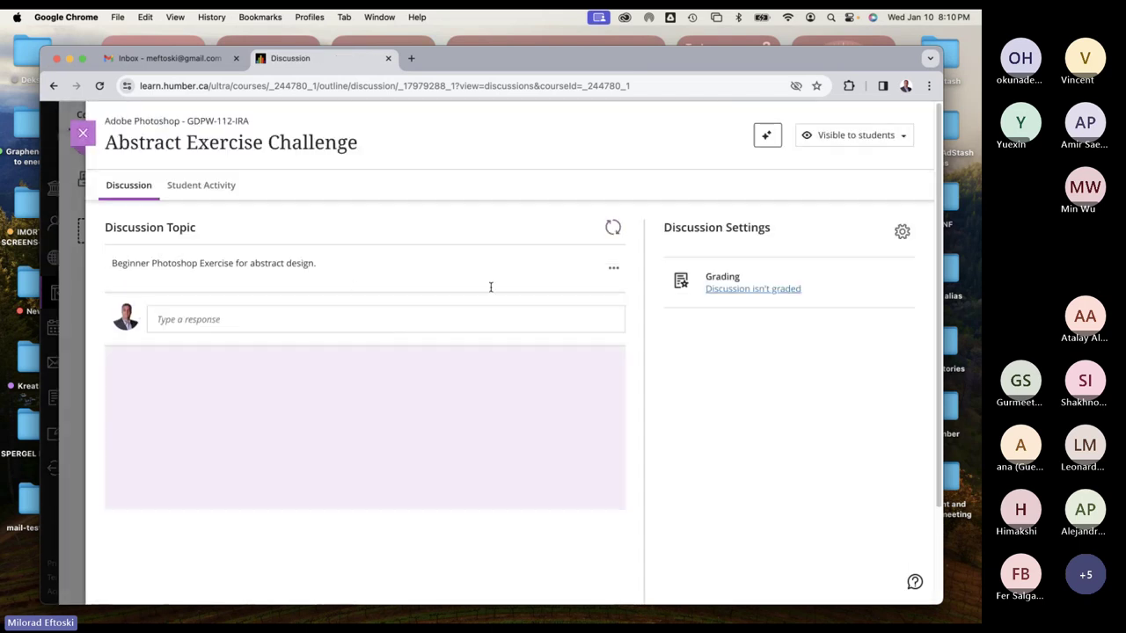
scroll(572, 373, down, 2)
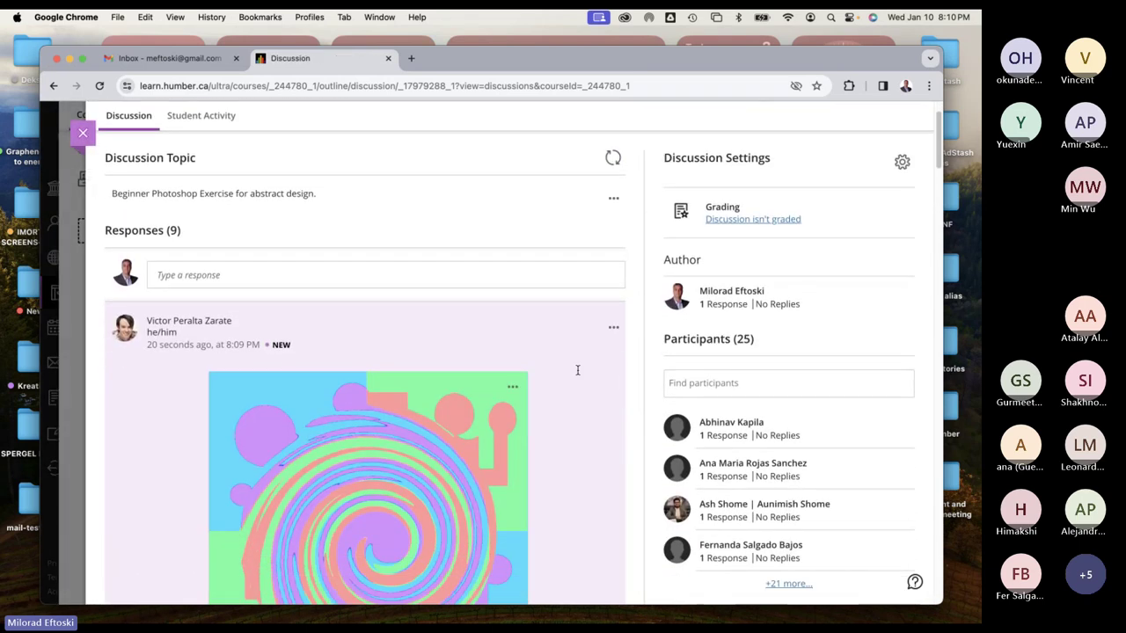
scroll(570, 378, down, 2)
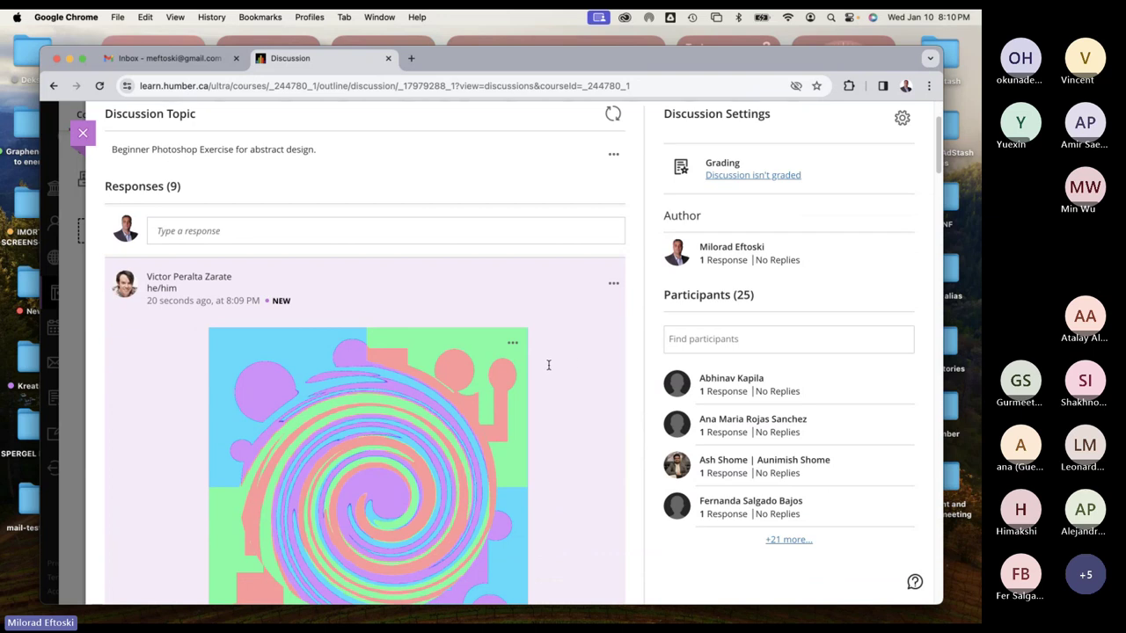
scroll(568, 378, down, 1)
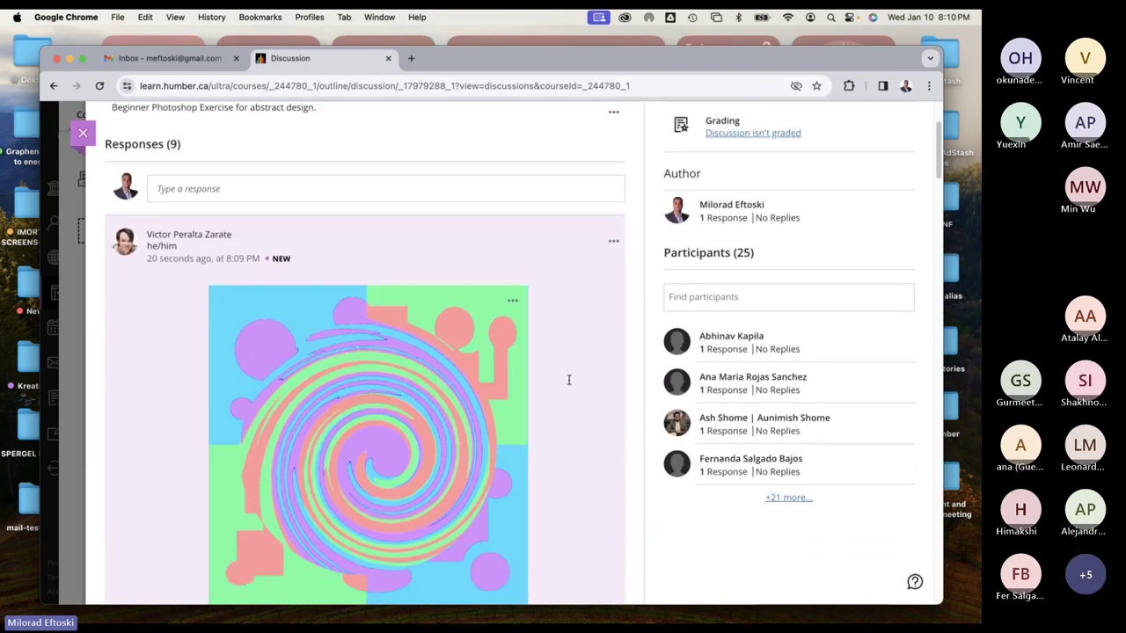
scroll(568, 380, down, 4)
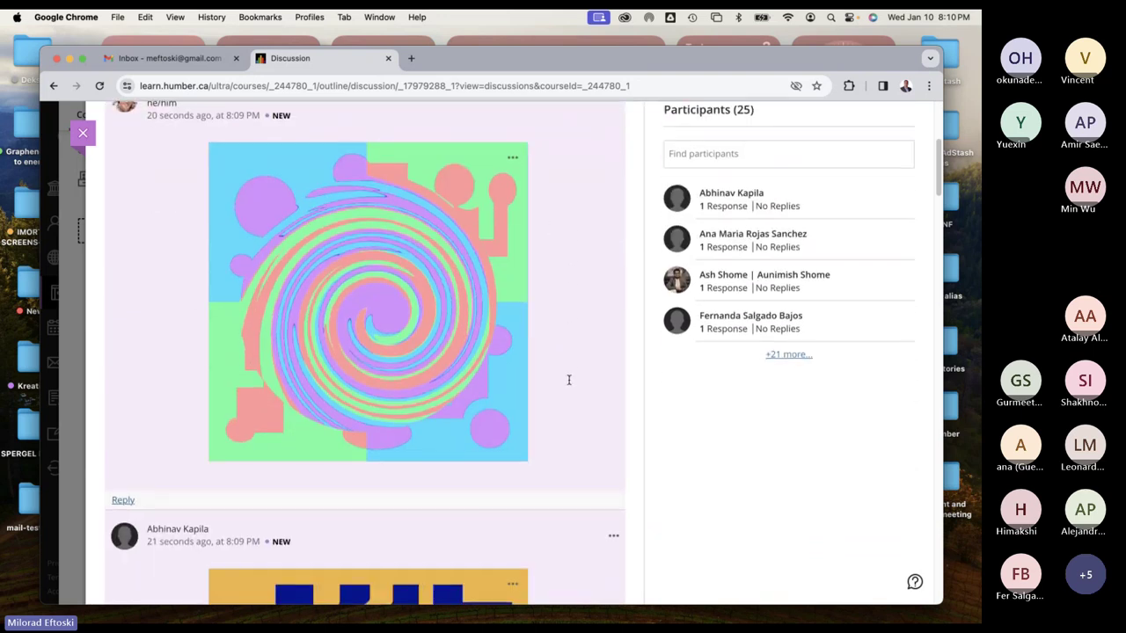
scroll(568, 380, down, 4)
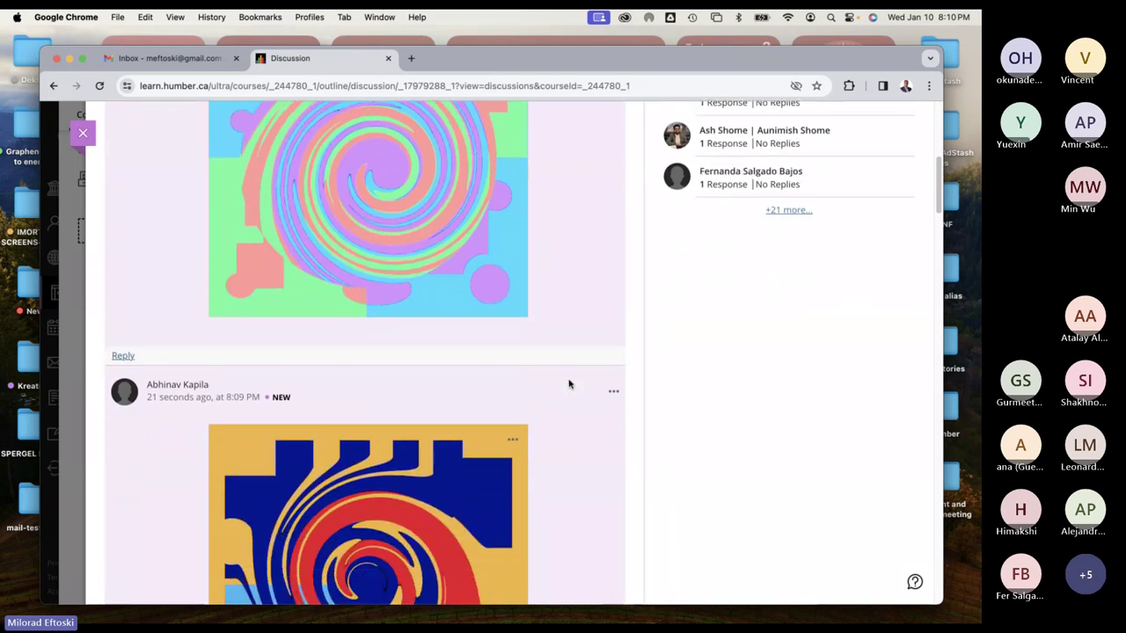
scroll(568, 384, down, 8)
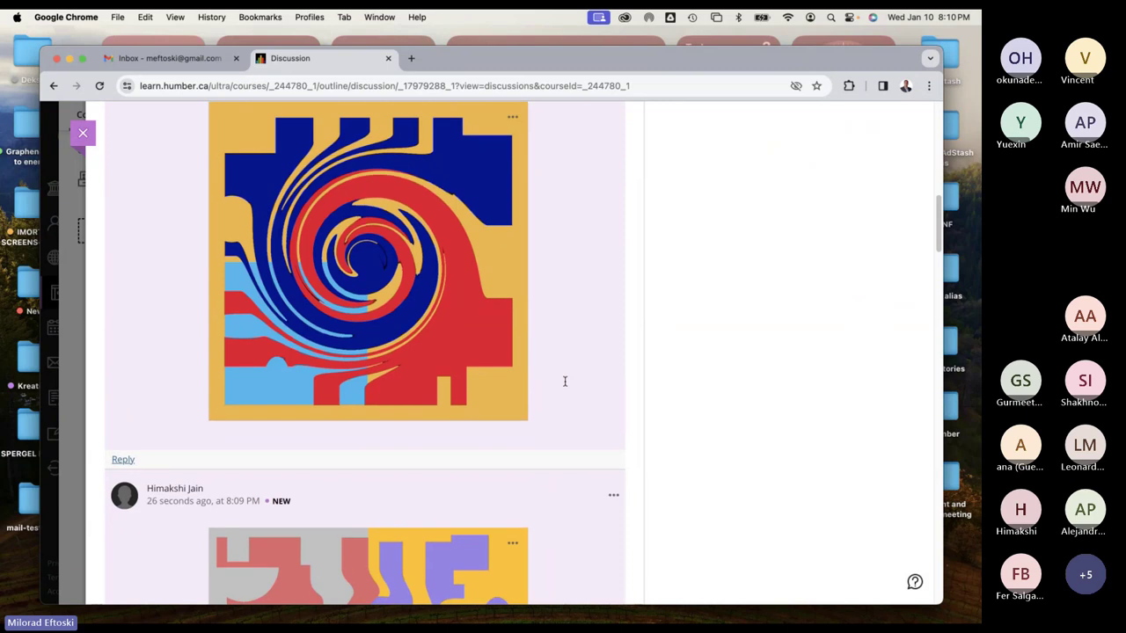
scroll(564, 380, down, 4)
scroll(564, 381, down, 2)
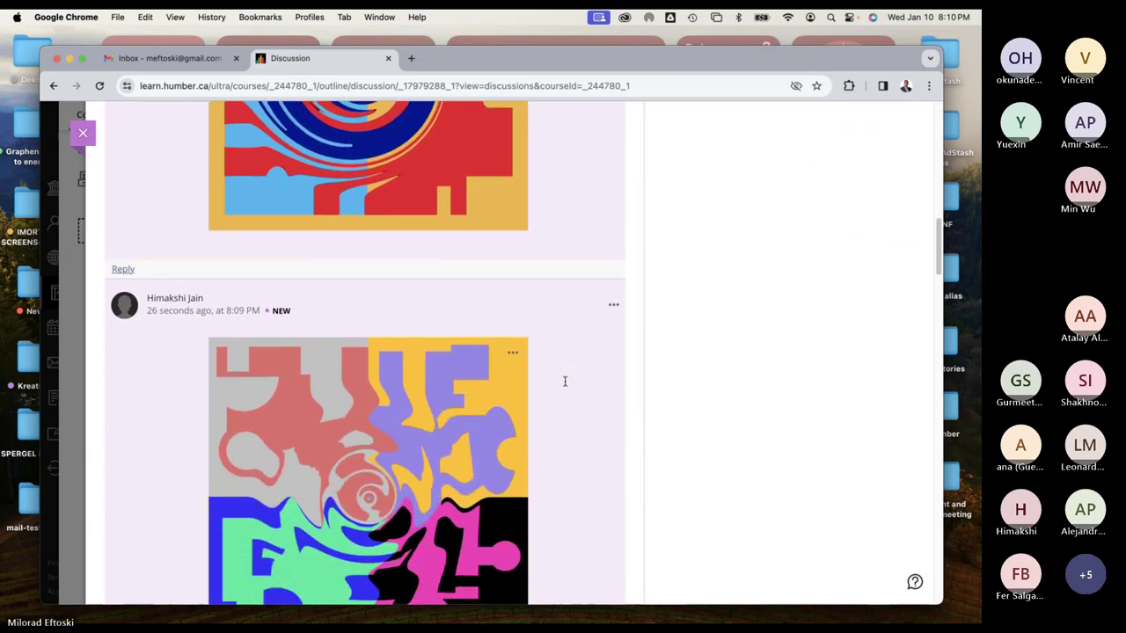
scroll(565, 380, down, 3)
scroll(564, 381, down, 1)
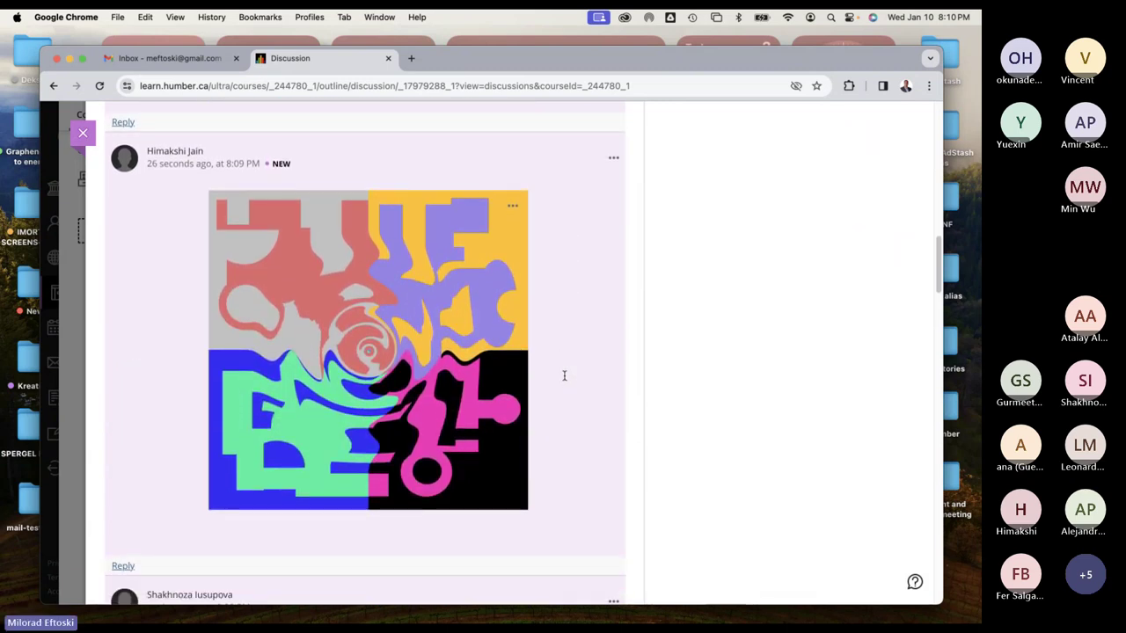
scroll(542, 392, down, 3)
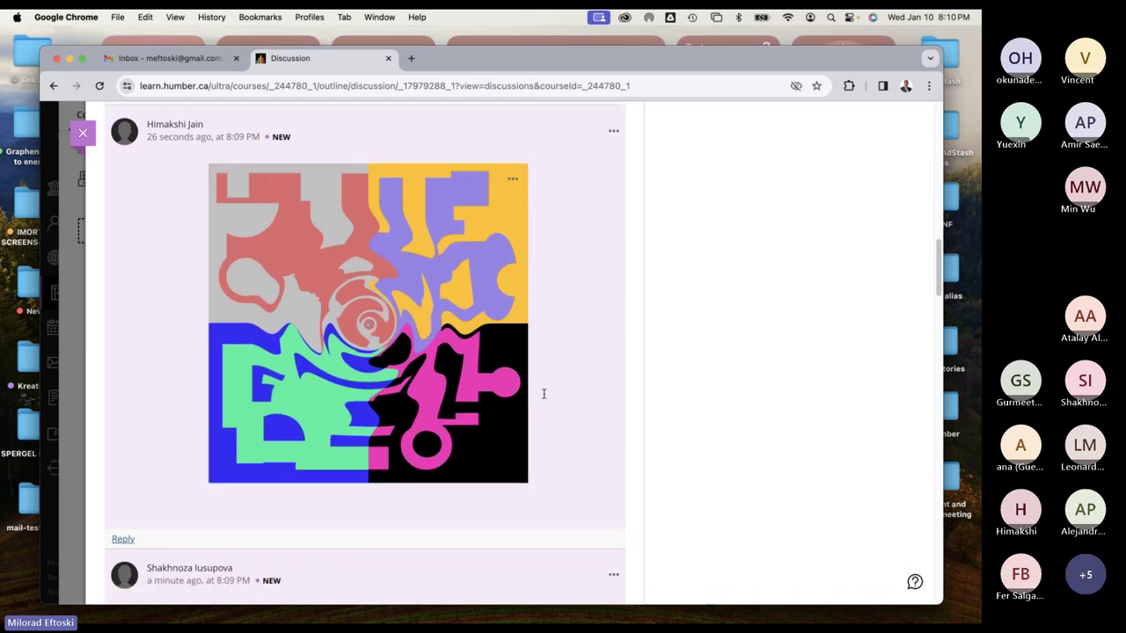
scroll(554, 394, down, 5)
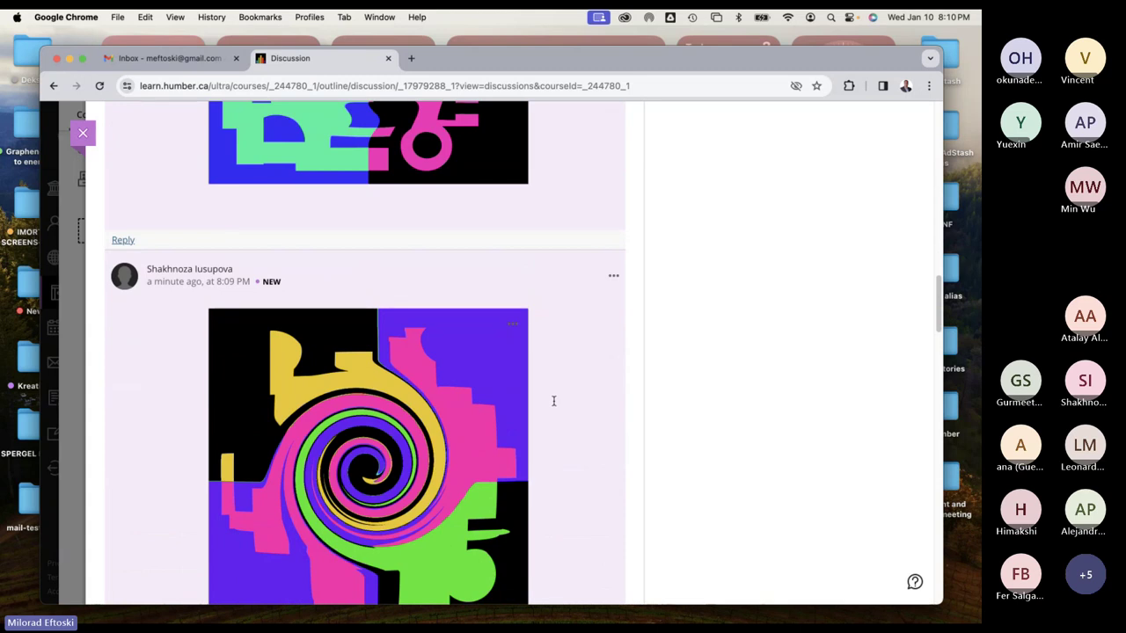
scroll(553, 400, down, 2)
scroll(552, 406, down, 2)
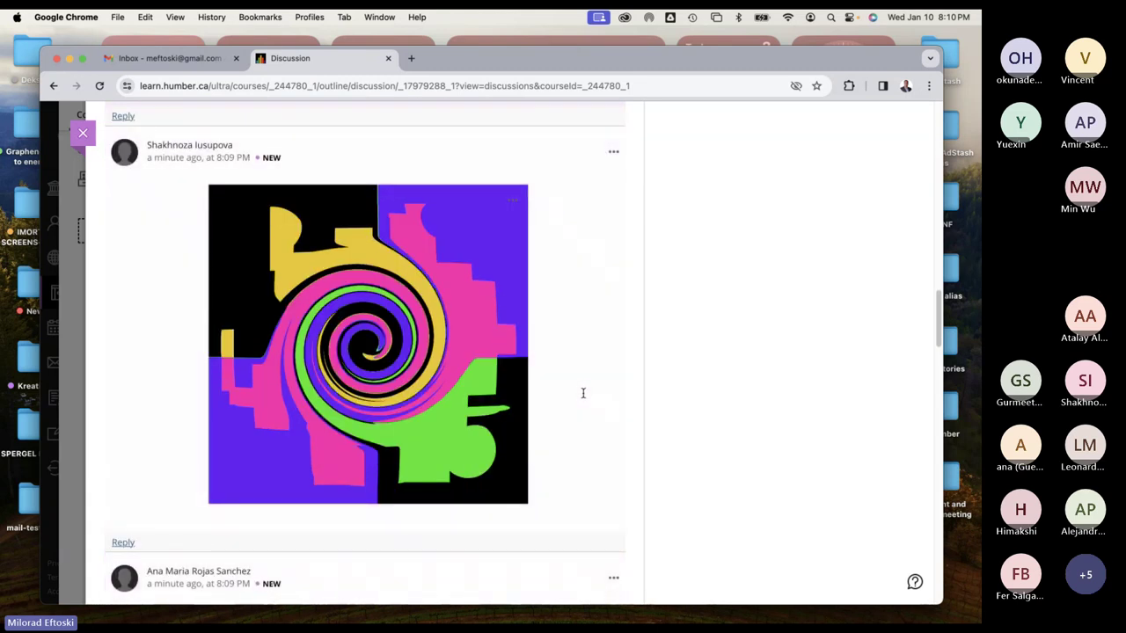
scroll(582, 393, down, 1)
scroll(582, 393, down, 2)
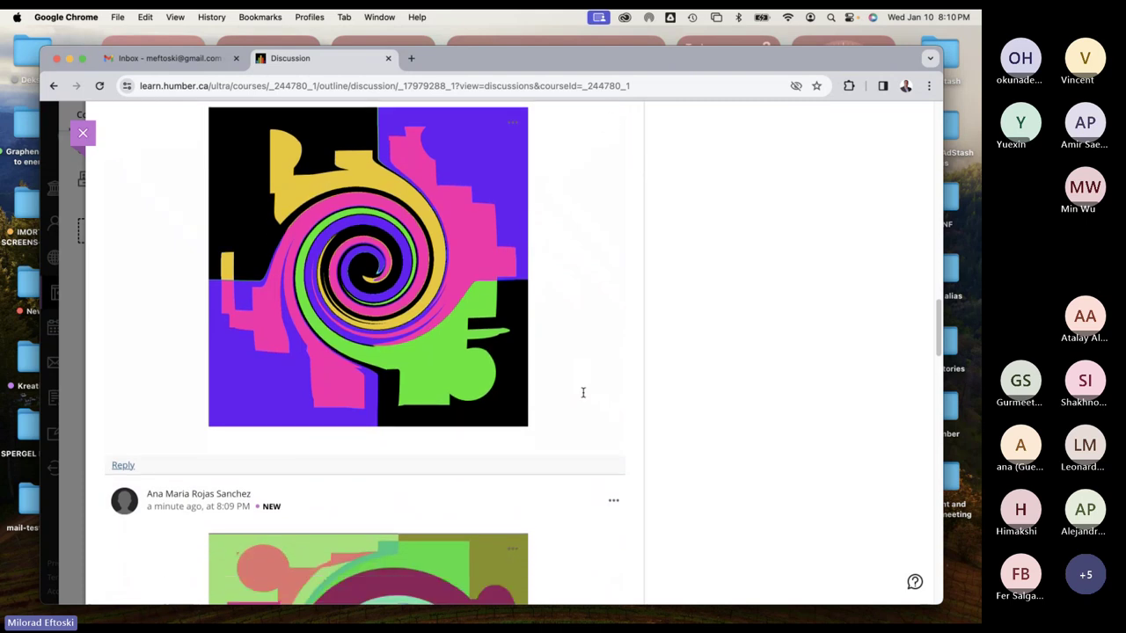
scroll(582, 392, down, 6)
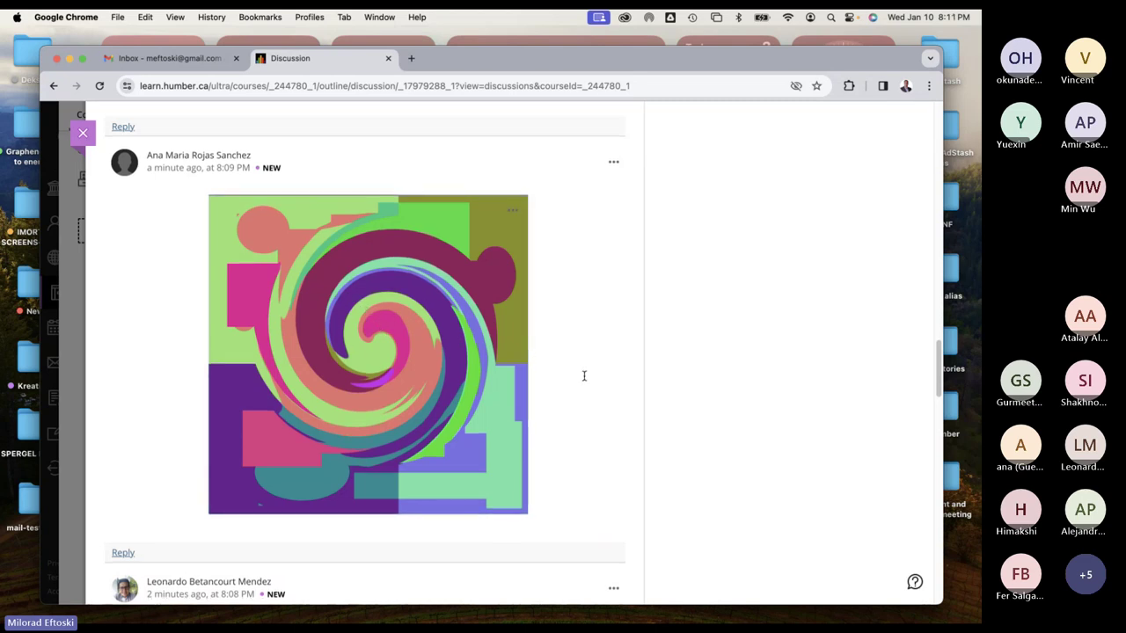
scroll(583, 375, down, 5)
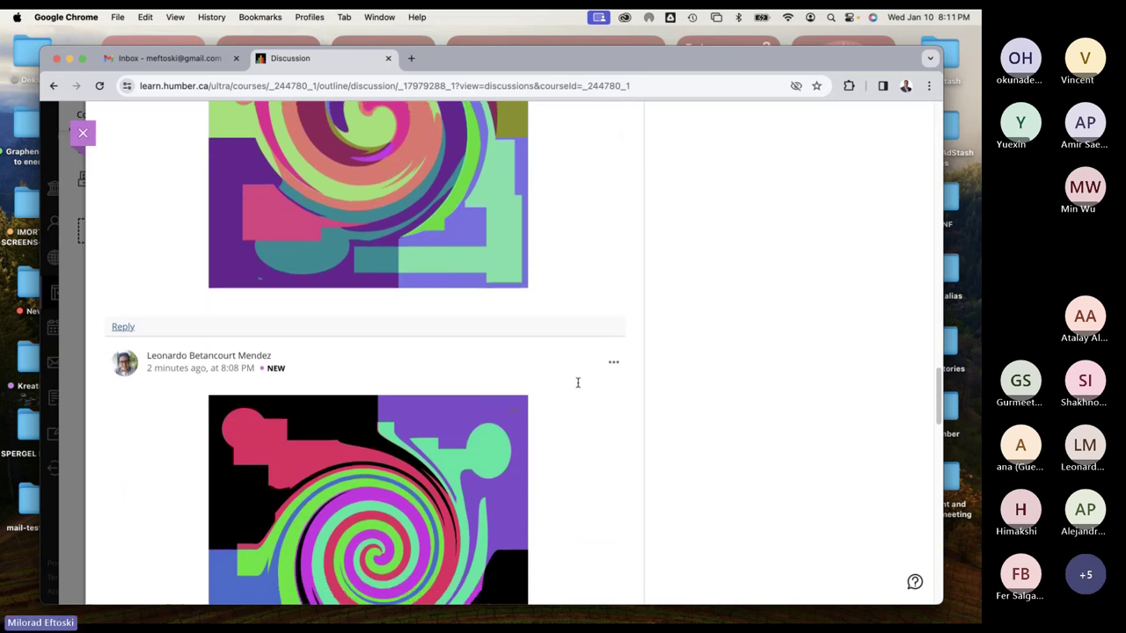
scroll(578, 382, down, 3)
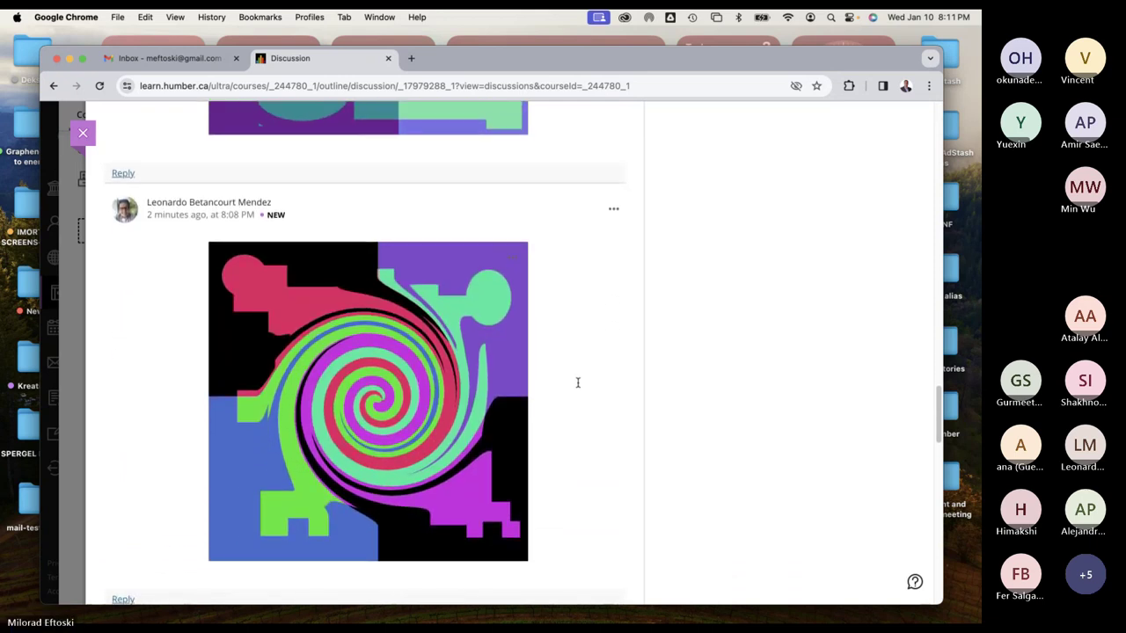
scroll(578, 383, down, 1)
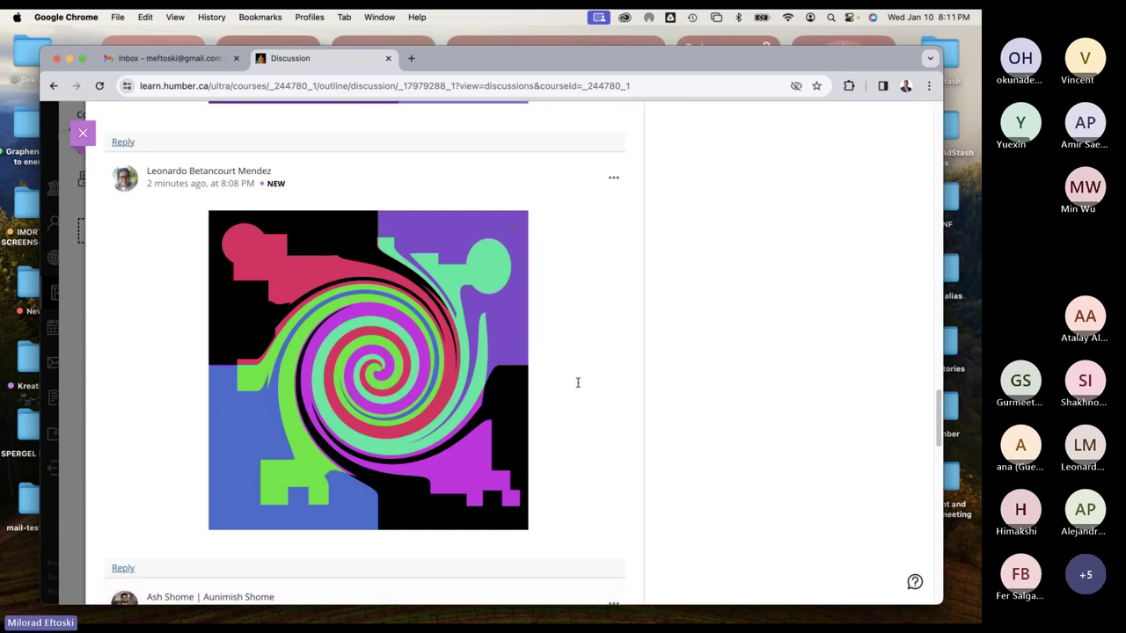
scroll(581, 418, down, 5)
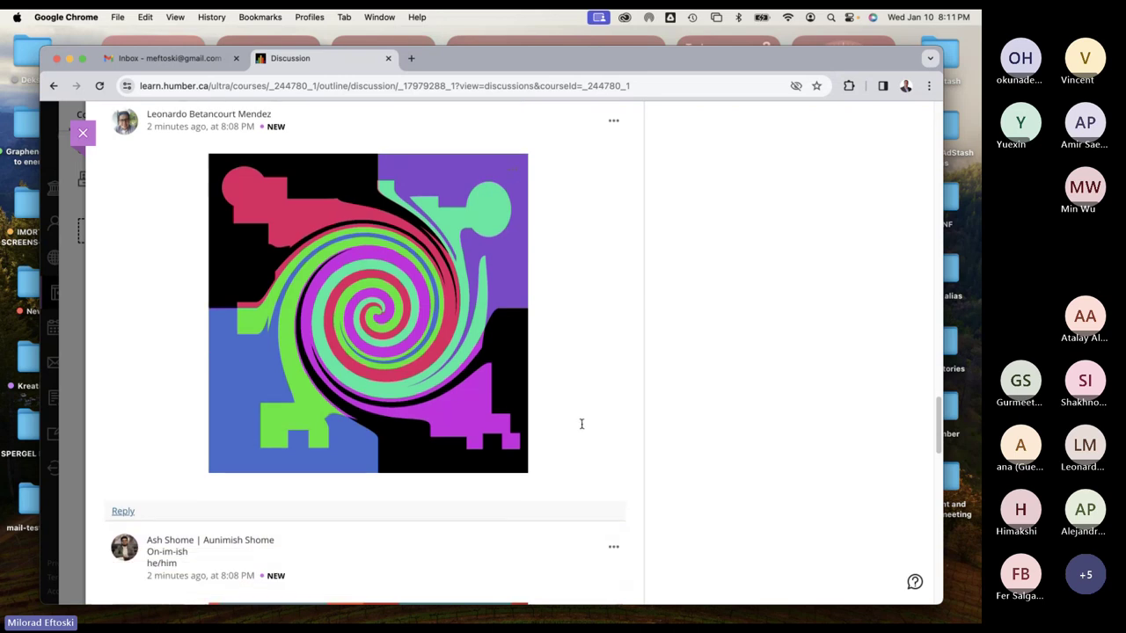
scroll(584, 438, down, 5)
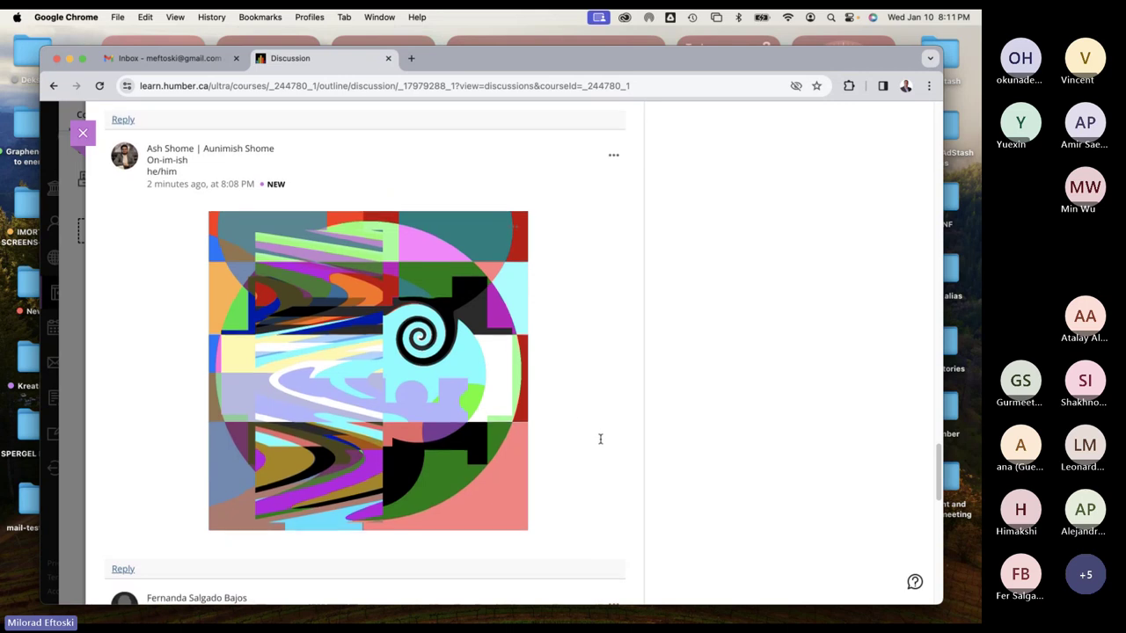
scroll(599, 442, down, 2)
scroll(599, 442, down, 8)
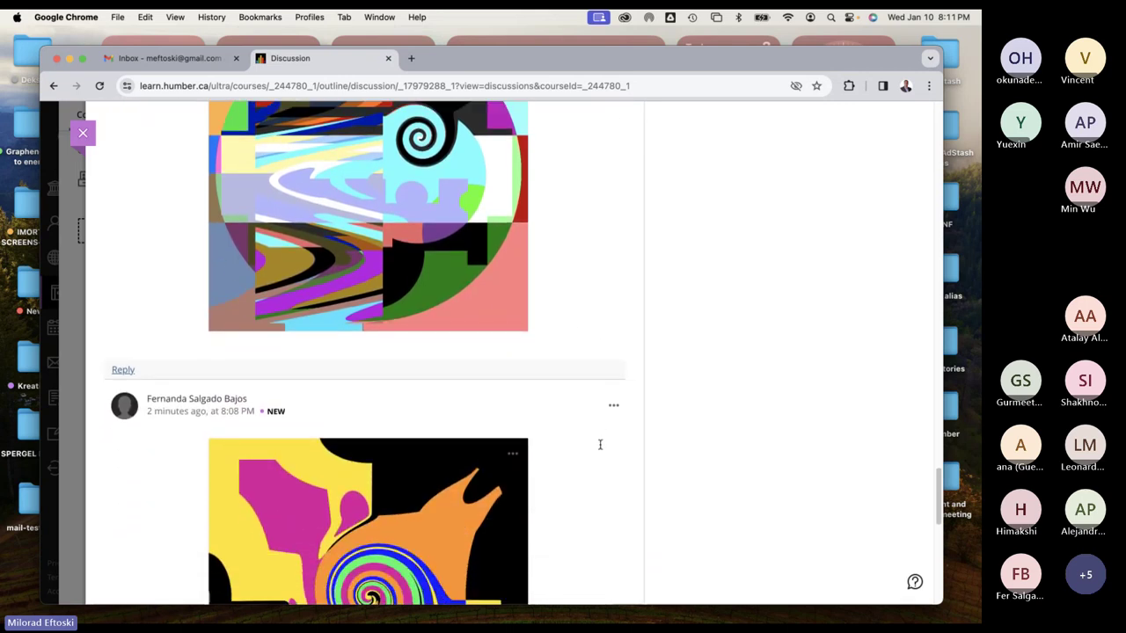
scroll(600, 445, down, 2)
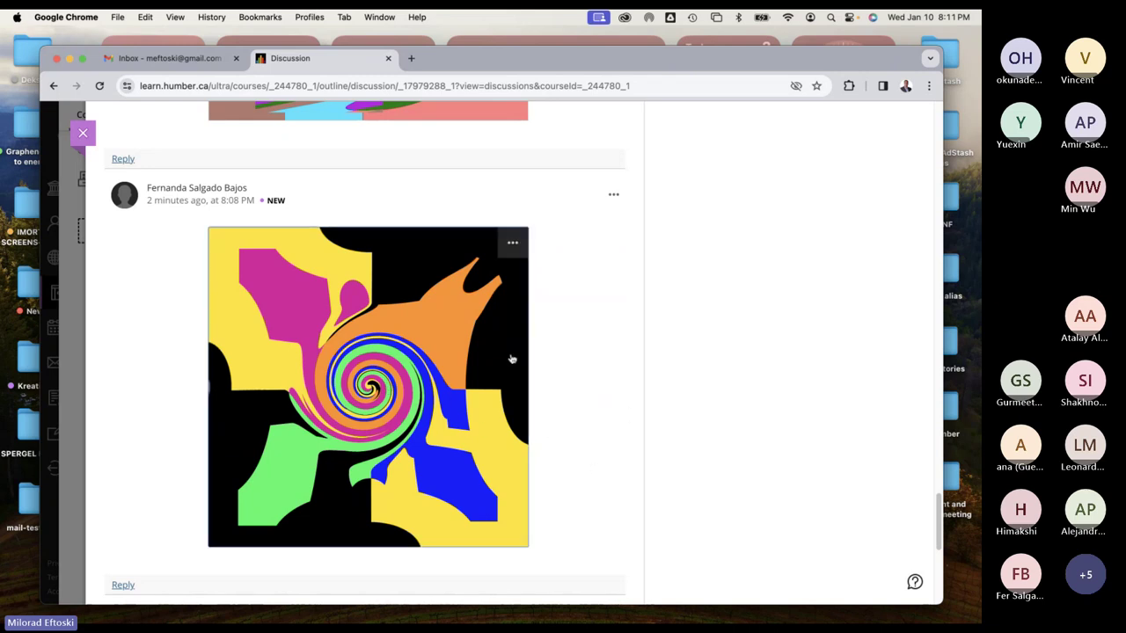
scroll(613, 395, down, 5)
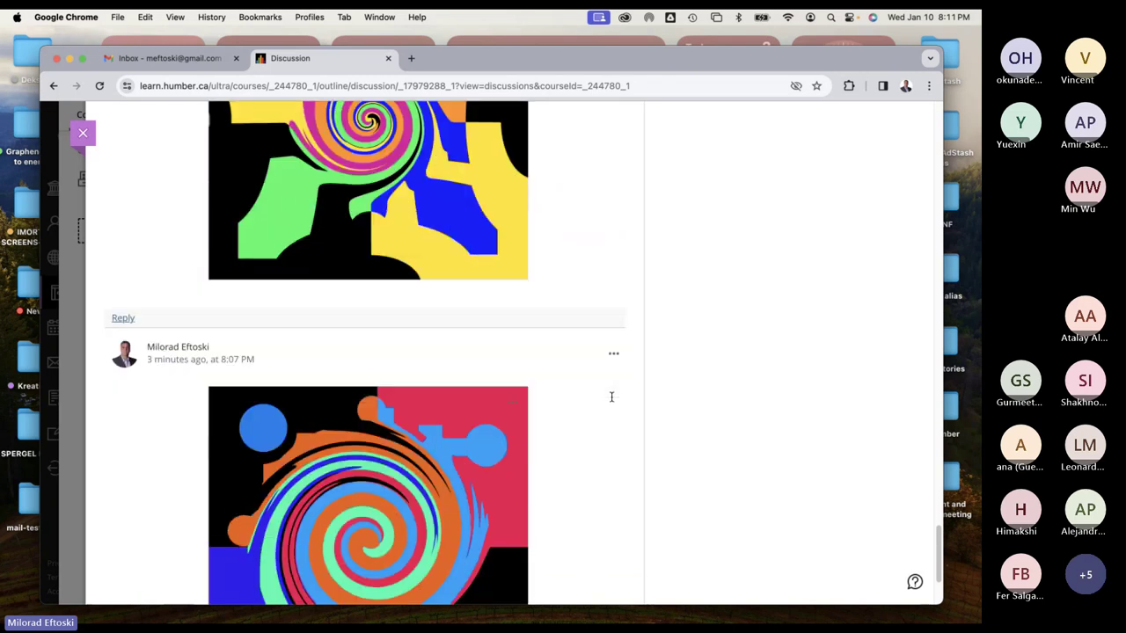
scroll(612, 396, down, 3)
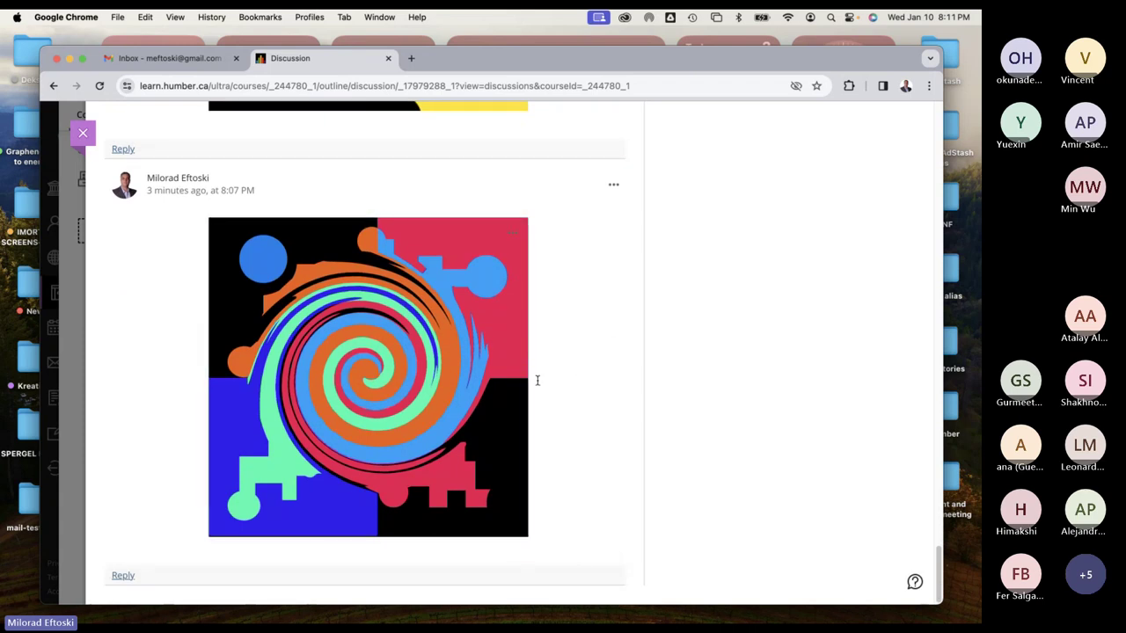
scroll(607, 401, up, 6)
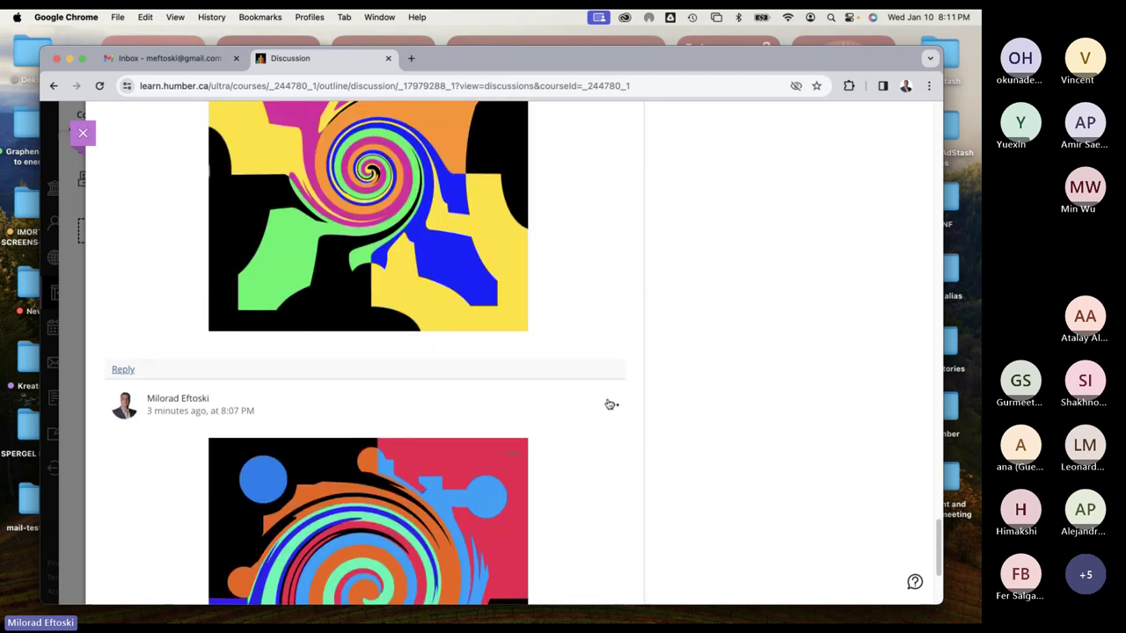
scroll(607, 401, up, 10)
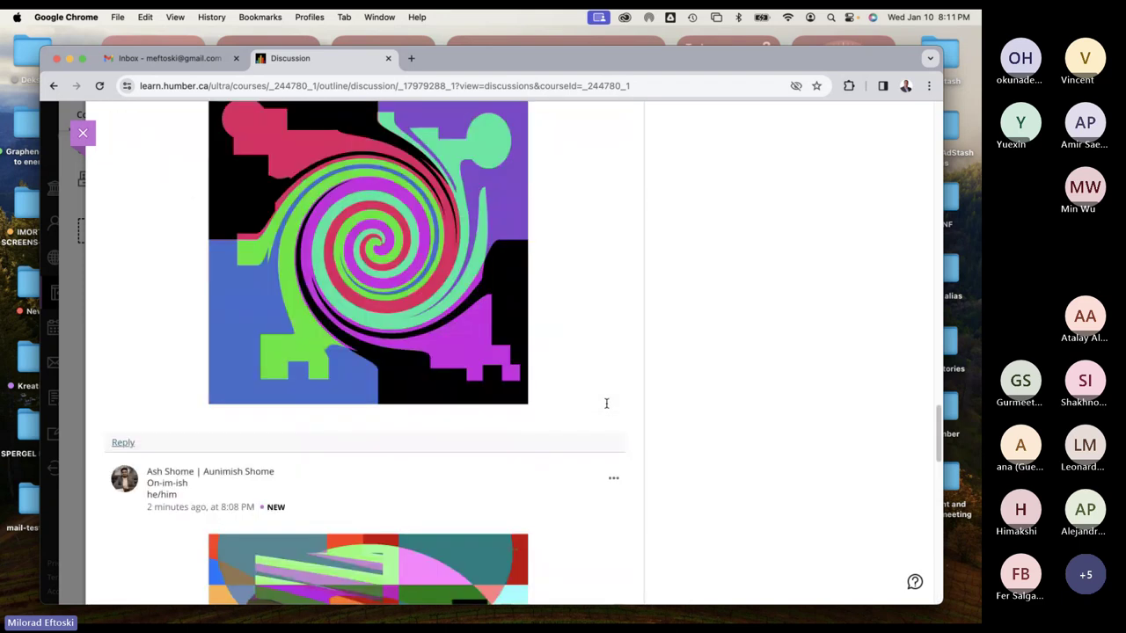
scroll(606, 403, up, 2)
scroll(606, 403, up, 15)
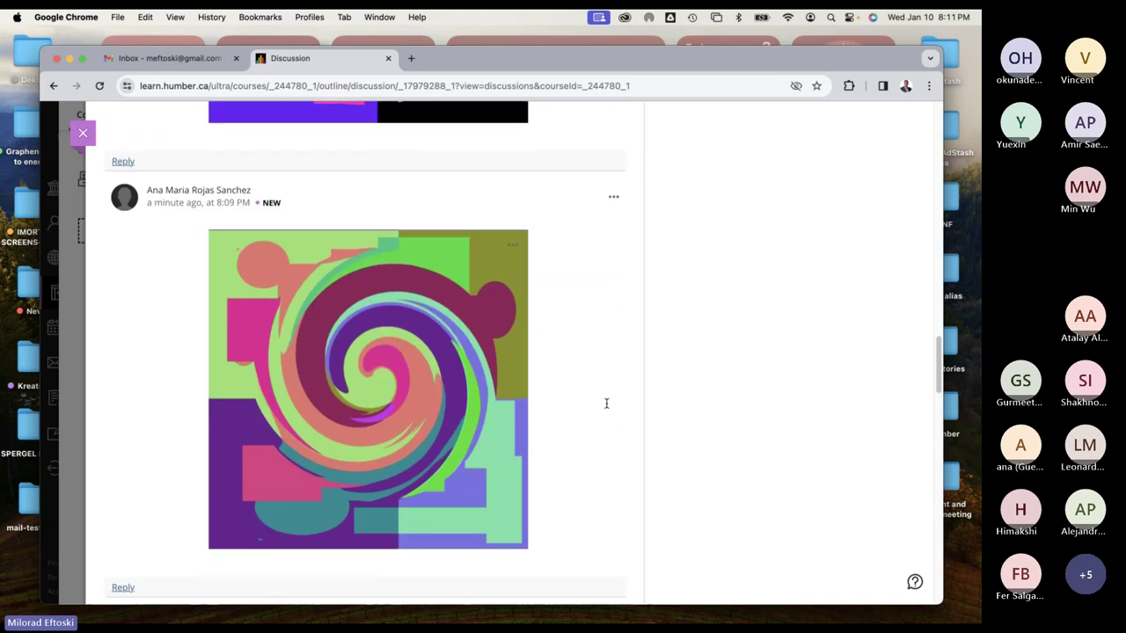
scroll(606, 403, up, 10)
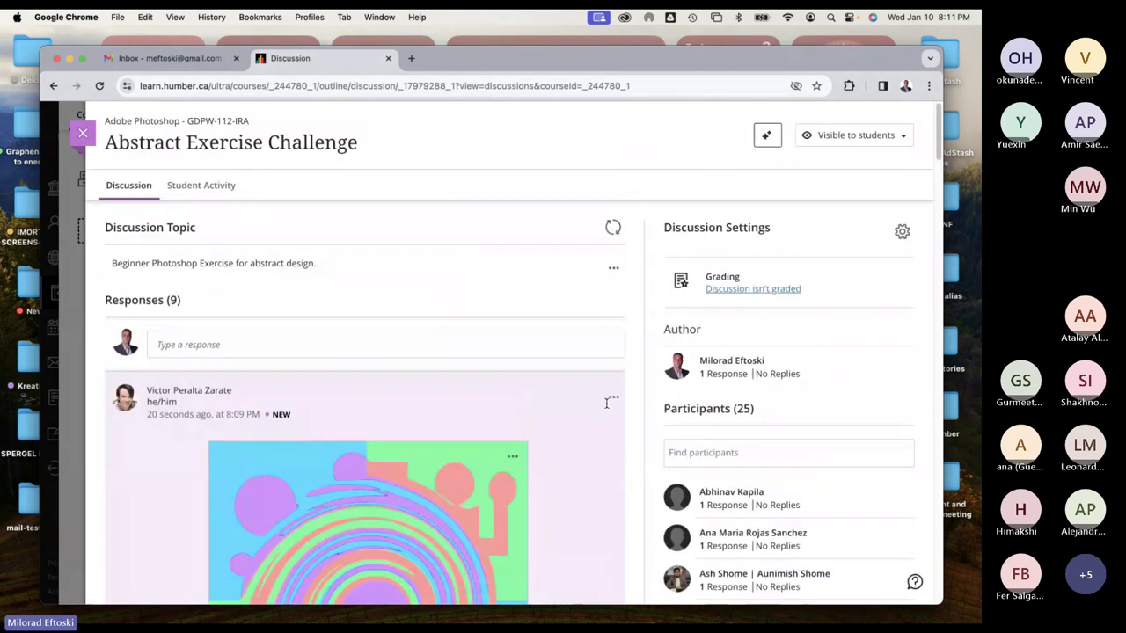
Refresh the discussion and scroll through all 11 student swirl responses
scroll(567, 404, down, 10)
scroll(574, 432, up, 10)
click(613, 228)
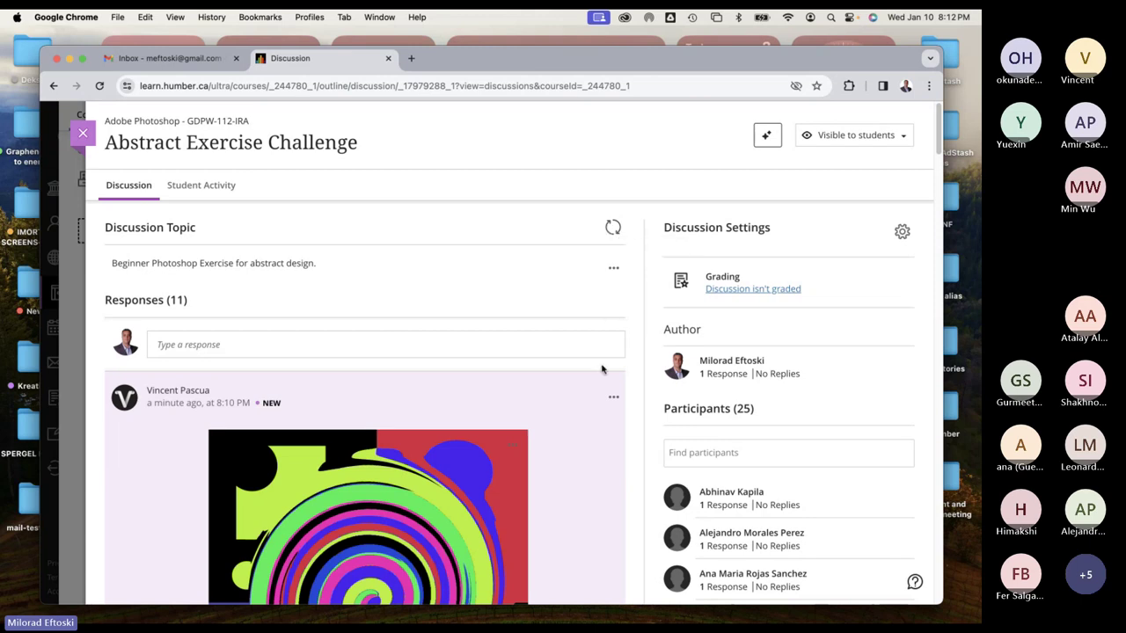
scroll(603, 370, down, 5)
scroll(597, 405, down, 7)
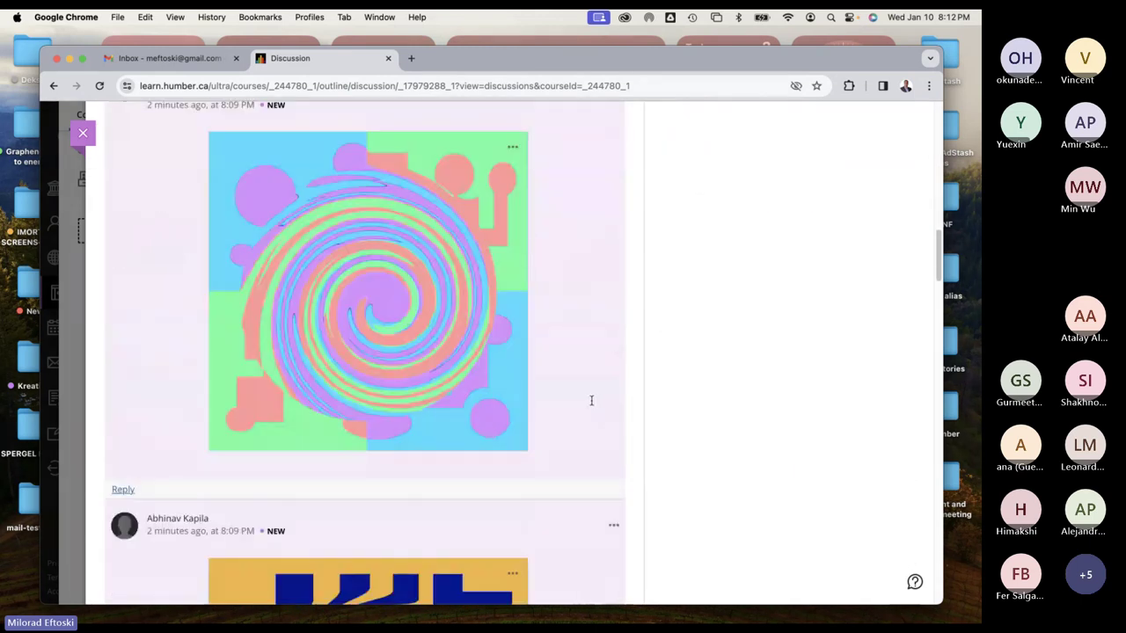
scroll(591, 401, down, 5)
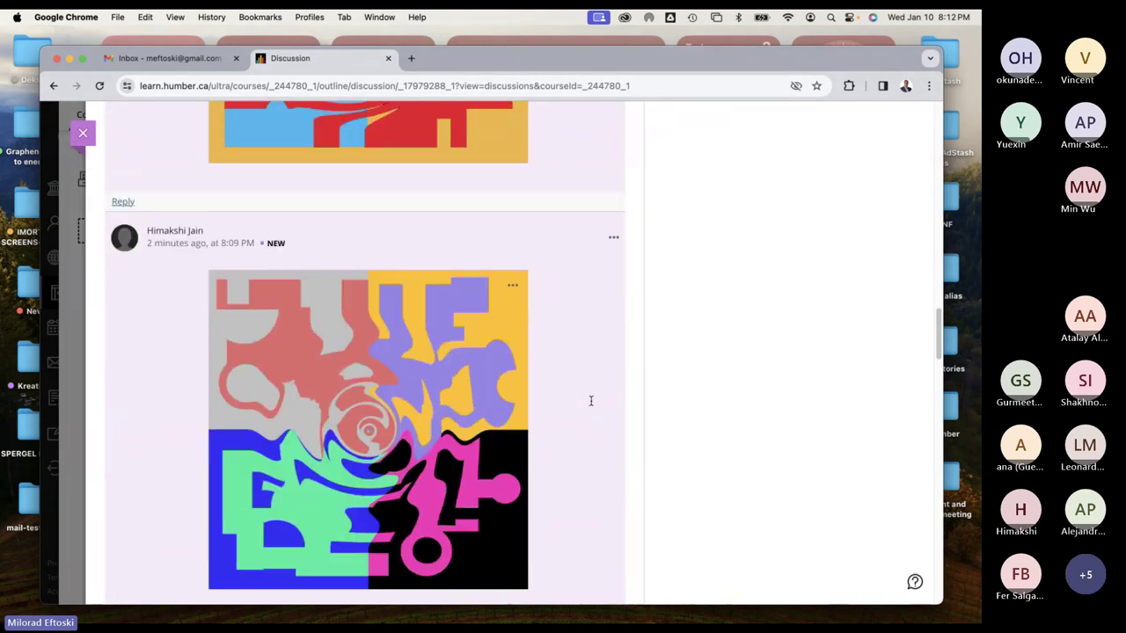
scroll(591, 401, down, 8)
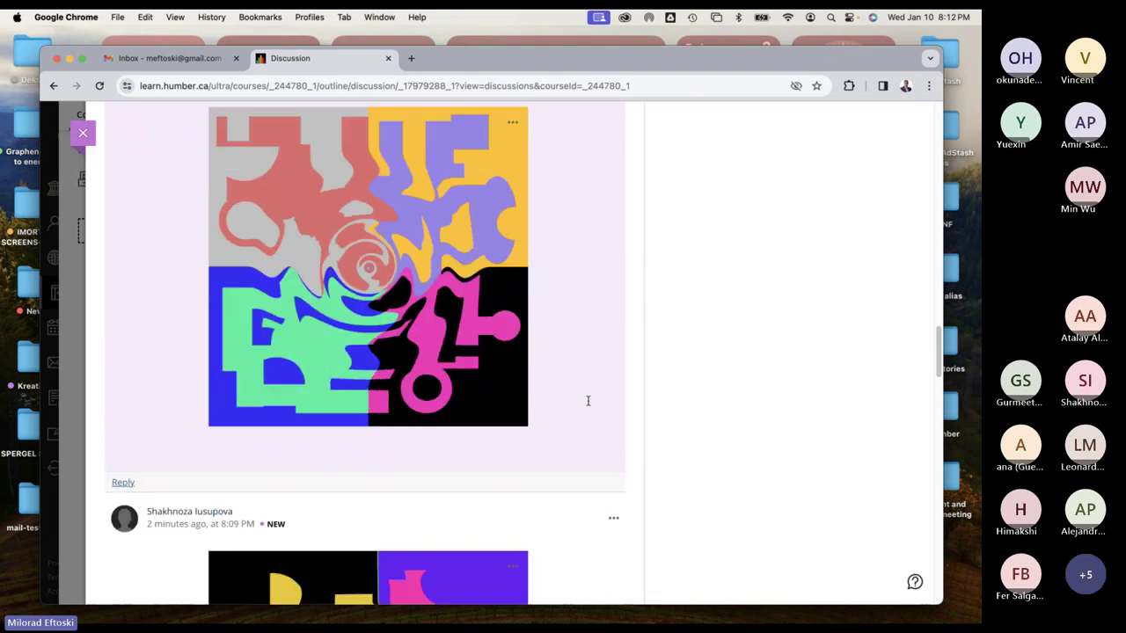
scroll(581, 403, down, 10)
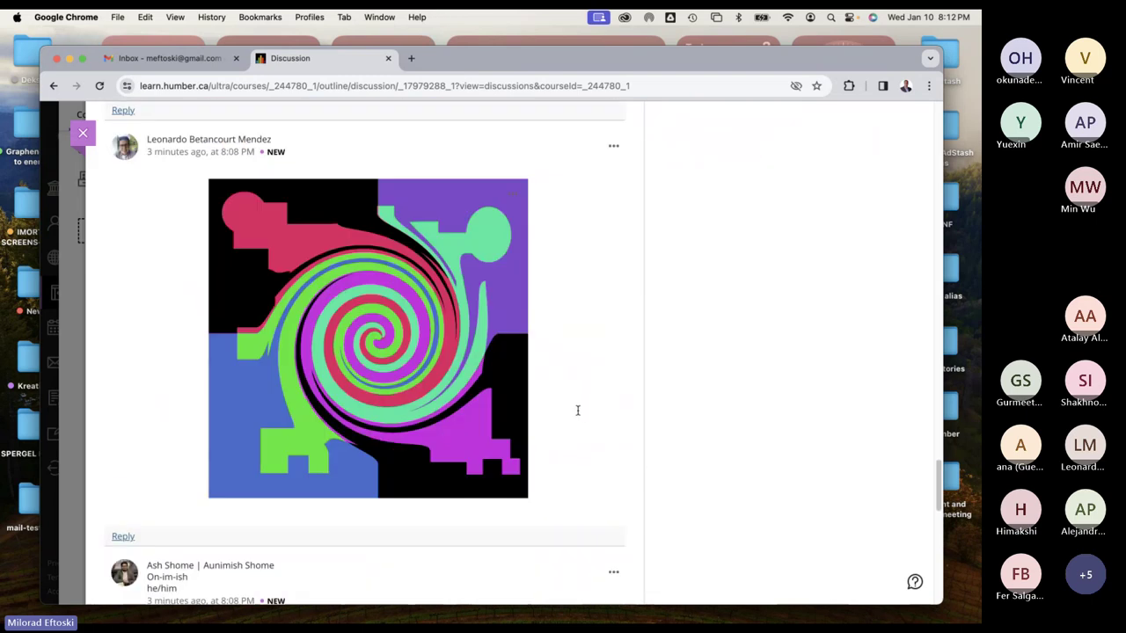
scroll(577, 412, down, 5)
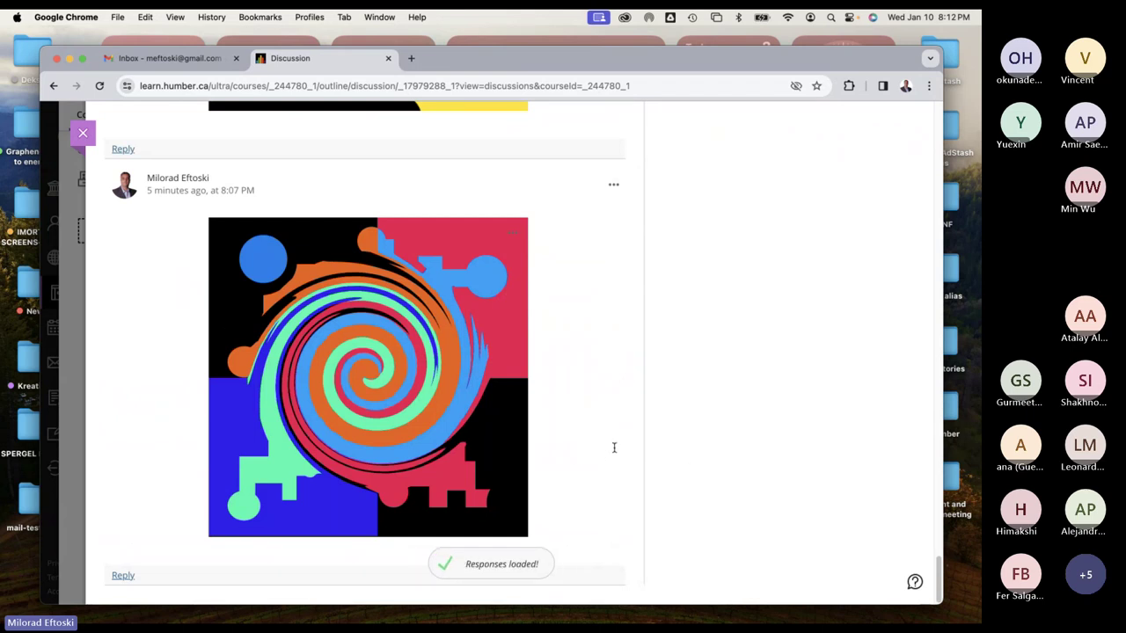
scroll(614, 448, up, 20)
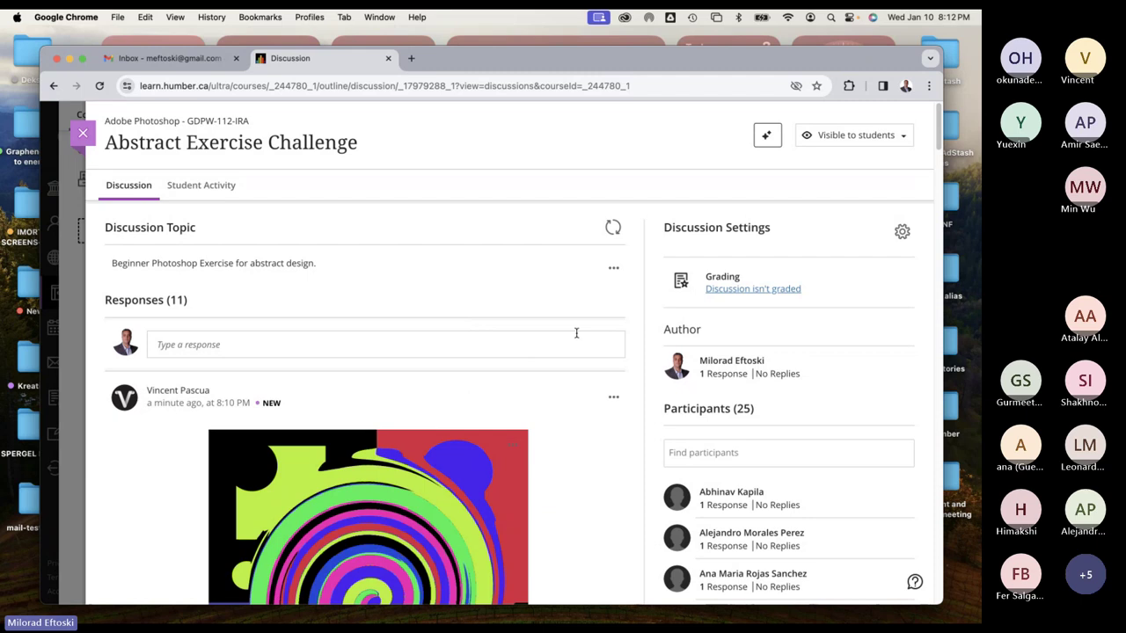
Close the Abstract Exercise Challenge discussion panel to show the course outline
click(83, 133)
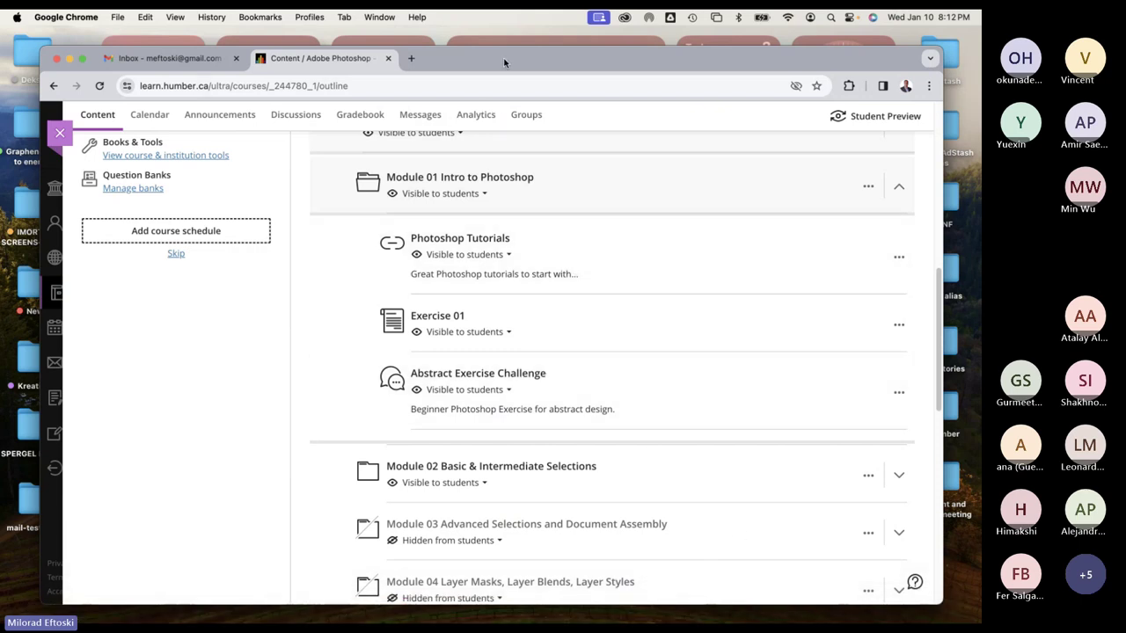
drag(504, 61, 502, 63)
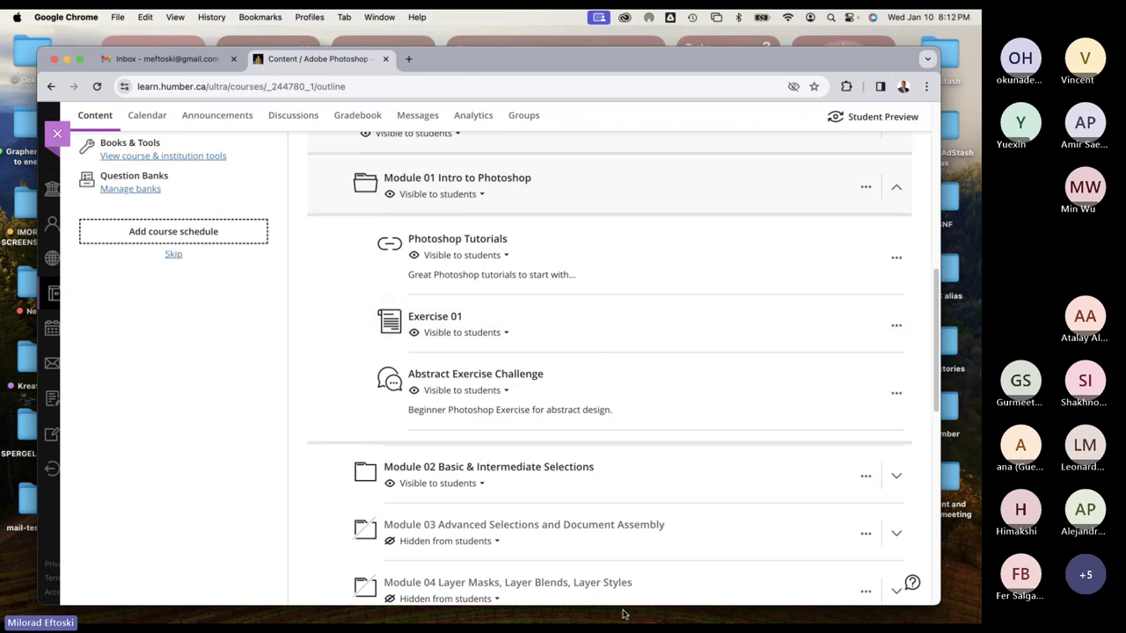
Switch Teams to the Meeting in "General" window via the Window menu
mouse_move(624, 620)
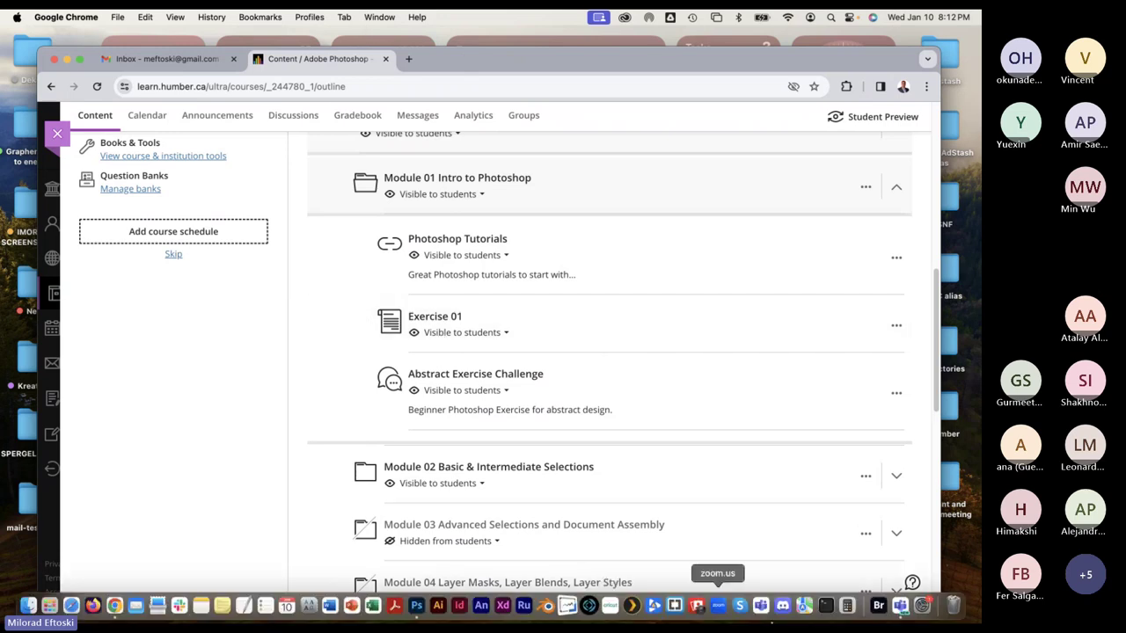
click(901, 607)
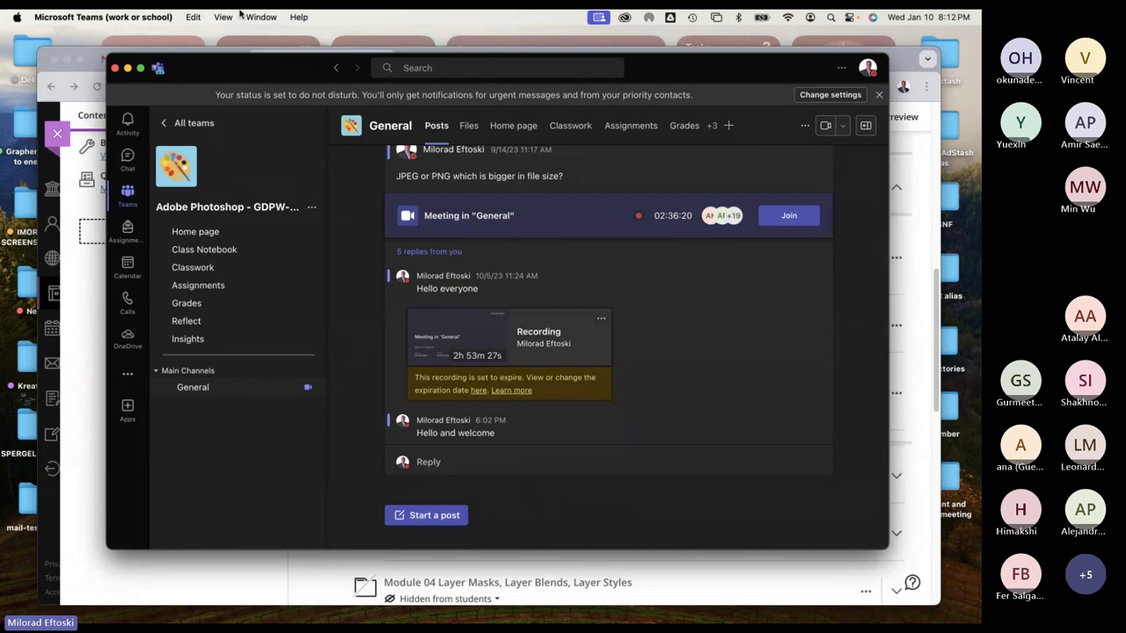
click(260, 16)
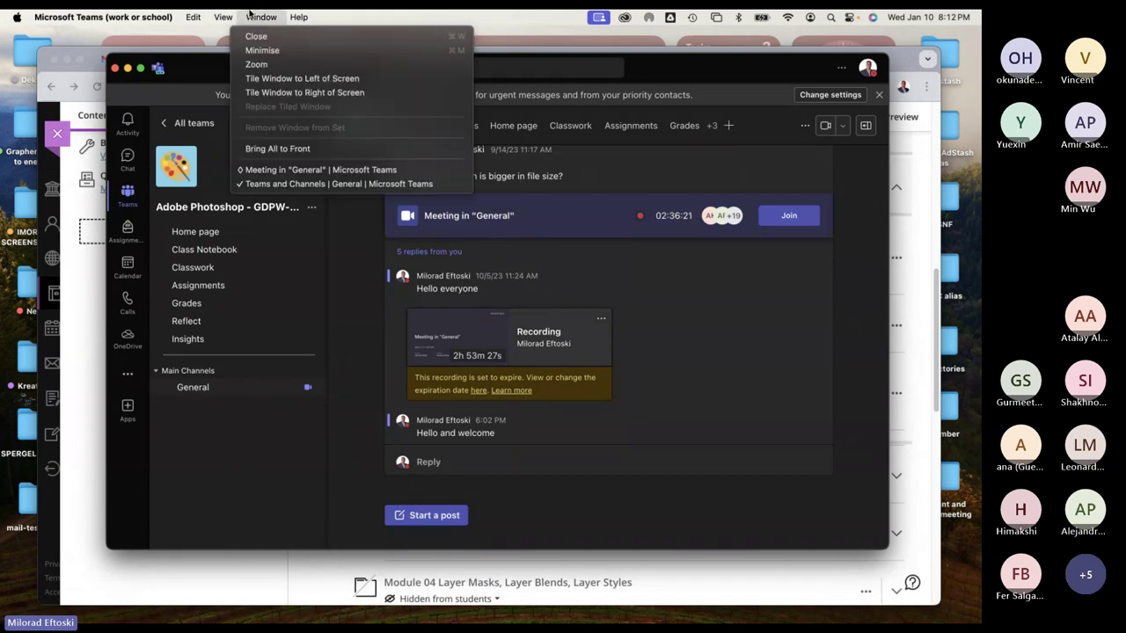
click(319, 170)
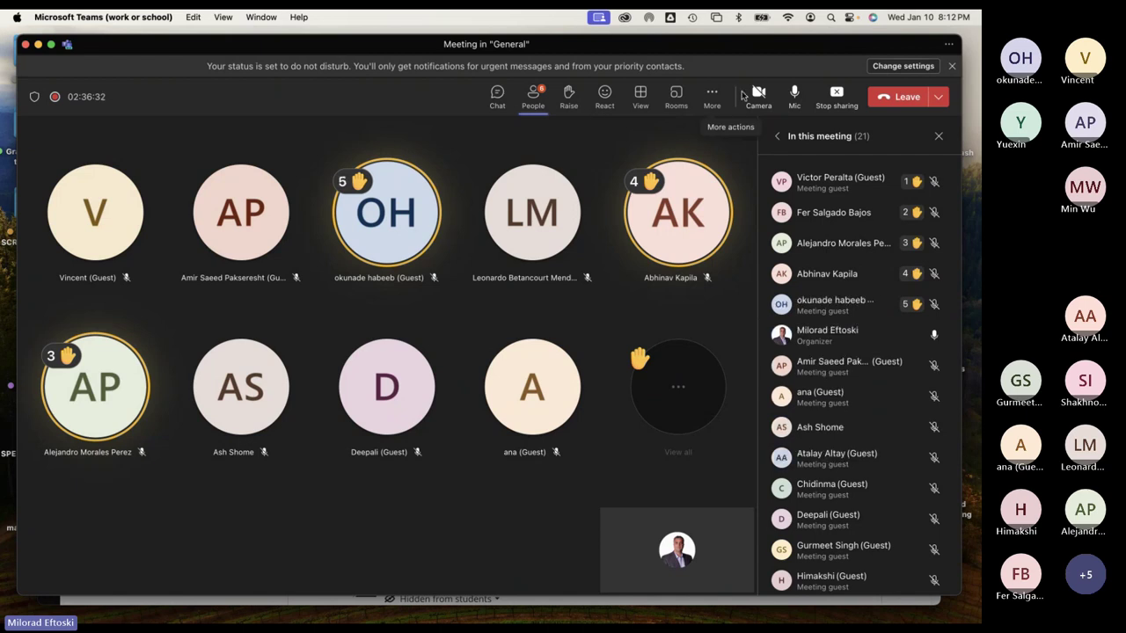
Turn on the Teams camera, then bring up More options' Record and transcribe submenu
mouse_move(758, 97)
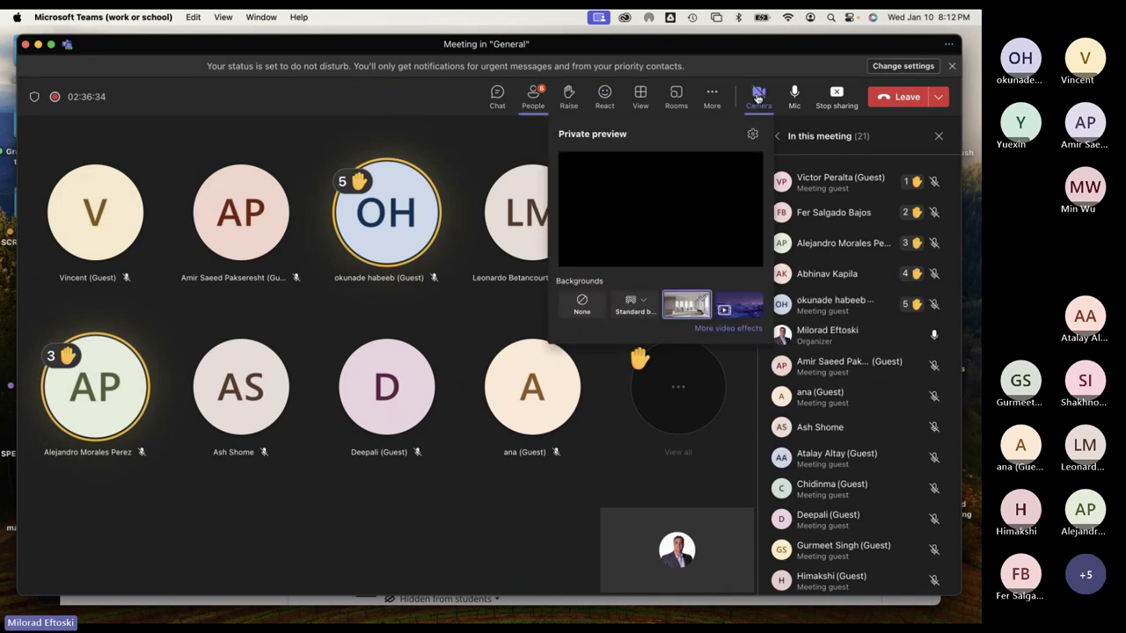
click(758, 96)
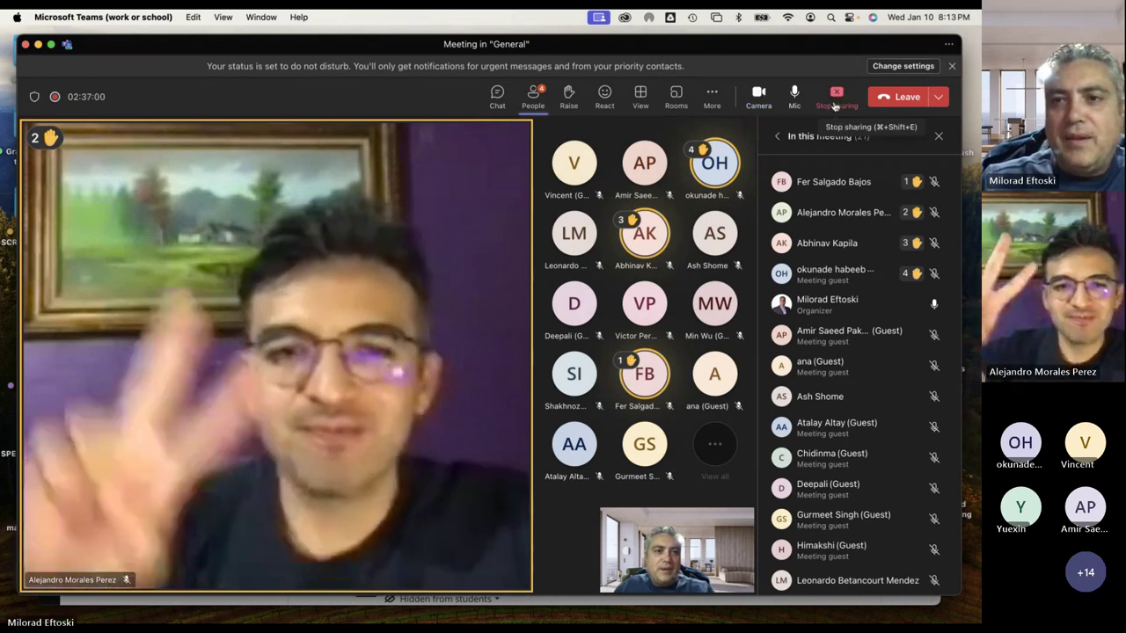
click(711, 96)
mouse_move(753, 136)
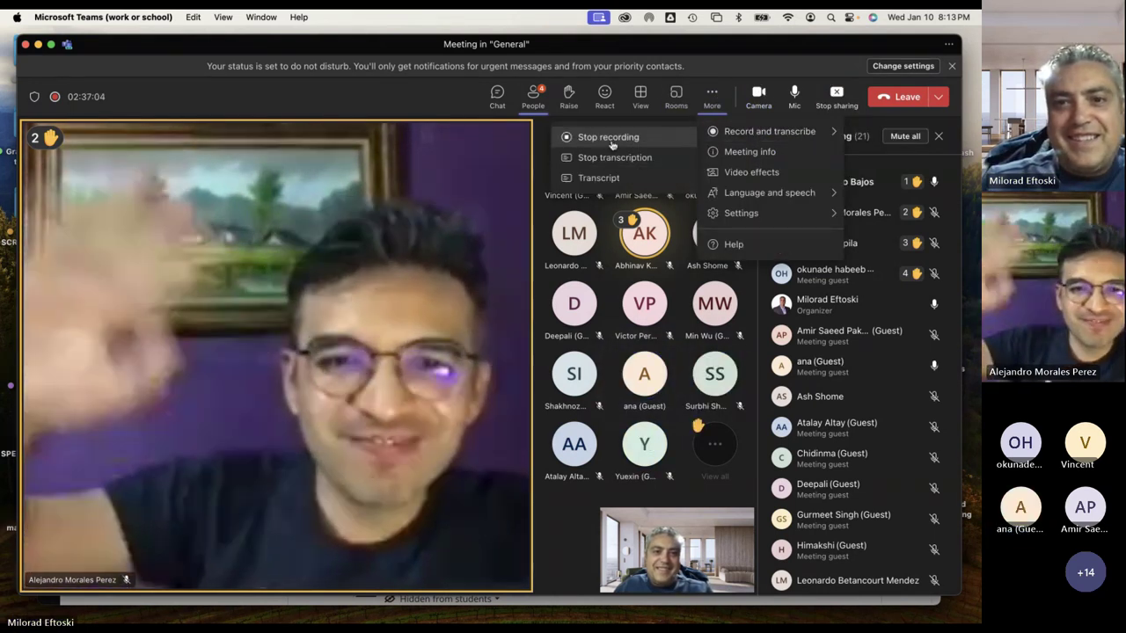